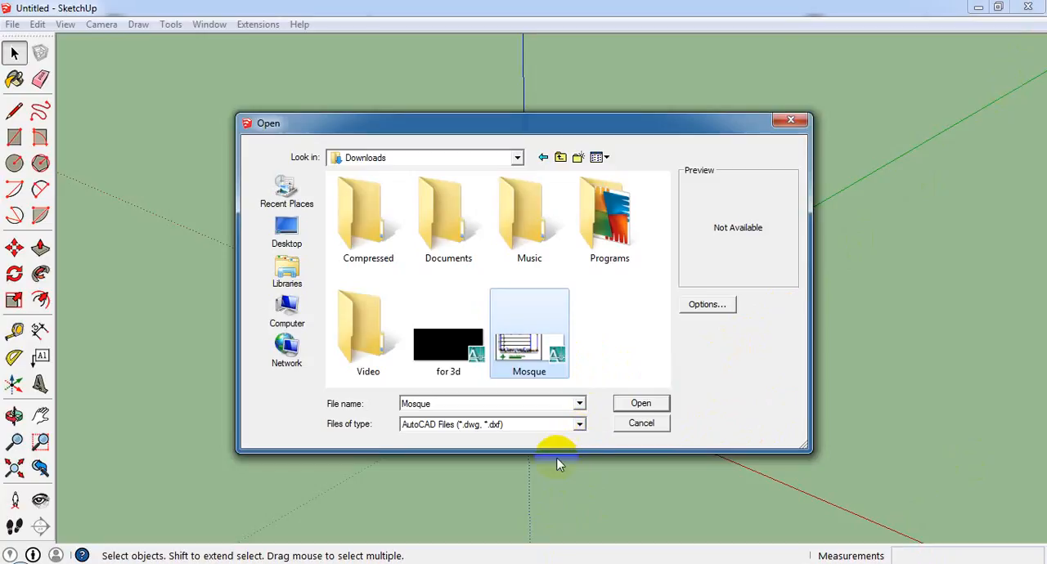
Import the AutoCAD drawing Mosque into the model and close the import results.
{"action": "left_click", "coordinate": [663, 406]}
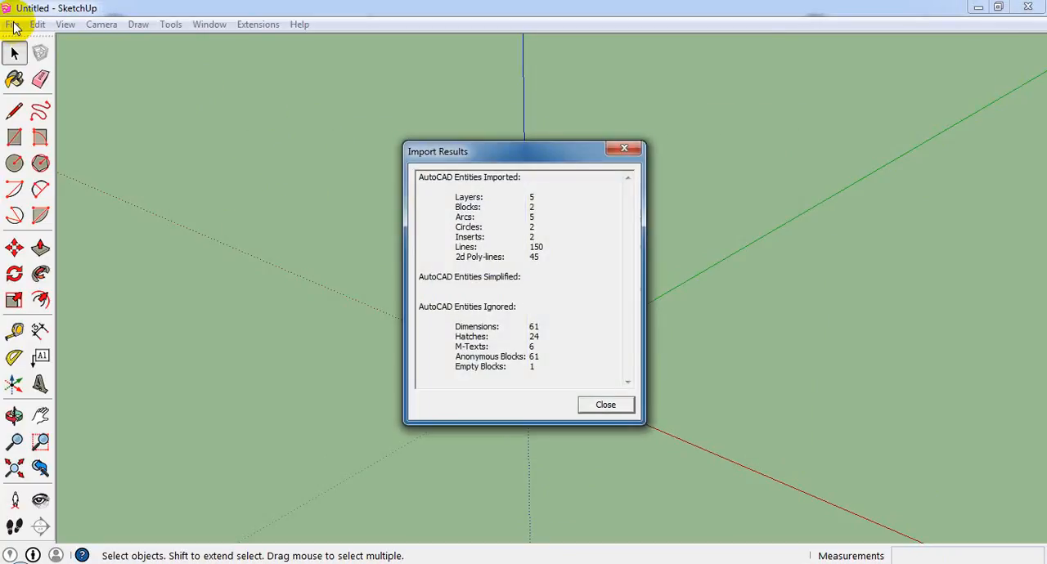
{"action": "left_click", "coordinate": [612, 405]}
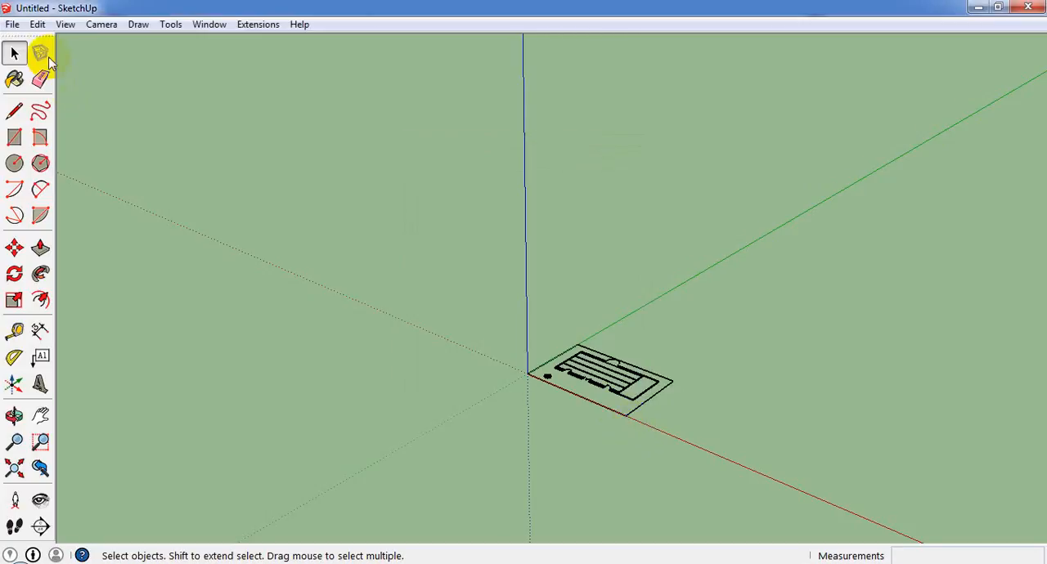
{"action": "left_click", "coordinate": [13, 23]}
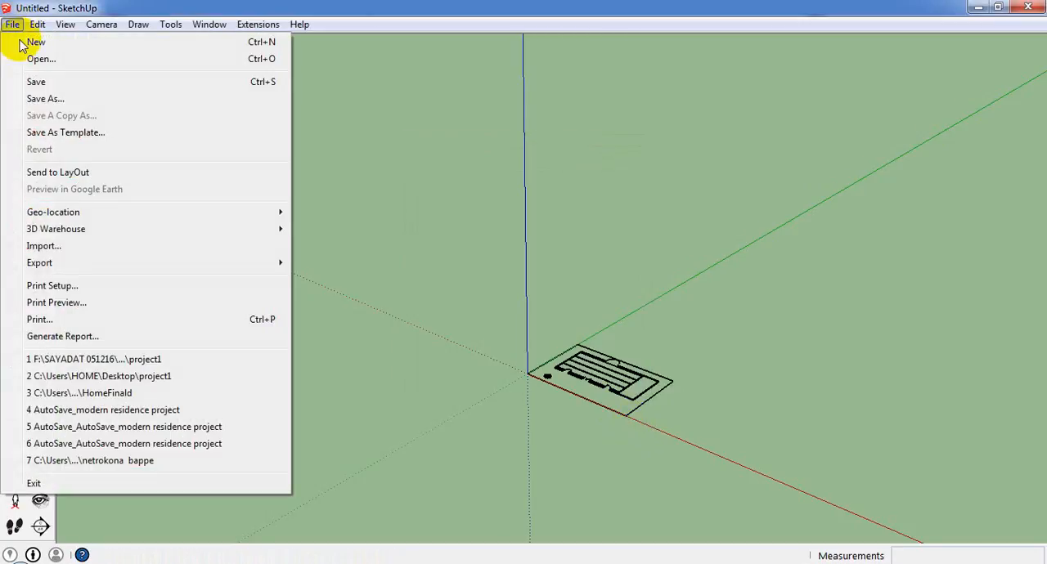
{"action": "left_click", "coordinate": [87, 247]}
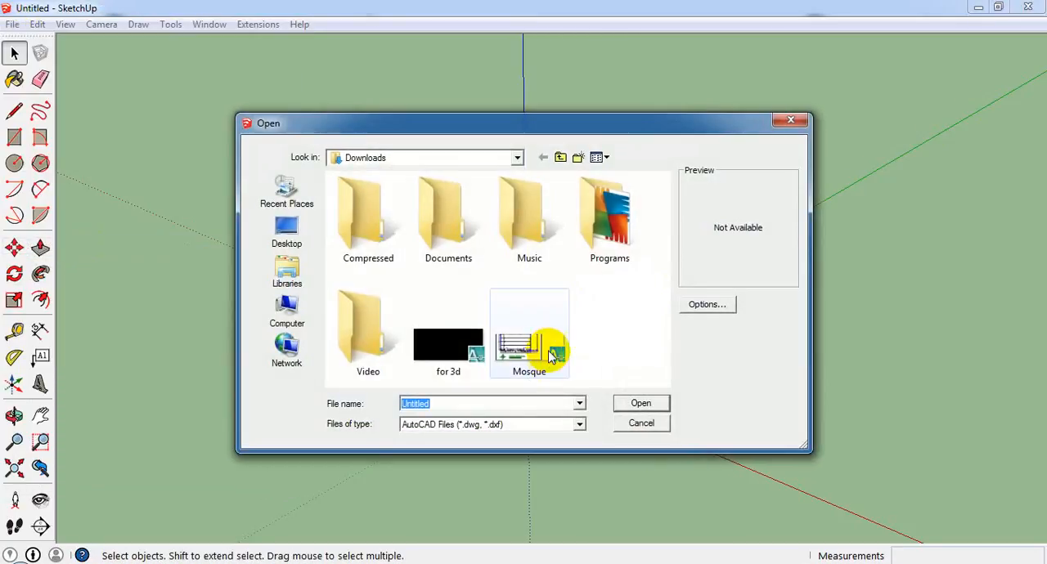
{"action": "left_click", "coordinate": [546, 368]}
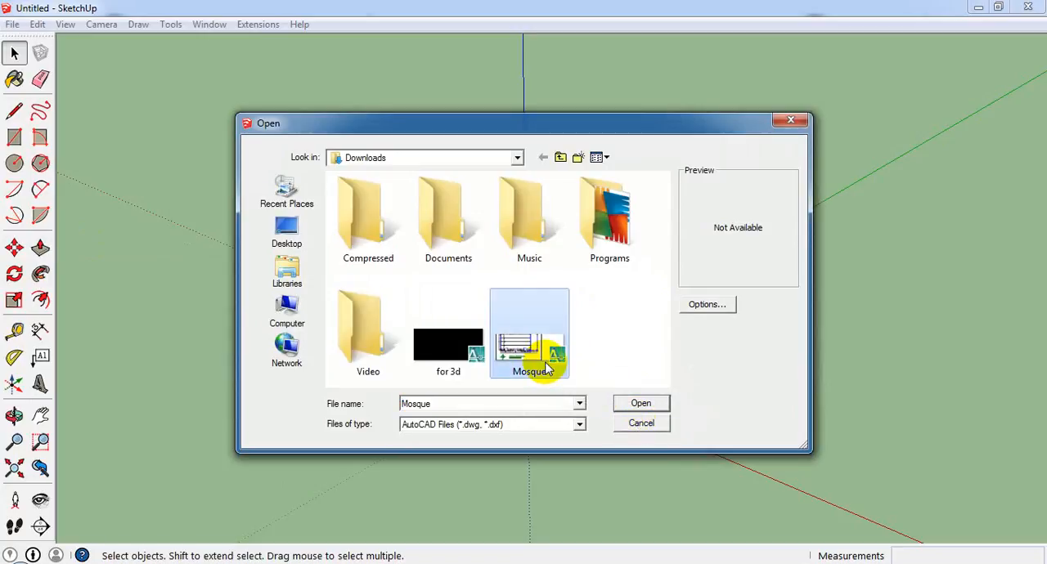
{"action": "left_click", "coordinate": [659, 427]}
Select the entire imported floor plan and make it a single group.
{"action": "scroll", "coordinate": [615, 351], "scroll_direction": "up", "scroll_amount": 6}
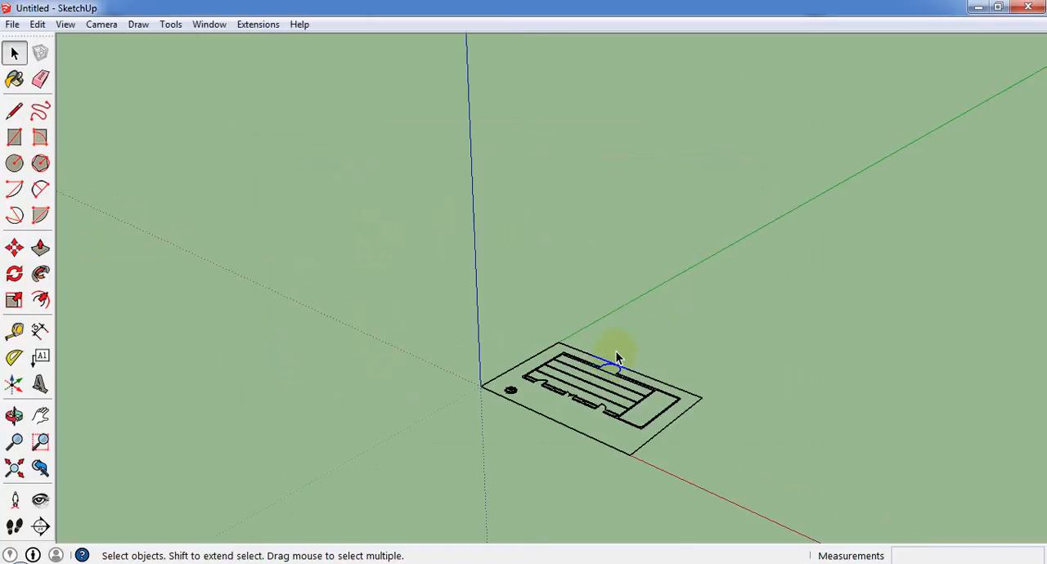
{"action": "mouse_move", "coordinate": [483, 344]}
{"action": "middle_mouse_down"}
{"action": "mouse_move", "coordinate": [662, 364]}
{"action": "mouse_move", "coordinate": [598, 385]}
{"action": "mouse_move", "coordinate": [423, 360]}
{"action": "mouse_move", "coordinate": [851, 374]}
{"action": "mouse_move", "coordinate": [591, 326]}
{"action": "middle_mouse_up"}
{"action": "scroll", "coordinate": [591, 326], "scroll_direction": "down", "scroll_amount": 2}
{"action": "scroll", "coordinate": [416, 249], "scroll_direction": "down", "scroll_amount": 5}
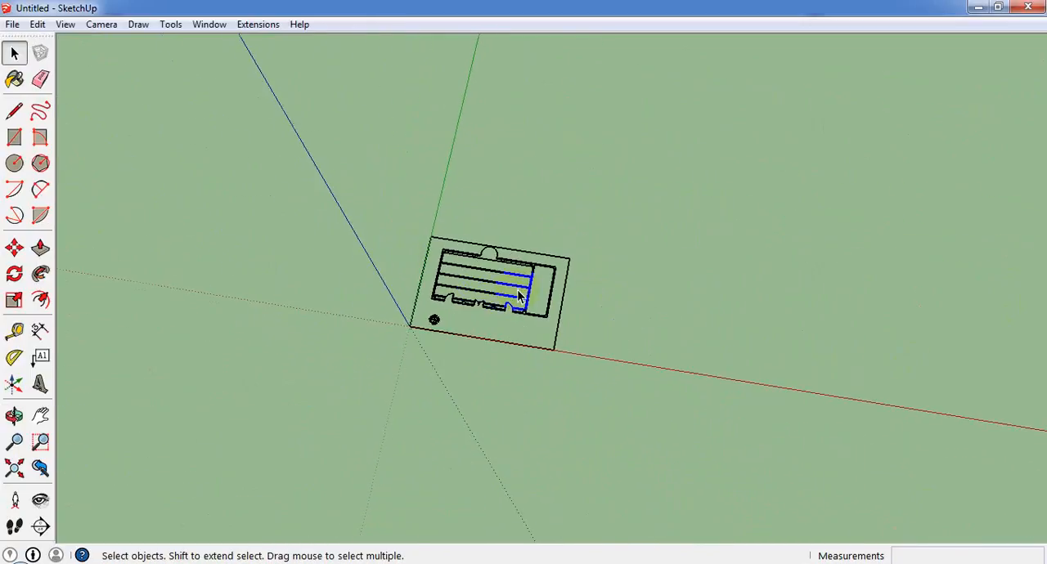
{"action": "left_click", "coordinate": [395, 405]}
{"action": "key", "text": "ctrl+a"}
{"action": "scroll", "coordinate": [561, 243], "scroll_direction": "up", "scroll_amount": 3}
{"action": "scroll", "coordinate": [480, 311], "scroll_direction": "up", "scroll_amount": 3}
{"action": "scroll", "coordinate": [501, 313], "scroll_direction": "down", "scroll_amount": 1}
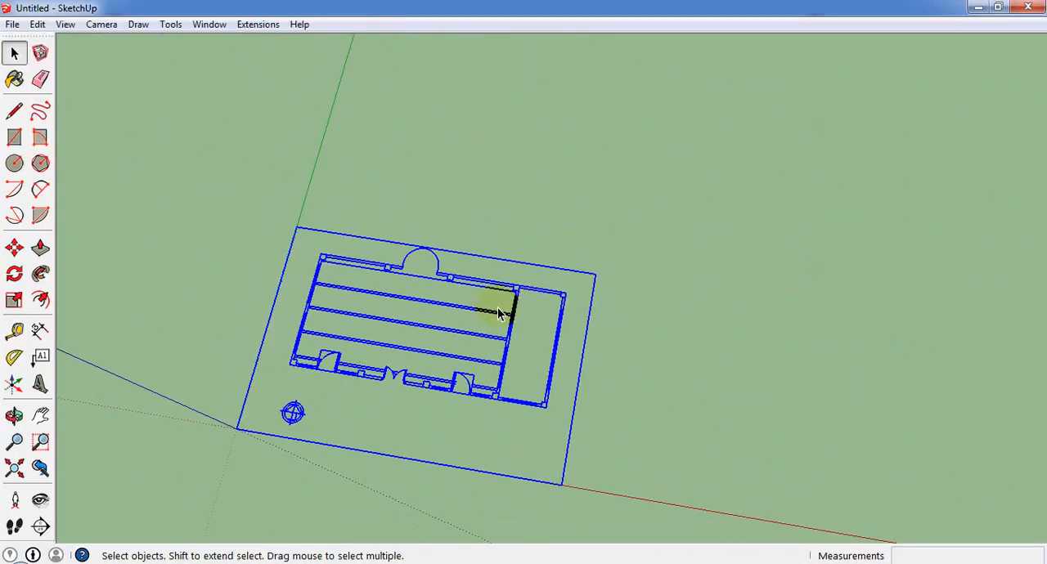
{"action": "left_click", "coordinate": [533, 274]}
{"action": "triple_click", "coordinate": [535, 270]}
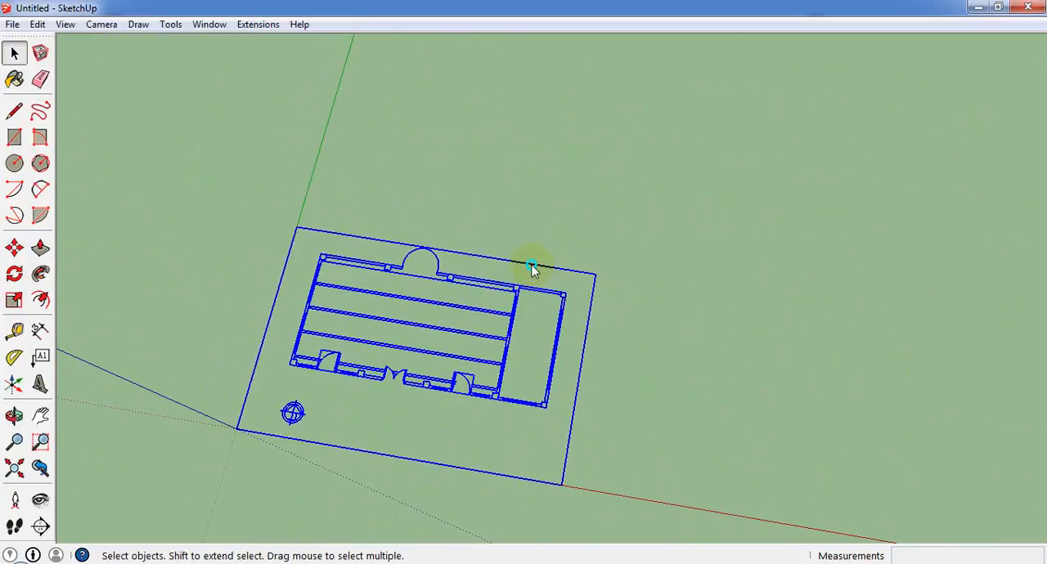
{"action": "right_click", "coordinate": [535, 270]}
{"action": "left_click", "coordinate": [600, 416]}
Lock the floor plan group so that it can serve as a tracing reference.
{"action": "scroll", "coordinate": [354, 319], "scroll_direction": "up", "scroll_amount": 2}
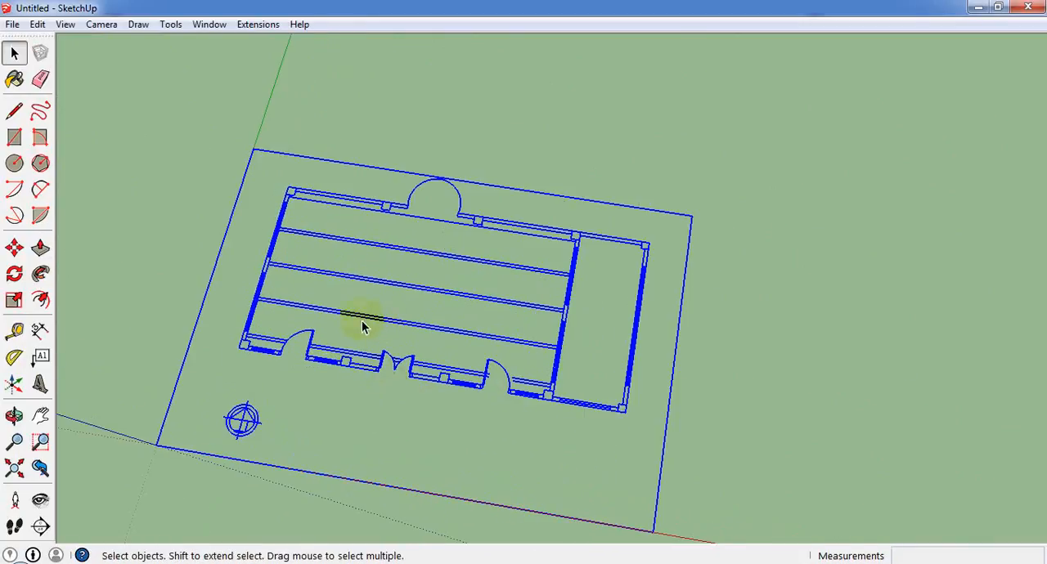
{"action": "middle_click_drag", "start_coordinate": [355, 320], "coordinate": [83, 91]}
{"action": "left_click", "coordinate": [37, 24]}
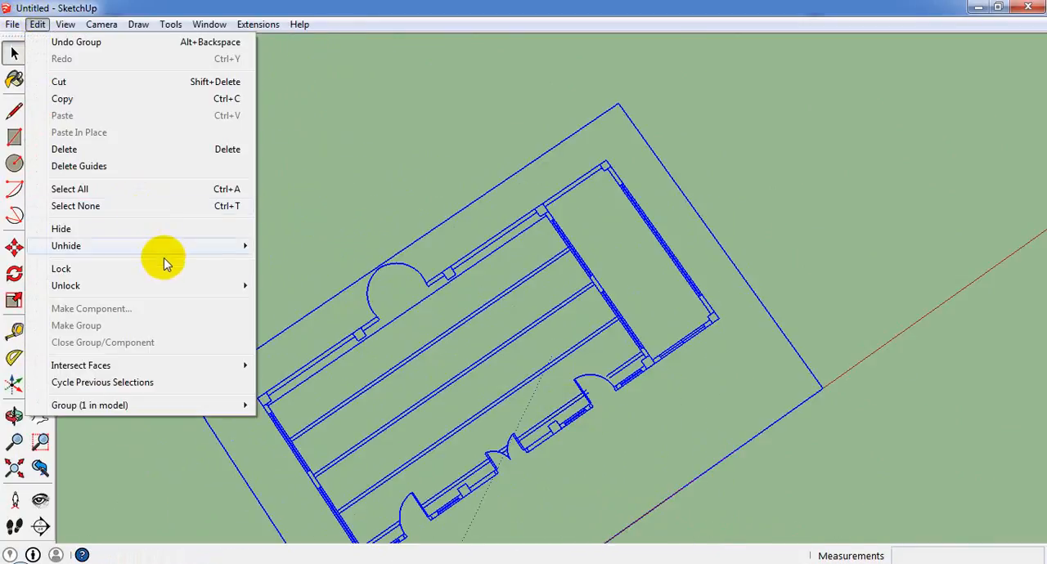
{"action": "left_click", "coordinate": [216, 275]}
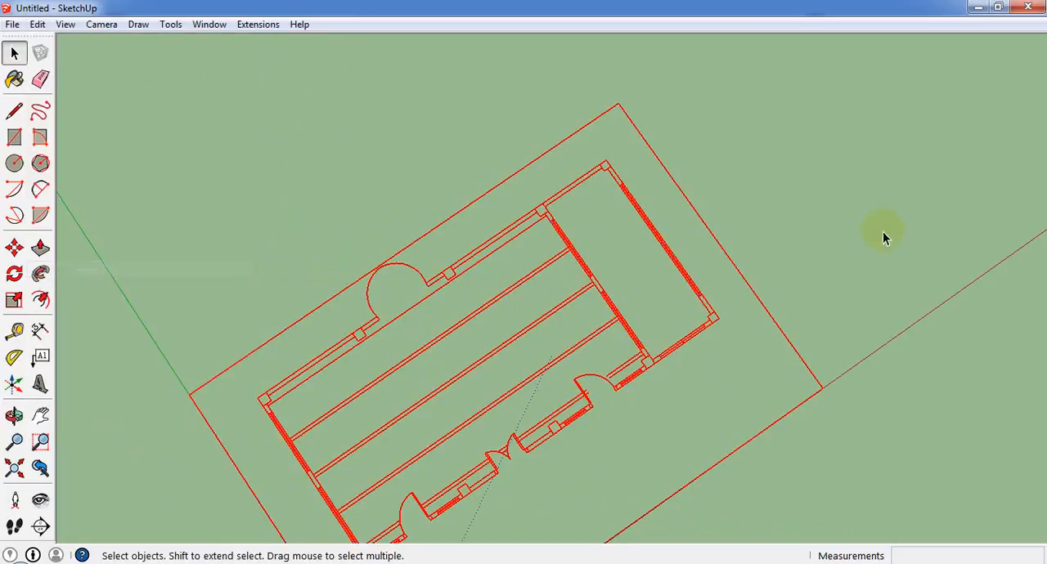
Examine the locked plan's corner columns, wall lines and semicircular niche up close.
{"action": "middle_click_drag", "start_coordinate": [883, 234], "coordinate": [774, 304]}
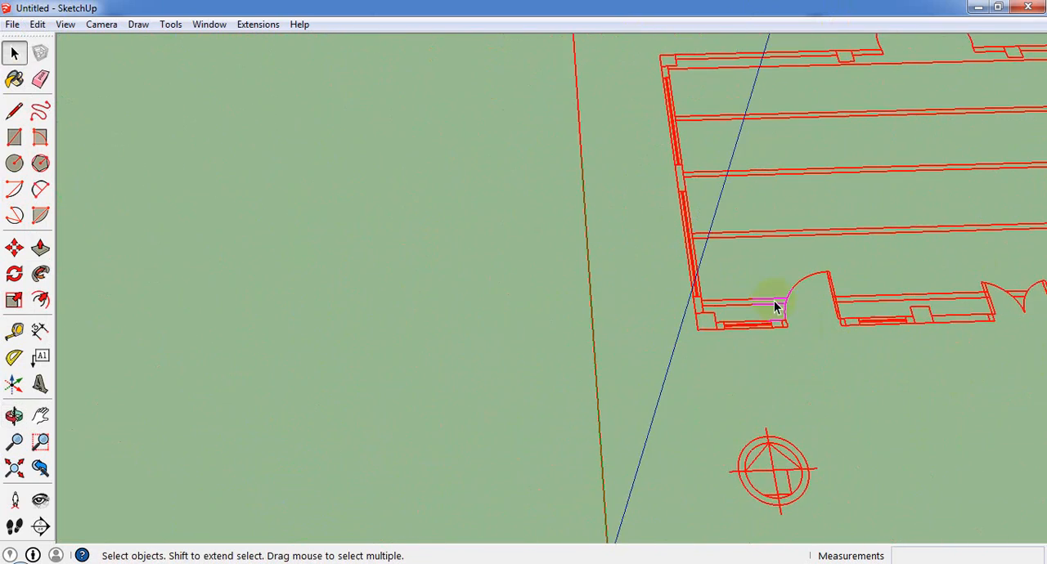
{"action": "scroll", "coordinate": [925, 234], "scroll_direction": "up", "scroll_amount": 8}
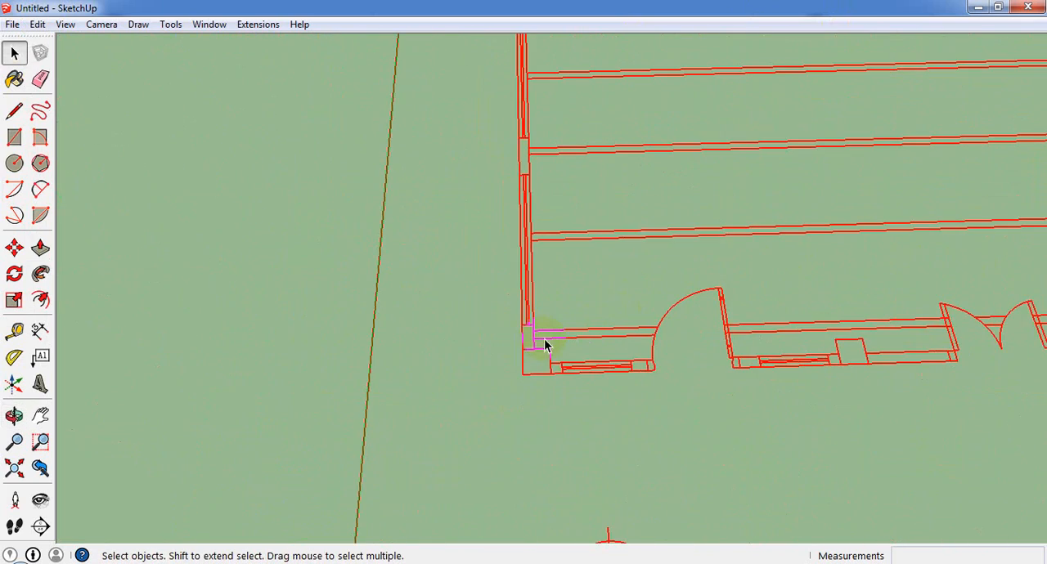
{"action": "scroll", "coordinate": [546, 345], "scroll_direction": "down", "scroll_amount": 6}
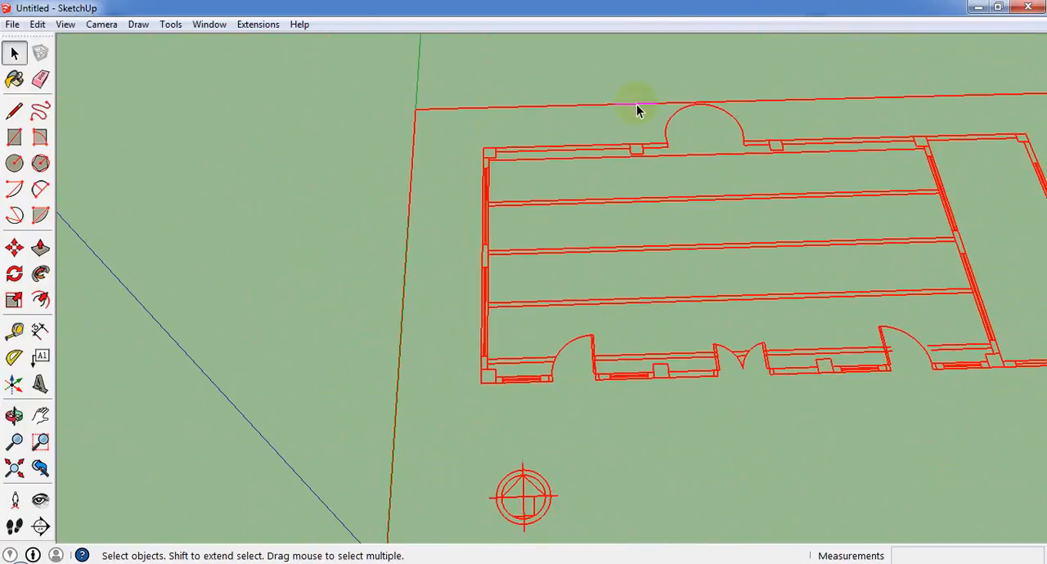
{"action": "scroll", "coordinate": [720, 105], "scroll_direction": "up", "scroll_amount": 4}
{"action": "scroll", "coordinate": [612, 180], "scroll_direction": "down", "scroll_amount": 3}
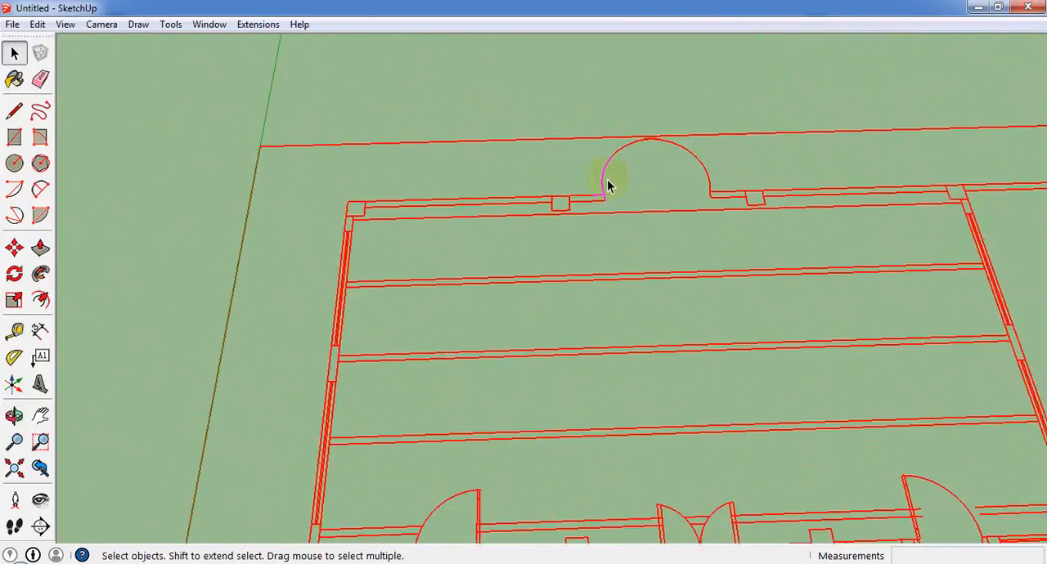
{"action": "scroll", "coordinate": [606, 186], "scroll_direction": "down", "scroll_amount": 4}
{"action": "middle_click_drag", "start_coordinate": [568, 156], "coordinate": [451, 197]}
{"action": "scroll", "coordinate": [452, 193], "scroll_direction": "up", "scroll_amount": 4}
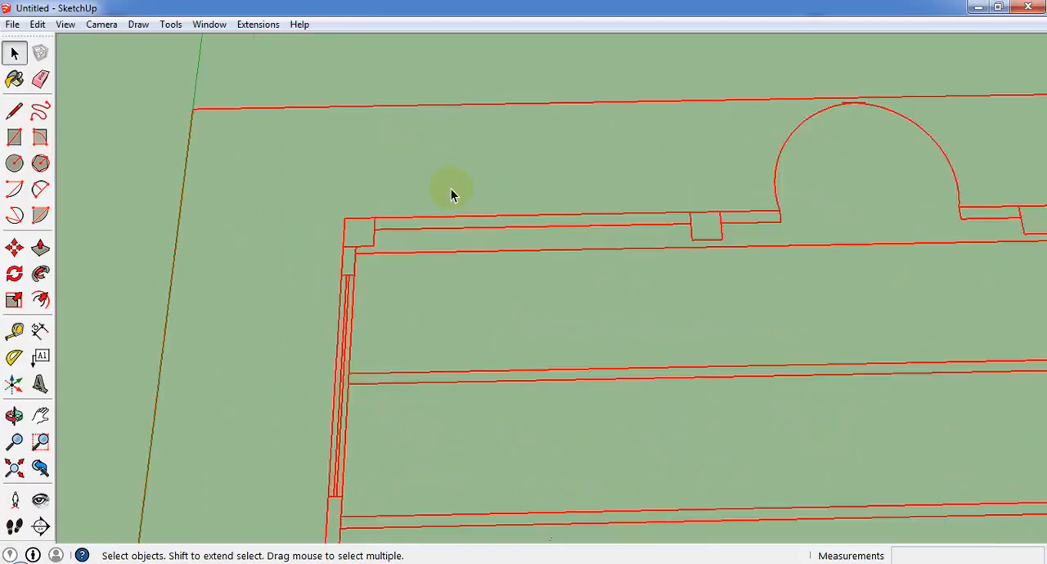
{"action": "scroll", "coordinate": [451, 194], "scroll_direction": "up", "scroll_amount": 2}
{"action": "left_click", "coordinate": [14, 136]}
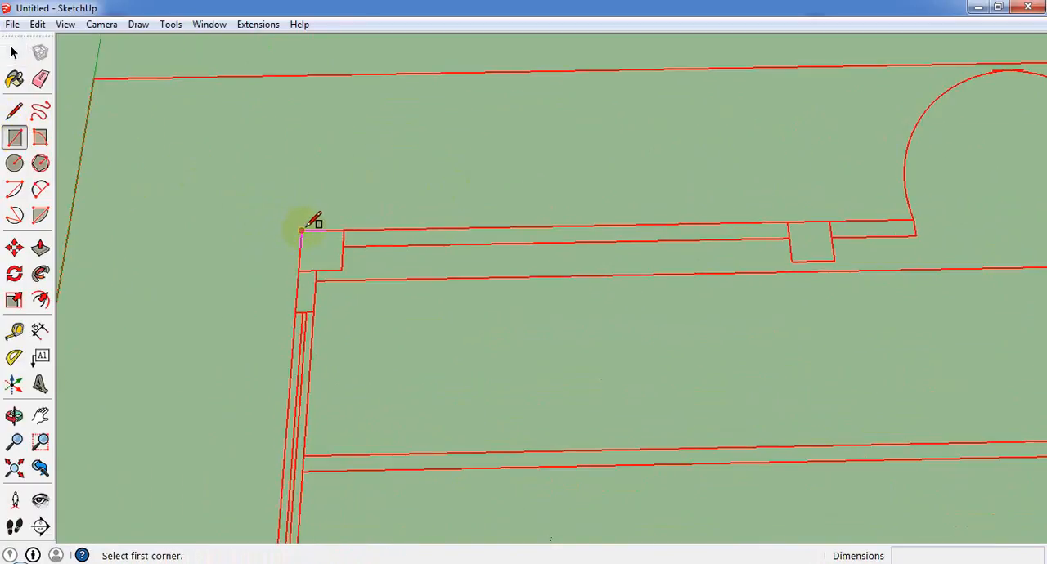
{"action": "left_click", "coordinate": [301, 230]}
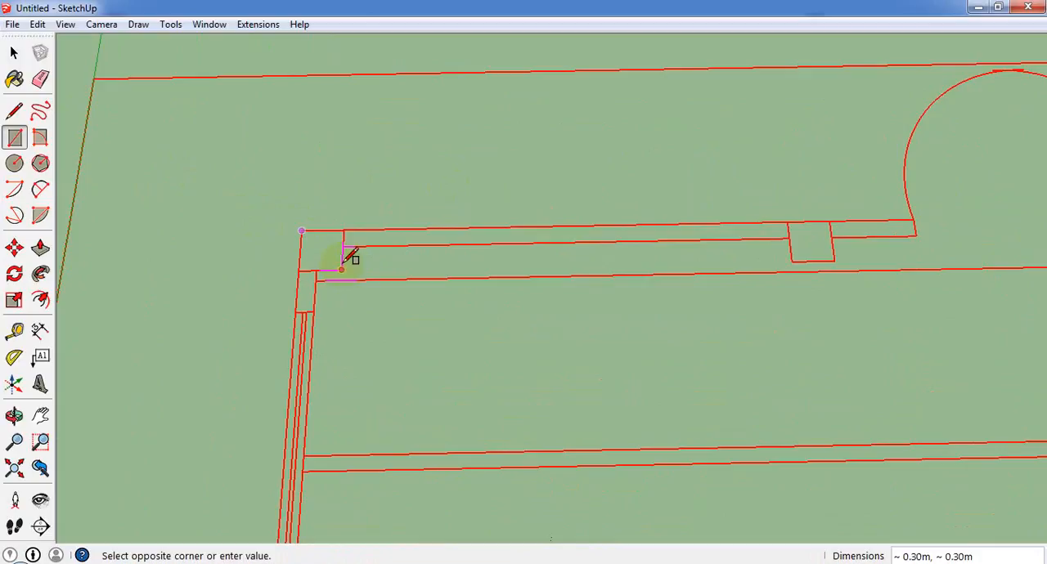
{"action": "left_click", "coordinate": [14, 53]}
Inspect the overall wall layout, door openings and the rear niche of the plan before tracing.
{"action": "scroll", "coordinate": [160, 172], "scroll_direction": "down", "scroll_amount": 3}
{"action": "scroll", "coordinate": [160, 174], "scroll_direction": "down", "scroll_amount": 3}
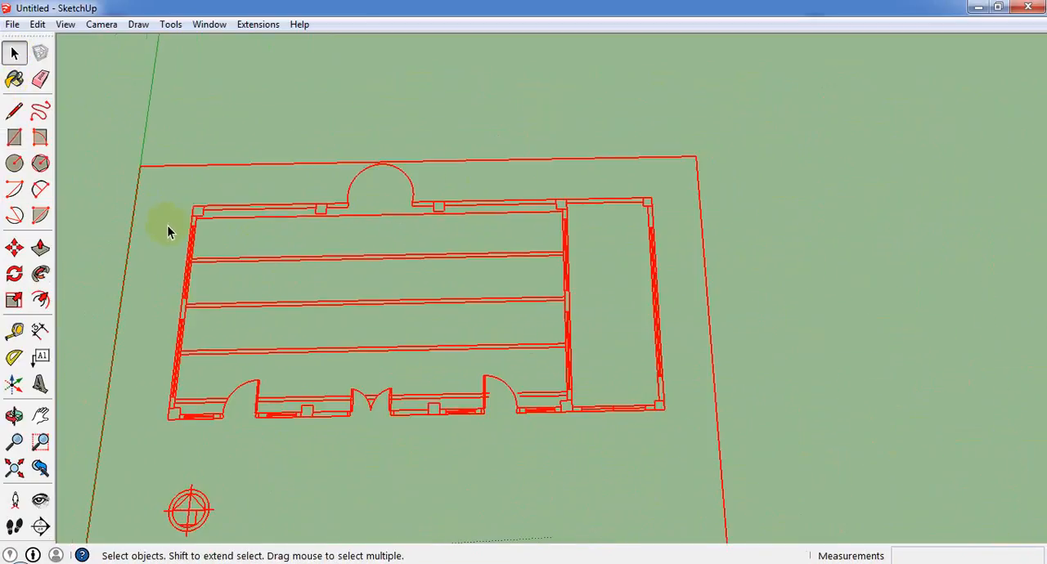
{"action": "scroll", "coordinate": [587, 264], "scroll_direction": "up", "scroll_amount": 1}
{"action": "scroll", "coordinate": [565, 262], "scroll_direction": "down", "scroll_amount": 2}
{"action": "scroll", "coordinate": [404, 331], "scroll_direction": "up", "scroll_amount": 3}
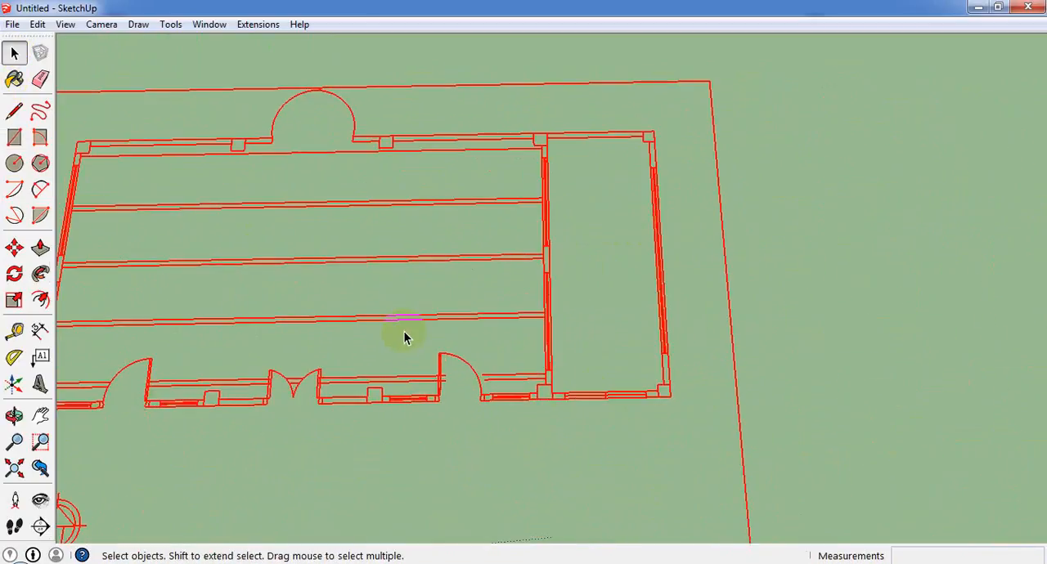
{"action": "scroll", "coordinate": [706, 320], "scroll_direction": "down", "scroll_amount": 1}
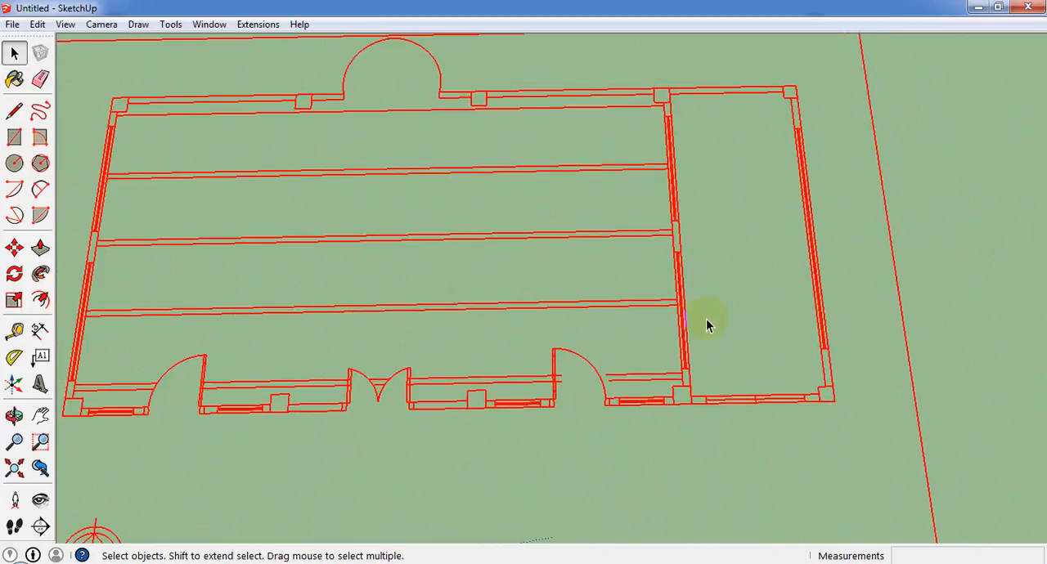
{"action": "scroll", "coordinate": [270, 105], "scroll_direction": "up", "scroll_amount": 1}
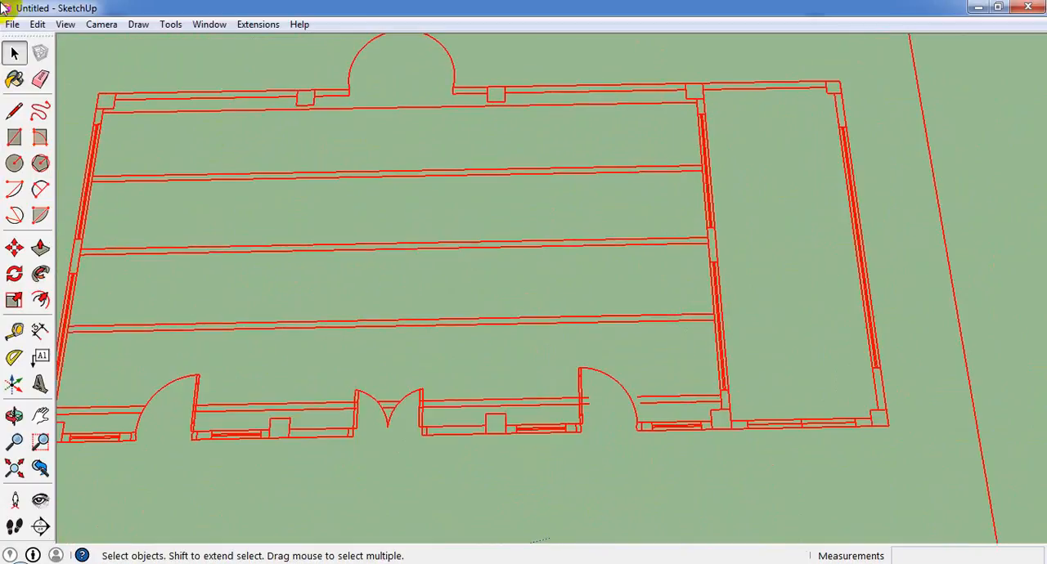
{"action": "scroll", "coordinate": [62, 4], "scroll_direction": "up", "scroll_amount": 4}
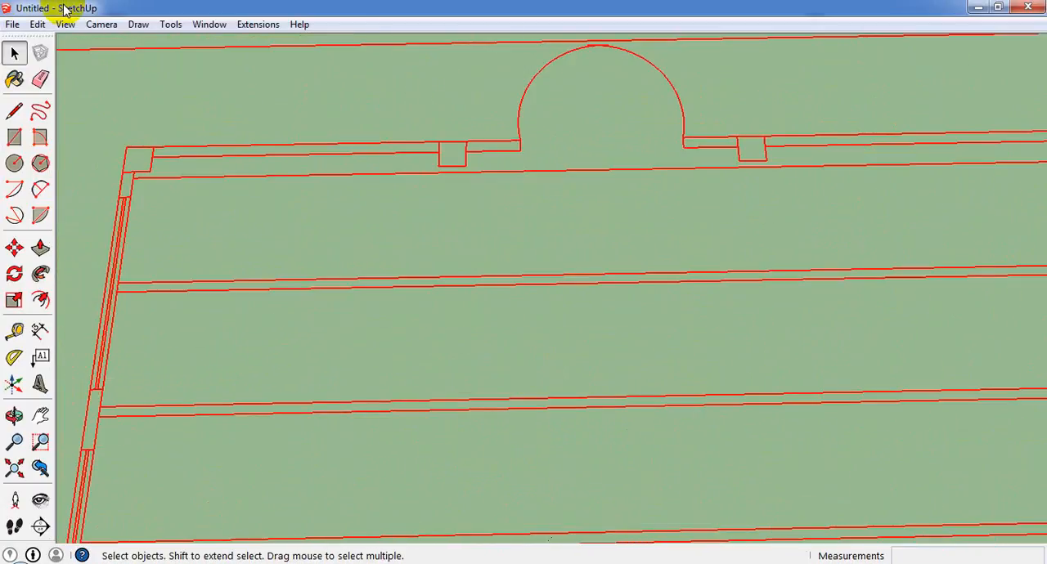
{"action": "scroll", "coordinate": [332, 205], "scroll_direction": "down", "scroll_amount": 5}
{"action": "scroll", "coordinate": [398, 163], "scroll_direction": "up", "scroll_amount": 2}
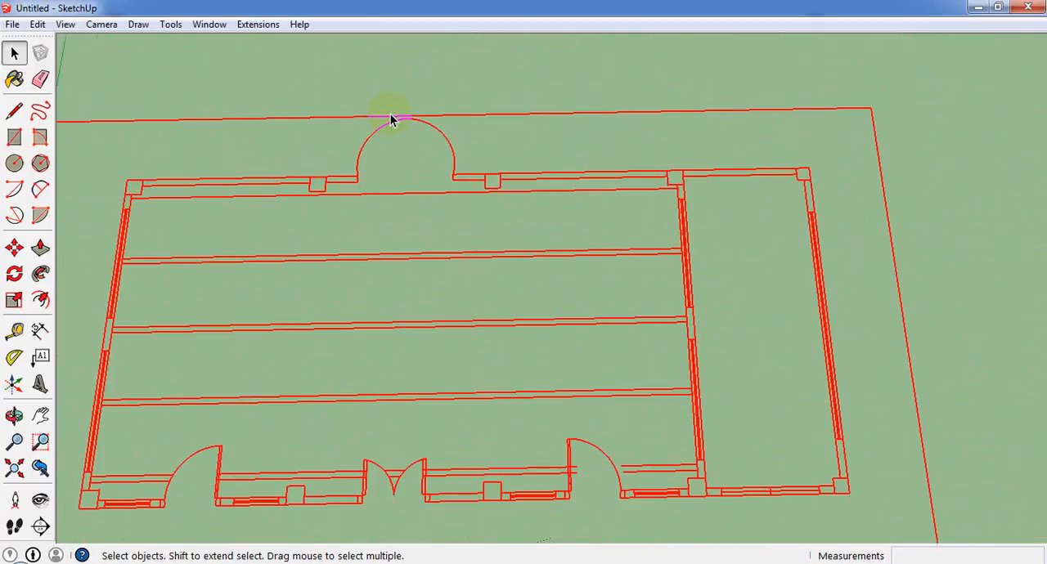
{"action": "scroll", "coordinate": [391, 120], "scroll_direction": "up", "scroll_amount": 5}
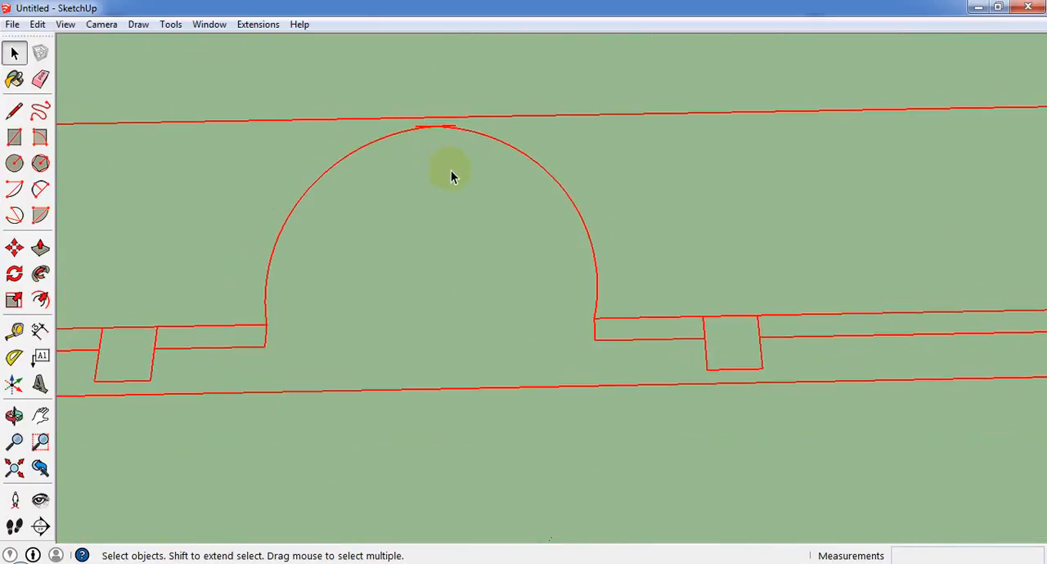
{"action": "scroll", "coordinate": [463, 188], "scroll_direction": "down", "scroll_amount": 4}
{"action": "scroll", "coordinate": [147, 164], "scroll_direction": "up", "scroll_amount": 3}
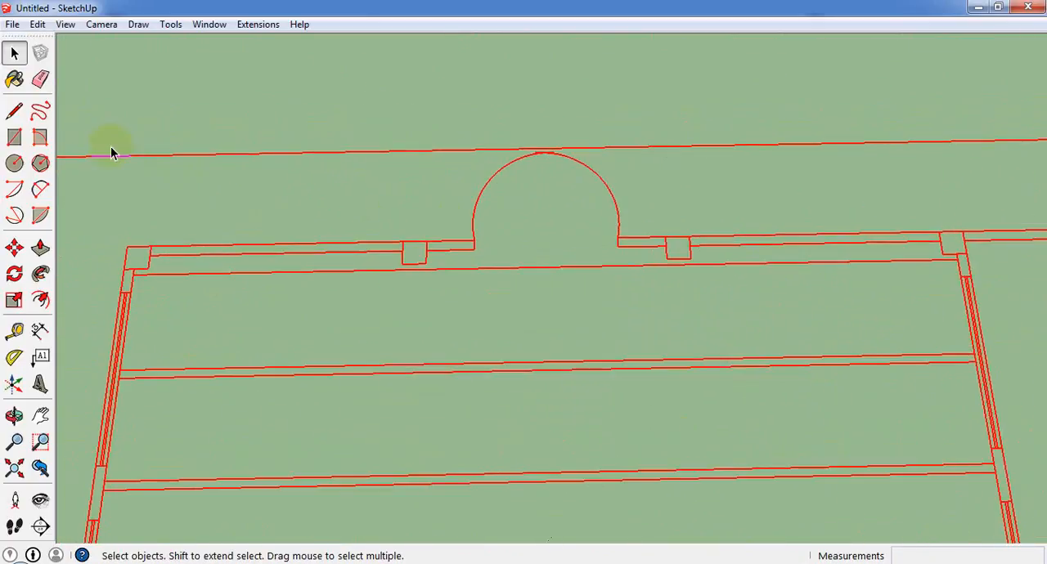
Draw a rectangle over the rear wall's end column beside the double-line side wall, snapping to opposite corners of the column outline.
{"action": "left_click", "coordinate": [14, 138]}
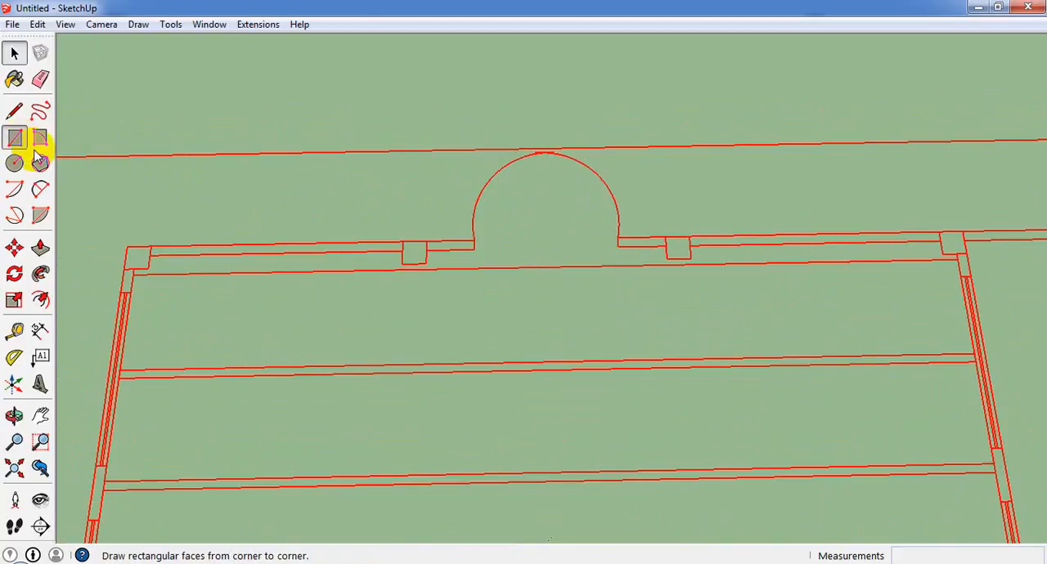
{"action": "scroll", "coordinate": [138, 241], "scroll_direction": "up", "scroll_amount": 3}
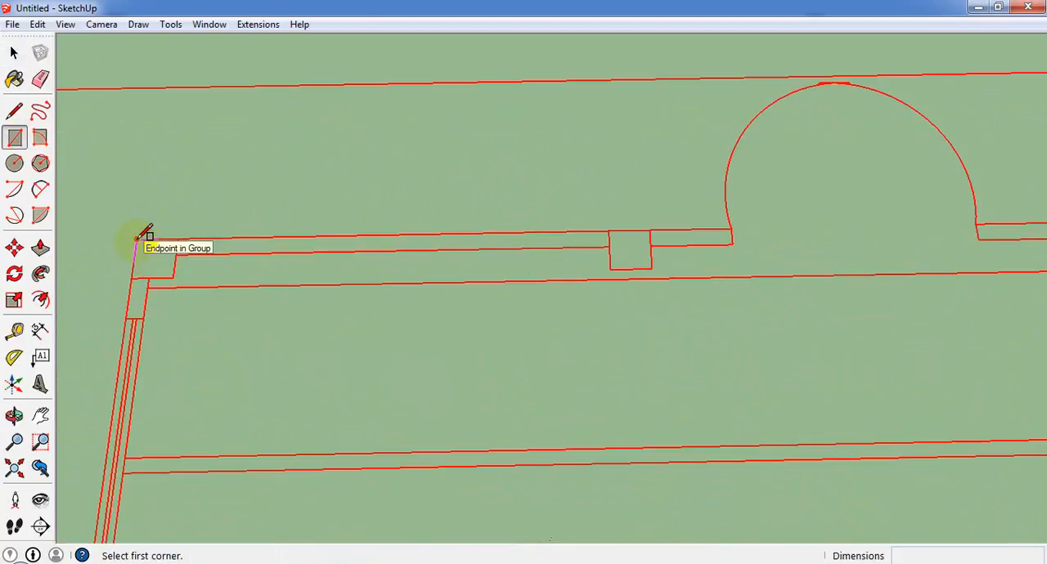
{"action": "scroll", "coordinate": [139, 237], "scroll_direction": "down", "scroll_amount": 5}
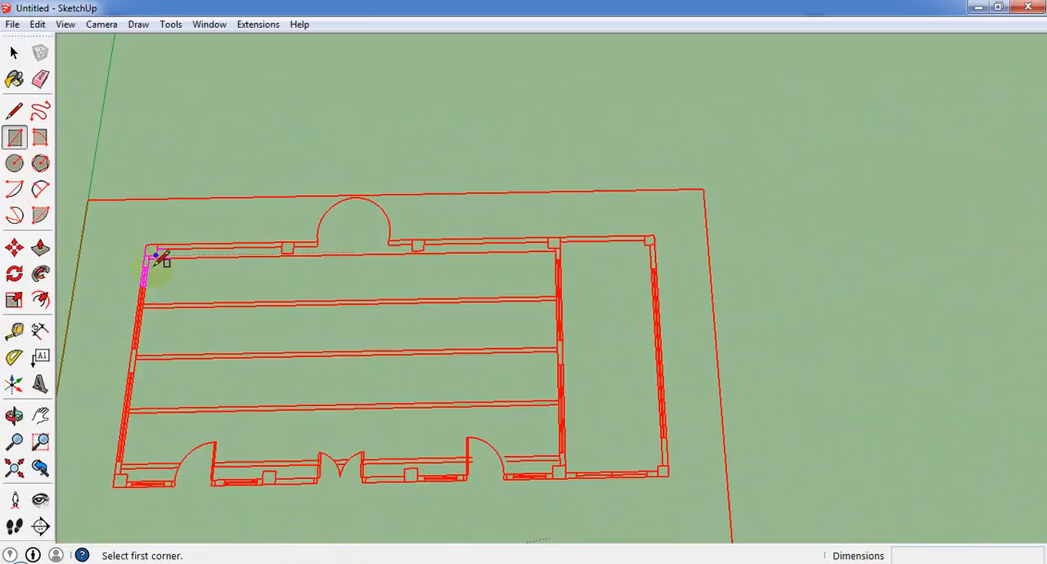
{"action": "scroll", "coordinate": [155, 255], "scroll_direction": "up", "scroll_amount": 5}
{"action": "left_click", "coordinate": [120, 225]}
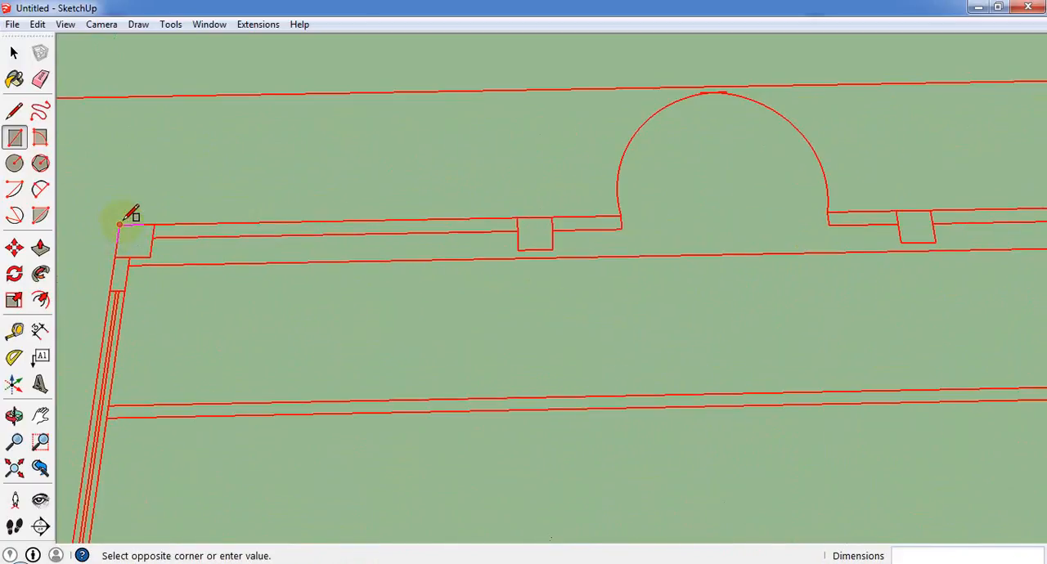
{"action": "left_click", "coordinate": [150, 258]}
Trace the rear wall up to the niche with rectangles: a 3.20 by 0.13 m wall, a 0.30 m square column and a 0.61 by 0.13 m wall.
{"action": "scroll", "coordinate": [182, 236], "scroll_direction": "down", "scroll_amount": 2}
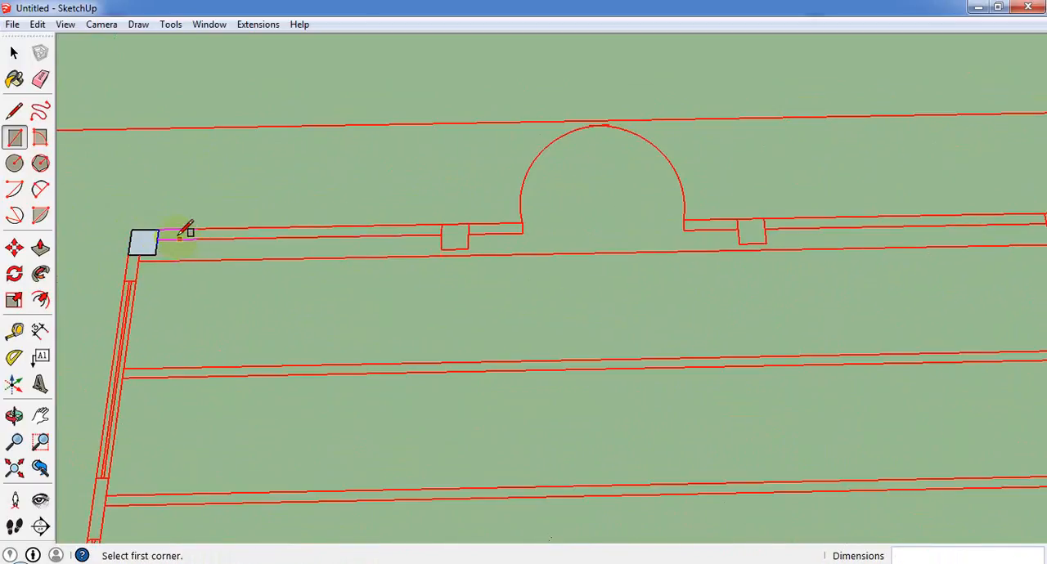
{"action": "left_click", "coordinate": [159, 230]}
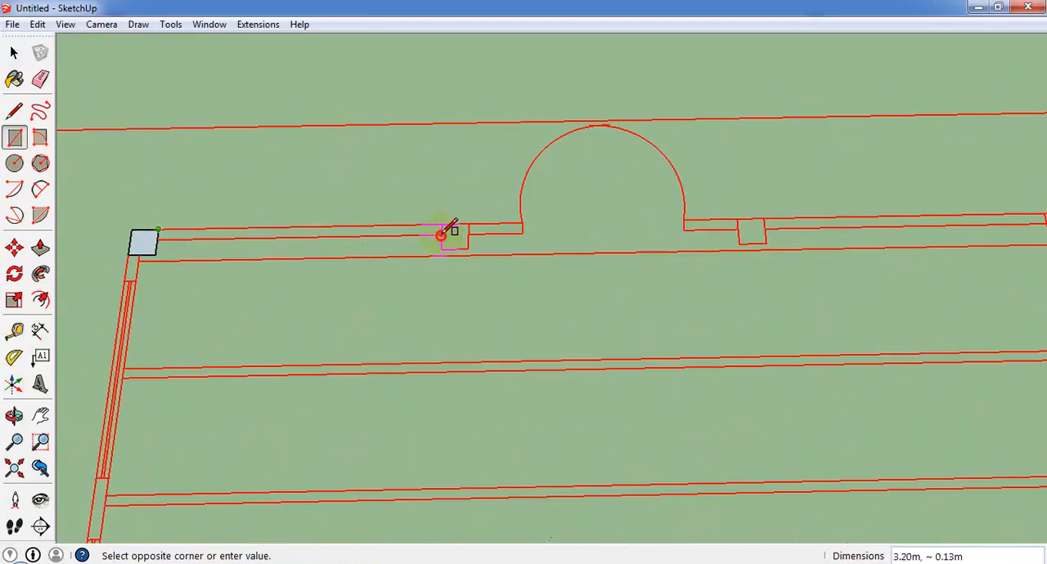
{"action": "left_click", "coordinate": [441, 236]}
{"action": "left_click", "coordinate": [441, 224]}
{"action": "left_click", "coordinate": [468, 249]}
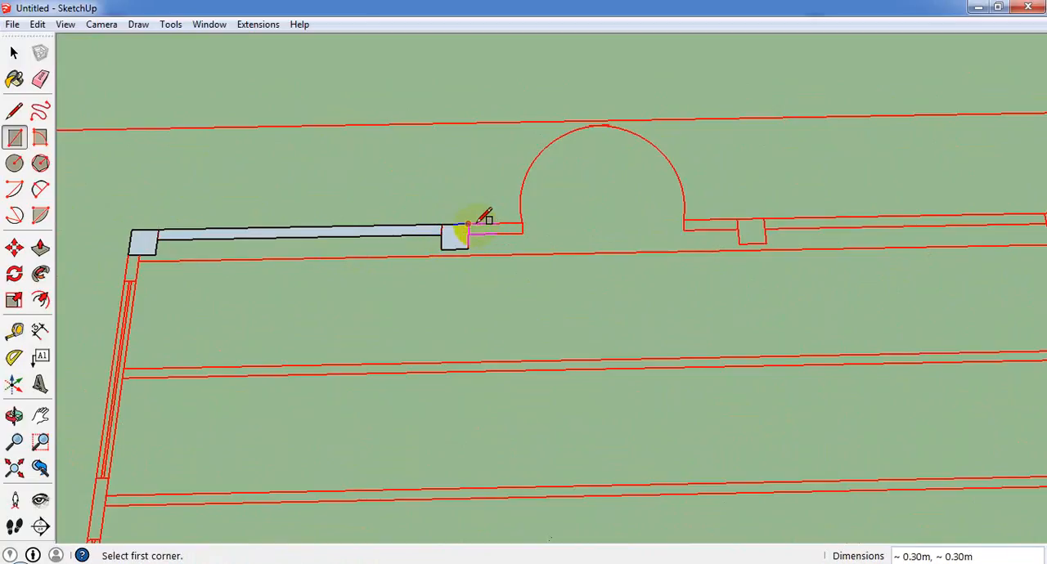
{"action": "left_click", "coordinate": [468, 225]}
{"action": "left_click", "coordinate": [522, 233]}
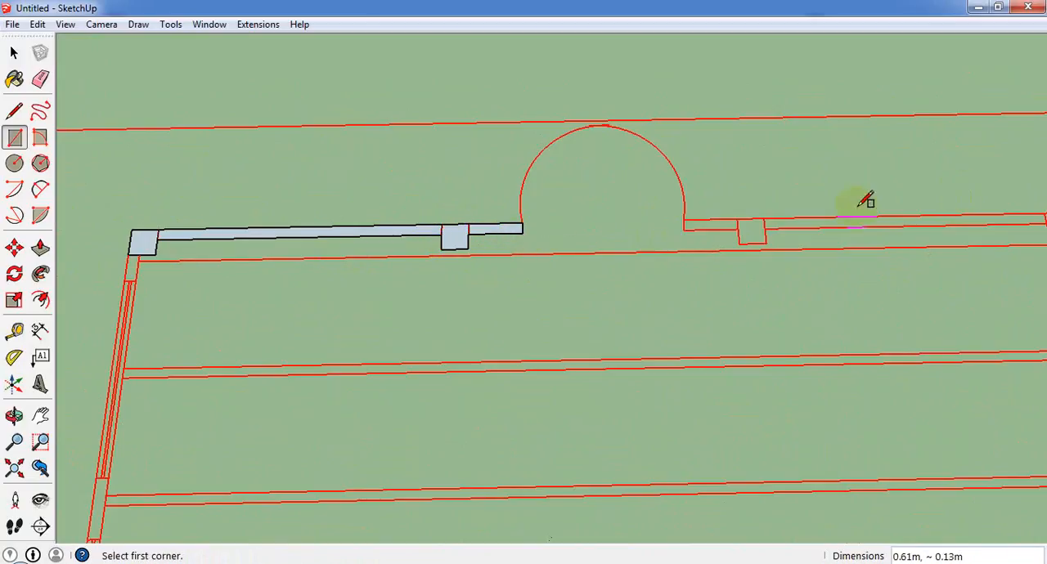
Draw rectangles over the short rear wall piece on the niche's untraced side and the adjoining 0.30 m square column.
{"action": "left_click", "coordinate": [684, 219]}
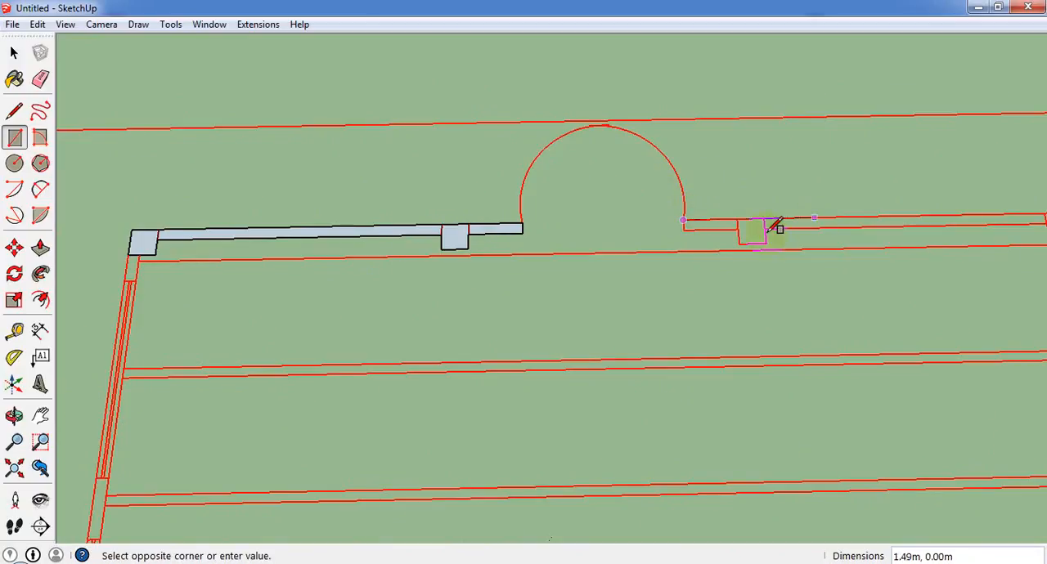
{"action": "left_click", "coordinate": [738, 229]}
{"action": "left_click", "coordinate": [737, 219]}
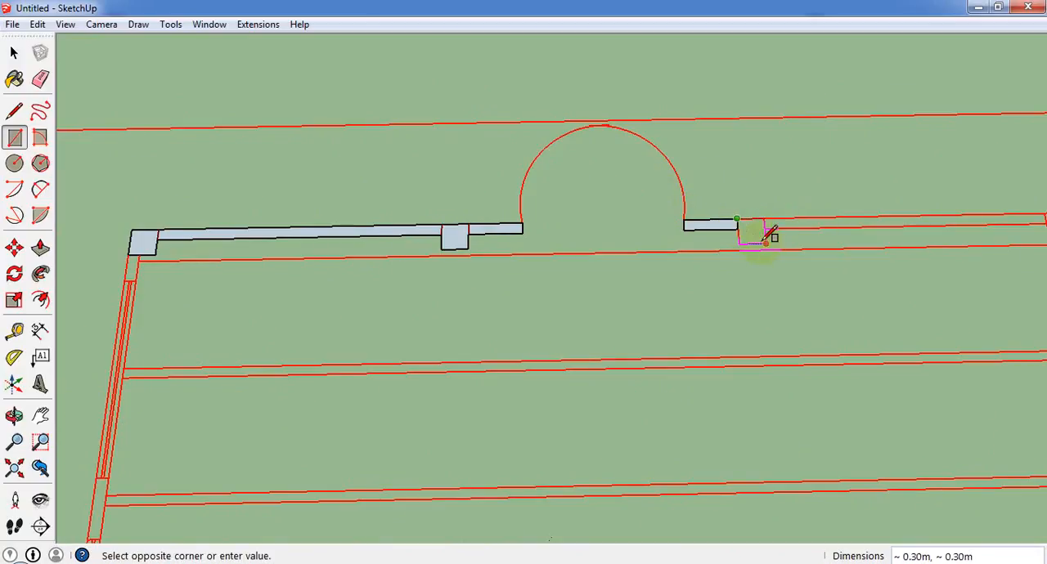
{"action": "left_click", "coordinate": [766, 243]}
Continue the rear wall with a 3.20 by 0.13 m rectangle and a 0.30 m square column at the side room's partition.
{"action": "left_click", "coordinate": [764, 219]}
{"action": "scroll", "coordinate": [266, 274], "scroll_direction": "down", "scroll_amount": 2}
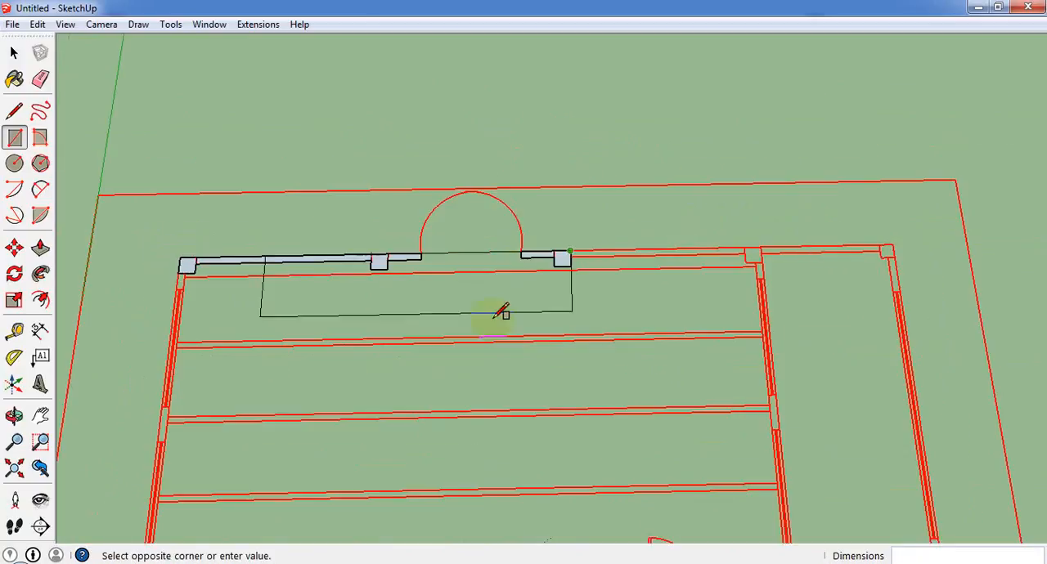
{"action": "scroll", "coordinate": [708, 276], "scroll_direction": "up", "scroll_amount": 2}
{"action": "scroll", "coordinate": [817, 201], "scroll_direction": "up", "scroll_amount": 1}
{"action": "left_click", "coordinate": [757, 239]}
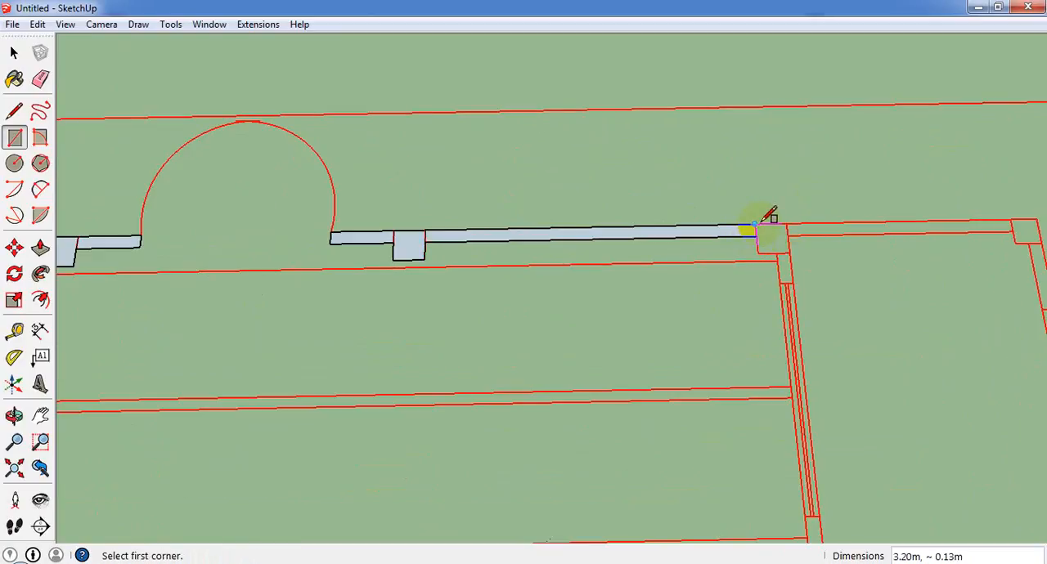
{"action": "left_click", "coordinate": [754, 224]}
{"action": "left_click", "coordinate": [789, 251]}
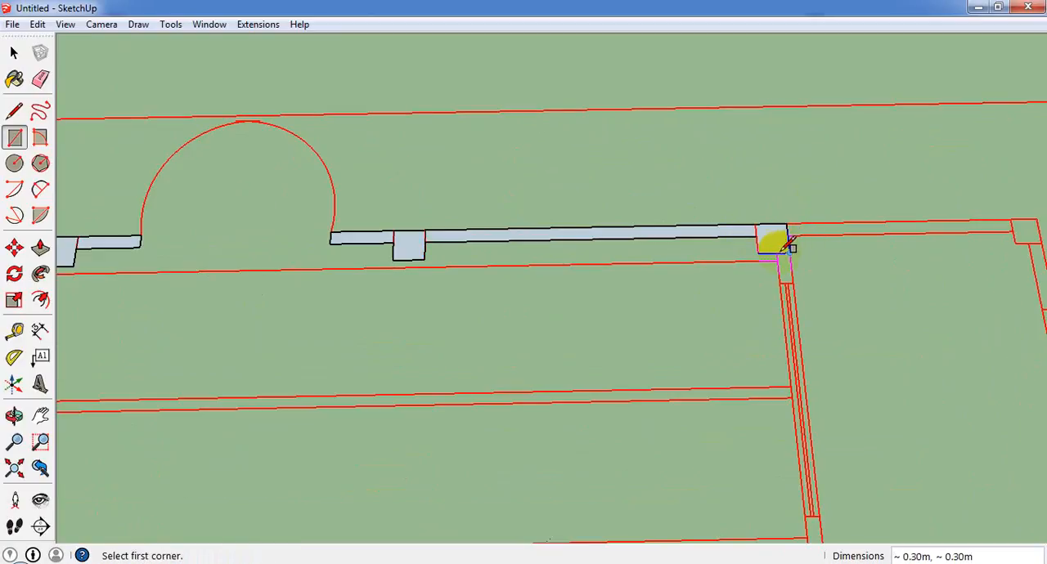
Trace the partition's short wall piece from the column to its window, and the side room's 0.13 m thick rear wall.
{"action": "left_click", "coordinate": [778, 255]}
{"action": "left_click", "coordinate": [791, 283]}
{"action": "left_click", "coordinate": [786, 223]}
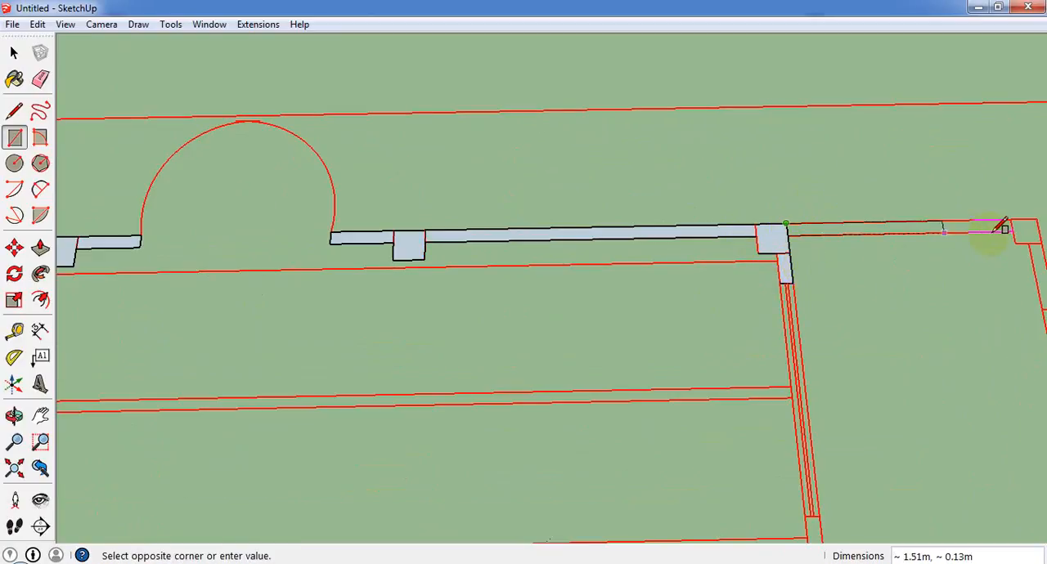
{"action": "left_click", "coordinate": [1012, 232]}
Draw rectangles over the side room's 0.25 m square rear corner column and the outer wall piece from it to the window.
{"action": "left_click", "coordinate": [1012, 219]}
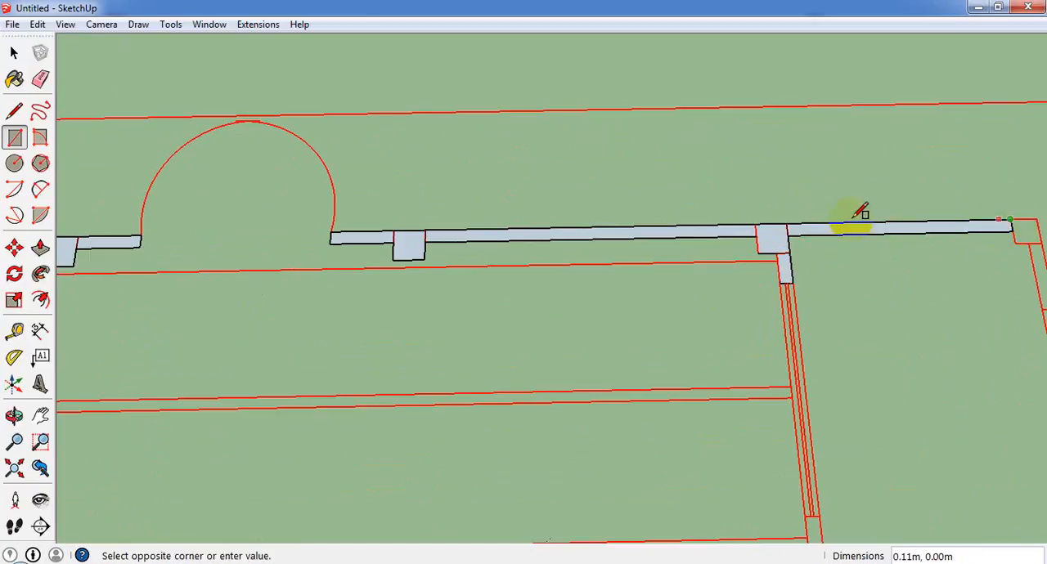
{"action": "scroll", "coordinate": [676, 221], "scroll_direction": "down", "scroll_amount": 3}
{"action": "scroll", "coordinate": [909, 251], "scroll_direction": "up", "scroll_amount": 3}
{"action": "left_click", "coordinate": [905, 222]}
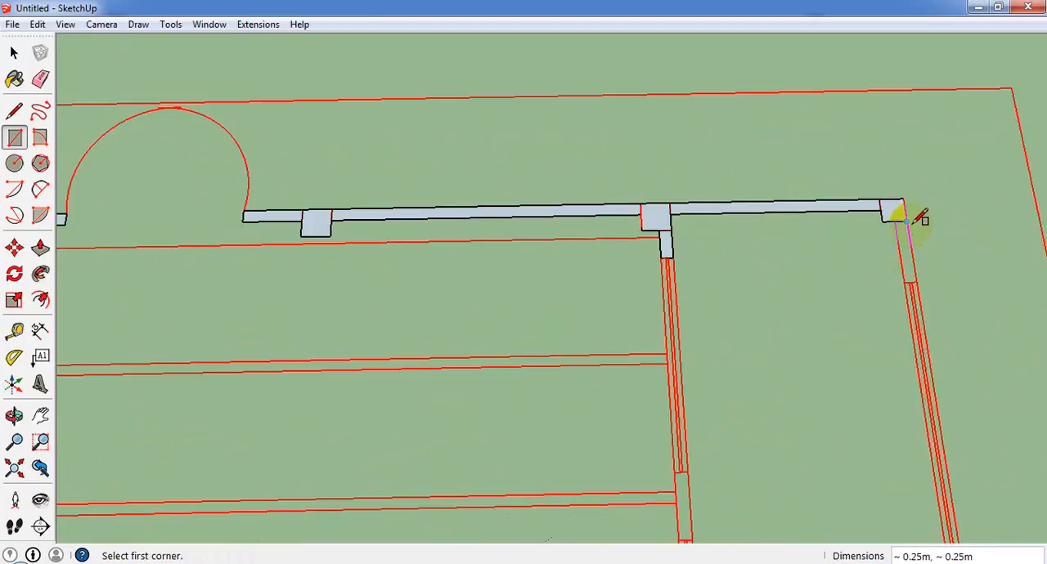
{"action": "left_click", "coordinate": [905, 221]}
{"action": "left_click", "coordinate": [908, 279]}
Trace the front end of the side room's outer wall with a 0.13 by 0.66 m rectangle and a 0.25 m square corner column.
{"action": "scroll", "coordinate": [801, 248], "scroll_direction": "down", "scroll_amount": 6}
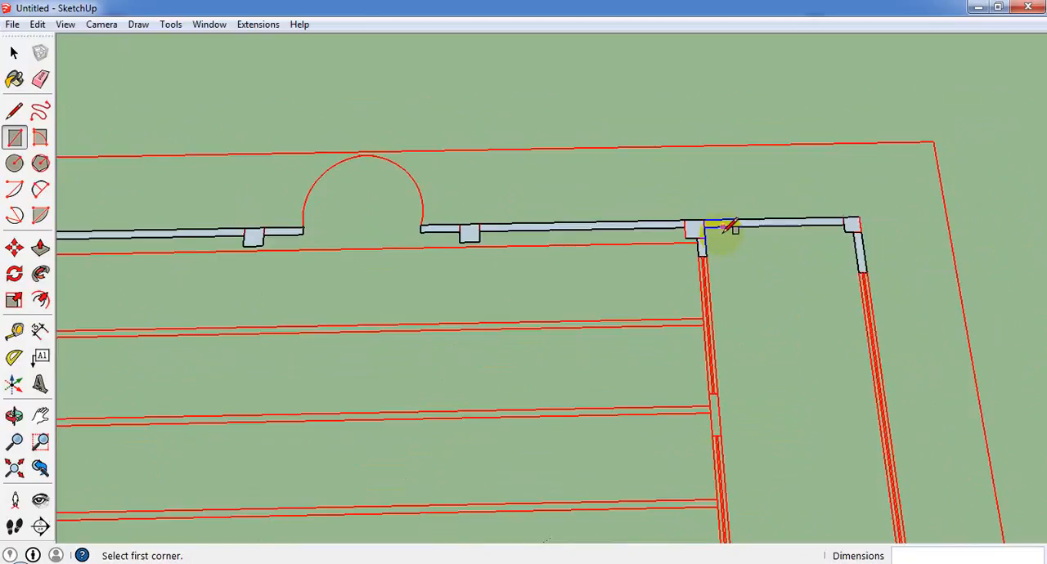
{"action": "scroll", "coordinate": [822, 368], "scroll_direction": "up", "scroll_amount": 3}
{"action": "scroll", "coordinate": [818, 376], "scroll_direction": "up", "scroll_amount": 2}
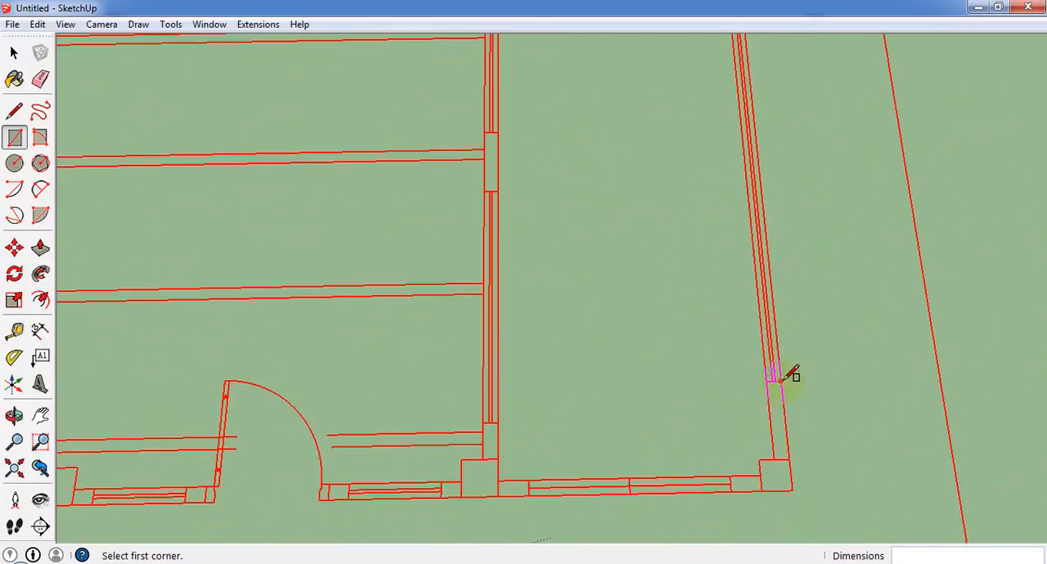
{"action": "left_click", "coordinate": [780, 382]}
{"action": "left_click", "coordinate": [775, 460]}
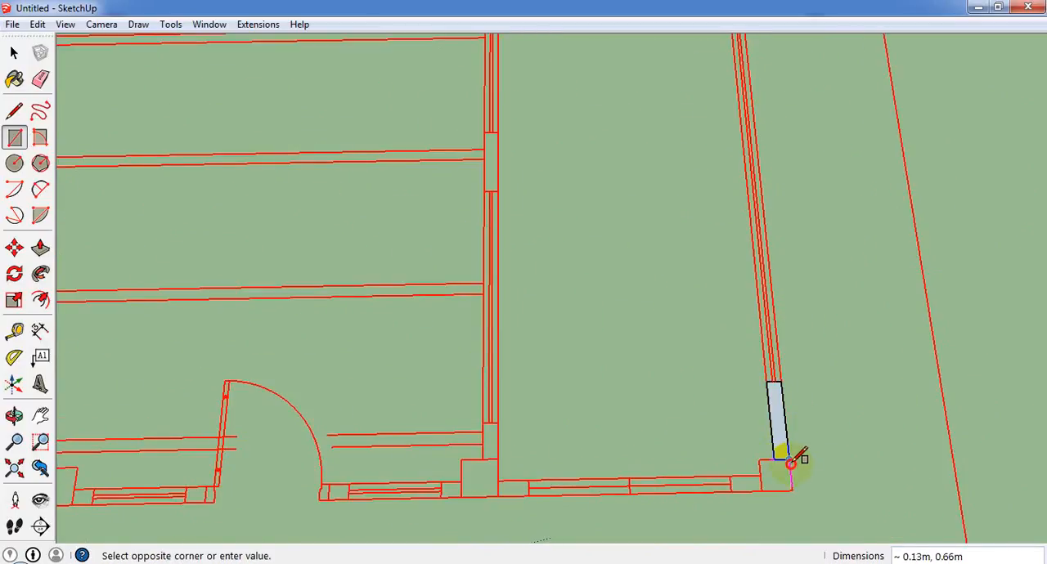
{"action": "left_click", "coordinate": [761, 490]}
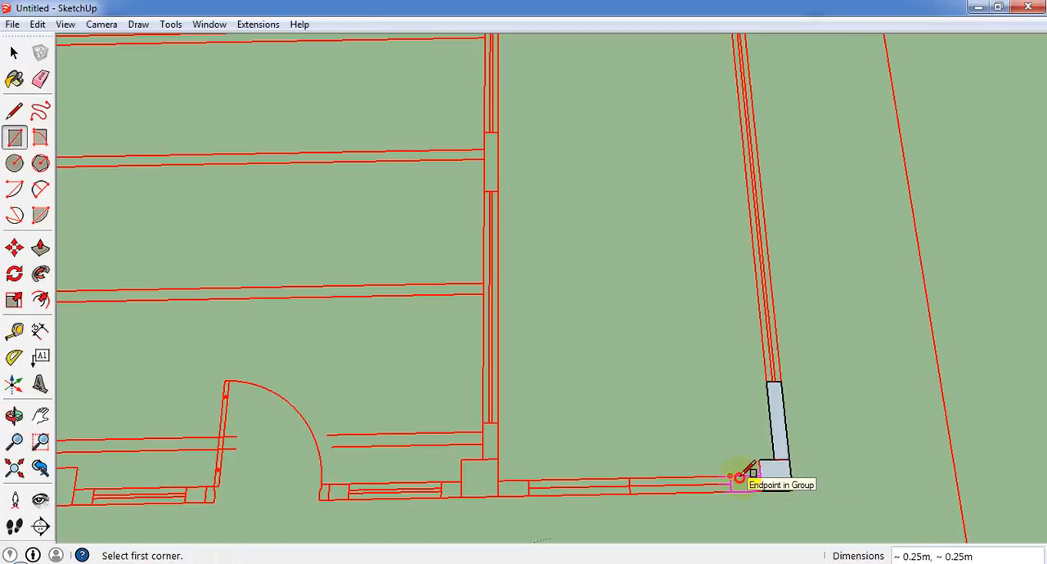
Draw rectangles over the short front wall pieces at both ends of the side room's window, the partition-side one 0.25 by 0.13 m.
{"action": "left_click", "coordinate": [738, 478]}
{"action": "left_click", "coordinate": [761, 490]}
{"action": "scroll", "coordinate": [515, 487], "scroll_direction": "up", "scroll_amount": 2}
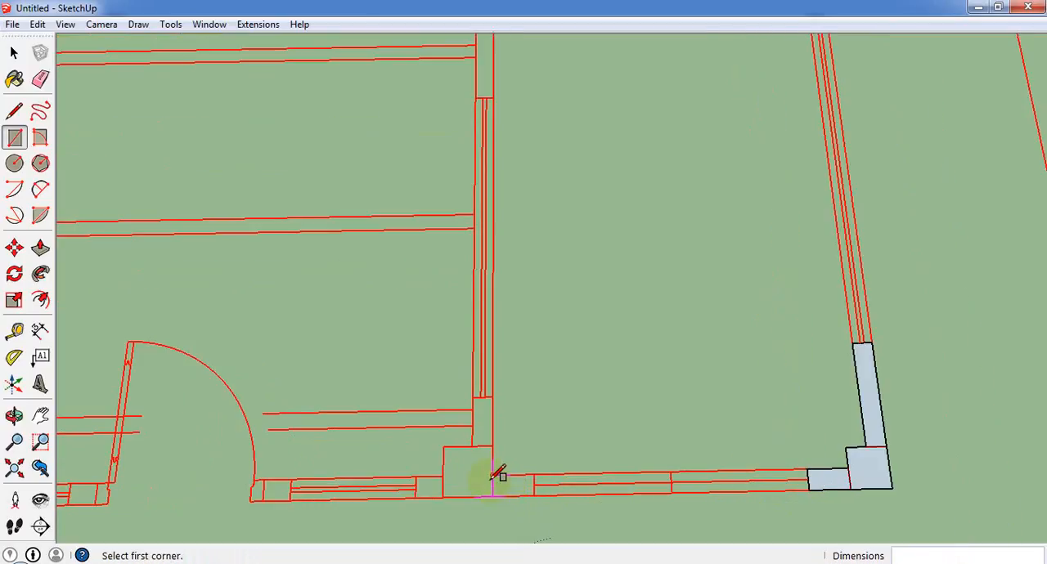
{"action": "left_click", "coordinate": [493, 475]}
{"action": "left_click", "coordinate": [533, 495]}
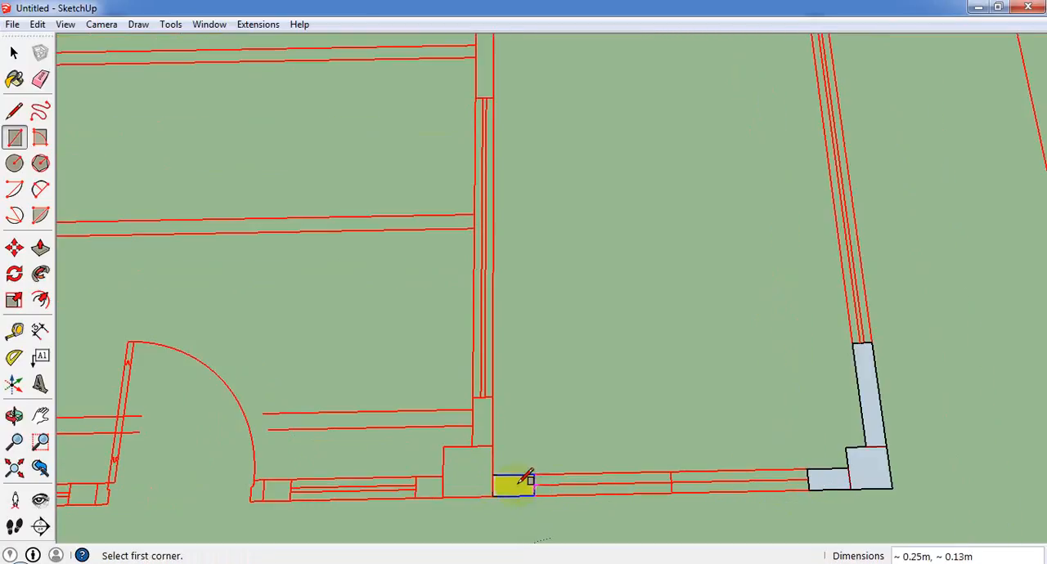
Trace the 0.30 m square front column at the partition and the short wall piece between it and the prayer hall window.
{"action": "left_click", "coordinate": [493, 446]}
{"action": "left_click", "coordinate": [442, 497]}
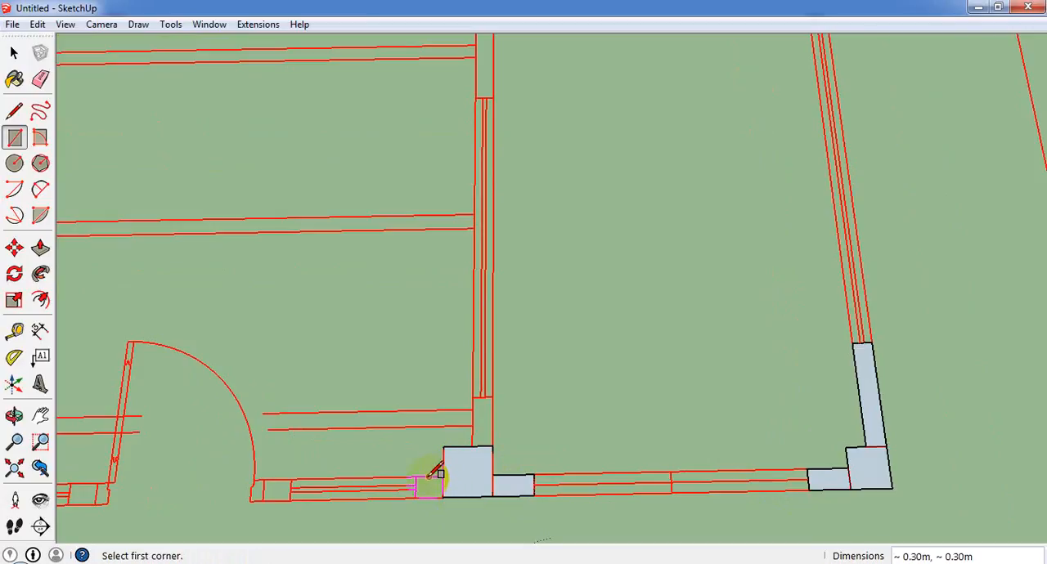
{"action": "left_click", "coordinate": [415, 478]}
{"action": "left_click", "coordinate": [442, 497]}
Draw a 0.17 by 0.13 m wall rectangle between the window and the single door, plus a 0.13 by 0.06 m jamb piece.
{"action": "scroll", "coordinate": [596, 435], "scroll_direction": "down", "scroll_amount": 4}
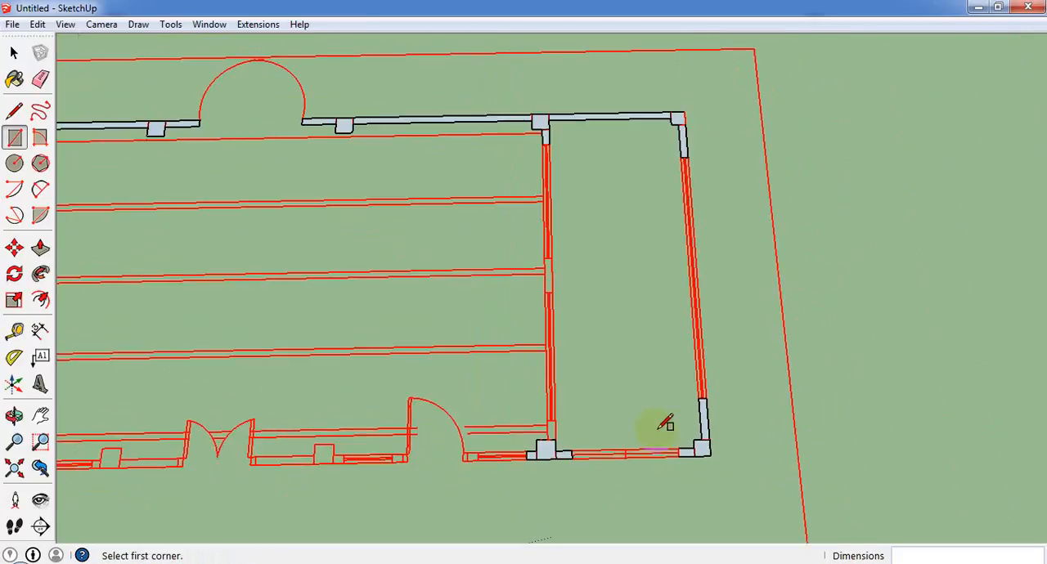
{"action": "scroll", "coordinate": [407, 486], "scroll_direction": "up", "scroll_amount": 2}
{"action": "scroll", "coordinate": [415, 480], "scroll_direction": "up", "scroll_amount": 5}
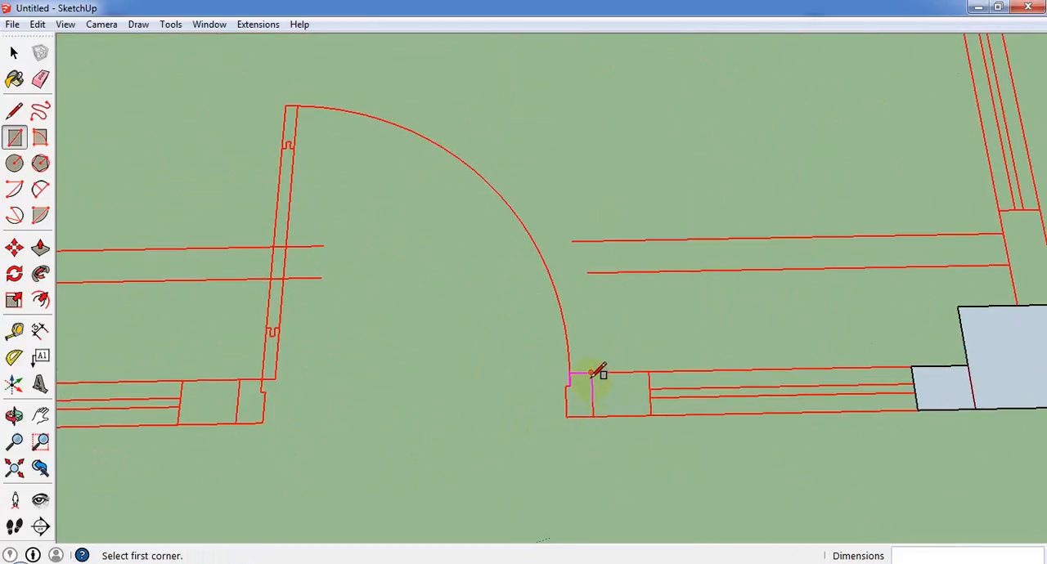
{"action": "left_click", "coordinate": [591, 374]}
{"action": "left_click", "coordinate": [650, 417]}
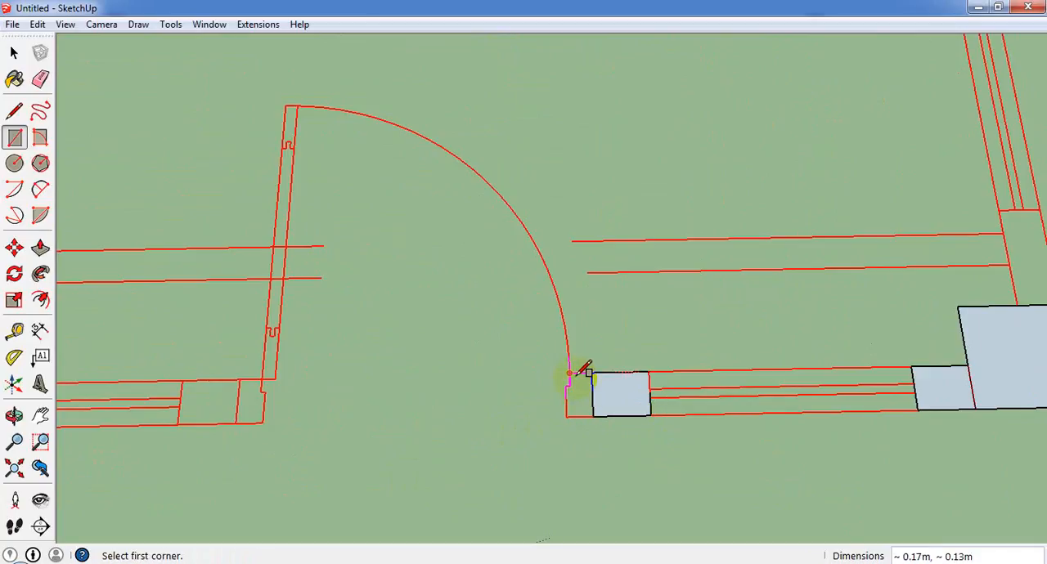
{"action": "left_click", "coordinate": [571, 374]}
{"action": "left_click", "coordinate": [592, 416]}
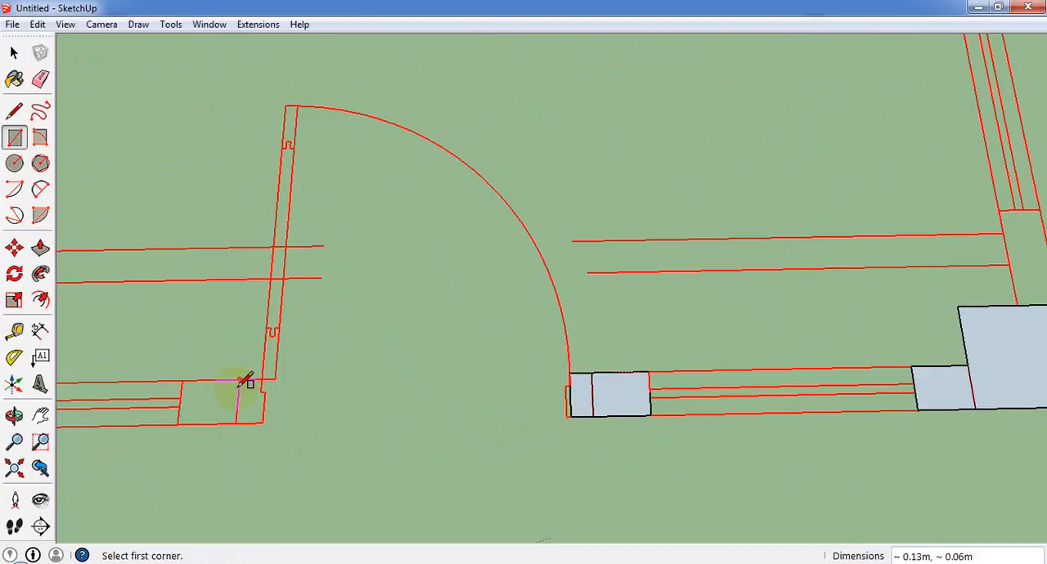
Trace the single door's hinge side with a 0.08 by 0.13 m jamb rectangle and the wall piece up to the next window.
{"action": "left_click", "coordinate": [239, 380]}
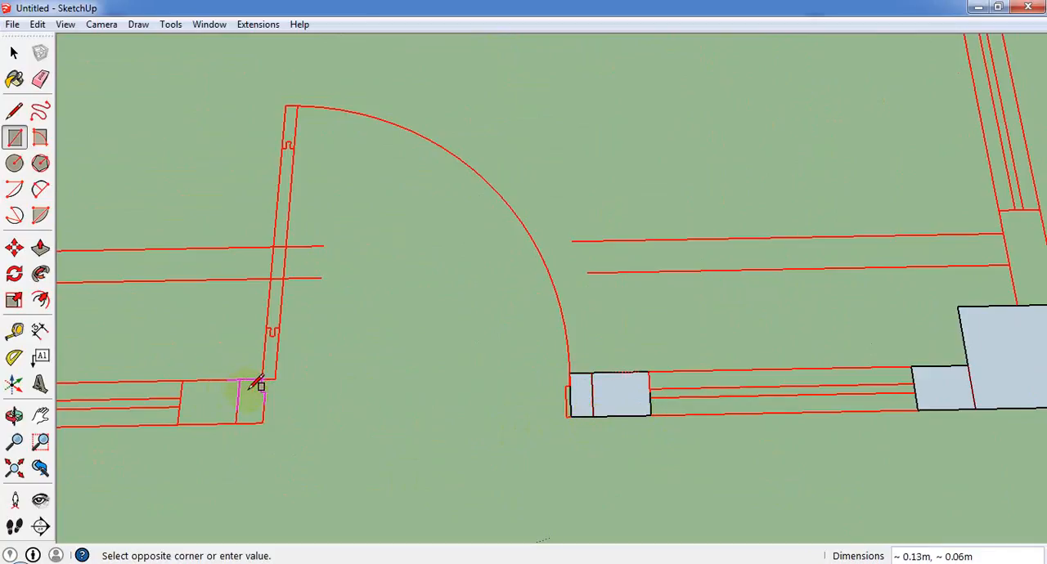
{"action": "key", "text": "Escape"}
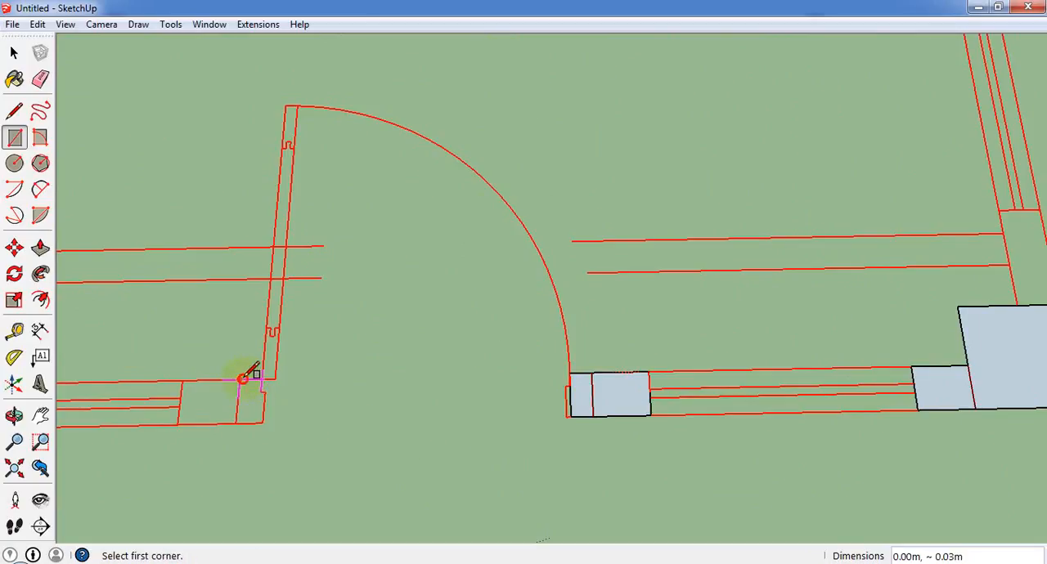
{"action": "left_click", "coordinate": [239, 380]}
{"action": "left_click", "coordinate": [264, 422]}
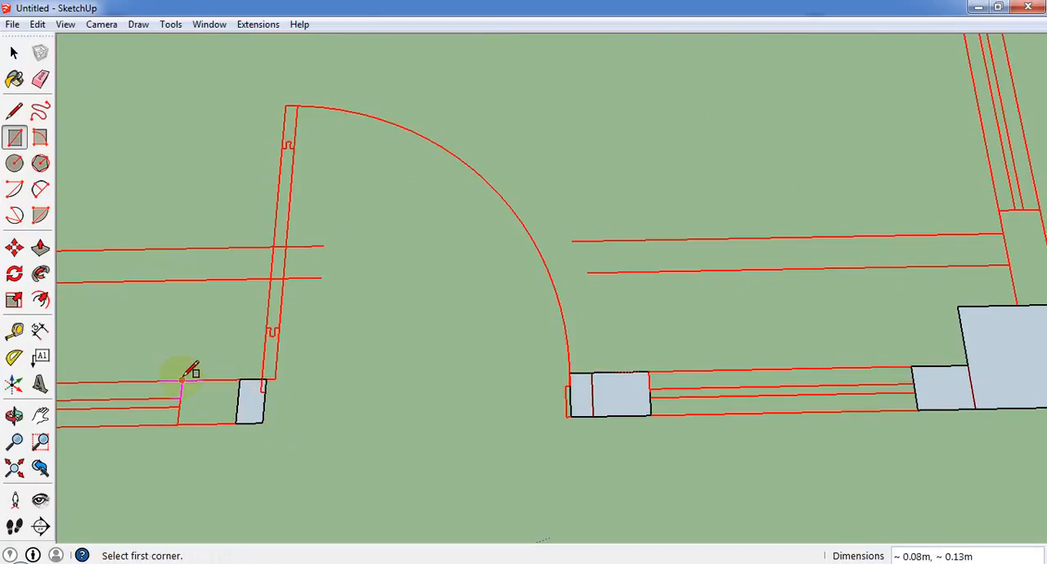
{"action": "left_click", "coordinate": [181, 379]}
{"action": "left_click", "coordinate": [237, 422]}
Draw a 0.17 by 0.13 m rectangle over the wall piece beyond the window and another over the adjoining front column.
{"action": "scroll", "coordinate": [537, 401], "scroll_direction": "down", "scroll_amount": 3}
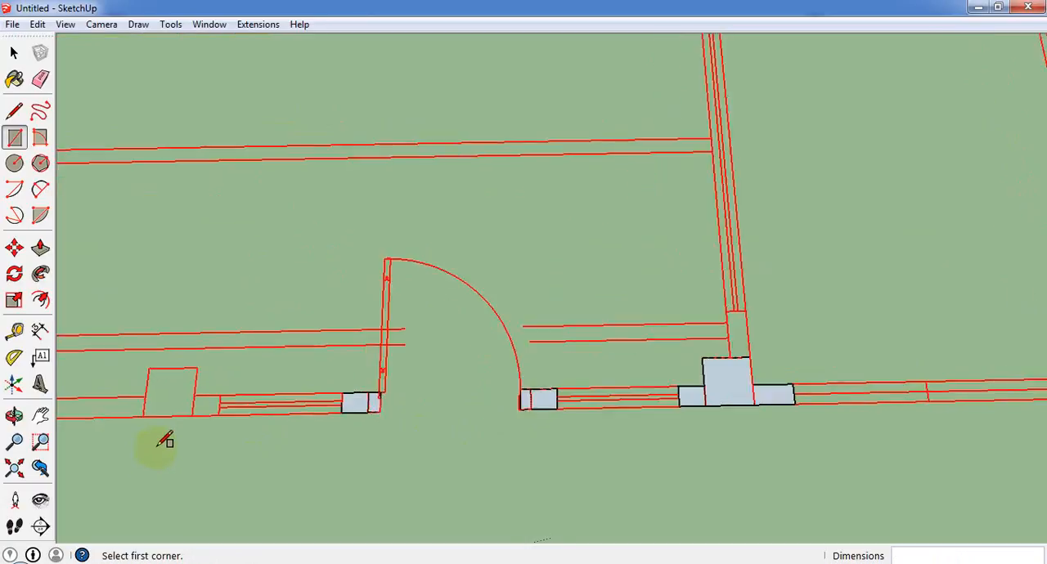
{"action": "scroll", "coordinate": [180, 417], "scroll_direction": "up", "scroll_amount": 5}
{"action": "left_click", "coordinate": [216, 369]}
{"action": "left_click", "coordinate": [270, 411]}
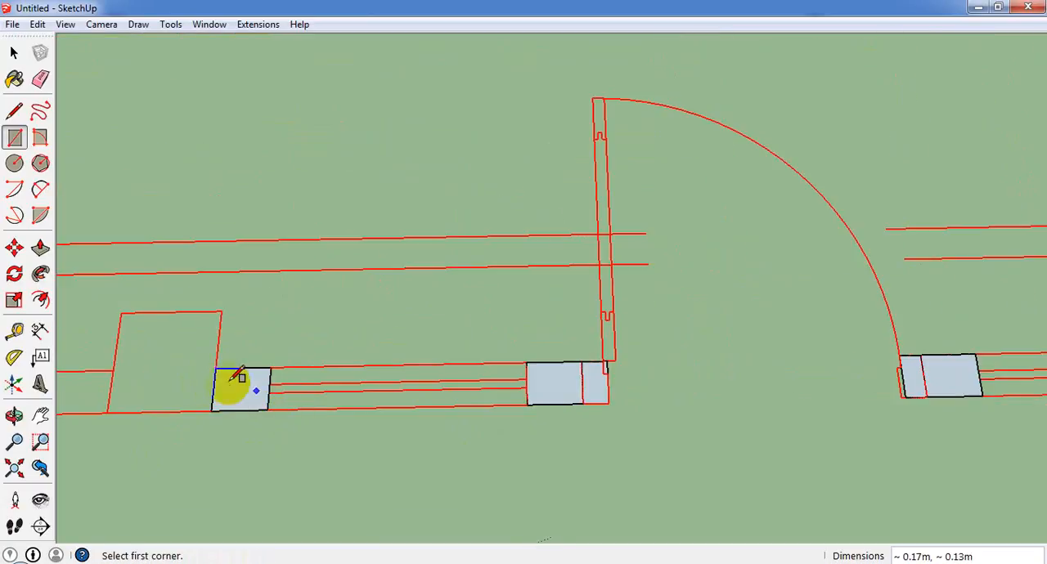
{"action": "left_click", "coordinate": [220, 312]}
{"action": "left_click", "coordinate": [110, 410]}
Trace the front walls flanking the double door: from the traced column to the door, and a 1.42 by 0.13 m strip beyond it.
{"action": "scroll", "coordinate": [228, 369], "scroll_direction": "down", "scroll_amount": 4}
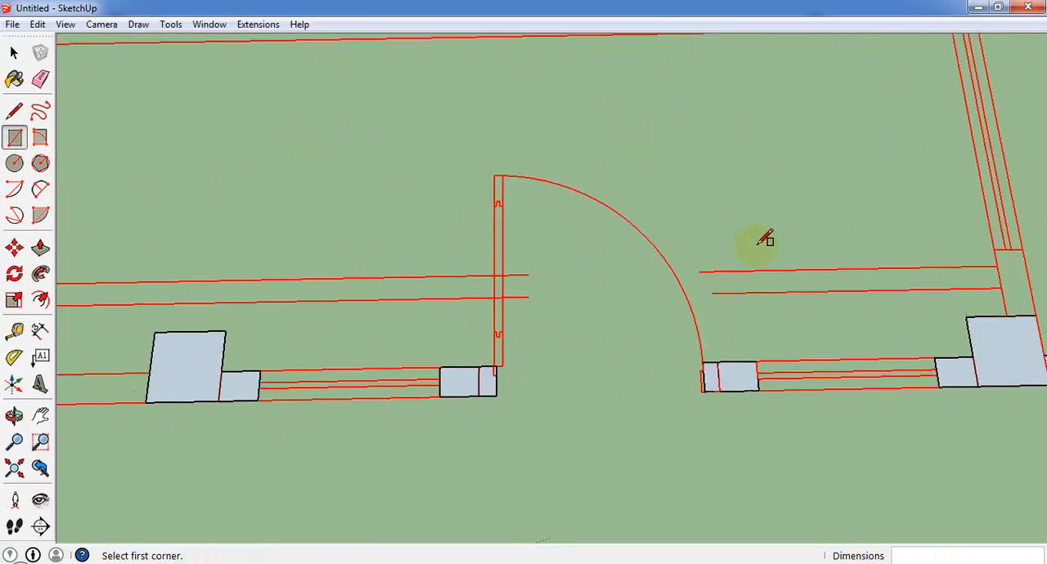
{"action": "scroll", "coordinate": [217, 364], "scroll_direction": "up", "scroll_amount": 4}
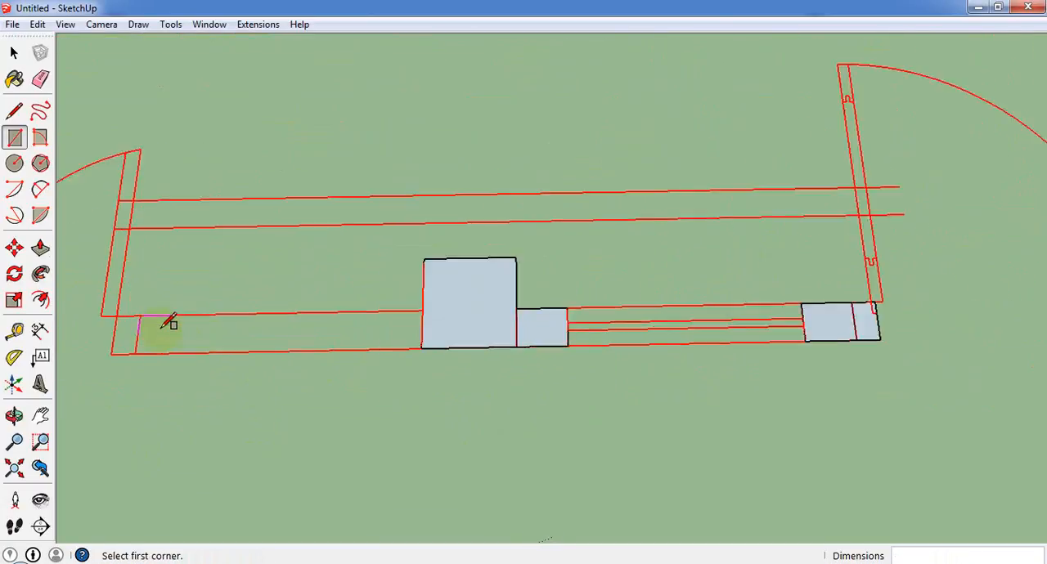
{"action": "left_click", "coordinate": [100, 311]}
{"action": "left_click", "coordinate": [479, 351]}
{"action": "scroll", "coordinate": [895, 234], "scroll_direction": "down", "scroll_amount": 5}
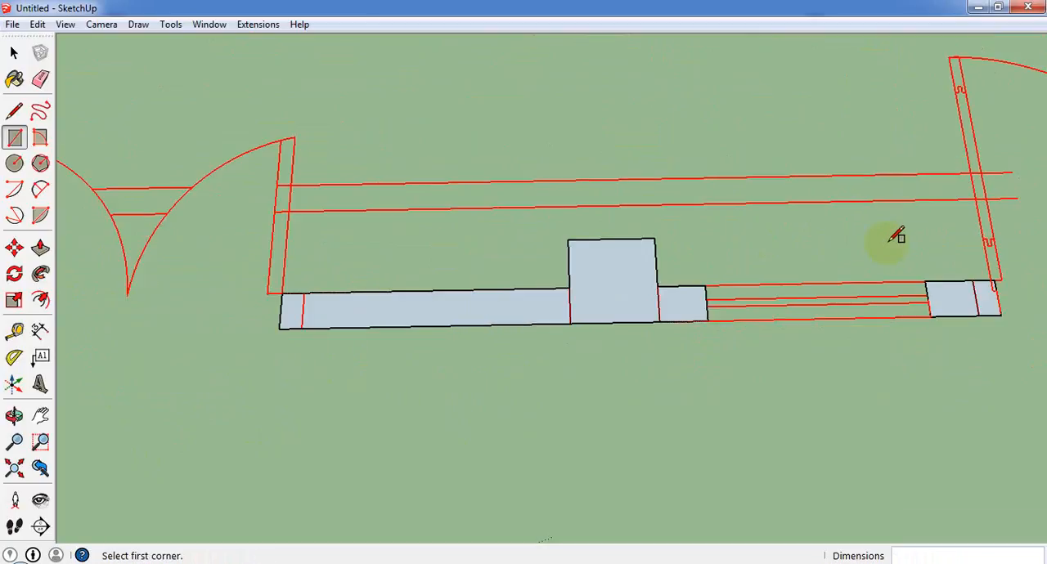
{"action": "scroll", "coordinate": [159, 284], "scroll_direction": "up", "scroll_amount": 5}
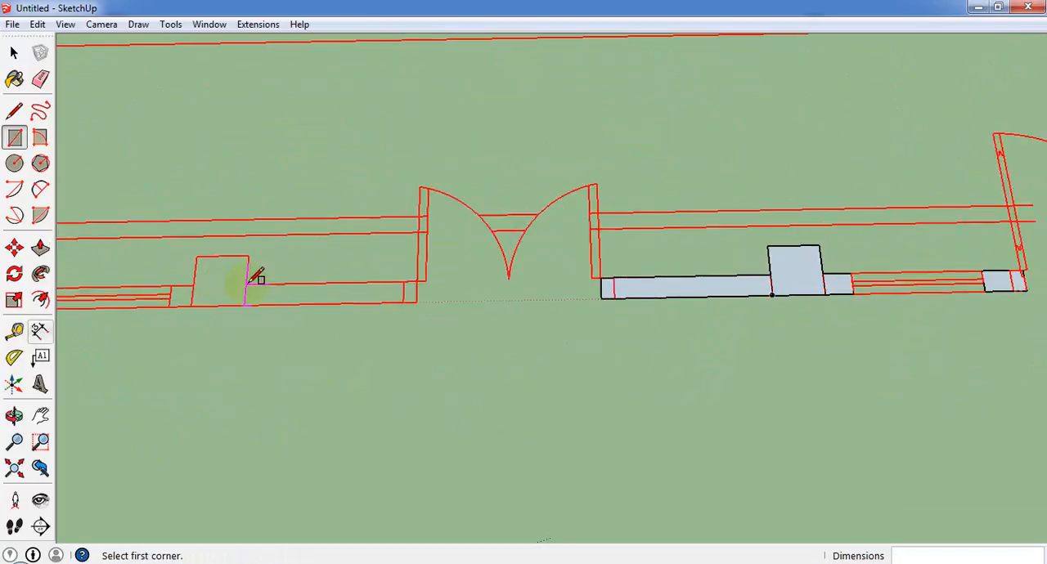
{"action": "left_click", "coordinate": [137, 287]}
{"action": "left_click", "coordinate": [497, 311]}
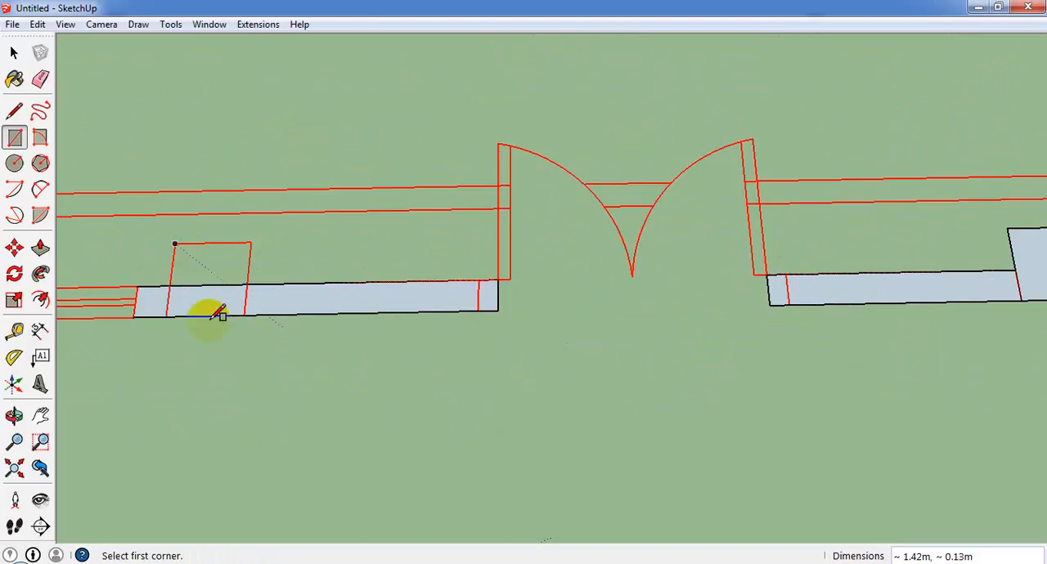
Draw rectangles over the wall pieces on both sides of the second single door, the far one 0.25 by 0.13 m.
{"action": "scroll", "coordinate": [463, 281], "scroll_direction": "down", "scroll_amount": 5}
{"action": "scroll", "coordinate": [444, 234], "scroll_direction": "up", "scroll_amount": 5}
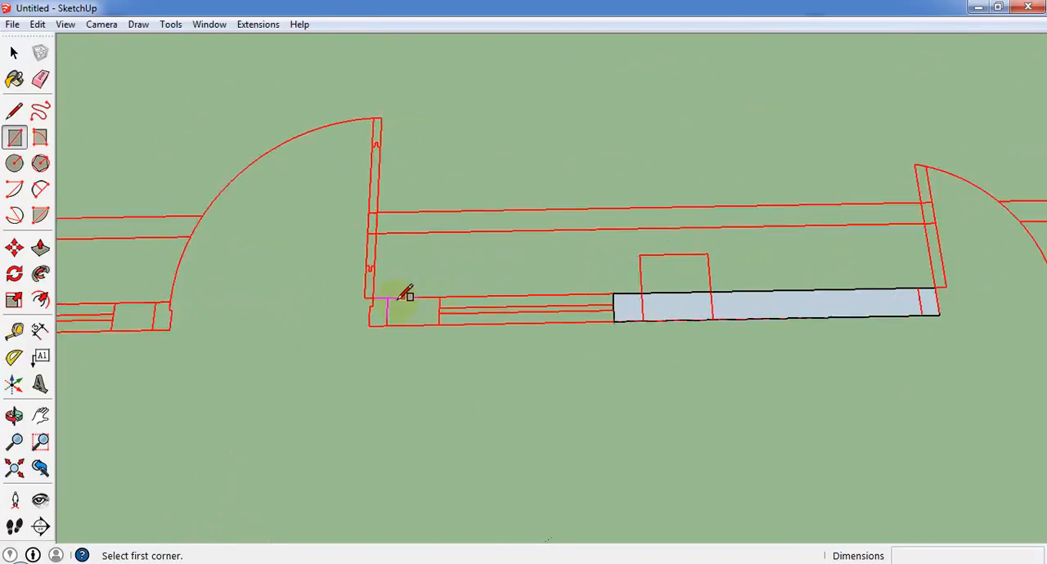
{"action": "scroll", "coordinate": [392, 297], "scroll_direction": "up", "scroll_amount": 1}
{"action": "left_click", "coordinate": [447, 329]}
{"action": "left_click", "coordinate": [364, 298]}
{"action": "scroll", "coordinate": [507, 322], "scroll_direction": "down", "scroll_amount": 2}
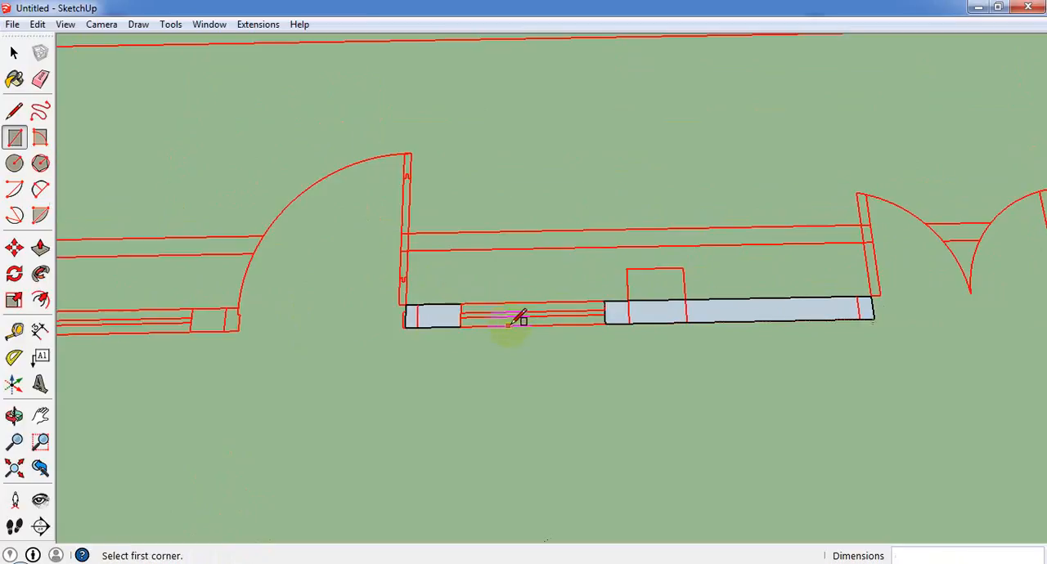
{"action": "scroll", "coordinate": [241, 323], "scroll_direction": "up", "scroll_amount": 1}
{"action": "left_click", "coordinate": [188, 308]}
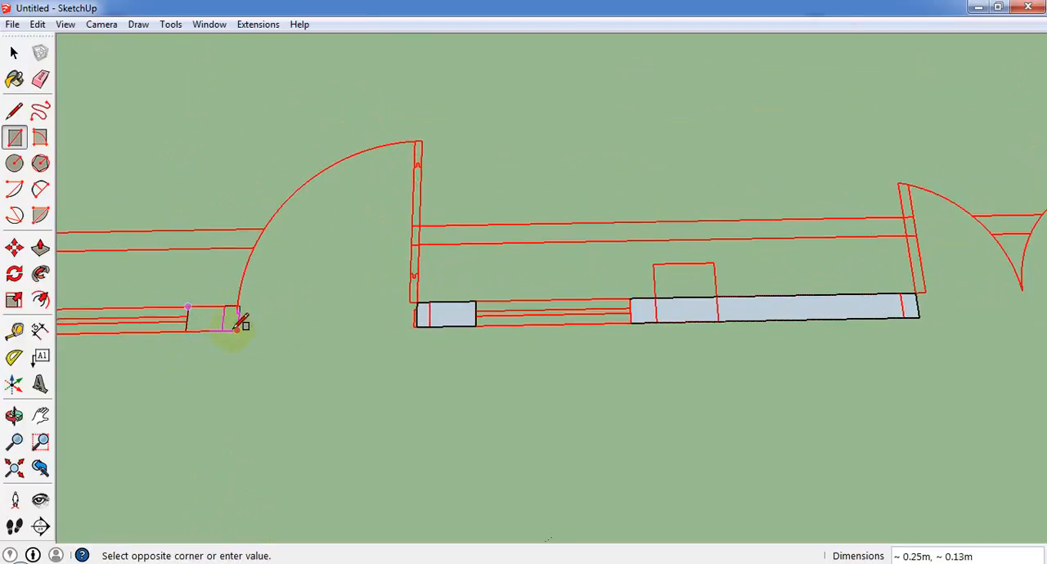
{"action": "left_click", "coordinate": [237, 329]}
Draw a rectangle over the short front wall piece between the end window and the corner column.
{"action": "scroll", "coordinate": [372, 341], "scroll_direction": "down", "scroll_amount": 3}
{"action": "scroll", "coordinate": [139, 332], "scroll_direction": "up", "scroll_amount": 3}
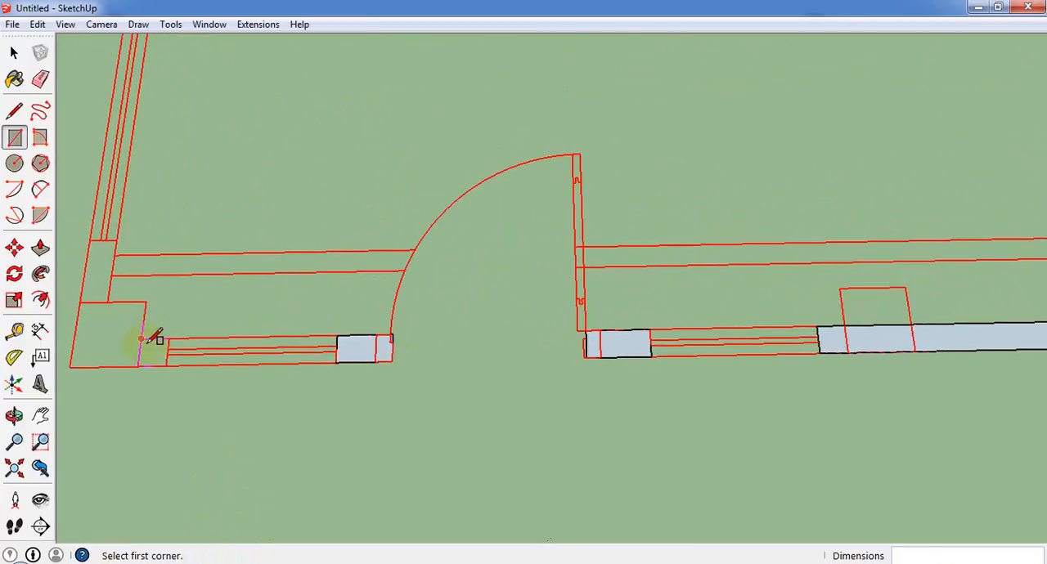
{"action": "left_click", "coordinate": [142, 339]}
{"action": "left_click", "coordinate": [142, 338]}
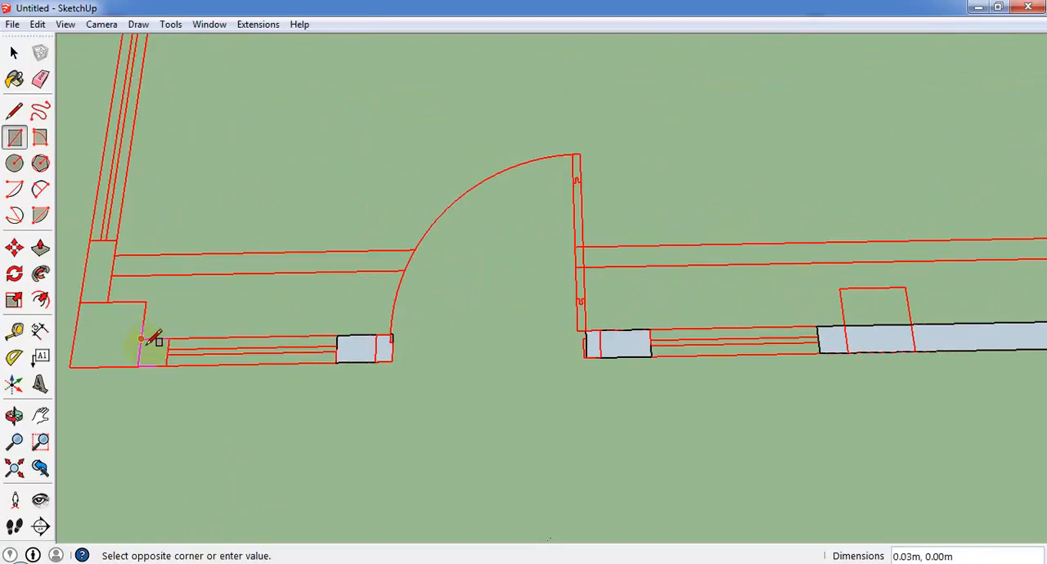
{"action": "left_click", "coordinate": [167, 363]}
Trace the front corner column and the short side wall piece adjoining it with rectangles.
{"action": "left_click", "coordinate": [82, 303]}
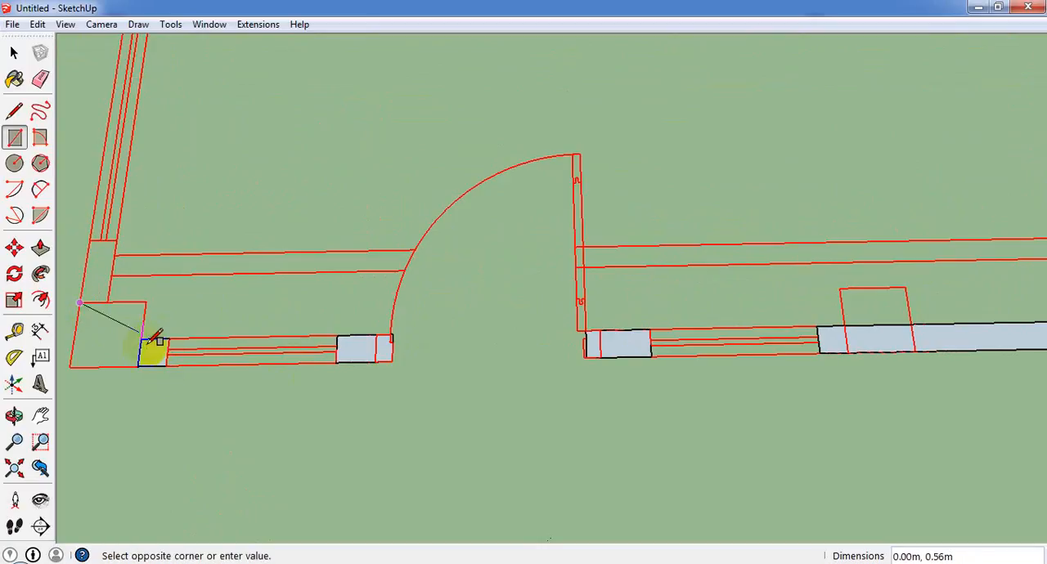
{"action": "left_click", "coordinate": [137, 366]}
{"action": "left_click", "coordinate": [89, 245]}
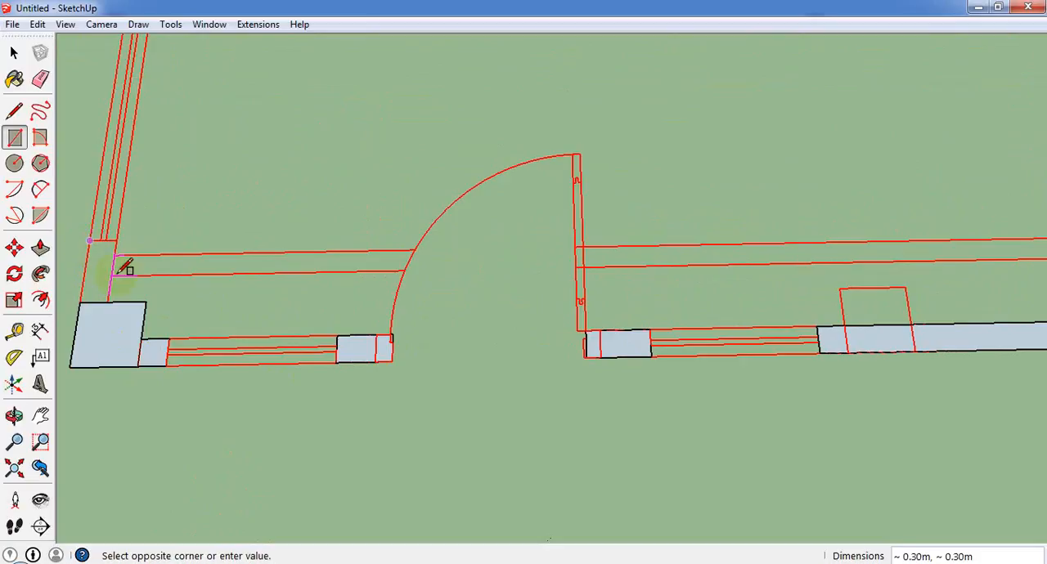
{"action": "left_click", "coordinate": [109, 301]}
Look over the whole floor plan and both side walls for wall pieces that still need tracing.
{"action": "scroll", "coordinate": [175, 386], "scroll_direction": "down", "scroll_amount": 6}
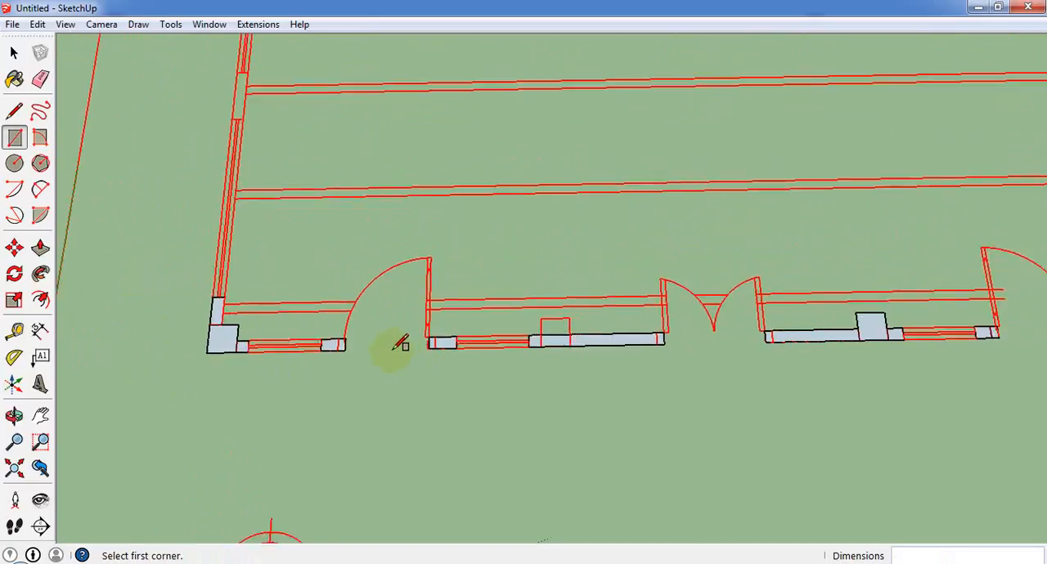
{"action": "scroll", "coordinate": [801, 334], "scroll_direction": "up", "scroll_amount": 3}
{"action": "scroll", "coordinate": [783, 282], "scroll_direction": "up", "scroll_amount": 4}
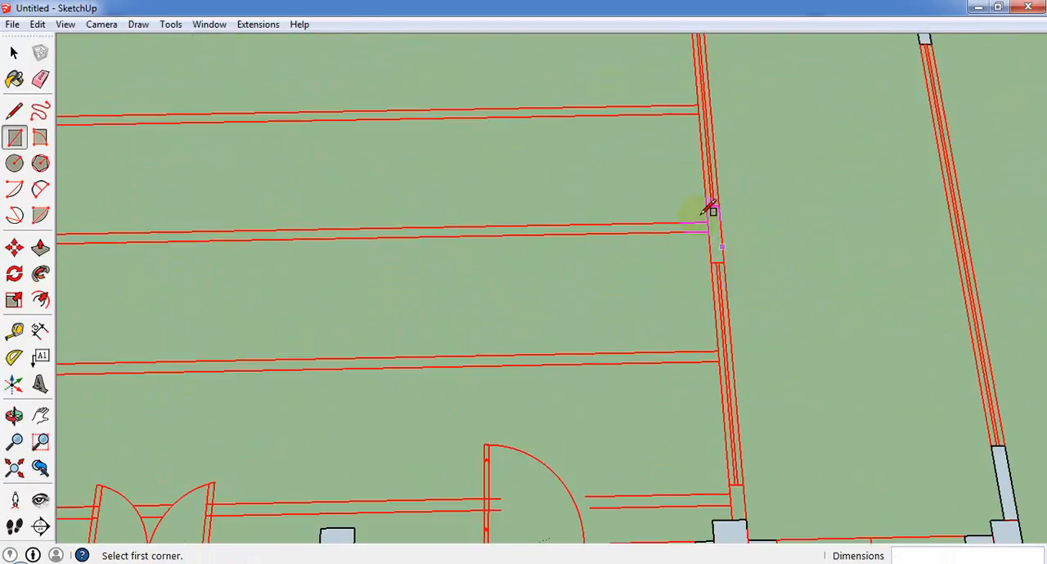
{"action": "scroll", "coordinate": [703, 223], "scroll_direction": "down", "scroll_amount": 5}
{"action": "scroll", "coordinate": [736, 245], "scroll_direction": "up", "scroll_amount": 3}
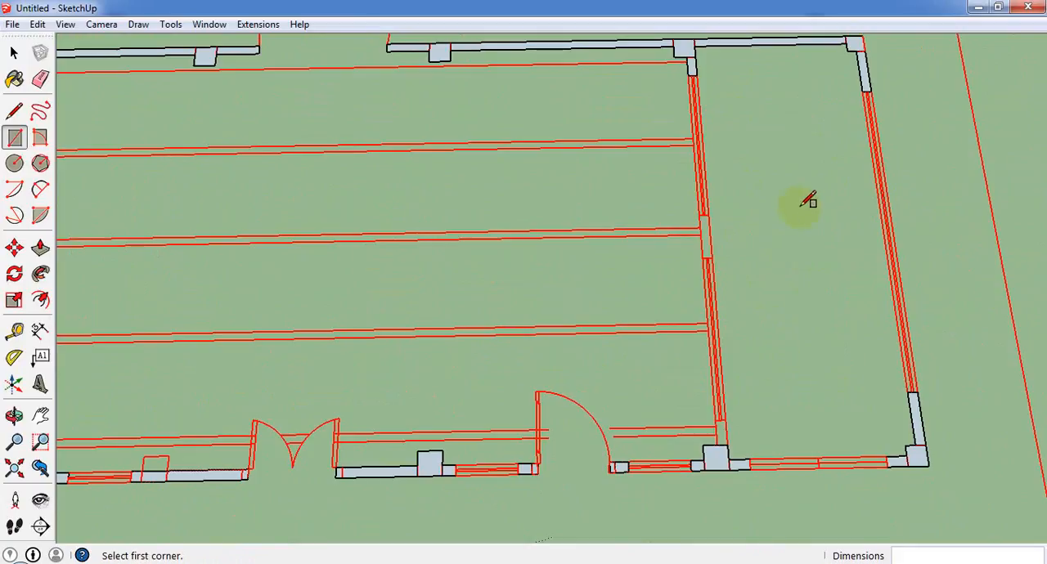
{"action": "scroll", "coordinate": [741, 269], "scroll_direction": "down", "scroll_amount": 2}
{"action": "scroll", "coordinate": [727, 257], "scroll_direction": "up", "scroll_amount": 2}
{"action": "scroll", "coordinate": [729, 289], "scroll_direction": "down", "scroll_amount": 4}
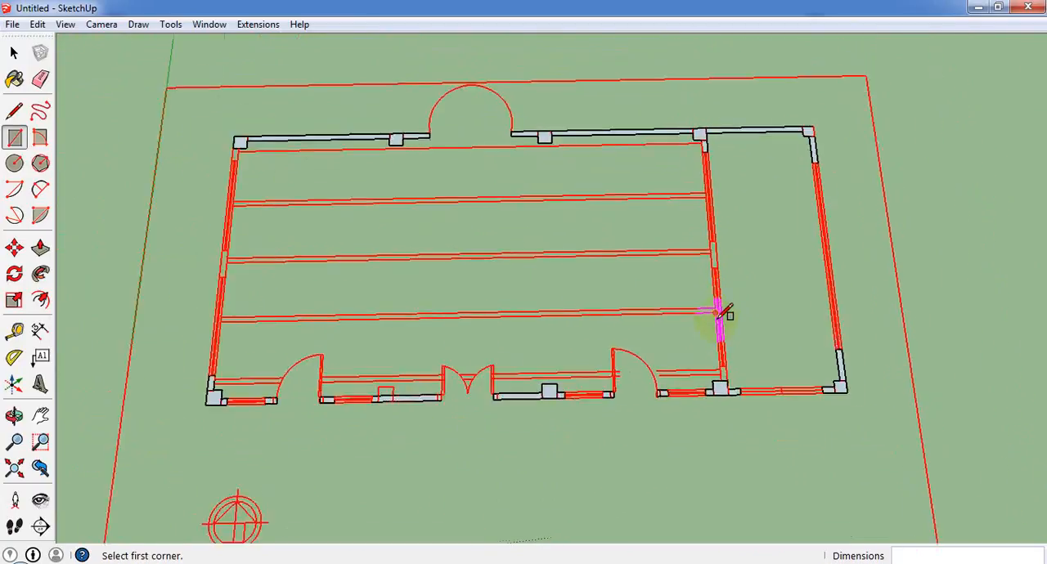
{"action": "scroll", "coordinate": [722, 313], "scroll_direction": "up", "scroll_amount": 2}
{"action": "scroll", "coordinate": [709, 225], "scroll_direction": "down", "scroll_amount": 4}
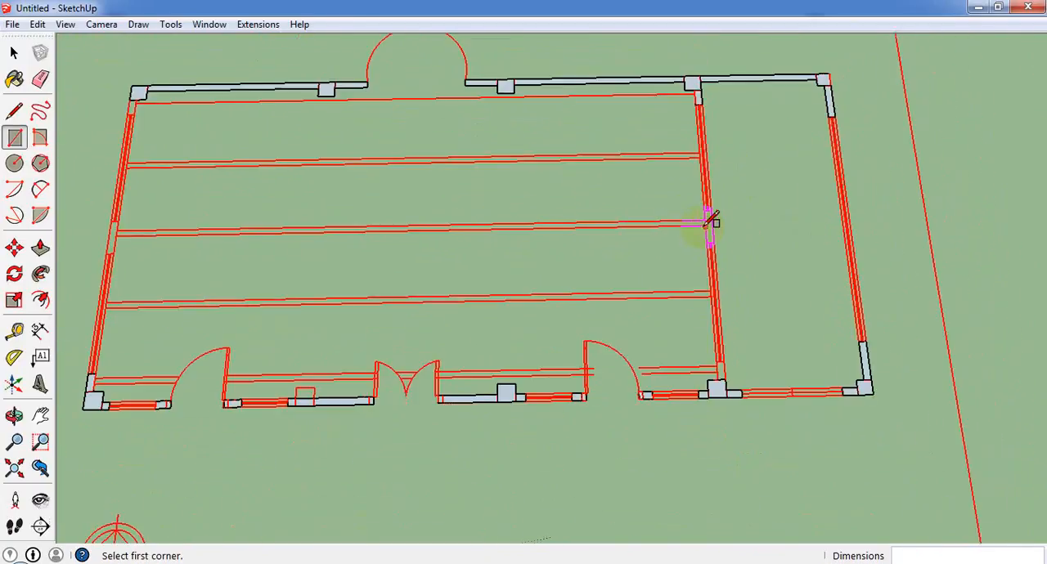
{"action": "scroll", "coordinate": [535, 184], "scroll_direction": "up", "scroll_amount": 4}
{"action": "scroll", "coordinate": [546, 217], "scroll_direction": "up", "scroll_amount": 3}
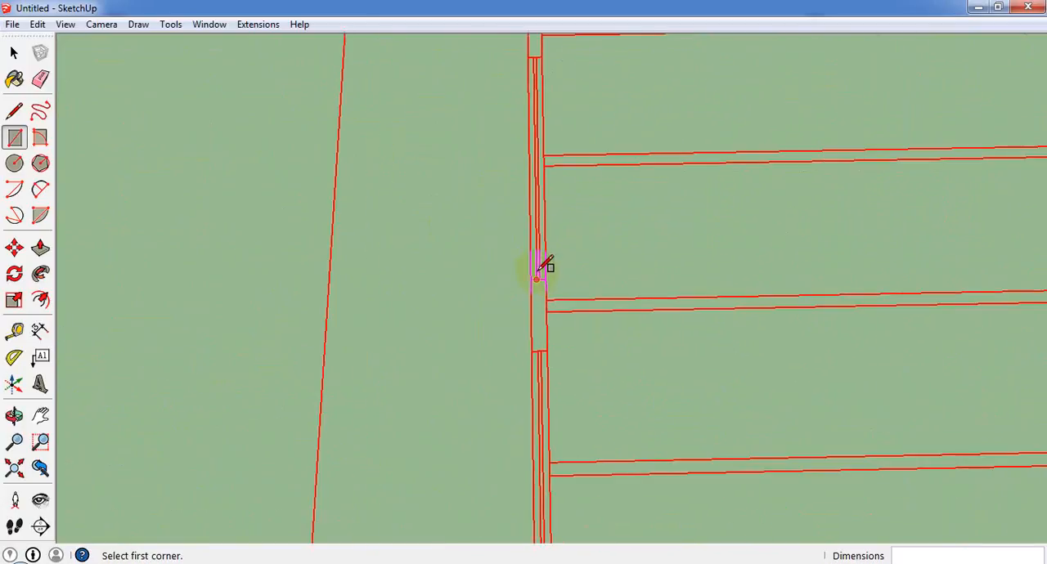
Trace the side wall's 0.30 by 0.13 m piece at the back corner column and its 0.61 m long piece between the two windows.
{"action": "scroll", "coordinate": [542, 265], "scroll_direction": "down", "scroll_amount": 2}
{"action": "scroll", "coordinate": [540, 287], "scroll_direction": "up", "scroll_amount": 2}
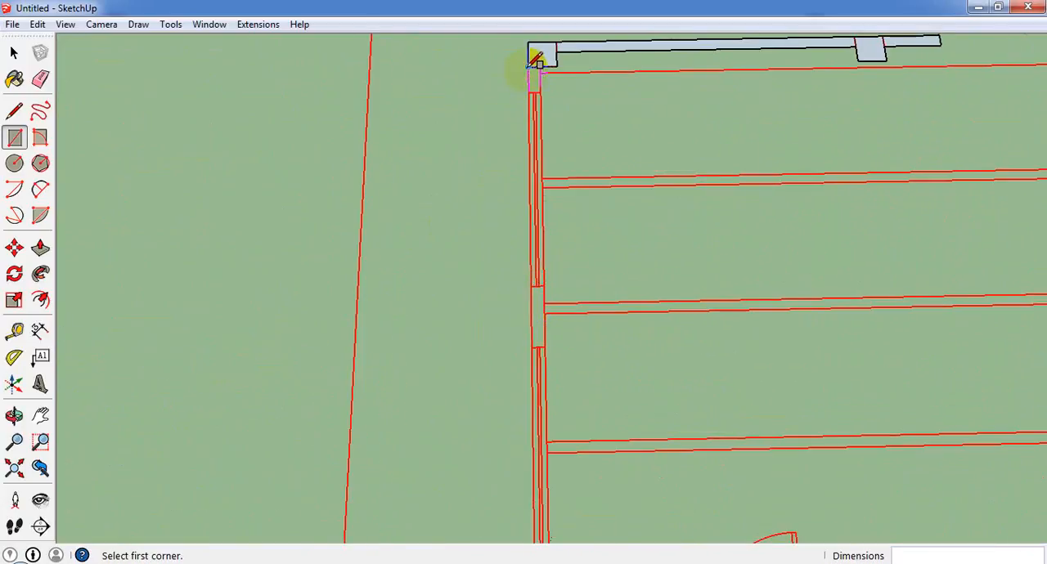
{"action": "left_click", "coordinate": [528, 66]}
{"action": "left_click", "coordinate": [541, 93]}
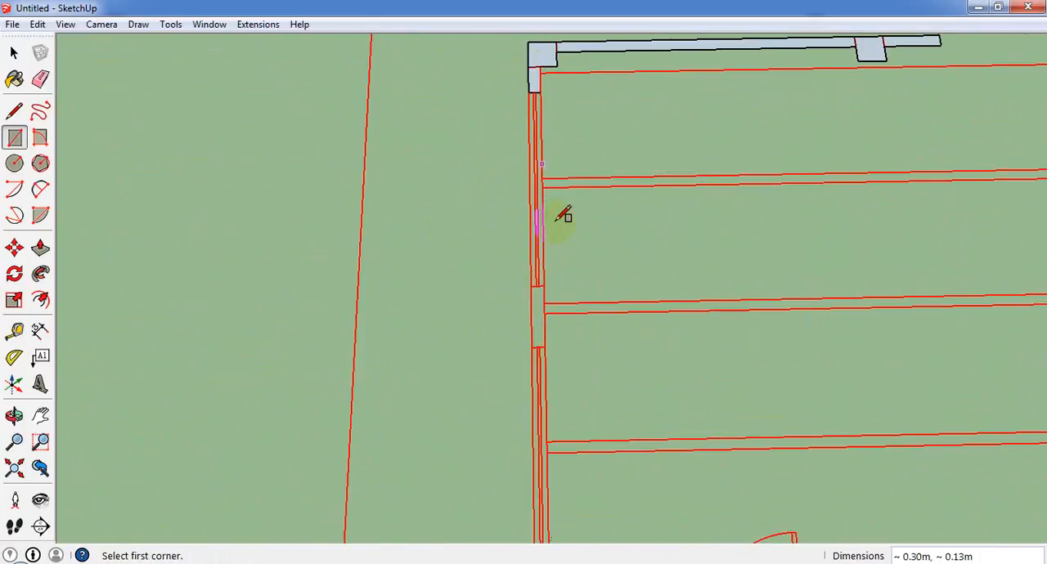
{"action": "left_click", "coordinate": [531, 287]}
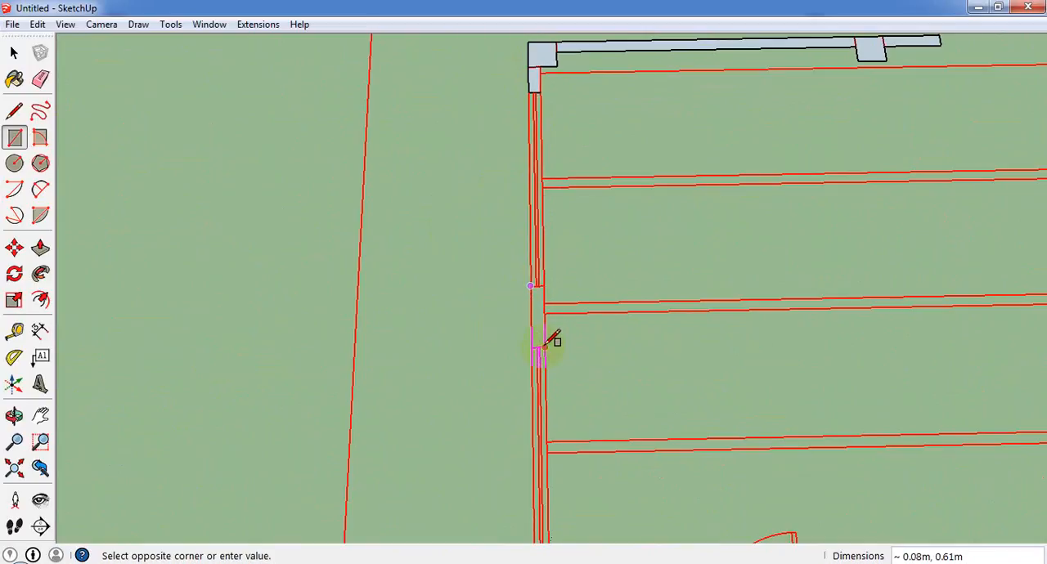
{"action": "left_click", "coordinate": [542, 348]}
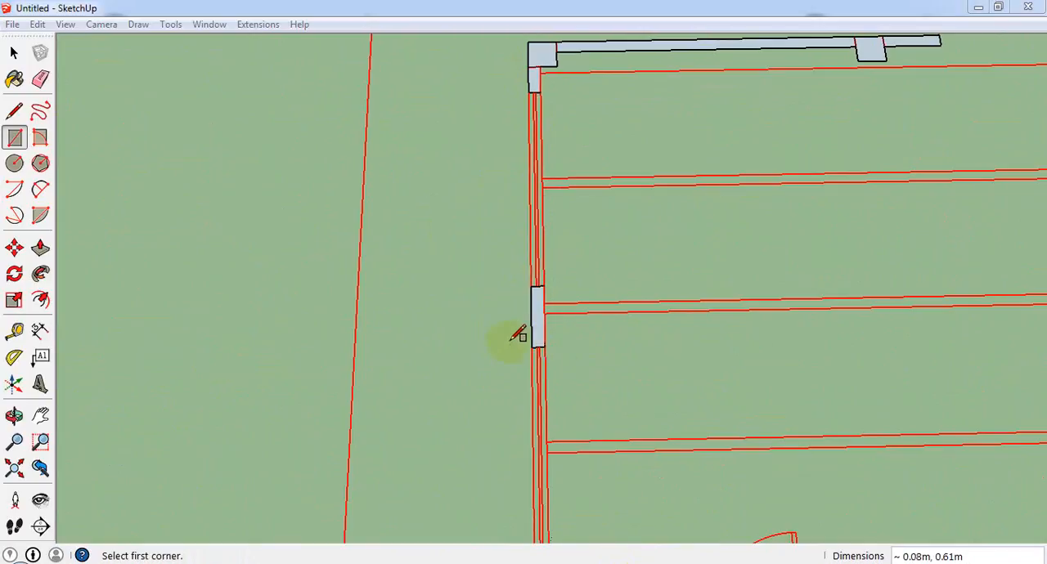
Inspect the traced walls and columns of the plan from several angles.
{"action": "middle_click_drag", "start_coordinate": [579, 356], "coordinate": [537, 285]}
{"action": "scroll", "coordinate": [556, 327], "scroll_direction": "down", "scroll_amount": 2}
{"action": "scroll", "coordinate": [571, 351], "scroll_direction": "up", "scroll_amount": 2}
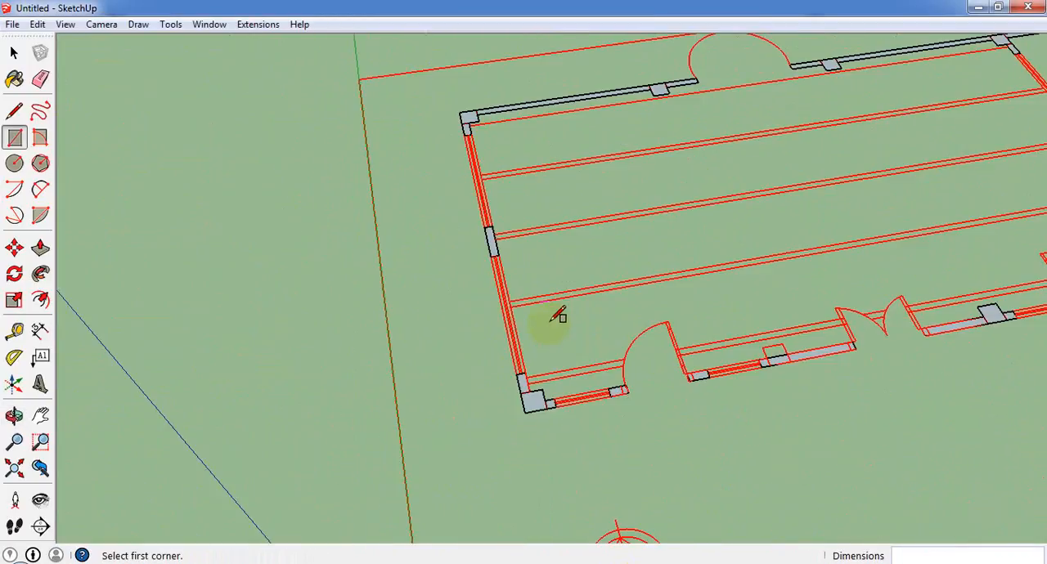
{"action": "middle_click_drag", "start_coordinate": [550, 324], "coordinate": [65, 376]}
{"action": "scroll", "coordinate": [201, 355], "scroll_direction": "down", "scroll_amount": 3}
{"action": "middle_click_drag", "start_coordinate": [467, 252], "coordinate": [806, 282]}
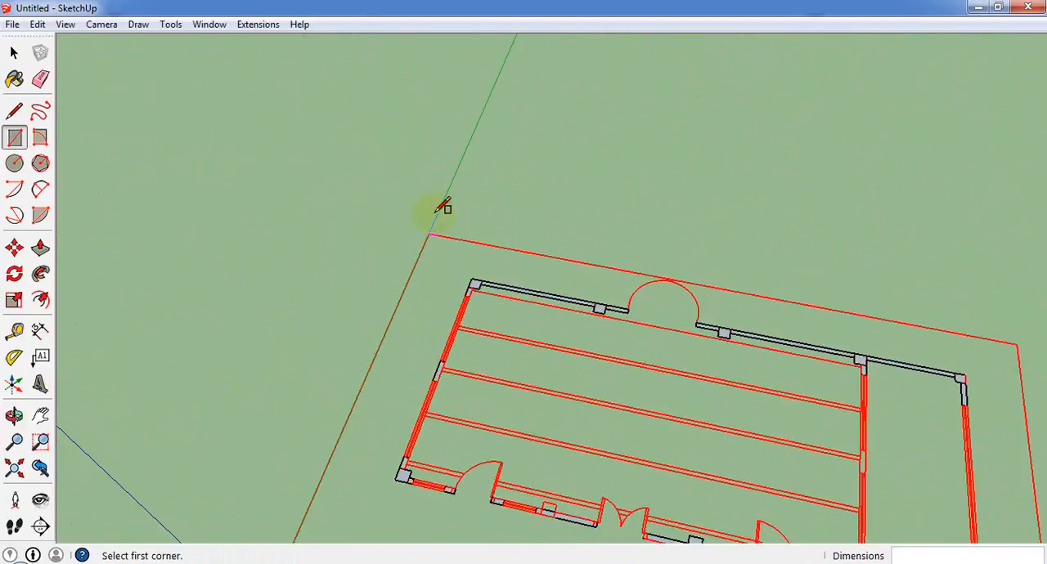
{"action": "scroll", "coordinate": [442, 206], "scroll_direction": "down", "scroll_amount": 2}
{"action": "scroll", "coordinate": [941, 404], "scroll_direction": "up", "scroll_amount": 3}
{"action": "scroll", "coordinate": [679, 437], "scroll_direction": "up", "scroll_amount": 2}
{"action": "middle_click_drag", "start_coordinate": [655, 293], "coordinate": [732, 184]}
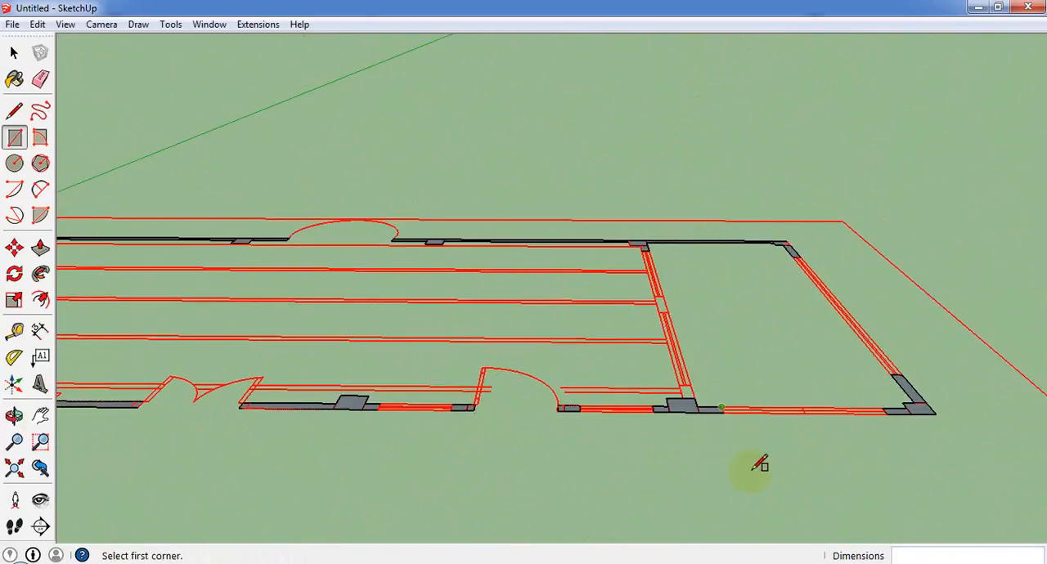
Trace the inner partition's 0.30 by 0.13 m piece at the front column and its 0.13 by 0.61 m piece between the windows.
{"action": "scroll", "coordinate": [757, 463], "scroll_direction": "up", "scroll_amount": 2}
{"action": "scroll", "coordinate": [647, 330], "scroll_direction": "up", "scroll_amount": 1}
{"action": "middle_click_drag", "start_coordinate": [647, 329], "coordinate": [695, 442]}
{"action": "scroll", "coordinate": [695, 444], "scroll_direction": "up", "scroll_amount": 1}
{"action": "scroll", "coordinate": [695, 444], "scroll_direction": "up", "scroll_amount": 1}
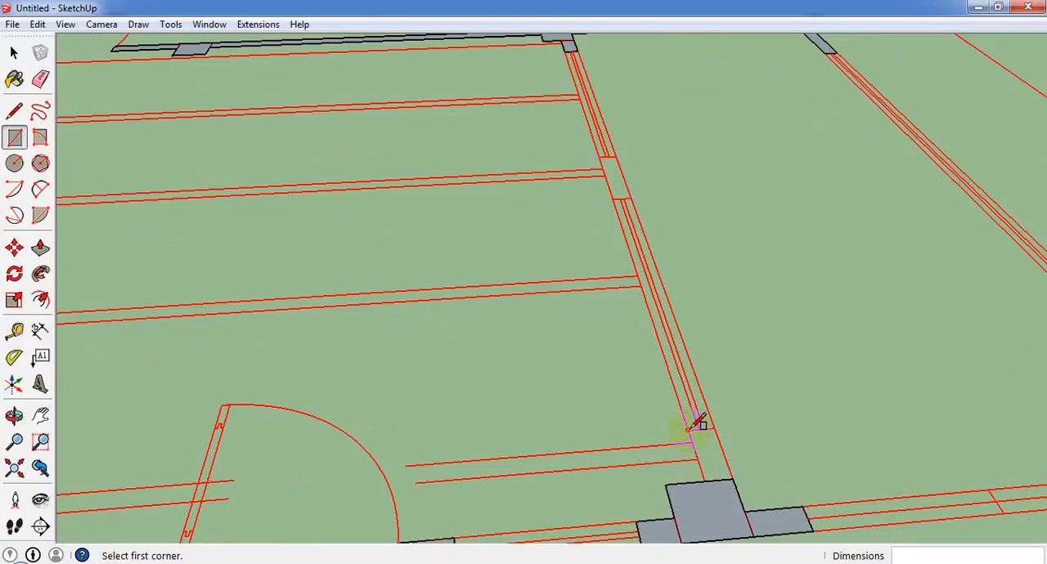
{"action": "left_click", "coordinate": [688, 429]}
{"action": "left_click", "coordinate": [734, 481]}
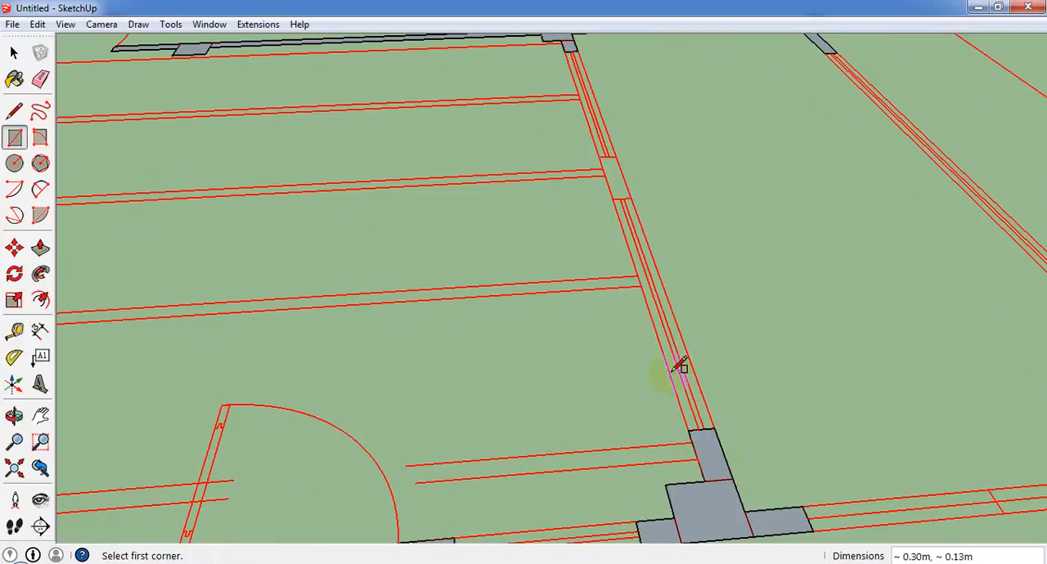
{"action": "left_click", "coordinate": [603, 168]}
{"action": "left_click", "coordinate": [630, 191]}
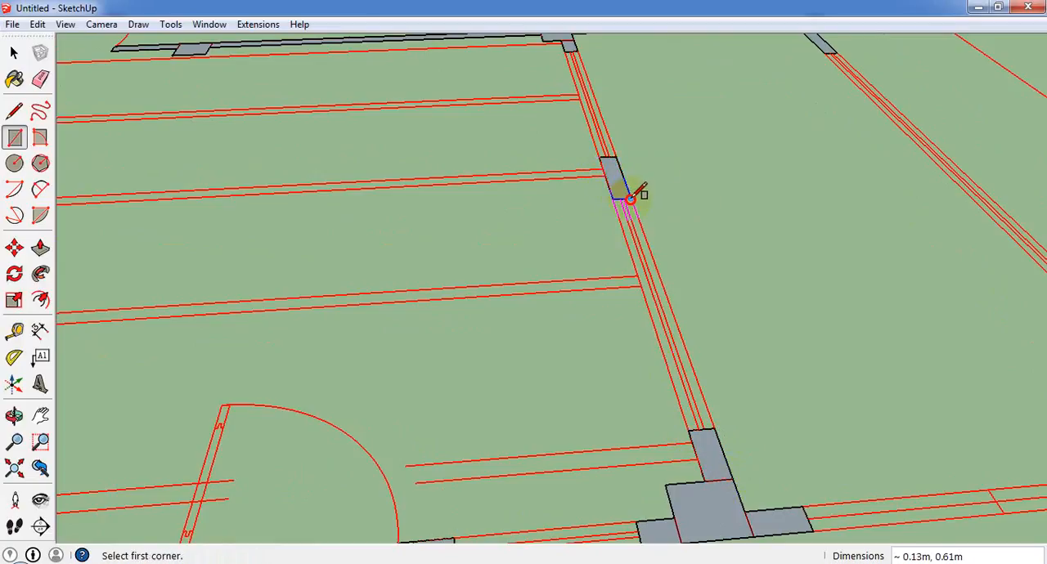
Push/Pull the front column at the end of the inner partition up 10'.
{"action": "scroll", "coordinate": [601, 186], "scroll_direction": "down", "scroll_amount": 2}
{"action": "scroll", "coordinate": [591, 190], "scroll_direction": "down", "scroll_amount": 2}
{"action": "mouse_move", "coordinate": [452, 283]}
{"action": "middle_mouse_down"}
{"action": "mouse_move", "coordinate": [670, 211]}
{"action": "mouse_move", "coordinate": [613, 272]}
{"action": "mouse_move", "coordinate": [490, 281]}
{"action": "mouse_move", "coordinate": [474, 376]}
{"action": "middle_mouse_up"}
{"action": "scroll", "coordinate": [605, 214], "scroll_direction": "up", "scroll_amount": 2}
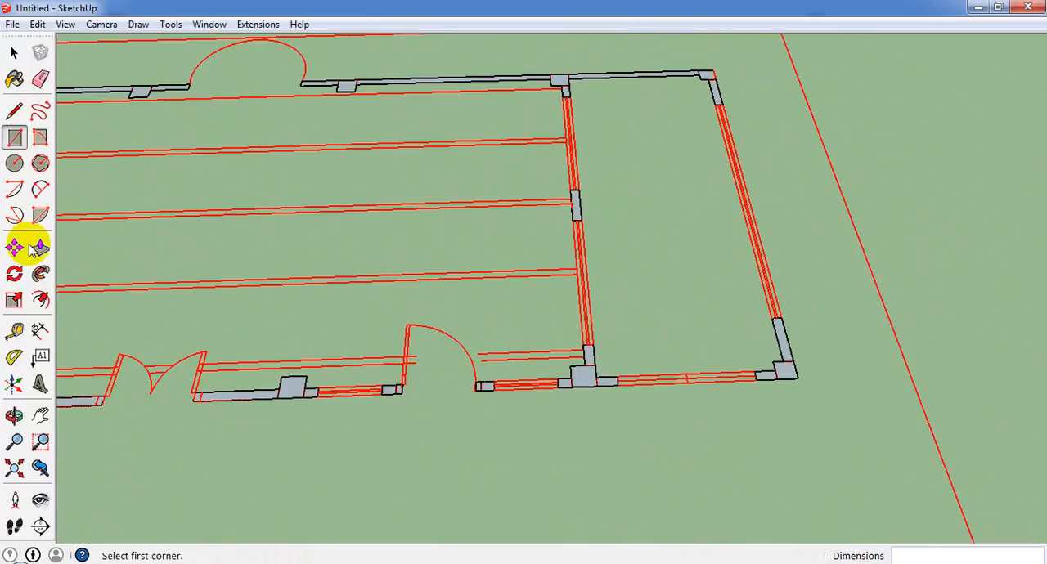
{"action": "left_click", "coordinate": [41, 248]}
{"action": "left_click_drag", "start_coordinate": [584, 369], "coordinate": [561, 231]}
{"action": "type", "text": "10"}
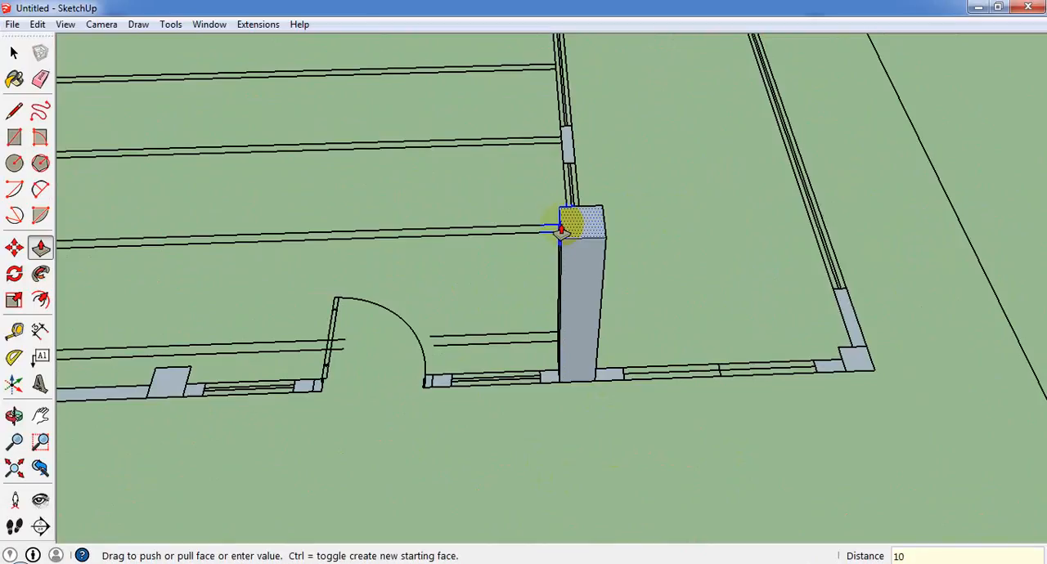
{"action": "type", "text": "'"}
{"action": "key", "text": "Return"}
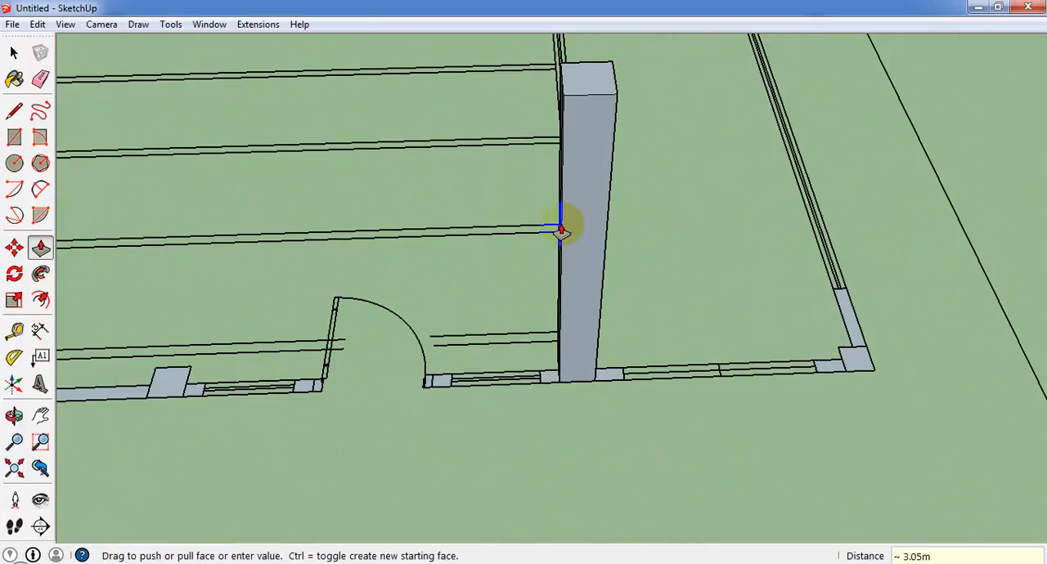
{"action": "scroll", "coordinate": [563, 231], "scroll_direction": "down", "scroll_amount": 3}
{"action": "left_click", "coordinate": [210, 24]}
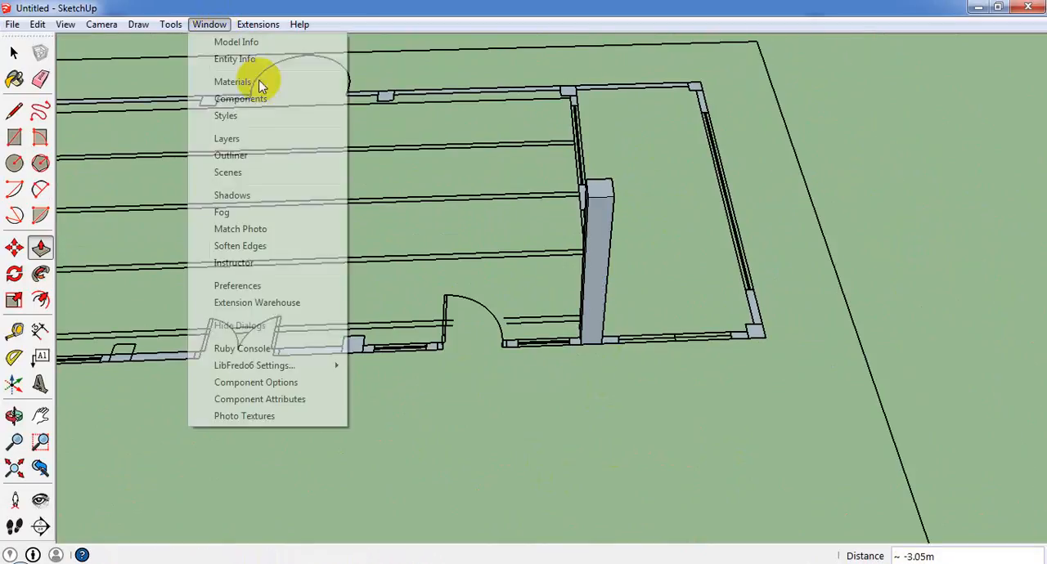
{"action": "left_click", "coordinate": [259, 62]}
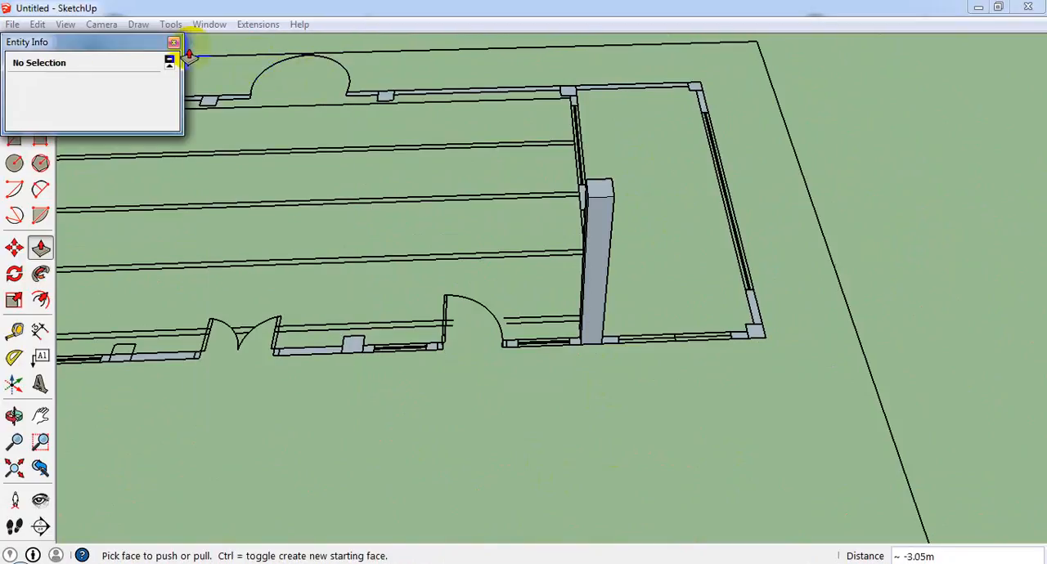
{"action": "left_click", "coordinate": [173, 42]}
Set the model's length unit format to Architectural in the model information.
{"action": "left_click", "coordinate": [250, 25]}
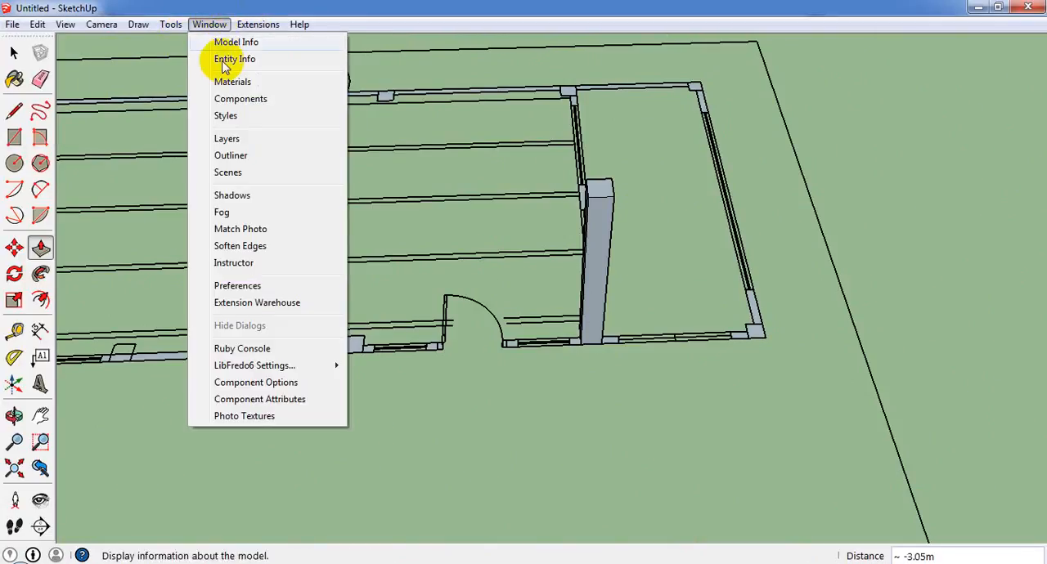
{"action": "left_click", "coordinate": [231, 39]}
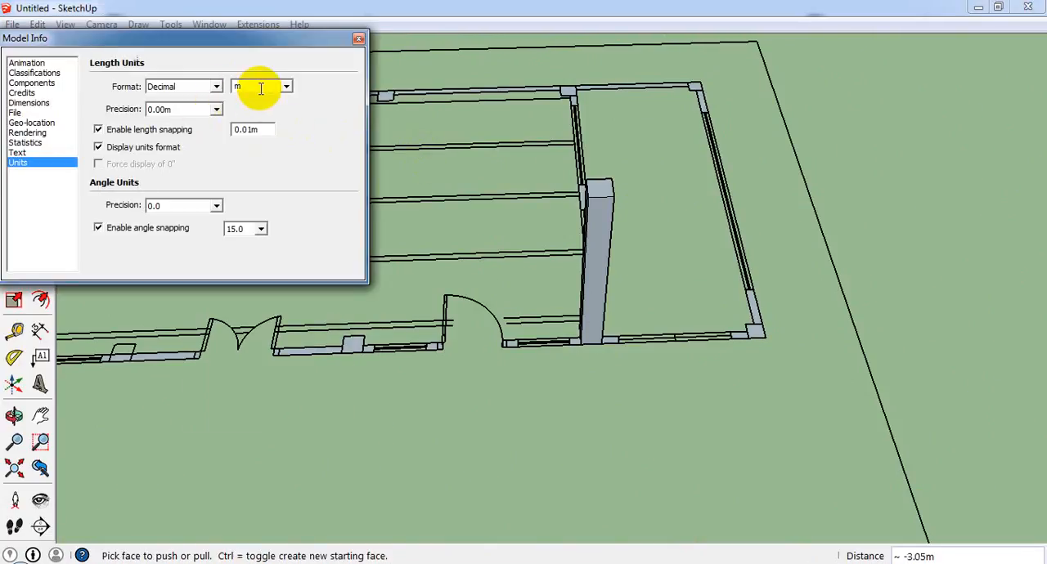
{"action": "left_click", "coordinate": [287, 86]}
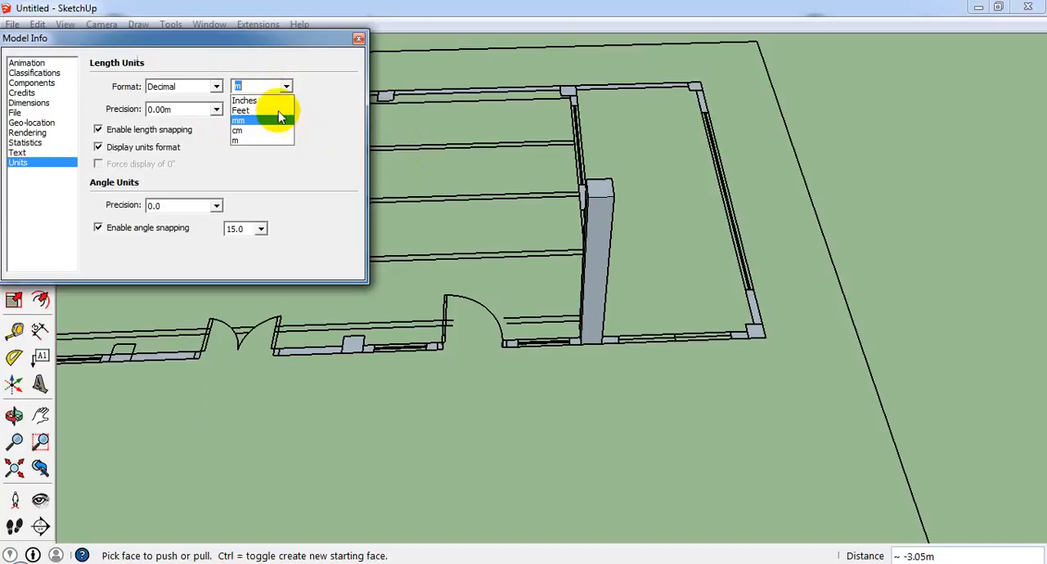
{"action": "left_click", "coordinate": [216, 87]}
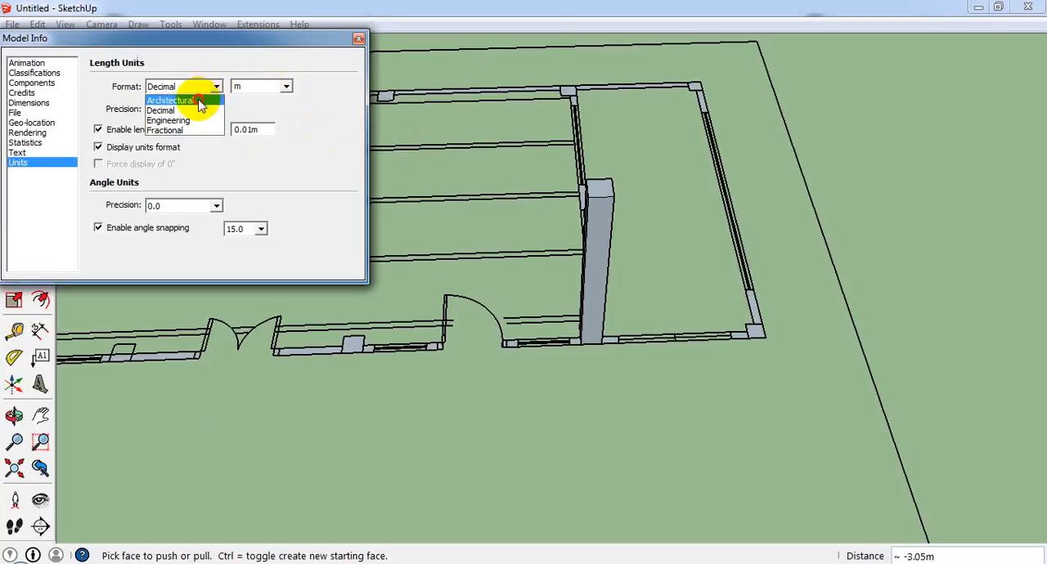
{"action": "left_click", "coordinate": [201, 97]}
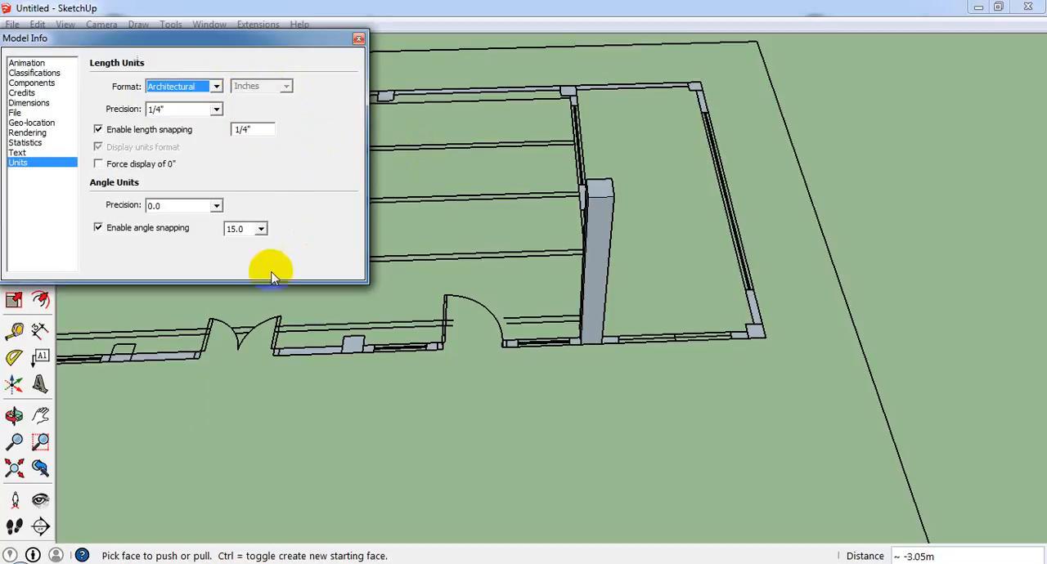
{"action": "left_click", "coordinate": [359, 39]}
Push/Pull both end pieces of the outer side wall, the front corner column and its adjoining front wall piece up 10'.
{"action": "scroll", "coordinate": [714, 87], "scroll_direction": "up", "scroll_amount": 3}
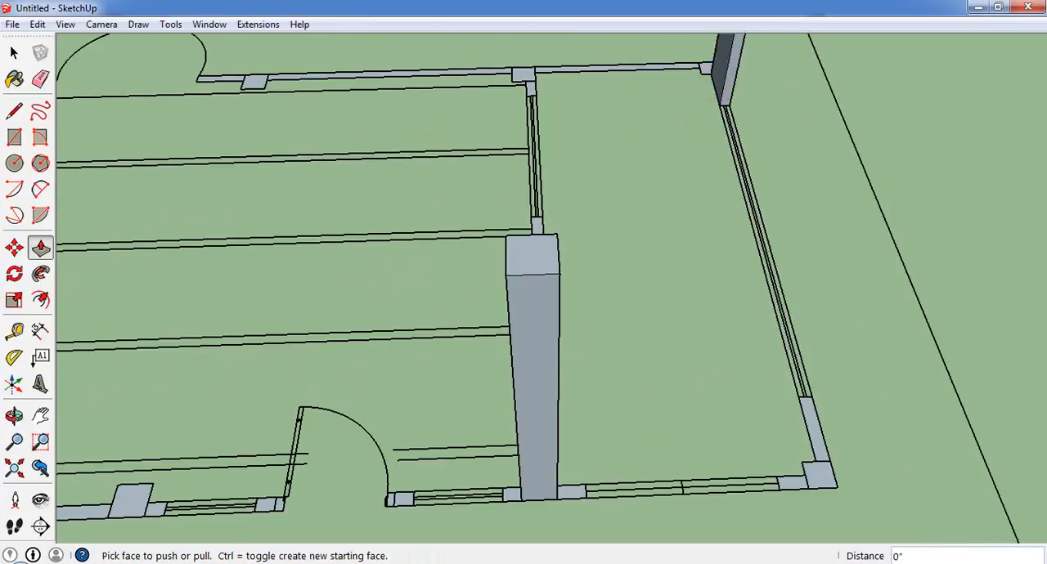
{"action": "double_click", "coordinate": [818, 445]}
{"action": "double_click", "coordinate": [820, 474]}
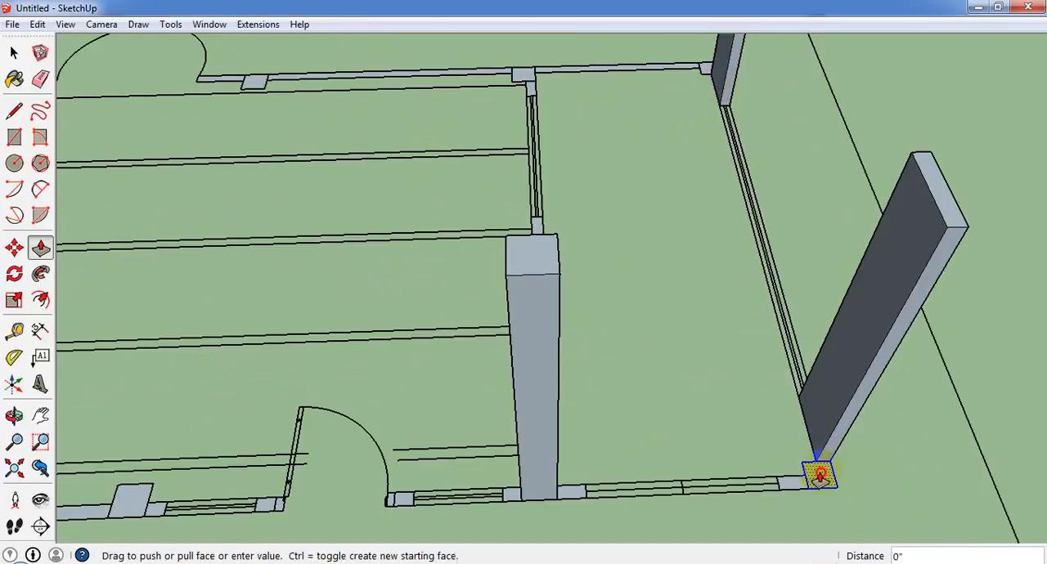
{"action": "double_click", "coordinate": [795, 487]}
Raise the wall pieces on both sides of the tall front column, plus the wall piece and jamb beside the single door, by the same 10'.
{"action": "double_click", "coordinate": [575, 495]}
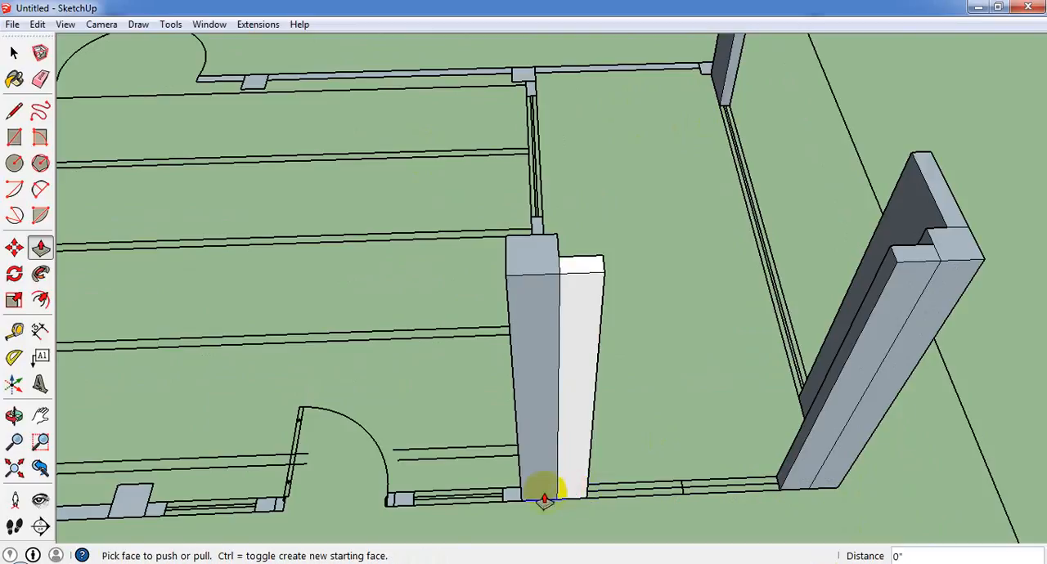
{"action": "double_click", "coordinate": [509, 497]}
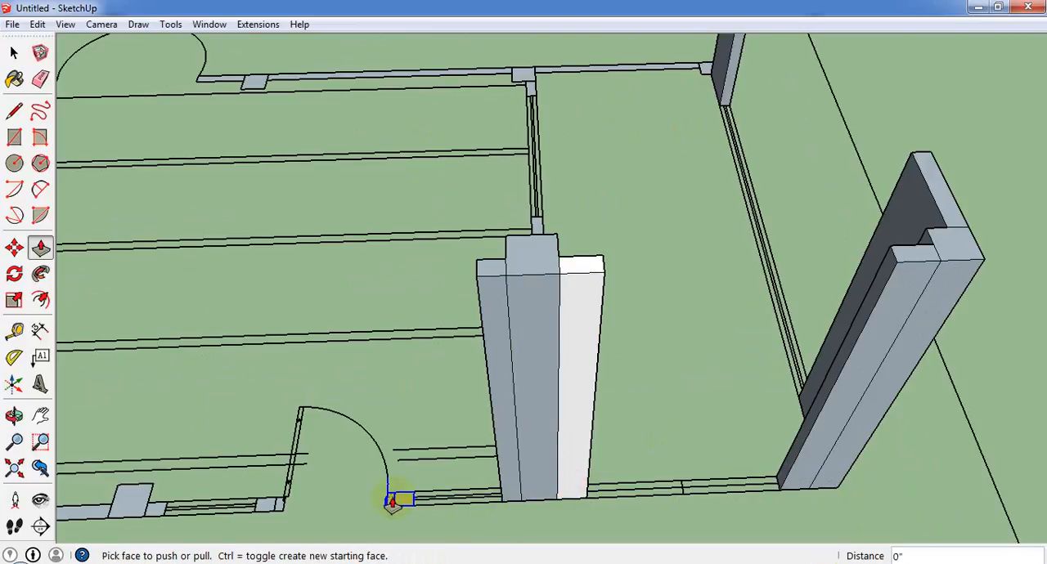
{"action": "double_click", "coordinate": [398, 501]}
{"action": "double_click", "coordinate": [390, 503]}
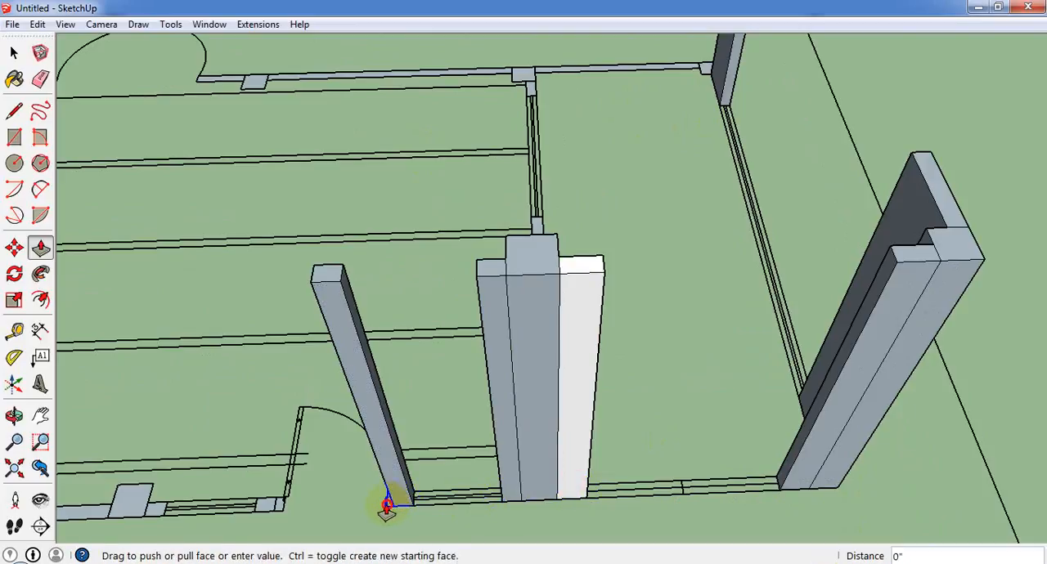
Push/Pull the other jamb of the single door, the wall piece past the window and the adjoining front column up 10'.
{"action": "scroll", "coordinate": [507, 533], "scroll_direction": "down", "scroll_amount": 3}
{"action": "scroll", "coordinate": [315, 535], "scroll_direction": "up", "scroll_amount": 3}
{"action": "scroll", "coordinate": [442, 499], "scroll_direction": "up", "scroll_amount": 3}
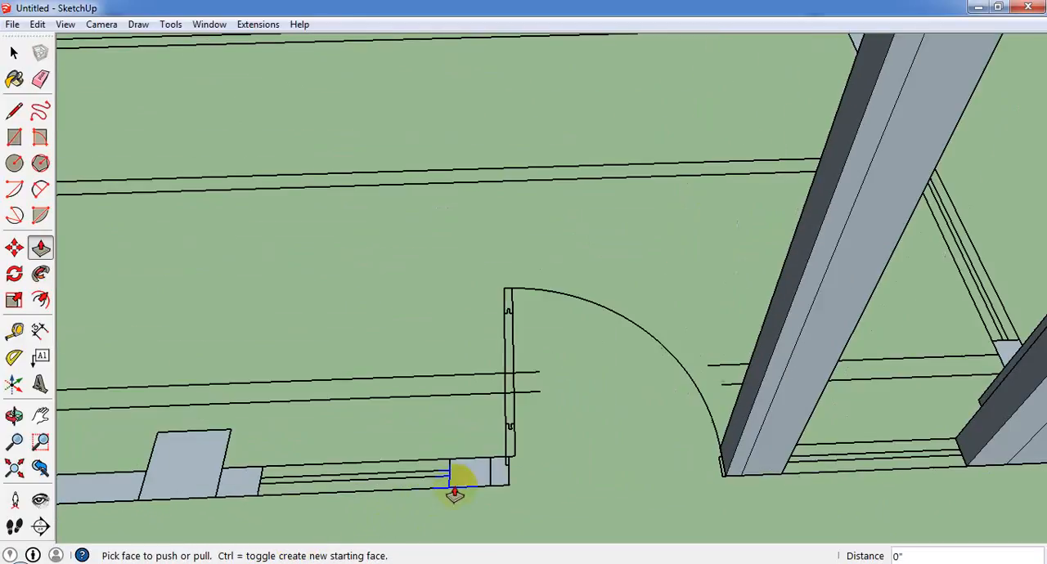
{"action": "double_click", "coordinate": [463, 476]}
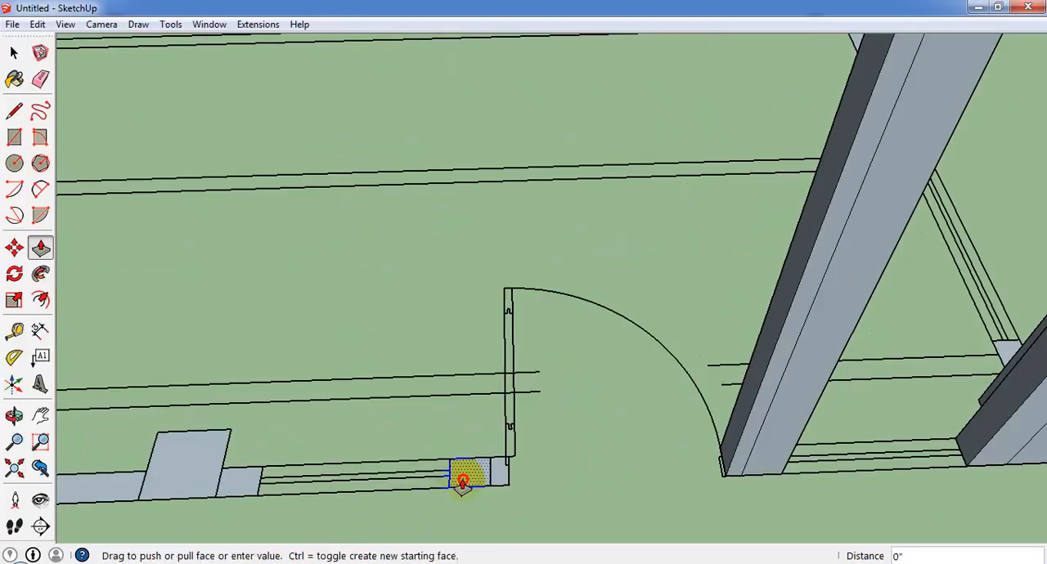
{"action": "double_click", "coordinate": [249, 491]}
{"action": "double_click", "coordinate": [173, 489]}
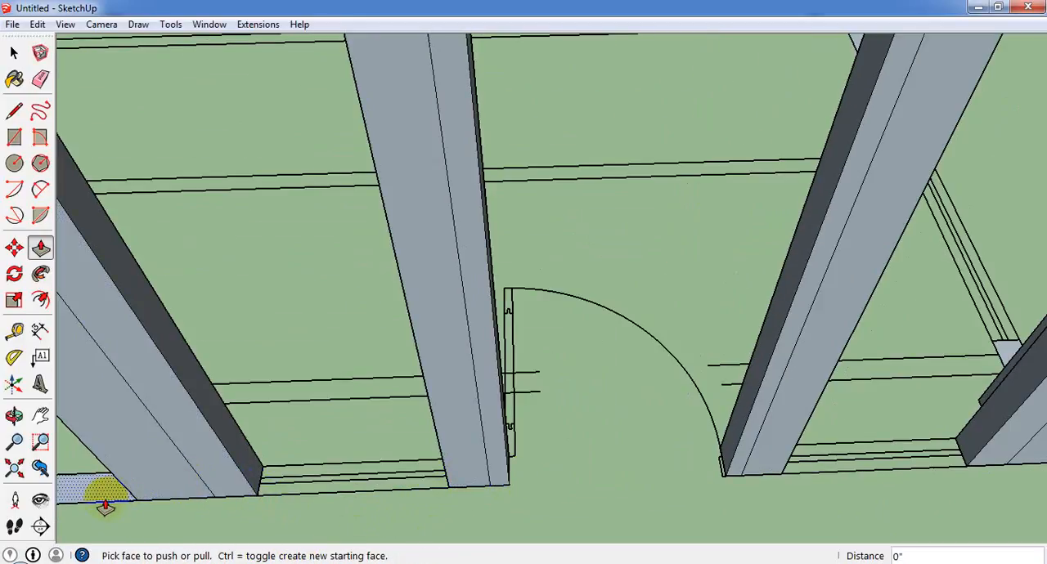
Raise the front wall panels on both sides of the double door and the near jamb of the second single door by 10'.
{"action": "scroll", "coordinate": [693, 474], "scroll_direction": "down", "scroll_amount": 5}
{"action": "scroll", "coordinate": [296, 479], "scroll_direction": "up", "scroll_amount": 3}
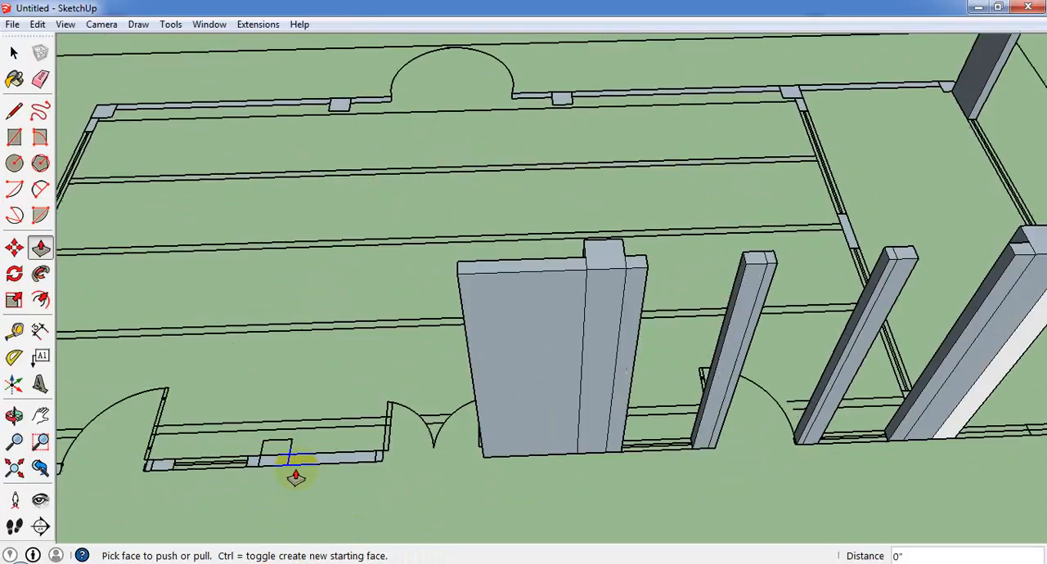
{"action": "scroll", "coordinate": [296, 478], "scroll_direction": "up", "scroll_amount": 2}
{"action": "double_click", "coordinate": [312, 459]}
{"action": "left_click", "coordinate": [125, 466]}
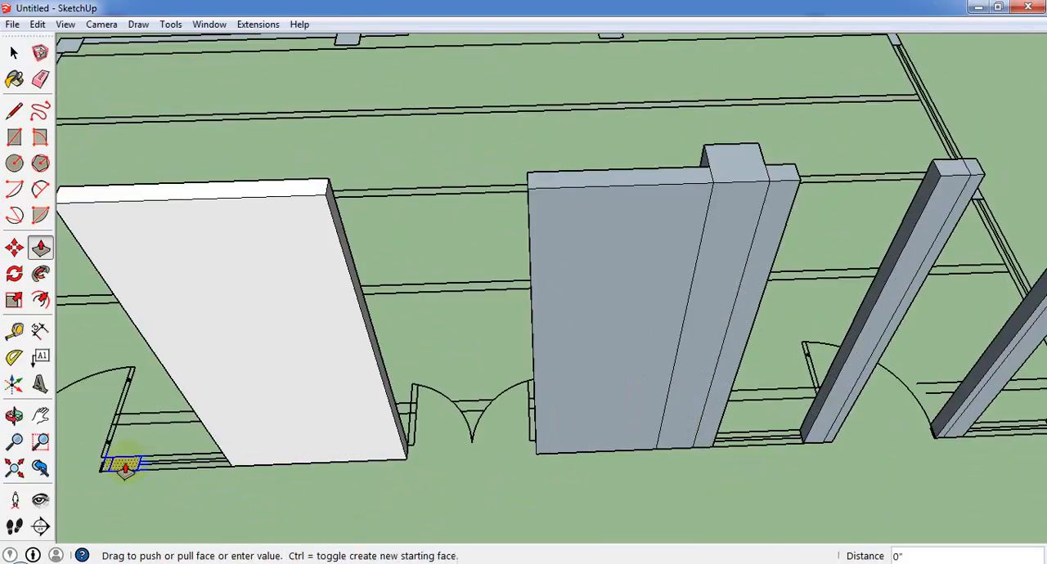
{"action": "scroll", "coordinate": [538, 432], "scroll_direction": "down", "scroll_amount": 5}
{"action": "scroll", "coordinate": [417, 398], "scroll_direction": "up", "scroll_amount": 5}
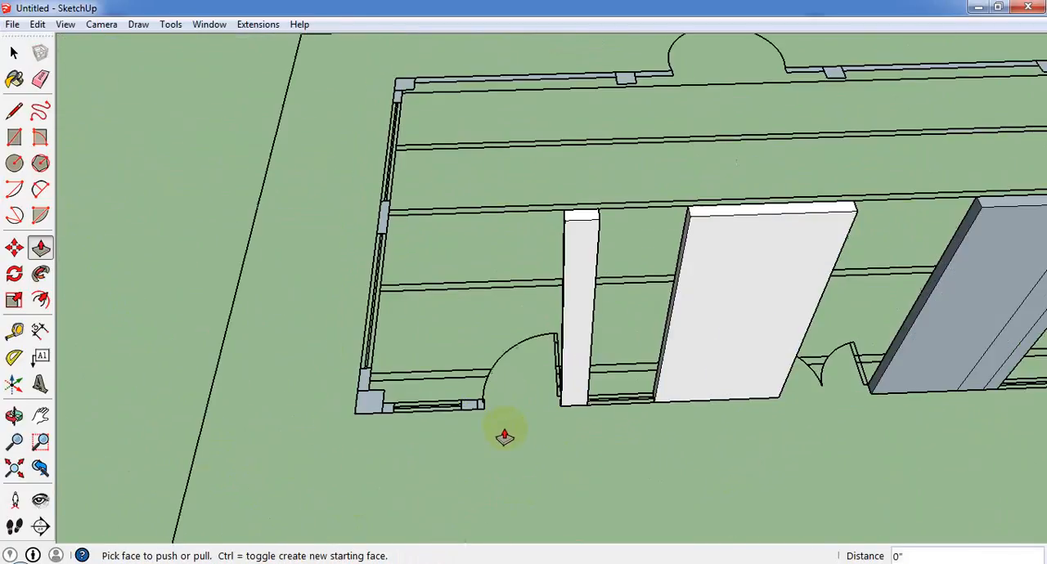
Push/Pull the second single door's far jamb, the front corner column and the short wall piece beside it up to 10'.
{"action": "scroll", "coordinate": [460, 400], "scroll_direction": "up", "scroll_amount": 2}
{"action": "double_click", "coordinate": [460, 401]}
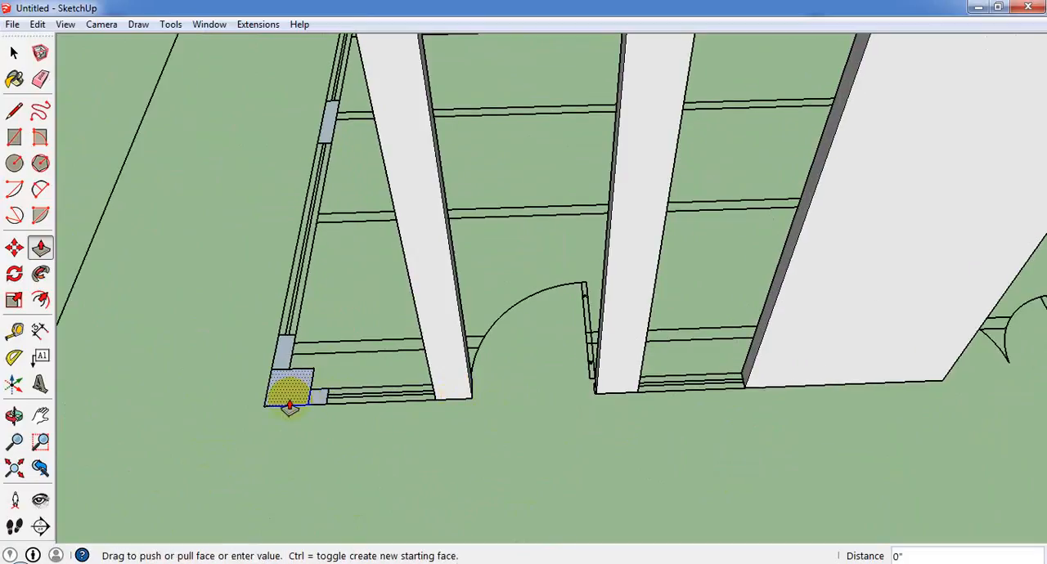
{"action": "left_click", "coordinate": [289, 406]}
{"action": "left_click", "coordinate": [305, 398]}
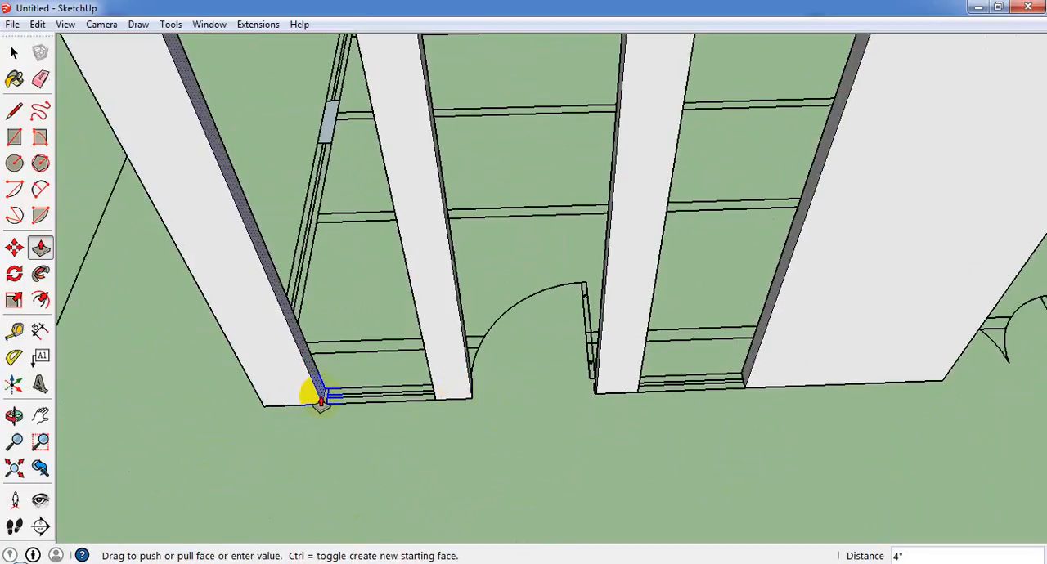
{"action": "left_click", "coordinate": [320, 405]}
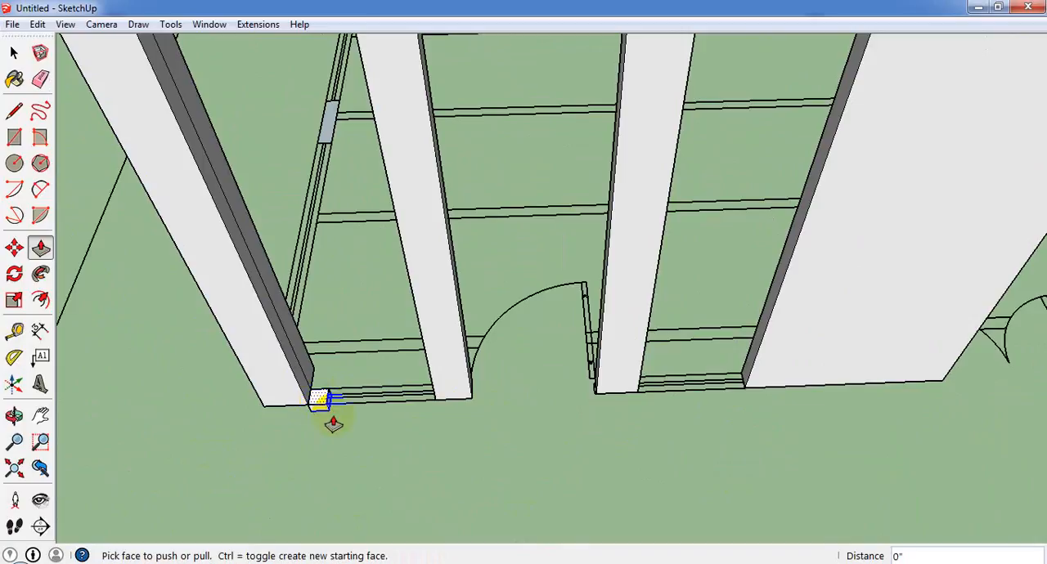
{"action": "left_click", "coordinate": [318, 399]}
{"action": "middle_click_drag", "start_coordinate": [281, 297], "coordinate": [275, 184]}
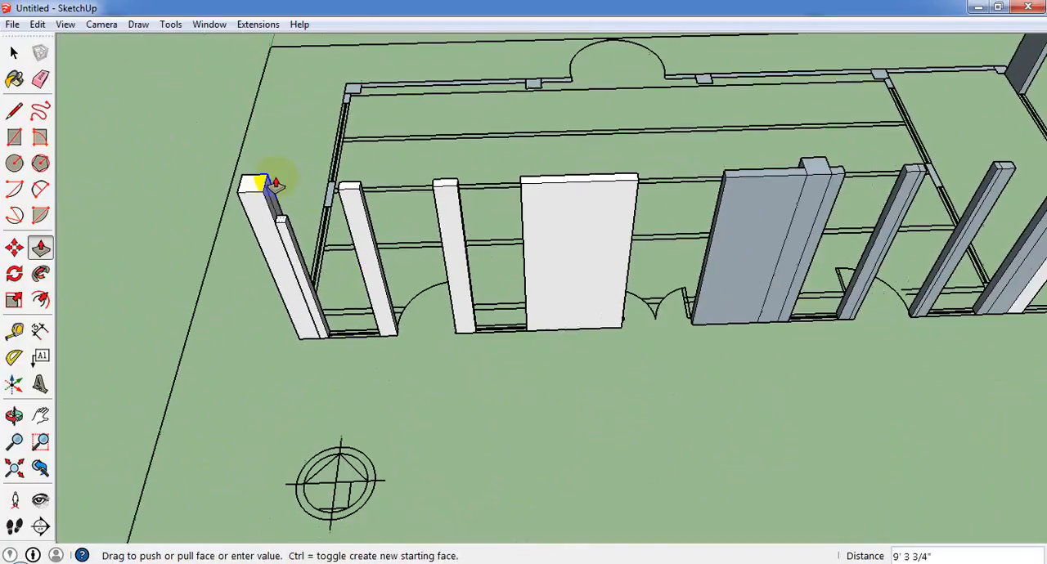
{"action": "left_click", "coordinate": [256, 197]}
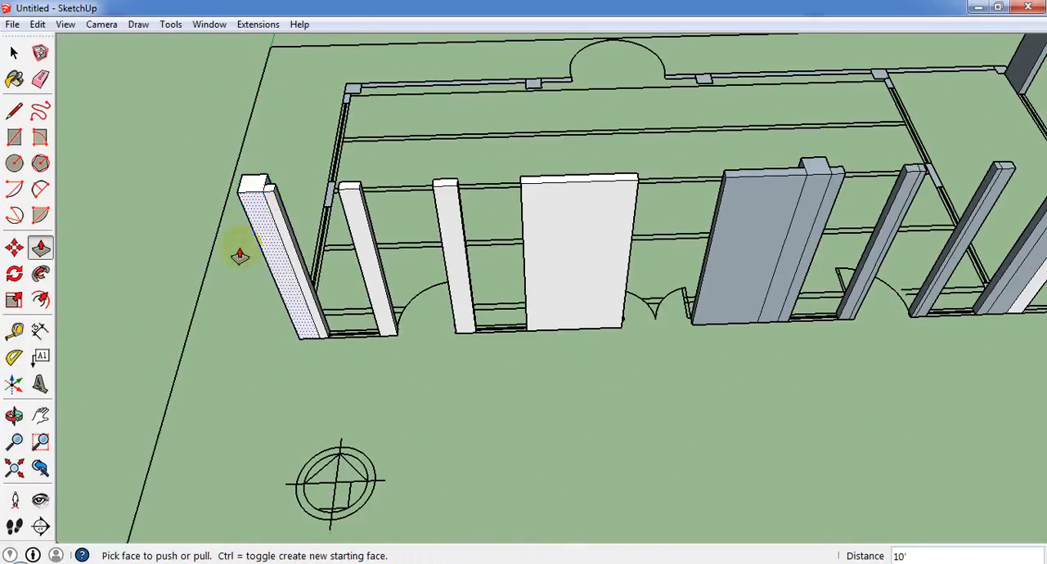
Raise the side wall piece adjoining the front corner column and the middle piece of that side wall by 10'.
{"action": "middle_click_drag", "start_coordinate": [239, 252], "coordinate": [695, 34]}
{"action": "scroll", "coordinate": [485, 316], "scroll_direction": "up", "scroll_amount": 3}
{"action": "middle_click_drag", "start_coordinate": [485, 316], "coordinate": [488, 468]}
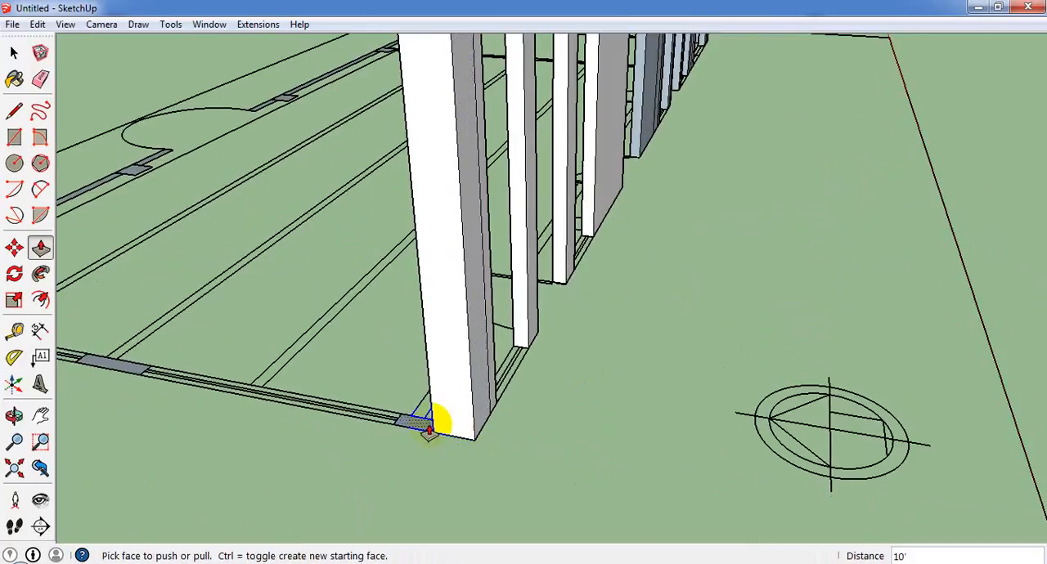
{"action": "double_click", "coordinate": [429, 423]}
{"action": "scroll", "coordinate": [435, 422], "scroll_direction": "down", "scroll_amount": 3}
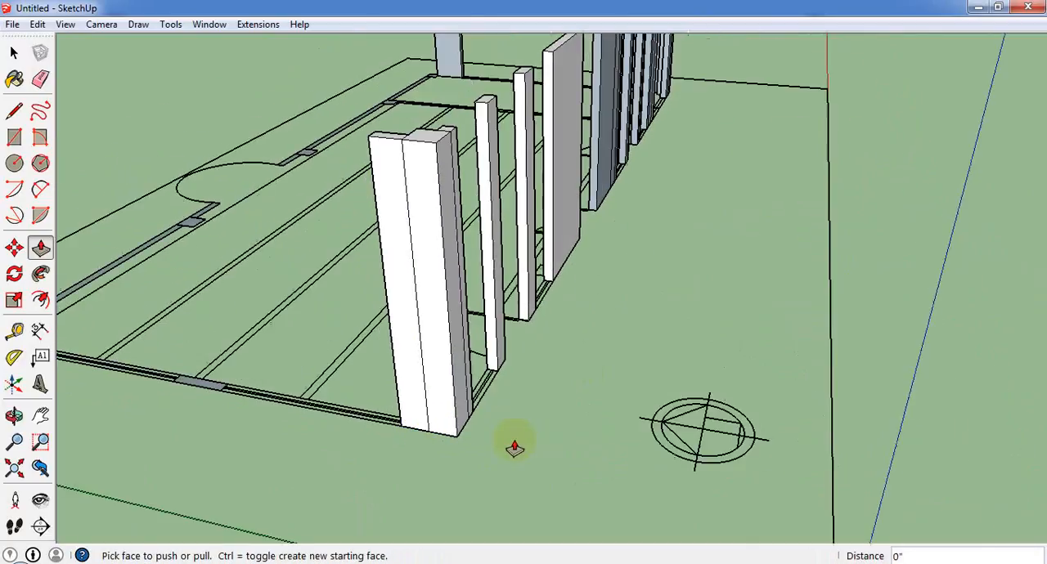
{"action": "double_click", "coordinate": [209, 389]}
Push/Pull the rear corner column and its adjoining side wall piece up 10'.
{"action": "scroll", "coordinate": [246, 383], "scroll_direction": "down", "scroll_amount": 4}
{"action": "scroll", "coordinate": [123, 380], "scroll_direction": "up", "scroll_amount": 1}
{"action": "scroll", "coordinate": [113, 374], "scroll_direction": "up", "scroll_amount": 4}
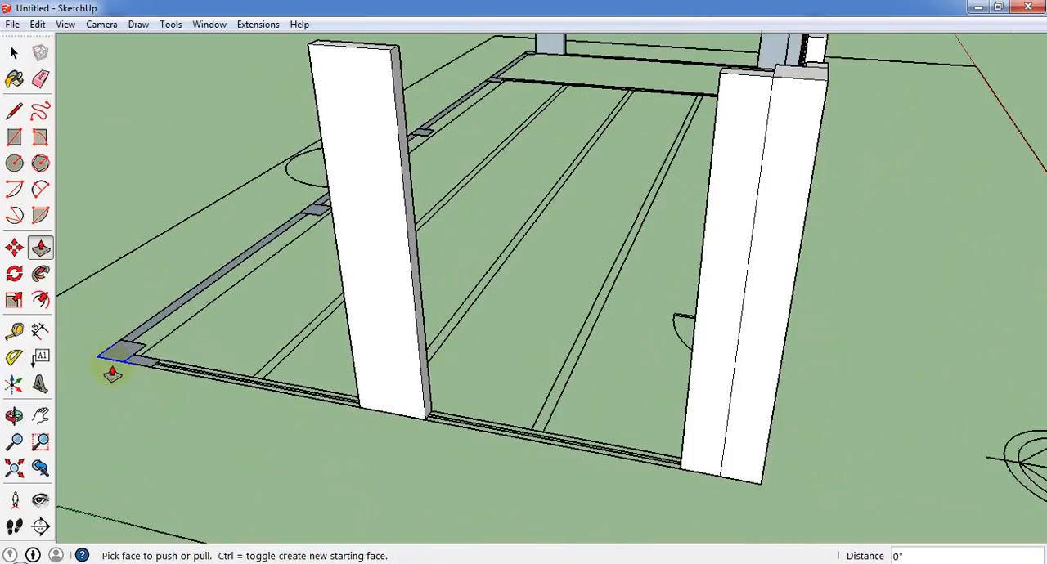
{"action": "double_click", "coordinate": [116, 357]}
{"action": "double_click", "coordinate": [139, 365]}
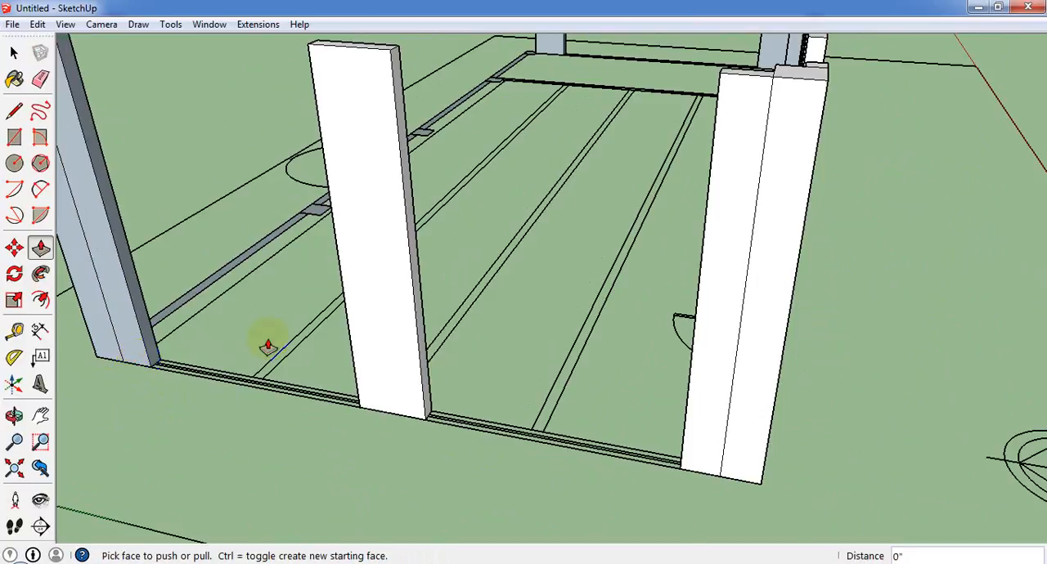
Raise the long rear wall panel, its column and the short wall piece ending at the curved niche by 10'.
{"action": "scroll", "coordinate": [269, 344], "scroll_direction": "down", "scroll_amount": 3}
{"action": "middle_click_drag", "start_coordinate": [243, 286], "coordinate": [655, 384]}
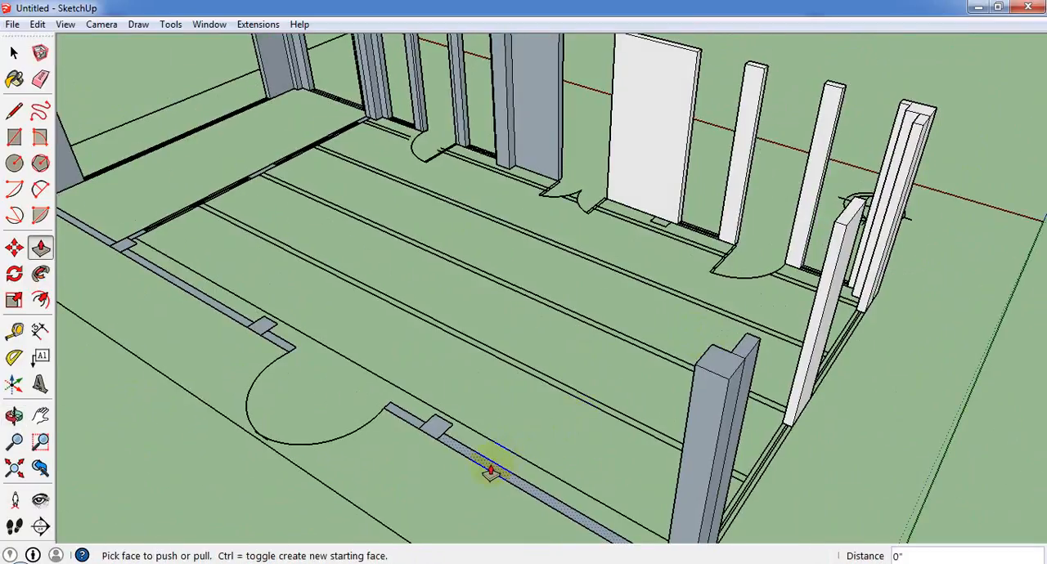
{"action": "double_click", "coordinate": [491, 466]}
{"action": "double_click", "coordinate": [434, 427]}
{"action": "double_click", "coordinate": [401, 420]}
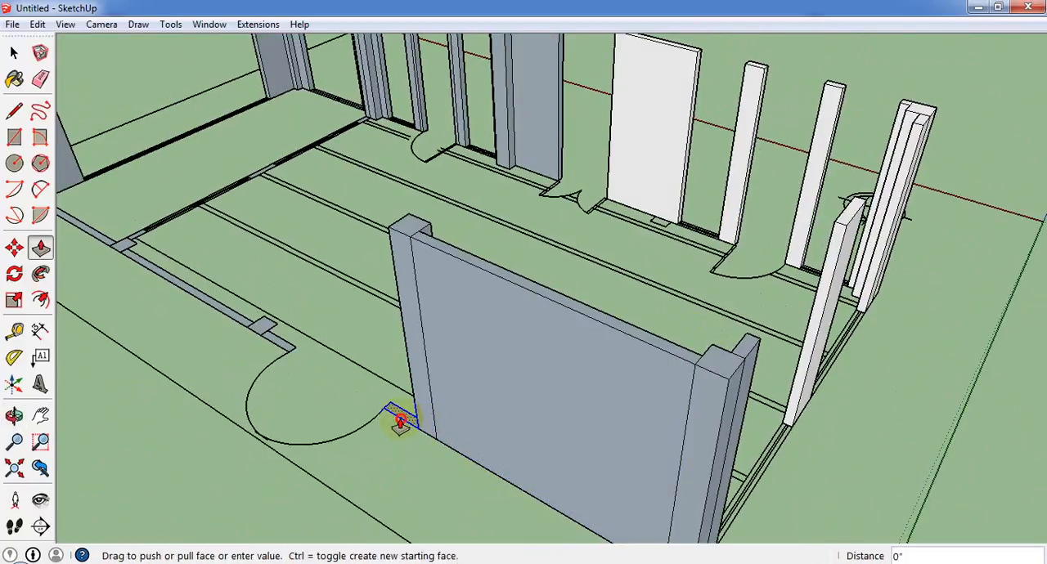
{"action": "left_click", "coordinate": [400, 421]}
Push/Pull the short wall piece, long wall panel and column on the other side of the curved niche up 10'.
{"action": "double_click", "coordinate": [258, 337]}
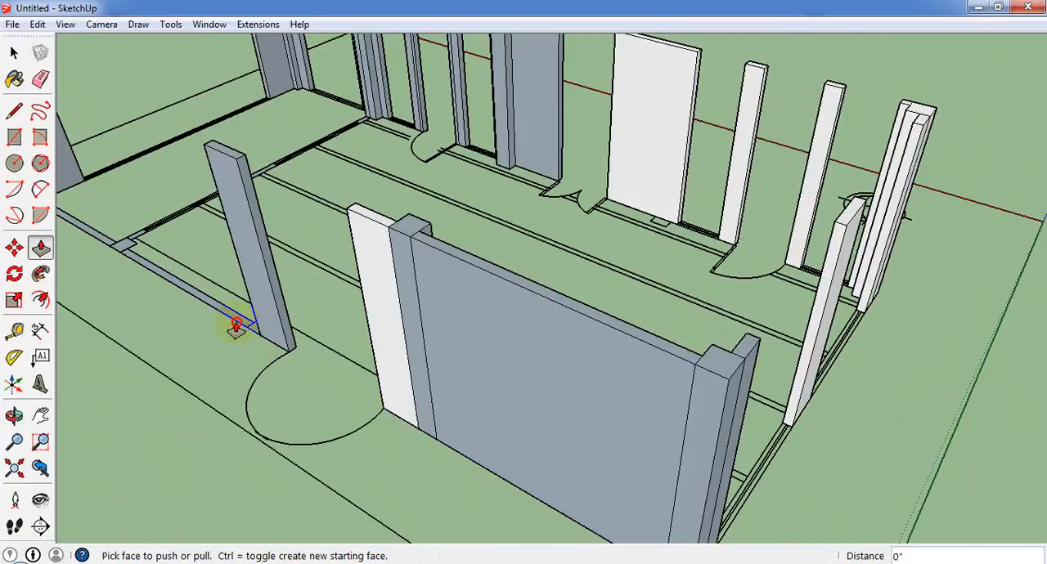
{"action": "double_click", "coordinate": [243, 331]}
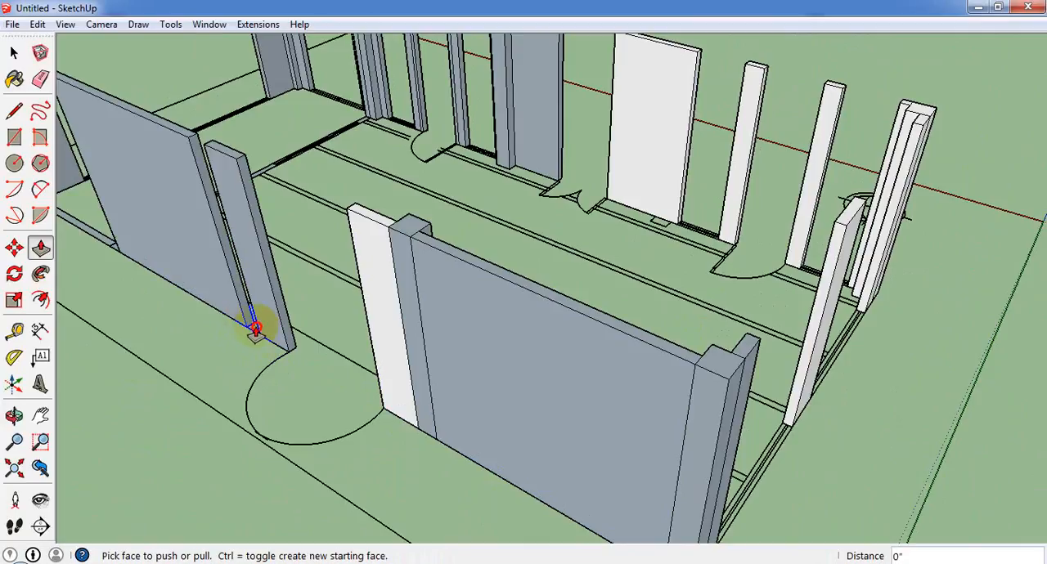
{"action": "double_click", "coordinate": [256, 329]}
Raise the remaining rear corner column, the last rear wall panel and the rear column at the inner partition by 10'.
{"action": "scroll", "coordinate": [521, 376], "scroll_direction": "down", "scroll_amount": 3}
{"action": "scroll", "coordinate": [162, 226], "scroll_direction": "up", "scroll_amount": 5}
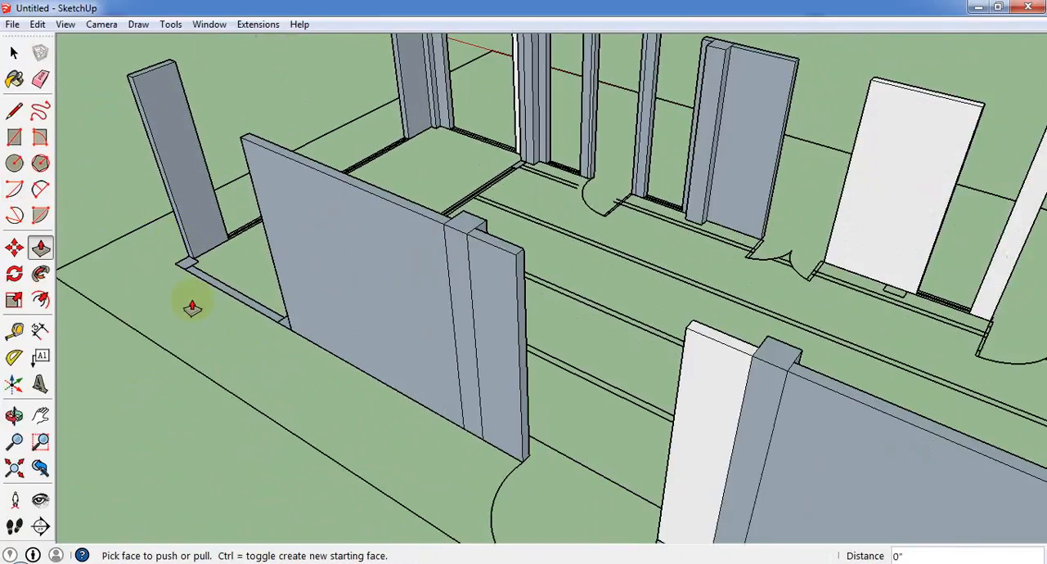
{"action": "scroll", "coordinate": [187, 278], "scroll_direction": "up", "scroll_amount": 1}
{"action": "double_click", "coordinate": [184, 265]}
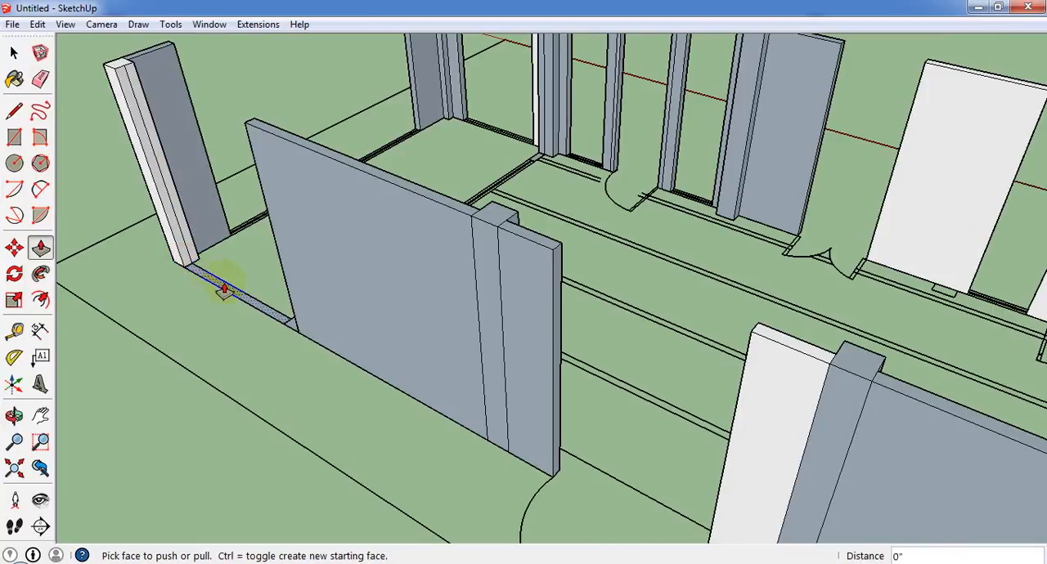
{"action": "double_click", "coordinate": [224, 290]}
{"action": "scroll", "coordinate": [367, 420], "scroll_direction": "up", "scroll_amount": 5}
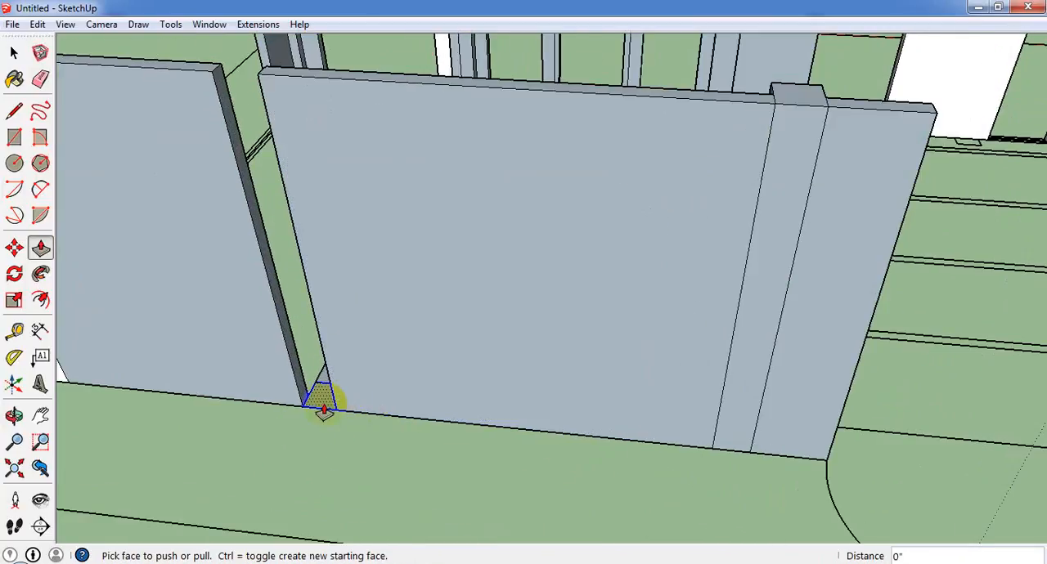
{"action": "double_click", "coordinate": [324, 408]}
Push/Pull the middle piece and both end pieces of the inner partition up 10'.
{"action": "scroll", "coordinate": [415, 435], "scroll_direction": "down", "scroll_amount": 5}
{"action": "middle_click_drag", "start_coordinate": [374, 273], "coordinate": [326, 331]}
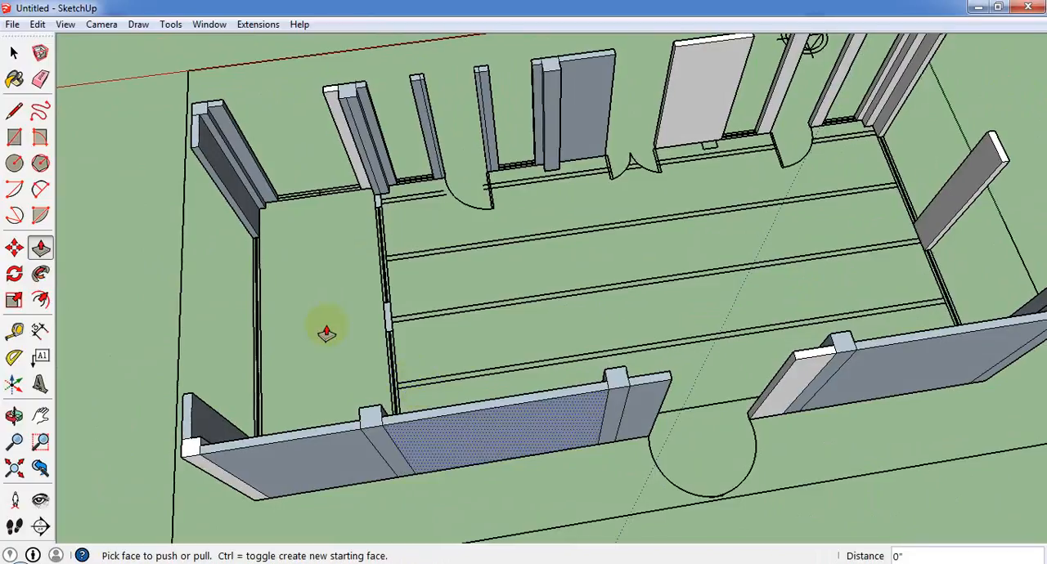
{"action": "scroll", "coordinate": [393, 325], "scroll_direction": "up", "scroll_amount": 3}
{"action": "double_click", "coordinate": [424, 323]}
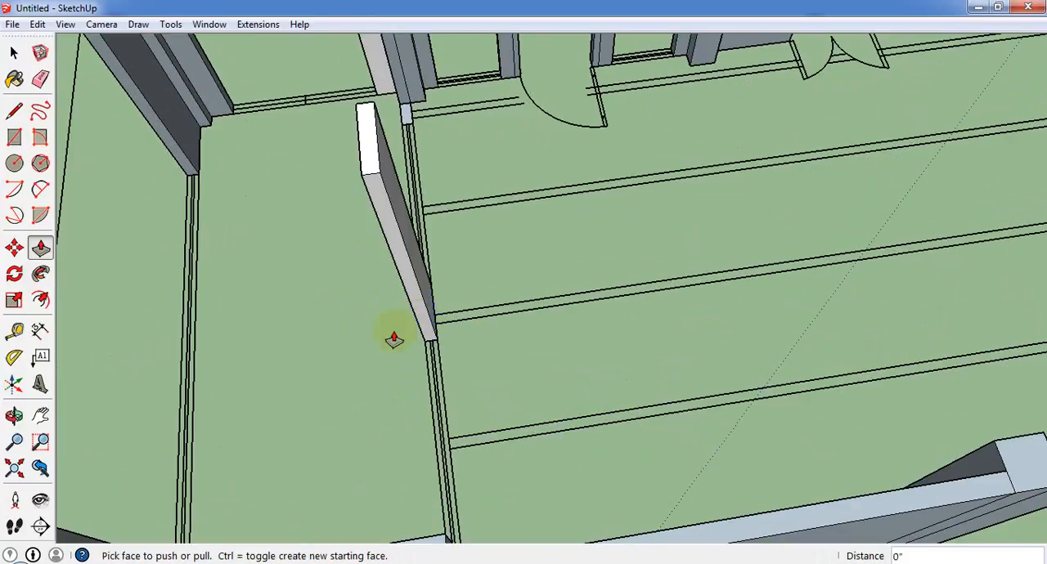
{"action": "middle_click_drag", "start_coordinate": [393, 337], "coordinate": [1005, 351]}
{"action": "scroll", "coordinate": [843, 344], "scroll_direction": "up", "scroll_amount": 4}
{"action": "double_click", "coordinate": [819, 323]}
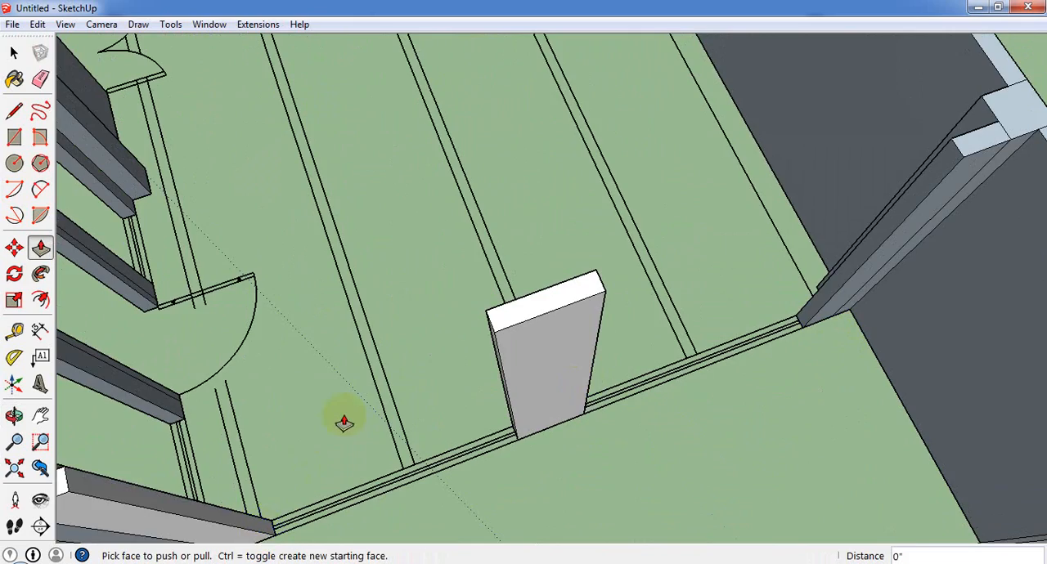
Draw a 43' by 20' roof rectangle over the wall tops between diagonally opposite outer corners.
{"action": "scroll", "coordinate": [344, 421], "scroll_direction": "down", "scroll_amount": 8}
{"action": "middle_click_drag", "start_coordinate": [467, 492], "coordinate": [81, 193]}
{"action": "scroll", "coordinate": [385, 315], "scroll_direction": "down", "scroll_amount": 3}
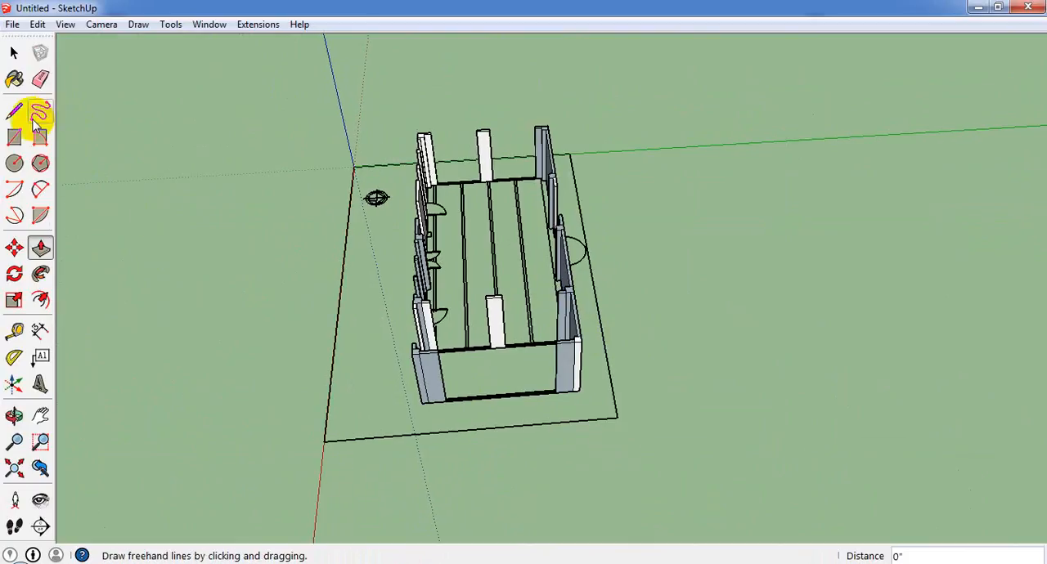
{"action": "left_click", "coordinate": [14, 137]}
{"action": "scroll", "coordinate": [425, 135], "scroll_direction": "up", "scroll_amount": 4}
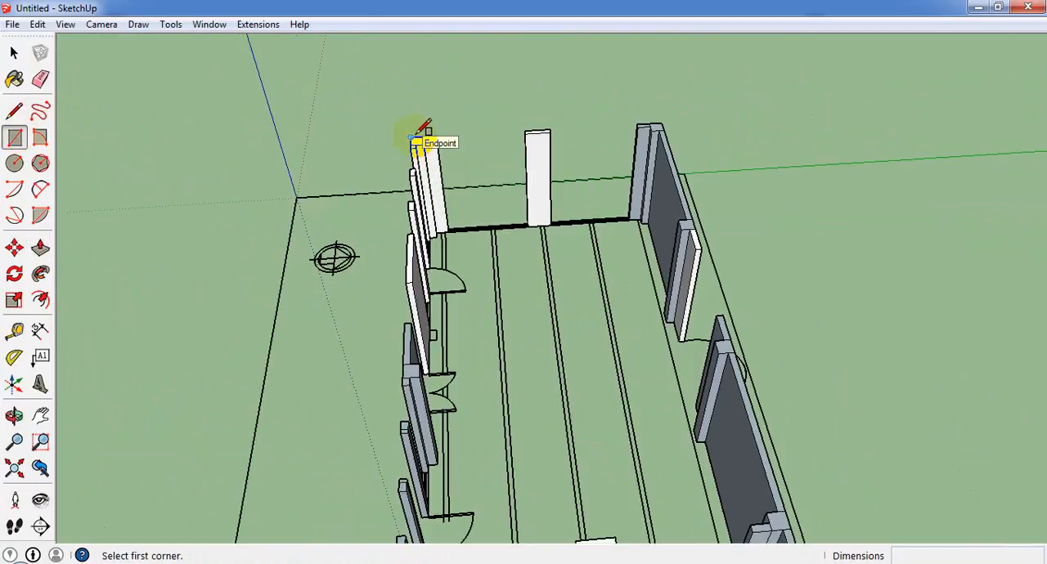
{"action": "left_click", "coordinate": [417, 142]}
{"action": "scroll", "coordinate": [643, 297], "scroll_direction": "down", "scroll_amount": 5}
{"action": "scroll", "coordinate": [706, 428], "scroll_direction": "up", "scroll_amount": 3}
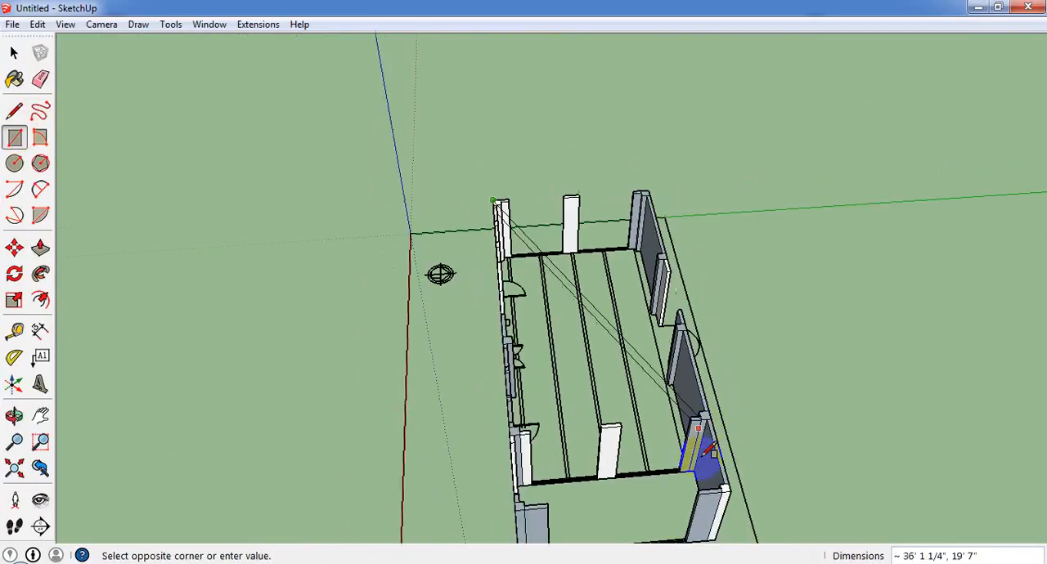
{"action": "scroll", "coordinate": [705, 452], "scroll_direction": "down", "scroll_amount": 2}
{"action": "scroll", "coordinate": [709, 491], "scroll_direction": "up", "scroll_amount": 2}
{"action": "left_click", "coordinate": [746, 482]}
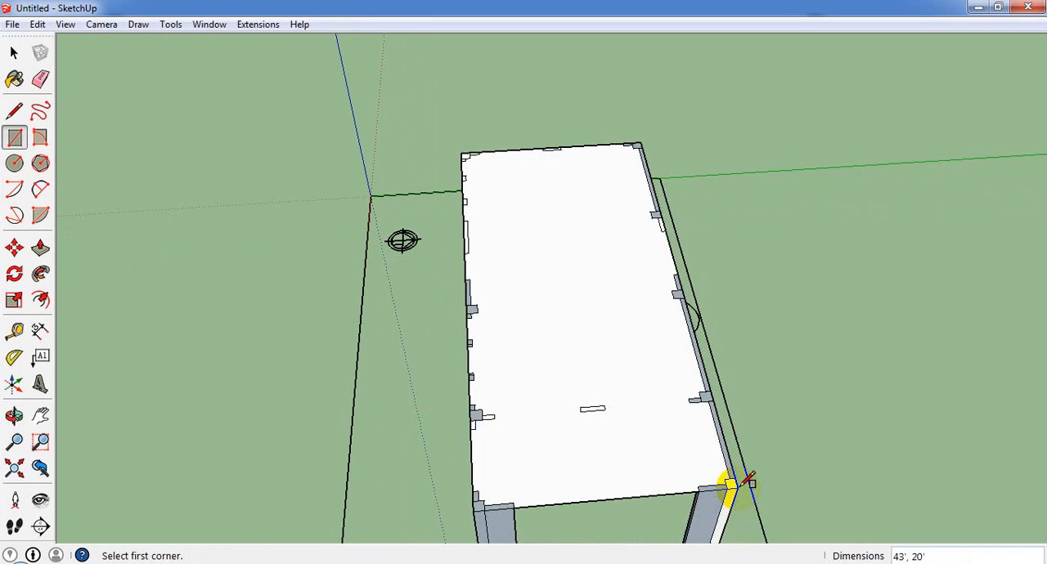
Hide the large roof face covering the building.
{"action": "middle_click_drag", "start_coordinate": [633, 422], "coordinate": [612, 91]}
{"action": "middle_click_drag", "start_coordinate": [558, 247], "coordinate": [413, 322]}
{"action": "scroll", "coordinate": [497, 392], "scroll_direction": "up", "scroll_amount": 4}
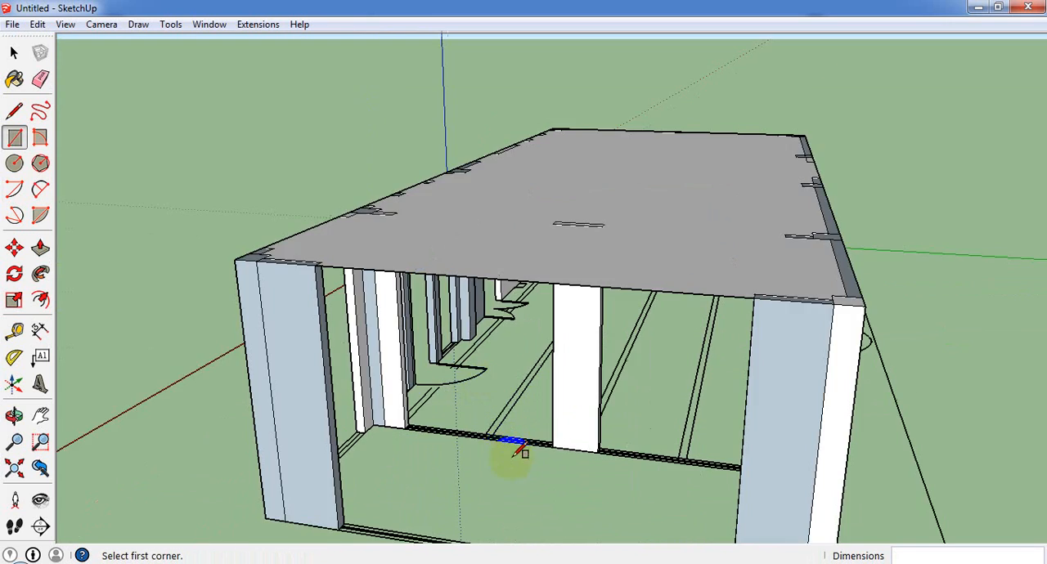
{"action": "scroll", "coordinate": [433, 322], "scroll_direction": "up", "scroll_amount": 3}
{"action": "scroll", "coordinate": [837, 270], "scroll_direction": "down", "scroll_amount": 5}
{"action": "middle_click_drag", "start_coordinate": [837, 271], "coordinate": [608, 362]}
{"action": "left_click", "coordinate": [14, 52]}
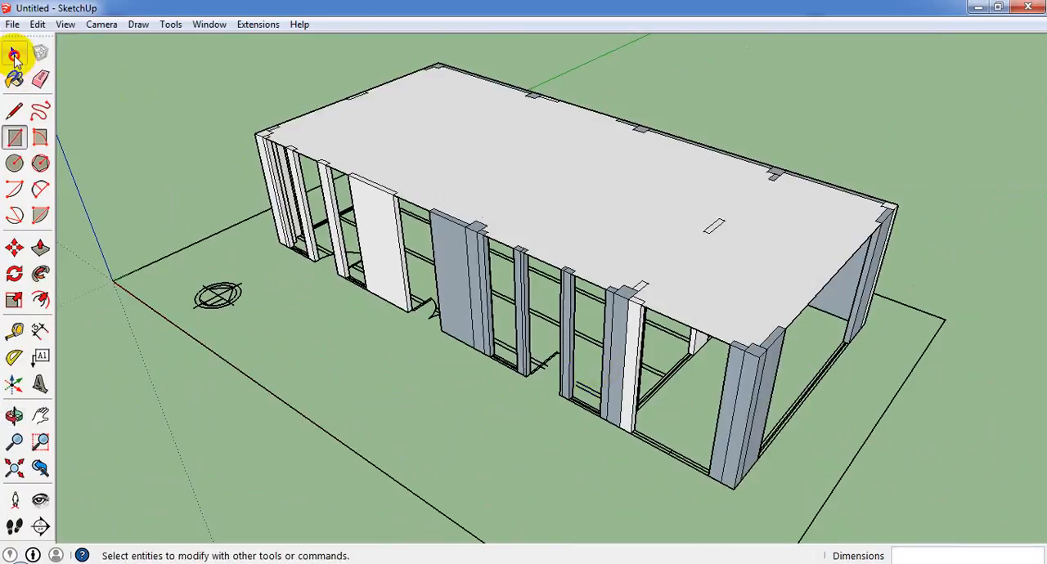
{"action": "right_click", "coordinate": [563, 186]}
{"action": "left_click", "coordinate": [601, 226]}
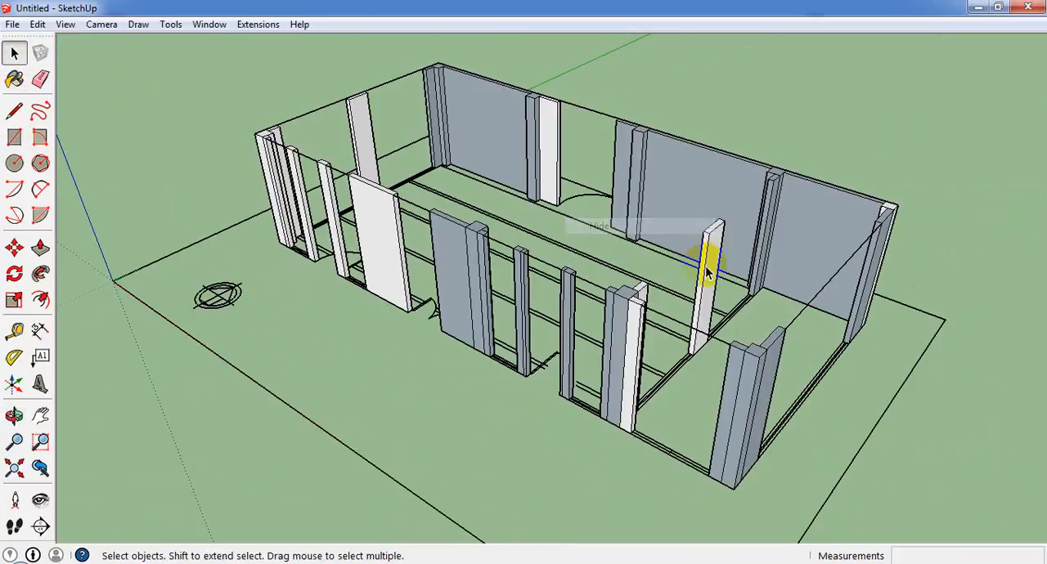
Examine the open bays along the inner partition and the outer side wall at floor level.
{"action": "middle_click_drag", "start_coordinate": [701, 264], "coordinate": [589, 469]}
{"action": "scroll", "coordinate": [537, 474], "scroll_direction": "up", "scroll_amount": 5}
{"action": "scroll", "coordinate": [537, 474], "scroll_direction": "up", "scroll_amount": 3}
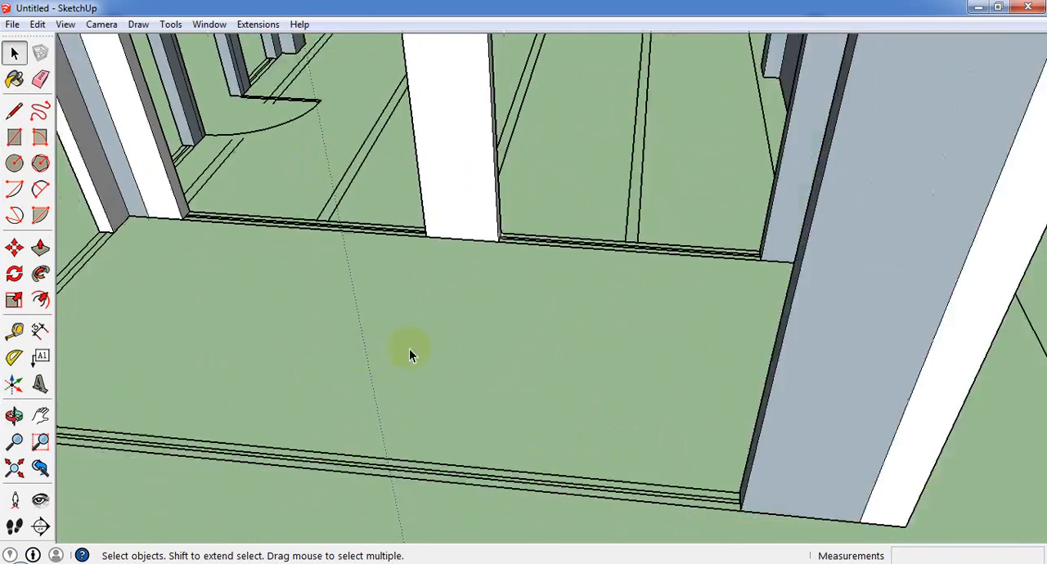
{"action": "scroll", "coordinate": [429, 335], "scroll_direction": "down", "scroll_amount": 7}
{"action": "scroll", "coordinate": [408, 348], "scroll_direction": "up", "scroll_amount": 4}
{"action": "middle_click_drag", "start_coordinate": [387, 363], "coordinate": [502, 211]}
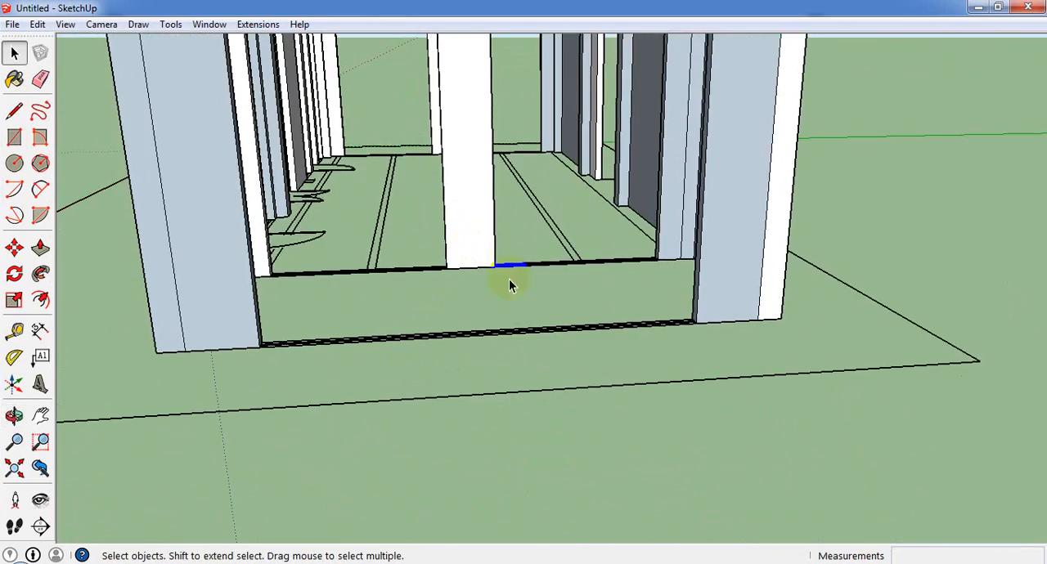
{"action": "scroll", "coordinate": [509, 279], "scroll_direction": "up", "scroll_amount": 2}
{"action": "middle_click_drag", "start_coordinate": [488, 379], "coordinate": [497, 424]}
{"action": "scroll", "coordinate": [156, 246], "scroll_direction": "down", "scroll_amount": 4}
{"action": "scroll", "coordinate": [493, 367], "scroll_direction": "down", "scroll_amount": 5}
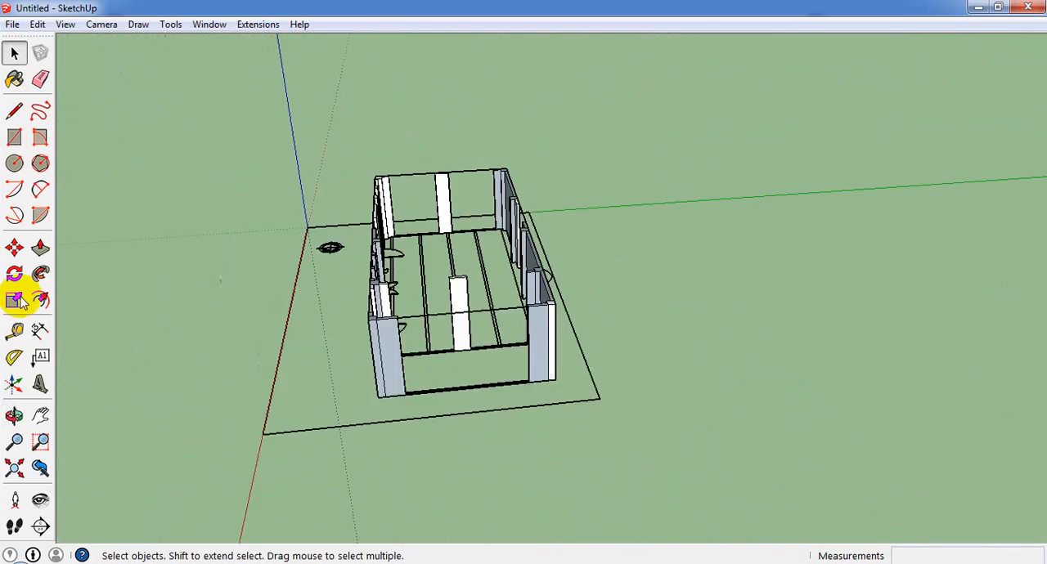
Draw a 14' long rectangle over the floor lines across the end opening between the two corner walls.
{"action": "scroll", "coordinate": [15, 247], "scroll_direction": "up", "scroll_amount": 2}
{"action": "left_click", "coordinate": [18, 138]}
{"action": "scroll", "coordinate": [690, 472], "scroll_direction": "up", "scroll_amount": 3}
{"action": "middle_click_drag", "start_coordinate": [634, 472], "coordinate": [460, 420]}
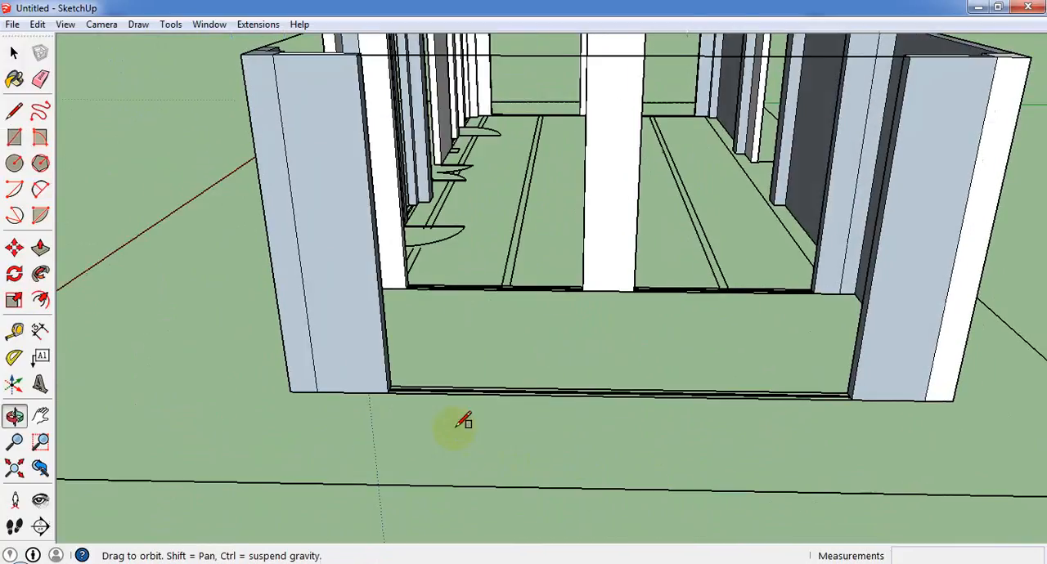
{"action": "scroll", "coordinate": [417, 383], "scroll_direction": "up", "scroll_amount": 3}
{"action": "left_click", "coordinate": [347, 358]}
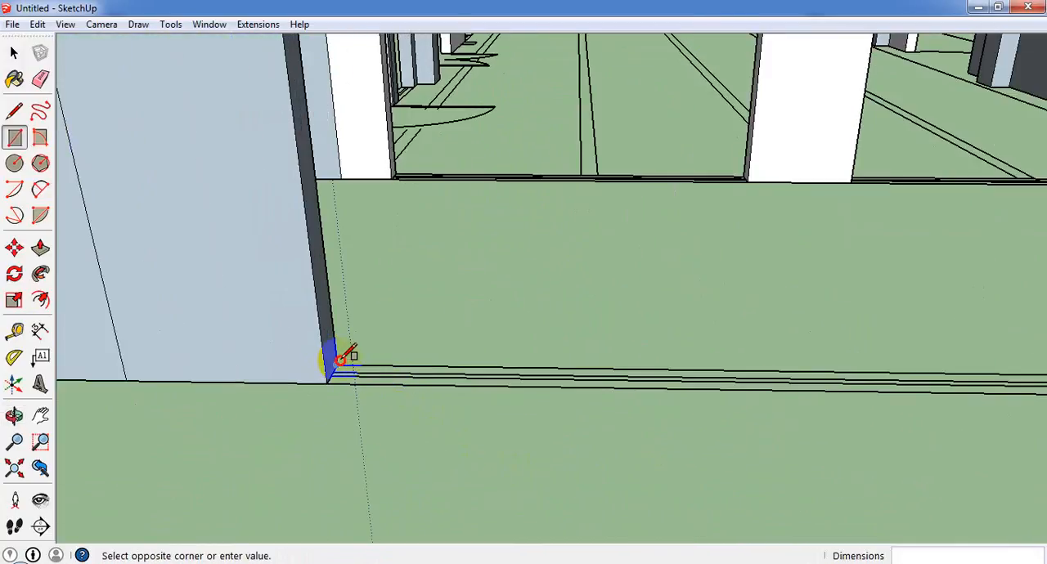
{"action": "scroll", "coordinate": [328, 360], "scroll_direction": "down", "scroll_amount": 3}
{"action": "scroll", "coordinate": [573, 376], "scroll_direction": "down", "scroll_amount": 4}
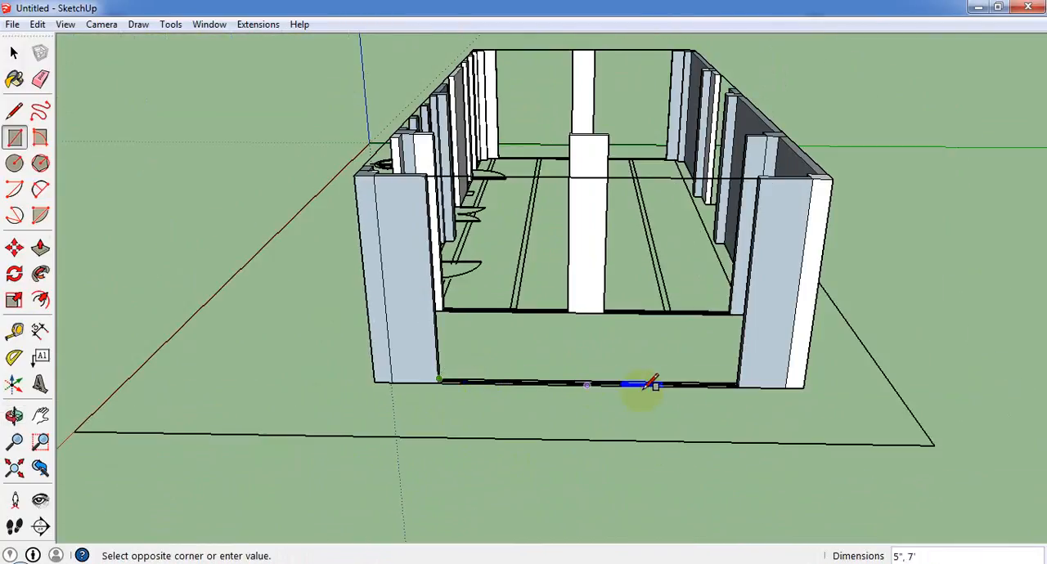
{"action": "scroll", "coordinate": [736, 391], "scroll_direction": "up", "scroll_amount": 5}
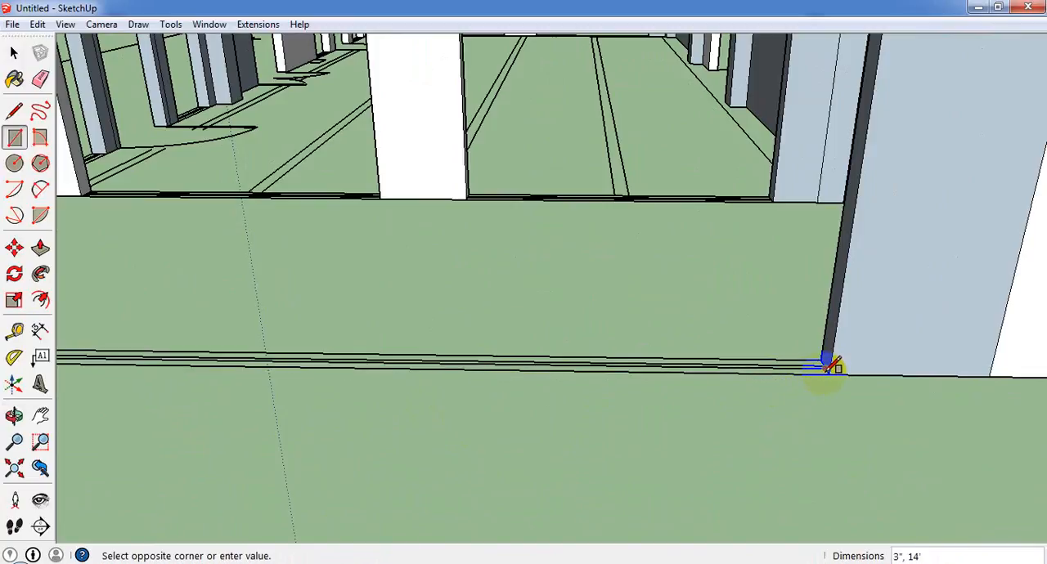
{"action": "left_click", "coordinate": [834, 366]}
{"action": "scroll", "coordinate": [826, 385], "scroll_direction": "down", "scroll_amount": 6}
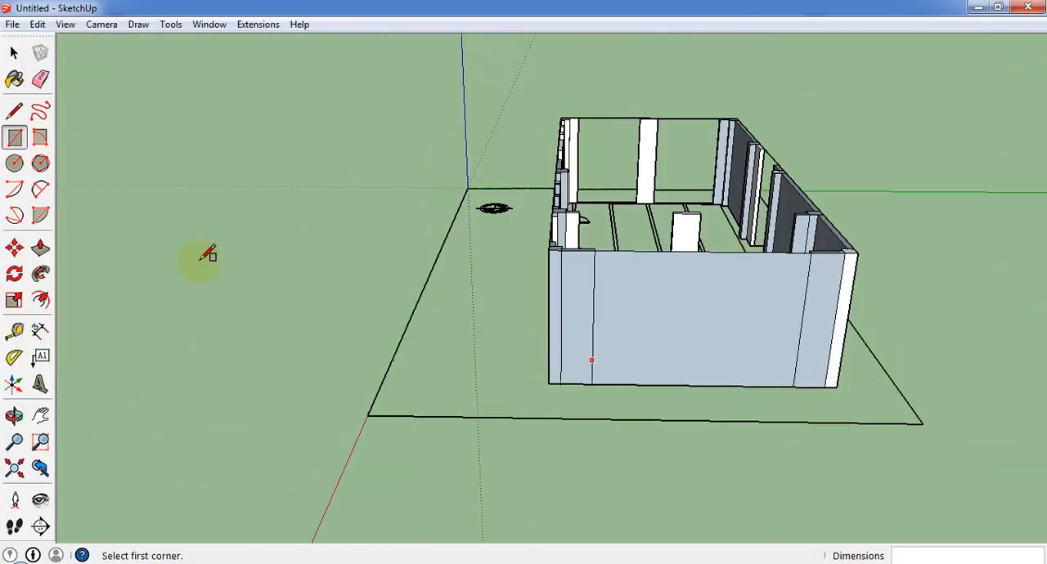
Erase the vertical face filling the end opening between the corner walls.
{"action": "left_click", "coordinate": [13, 50]}
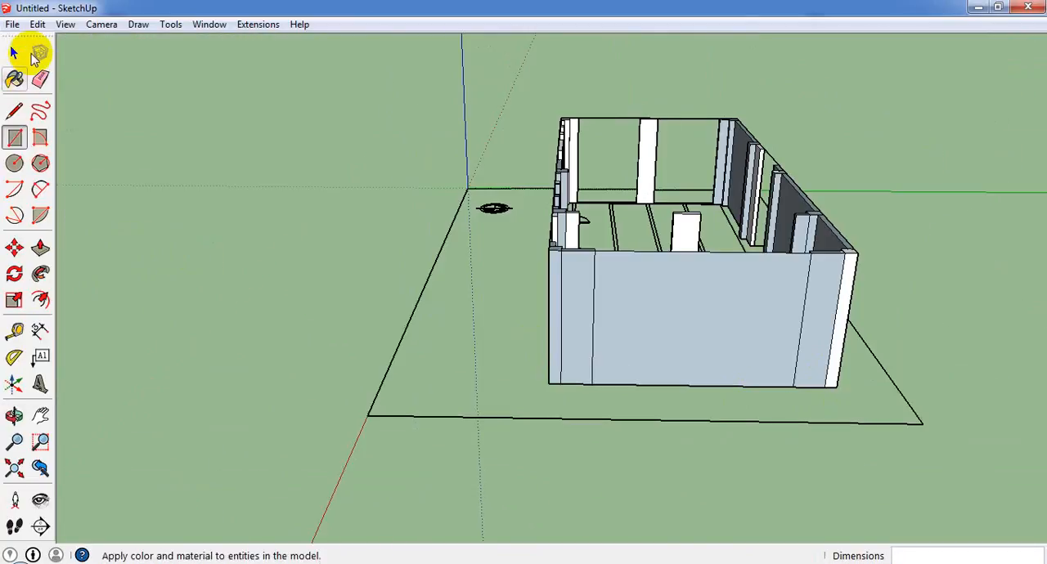
{"action": "left_click", "coordinate": [737, 311]}
{"action": "right_click", "coordinate": [737, 311]}
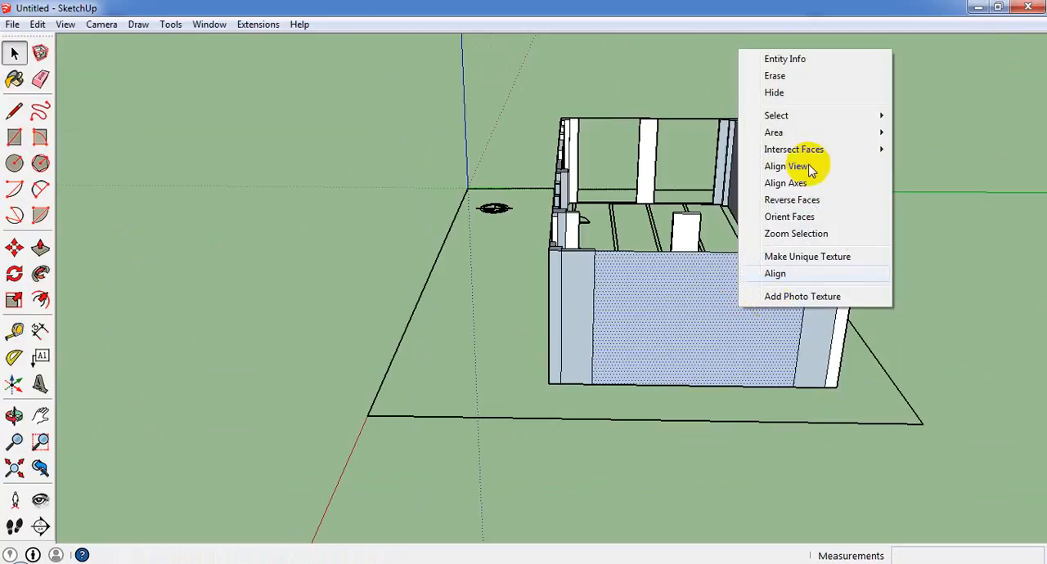
{"action": "left_click", "coordinate": [777, 77]}
{"action": "scroll", "coordinate": [736, 385], "scroll_direction": "up", "scroll_amount": 5}
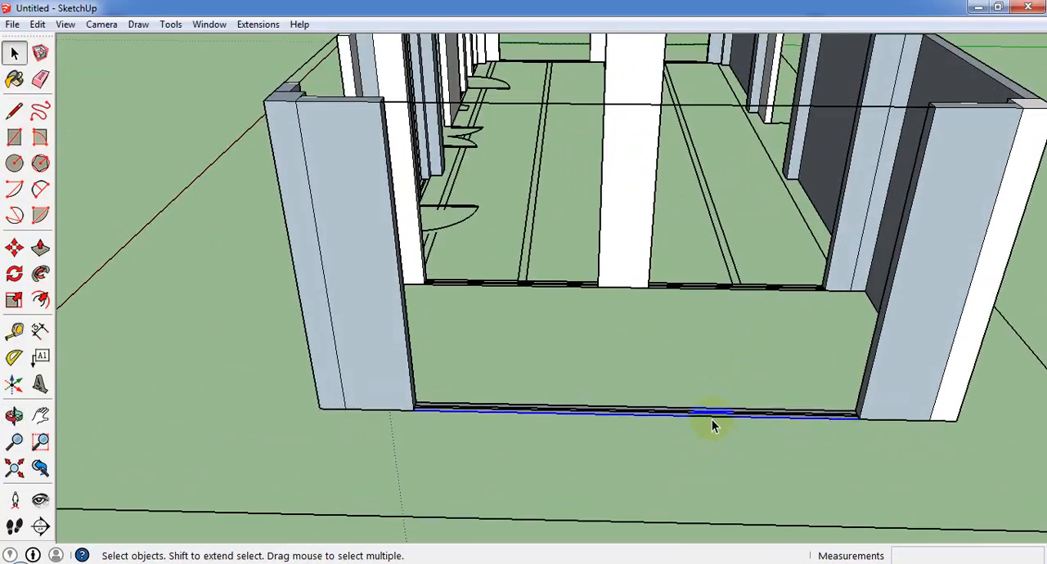
{"action": "scroll", "coordinate": [711, 420], "scroll_direction": "up", "scroll_amount": 5}
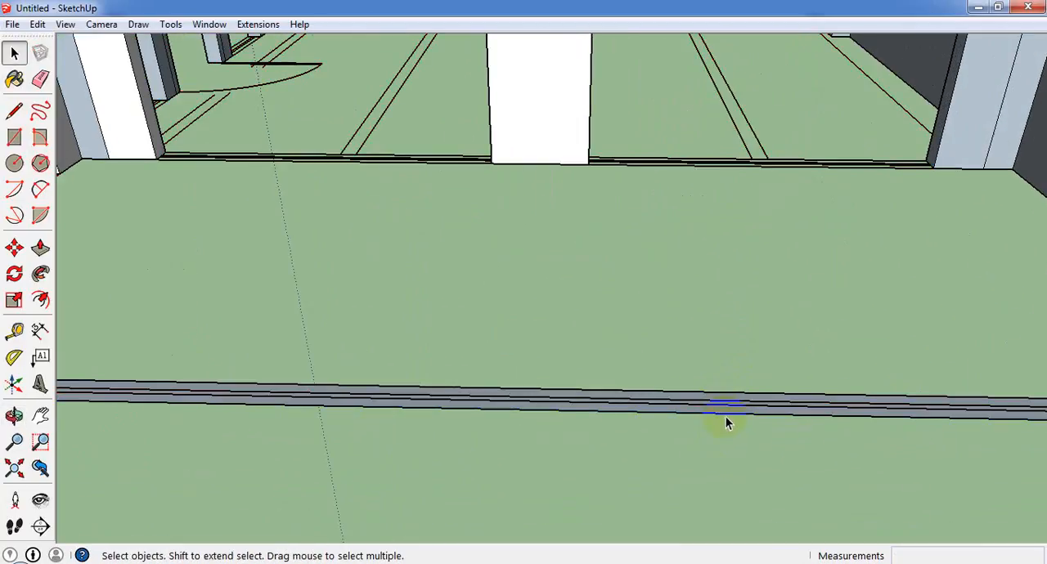
{"action": "left_click", "coordinate": [725, 417]}
{"action": "scroll", "coordinate": [726, 414], "scroll_direction": "up", "scroll_amount": 2}
{"action": "left_click", "coordinate": [726, 407]}
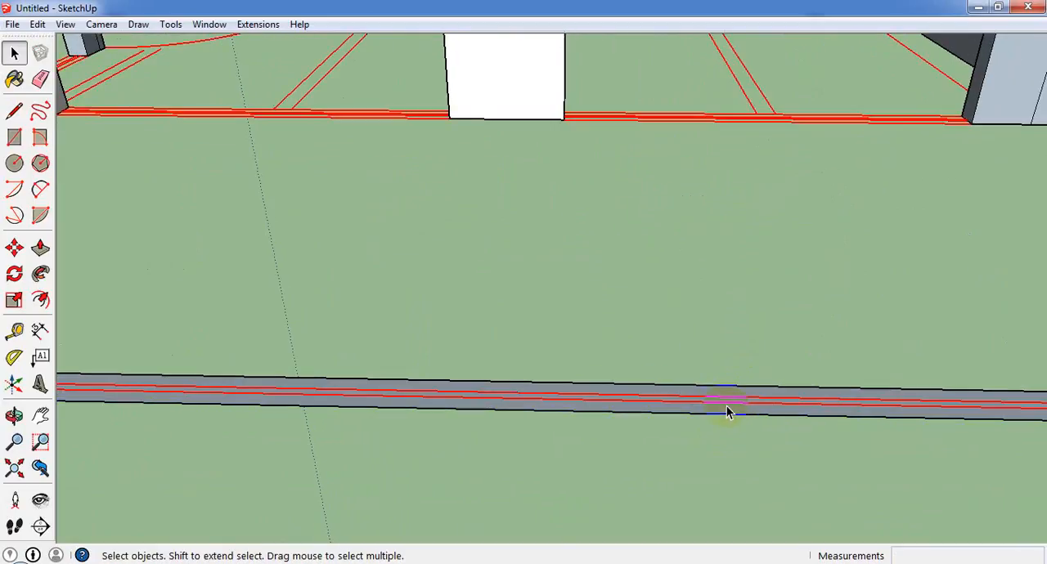
{"action": "scroll", "coordinate": [726, 405], "scroll_direction": "up", "scroll_amount": 2}
{"action": "left_click", "coordinate": [725, 407]}
{"action": "scroll", "coordinate": [726, 407], "scroll_direction": "down", "scroll_amount": 2}
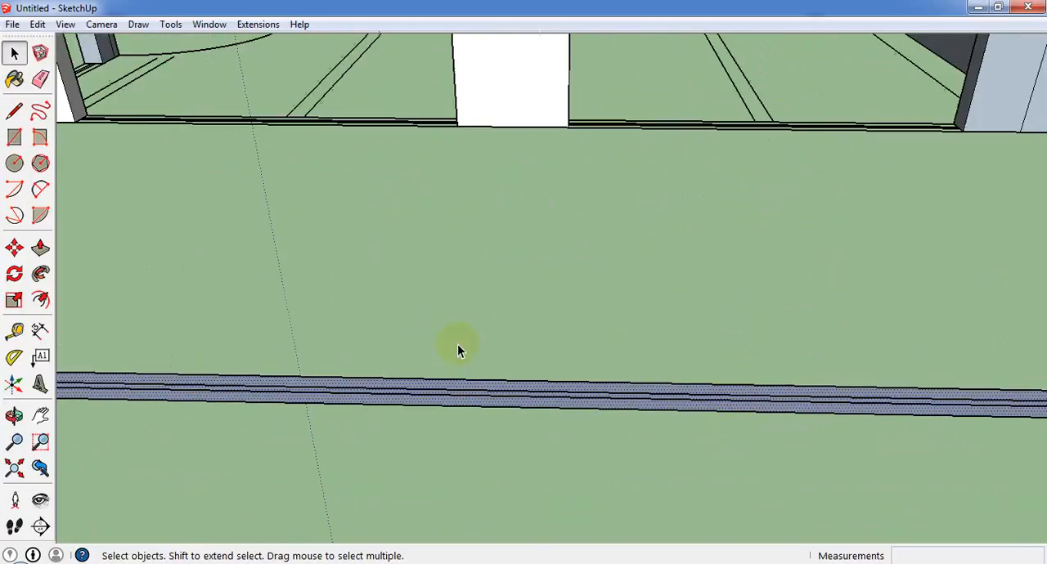
{"action": "left_click", "coordinate": [40, 247]}
{"action": "scroll", "coordinate": [664, 422], "scroll_direction": "down", "scroll_amount": 5}
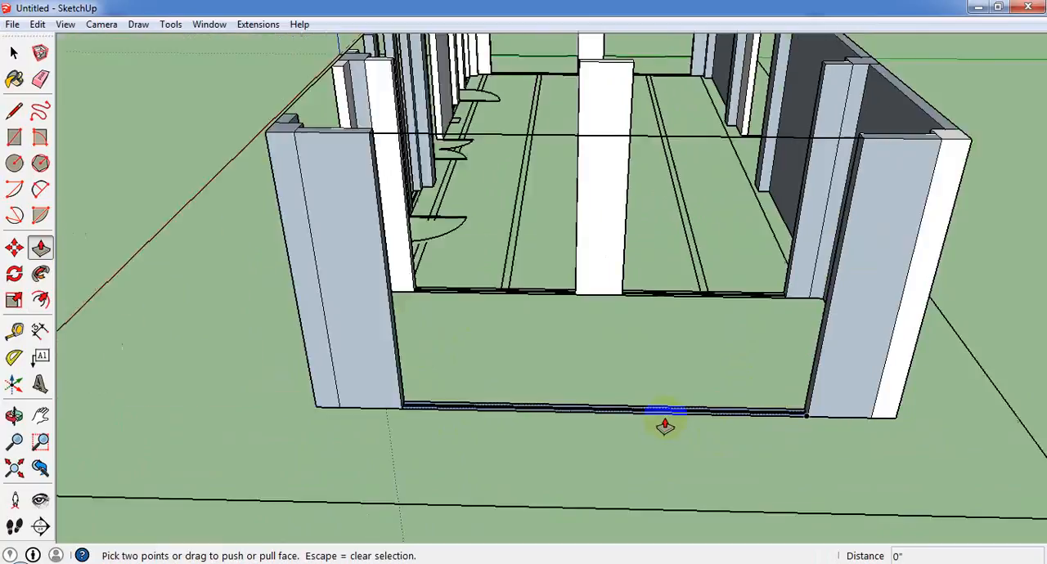
Try to draw a 5' 6" by 5" rectangle at wall-top level across the side opening of the end bay.
{"action": "middle_click_drag", "start_coordinate": [664, 422], "coordinate": [1014, 458]}
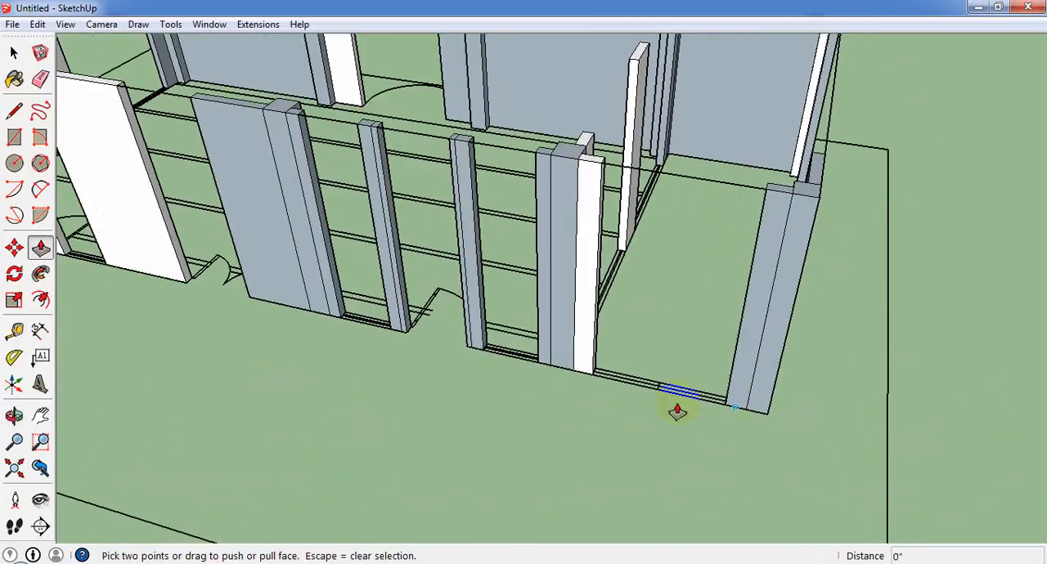
{"action": "left_click", "coordinate": [15, 137]}
{"action": "scroll", "coordinate": [603, 374], "scroll_direction": "up", "scroll_amount": 3}
{"action": "scroll", "coordinate": [619, 378], "scroll_direction": "down", "scroll_amount": 3}
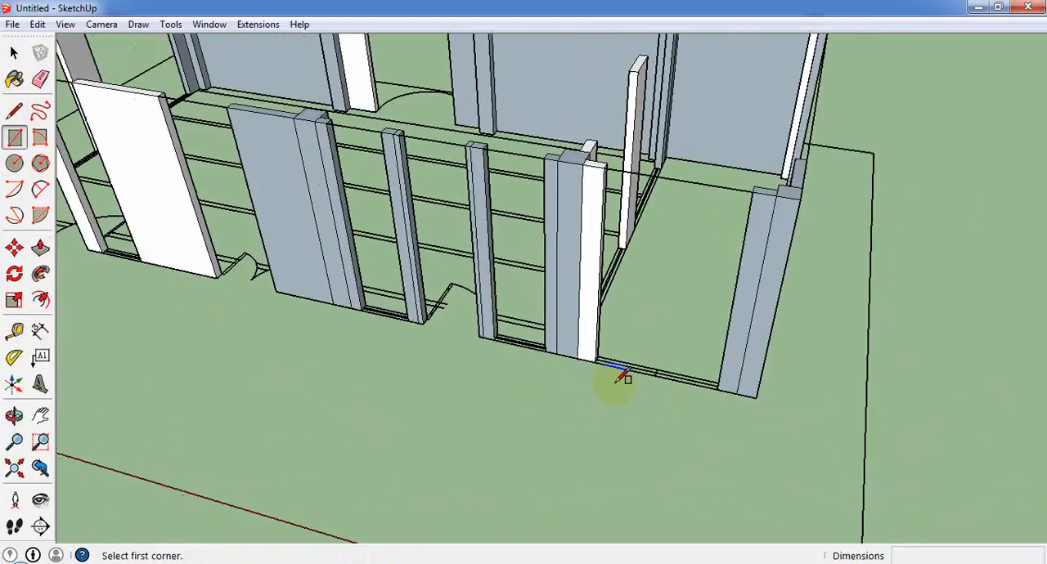
{"action": "scroll", "coordinate": [619, 379], "scroll_direction": "up", "scroll_amount": 2}
{"action": "middle_click_drag", "start_coordinate": [615, 217], "coordinate": [643, 325]}
{"action": "scroll", "coordinate": [646, 305], "scroll_direction": "up", "scroll_amount": 2}
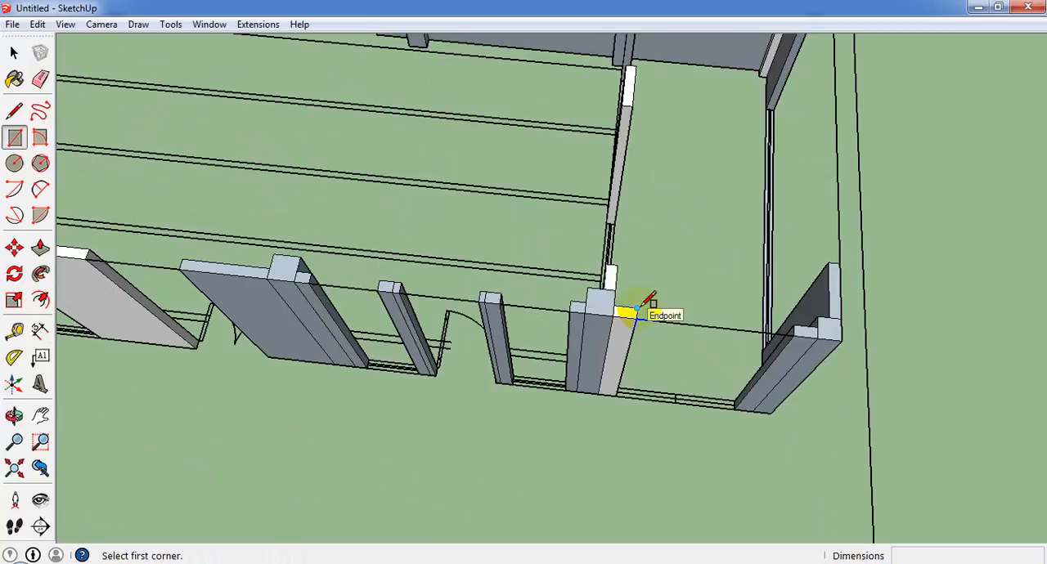
{"action": "left_click", "coordinate": [637, 311]}
{"action": "left_click", "coordinate": [798, 338]}
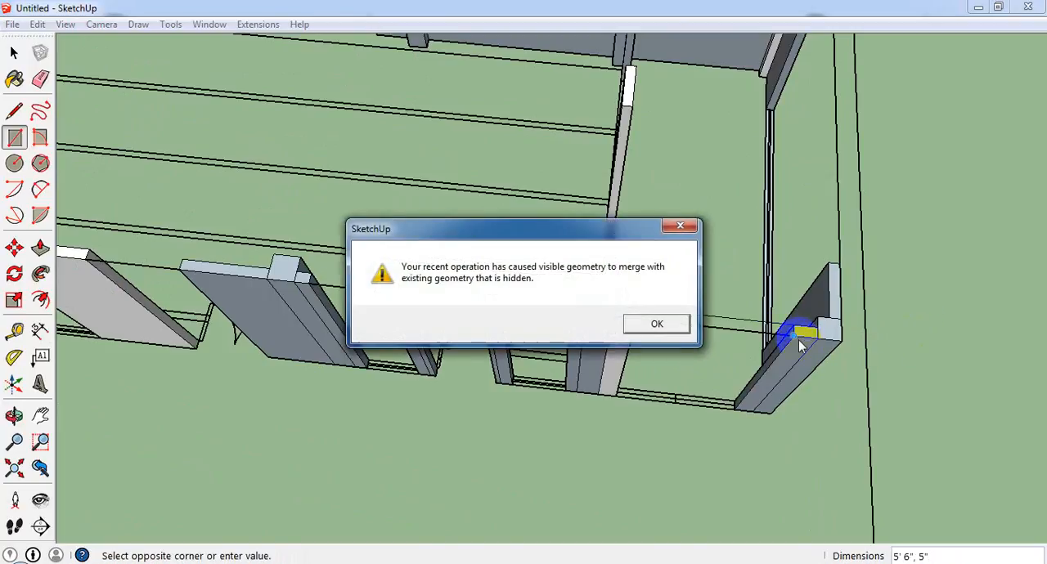
{"action": "left_click", "coordinate": [674, 325]}
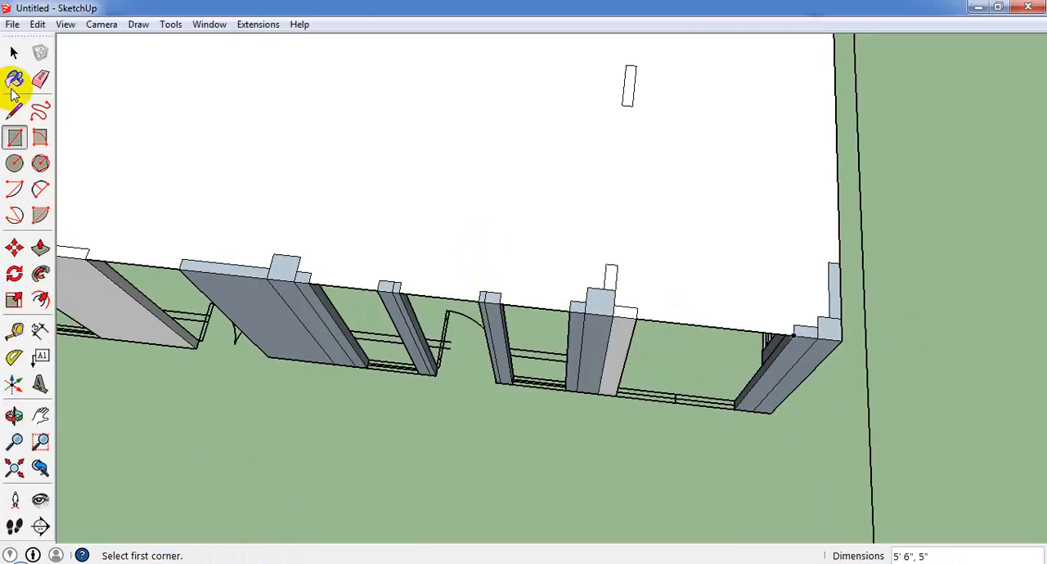
Hide the large roof face covering the building again.
{"action": "left_click", "coordinate": [13, 52]}
{"action": "left_click", "coordinate": [450, 175]}
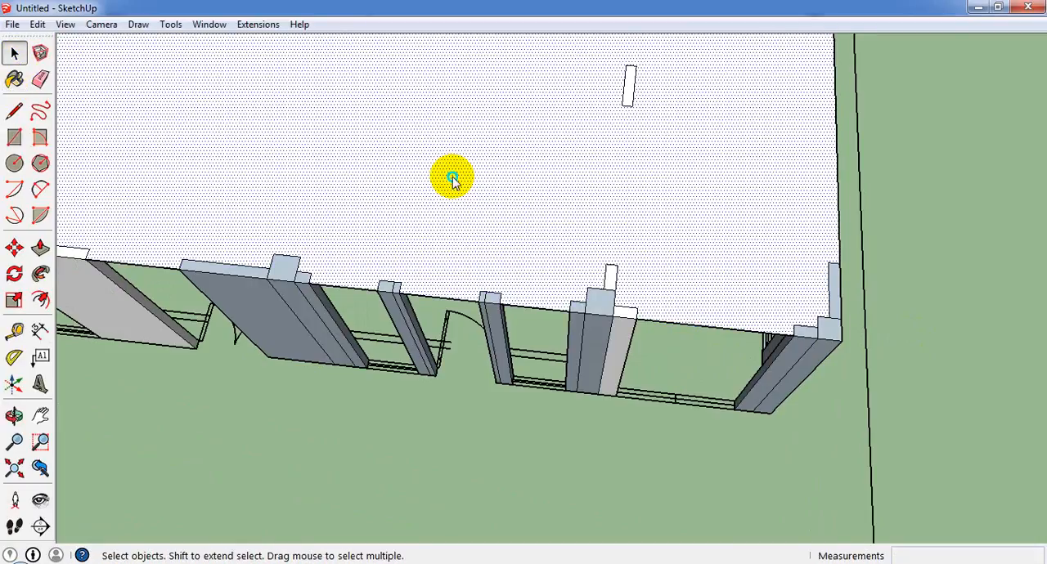
{"action": "right_click", "coordinate": [454, 177]}
{"action": "left_click", "coordinate": [491, 204]}
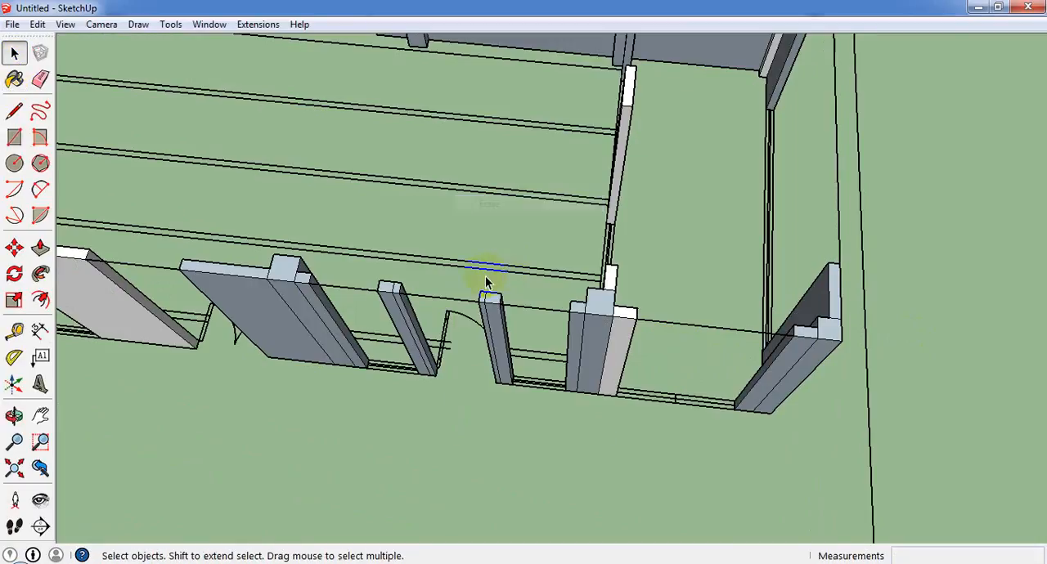
Erase the leftover roof edges spanning the openings between the wall tops.
{"action": "right_click", "coordinate": [457, 308]}
{"action": "left_click", "coordinate": [494, 328]}
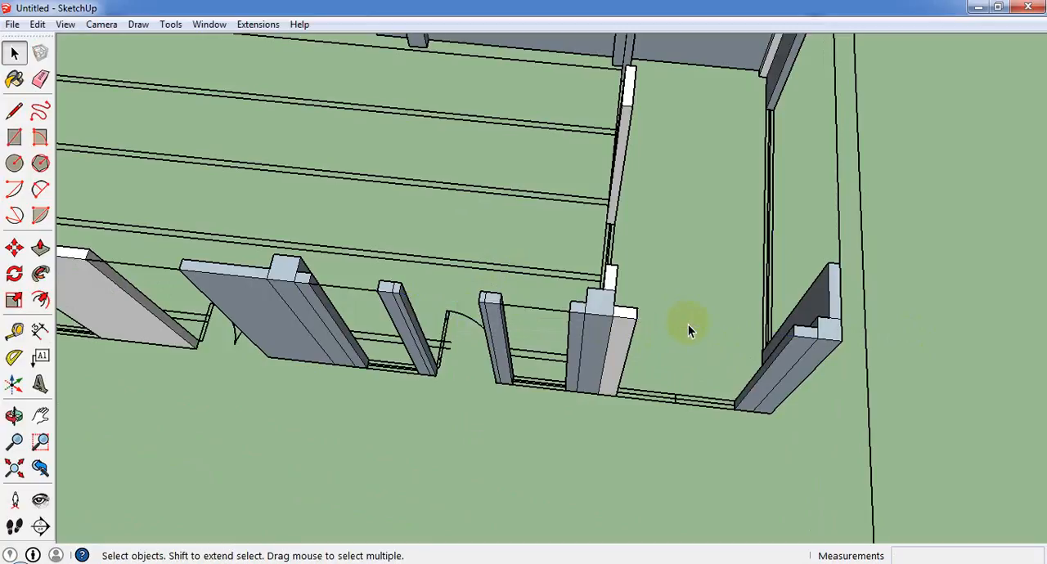
{"action": "left_click", "coordinate": [835, 196]}
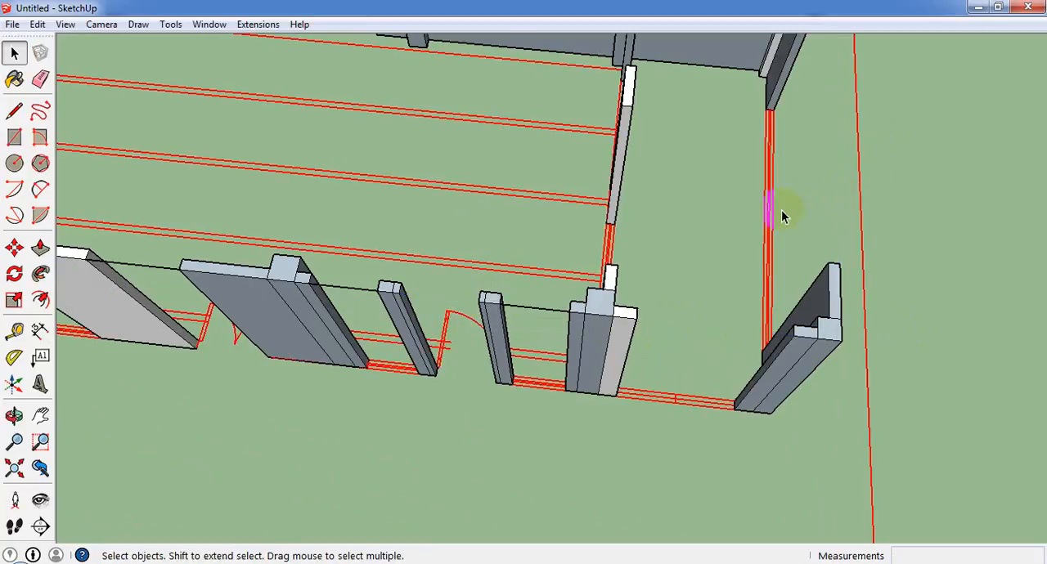
{"action": "scroll", "coordinate": [781, 210], "scroll_direction": "down", "scroll_amount": 5}
{"action": "scroll", "coordinate": [438, 249], "scroll_direction": "up", "scroll_amount": 2}
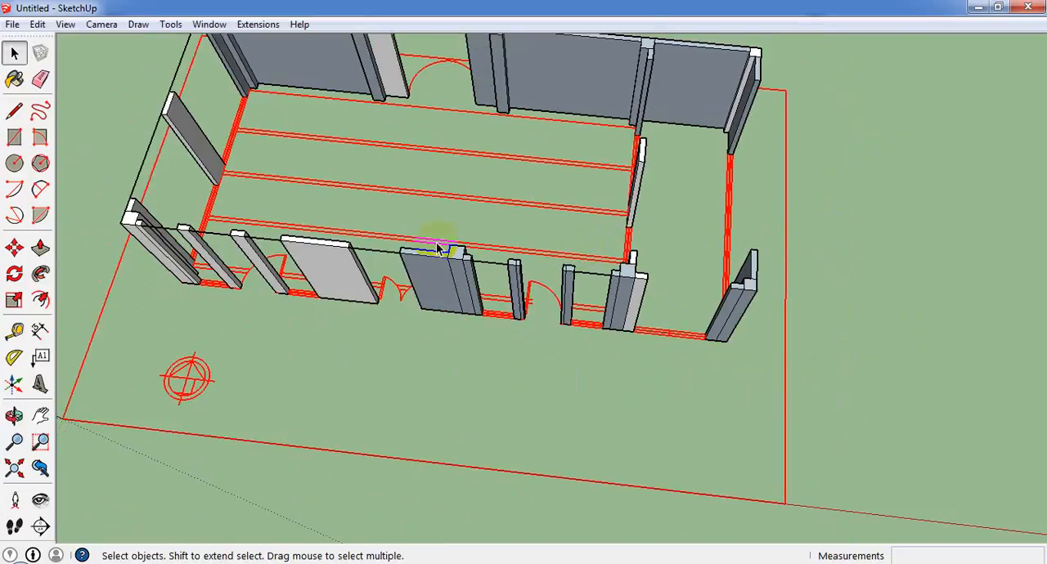
{"action": "left_click", "coordinate": [375, 280]}
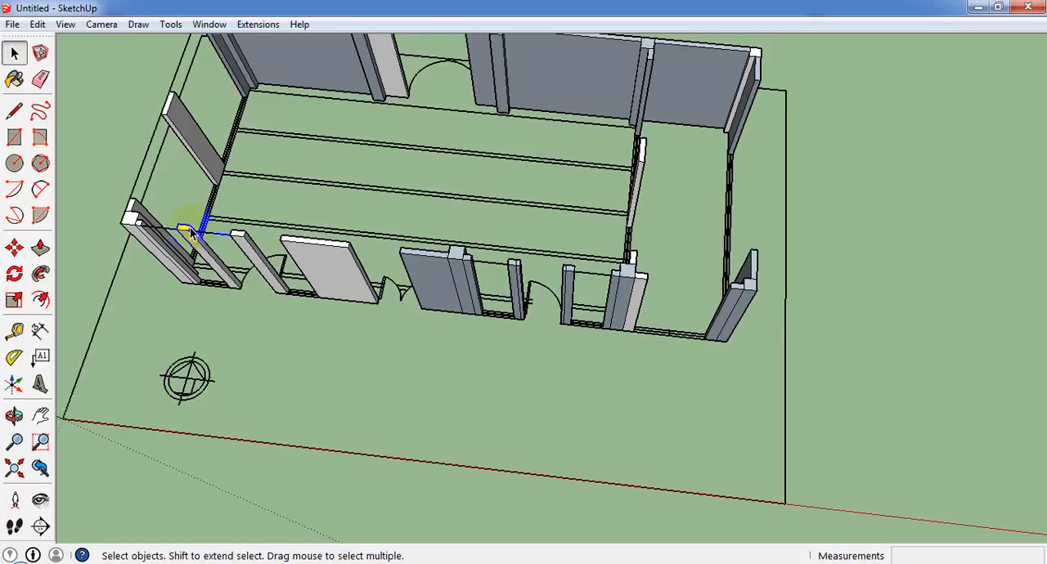
{"action": "left_click", "coordinate": [147, 175]}
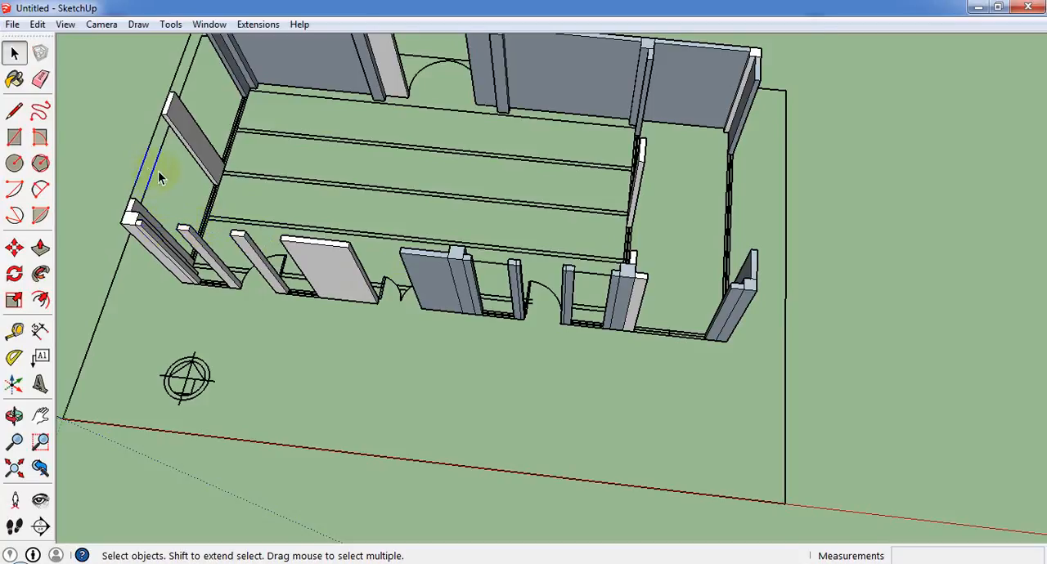
{"action": "middle_click_drag", "start_coordinate": [159, 179], "coordinate": [327, 128]}
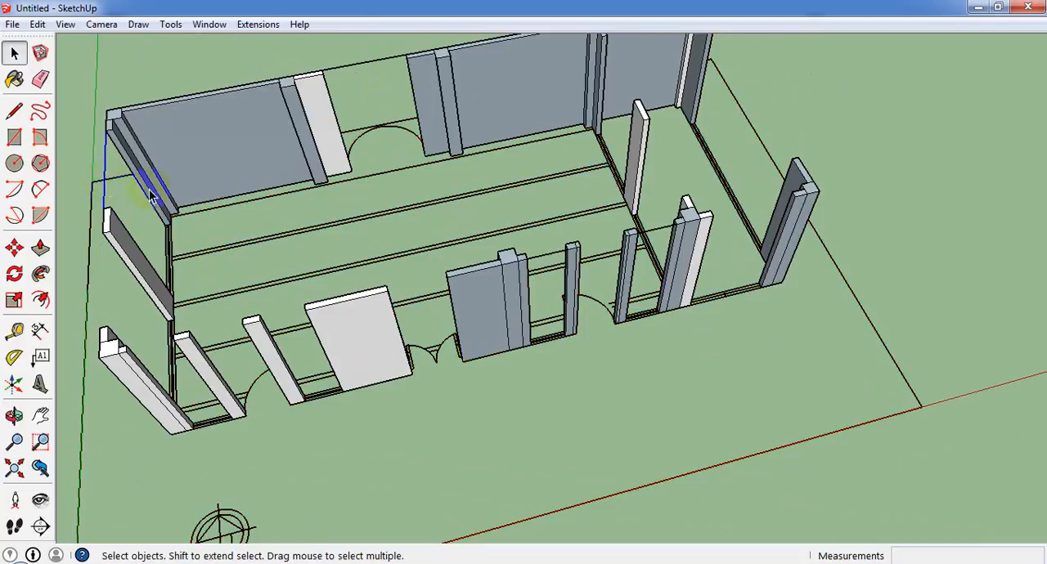
{"action": "middle_click_drag", "start_coordinate": [103, 189], "coordinate": [523, 278]}
{"action": "scroll", "coordinate": [704, 40], "scroll_direction": "up", "scroll_amount": 3}
{"action": "left_click", "coordinate": [696, 89]}
Draw a 14' by 5" rectangle at floor level across the end opening between the two corner walls.
{"action": "middle_click_drag", "start_coordinate": [696, 89], "coordinate": [564, 274]}
{"action": "left_click", "coordinate": [559, 276]}
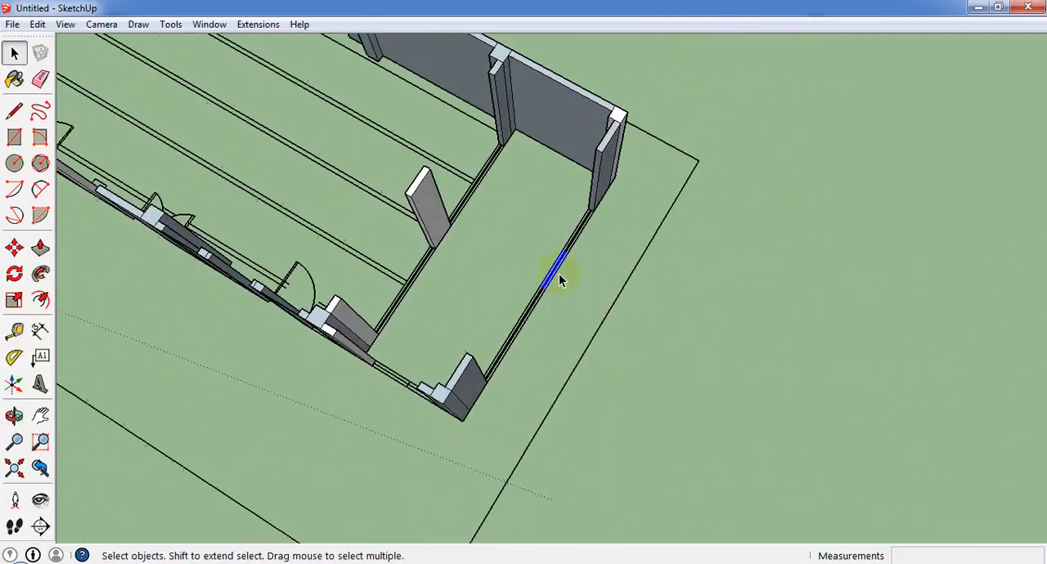
{"action": "scroll", "coordinate": [559, 273], "scroll_direction": "up", "scroll_amount": 3}
{"action": "left_click", "coordinate": [565, 278]}
{"action": "left_click", "coordinate": [14, 137]}
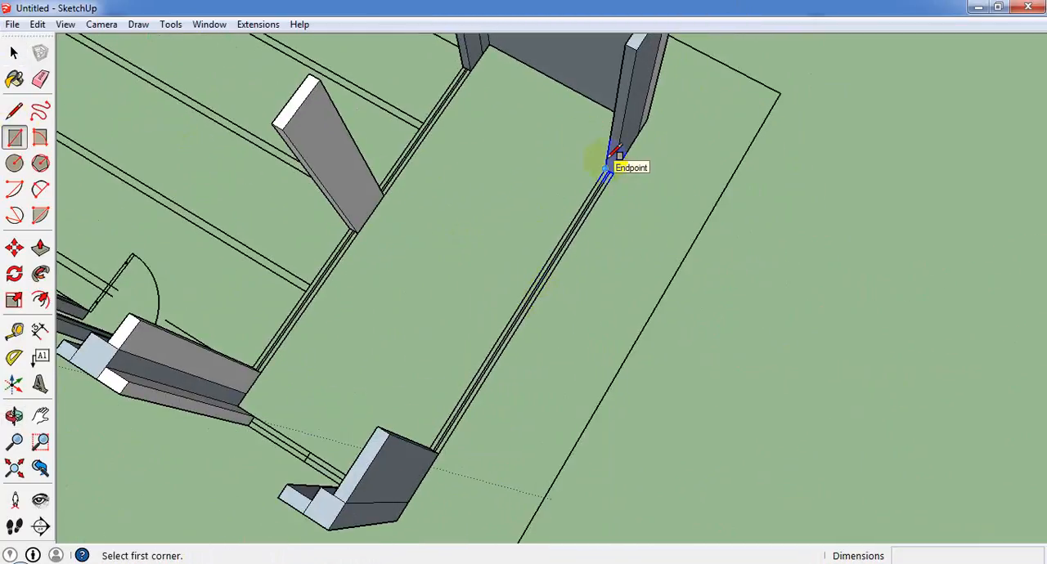
{"action": "left_click", "coordinate": [609, 166]}
{"action": "scroll", "coordinate": [437, 463], "scroll_direction": "up", "scroll_amount": 2}
{"action": "left_click", "coordinate": [452, 441]}
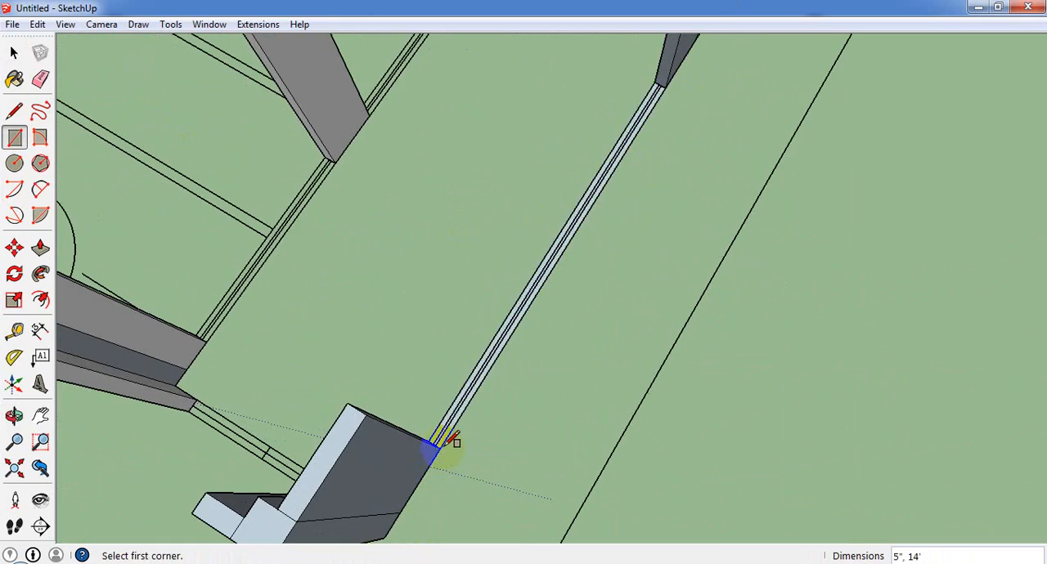
Draw floor-level rectangles across both inner partition openings beside the middle piece, making the one toward the solid side wall 7' by 5".
{"action": "scroll", "coordinate": [616, 351], "scroll_direction": "down", "scroll_amount": 3}
{"action": "scroll", "coordinate": [306, 428], "scroll_direction": "down", "scroll_amount": 2}
{"action": "middle_click_drag", "start_coordinate": [305, 428], "coordinate": [613, 251]}
{"action": "scroll", "coordinate": [571, 341], "scroll_direction": "up", "scroll_amount": 1}
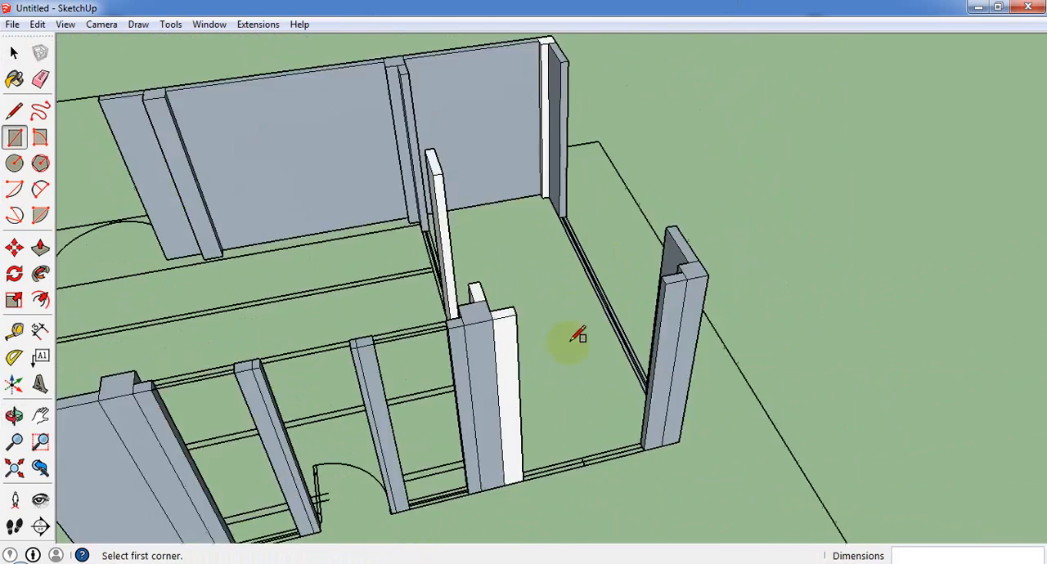
{"action": "scroll", "coordinate": [702, 323], "scroll_direction": "down", "scroll_amount": 3}
{"action": "scroll", "coordinate": [540, 329], "scroll_direction": "down", "scroll_amount": 1}
{"action": "middle_click_drag", "start_coordinate": [409, 409], "coordinate": [1002, 255]}
{"action": "scroll", "coordinate": [537, 294], "scroll_direction": "up", "scroll_amount": 2}
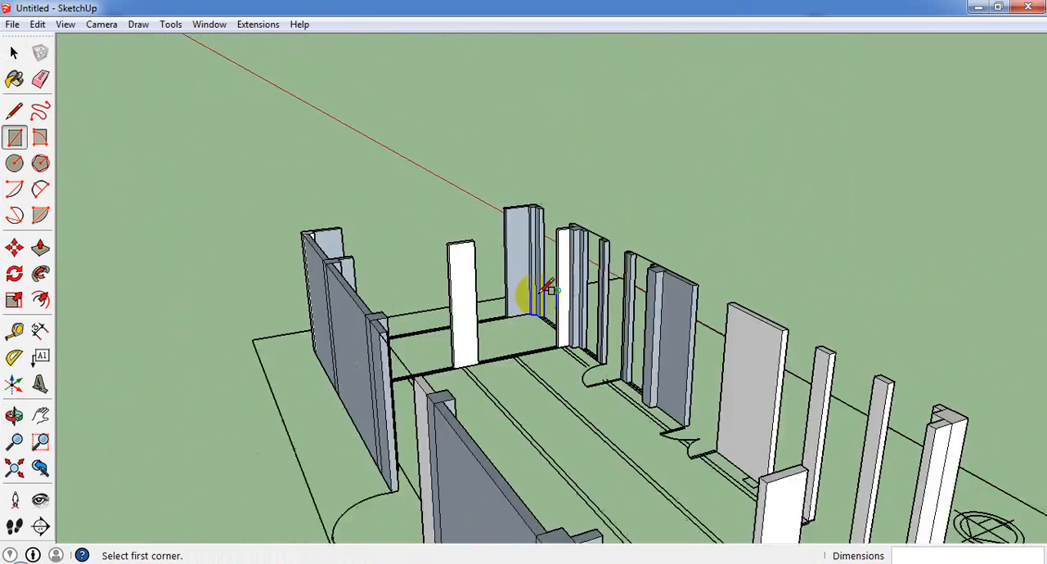
{"action": "middle_click_drag", "start_coordinate": [536, 294], "coordinate": [449, 437]}
{"action": "scroll", "coordinate": [471, 245], "scroll_direction": "up", "scroll_amount": 2}
{"action": "scroll", "coordinate": [488, 292], "scroll_direction": "up", "scroll_amount": 2}
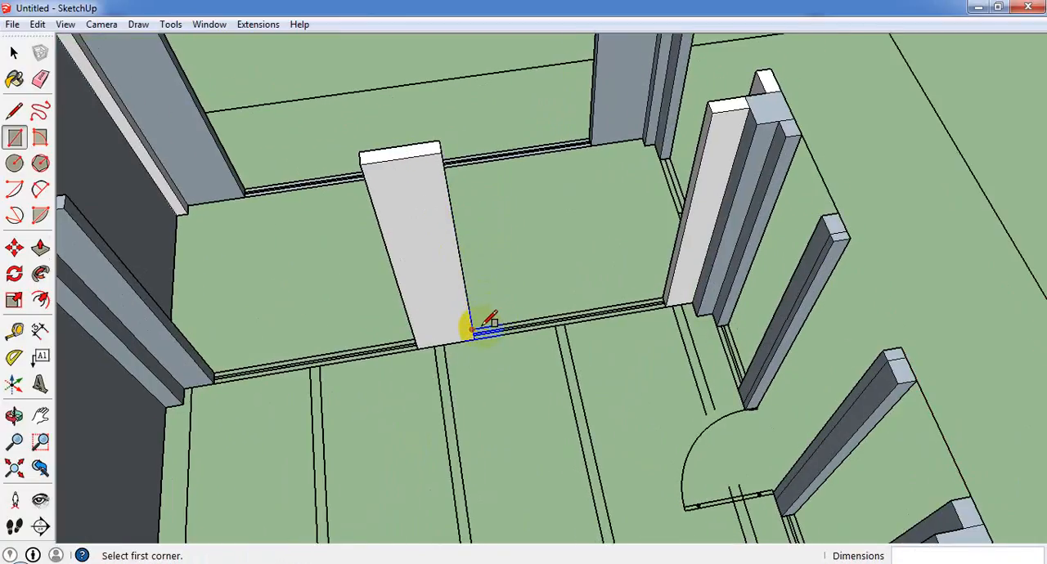
{"action": "scroll", "coordinate": [483, 324], "scroll_direction": "up", "scroll_amount": 3}
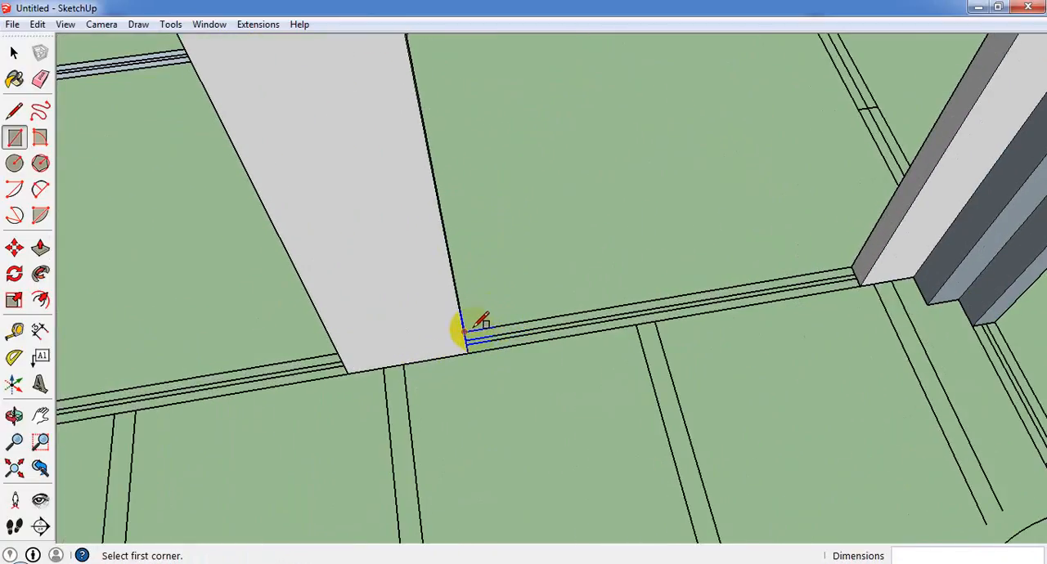
{"action": "scroll", "coordinate": [483, 324], "scroll_direction": "up", "scroll_amount": 3}
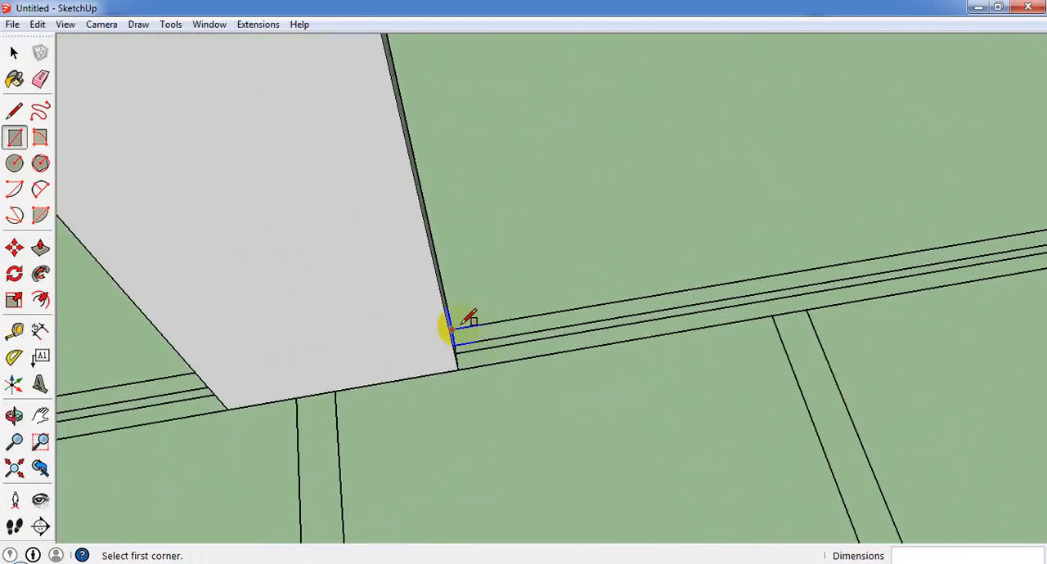
{"action": "scroll", "coordinate": [481, 348], "scroll_direction": "down", "scroll_amount": 1}
{"action": "scroll", "coordinate": [658, 331], "scroll_direction": "down", "scroll_amount": 3}
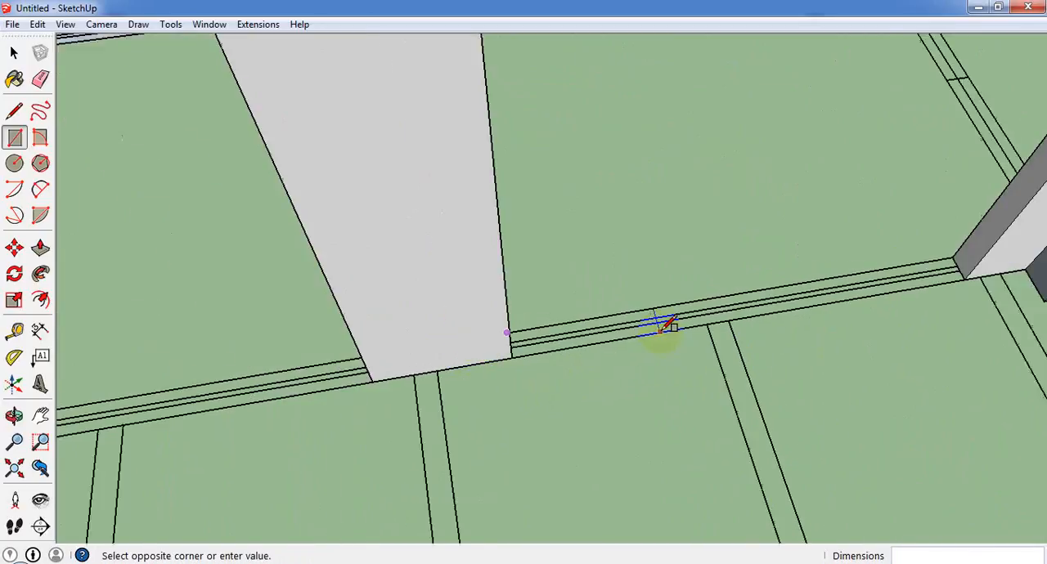
{"action": "left_click", "coordinate": [859, 293]}
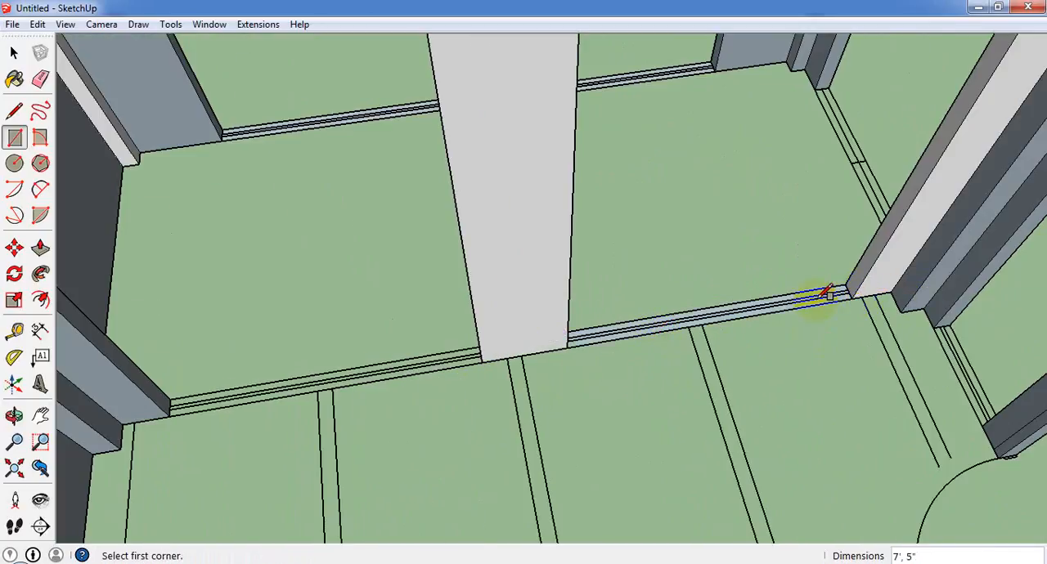
{"action": "left_click", "coordinate": [487, 357]}
Draw 7' by 5" floor-level rectangles across both openings beside the middle piece of the opposite end wall.
{"action": "scroll", "coordinate": [498, 334], "scroll_direction": "down", "scroll_amount": 6}
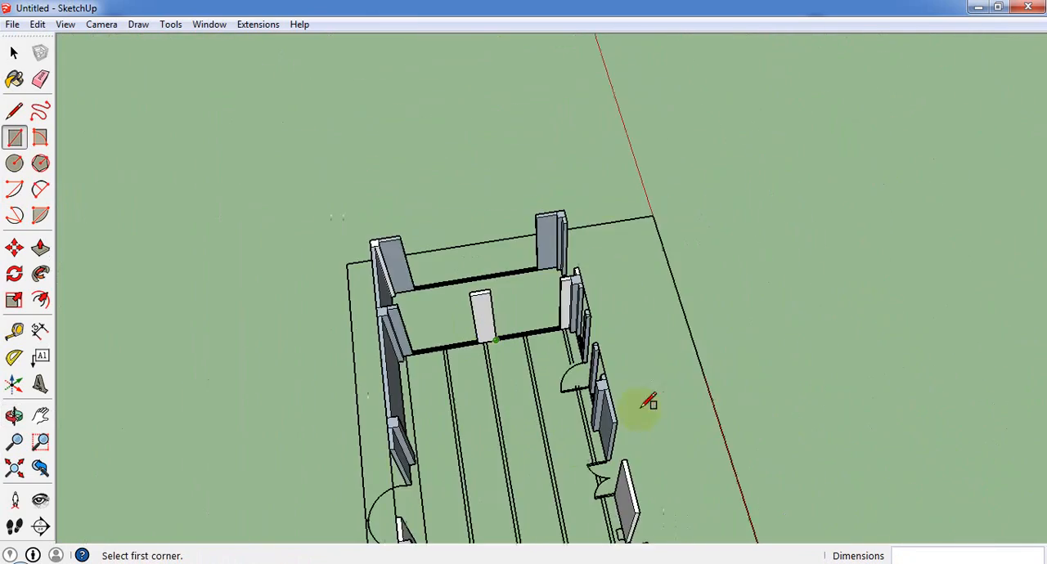
{"action": "middle_click_drag", "start_coordinate": [648, 401], "coordinate": [875, 434]}
{"action": "scroll", "coordinate": [911, 318], "scroll_direction": "up", "scroll_amount": 6}
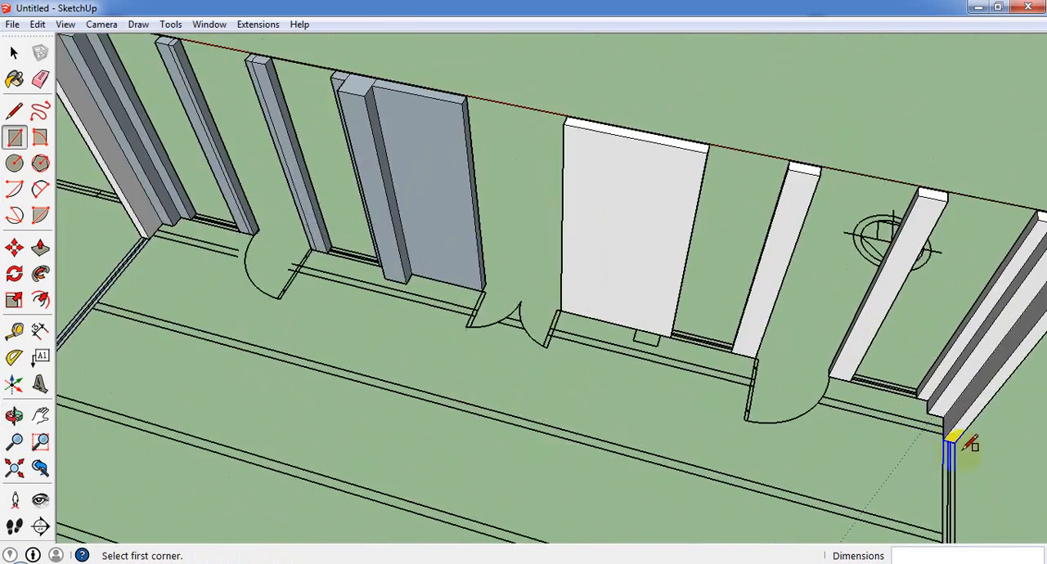
{"action": "scroll", "coordinate": [561, 304], "scroll_direction": "down", "scroll_amount": 8}
{"action": "middle_click_drag", "start_coordinate": [888, 456], "coordinate": [196, 360]}
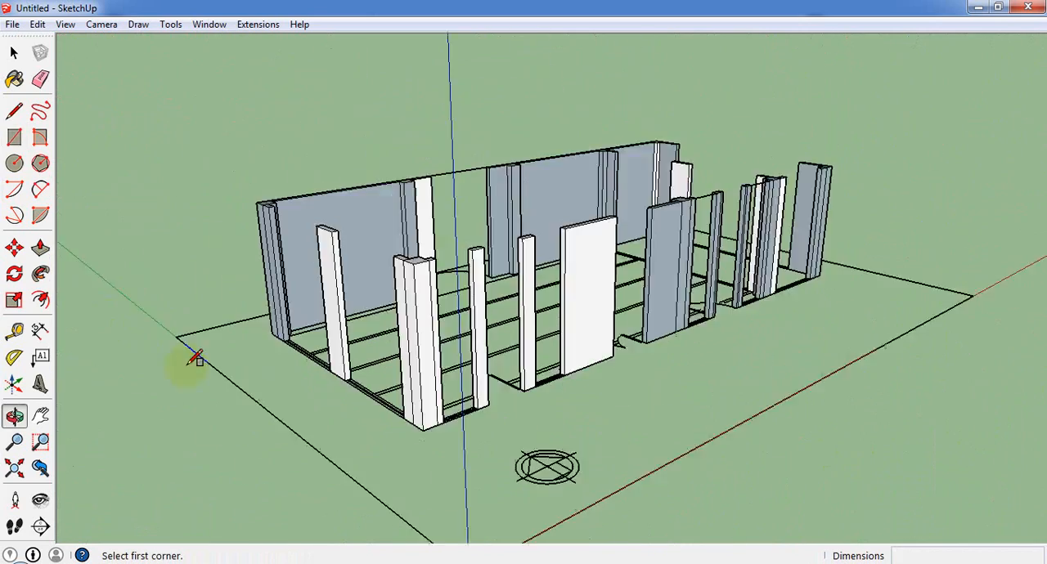
{"action": "scroll", "coordinate": [383, 378], "scroll_direction": "up", "scroll_amount": 3}
{"action": "scroll", "coordinate": [369, 358], "scroll_direction": "up", "scroll_amount": 4}
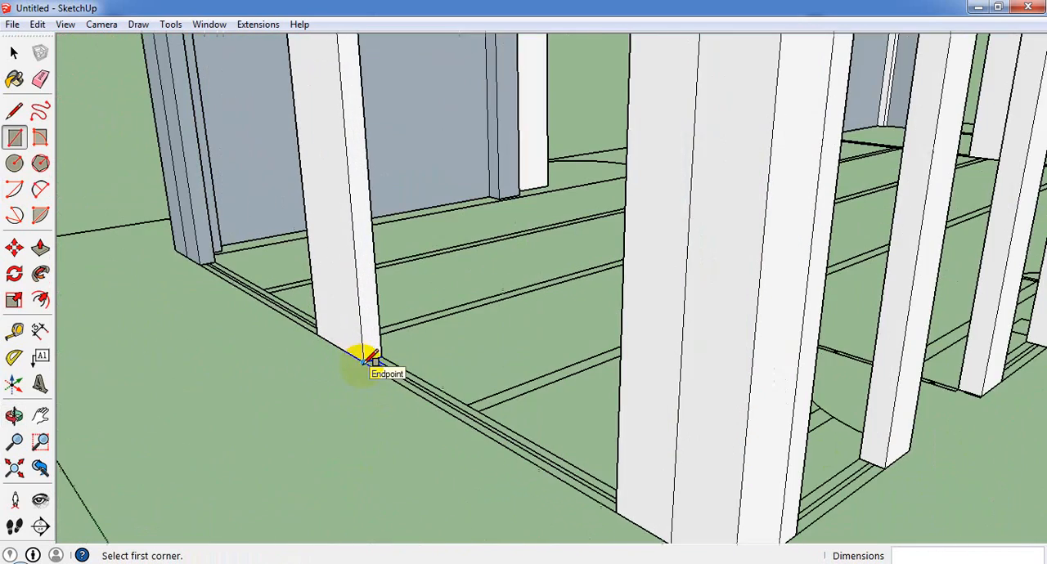
{"action": "left_click", "coordinate": [362, 366]}
{"action": "middle_click_drag", "start_coordinate": [500, 415], "coordinate": [786, 458]}
{"action": "scroll", "coordinate": [661, 456], "scroll_direction": "down", "scroll_amount": 2}
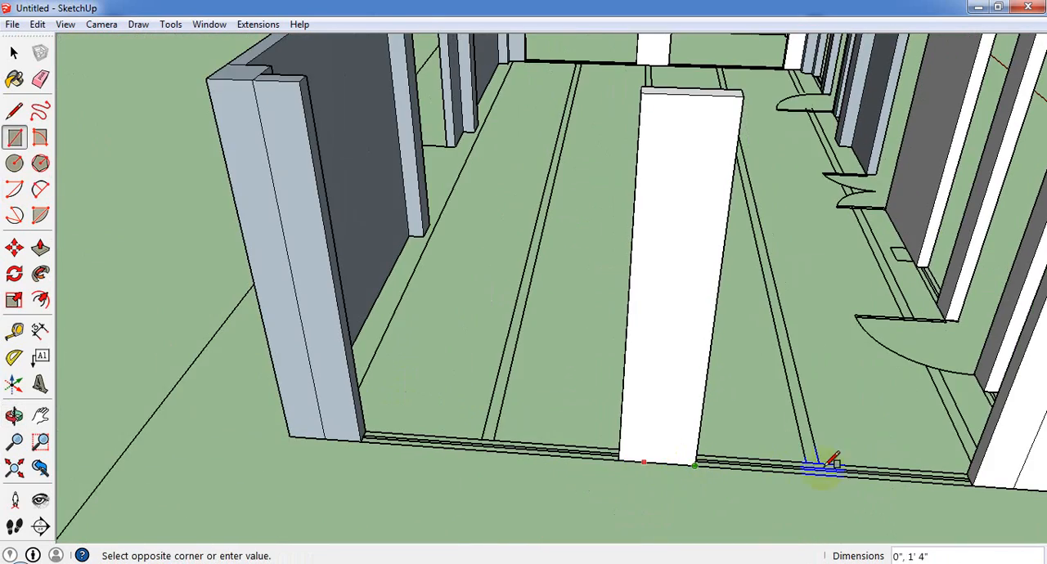
{"action": "scroll", "coordinate": [948, 485], "scroll_direction": "up", "scroll_amount": 2}
{"action": "left_click", "coordinate": [988, 473]}
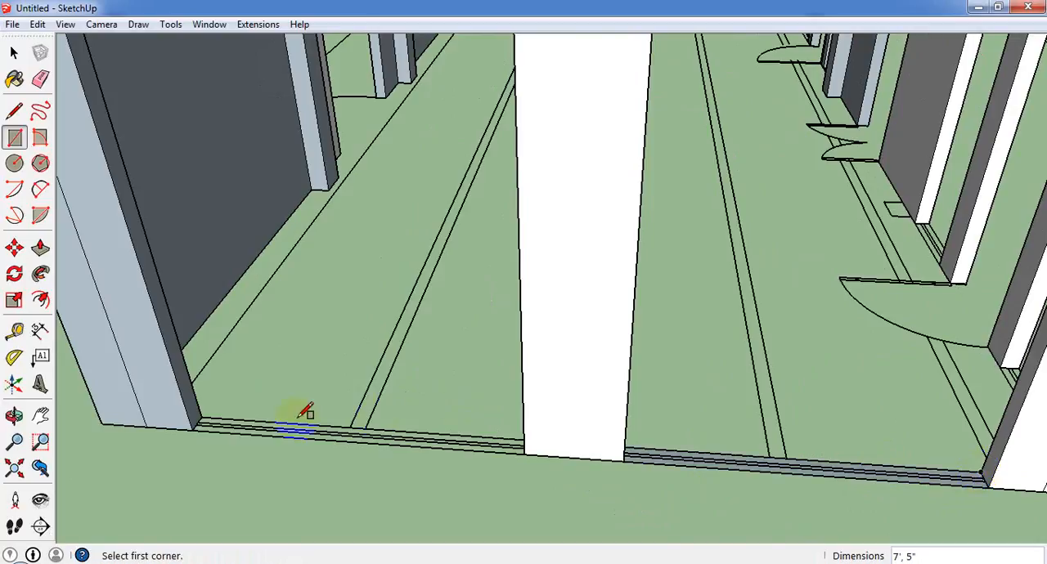
{"action": "left_click", "coordinate": [524, 446]}
Draw a 2' 6" by 5" floor-level rectangle across the front wall's window opening between the corner column and the first narrow pier.
{"action": "scroll", "coordinate": [479, 454], "scroll_direction": "down", "scroll_amount": 6}
{"action": "middle_click_drag", "start_coordinate": [526, 310], "coordinate": [450, 197]}
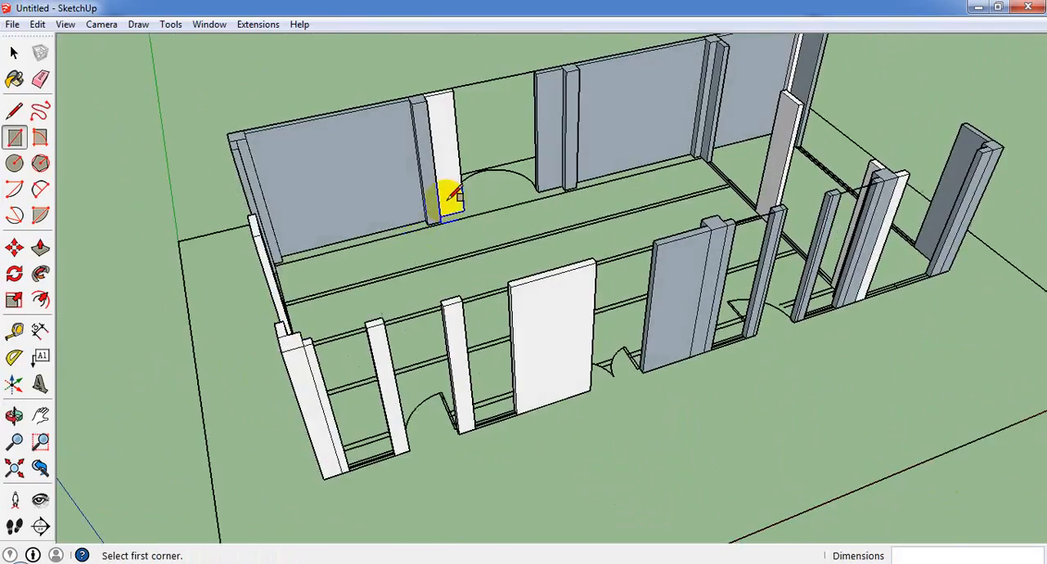
{"action": "middle_click_drag", "start_coordinate": [411, 478], "coordinate": [376, 461]}
{"action": "scroll", "coordinate": [366, 449], "scroll_direction": "up", "scroll_amount": 4}
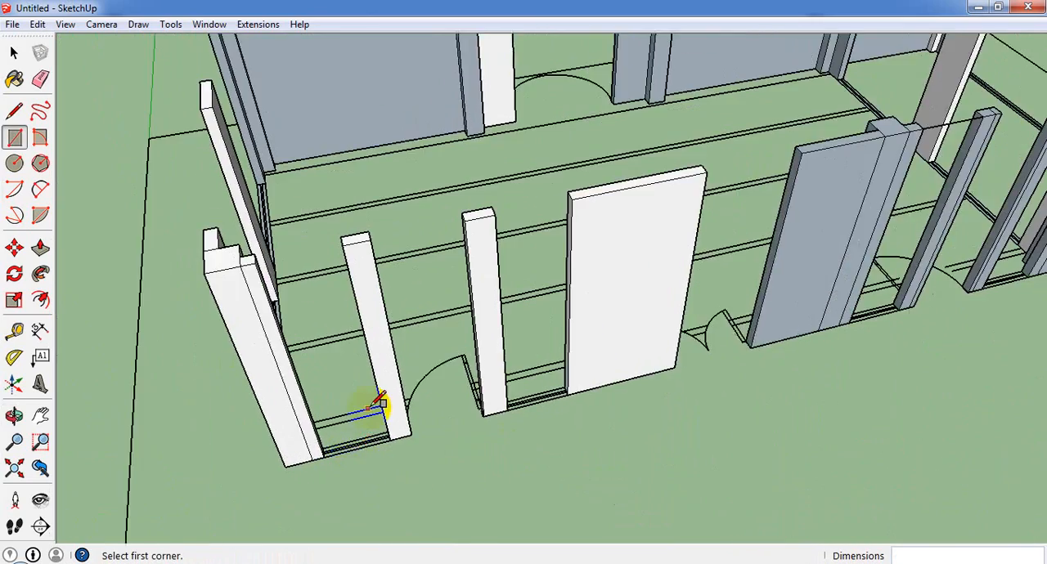
{"action": "scroll", "coordinate": [379, 407], "scroll_direction": "down", "scroll_amount": 5}
{"action": "scroll", "coordinate": [343, 423], "scroll_direction": "up", "scroll_amount": 5}
{"action": "scroll", "coordinate": [400, 429], "scroll_direction": "down", "scroll_amount": 5}
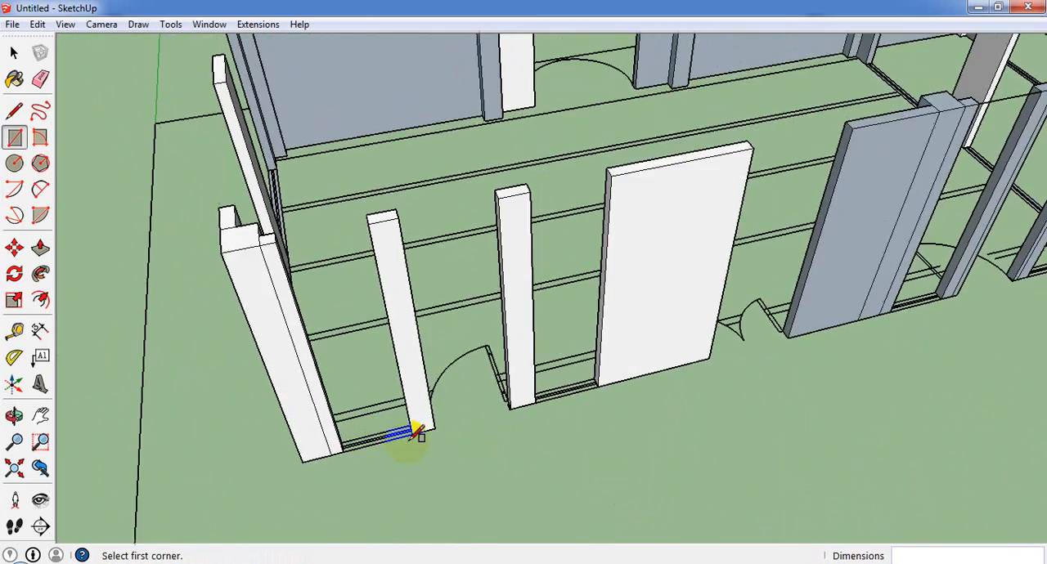
{"action": "scroll", "coordinate": [381, 434], "scroll_direction": "up", "scroll_amount": 6}
{"action": "scroll", "coordinate": [381, 447], "scroll_direction": "down", "scroll_amount": 5}
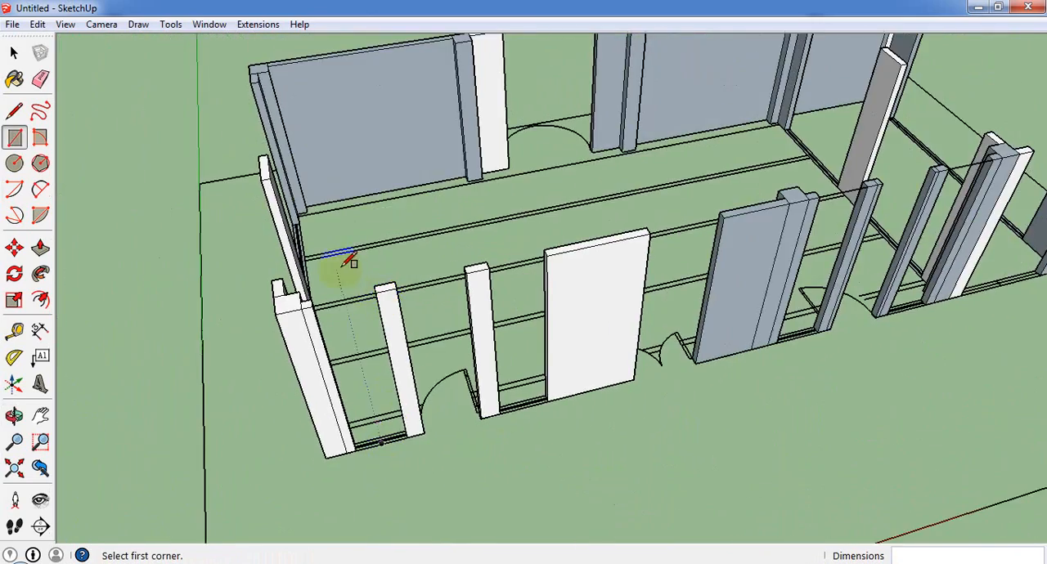
{"action": "scroll", "coordinate": [344, 263], "scroll_direction": "down", "scroll_amount": 2}
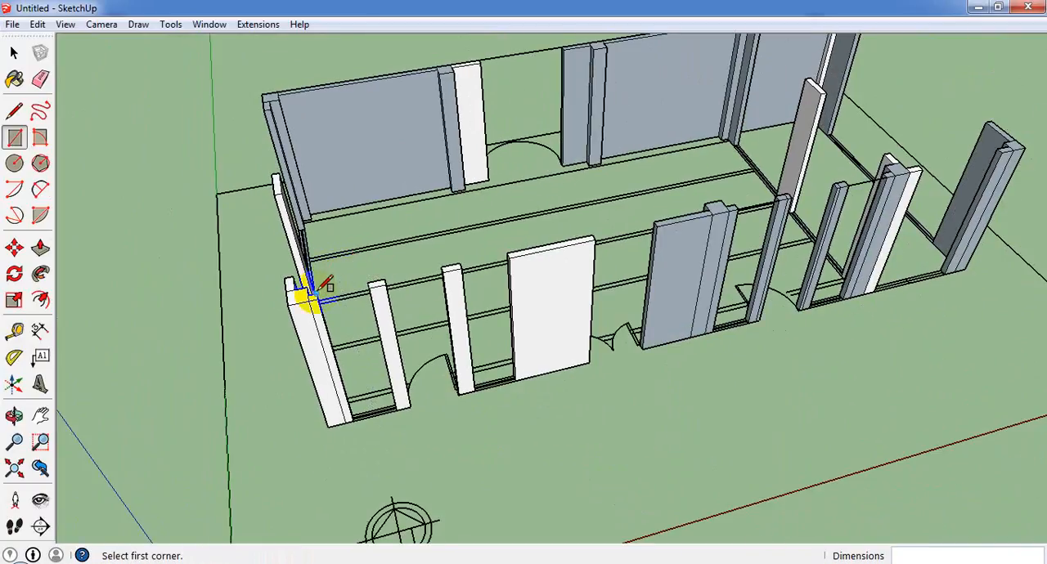
{"action": "scroll", "coordinate": [348, 433], "scroll_direction": "up", "scroll_amount": 7}
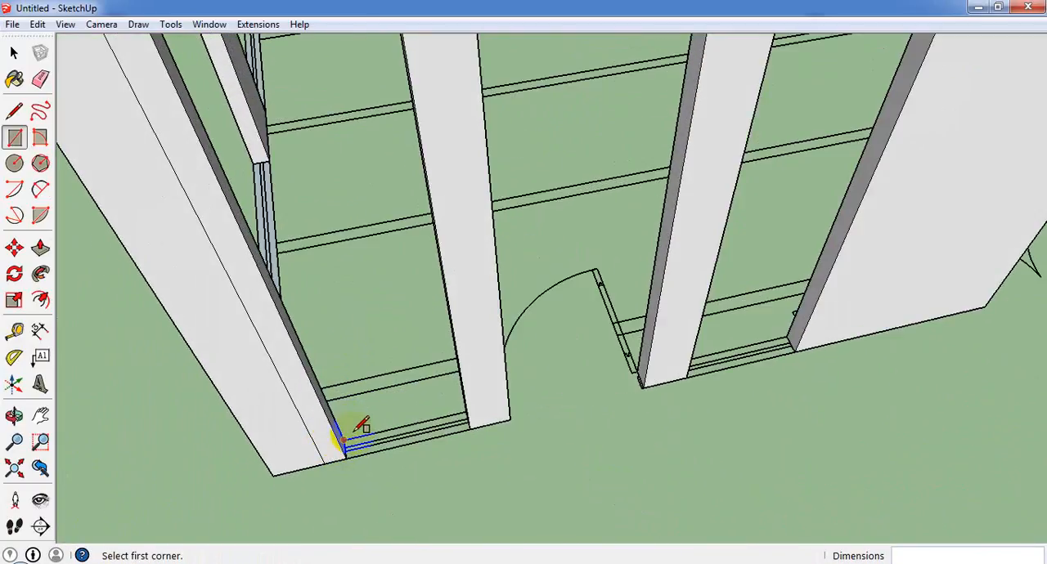
{"action": "left_click", "coordinate": [345, 439]}
{"action": "left_click", "coordinate": [460, 431]}
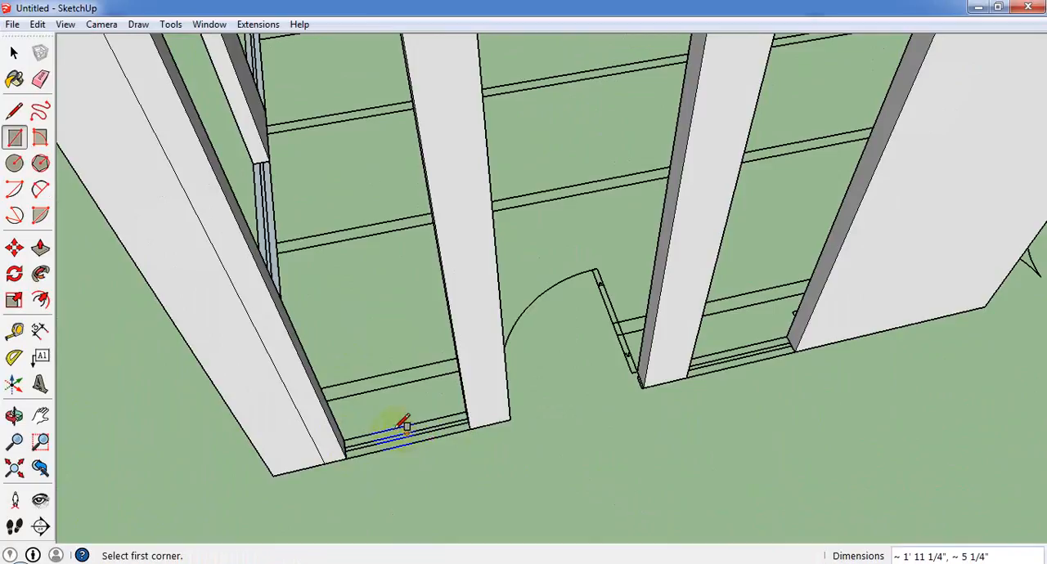
{"action": "left_click", "coordinate": [477, 423]}
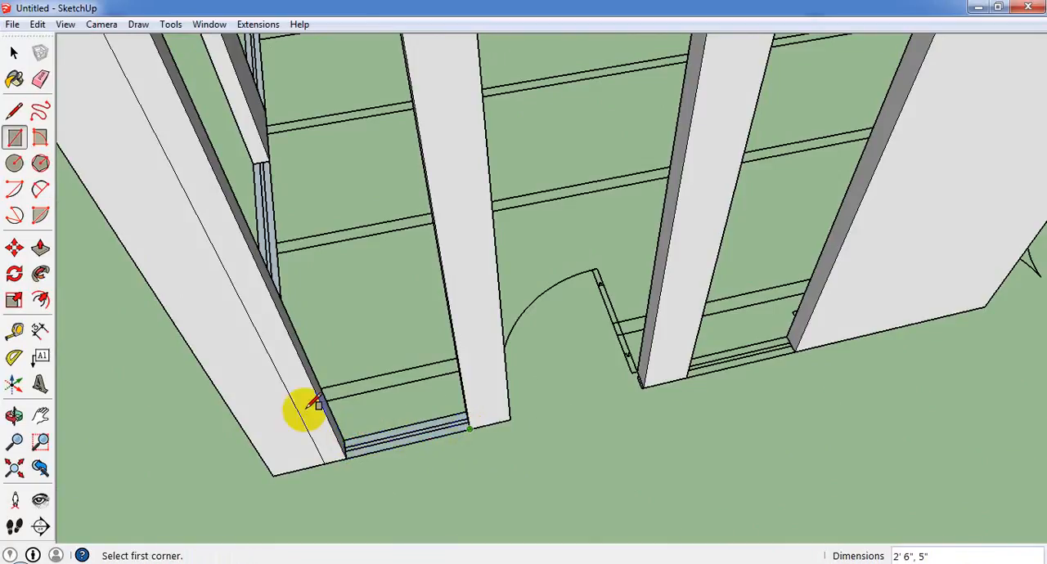
Draw a floor-level rectangle across the front wall's opening between the wide grey wall section's column and the neighbouring narrow pier.
{"action": "scroll", "coordinate": [182, 363], "scroll_direction": "down", "scroll_amount": 6}
{"action": "scroll", "coordinate": [554, 385], "scroll_direction": "up", "scroll_amount": 8}
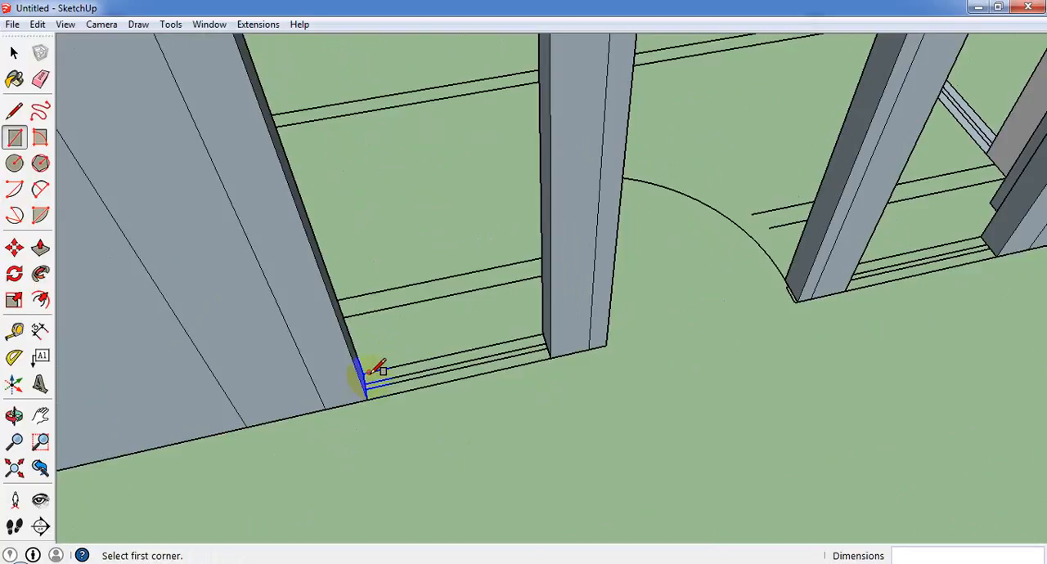
{"action": "left_click", "coordinate": [559, 352]}
{"action": "scroll", "coordinate": [523, 352], "scroll_direction": "down", "scroll_amount": 10}
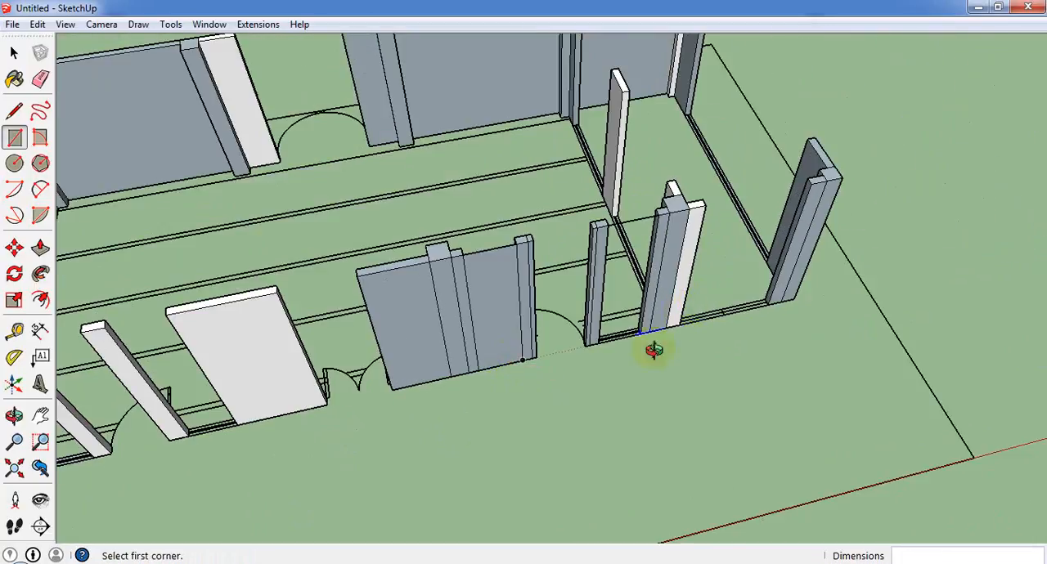
Erase the vertical face filling the opening beside the wide grey wall section, along with its top edge.
{"action": "left_click", "coordinate": [13, 50]}
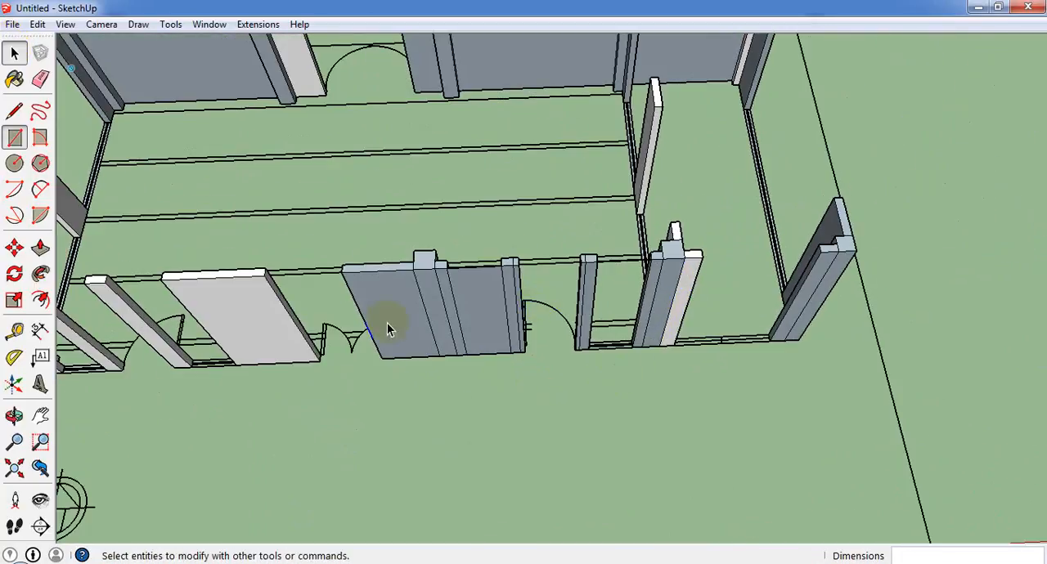
{"action": "right_click", "coordinate": [476, 308]}
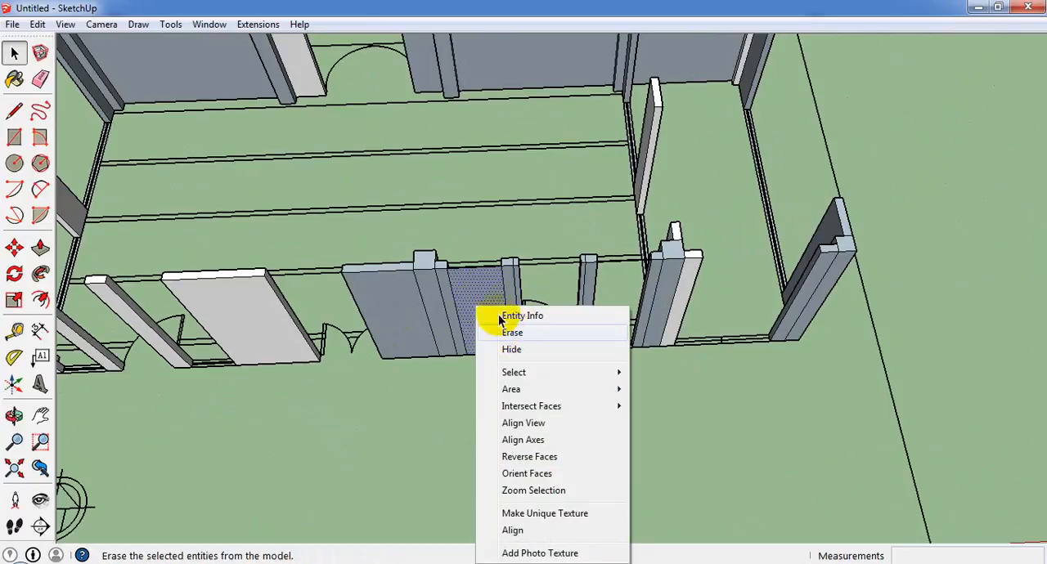
{"action": "left_click", "coordinate": [495, 331]}
{"action": "right_click", "coordinate": [483, 270]}
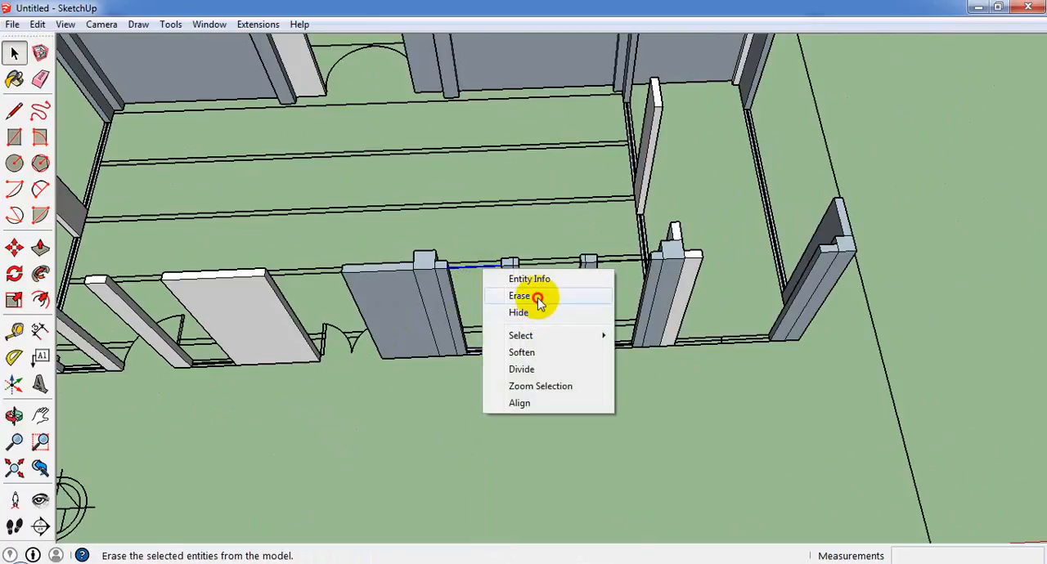
{"action": "left_click", "coordinate": [538, 300]}
Draw a floor-level rectangle across the front wall's opening between the narrow pier past the single door and the partition column.
{"action": "scroll", "coordinate": [667, 357], "scroll_direction": "up", "scroll_amount": 3}
{"action": "left_click", "coordinate": [18, 141]}
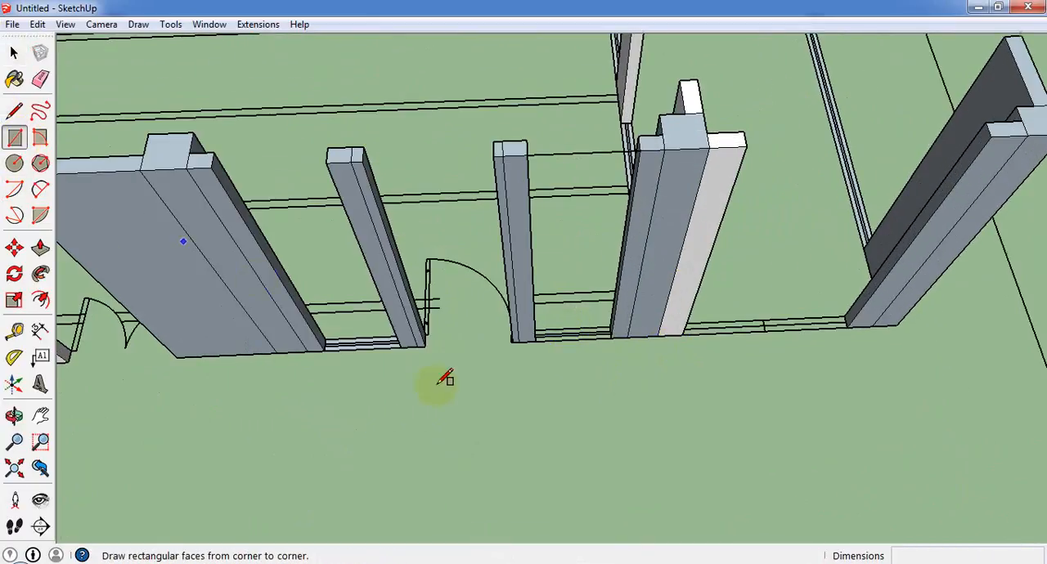
{"action": "scroll", "coordinate": [470, 376], "scroll_direction": "up", "scroll_amount": 2}
{"action": "scroll", "coordinate": [601, 323], "scroll_direction": "up", "scroll_amount": 2}
{"action": "middle_click_drag", "start_coordinate": [568, 349], "coordinate": [508, 357]}
{"action": "scroll", "coordinate": [556, 330], "scroll_direction": "up", "scroll_amount": 1}
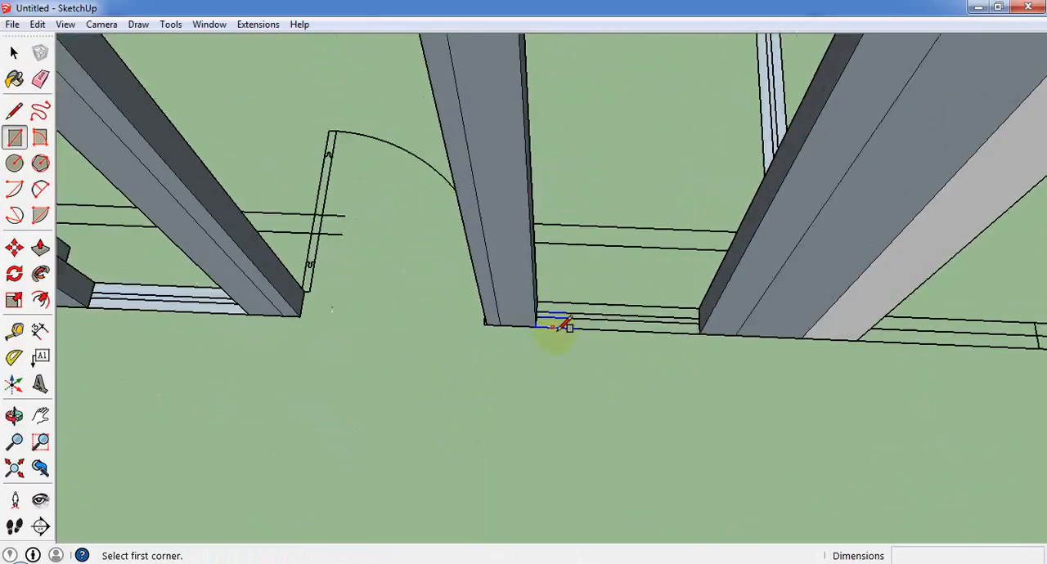
{"action": "middle_click_drag", "start_coordinate": [563, 326], "coordinate": [547, 283]}
{"action": "scroll", "coordinate": [540, 283], "scroll_direction": "up", "scroll_amount": 1}
{"action": "left_click", "coordinate": [528, 288]}
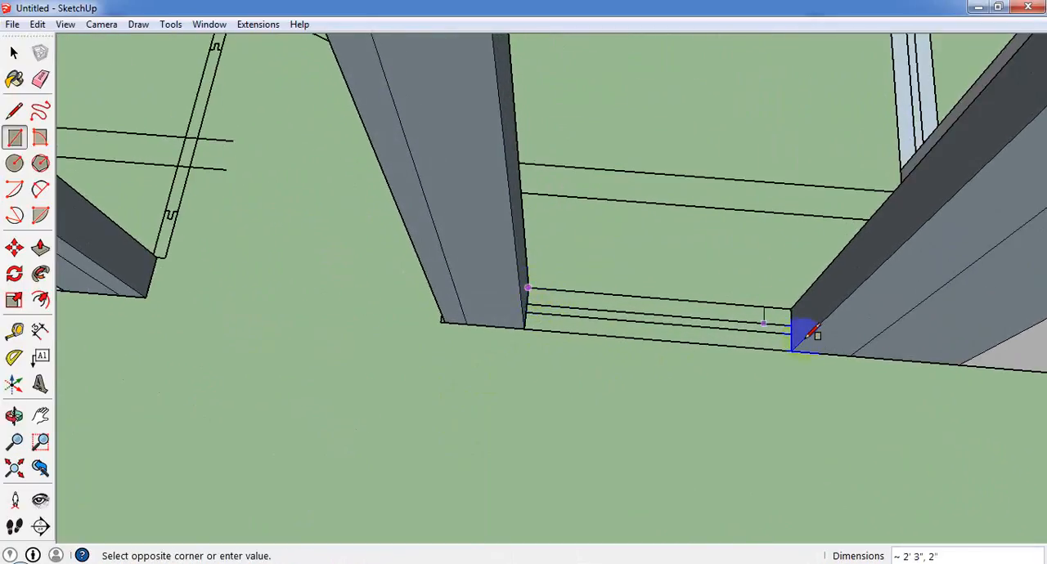
{"action": "left_click", "coordinate": [793, 350]}
Erase the top edge spanning the opening beside the partition column to remove the vertical face below it.
{"action": "scroll", "coordinate": [764, 339], "scroll_direction": "down", "scroll_amount": 2}
{"action": "scroll", "coordinate": [454, 249], "scroll_direction": "down", "scroll_amount": 3}
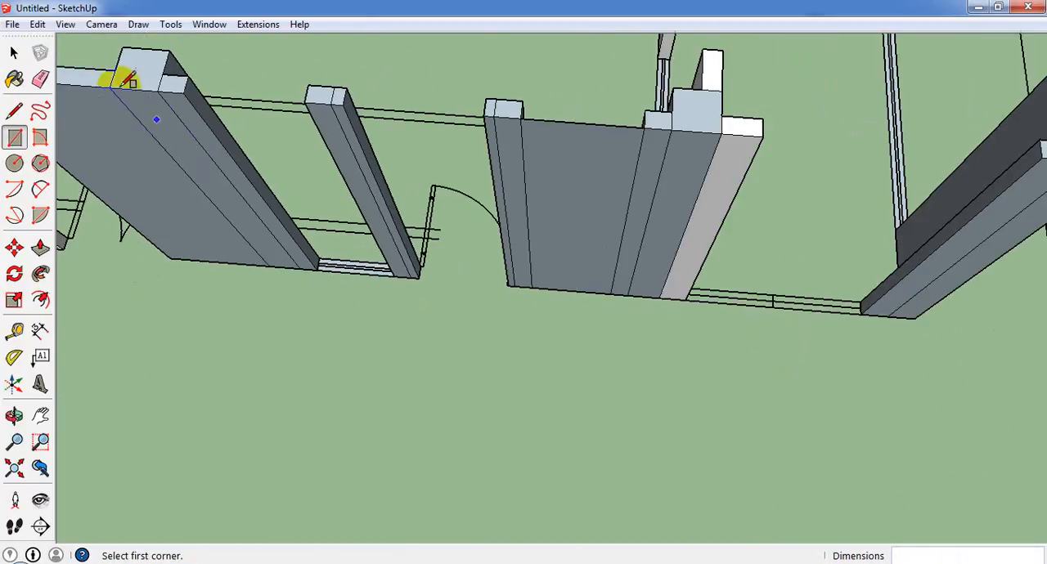
{"action": "left_click", "coordinate": [41, 81]}
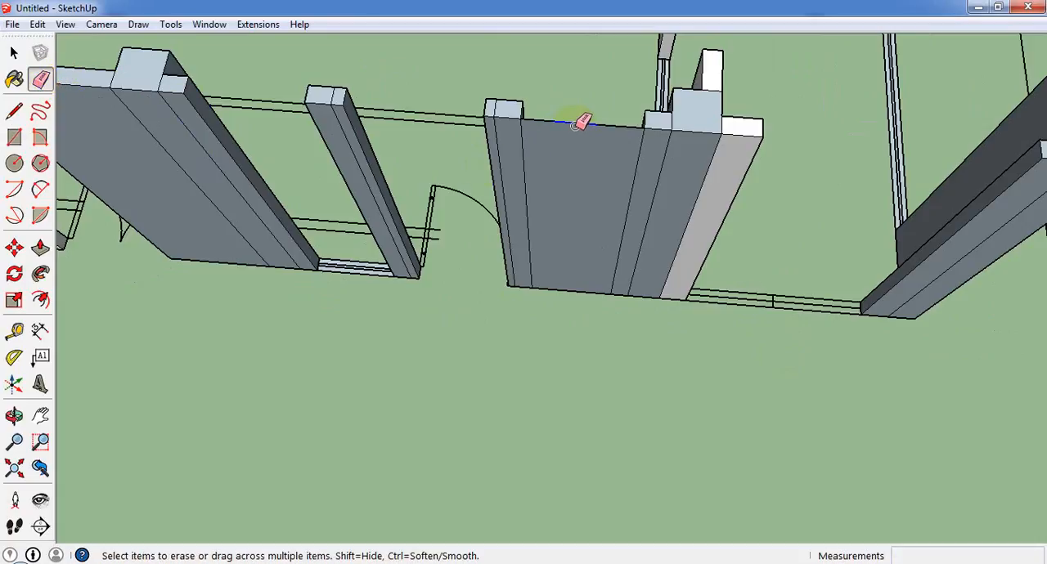
{"action": "left_click", "coordinate": [581, 121]}
{"action": "scroll", "coordinate": [564, 180], "scroll_direction": "down", "scroll_amount": 4}
{"action": "left_click", "coordinate": [14, 54]}
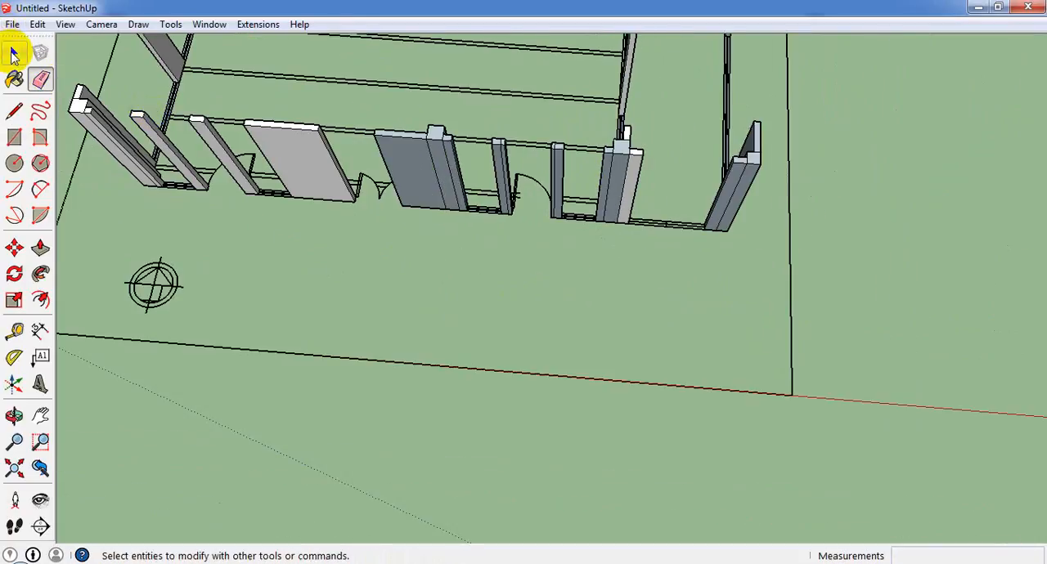
{"action": "left_click", "coordinate": [13, 55]}
Draw 7' by 5" rectangles at wall-top level across both end wall openings beside the middle piece.
{"action": "scroll", "coordinate": [564, 213], "scroll_direction": "down", "scroll_amount": 5}
{"action": "scroll", "coordinate": [409, 86], "scroll_direction": "up", "scroll_amount": 4}
{"action": "middle_click_drag", "start_coordinate": [394, 187], "coordinate": [388, 267]}
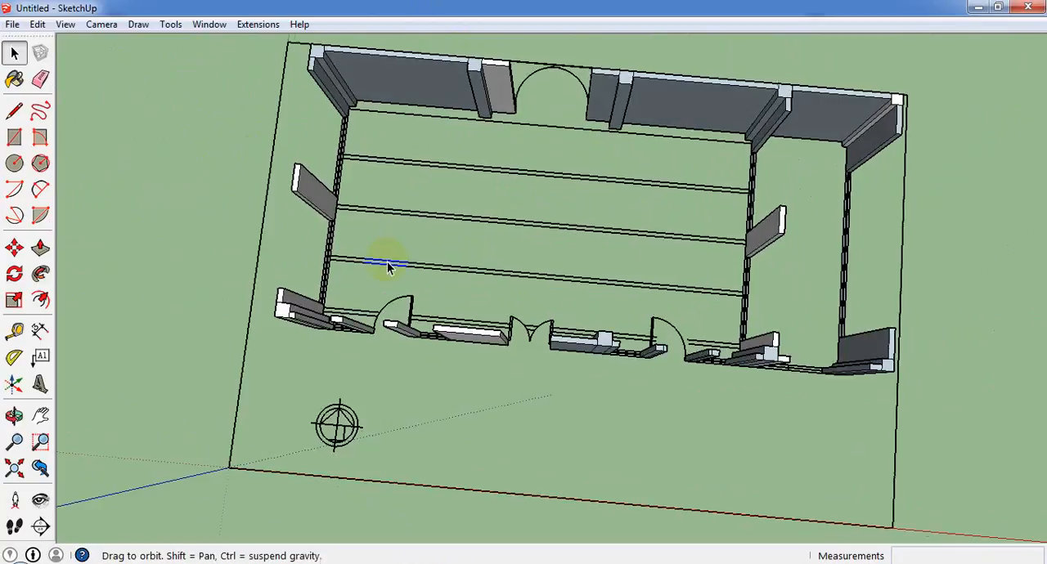
{"action": "scroll", "coordinate": [436, 221], "scroll_direction": "down", "scroll_amount": 4}
{"action": "scroll", "coordinate": [423, 140], "scroll_direction": "up", "scroll_amount": 2}
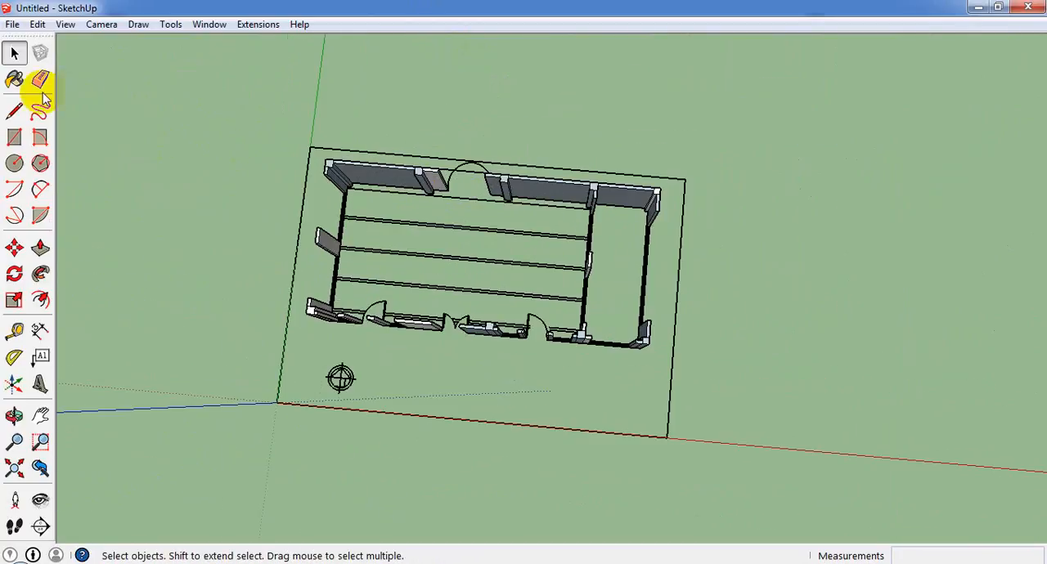
{"action": "left_click", "coordinate": [25, 138]}
{"action": "scroll", "coordinate": [362, 171], "scroll_direction": "up", "scroll_amount": 3}
{"action": "middle_click_drag", "start_coordinate": [362, 171], "coordinate": [526, 381]}
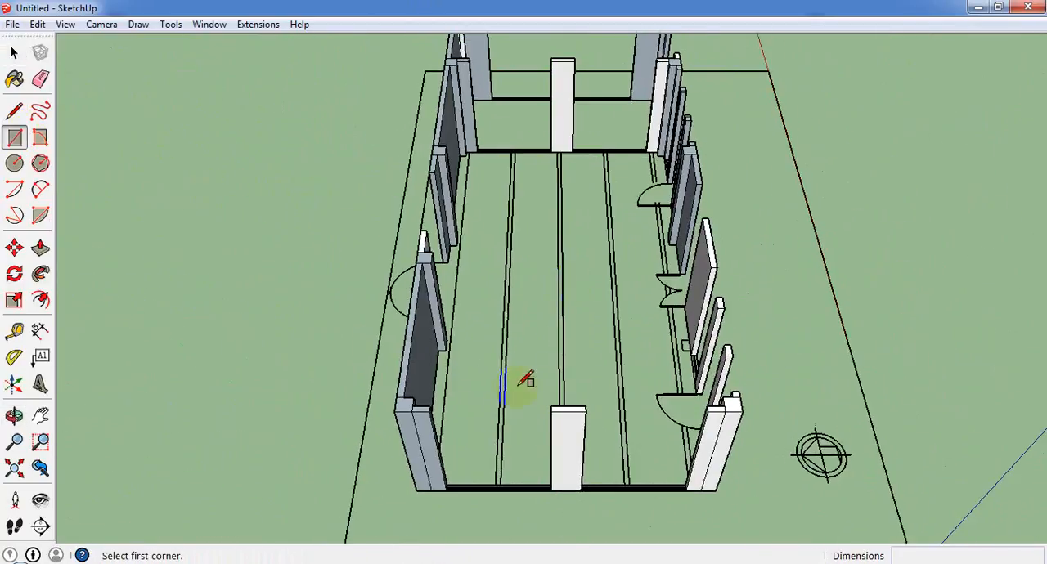
{"action": "scroll", "coordinate": [397, 420], "scroll_direction": "up", "scroll_amount": 1}
{"action": "scroll", "coordinate": [420, 401], "scroll_direction": "up", "scroll_amount": 2}
{"action": "left_click", "coordinate": [427, 404]}
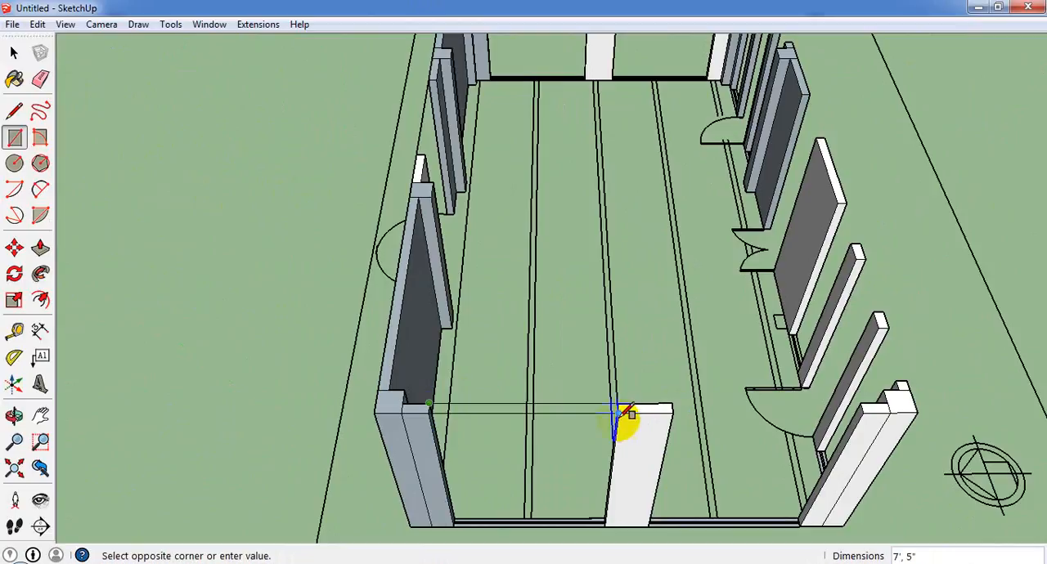
{"action": "left_click", "coordinate": [630, 403]}
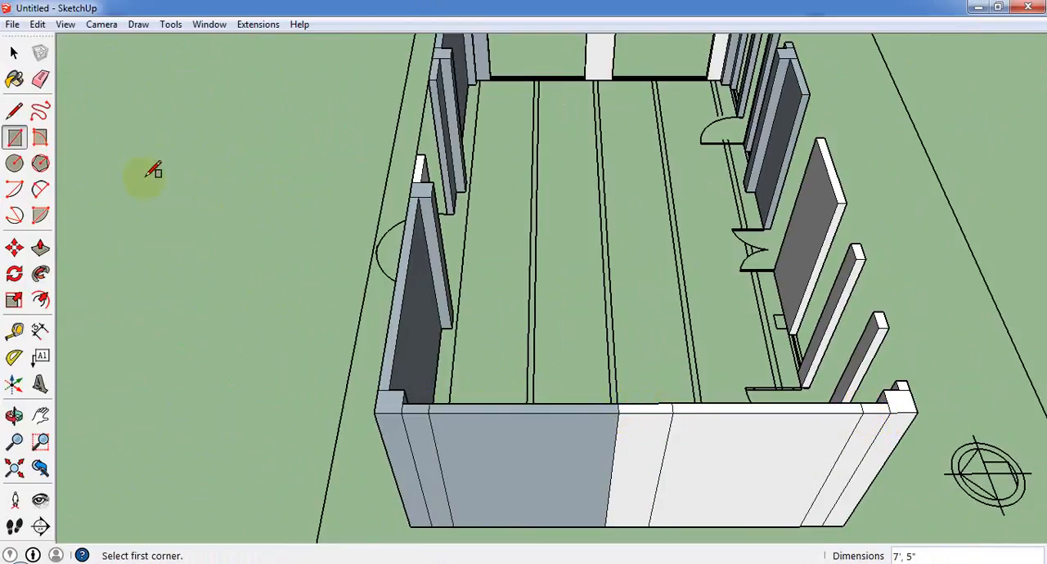
Erase the outer vertical faces covering both end wall openings beside the middle piece.
{"action": "left_click", "coordinate": [13, 52]}
{"action": "right_click", "coordinate": [570, 481]}
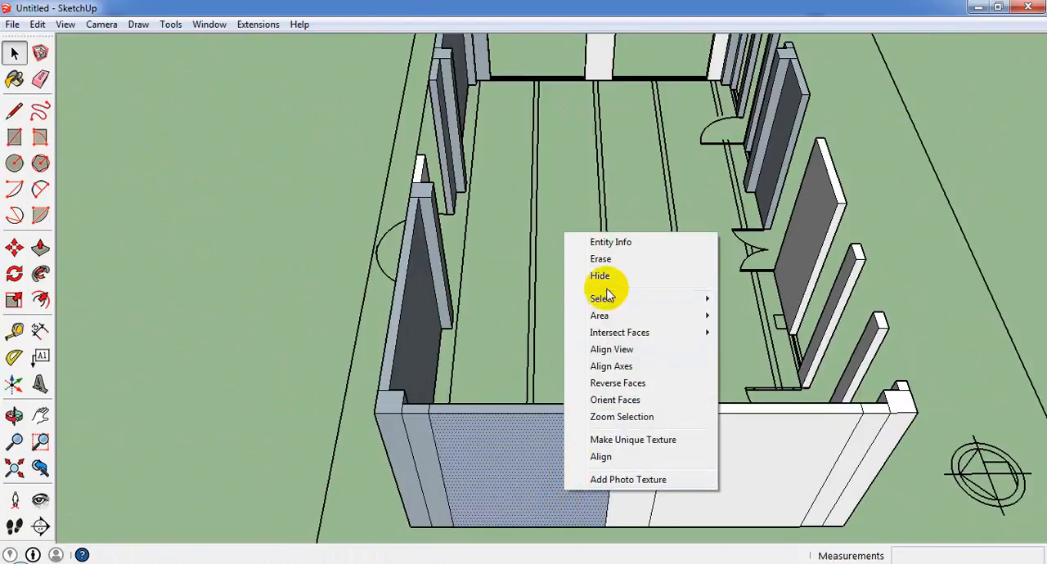
{"action": "left_click", "coordinate": [601, 260]}
{"action": "left_click", "coordinate": [749, 467]}
{"action": "right_click", "coordinate": [749, 466]}
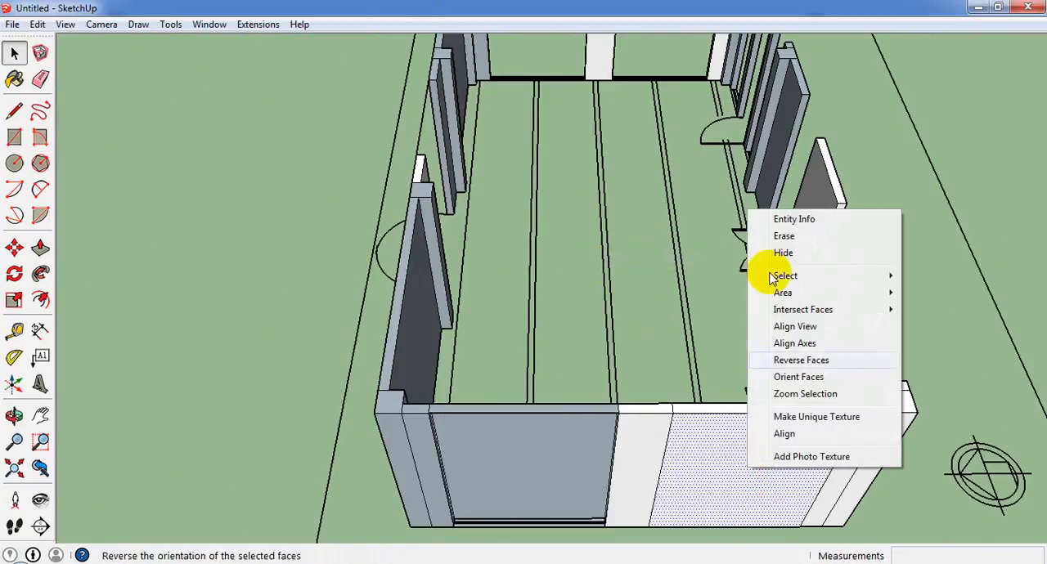
{"action": "left_click", "coordinate": [777, 228]}
Erase the inner vertical faces behind both end wall openings, leaving the strips across the wall tops.
{"action": "left_click", "coordinate": [570, 466]}
{"action": "right_click", "coordinate": [570, 466]}
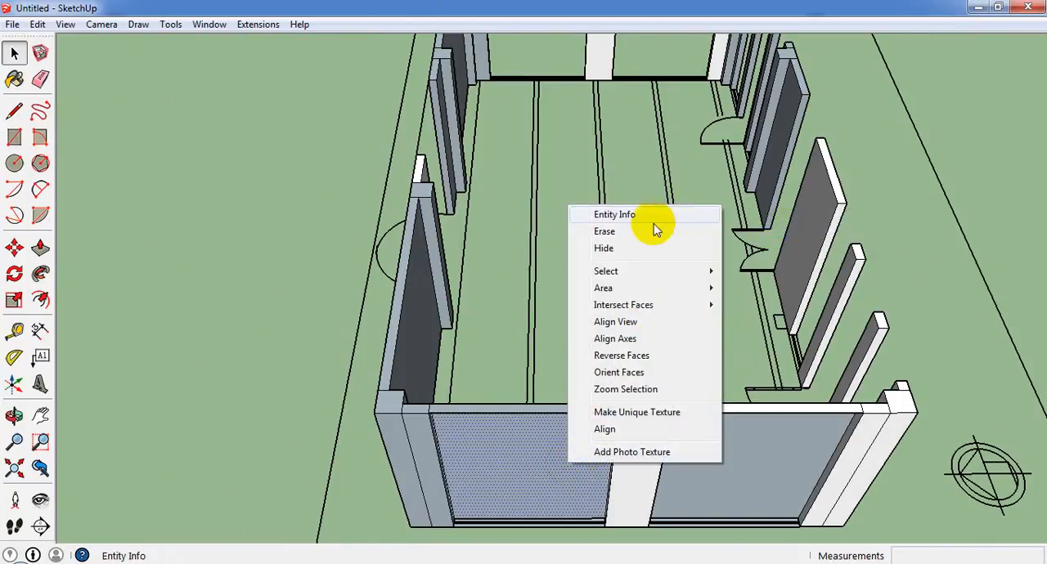
{"action": "left_click", "coordinate": [649, 234]}
{"action": "left_click", "coordinate": [771, 446]}
{"action": "right_click", "coordinate": [733, 447]}
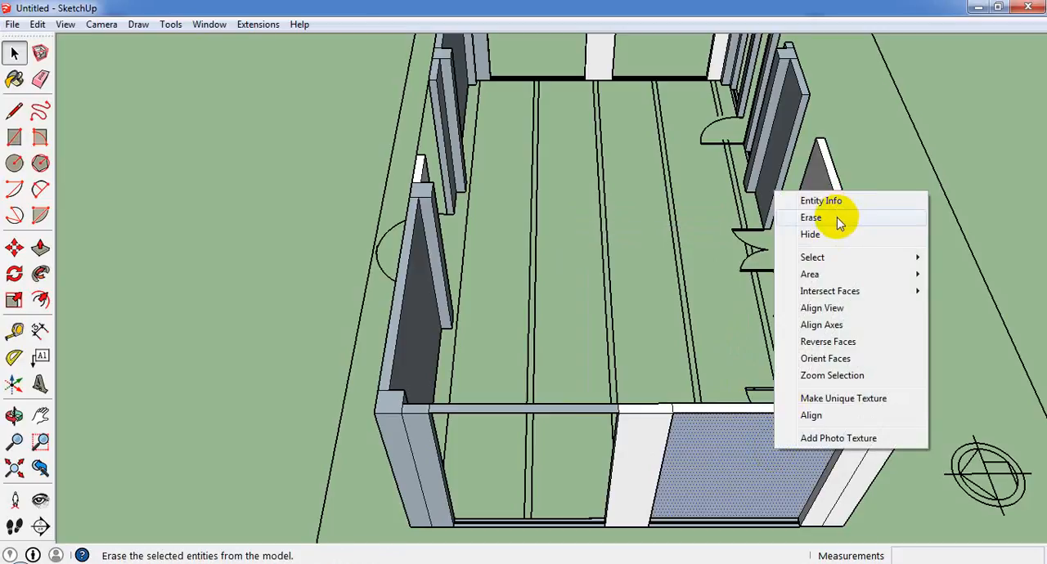
{"action": "left_click", "coordinate": [838, 219]}
{"action": "middle_click_drag", "start_coordinate": [847, 388], "coordinate": [199, 257]}
{"action": "scroll", "coordinate": [199, 257], "scroll_direction": "down", "scroll_amount": 2}
{"action": "middle_click_drag", "start_coordinate": [237, 286], "coordinate": [298, 389]}
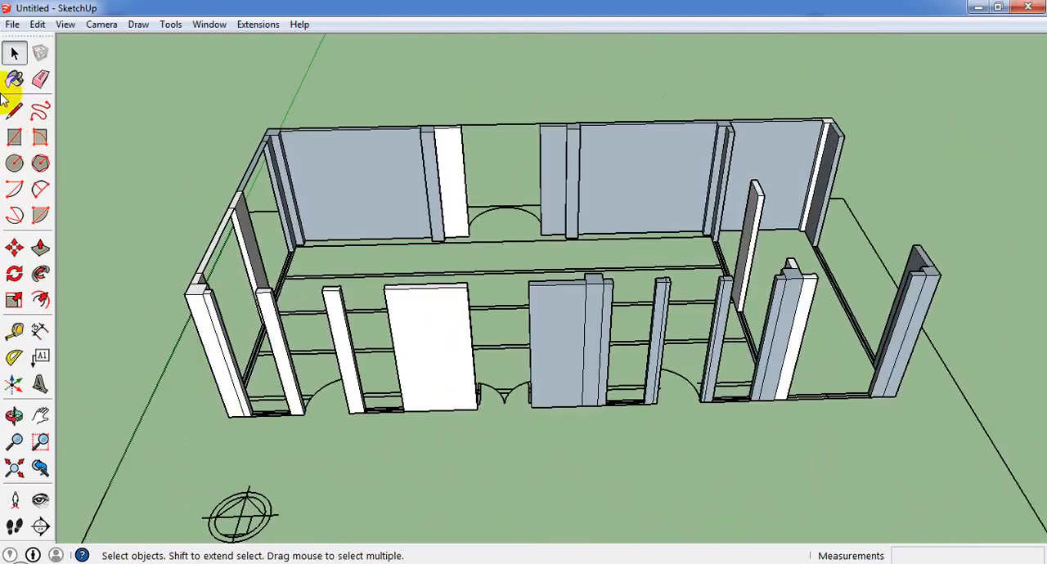
Draw a 2' 6" by 5" wall-top rectangle across the front opening beside the corner column and delete the vertical face below it.
{"action": "left_click", "coordinate": [13, 137]}
{"action": "scroll", "coordinate": [205, 297], "scroll_direction": "up", "scroll_amount": 4}
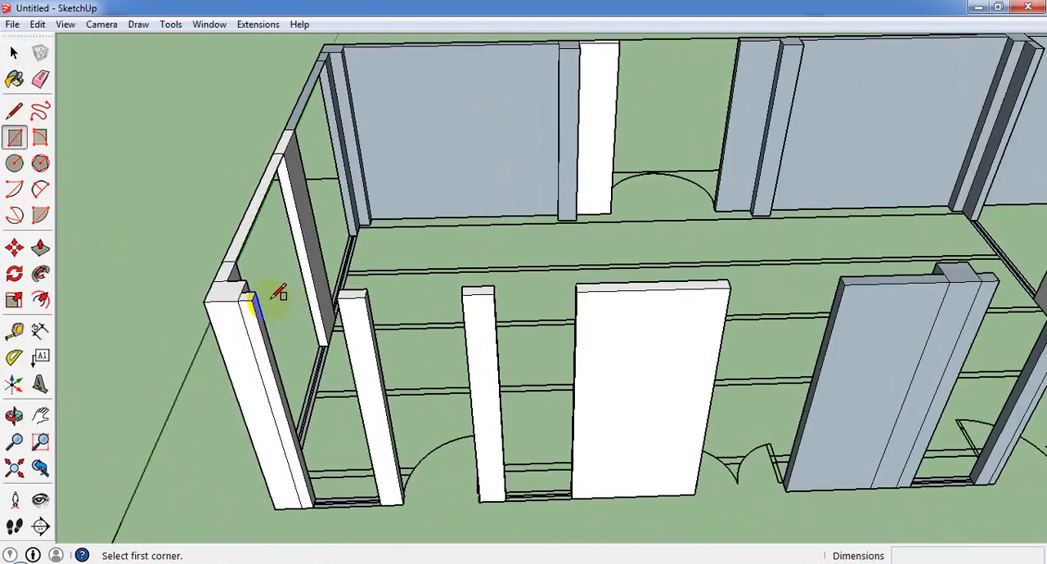
{"action": "left_click", "coordinate": [252, 294]}
{"action": "left_click", "coordinate": [389, 293]}
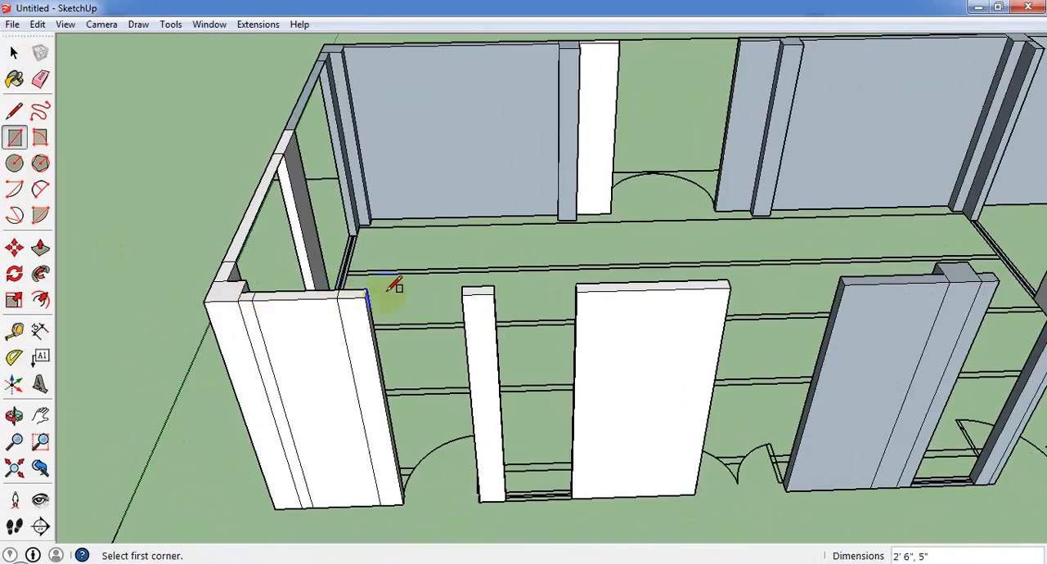
{"action": "left_click", "coordinate": [13, 53]}
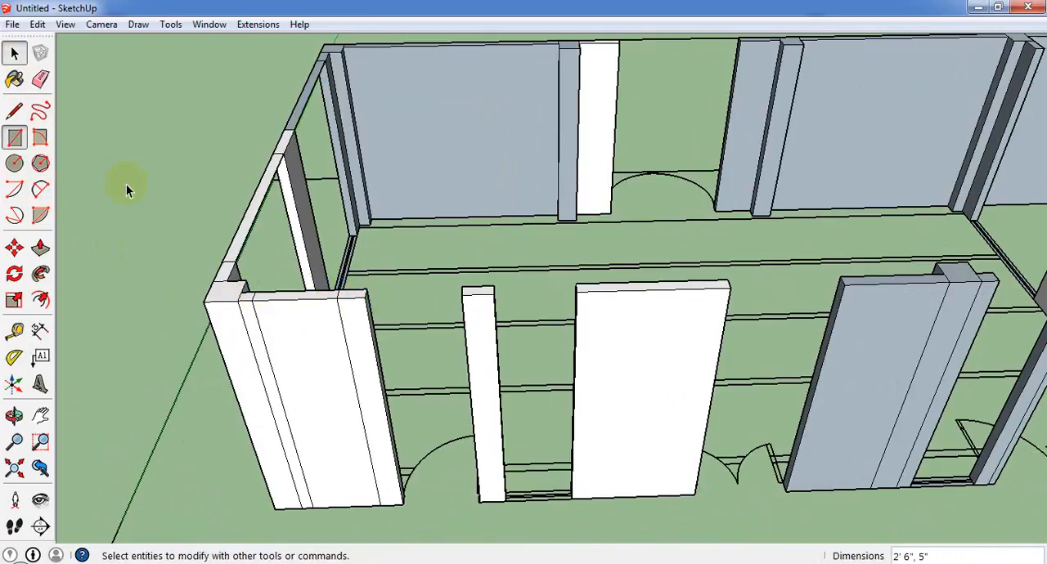
{"action": "left_click", "coordinate": [292, 388]}
{"action": "key", "text": "Delete"}
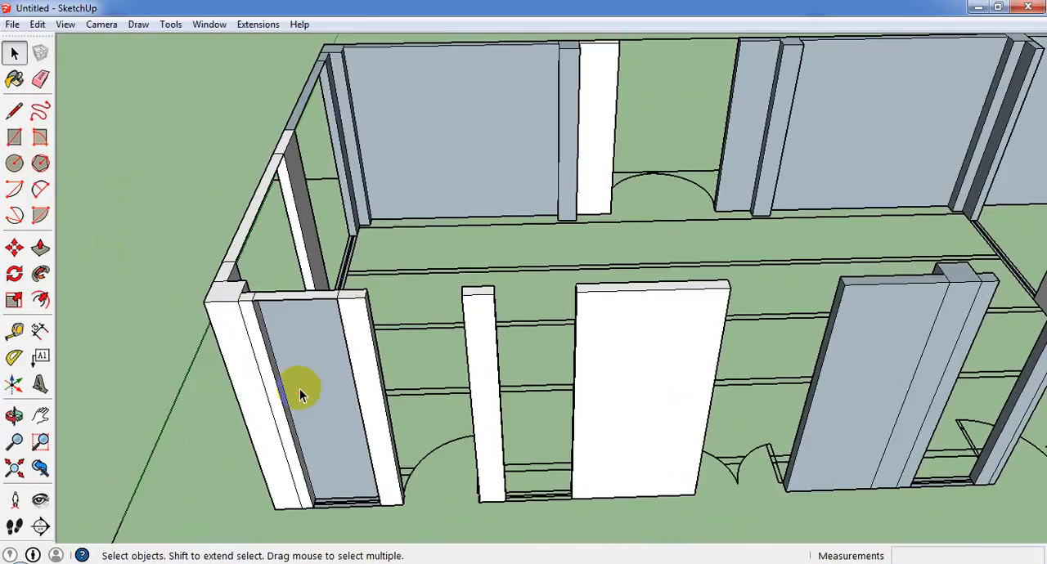
Draw 5" wide wall-top rectangles across the next three front openings, 2' 10 1/2" long between the narrow columns and 3' 6" long between the wide panels.
{"action": "left_click", "coordinate": [15, 136]}
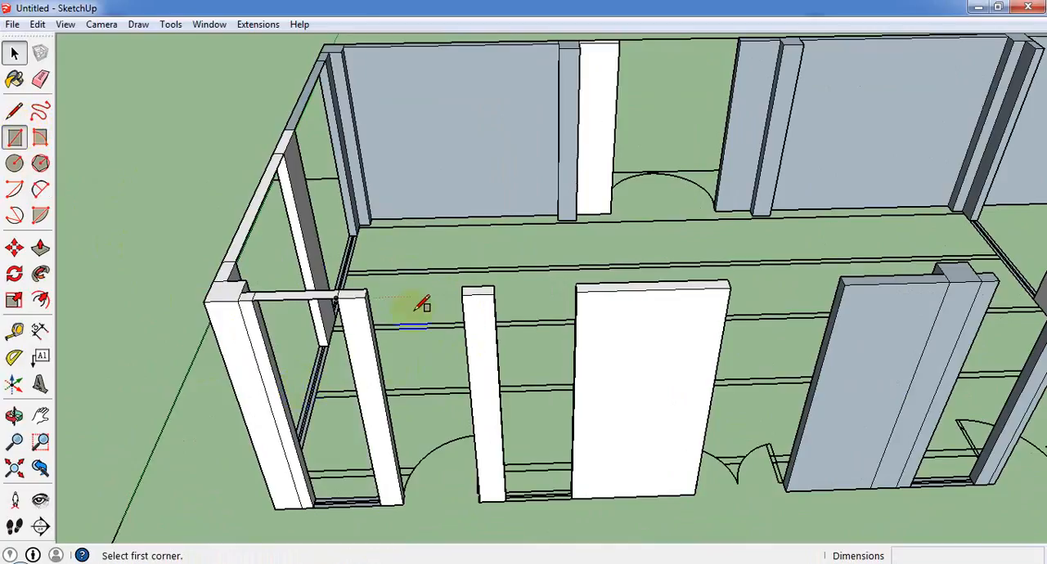
{"action": "left_click", "coordinate": [367, 292]}
{"action": "left_click", "coordinate": [474, 293]}
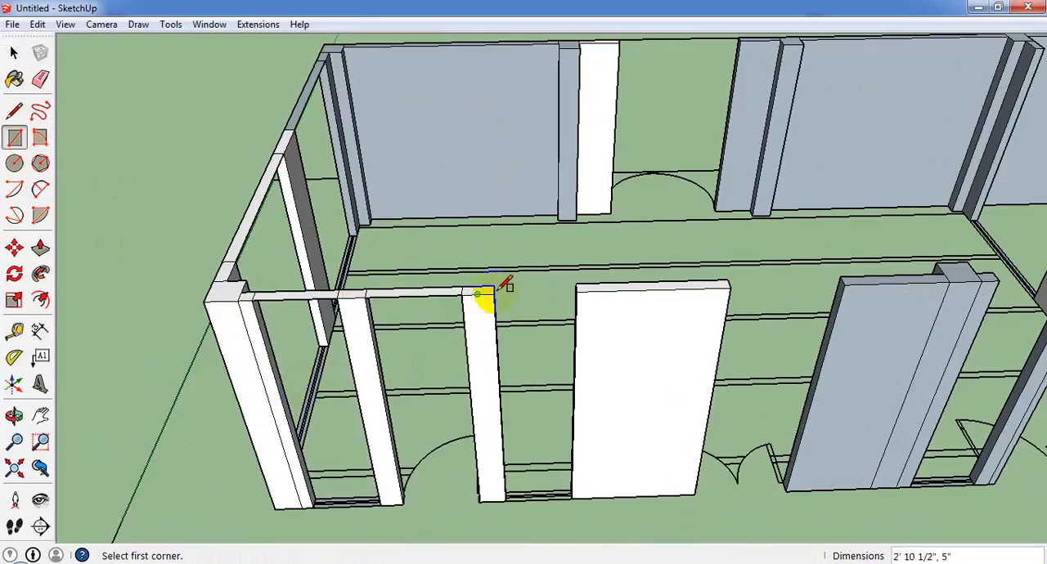
{"action": "left_click", "coordinate": [578, 290]}
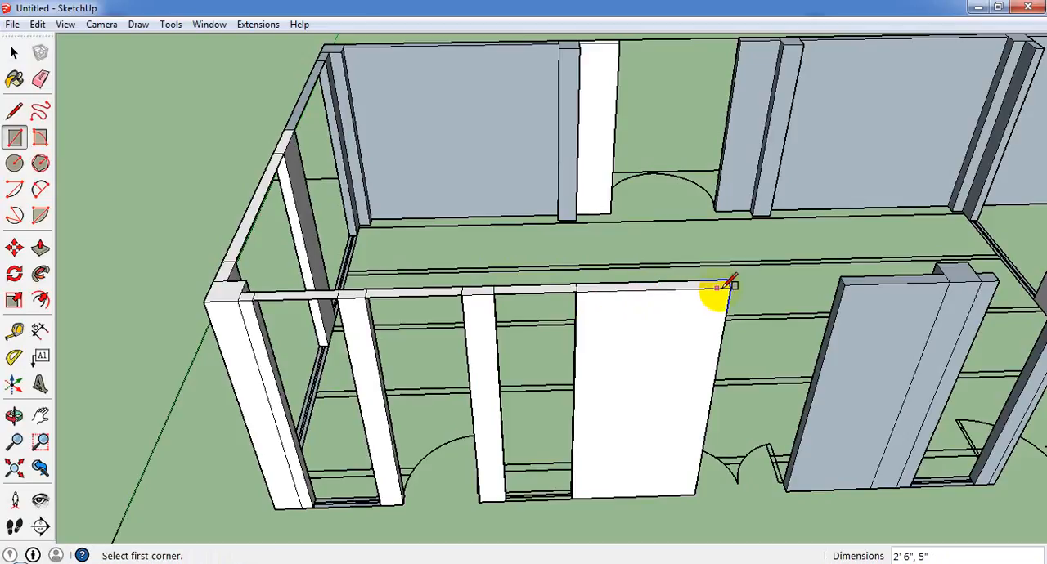
{"action": "left_click", "coordinate": [843, 286]}
Draw a 2' 6" by 5" wall-top rectangle across the opening beside the second wide panel and erase both vertical faces below it.
{"action": "scroll", "coordinate": [543, 322], "scroll_direction": "down", "scroll_amount": 3}
{"action": "scroll", "coordinate": [847, 289], "scroll_direction": "up", "scroll_amount": 3}
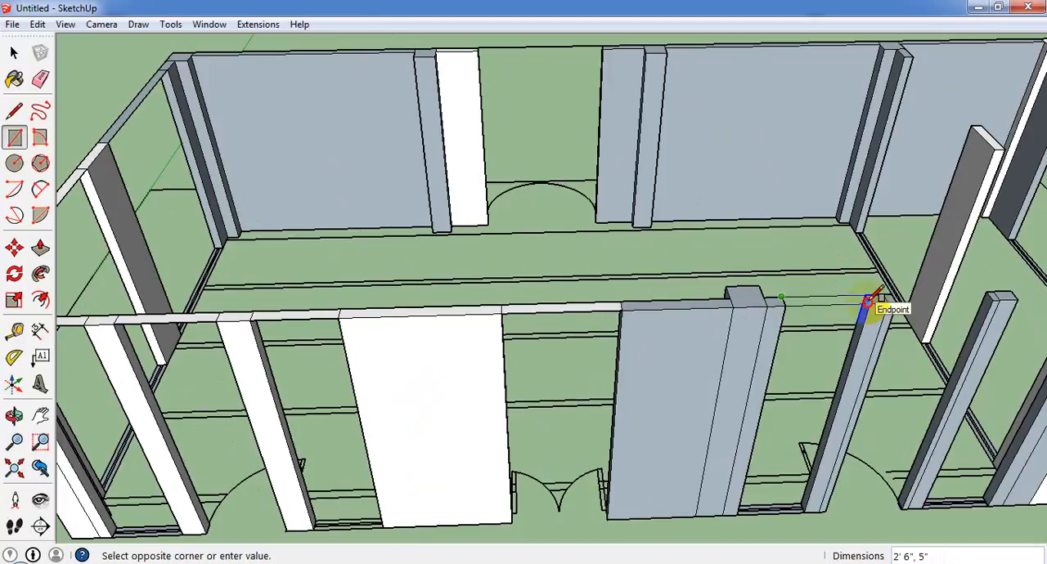
{"action": "left_click", "coordinate": [869, 303]}
{"action": "scroll", "coordinate": [834, 304], "scroll_direction": "down", "scroll_amount": 3}
{"action": "left_click", "coordinate": [14, 52]}
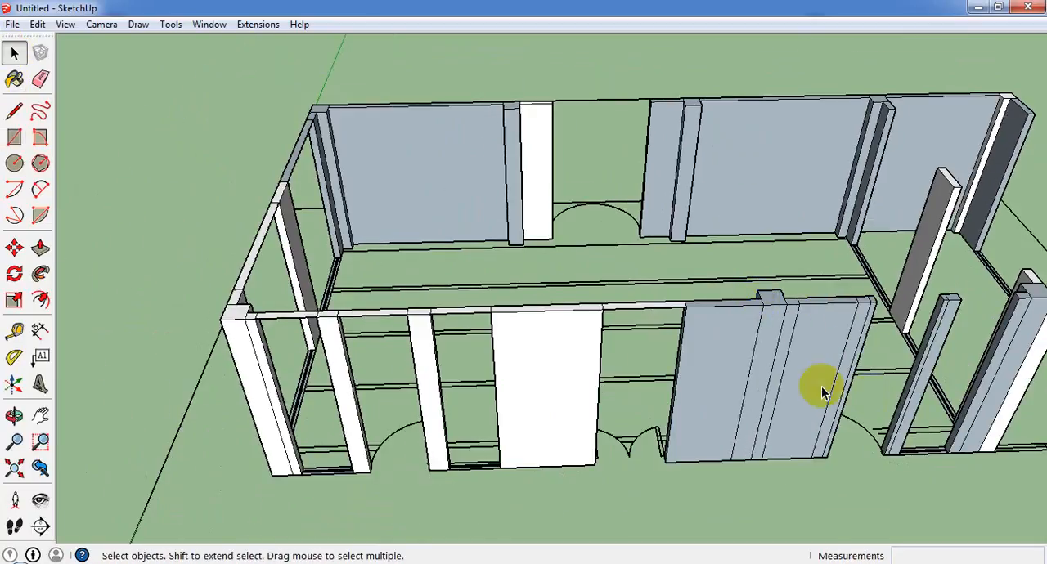
{"action": "left_click", "coordinate": [821, 386]}
{"action": "right_click", "coordinate": [803, 374]}
{"action": "left_click", "coordinate": [838, 162]}
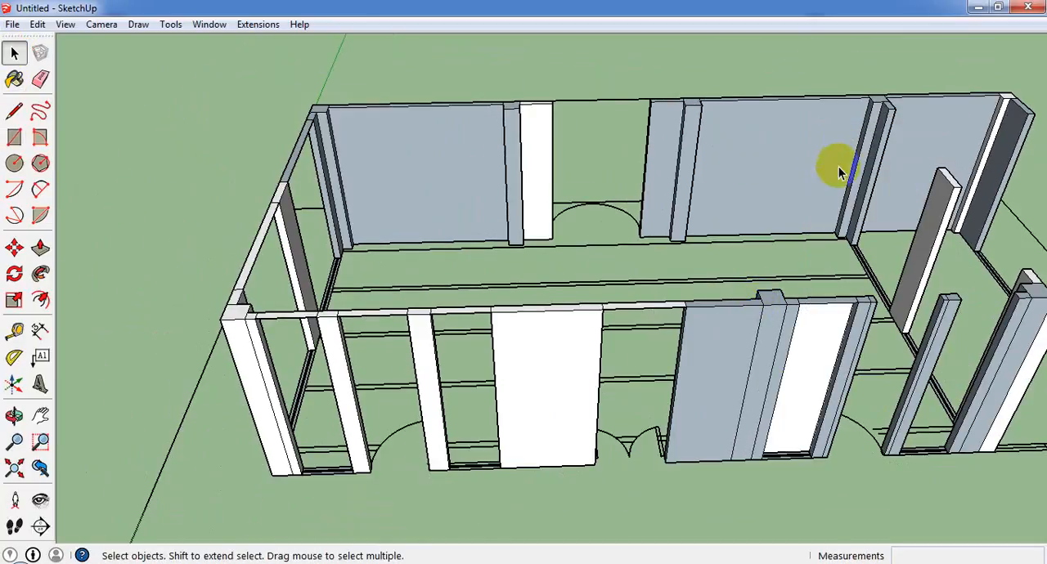
{"action": "right_click", "coordinate": [817, 360]}
{"action": "left_click", "coordinate": [843, 137]}
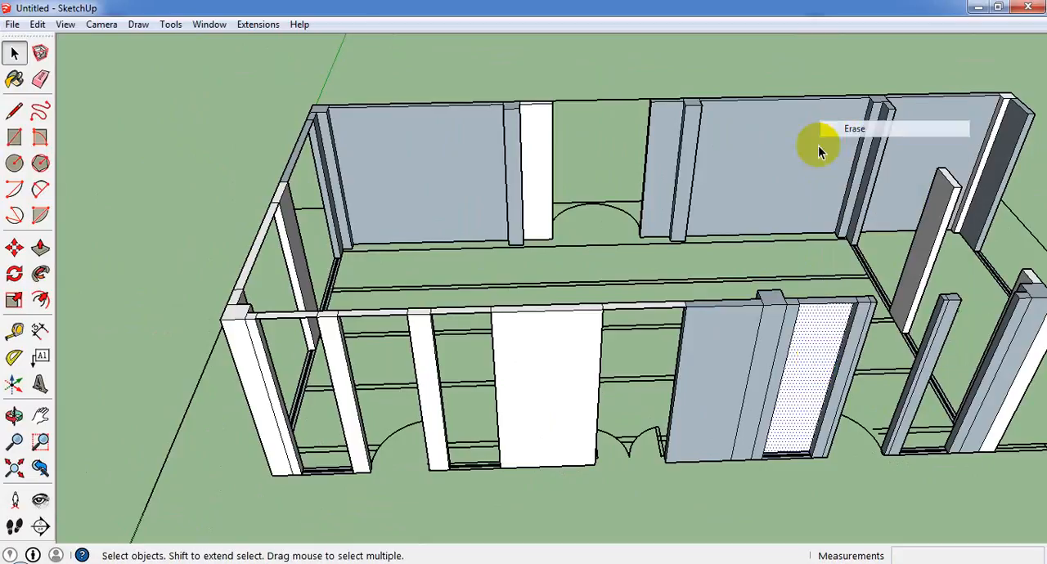
Draw 2' 10 1/2" by 5" and 2' 6" by 5" wall-top rectangles across the last two front openings before the partition column.
{"action": "scroll", "coordinate": [615, 440], "scroll_direction": "down", "scroll_amount": 3}
{"action": "scroll", "coordinate": [860, 356], "scroll_direction": "up", "scroll_amount": 5}
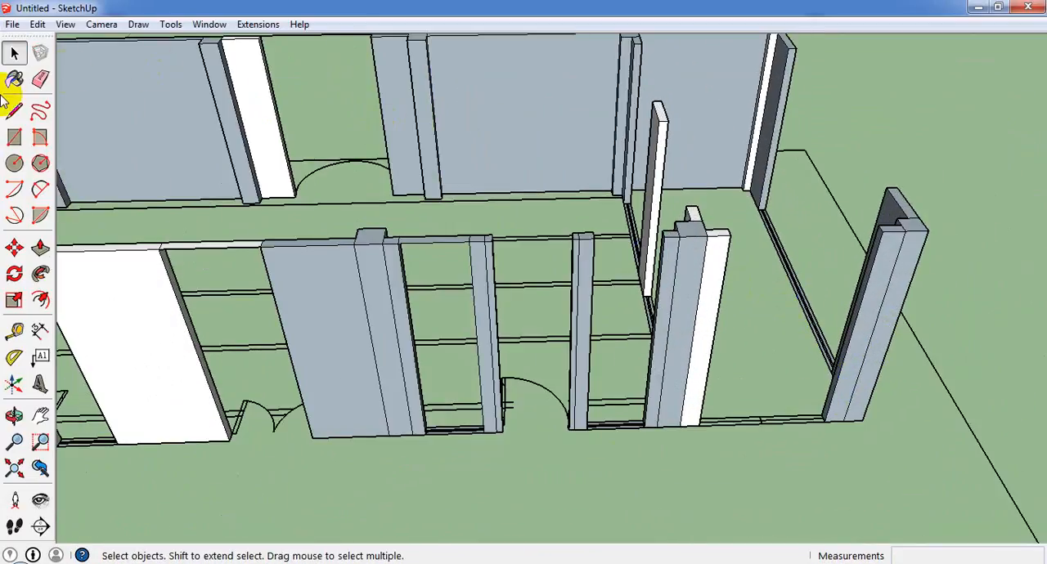
{"action": "left_click", "coordinate": [14, 138]}
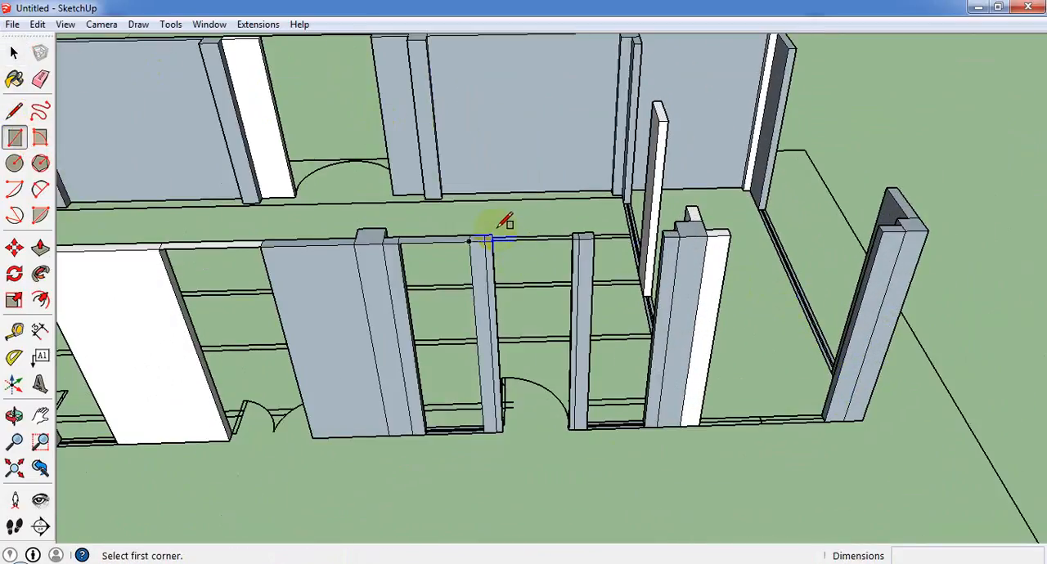
{"action": "left_click", "coordinate": [492, 237]}
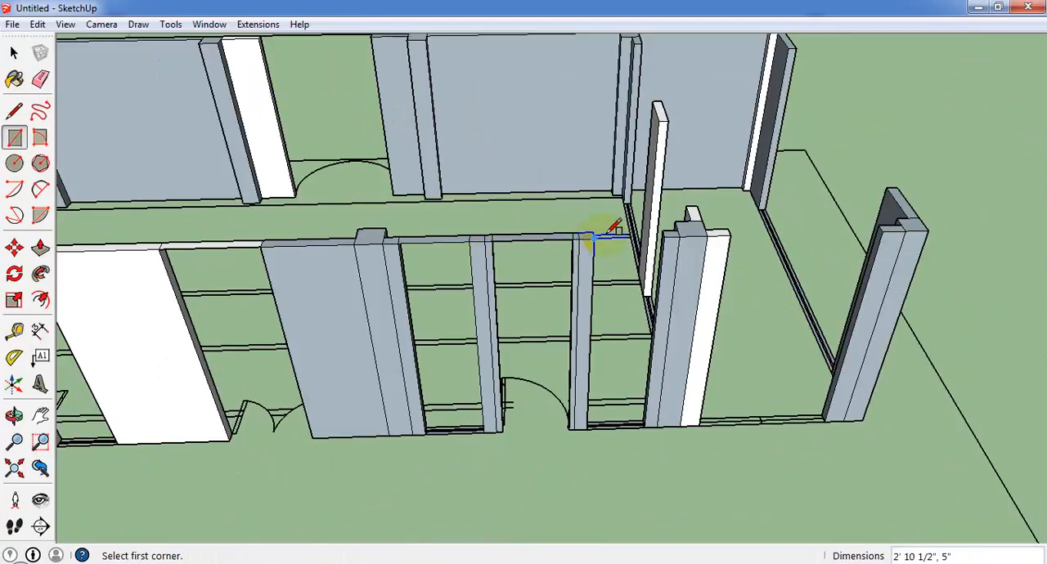
{"action": "left_click", "coordinate": [593, 233]}
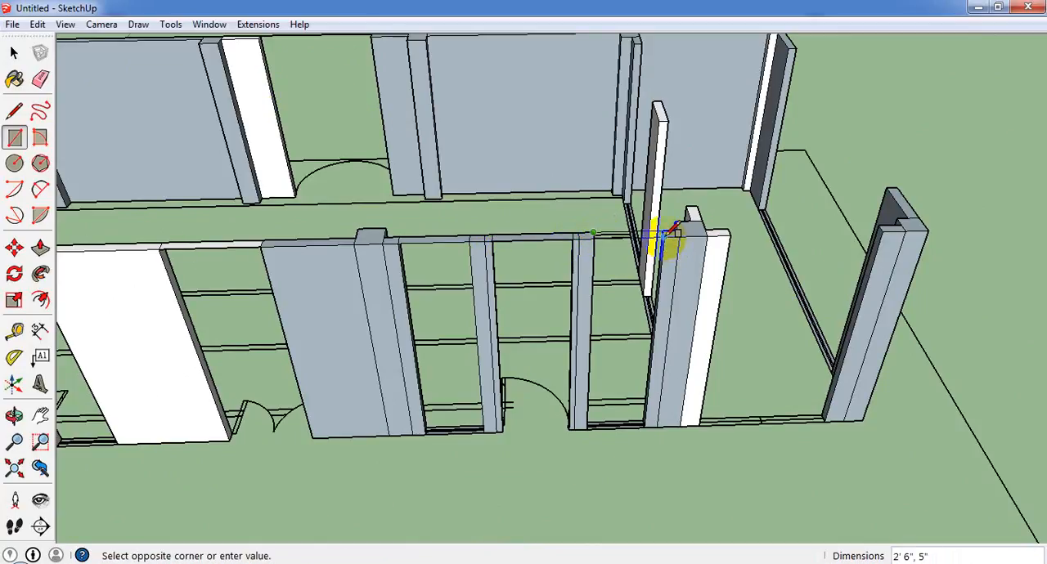
{"action": "left_click", "coordinate": [672, 233]}
Delete the vertical face covering the front opening beside the partition column, keeping the wall-top strip.
{"action": "left_click", "coordinate": [14, 53]}
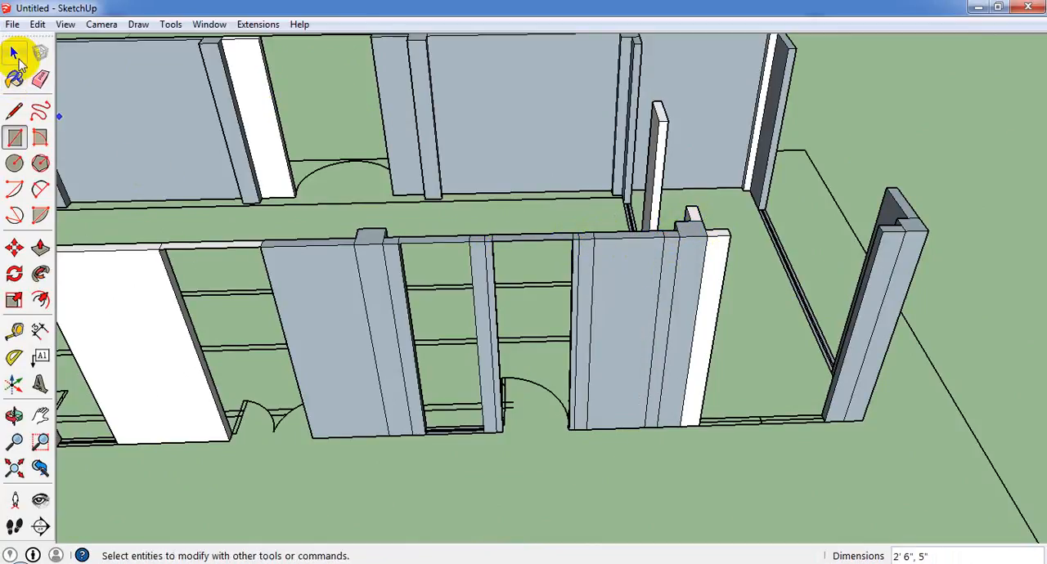
{"action": "left_click", "coordinate": [609, 327]}
{"action": "key", "text": "Delete"}
Draw 7' by 5" rectangles at wall-top level across both partition openings on either side of the middle piece.
{"action": "key", "text": "o"}
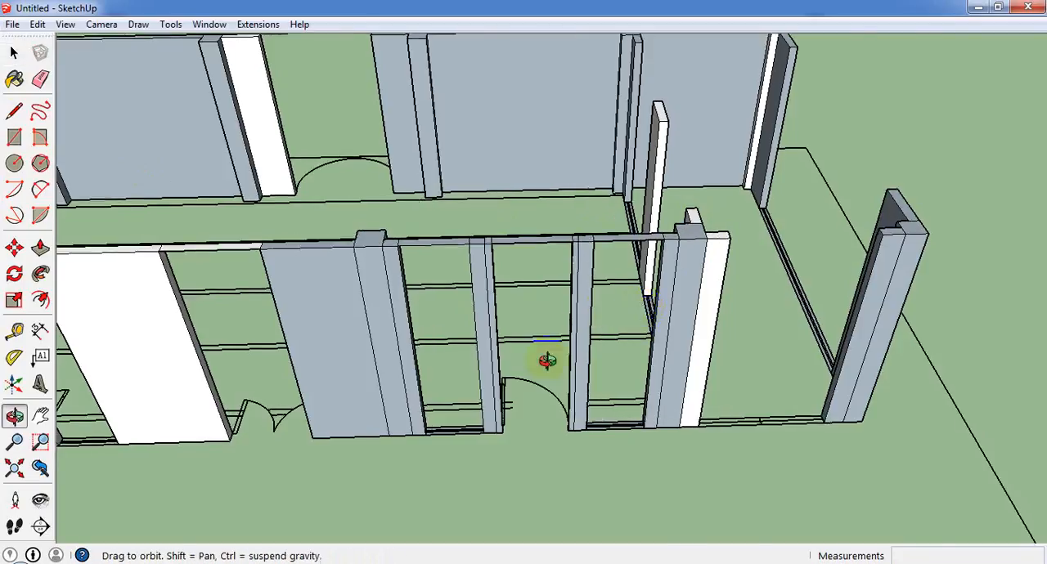
{"action": "left_click_drag", "start_coordinate": [547, 360], "coordinate": [576, 278]}
{"action": "key", "text": "space"}
{"action": "middle_click_drag", "start_coordinate": [550, 276], "coordinate": [417, 296]}
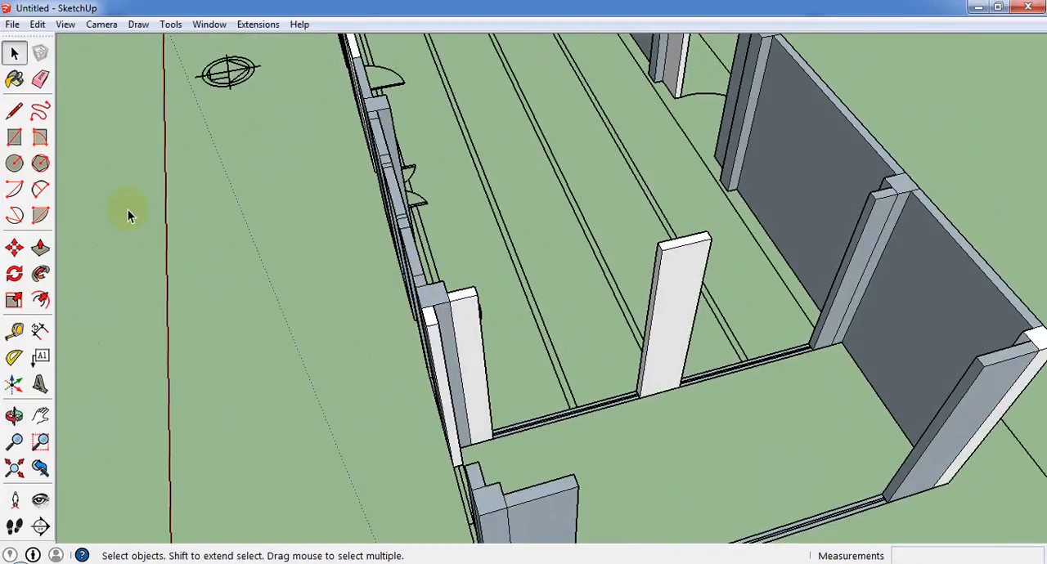
{"action": "left_click", "coordinate": [27, 135]}
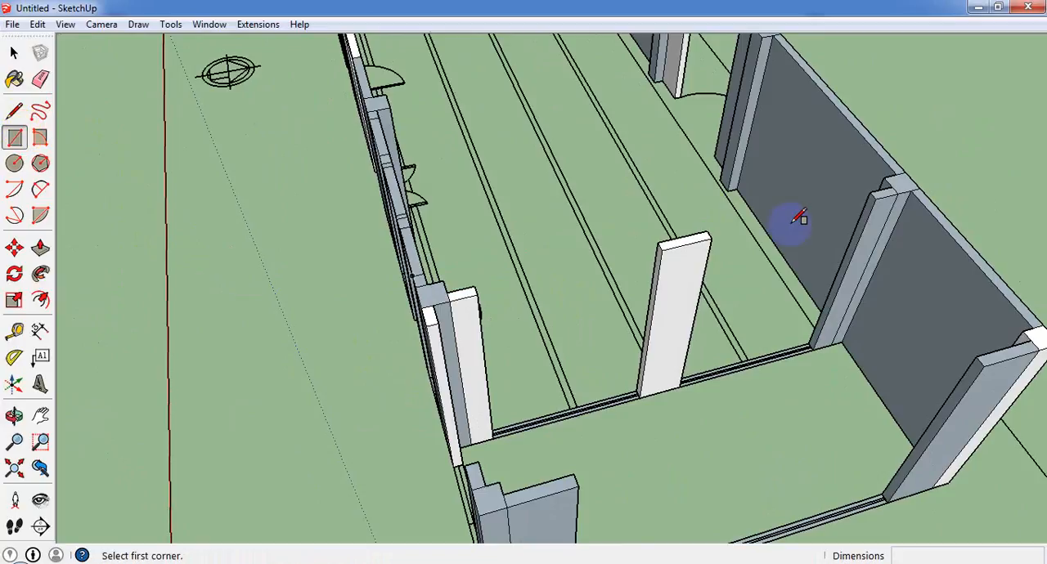
{"action": "left_click", "coordinate": [474, 286]}
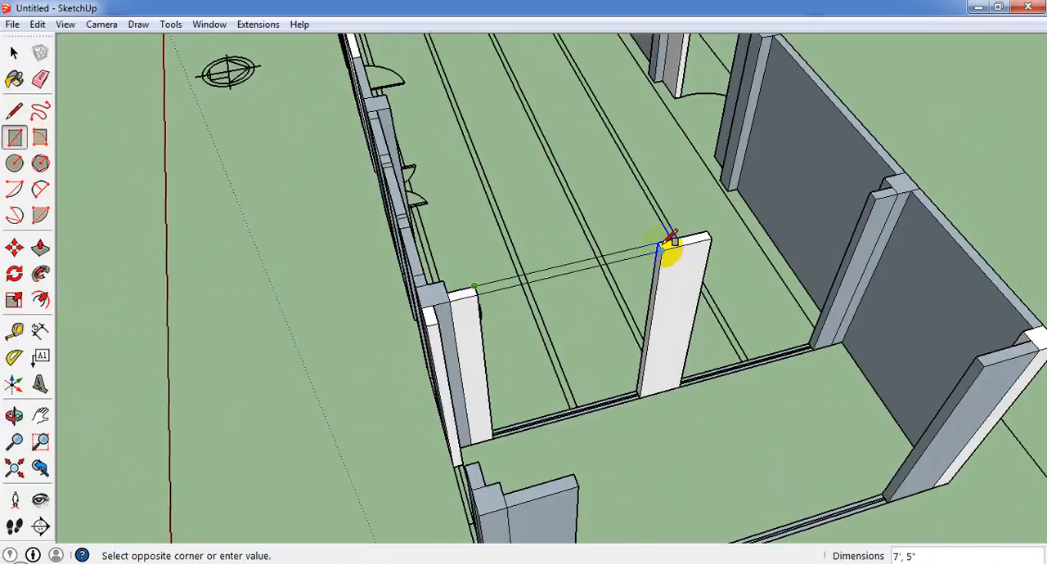
{"action": "left_click", "coordinate": [672, 246]}
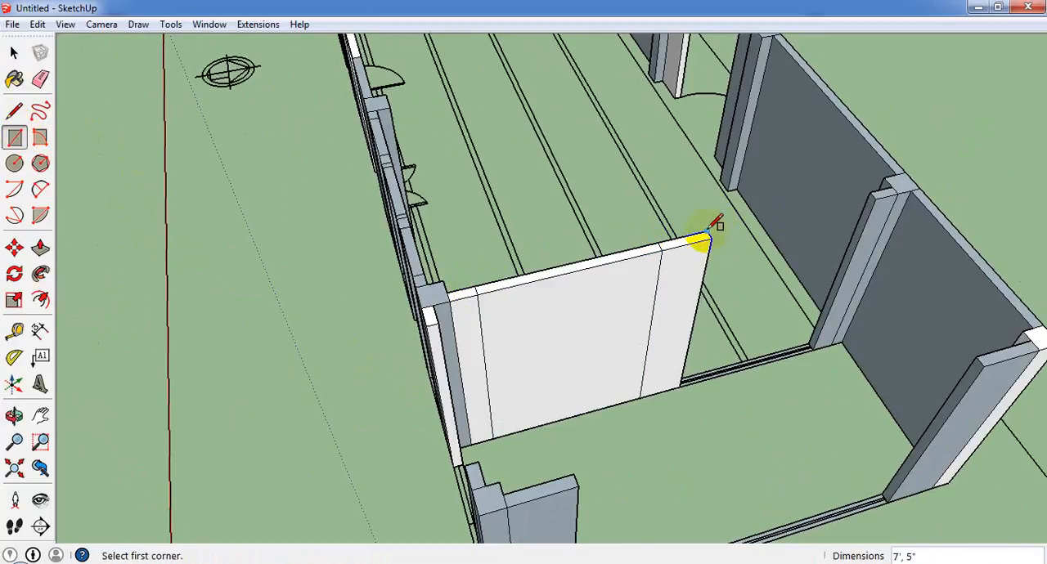
{"action": "left_click", "coordinate": [709, 231]}
{"action": "left_click", "coordinate": [876, 196]}
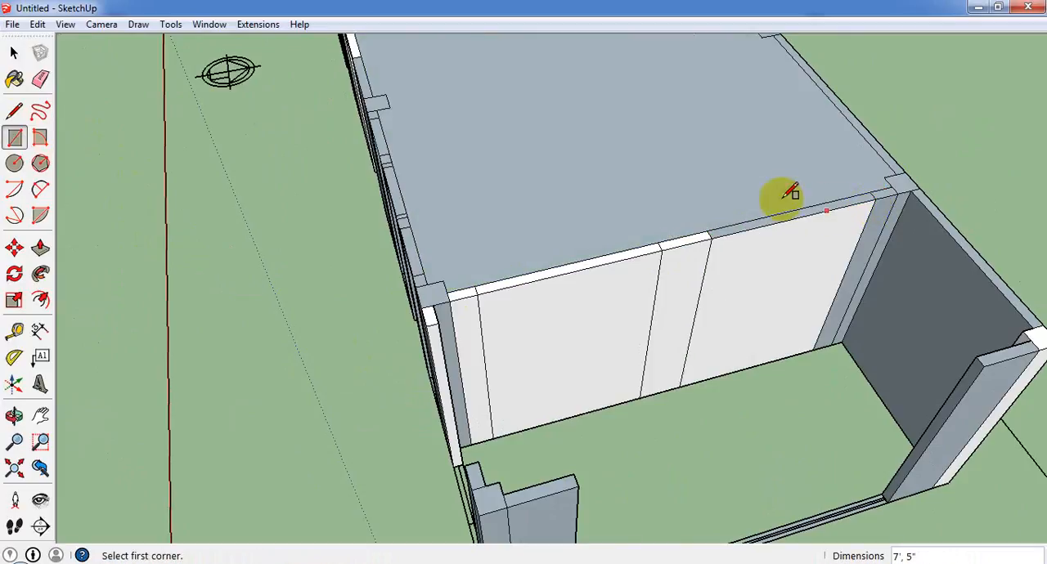
Erase the horizontal face covering the main hall at wall-top level.
{"action": "left_click", "coordinate": [14, 52]}
{"action": "right_click", "coordinate": [682, 190]}
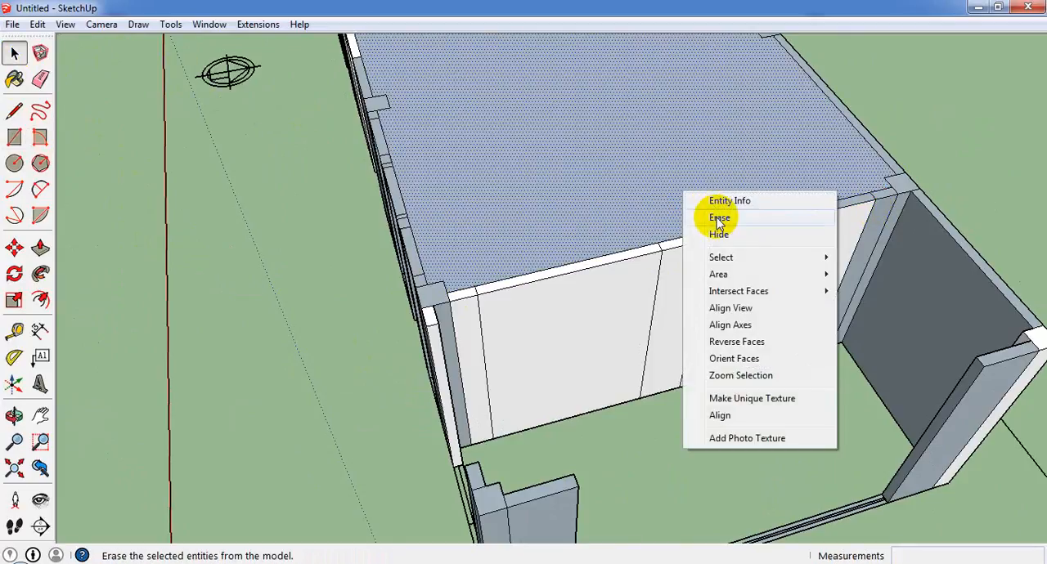
{"action": "left_click", "coordinate": [711, 216]}
Erase the vertical faces on both sides of the two partition openings, leaving the strips across the wall tops.
{"action": "right_click", "coordinate": [774, 269]}
{"action": "left_click", "coordinate": [800, 291]}
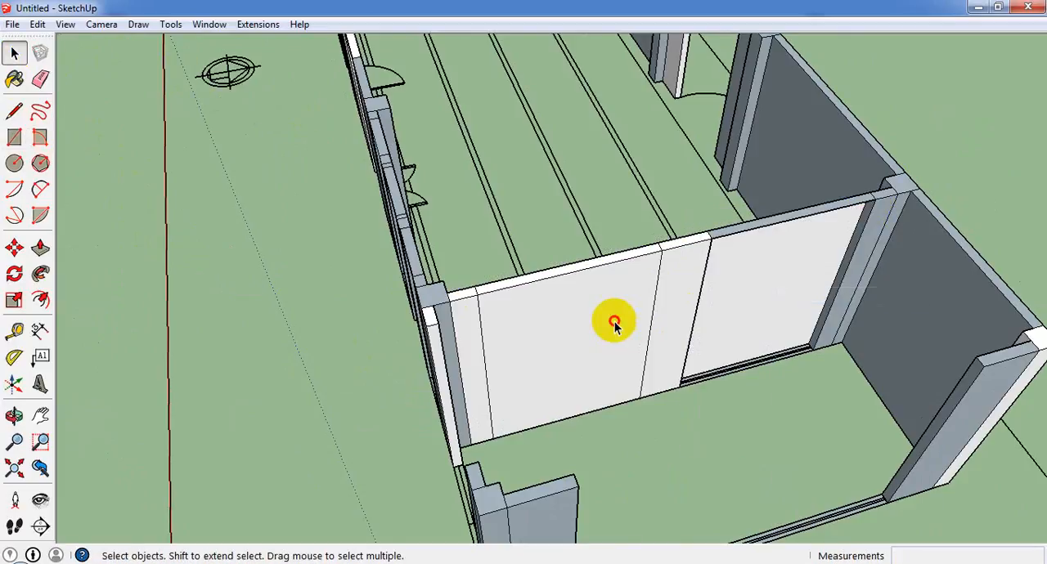
{"action": "right_click", "coordinate": [615, 322]}
{"action": "left_click", "coordinate": [655, 89]}
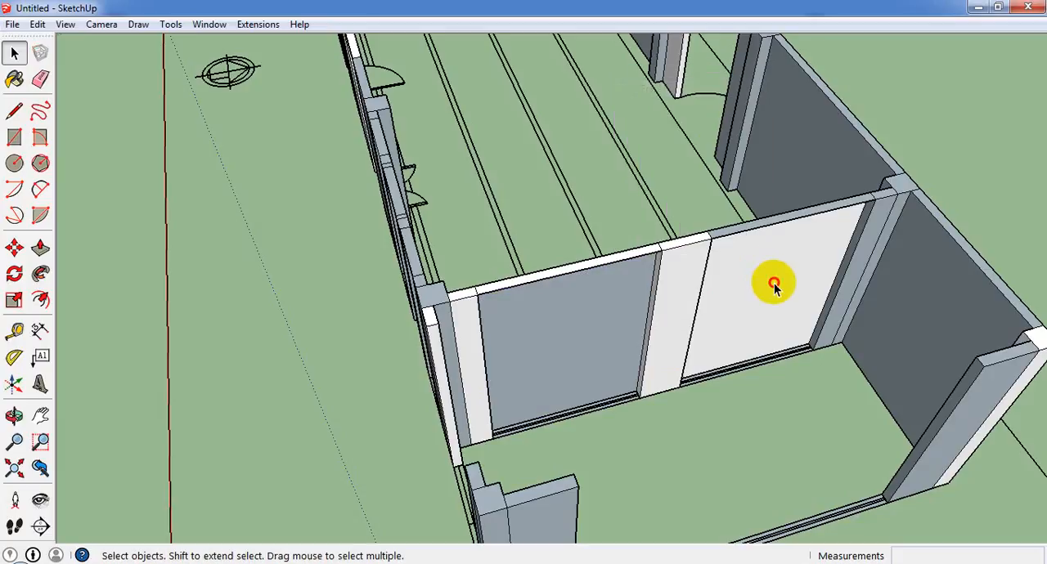
{"action": "right_click", "coordinate": [775, 285]}
{"action": "left_click", "coordinate": [811, 310]}
{"action": "right_click", "coordinate": [606, 307]}
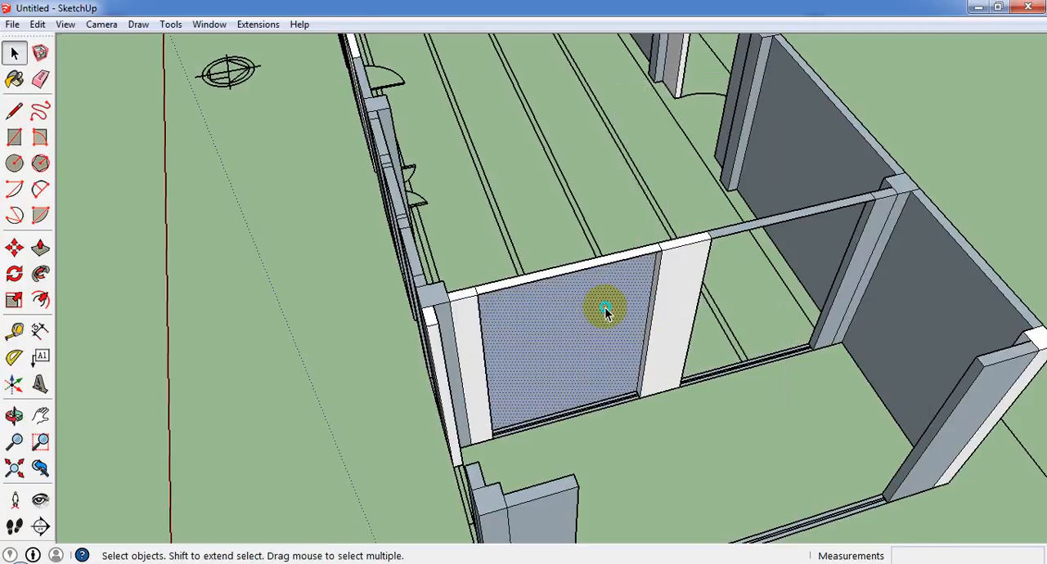
{"action": "left_click", "coordinate": [642, 335]}
Draw wall-top rectangles across the end room's openings, 5' 6" by 5" along the front and 14' by 5" across the end wall.
{"action": "mouse_move", "coordinate": [635, 332]}
{"action": "middle_mouse_down"}
{"action": "mouse_move", "coordinate": [545, 332]}
{"action": "mouse_move", "coordinate": [695, 291]}
{"action": "mouse_move", "coordinate": [25, 117]}
{"action": "middle_mouse_up"}
{"action": "left_click", "coordinate": [14, 137]}
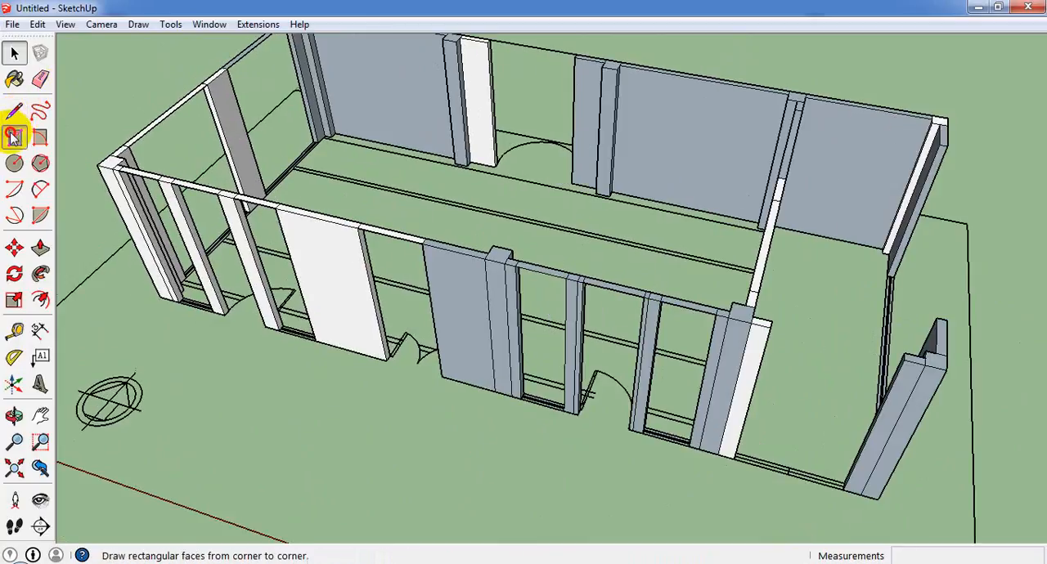
{"action": "left_click", "coordinate": [769, 325]}
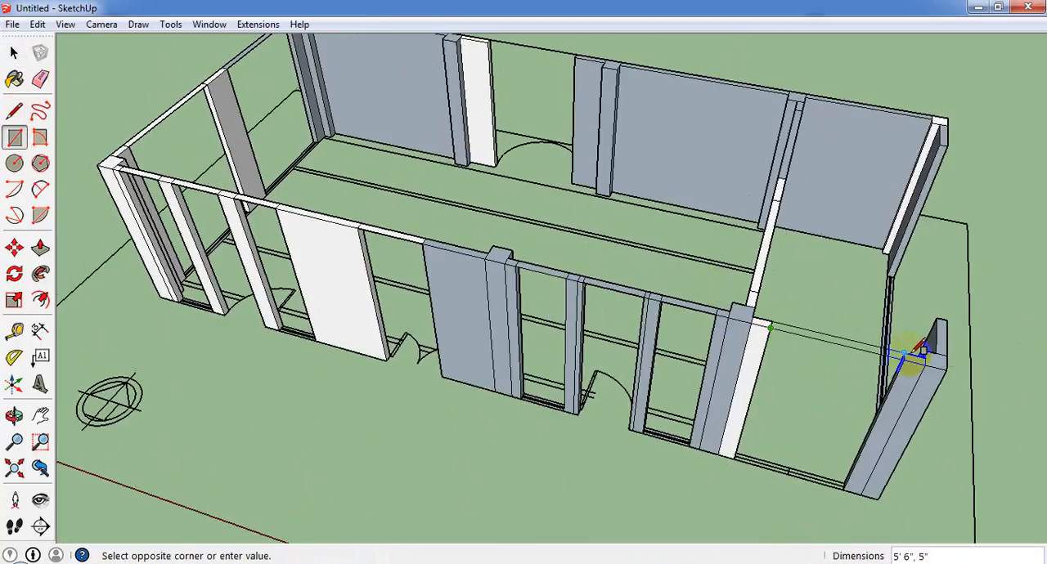
{"action": "left_click", "coordinate": [921, 350]}
{"action": "mouse_move", "coordinate": [924, 348]}
{"action": "middle_mouse_down"}
{"action": "mouse_move", "coordinate": [237, 264]}
{"action": "mouse_move", "coordinate": [250, 254]}
{"action": "middle_mouse_up"}
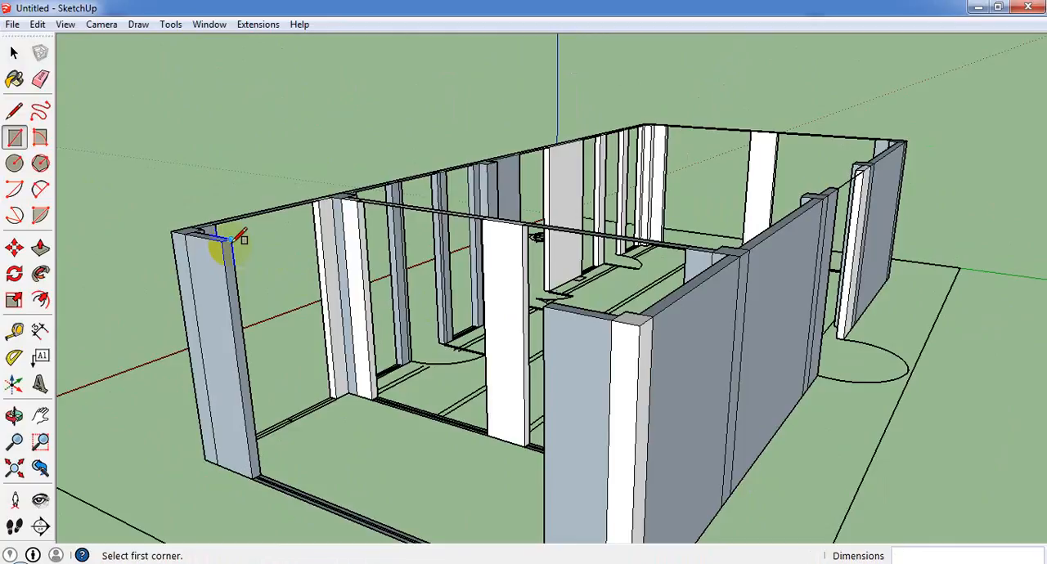
{"action": "left_click", "coordinate": [233, 242]}
{"action": "left_click", "coordinate": [543, 302]}
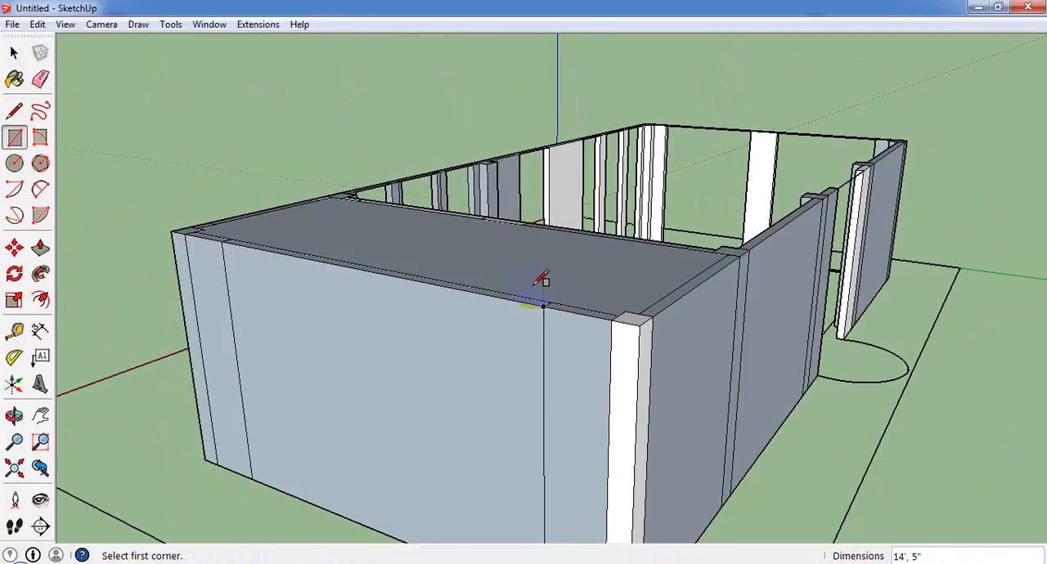
Select the horizontal face covering the end room at wall-top level.
{"action": "scroll", "coordinate": [540, 280], "scroll_direction": "down", "scroll_amount": 2}
{"action": "left_click", "coordinate": [14, 52]}
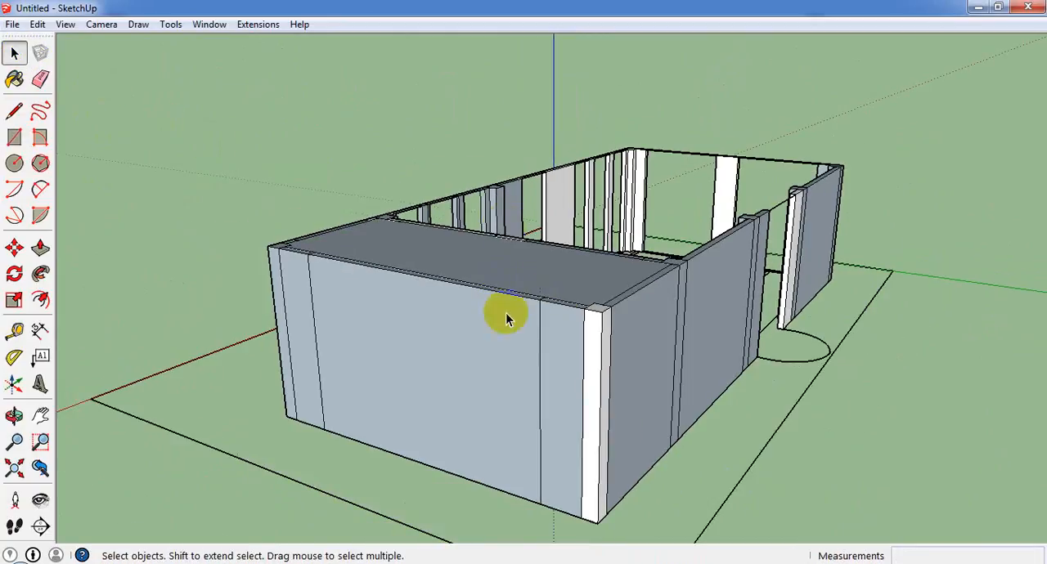
{"action": "right_click", "coordinate": [451, 331]}
{"action": "left_click", "coordinate": [385, 239]}
{"action": "middle_click_drag", "start_coordinate": [383, 241], "coordinate": [595, 349]}
{"action": "scroll", "coordinate": [595, 344], "scroll_direction": "down", "scroll_amount": 3}
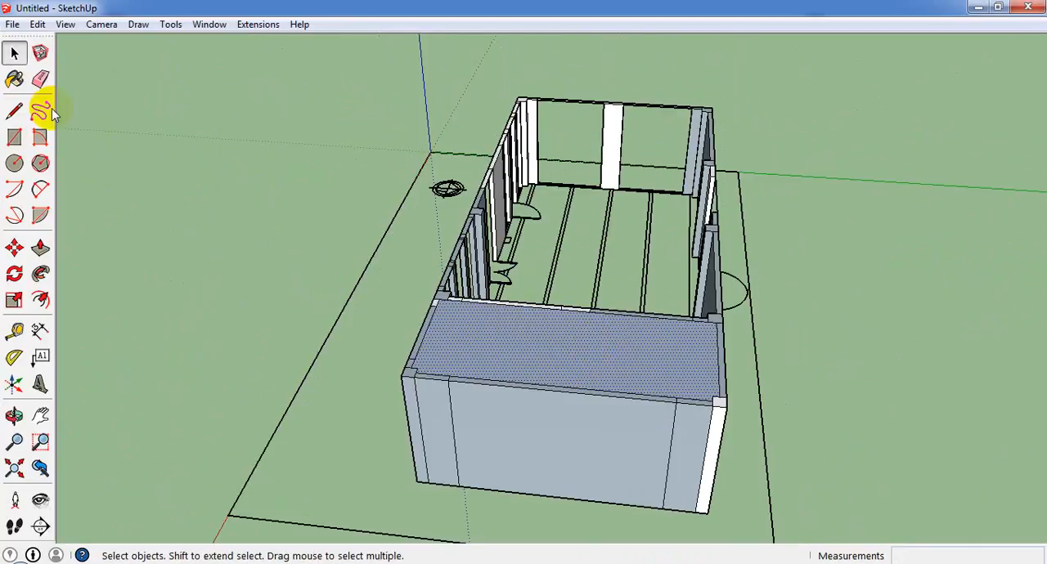
Start a rectangle over the main hall from the front corner at the partition toward the far back corner.
{"action": "left_click", "coordinate": [14, 136]}
{"action": "scroll", "coordinate": [433, 327], "scroll_direction": "up", "scroll_amount": 3}
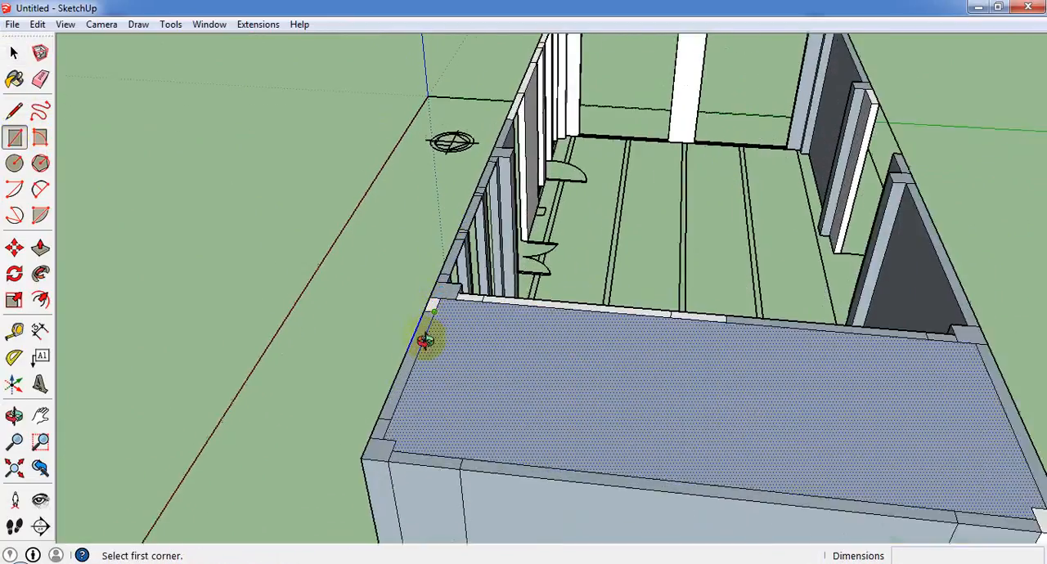
{"action": "left_click", "coordinate": [438, 333]}
{"action": "scroll", "coordinate": [491, 333], "scroll_direction": "down", "scroll_amount": 2}
Hide the horizontal faces covering the end room and the main hall at wall-top level.
{"action": "scroll", "coordinate": [652, 331], "scroll_direction": "down", "scroll_amount": 2}
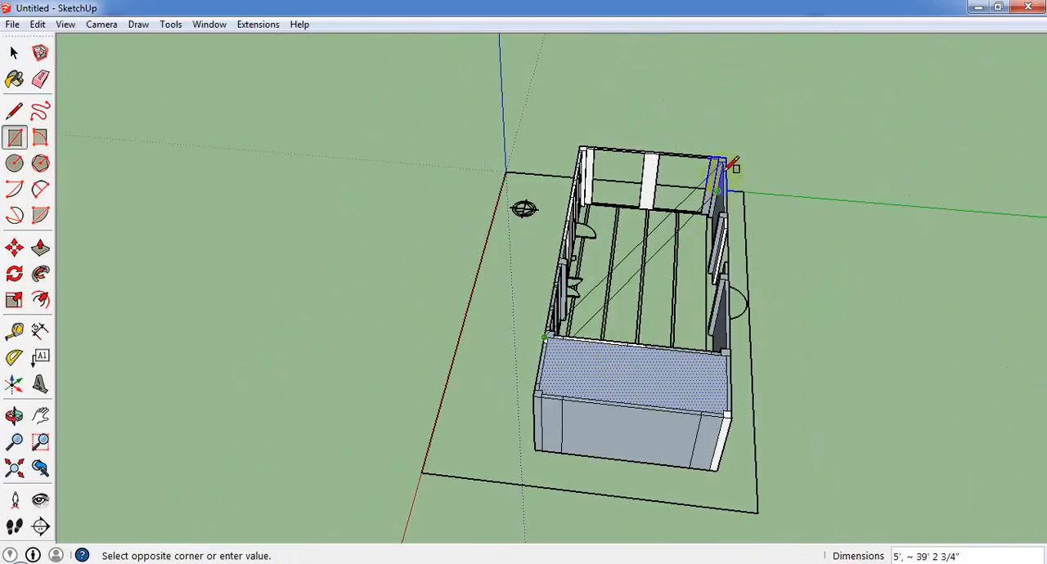
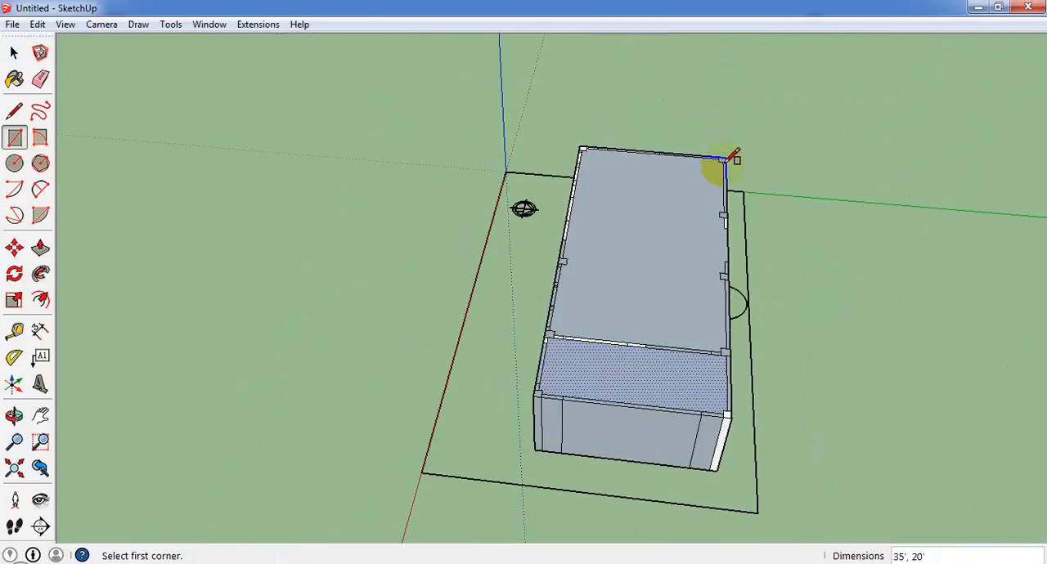
Hide the horizontal faces covering the end room and the main hall at wall-top level.
{"action": "scroll", "coordinate": [643, 265], "scroll_direction": "up", "scroll_amount": 3}
{"action": "scroll", "coordinate": [624, 265], "scroll_direction": "down", "scroll_amount": 1}
{"action": "middle_click_drag", "start_coordinate": [624, 265], "coordinate": [890, 156]}
{"action": "scroll", "coordinate": [746, 303], "scroll_direction": "up", "scroll_amount": 2}
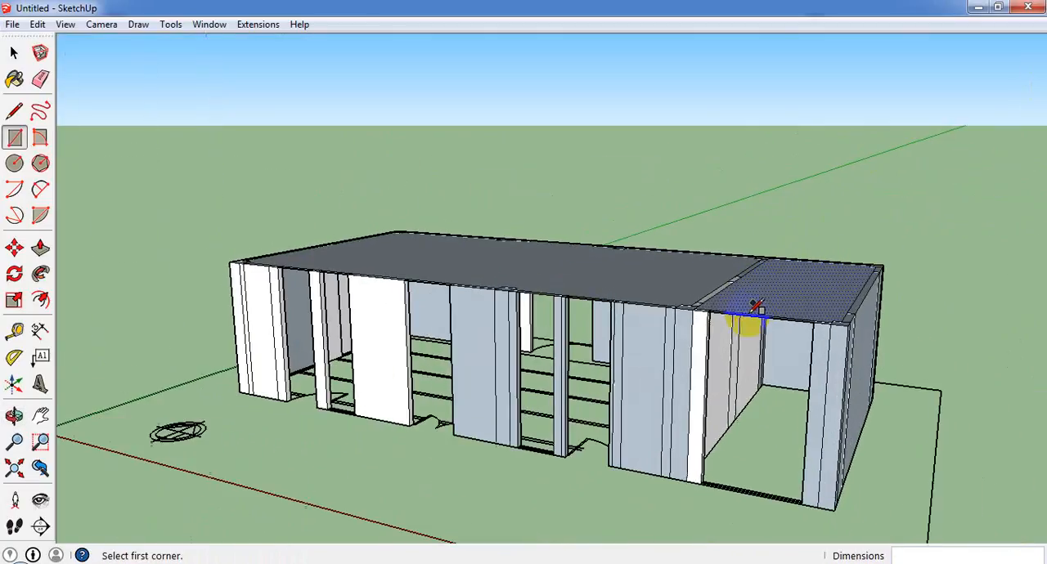
{"action": "middle_click_drag", "start_coordinate": [746, 303], "coordinate": [527, 339]}
{"action": "left_click", "coordinate": [14, 54]}
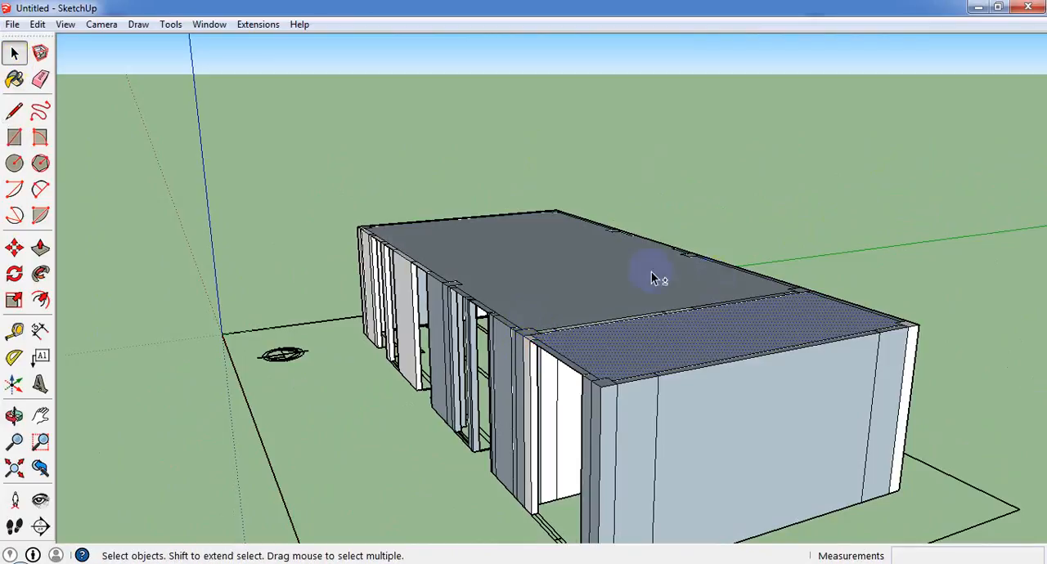
{"action": "right_click", "coordinate": [664, 341]}
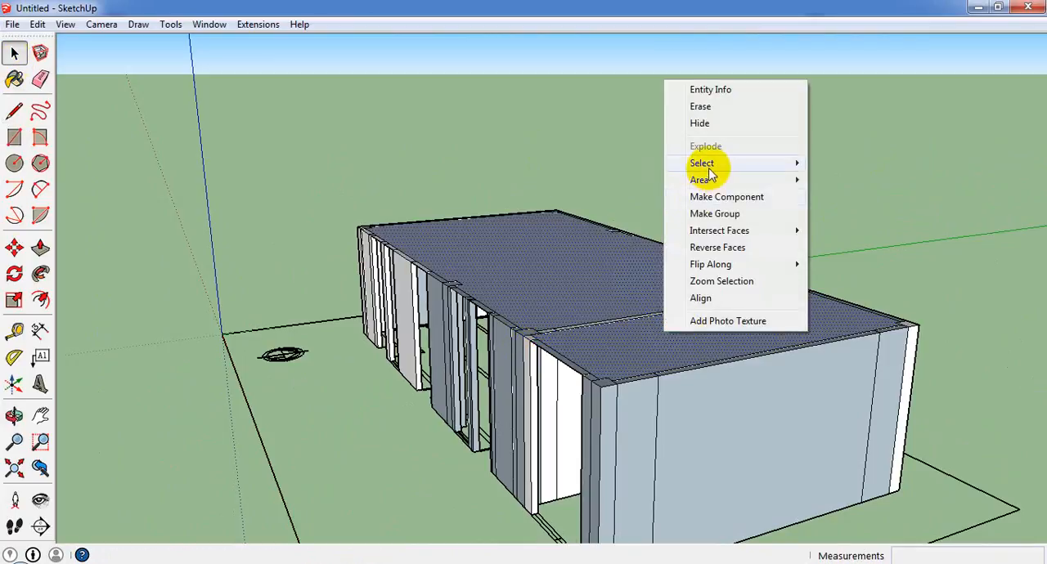
{"action": "left_click", "coordinate": [708, 123]}
Erase the outer and inner vertical faces filling the wide opening in the end room's end wall.
{"action": "left_click", "coordinate": [790, 429]}
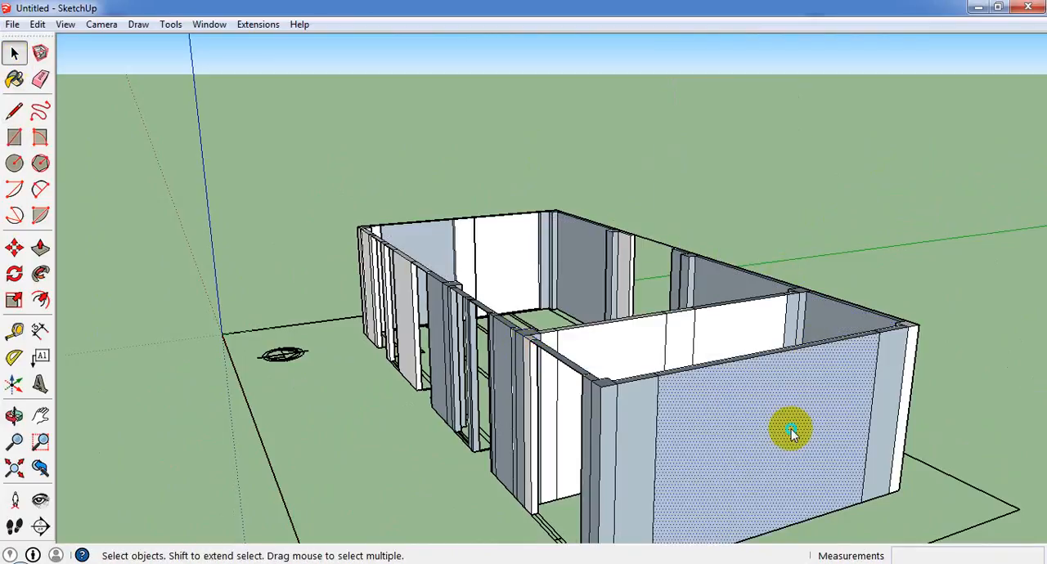
{"action": "right_click", "coordinate": [790, 428]}
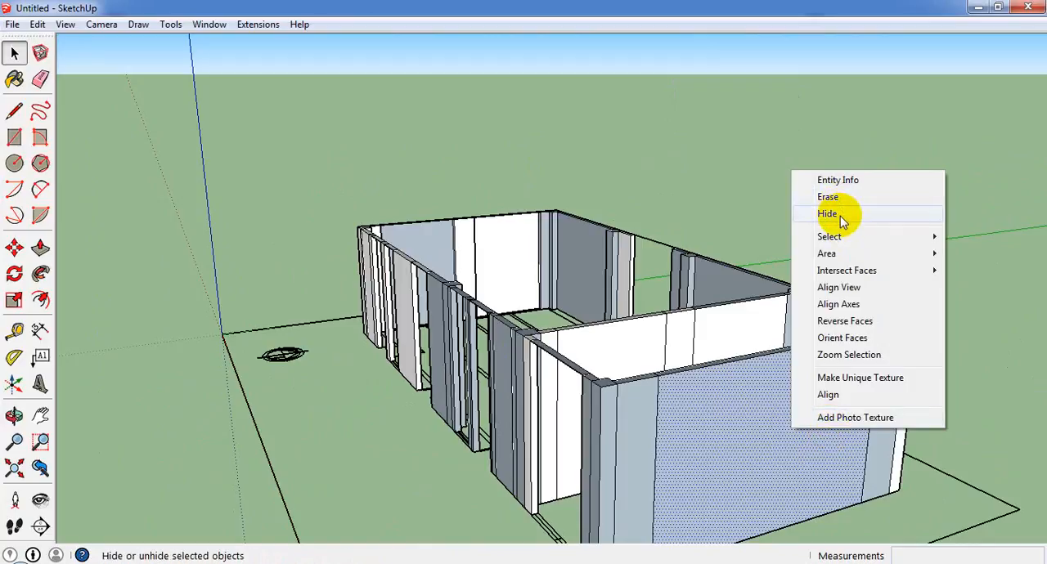
{"action": "left_click", "coordinate": [840, 202]}
{"action": "right_click", "coordinate": [735, 435]}
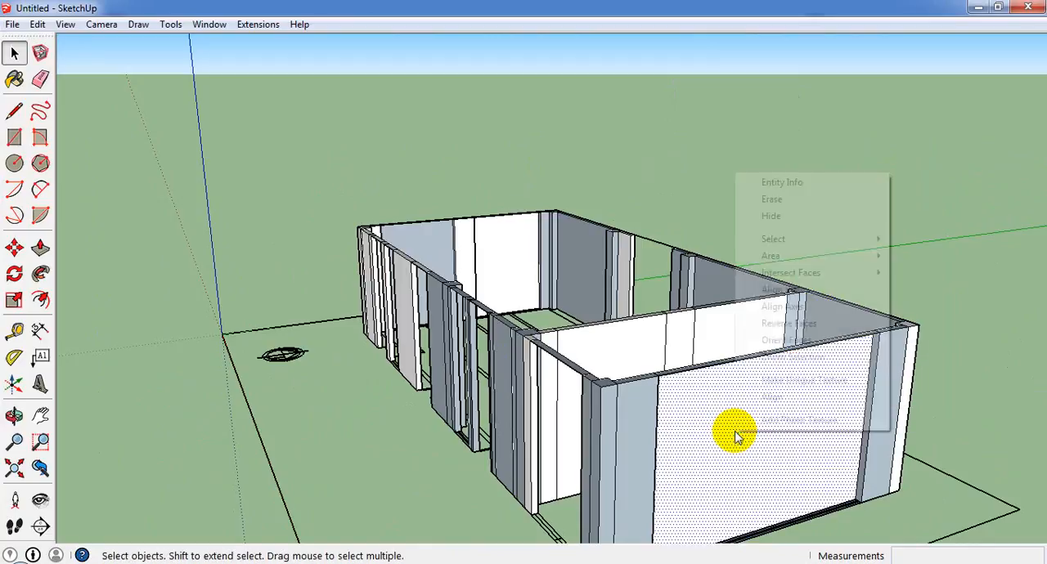
{"action": "left_click", "coordinate": [831, 202]}
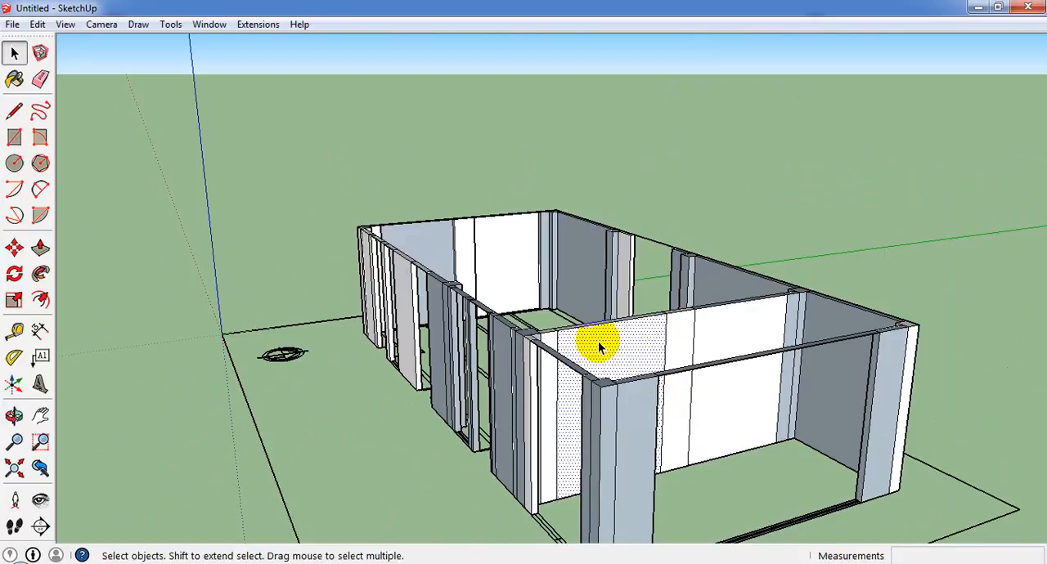
Erase the remaining vertical faces across the two partition openings.
{"action": "key", "text": "Delete"}
{"action": "left_click", "coordinate": [747, 331]}
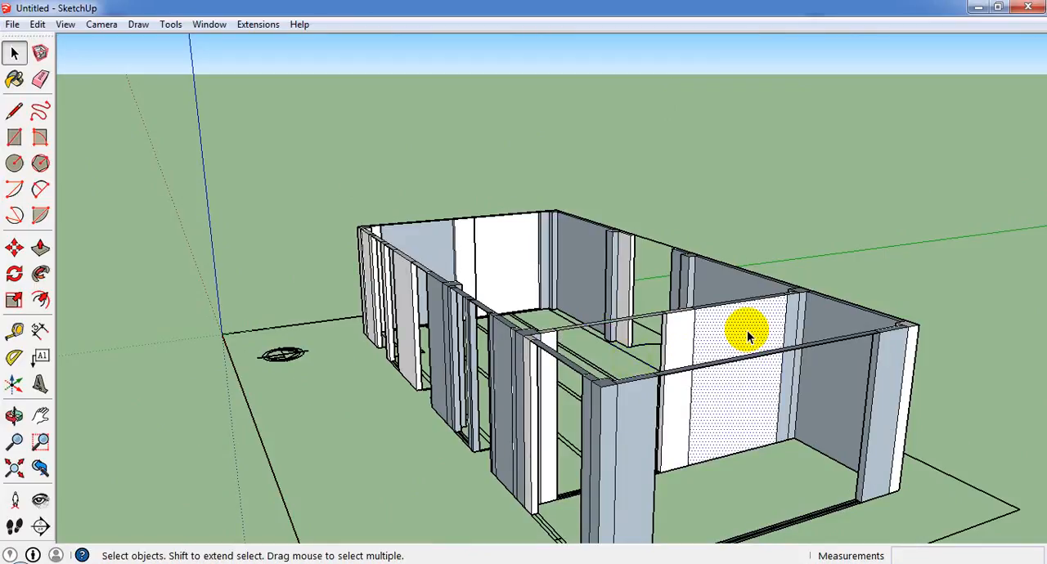
{"action": "key", "text": "Delete"}
Push/Pull the wall-top strip over the end wall's wide opening downward by 3'.
{"action": "middle_click_drag", "start_coordinate": [625, 428], "coordinate": [598, 493]}
{"action": "scroll", "coordinate": [613, 491], "scroll_direction": "up", "scroll_amount": 4}
{"action": "scroll", "coordinate": [621, 434], "scroll_direction": "down", "scroll_amount": 3}
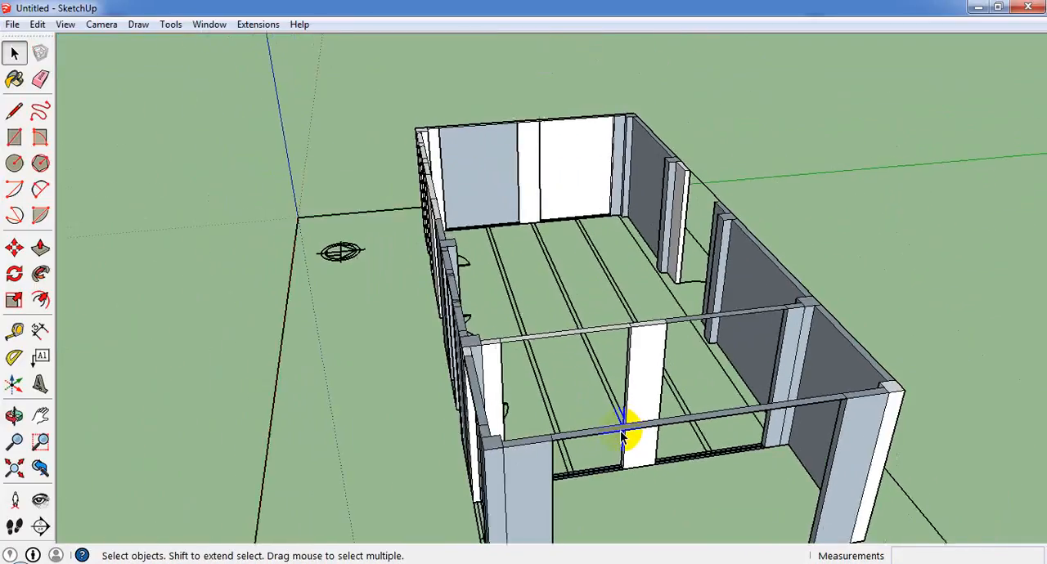
{"action": "scroll", "coordinate": [626, 446], "scroll_direction": "down", "scroll_amount": 4}
{"action": "middle_click_drag", "start_coordinate": [630, 451], "coordinate": [493, 467]}
{"action": "scroll", "coordinate": [499, 442], "scroll_direction": "up", "scroll_amount": 6}
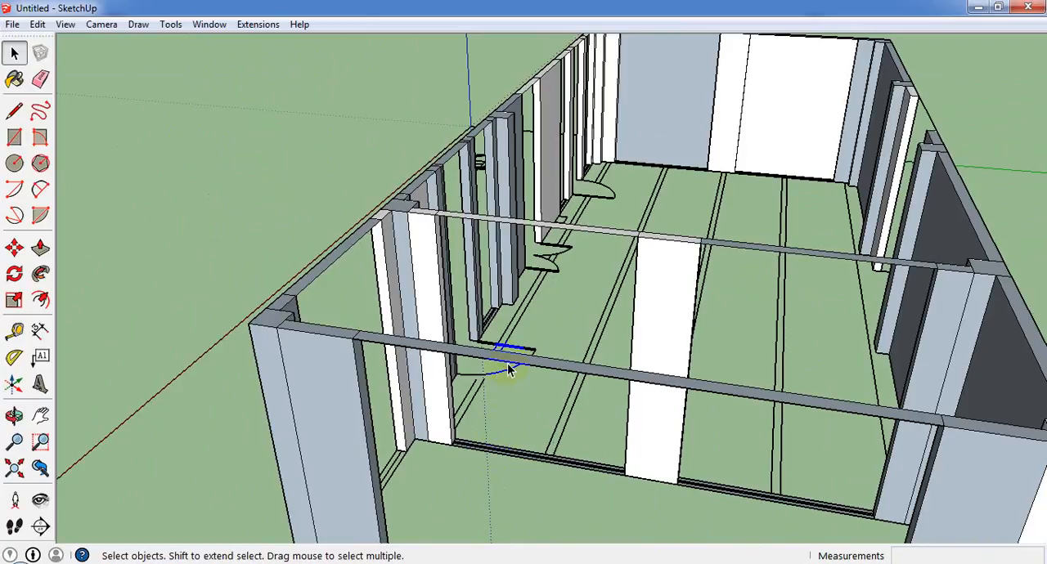
{"action": "scroll", "coordinate": [507, 366], "scroll_direction": "up", "scroll_amount": 2}
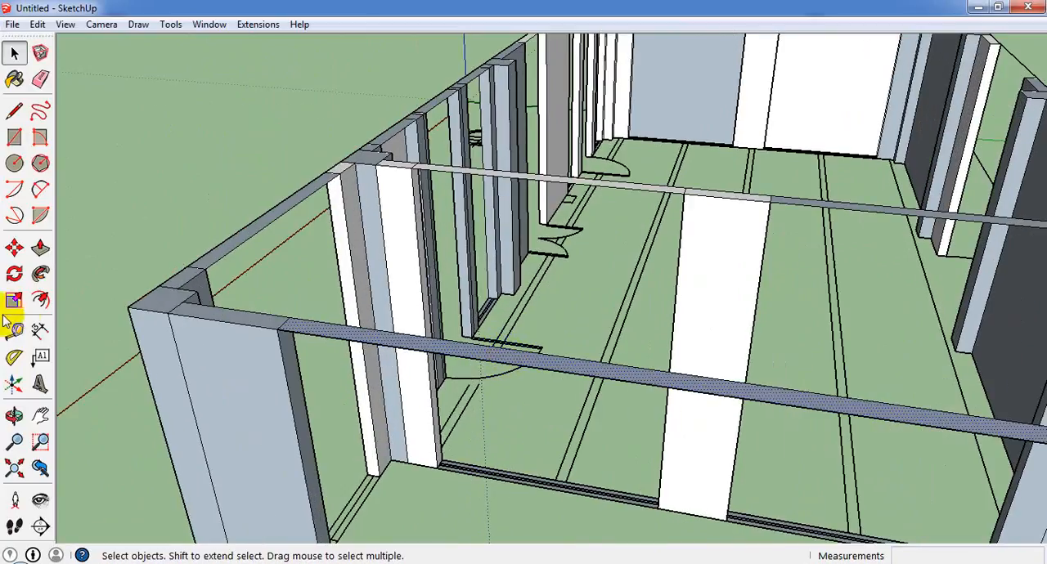
{"action": "left_click", "coordinate": [41, 248]}
{"action": "left_click", "coordinate": [385, 337]}
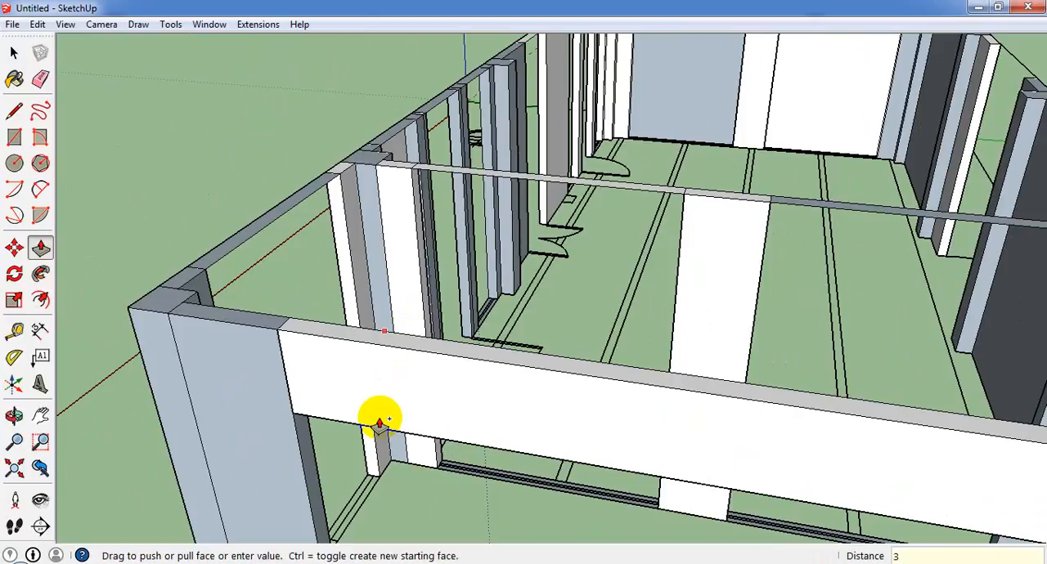
{"action": "type", "text": "3'"}
{"action": "key", "text": "Return"}
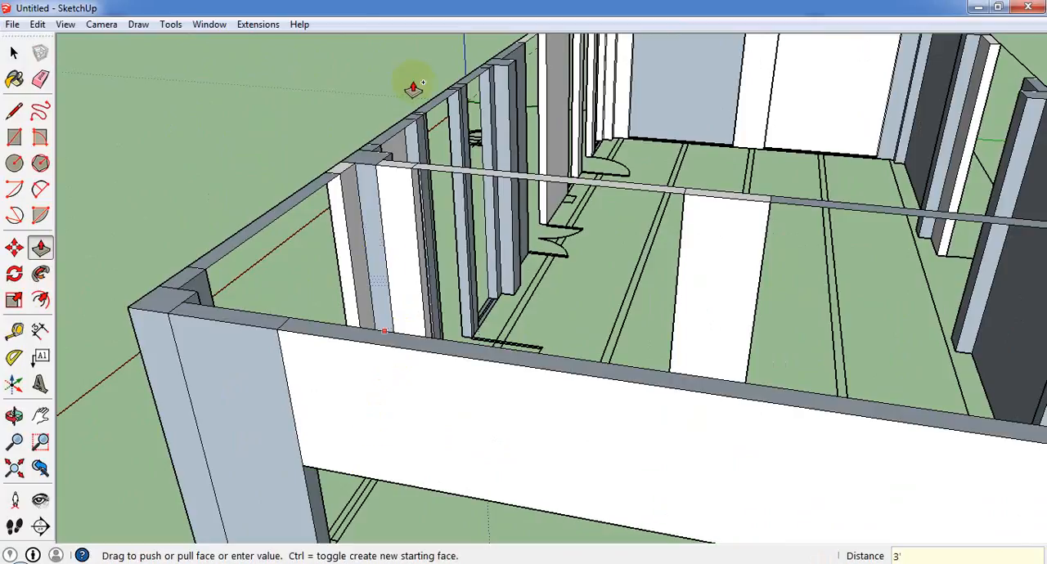
Extend the wall-top strip over the partition opening nearest the front wall downward by 3'.
{"action": "scroll", "coordinate": [413, 88], "scroll_direction": "down", "scroll_amount": 3}
{"action": "middle_click_drag", "start_coordinate": [369, 176], "coordinate": [729, 299]}
{"action": "scroll", "coordinate": [613, 227], "scroll_direction": "up", "scroll_amount": 2}
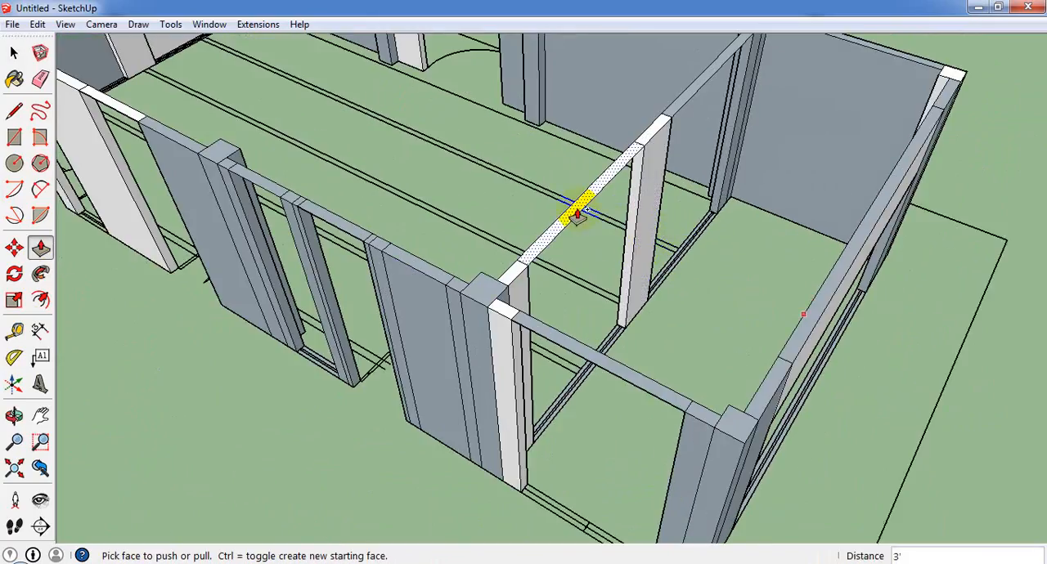
{"action": "left_click", "coordinate": [577, 214]}
Try to extend the strip over the partition's other opening by 3', and undo the misdirected extrusion.
{"action": "left_click", "coordinate": [674, 112]}
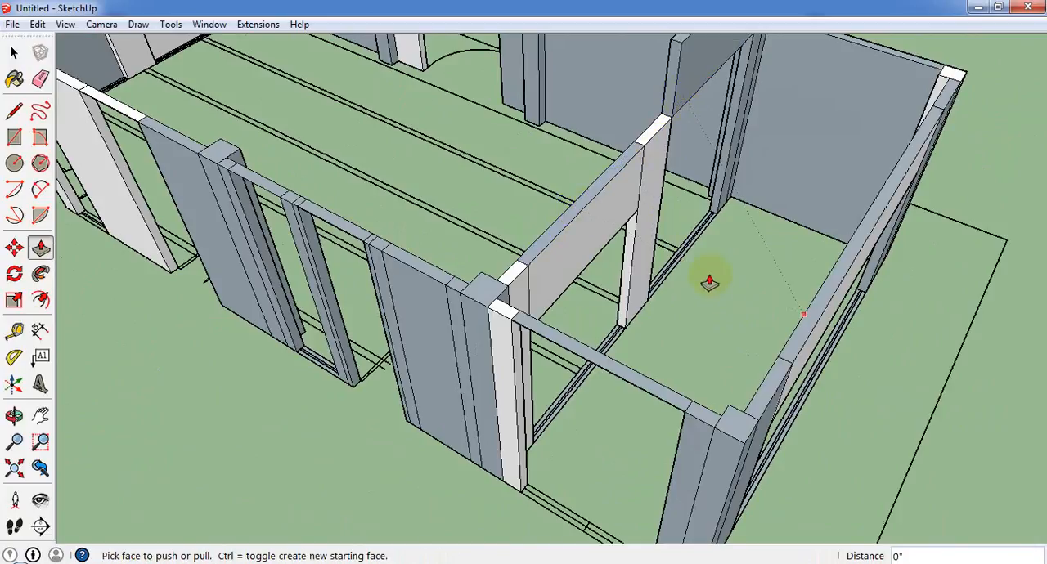
{"action": "left_click", "coordinate": [679, 110]}
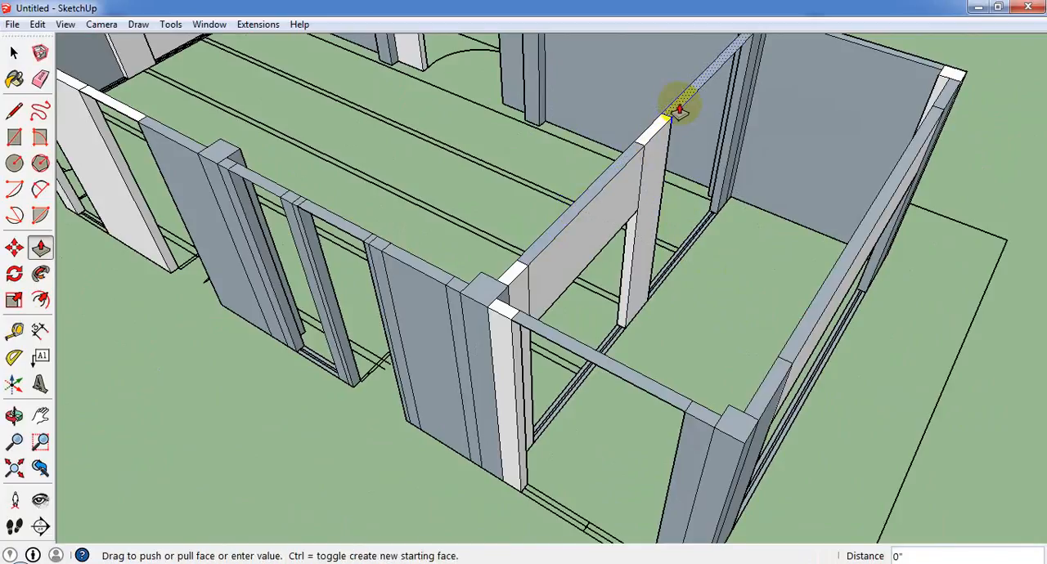
{"action": "left_click", "coordinate": [680, 110]}
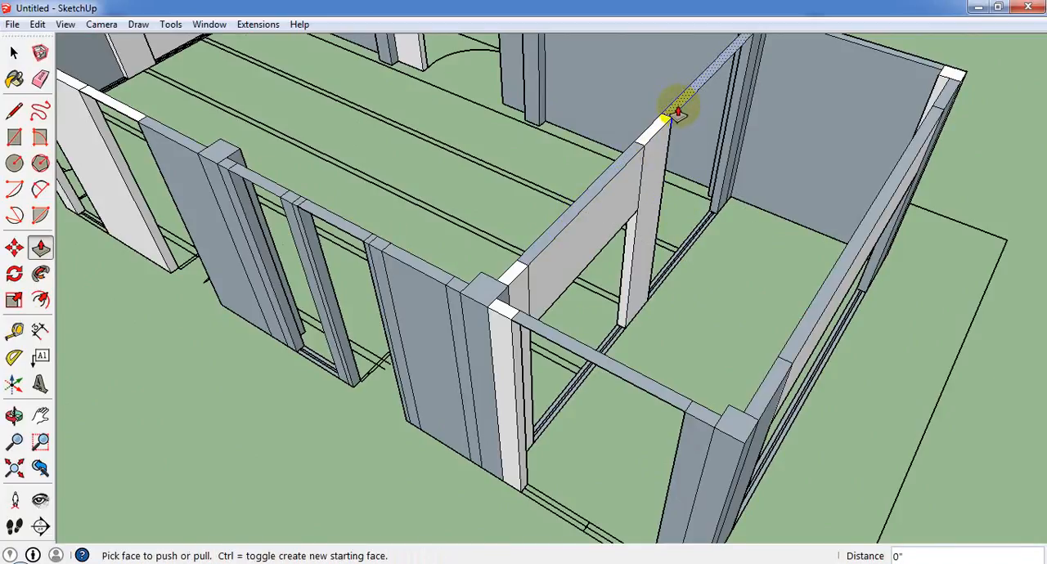
{"action": "double_click", "coordinate": [678, 112]}
{"action": "middle_click_drag", "start_coordinate": [685, 133], "coordinate": [351, 192]}
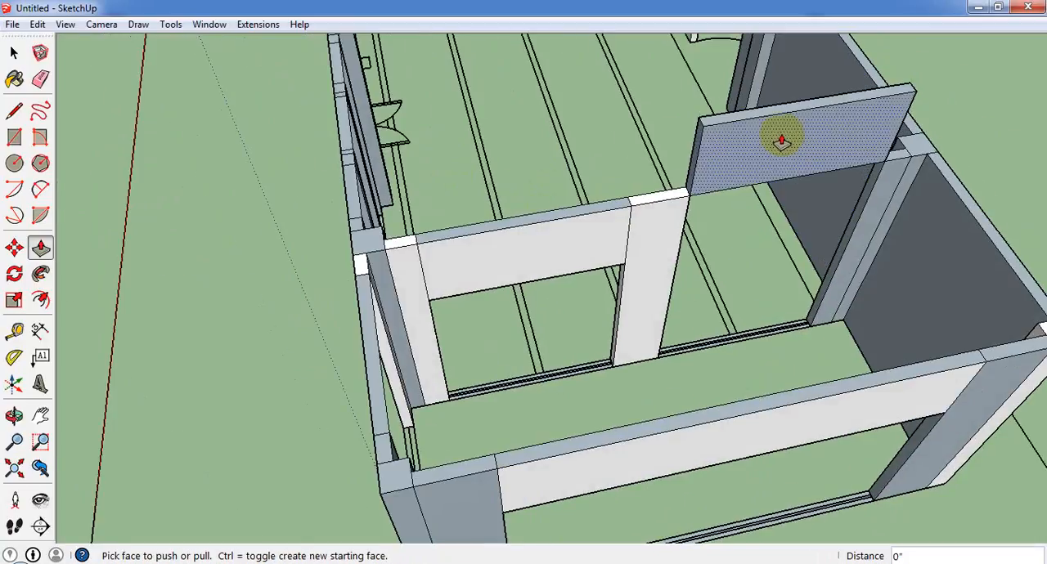
{"action": "key", "text": "ctrl+z"}
Extend the strips over the partition's second opening and the end room's front opening downward by 3'.
{"action": "left_click_drag", "start_coordinate": [752, 186], "coordinate": [595, 263]}
{"action": "middle_click_drag", "start_coordinate": [595, 263], "coordinate": [658, 221]}
{"action": "left_click", "coordinate": [658, 207]}
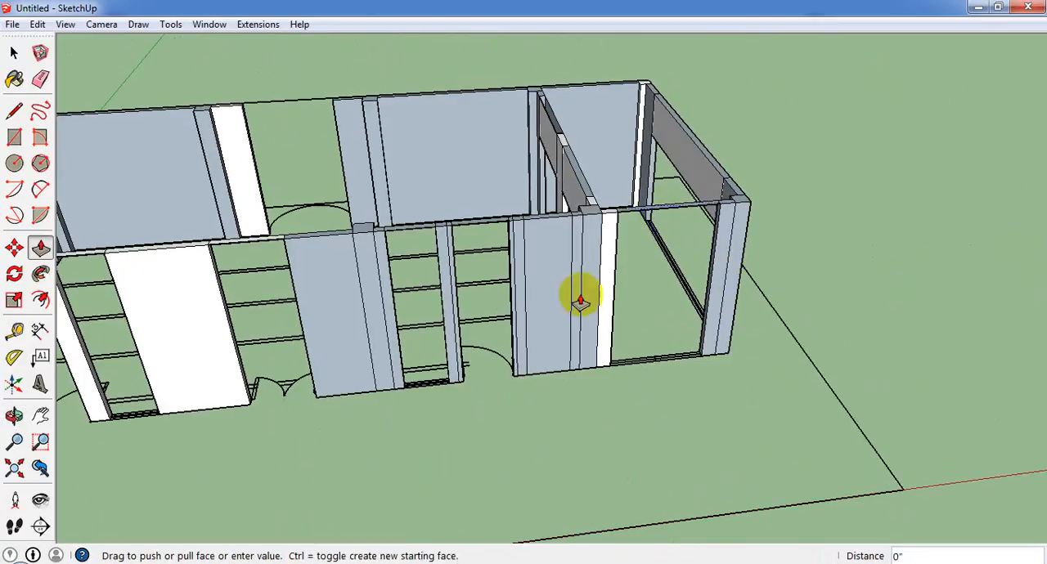
{"action": "middle_click_drag", "start_coordinate": [546, 217], "coordinate": [613, 235]}
{"action": "left_click", "coordinate": [549, 214]}
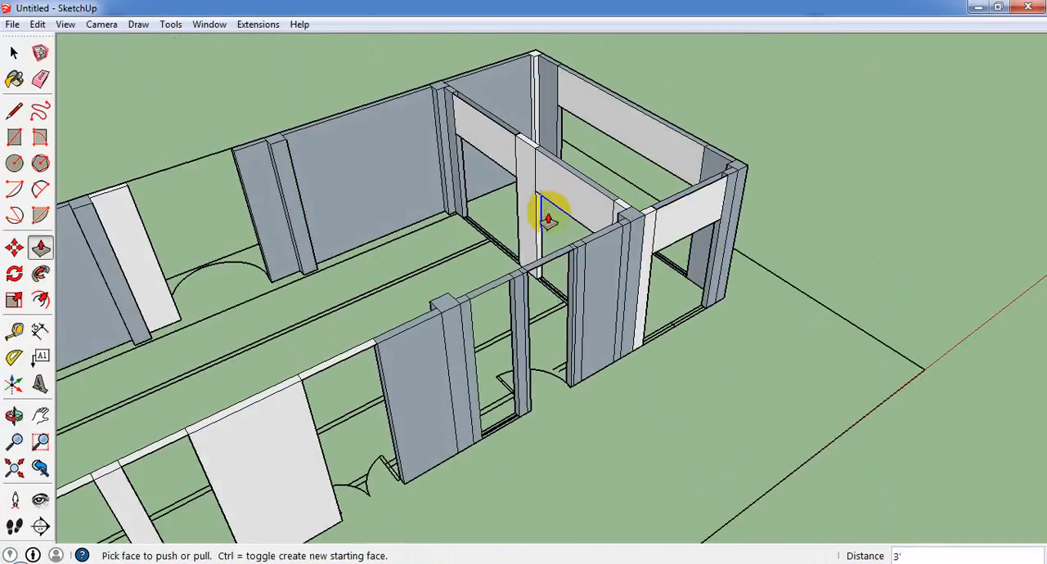
Extend the strips over the main hall's two front-wall openings nearest the end room downward by 3'.
{"action": "left_click", "coordinate": [542, 266]}
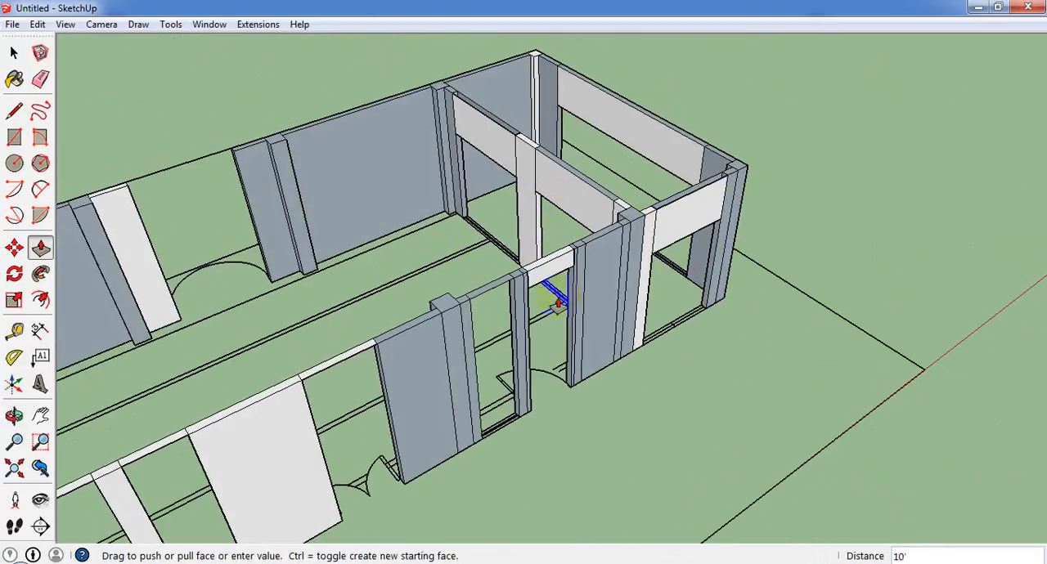
{"action": "left_click", "coordinate": [579, 226]}
{"action": "left_click", "coordinate": [480, 292]}
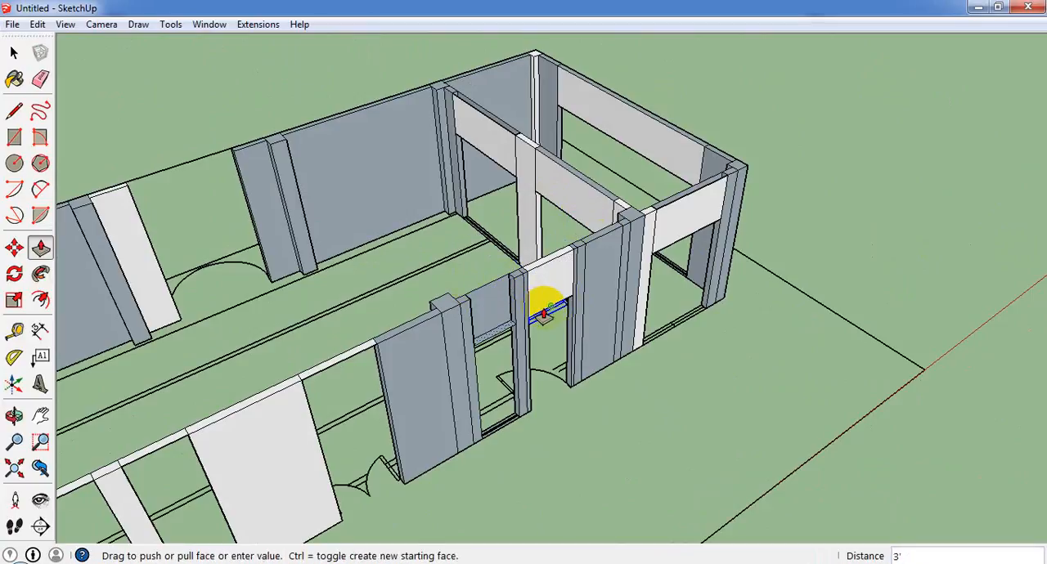
{"action": "left_click", "coordinate": [544, 313]}
{"action": "middle_click_drag", "start_coordinate": [544, 313], "coordinate": [402, 314]}
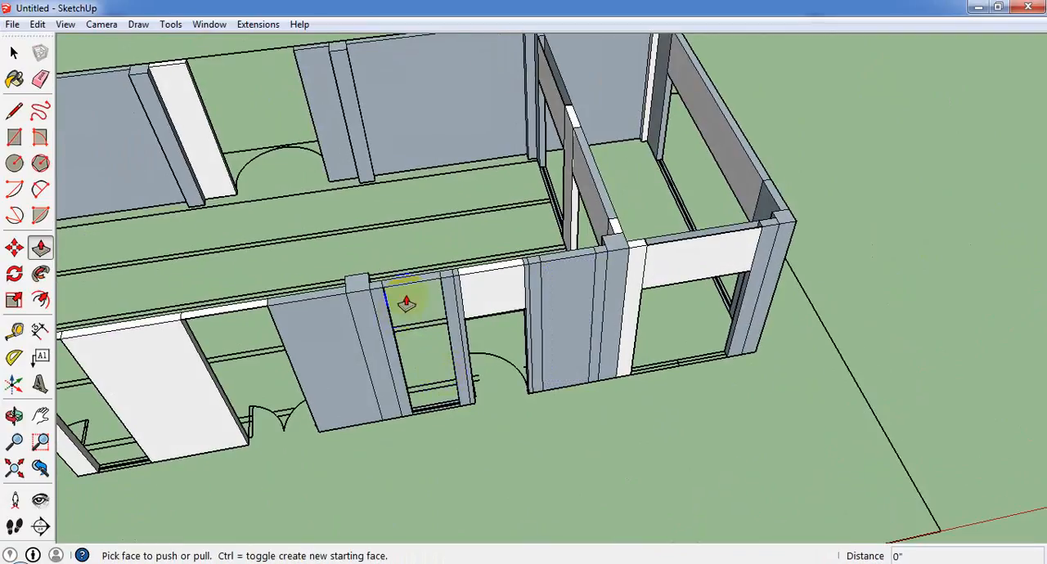
{"action": "left_click", "coordinate": [411, 287]}
{"action": "left_click", "coordinate": [470, 322]}
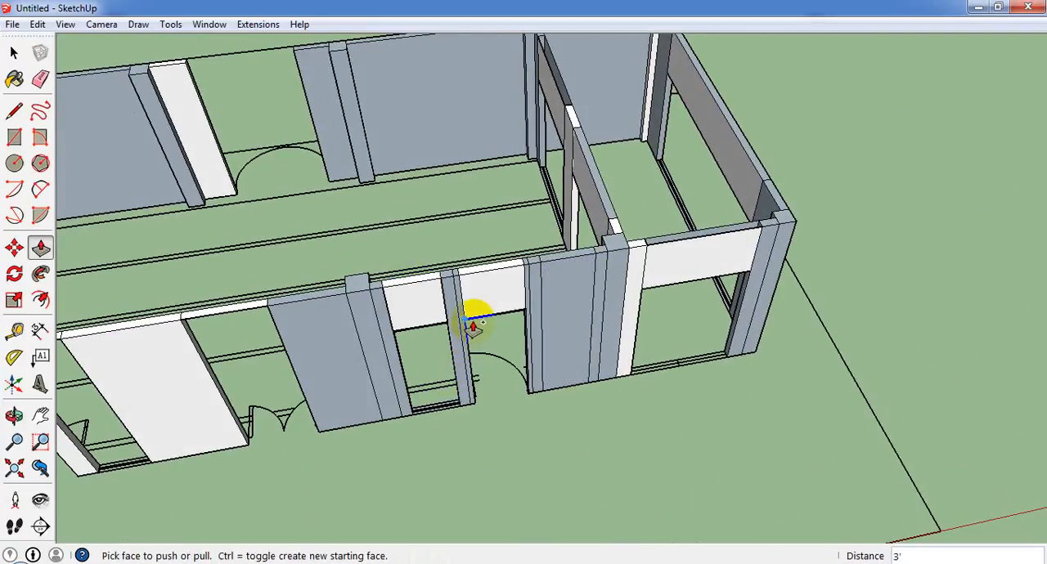
Extend the strips over the front wall's double-door opening and the two remaining openings beyond it downward by 3'.
{"action": "left_click", "coordinate": [247, 312]}
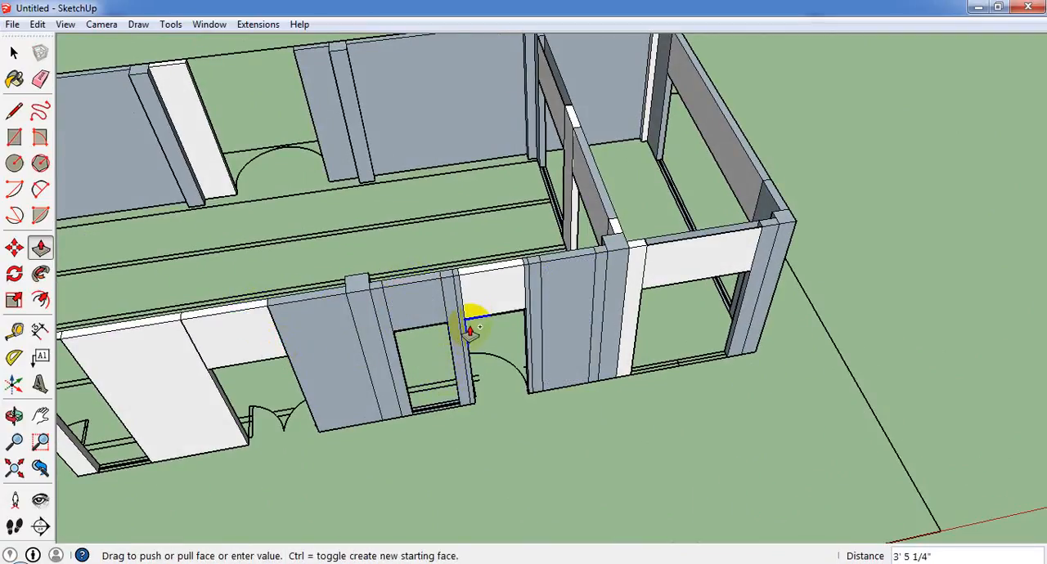
{"action": "scroll", "coordinate": [196, 314], "scroll_direction": "down", "scroll_amount": 3}
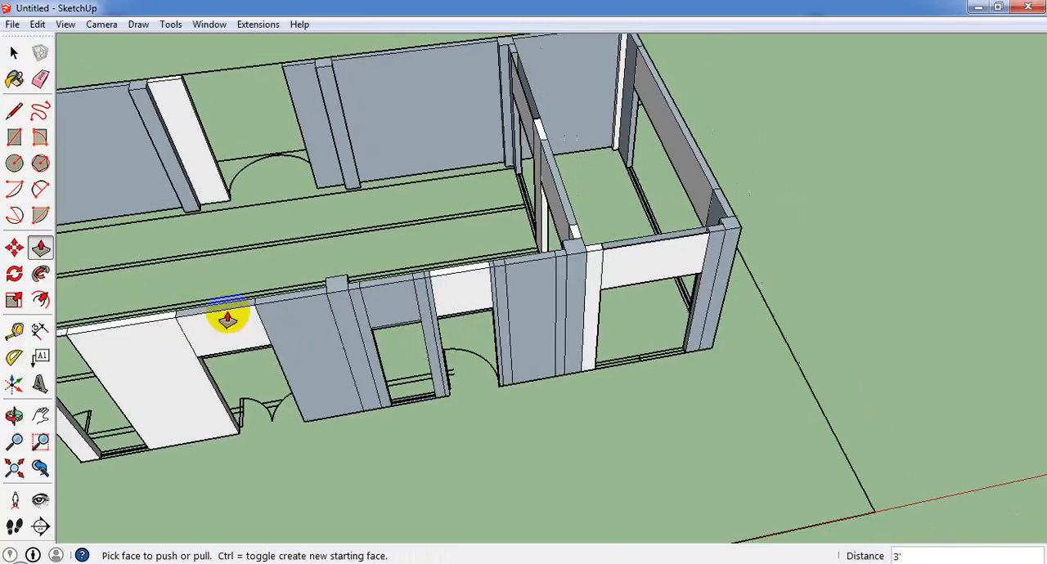
{"action": "scroll", "coordinate": [213, 320], "scroll_direction": "up", "scroll_amount": 5}
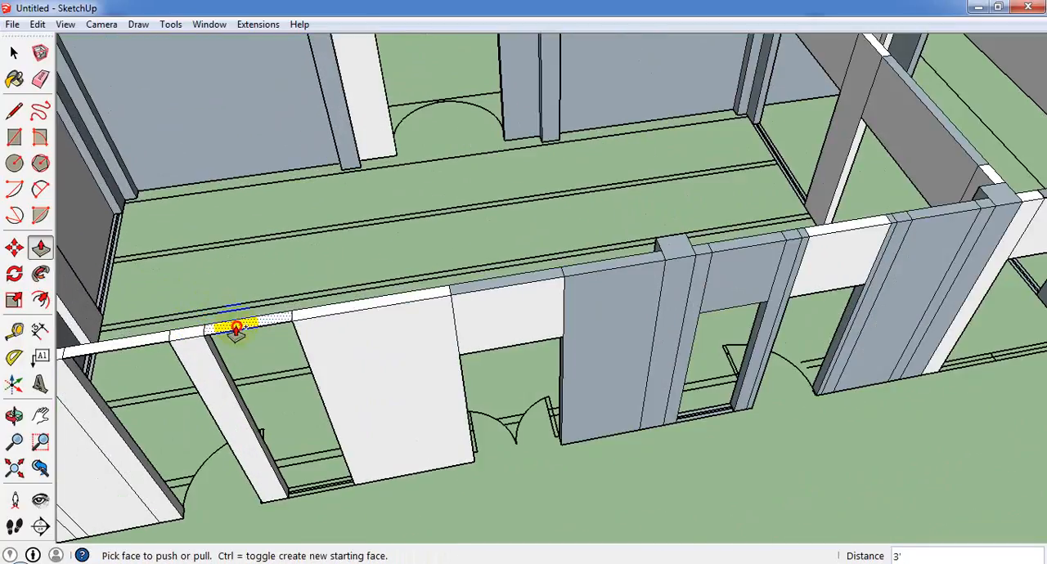
{"action": "left_click_drag", "start_coordinate": [236, 327], "coordinate": [530, 362]}
{"action": "left_click", "coordinate": [509, 354]}
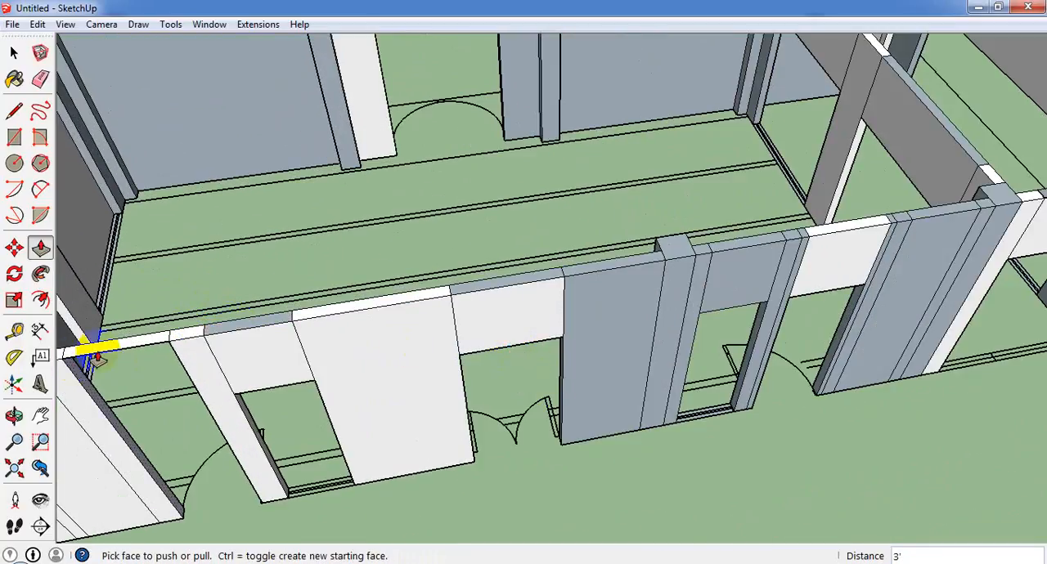
{"action": "left_click_drag", "start_coordinate": [93, 351], "coordinate": [247, 393]}
Erase the vertical faces filling the two openings in the main hall's far end wall.
{"action": "scroll", "coordinate": [436, 339], "scroll_direction": "down", "scroll_amount": 4}
{"action": "middle_click_drag", "start_coordinate": [437, 340], "coordinate": [565, 229]}
{"action": "left_click", "coordinate": [14, 53]}
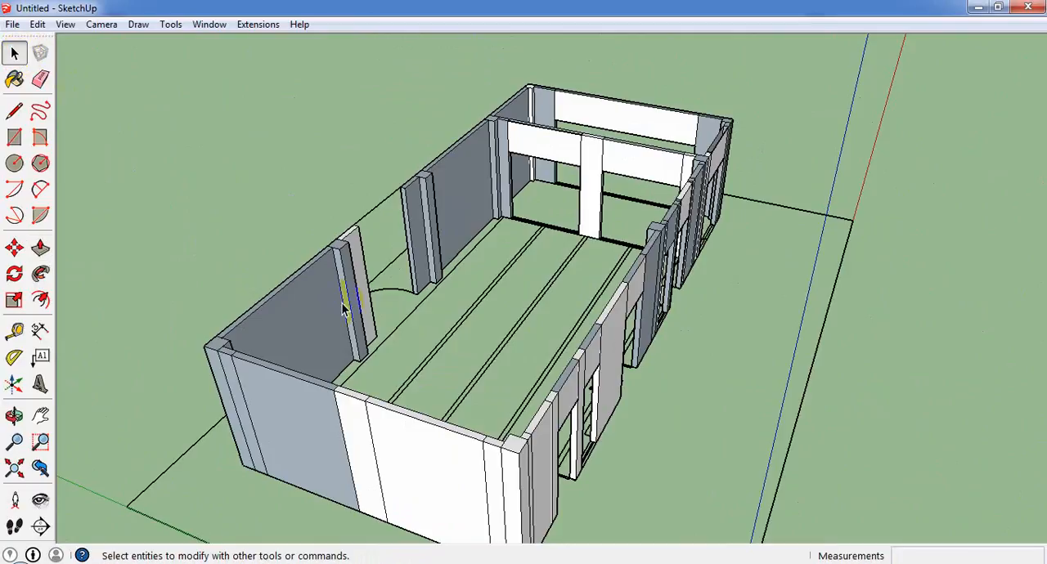
{"action": "left_click", "coordinate": [415, 445]}
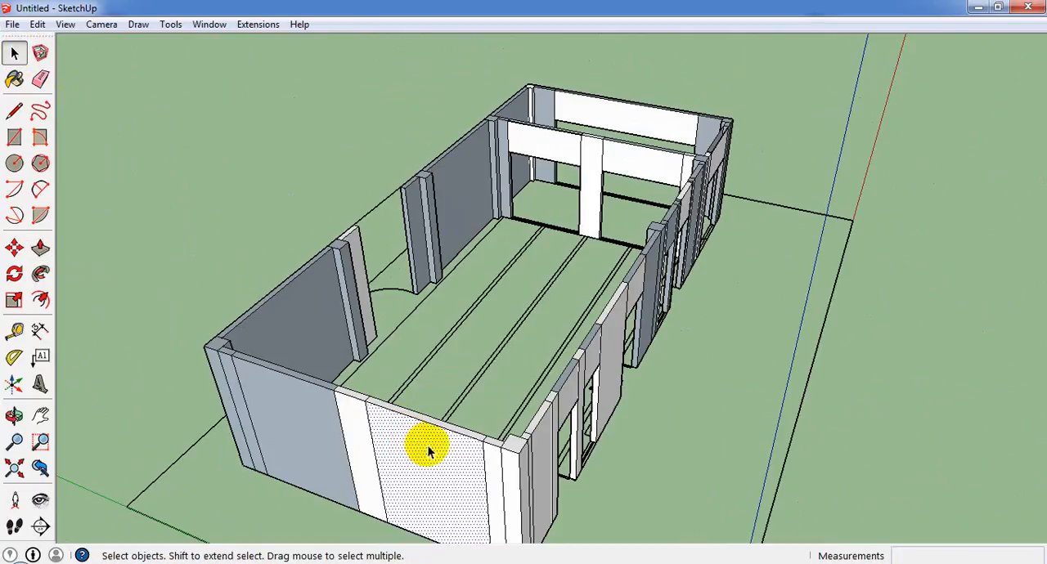
{"action": "key", "text": "Delete"}
Push/Pull the strip over the far end wall's opening nearest the back wall downward by 3', undoing the first attempt.
{"action": "middle_click_drag", "start_coordinate": [314, 417], "coordinate": [102, 258]}
{"action": "left_click", "coordinate": [43, 249]}
{"action": "middle_click_drag", "start_coordinate": [439, 345], "coordinate": [347, 444]}
{"action": "left_click_drag", "start_coordinate": [351, 449], "coordinate": [434, 473]}
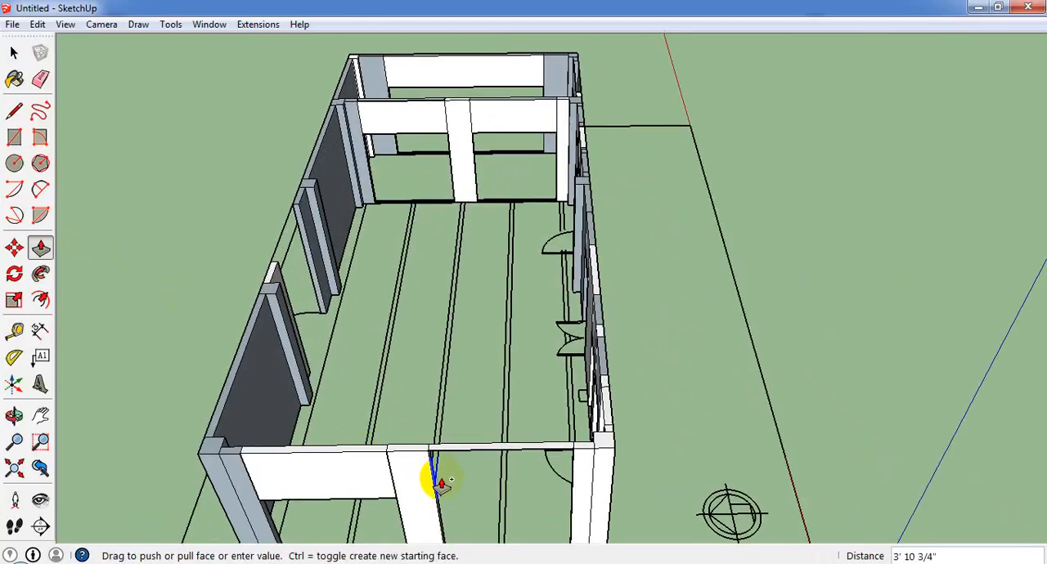
{"action": "key", "text": "ctrl+z"}
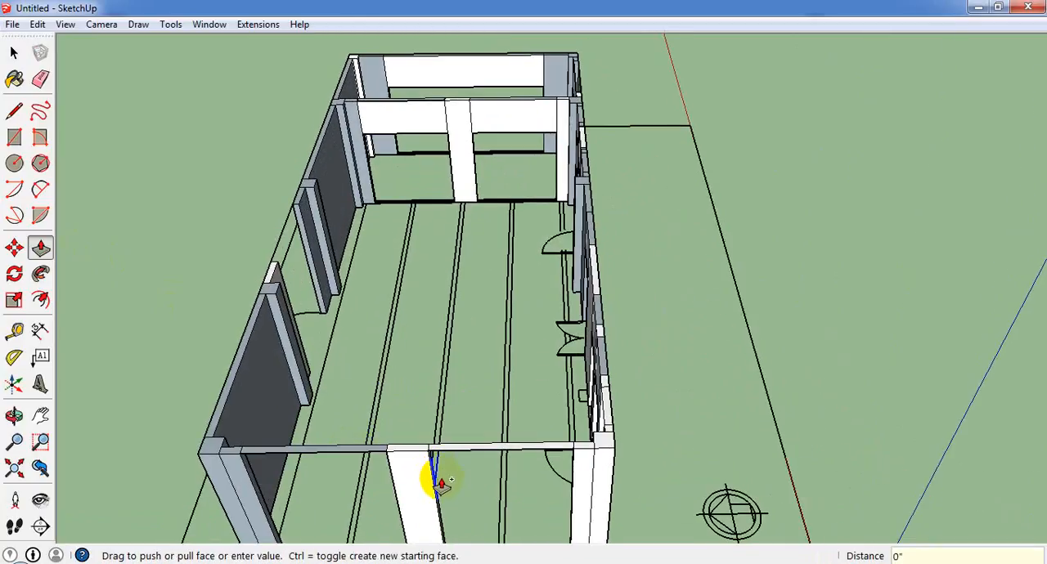
{"action": "left_click", "coordinate": [378, 450]}
{"action": "left_click", "coordinate": [378, 451]}
Extend the strip over the far end wall's opening nearest the front wall downward by 3'.
{"action": "middle_click_drag", "start_coordinate": [577, 402], "coordinate": [765, 266]}
{"action": "left_click", "coordinate": [670, 329]}
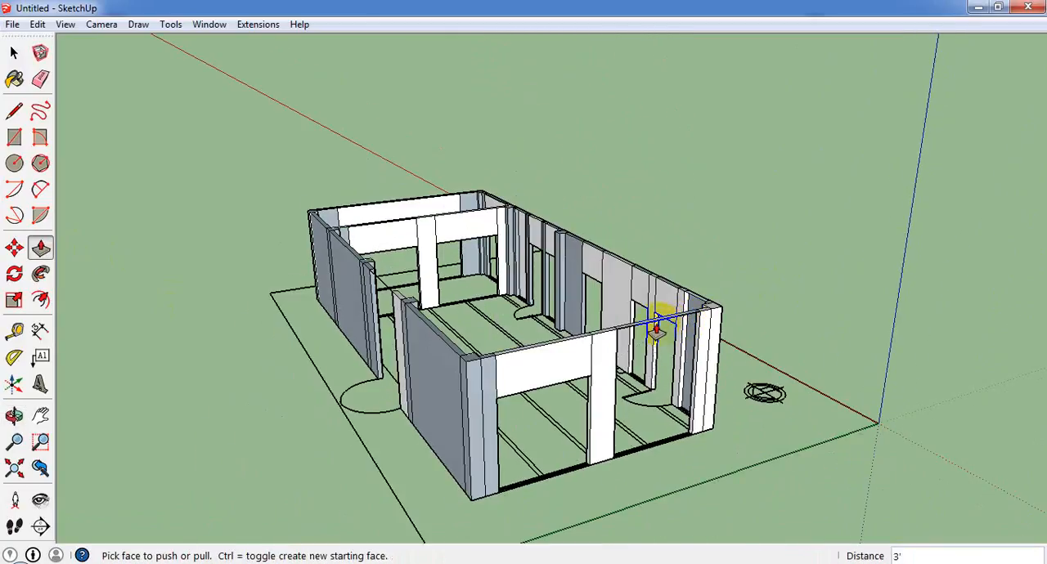
{"action": "left_click", "coordinate": [568, 367]}
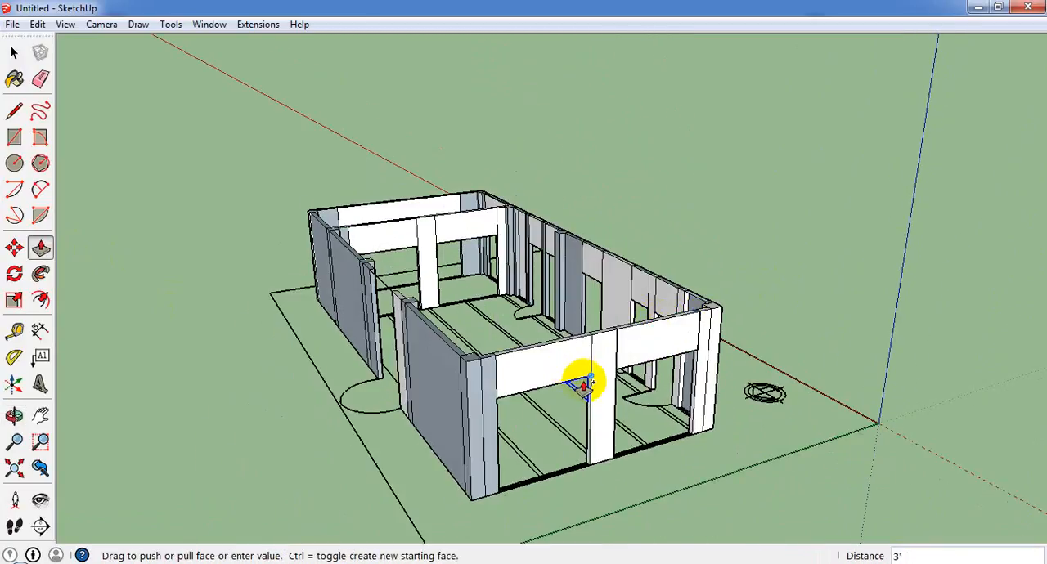
{"action": "left_click", "coordinate": [584, 374]}
{"action": "middle_click_drag", "start_coordinate": [584, 374], "coordinate": [246, 402]}
{"action": "scroll", "coordinate": [346, 357], "scroll_direction": "down", "scroll_amount": 2}
{"action": "middle_click_drag", "start_coordinate": [416, 388], "coordinate": [370, 452]}
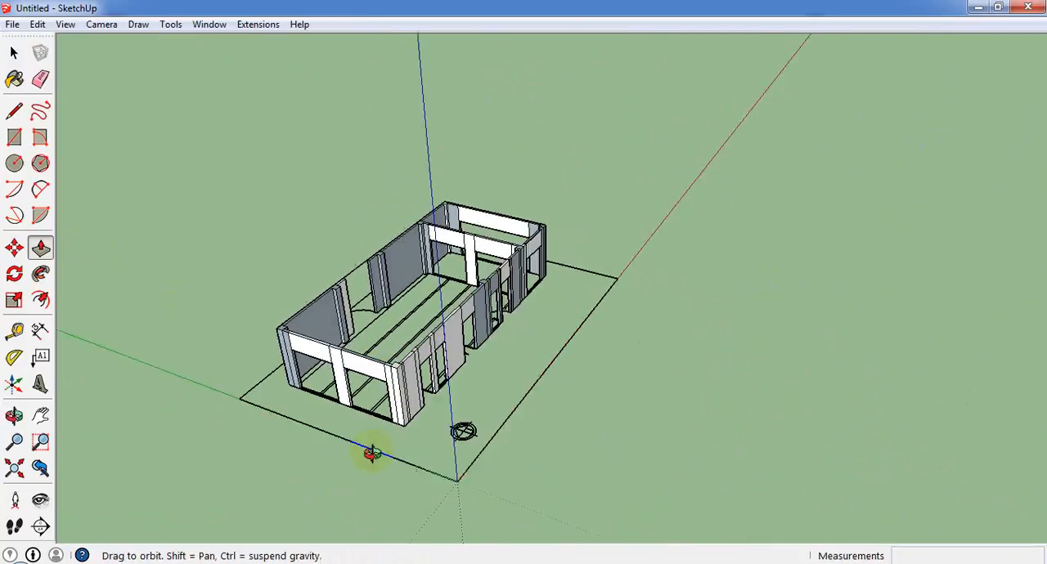
{"action": "scroll", "coordinate": [304, 388], "scroll_direction": "up", "scroll_amount": 6}
{"action": "scroll", "coordinate": [419, 415], "scroll_direction": "up", "scroll_amount": 3}
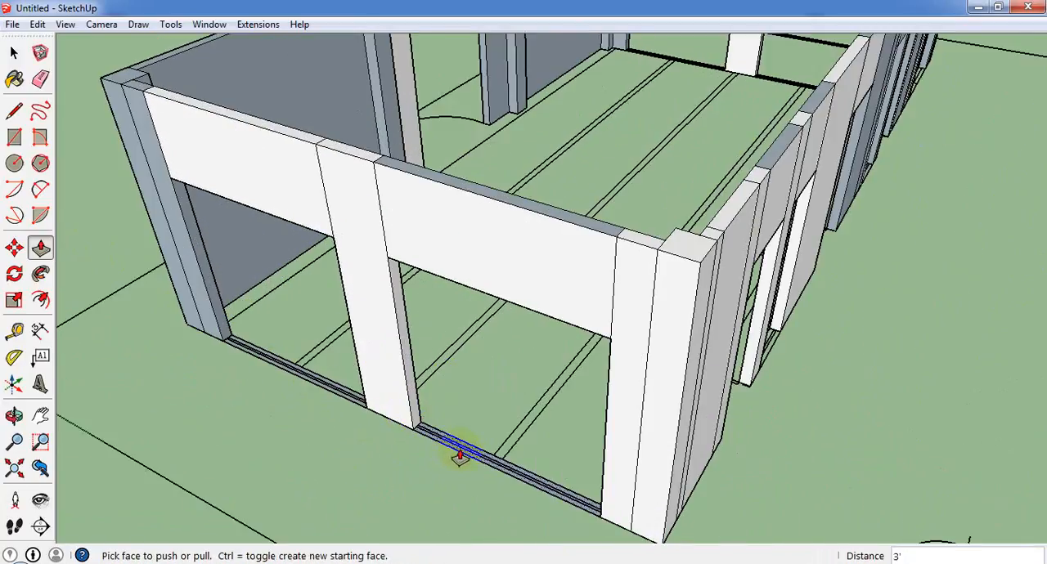
{"action": "left_click", "coordinate": [459, 457]}
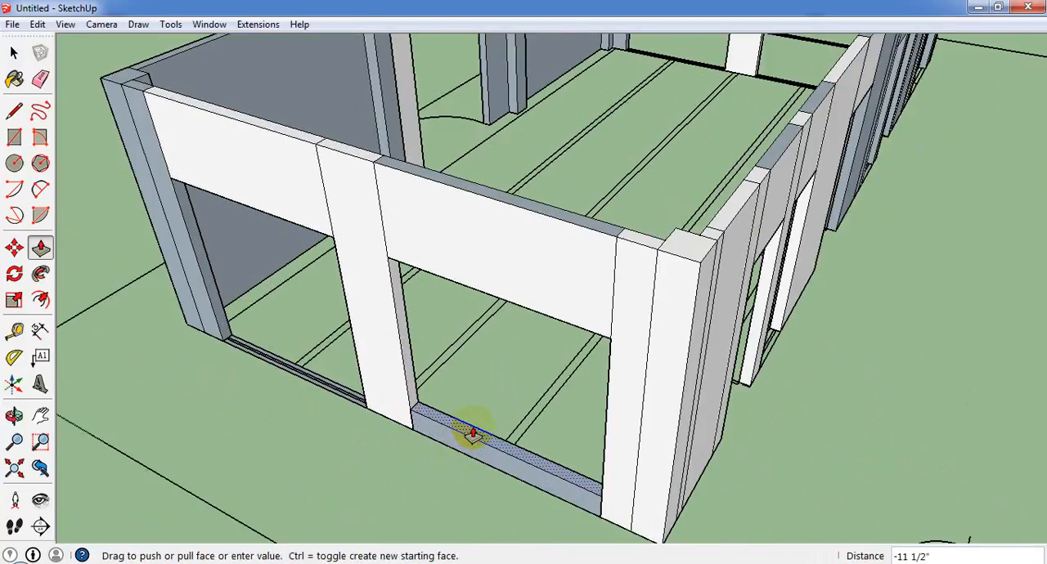
{"action": "left_click", "coordinate": [473, 435]}
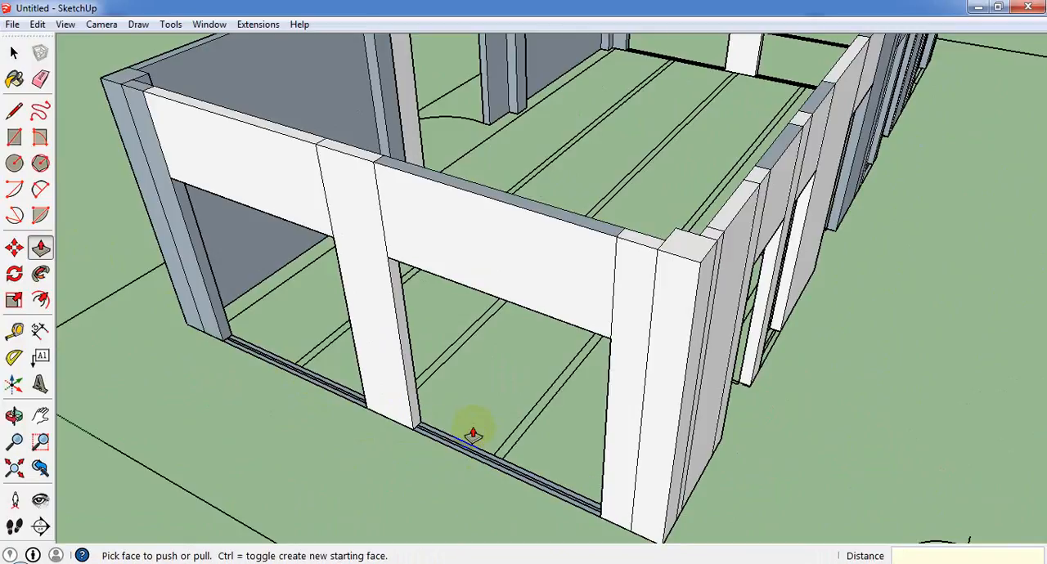
{"action": "left_click", "coordinate": [539, 492]}
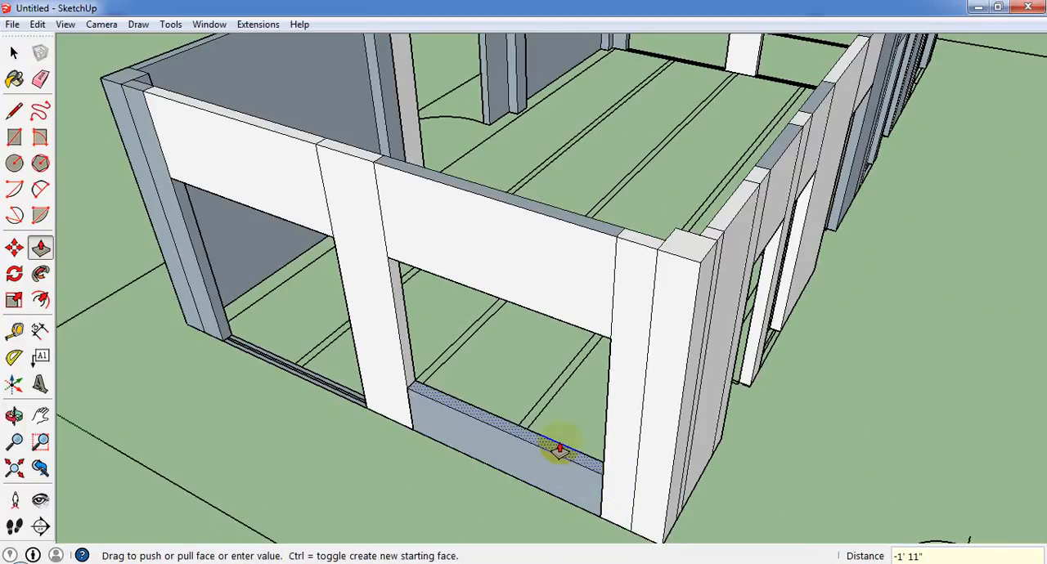
{"action": "left_click", "coordinate": [560, 451]}
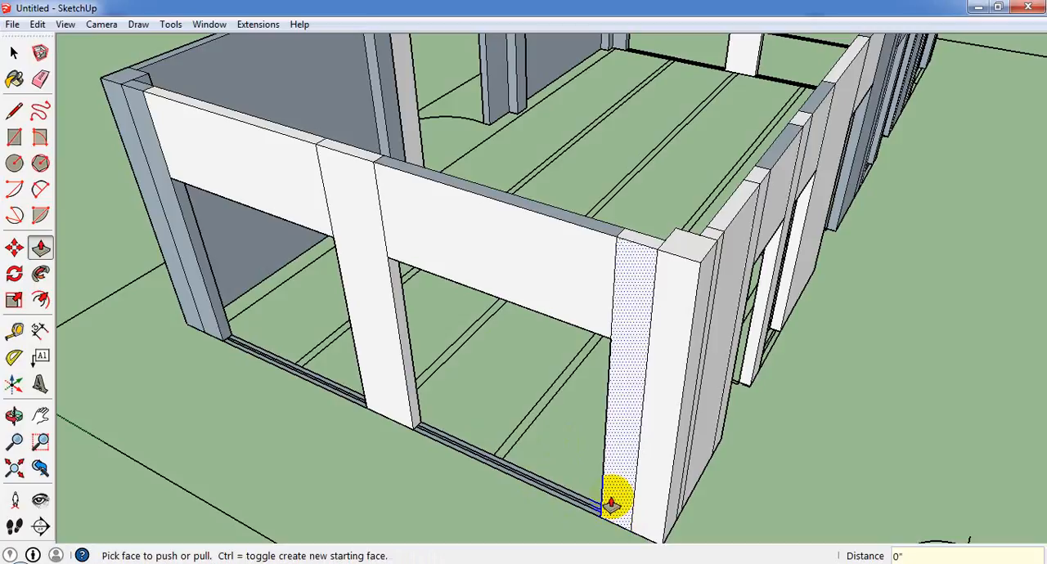
Push/Pull the floor strips in the main hall's far end wall openings up 2.5' to form sill walls.
{"action": "left_click", "coordinate": [553, 502]}
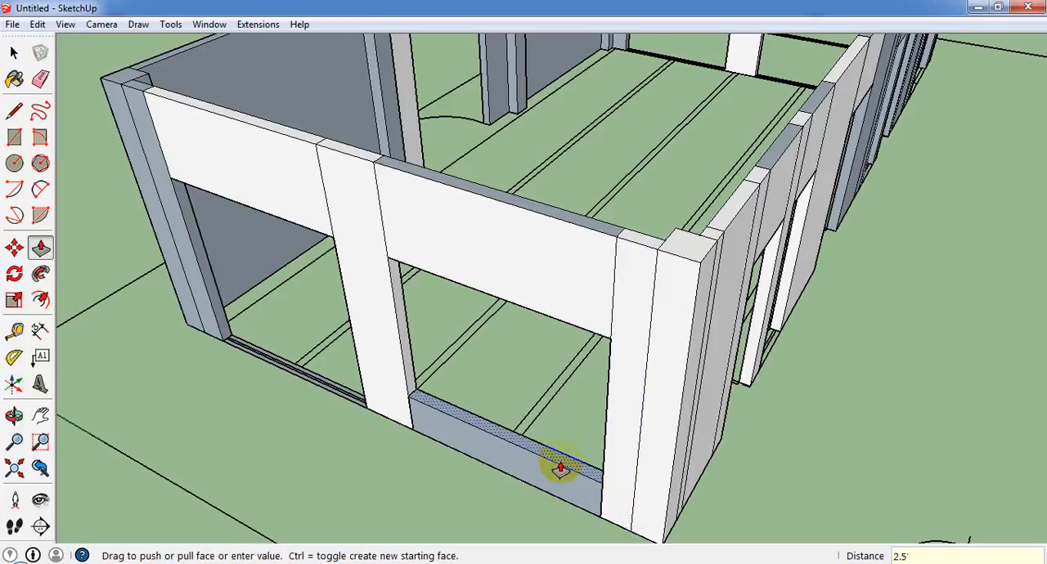
{"action": "key", "text": "Return"}
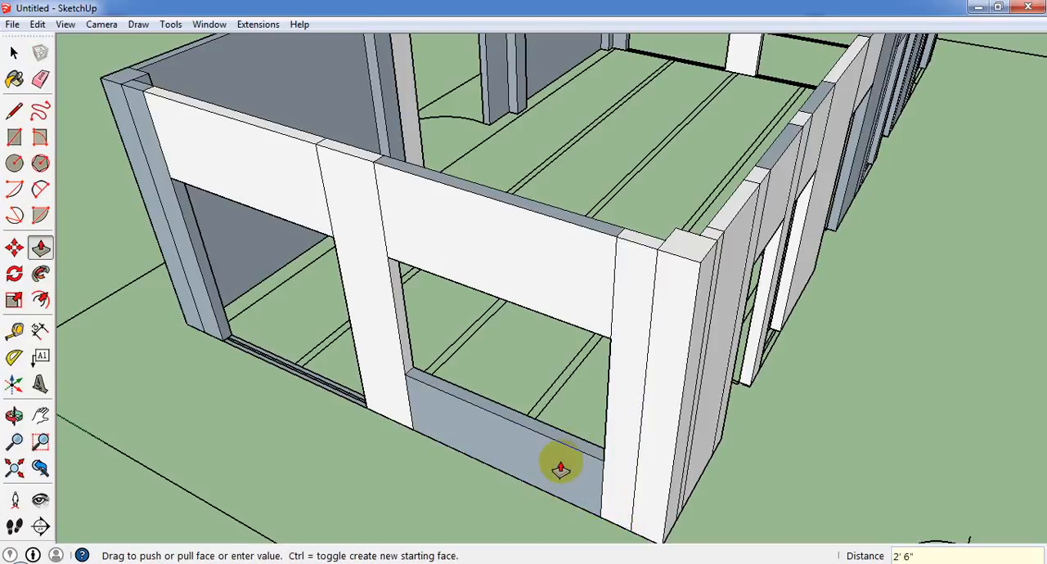
{"action": "double_click", "coordinate": [288, 372]}
{"action": "key", "text": "ctrl+z"}
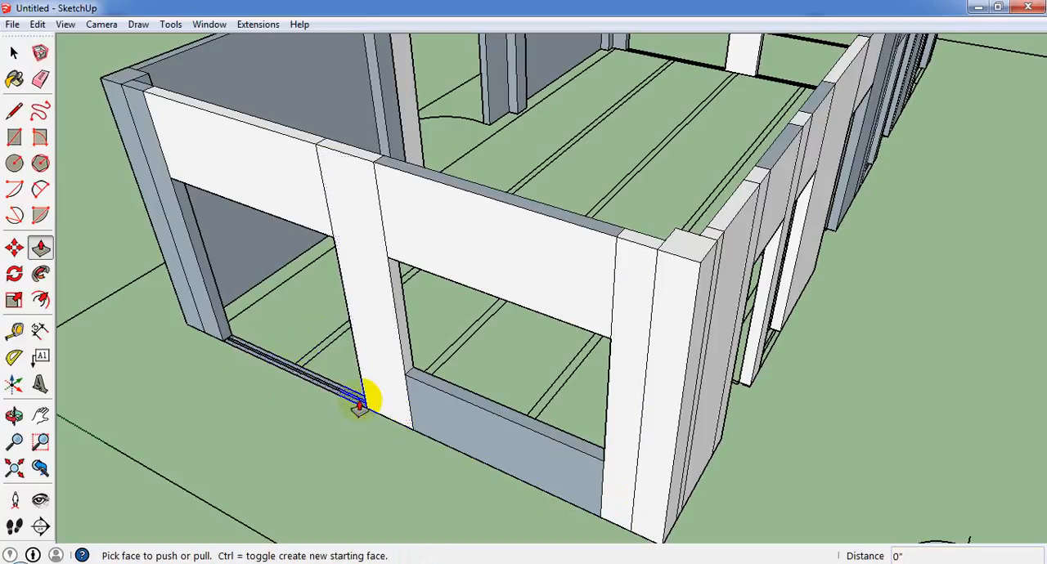
{"action": "left_click", "coordinate": [360, 401]}
{"action": "left_click", "coordinate": [434, 386]}
Draw a 2' 6" by 5" rectangle over the floor strip in the front wall's window opening between the single and double doors.
{"action": "scroll", "coordinate": [569, 351], "scroll_direction": "down", "scroll_amount": 3}
{"action": "middle_click_drag", "start_coordinate": [569, 351], "coordinate": [152, 351]}
{"action": "scroll", "coordinate": [657, 401], "scroll_direction": "up", "scroll_amount": 4}
{"action": "scroll", "coordinate": [658, 399], "scroll_direction": "up", "scroll_amount": 2}
{"action": "middle_click_drag", "start_coordinate": [593, 433], "coordinate": [397, 417]}
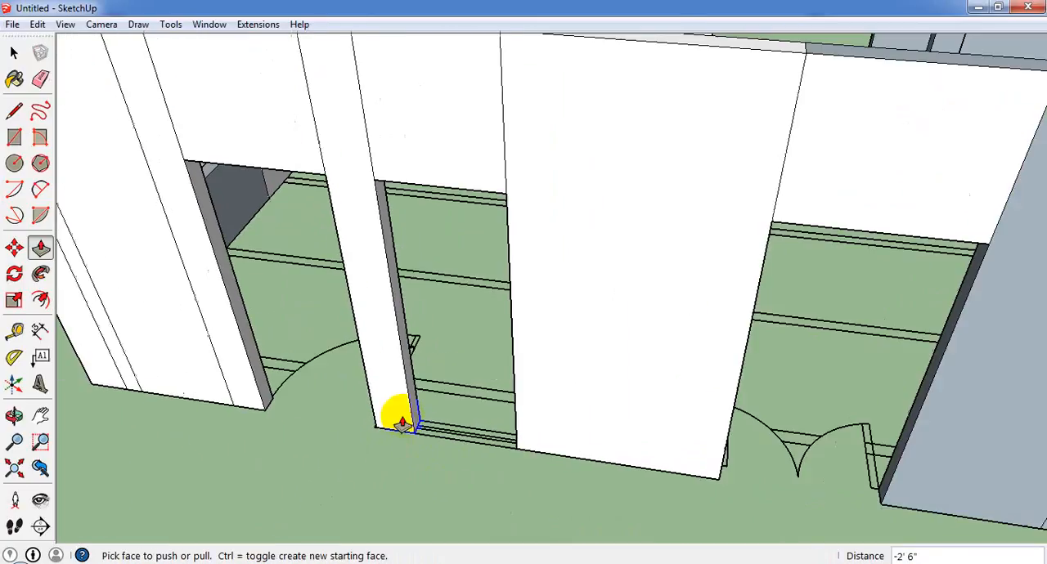
{"action": "left_click", "coordinate": [16, 138]}
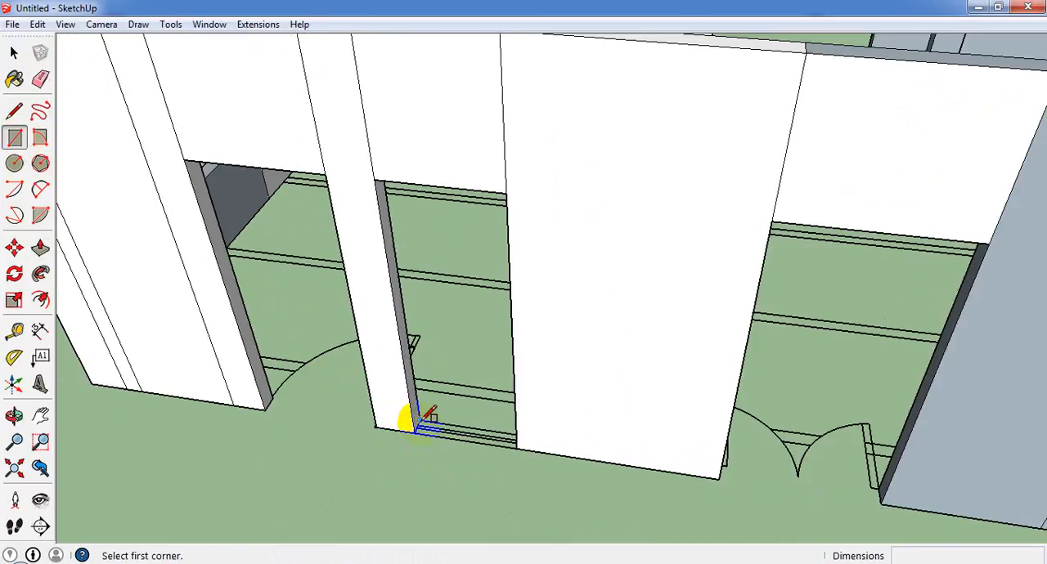
{"action": "left_click", "coordinate": [417, 422]}
{"action": "left_click", "coordinate": [518, 443]}
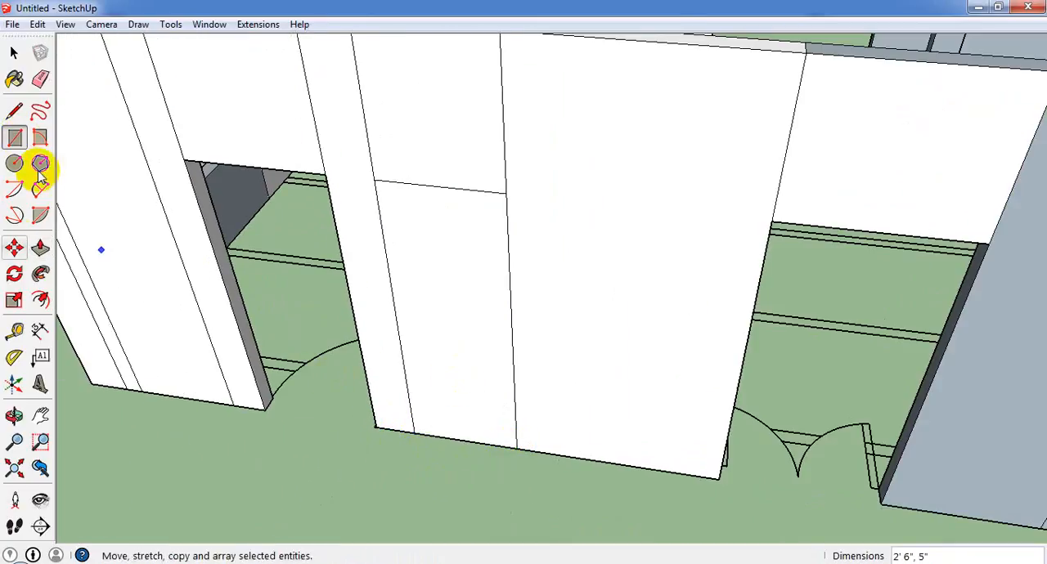
Erase the outer vertical face filling the window opening between the single and double doors.
{"action": "left_click", "coordinate": [14, 53]}
{"action": "left_click", "coordinate": [427, 221]}
{"action": "right_click", "coordinate": [430, 237]}
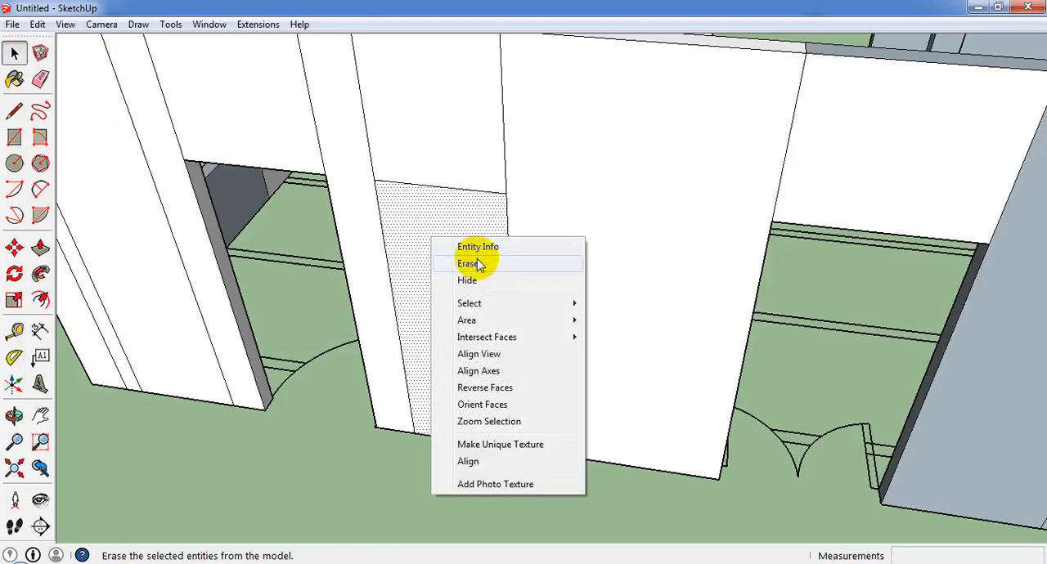
{"action": "left_click", "coordinate": [444, 264]}
Draw a 3' 4" line across the front wall's end bay level with the lintel underside and erase the face below it.
{"action": "middle_click_drag", "start_coordinate": [180, 273], "coordinate": [293, 267]}
{"action": "scroll", "coordinate": [206, 266], "scroll_direction": "down", "scroll_amount": 5}
{"action": "scroll", "coordinate": [201, 238], "scroll_direction": "up", "scroll_amount": 5}
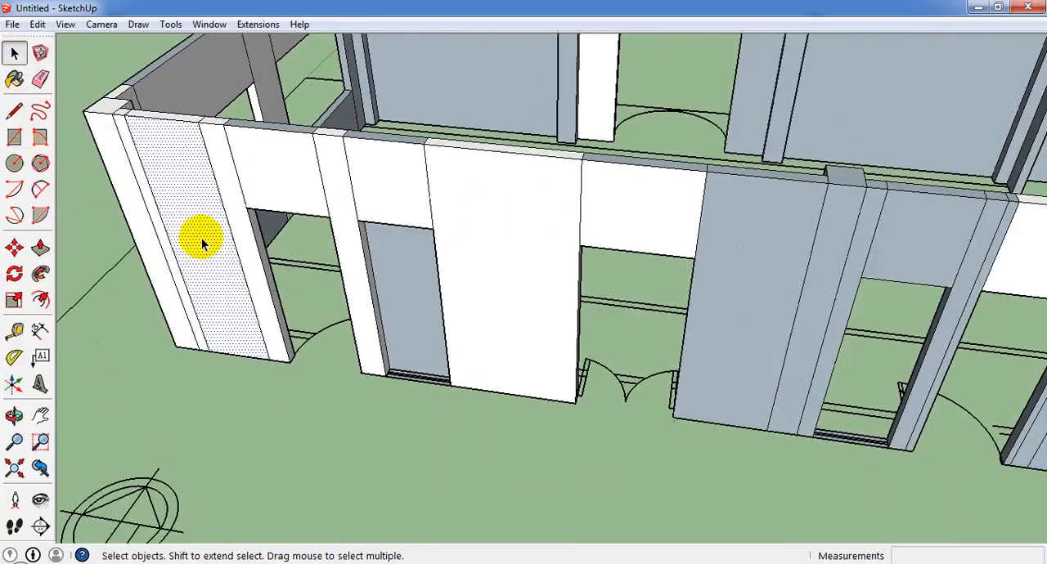
{"action": "left_click", "coordinate": [14, 110]}
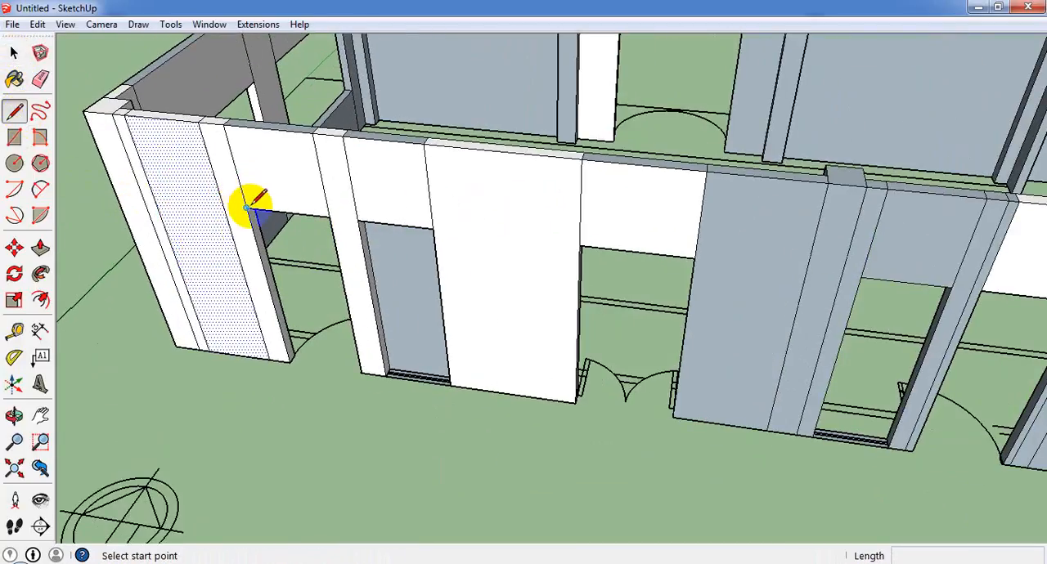
{"action": "left_click", "coordinate": [246, 209]}
{"action": "left_click", "coordinate": [155, 196]}
{"action": "left_click", "coordinate": [14, 52]}
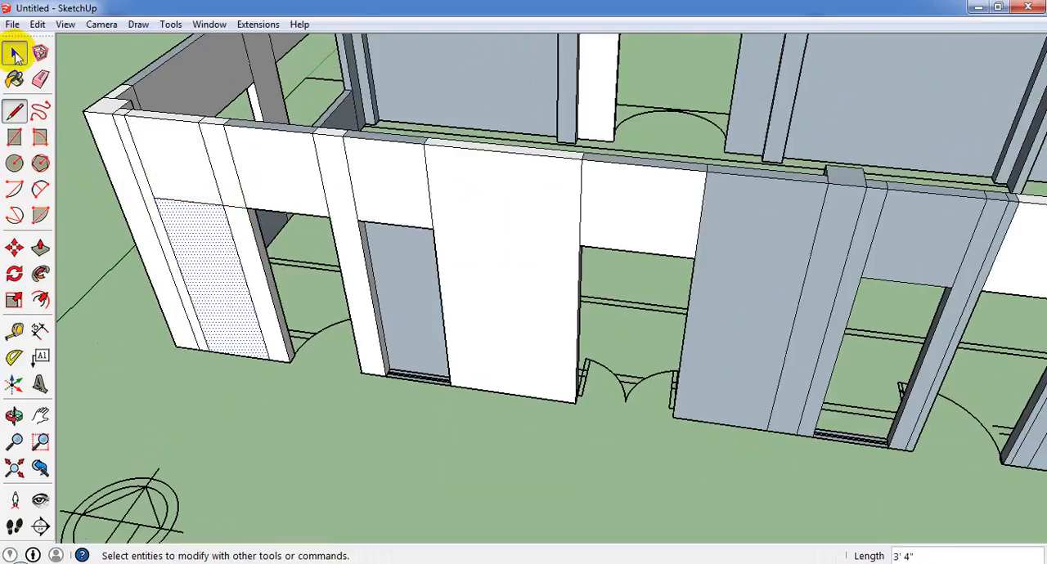
{"action": "right_click", "coordinate": [217, 232]}
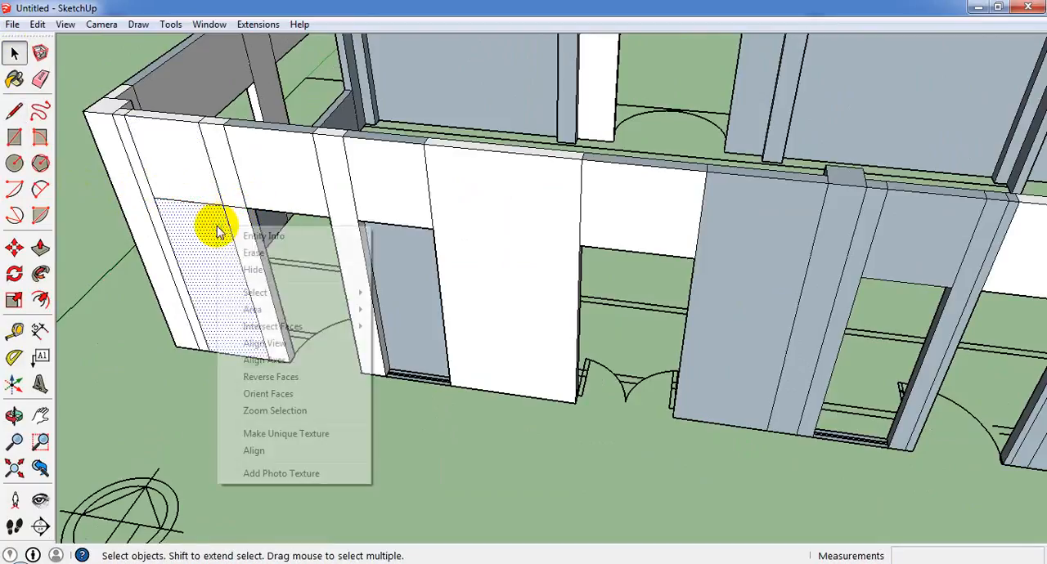
{"action": "left_click", "coordinate": [259, 255]}
Erase the inner face in the window opening between the front doors and raise its floor strip 2' 6" as a sill.
{"action": "scroll", "coordinate": [234, 350], "scroll_direction": "up", "scroll_amount": 5}
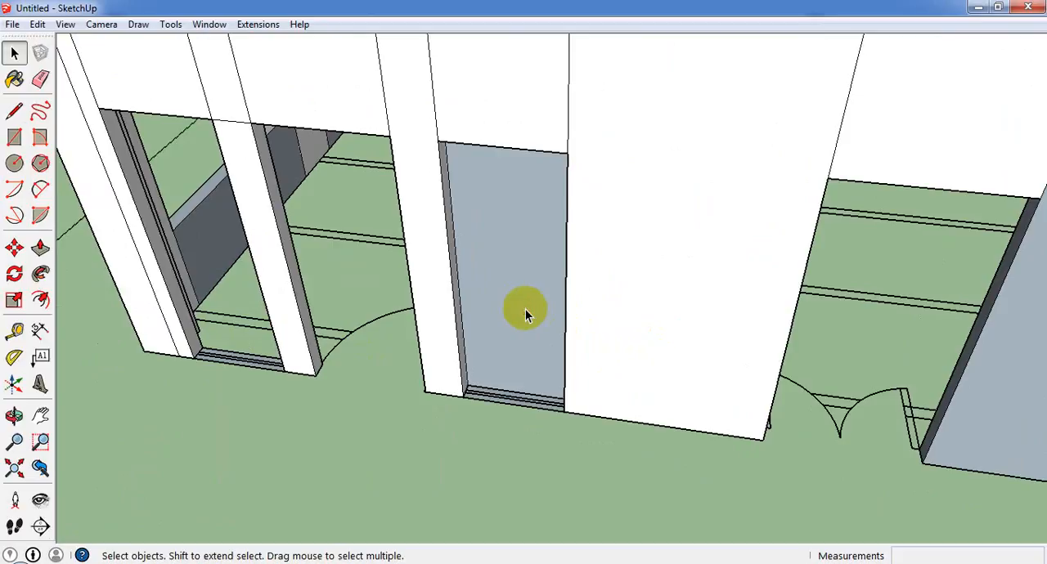
{"action": "left_click", "coordinate": [525, 309]}
{"action": "key", "text": "Delete"}
{"action": "left_click", "coordinate": [520, 397]}
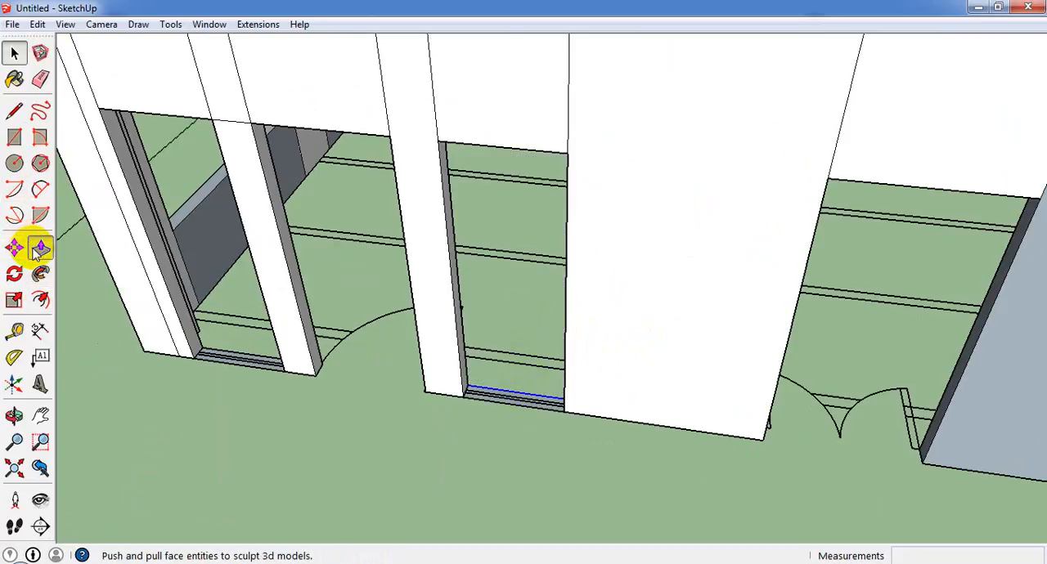
{"action": "left_click_drag", "start_coordinate": [505, 402], "coordinate": [187, 231]}
{"action": "left_click", "coordinate": [187, 230]}
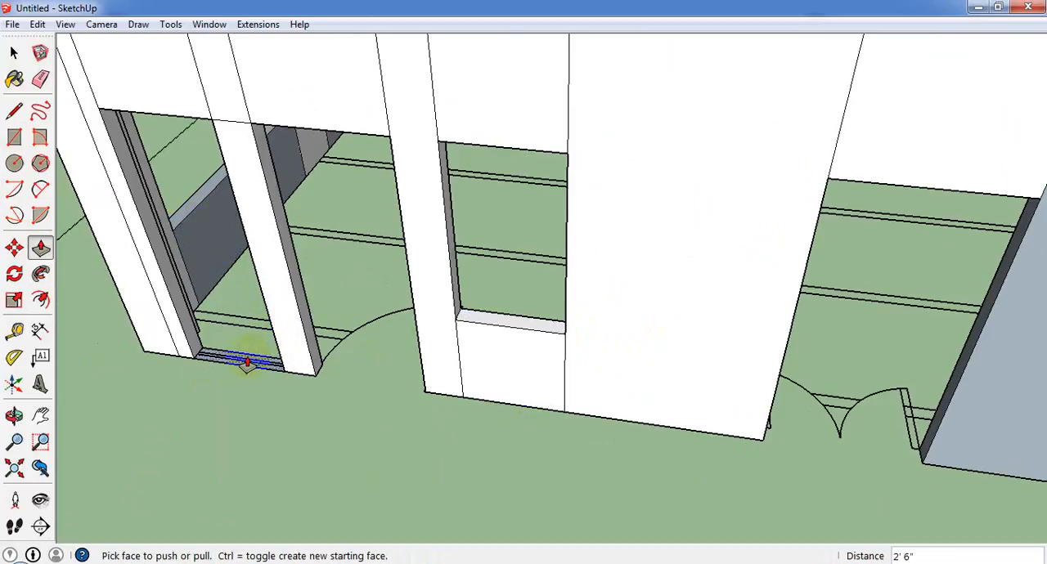
Raise 2' 6" sills in the front wall's end bay window and in the window beyond the double doors.
{"action": "scroll", "coordinate": [300, 354], "scroll_direction": "down", "scroll_amount": 5}
{"action": "scroll", "coordinate": [596, 435], "scroll_direction": "up", "scroll_amount": 4}
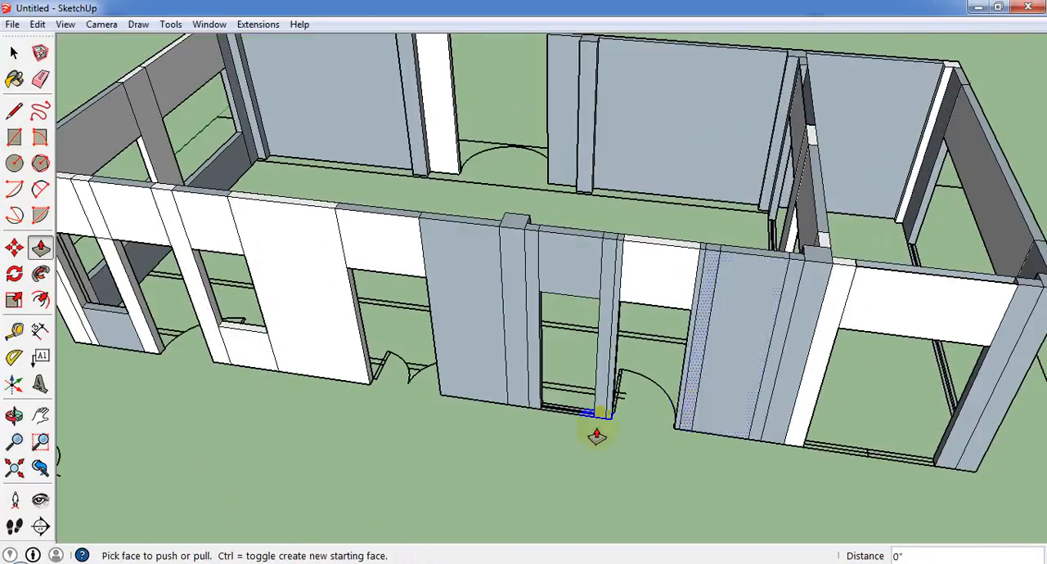
{"action": "scroll", "coordinate": [596, 435], "scroll_direction": "up", "scroll_amount": 3}
{"action": "left_click", "coordinate": [589, 374]}
{"action": "scroll", "coordinate": [94, 276], "scroll_direction": "down", "scroll_amount": 5}
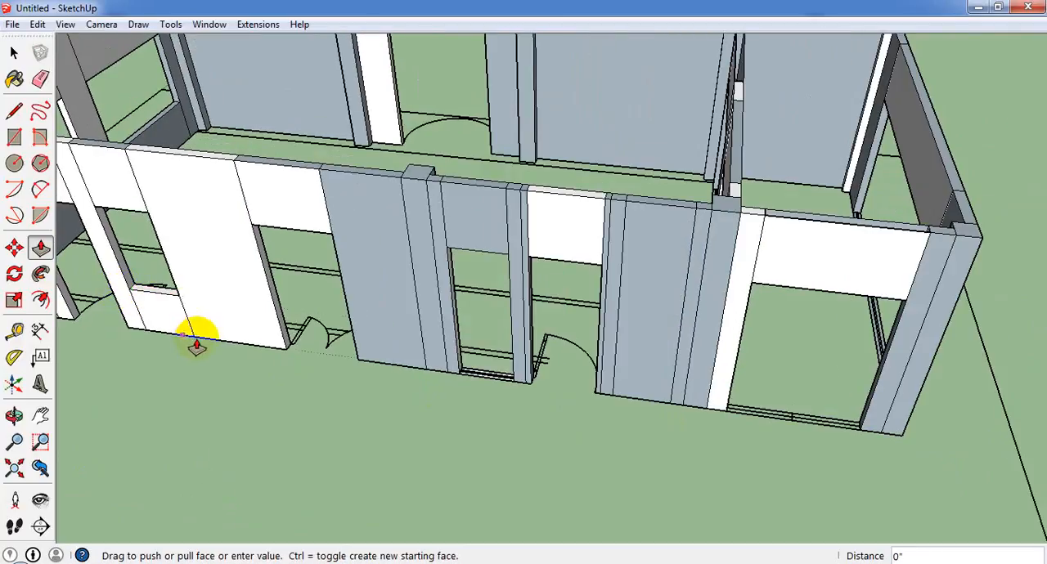
{"action": "left_click", "coordinate": [166, 302]}
Raise the floor strip in the wide opening of the small end room's outer wall 2' 6" as a sill.
{"action": "scroll", "coordinate": [587, 358], "scroll_direction": "down", "scroll_amount": 3}
{"action": "middle_click_drag", "start_coordinate": [551, 362], "coordinate": [368, 380]}
{"action": "scroll", "coordinate": [575, 398], "scroll_direction": "up", "scroll_amount": 5}
{"action": "middle_click_drag", "start_coordinate": [626, 450], "coordinate": [871, 438]}
{"action": "scroll", "coordinate": [622, 414], "scroll_direction": "down", "scroll_amount": 6}
{"action": "middle_click_drag", "start_coordinate": [551, 325], "coordinate": [467, 324]}
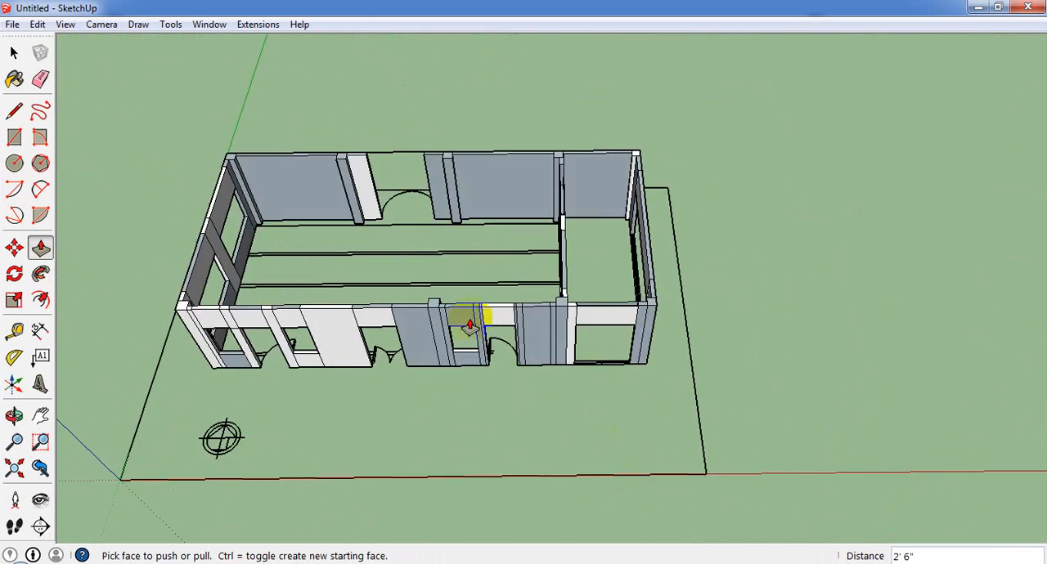
{"action": "scroll", "coordinate": [425, 236], "scroll_direction": "up", "scroll_amount": 4}
{"action": "scroll", "coordinate": [425, 236], "scroll_direction": "down", "scroll_amount": 5}
{"action": "middle_click_drag", "start_coordinate": [453, 234], "coordinate": [575, 220]}
{"action": "scroll", "coordinate": [327, 182], "scroll_direction": "up", "scroll_amount": 4}
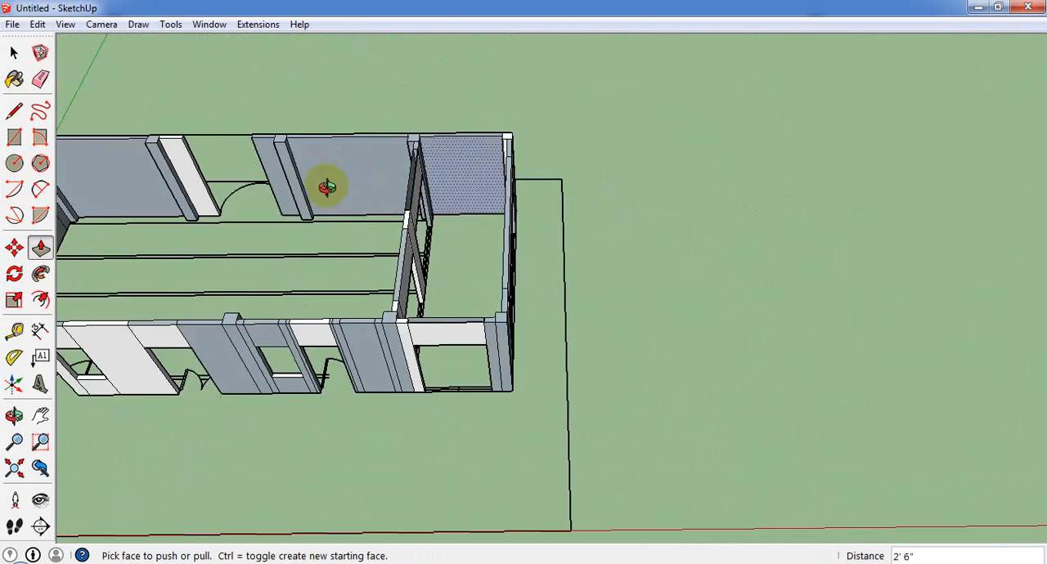
{"action": "middle_click_drag", "start_coordinate": [327, 182], "coordinate": [376, 245]}
{"action": "scroll", "coordinate": [579, 285], "scroll_direction": "up", "scroll_amount": 4}
{"action": "scroll", "coordinate": [507, 339], "scroll_direction": "up", "scroll_amount": 3}
{"action": "left_click", "coordinate": [488, 331]}
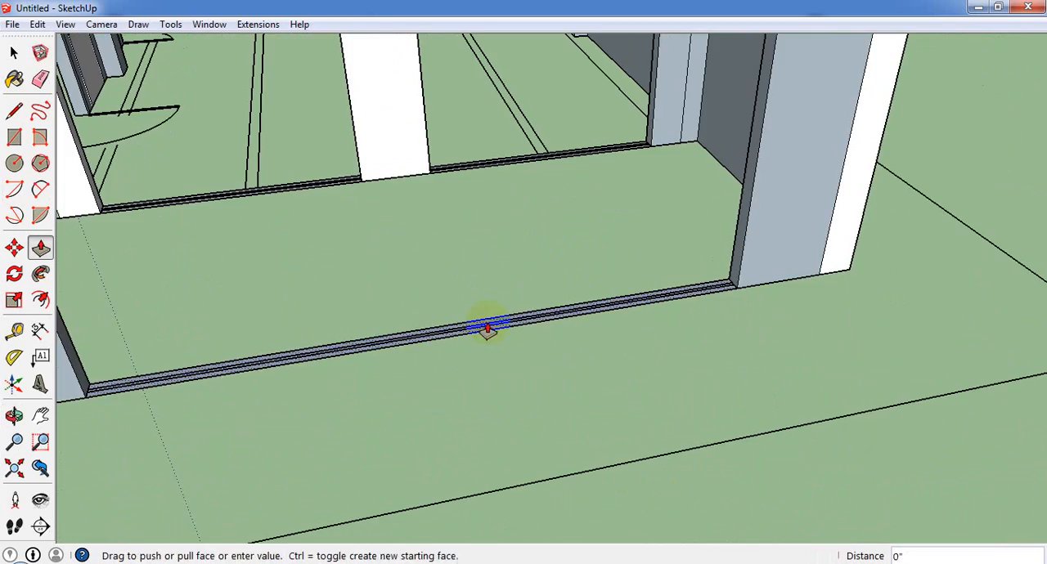
{"action": "scroll", "coordinate": [511, 279], "scroll_direction": "down", "scroll_amount": 4}
{"action": "middle_click_drag", "start_coordinate": [471, 233], "coordinate": [667, 214]}
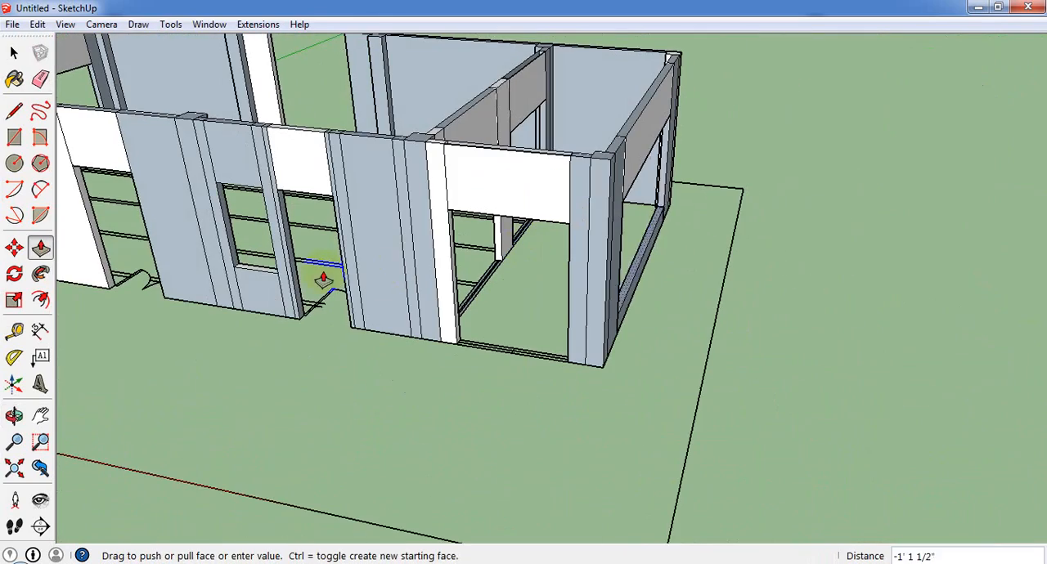
{"action": "left_click", "coordinate": [269, 273]}
Draw a 6' line across the base of the back wall's opening where the curved niche meets the wall.
{"action": "scroll", "coordinate": [644, 304], "scroll_direction": "down", "scroll_amount": 3}
{"action": "middle_click_drag", "start_coordinate": [644, 303], "coordinate": [467, 401]}
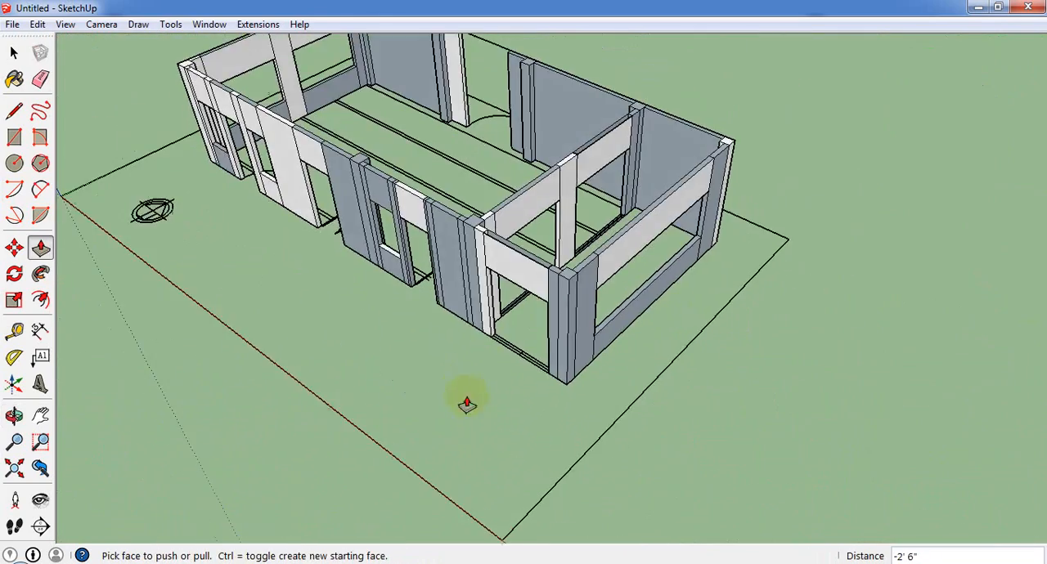
{"action": "scroll", "coordinate": [493, 257], "scroll_direction": "up", "scroll_amount": 3}
{"action": "middle_click_drag", "start_coordinate": [493, 257], "coordinate": [908, 413]}
{"action": "scroll", "coordinate": [717, 289], "scroll_direction": "down", "scroll_amount": 4}
{"action": "scroll", "coordinate": [236, 117], "scroll_direction": "up", "scroll_amount": 3}
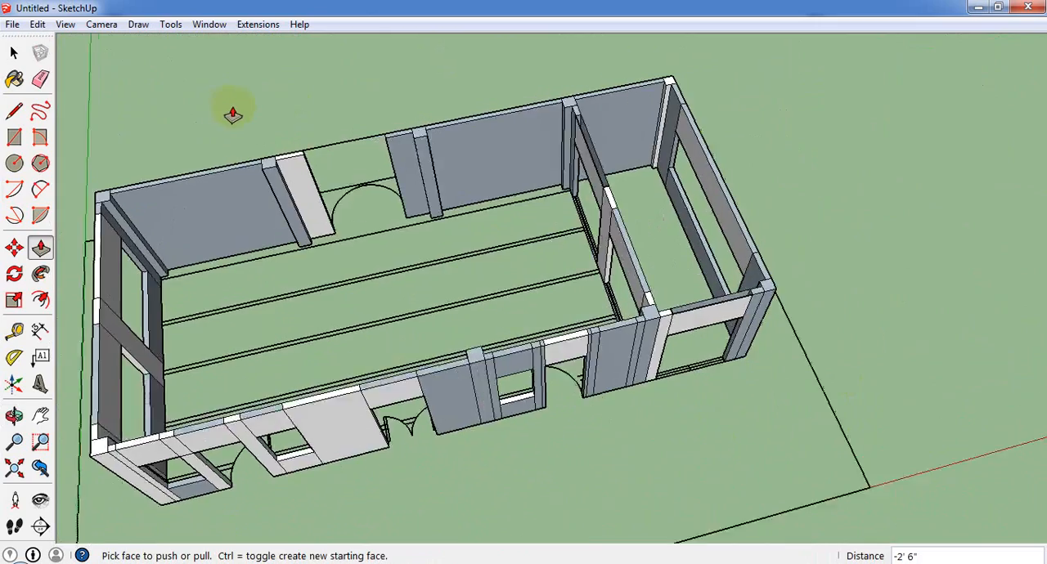
{"action": "middle_click_drag", "start_coordinate": [601, 135], "coordinate": [806, 122]}
{"action": "scroll", "coordinate": [544, 155], "scroll_direction": "down", "scroll_amount": 4}
{"action": "middle_click_drag", "start_coordinate": [488, 351], "coordinate": [695, 409]}
{"action": "left_click", "coordinate": [14, 163]}
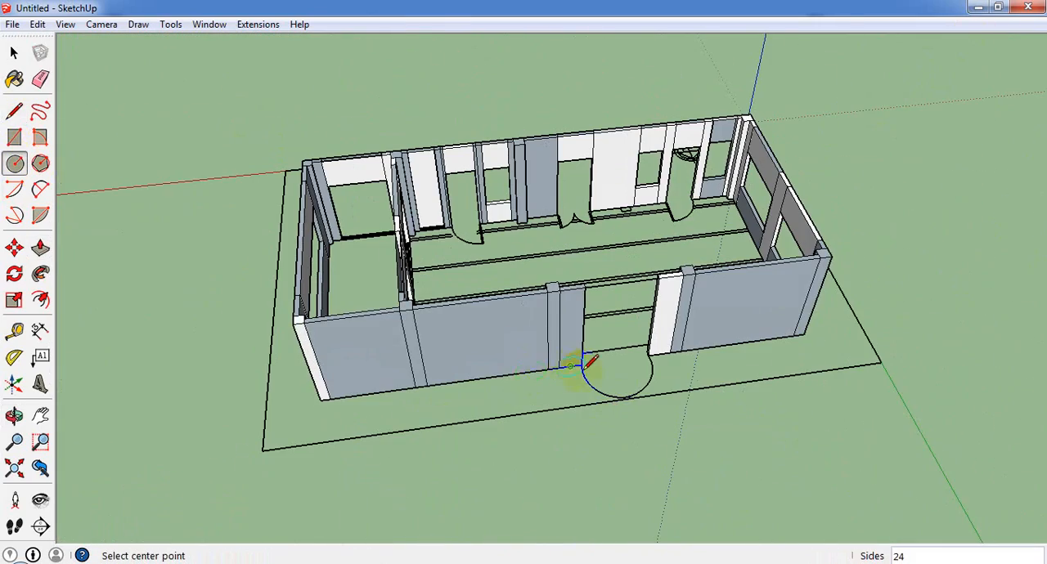
{"action": "scroll", "coordinate": [591, 365], "scroll_direction": "up", "scroll_amount": 5}
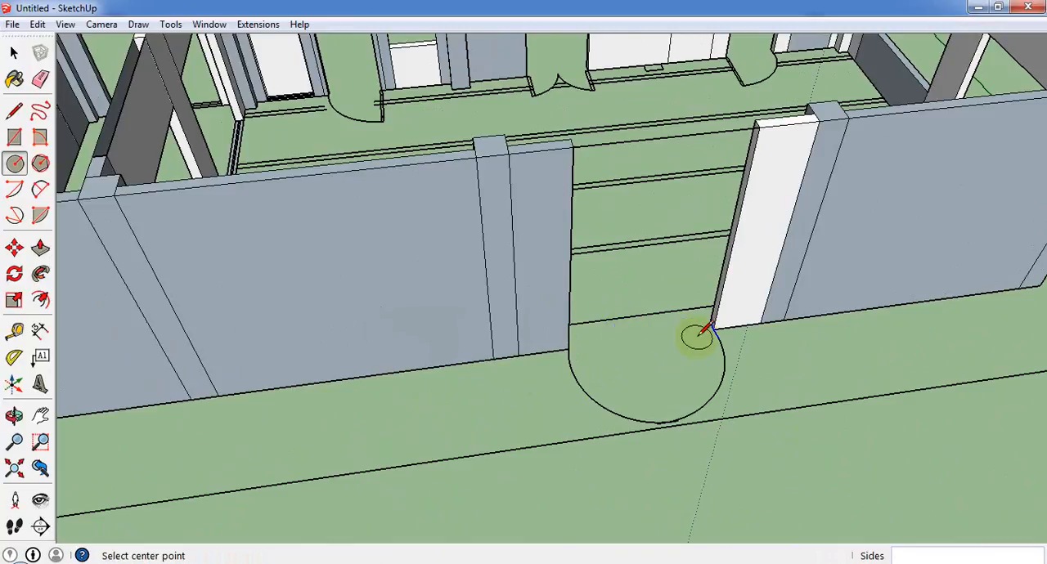
{"action": "left_click", "coordinate": [14, 111]}
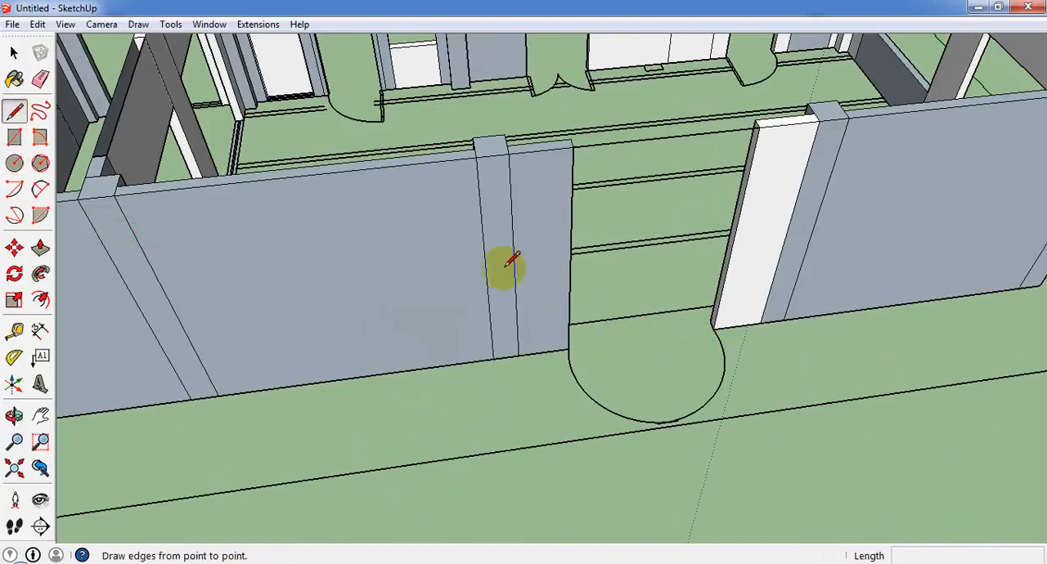
{"action": "left_click", "coordinate": [568, 349]}
{"action": "left_click", "coordinate": [717, 326]}
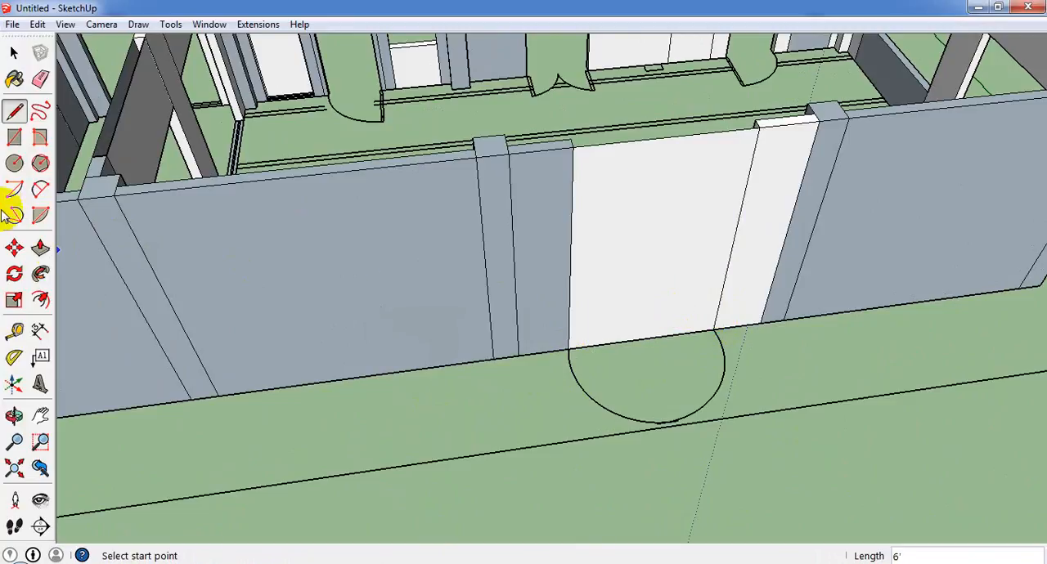
Draw a circle of about 3' 1 1/4" radius on the ground, centred on the back wall opening's base line.
{"action": "left_click", "coordinate": [19, 171]}
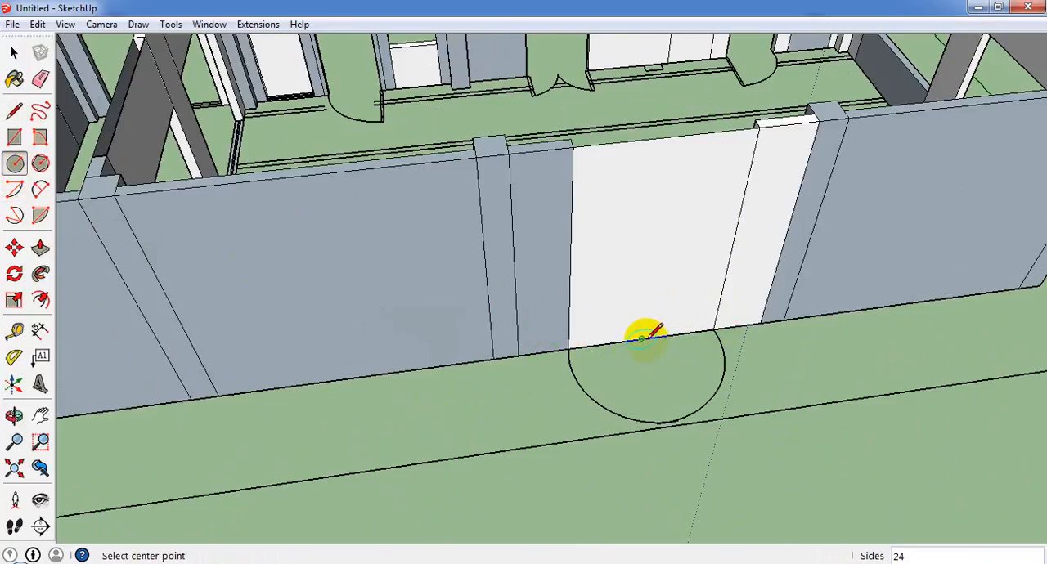
{"action": "scroll", "coordinate": [659, 350], "scroll_direction": "up", "scroll_amount": 2}
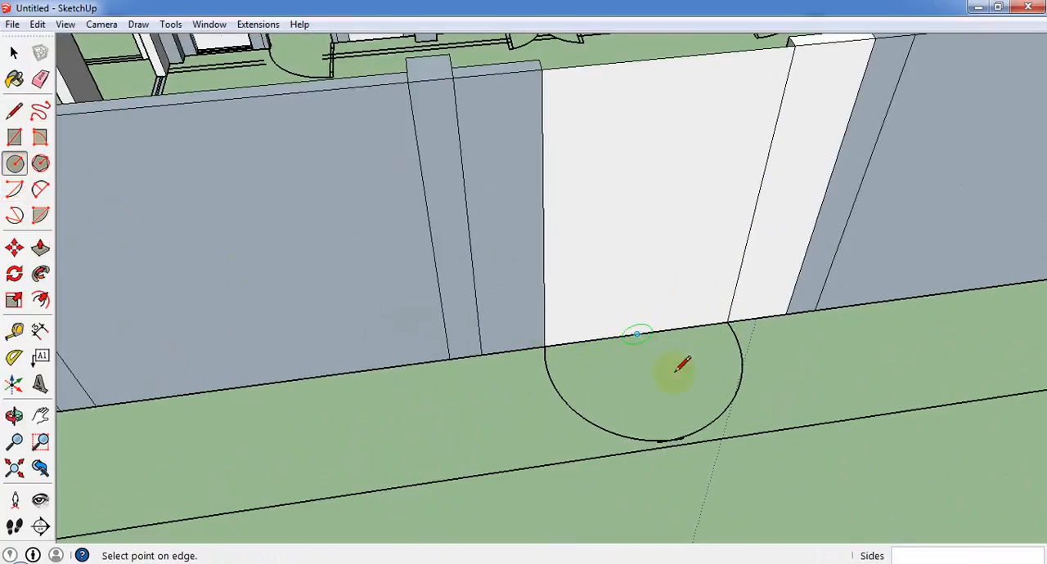
{"action": "left_click", "coordinate": [707, 431]}
{"action": "middle_click_drag", "start_coordinate": [650, 339], "coordinate": [674, 450]}
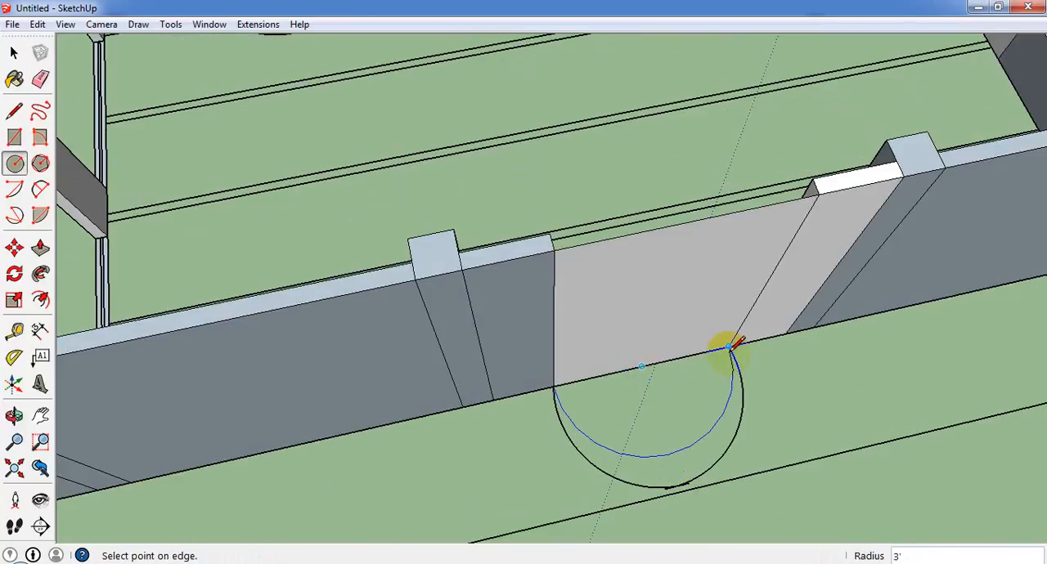
{"action": "left_click", "coordinate": [736, 402]}
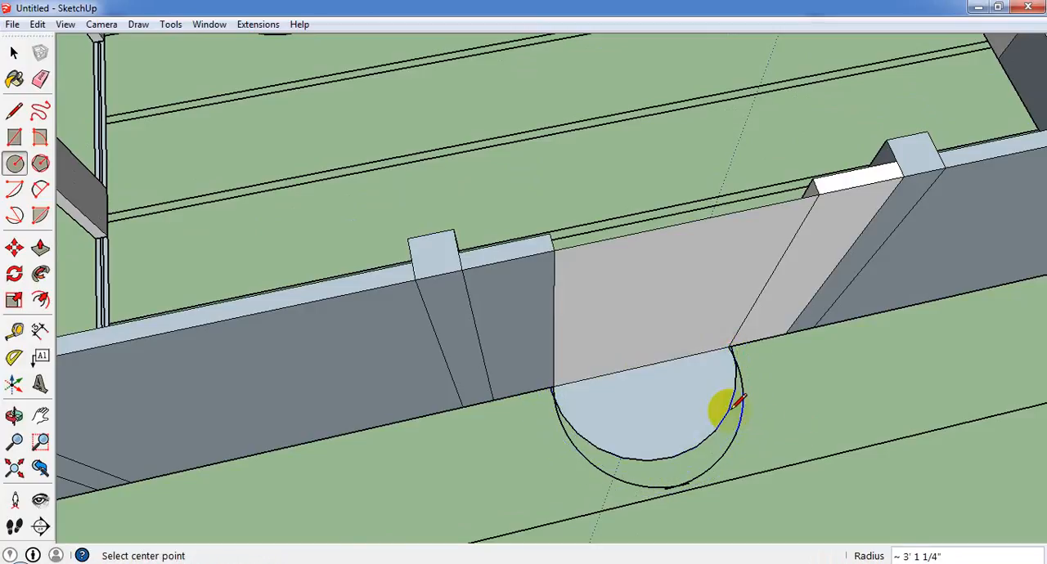
Try to pull the half-circle face at the back wall opening up 8' as the niche.
{"action": "left_click", "coordinate": [40, 248]}
{"action": "left_click", "coordinate": [685, 397]}
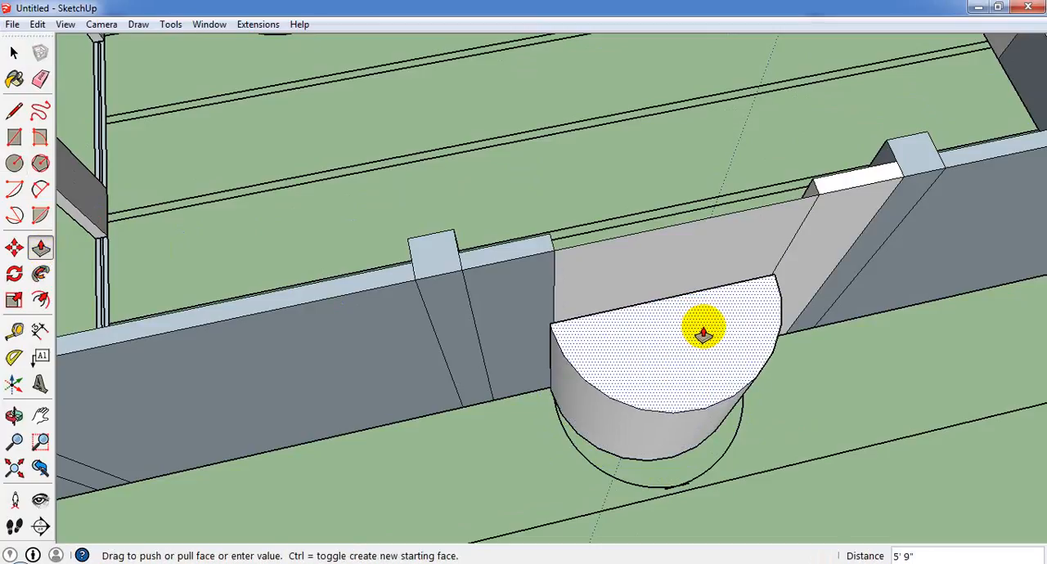
{"action": "left_click", "coordinate": [702, 330]}
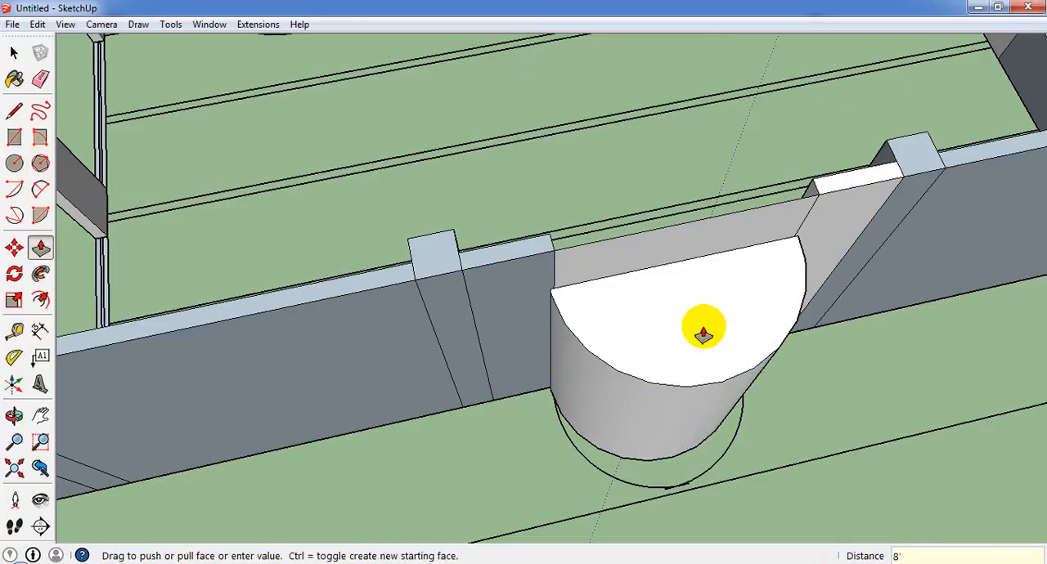
{"action": "middle_click_drag", "start_coordinate": [629, 306], "coordinate": [705, 239]}
{"action": "scroll", "coordinate": [691, 254], "scroll_direction": "down", "scroll_amount": 6}
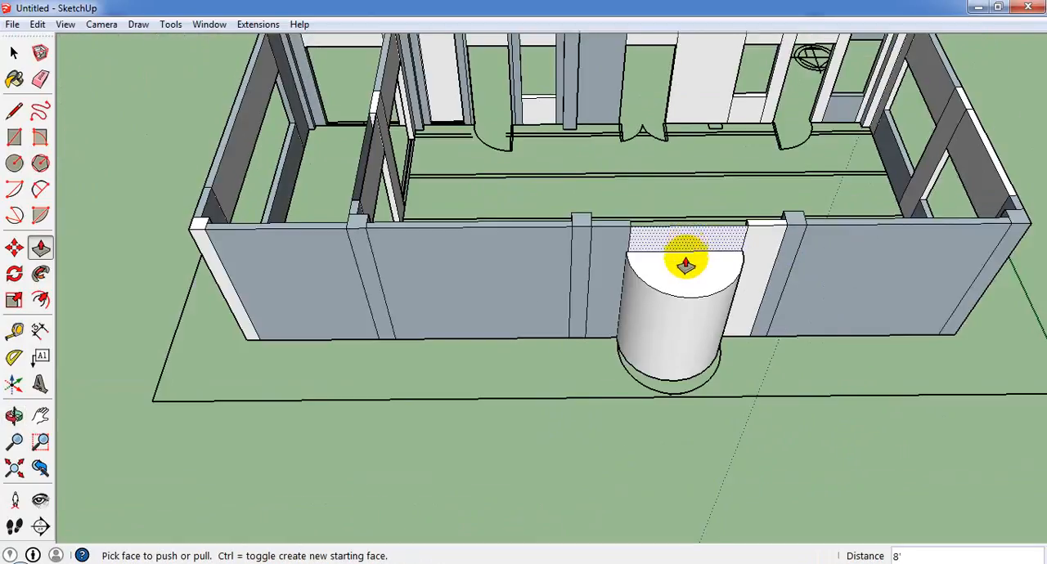
{"action": "scroll", "coordinate": [699, 302], "scroll_direction": "up", "scroll_amount": 2}
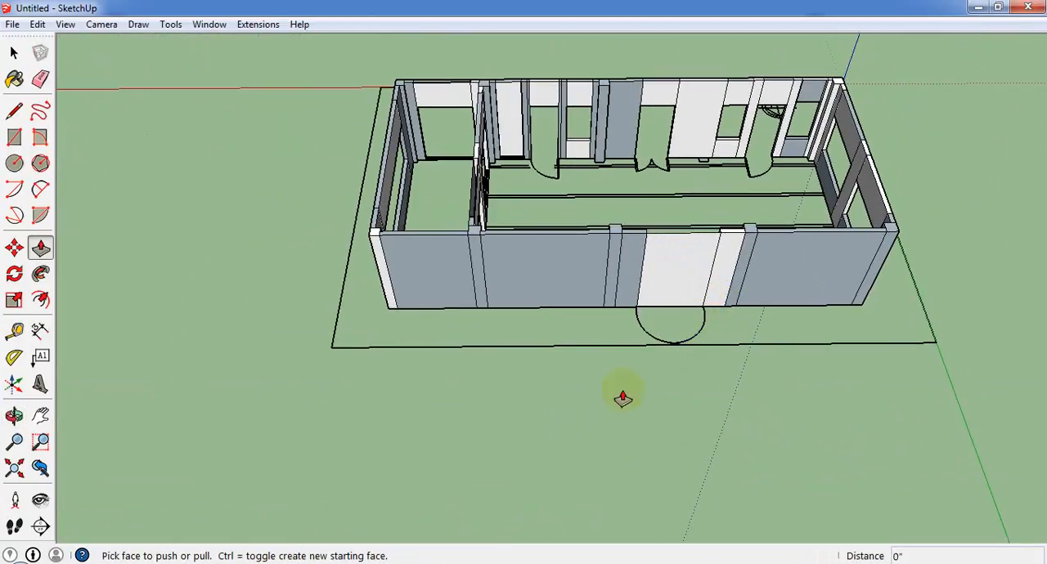
Draw a 50-sided circle on the ground, centred on the back wall opening's base line and reaching the opening's edge.
{"action": "left_click", "coordinate": [14, 163]}
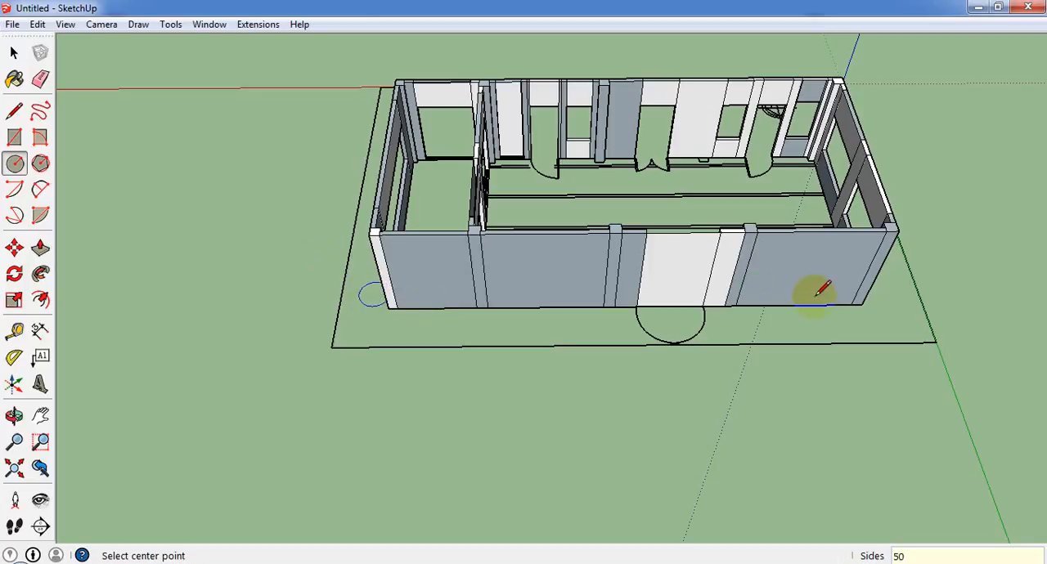
{"action": "scroll", "coordinate": [677, 304], "scroll_direction": "up", "scroll_amount": 5}
{"action": "scroll", "coordinate": [577, 304], "scroll_direction": "up", "scroll_amount": 2}
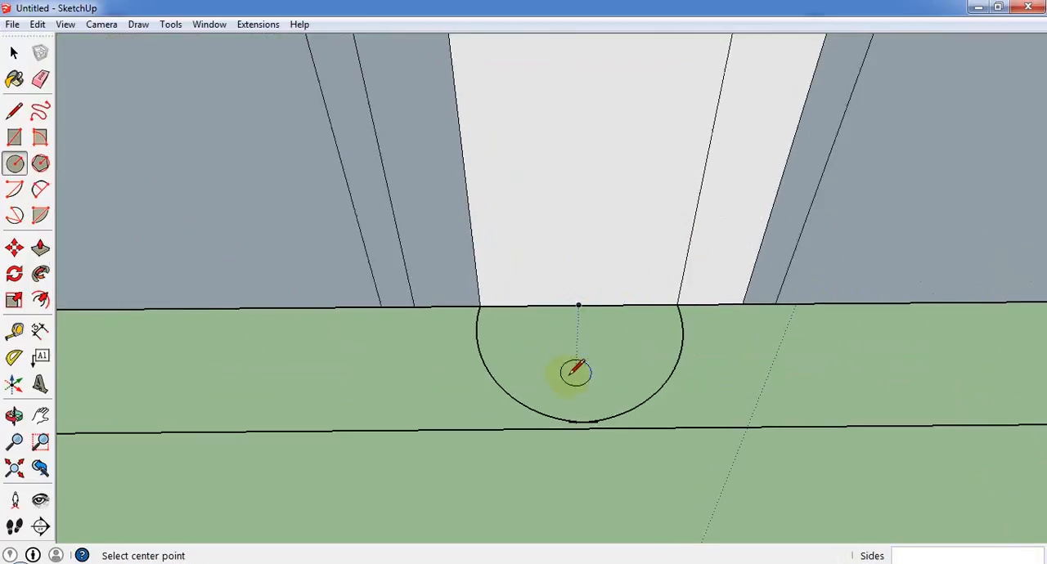
{"action": "left_click", "coordinate": [672, 304]}
Pull the outer half-circle face at the back wall opening up 8' to form the curved niche.
{"action": "left_click", "coordinate": [40, 247]}
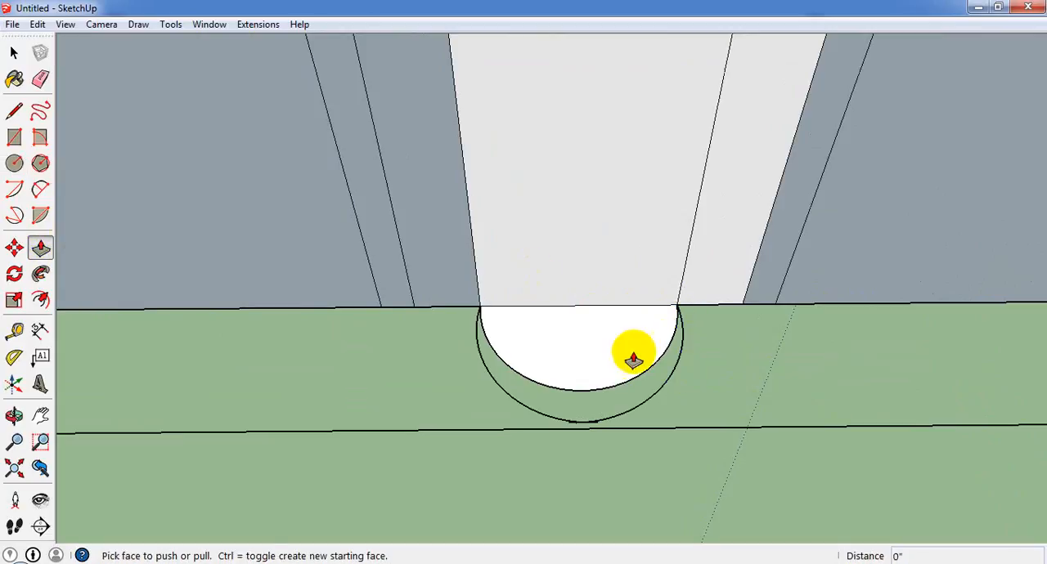
{"action": "left_click", "coordinate": [630, 351]}
{"action": "scroll", "coordinate": [624, 339], "scroll_direction": "down", "scroll_amount": 4}
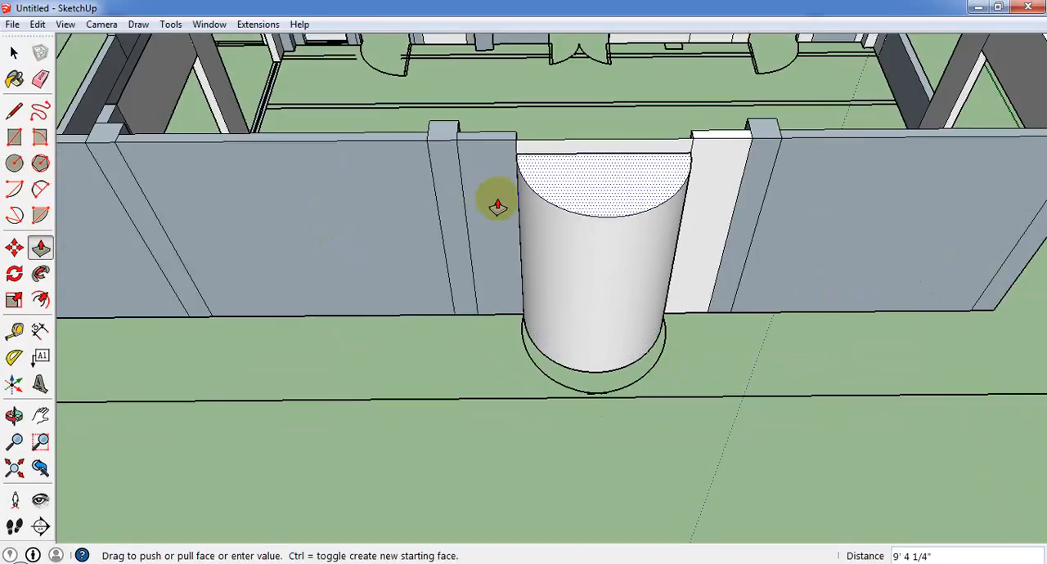
{"action": "type", "text": "8'"}
{"action": "key", "text": "Return"}
{"action": "scroll", "coordinate": [497, 206], "scroll_direction": "down", "scroll_amount": 2}
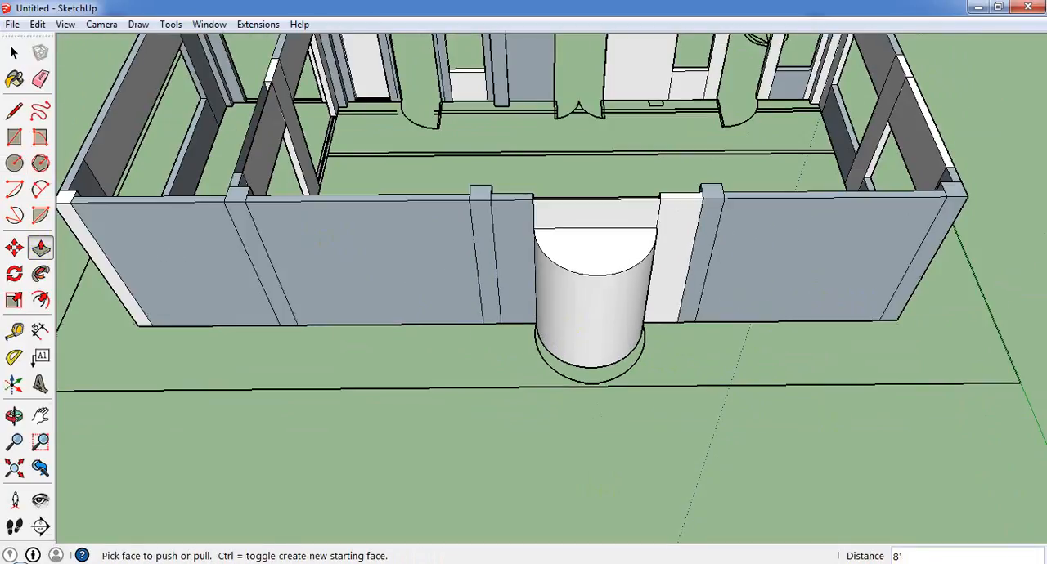
Erase the leftover half-circle face on the floor inside the main hall, in front of the niche.
{"action": "middle_click_drag", "start_coordinate": [646, 442], "coordinate": [823, 301]}
{"action": "scroll", "coordinate": [710, 323], "scroll_direction": "down", "scroll_amount": 3}
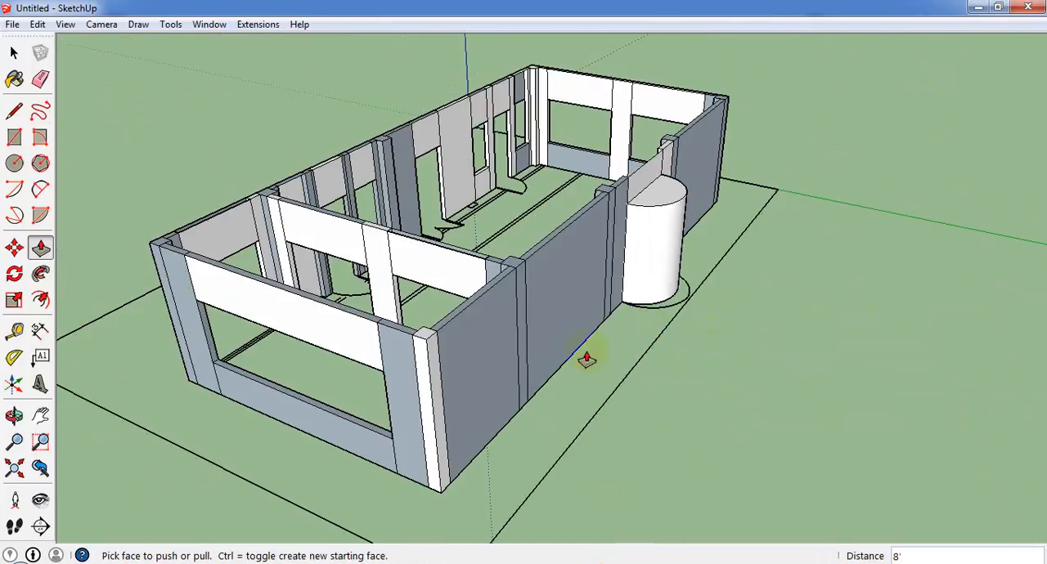
{"action": "scroll", "coordinate": [586, 358], "scroll_direction": "down", "scroll_amount": 2}
{"action": "middle_click_drag", "start_coordinate": [695, 352], "coordinate": [883, 400]}
{"action": "scroll", "coordinate": [572, 263], "scroll_direction": "up", "scroll_amount": 2}
{"action": "scroll", "coordinate": [572, 263], "scroll_direction": "up", "scroll_amount": 3}
{"action": "middle_click_drag", "start_coordinate": [628, 368], "coordinate": [646, 470]}
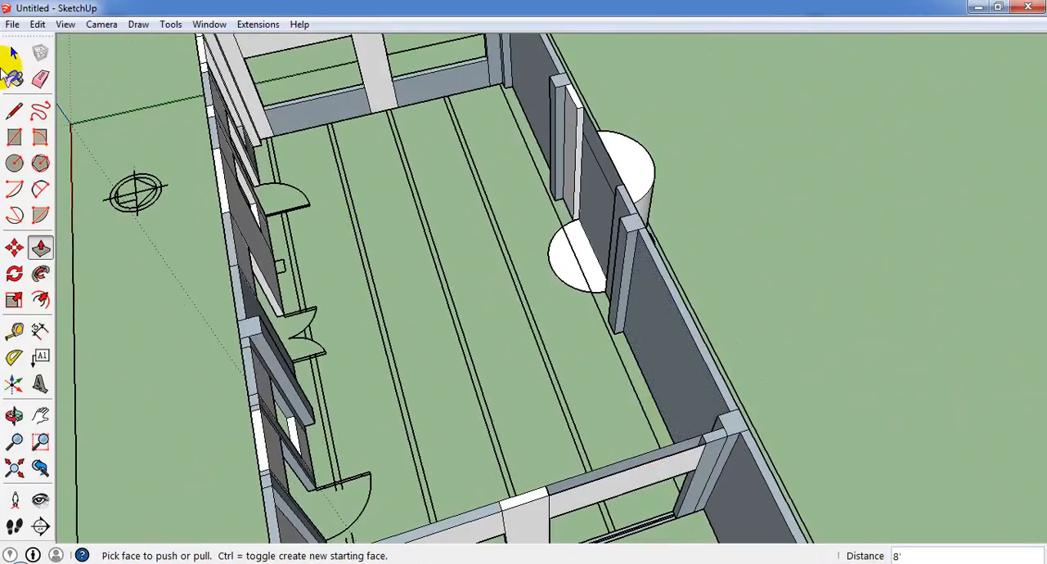
{"action": "left_click", "coordinate": [13, 52]}
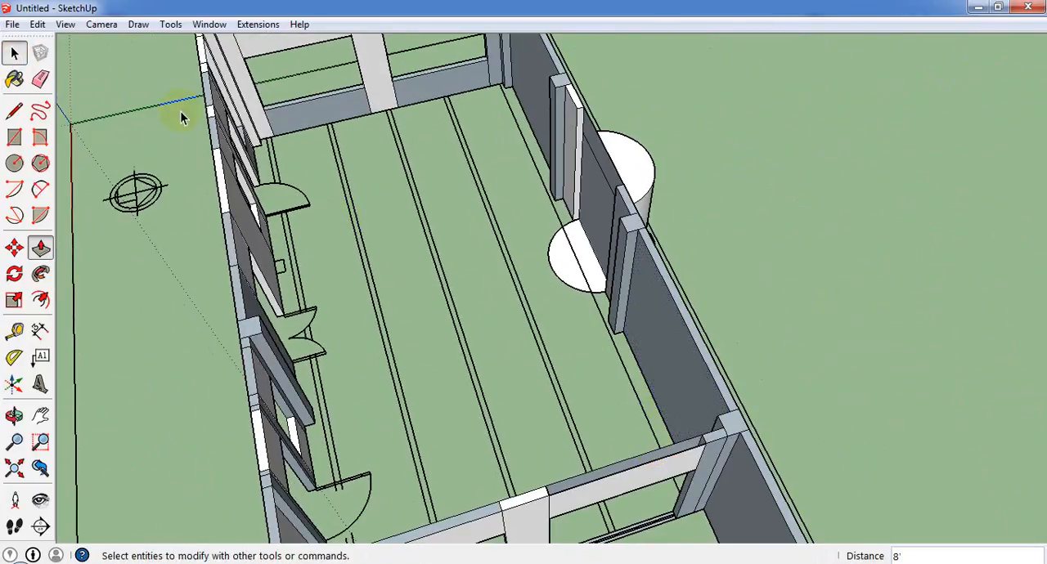
{"action": "right_click", "coordinate": [558, 276]}
{"action": "left_click", "coordinate": [592, 297]}
Unhide all hidden geometry in the model.
{"action": "scroll", "coordinate": [525, 324], "scroll_direction": "down", "scroll_amount": 5}
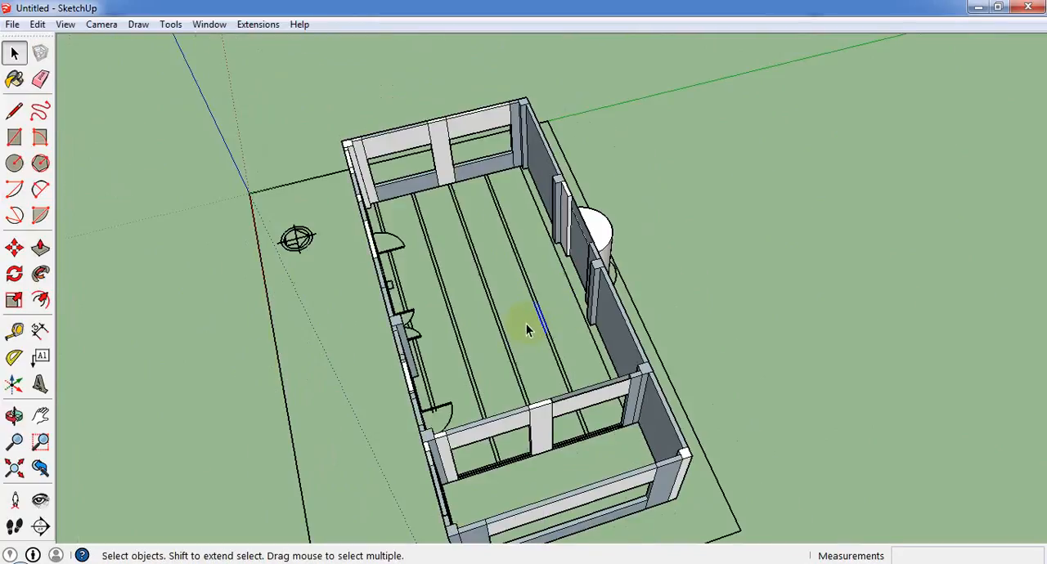
{"action": "middle_click_drag", "start_coordinate": [535, 386], "coordinate": [823, 178]}
{"action": "scroll", "coordinate": [717, 224], "scroll_direction": "up", "scroll_amount": 6}
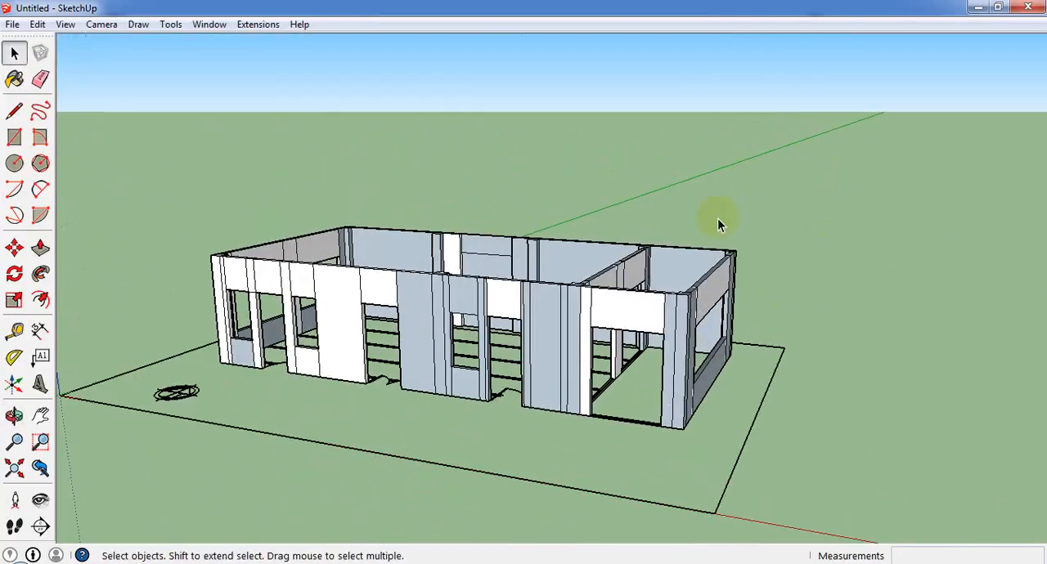
{"action": "scroll", "coordinate": [669, 368], "scroll_direction": "down", "scroll_amount": 2}
{"action": "left_click", "coordinate": [38, 23]}
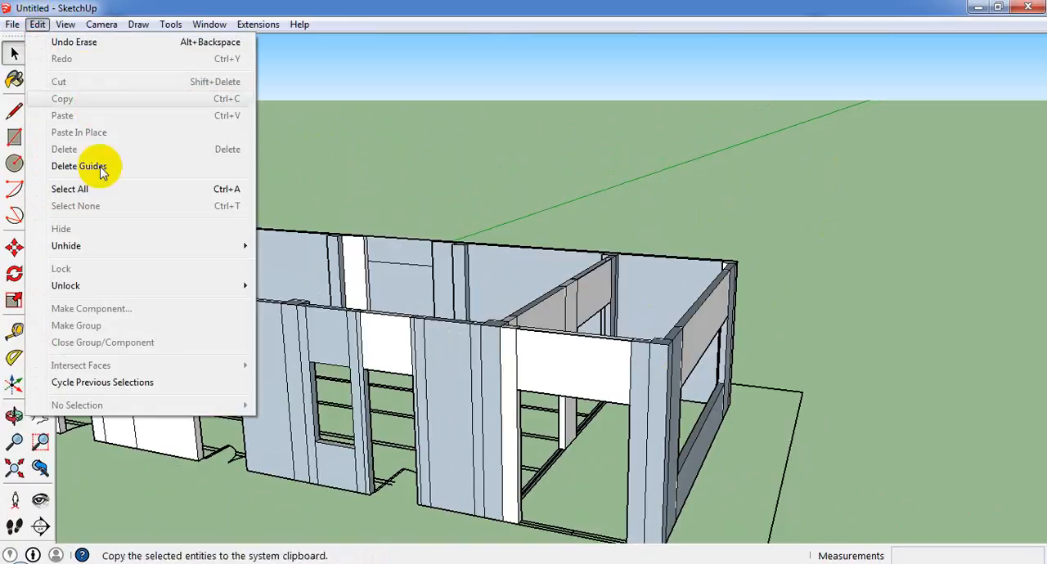
{"action": "mouse_move", "coordinate": [112, 248]}
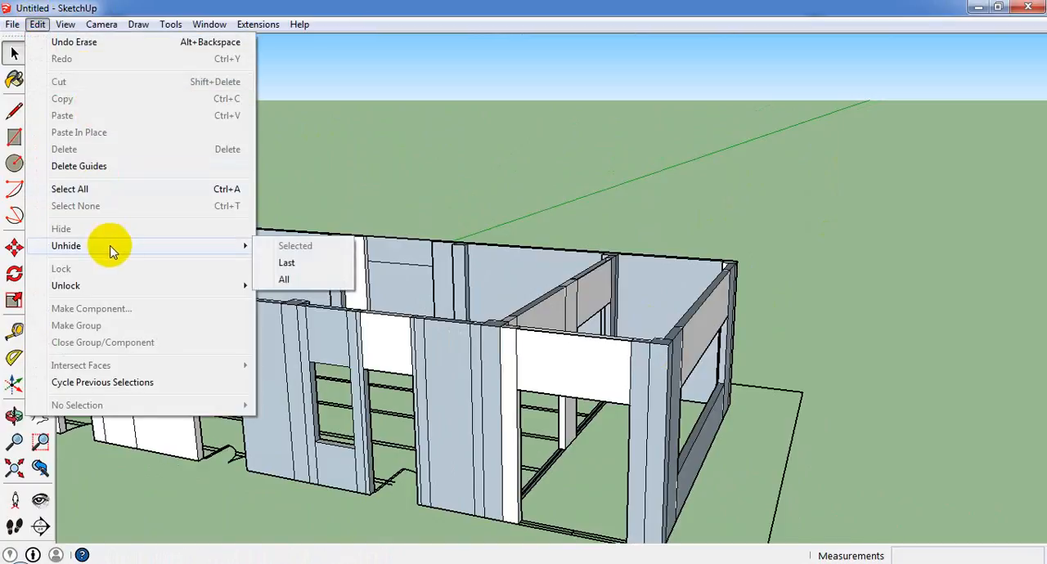
{"action": "left_click", "coordinate": [285, 281]}
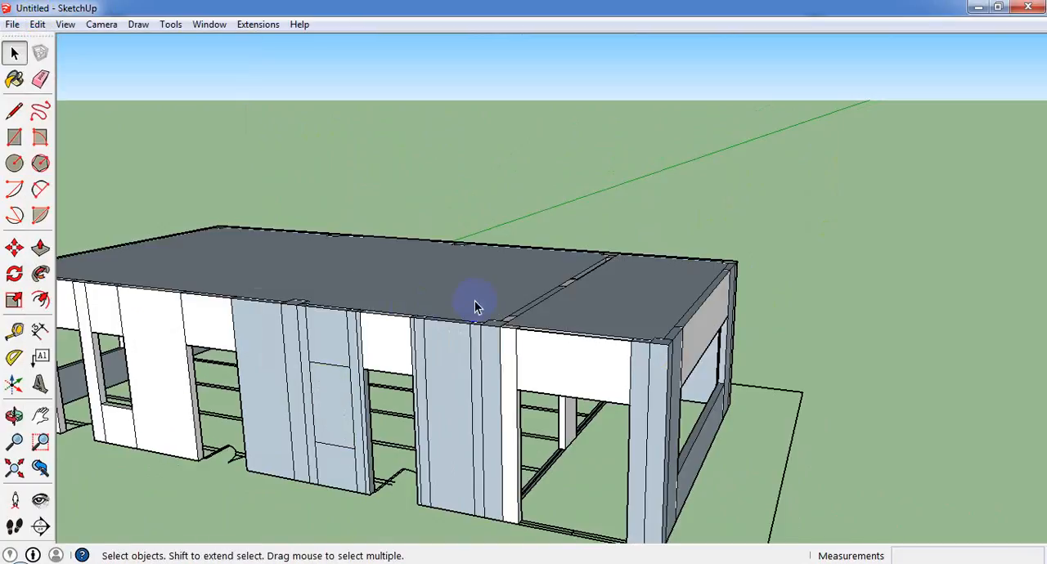
Copy both roof faces, over the main hall and the small end room, 10' straight down to ground level as floors.
{"action": "middle_click_drag", "start_coordinate": [474, 303], "coordinate": [305, 303]}
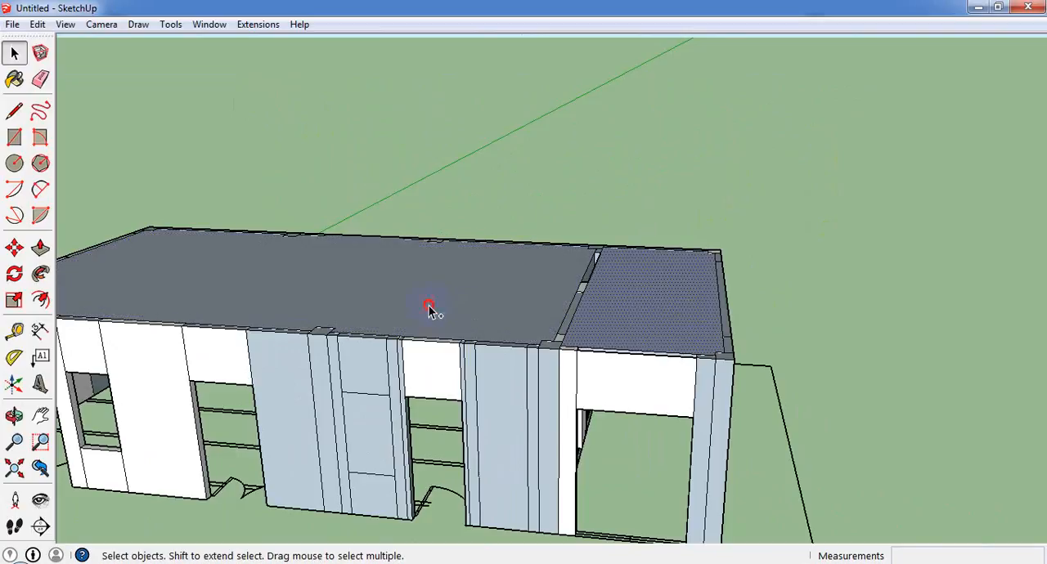
{"action": "scroll", "coordinate": [601, 316], "scroll_direction": "down", "scroll_amount": 3}
{"action": "left_click", "coordinate": [13, 248]}
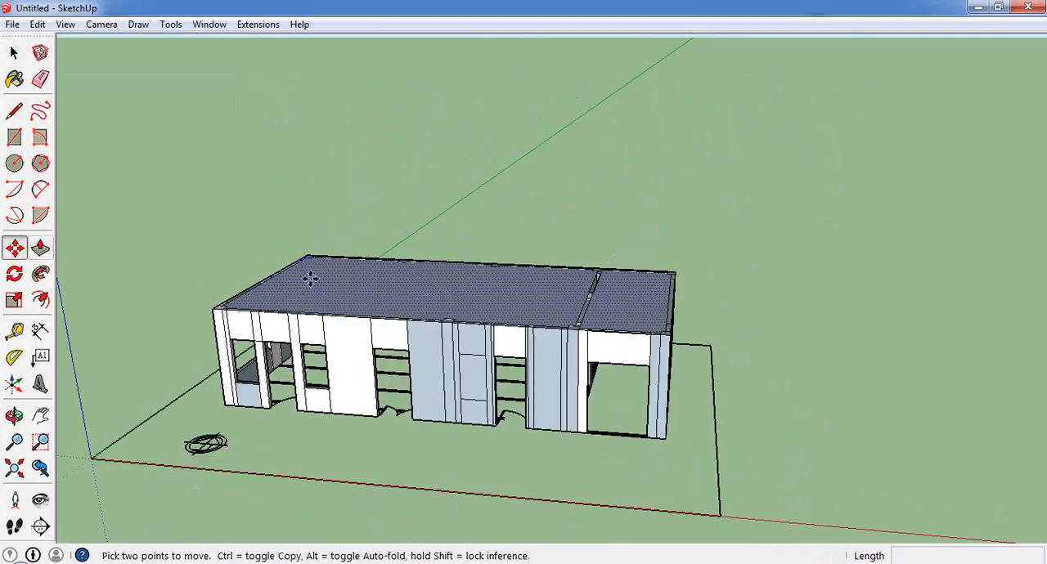
{"action": "middle_click_drag", "start_coordinate": [227, 302], "coordinate": [338, 201]}
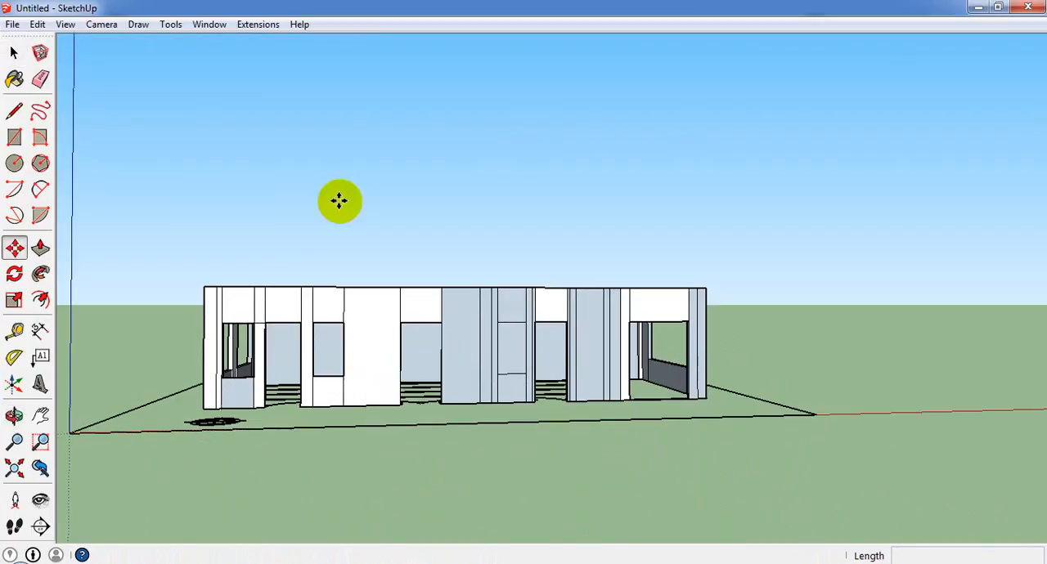
{"action": "key", "text": "ctrl"}
{"action": "left_click", "coordinate": [217, 284]}
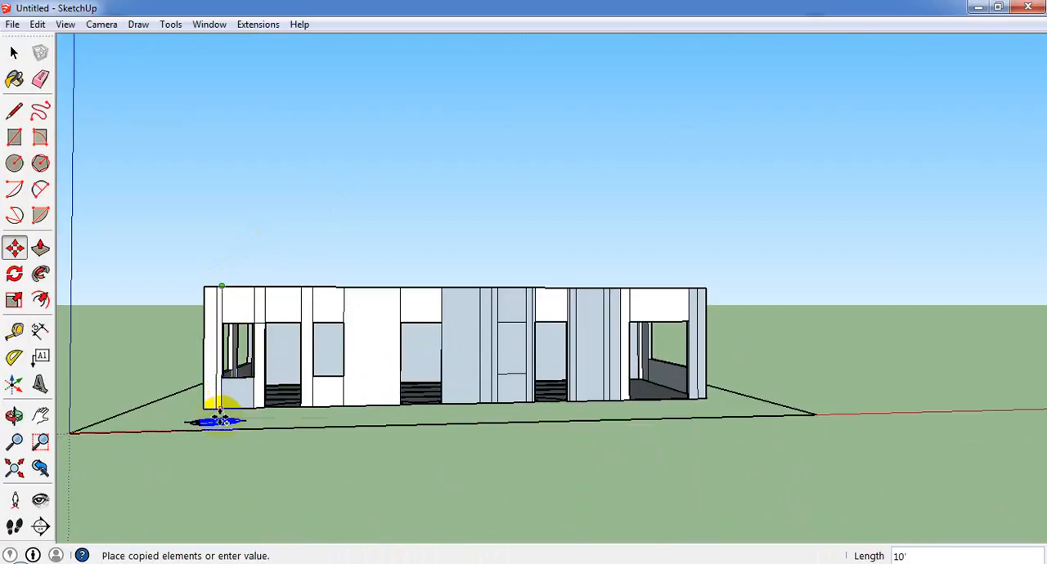
{"action": "left_click", "coordinate": [220, 421]}
Examine the copied floor faces from above and through the front wall's door and window openings.
{"action": "middle_click_drag", "start_coordinate": [456, 241], "coordinate": [257, 438]}
{"action": "scroll", "coordinate": [581, 276], "scroll_direction": "up", "scroll_amount": 5}
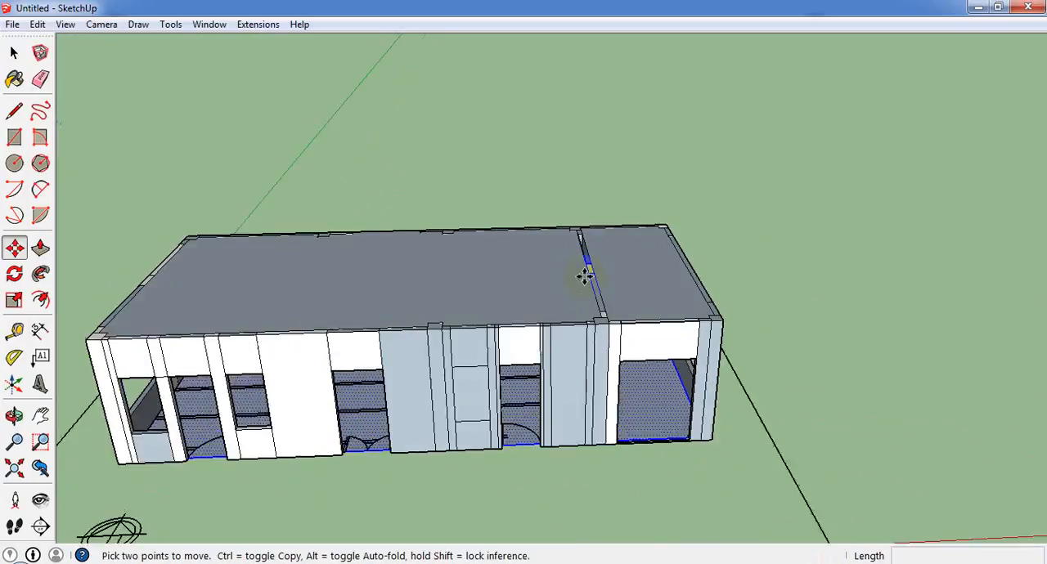
{"action": "middle_click_drag", "start_coordinate": [650, 291], "coordinate": [308, 169]}
{"action": "scroll", "coordinate": [311, 170], "scroll_direction": "down", "scroll_amount": 4}
{"action": "middle_click_drag", "start_coordinate": [369, 225], "coordinate": [661, 252]}
{"action": "scroll", "coordinate": [438, 456], "scroll_direction": "up", "scroll_amount": 4}
{"action": "scroll", "coordinate": [493, 320], "scroll_direction": "down", "scroll_amount": 2}
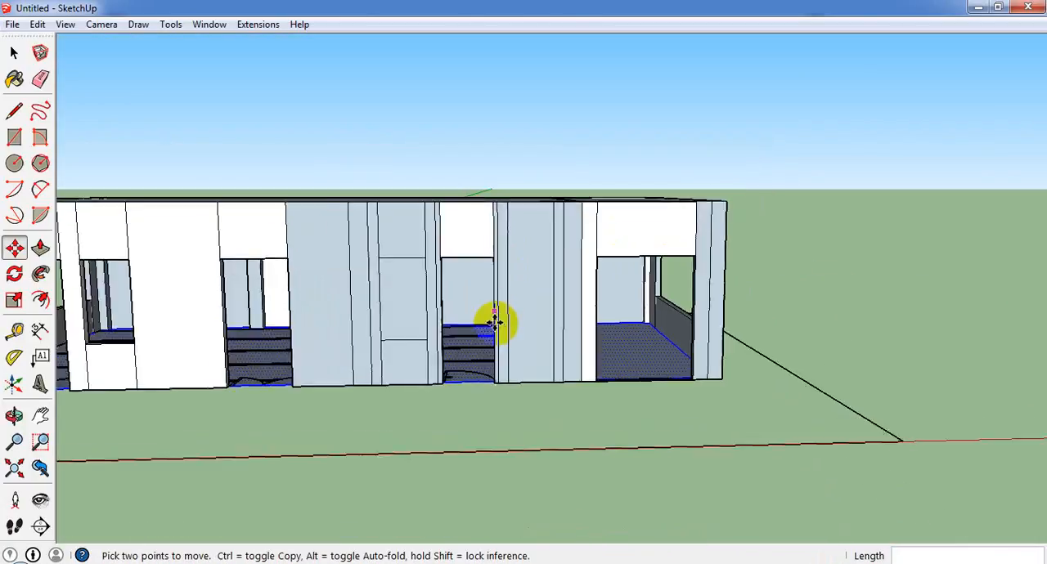
{"action": "scroll", "coordinate": [463, 319], "scroll_direction": "up", "scroll_amount": 2}
{"action": "scroll", "coordinate": [465, 320], "scroll_direction": "down", "scroll_amount": 4}
{"action": "scroll", "coordinate": [315, 313], "scroll_direction": "up", "scroll_amount": 4}
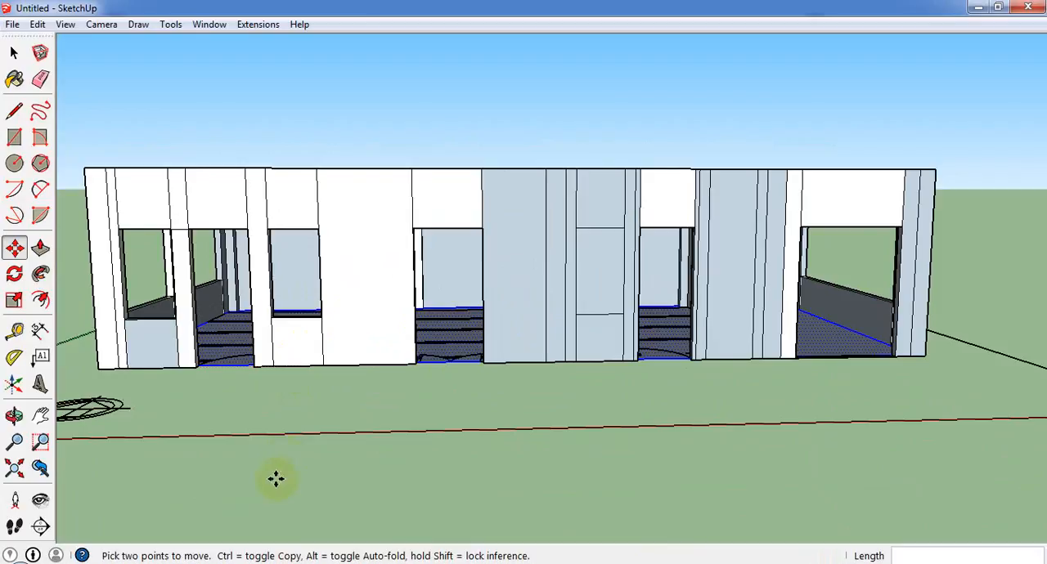
{"action": "middle_click_drag", "start_coordinate": [169, 368], "coordinate": [168, 398]}
{"action": "scroll", "coordinate": [168, 399], "scroll_direction": "up", "scroll_amount": 3}
{"action": "scroll", "coordinate": [234, 402], "scroll_direction": "down", "scroll_amount": 2}
{"action": "scroll", "coordinate": [180, 372], "scroll_direction": "up", "scroll_amount": 2}
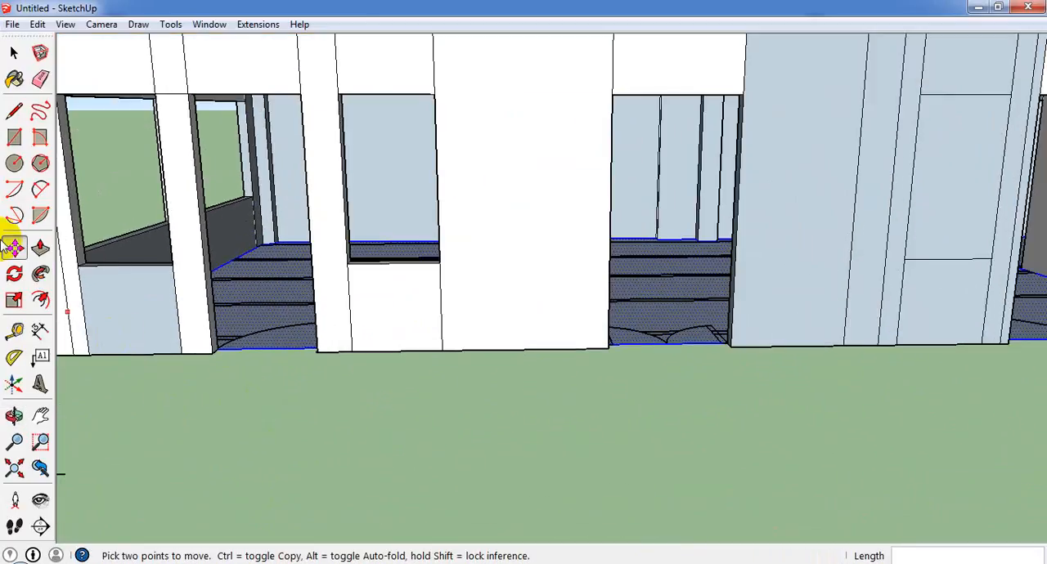
{"action": "left_click", "coordinate": [12, 146]}
{"action": "scroll", "coordinate": [381, 304], "scroll_direction": "down", "scroll_amount": 4}
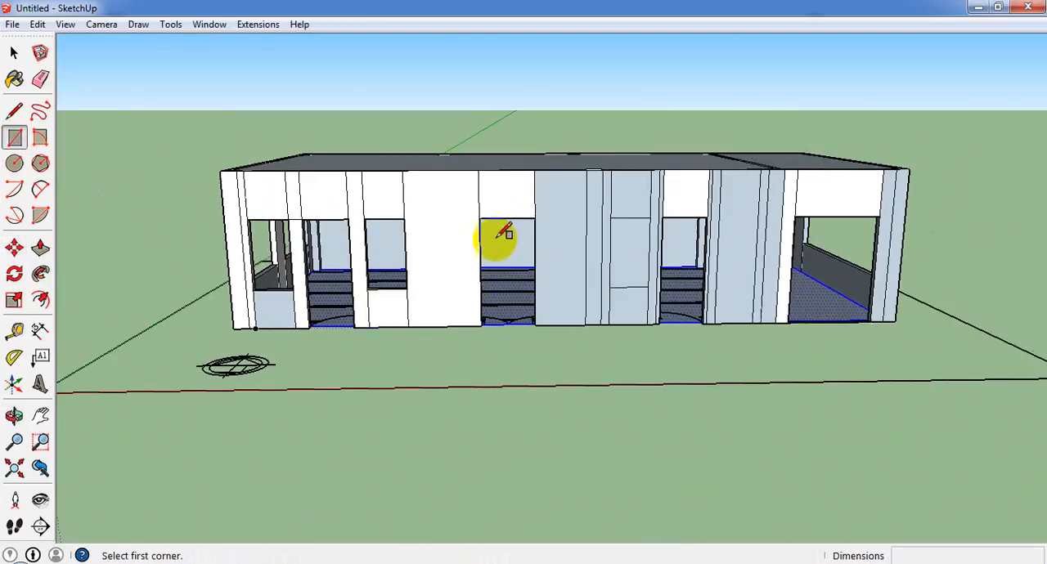
{"action": "middle_click_drag", "start_coordinate": [494, 240], "coordinate": [506, 401]}
{"action": "scroll", "coordinate": [251, 377], "scroll_direction": "up", "scroll_amount": 2}
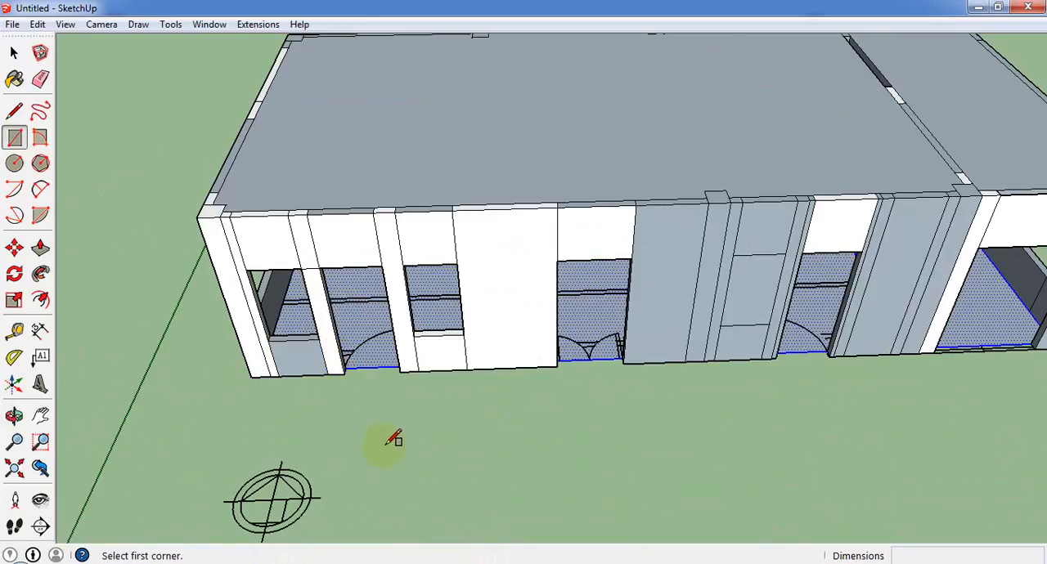
{"action": "scroll", "coordinate": [167, 393], "scroll_direction": "down", "scroll_amount": 4}
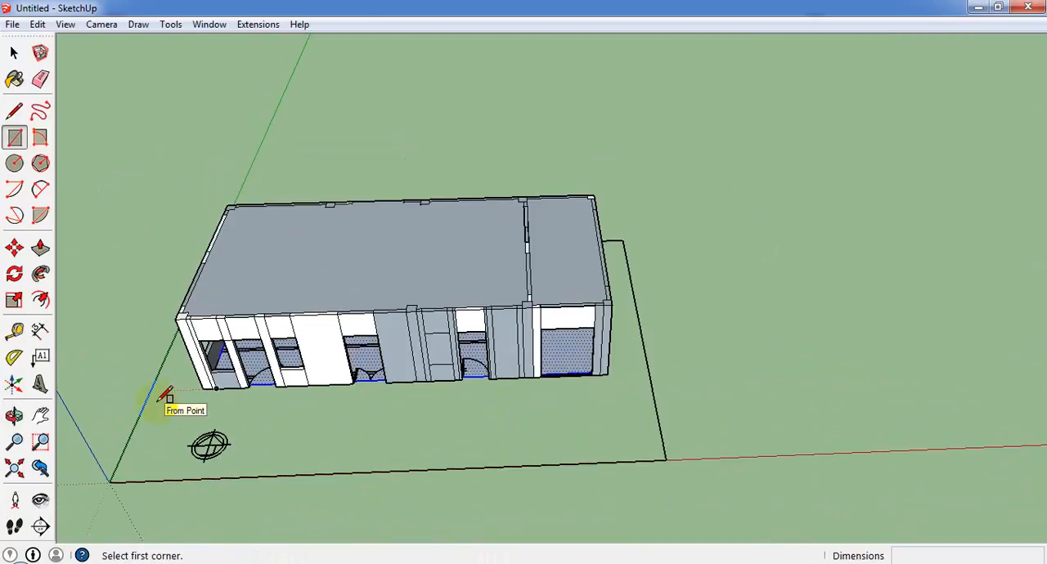
Select the whole model to examine its faces around the back wall and niche, and clear the selection.
{"action": "key", "text": "ctrl+a"}
{"action": "left_click", "coordinate": [13, 52]}
{"action": "middle_click_drag", "start_coordinate": [368, 319], "coordinate": [647, 289]}
{"action": "scroll", "coordinate": [725, 328], "scroll_direction": "up", "scroll_amount": 5}
{"action": "middle_click_drag", "start_coordinate": [724, 338], "coordinate": [462, 245]}
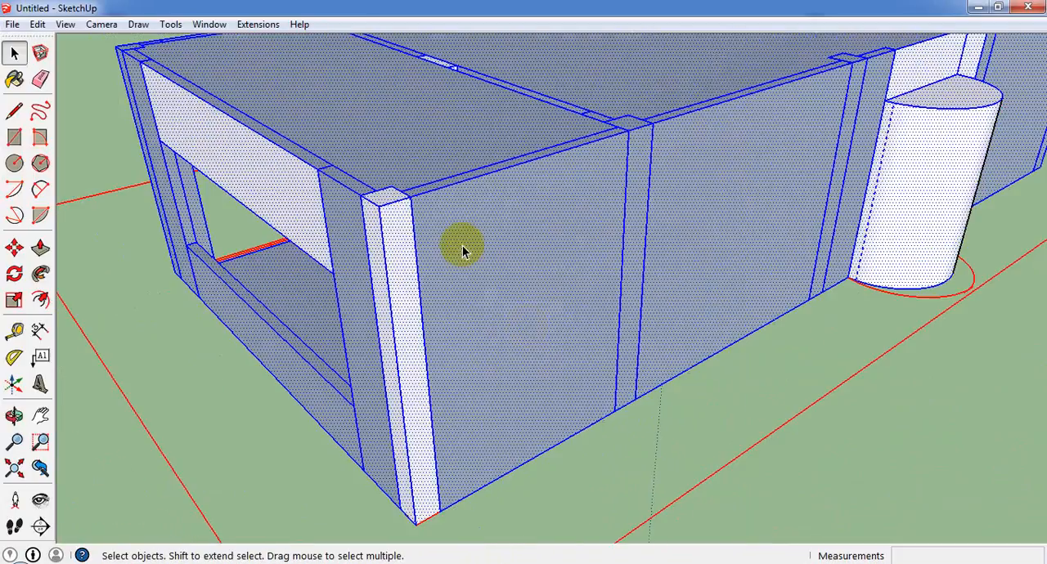
{"action": "scroll", "coordinate": [556, 311], "scroll_direction": "down", "scroll_amount": 6}
{"action": "left_click", "coordinate": [749, 403]}
Examine the walls and openings from the back, the end and the front of the building.
{"action": "scroll", "coordinate": [557, 351], "scroll_direction": "up", "scroll_amount": 6}
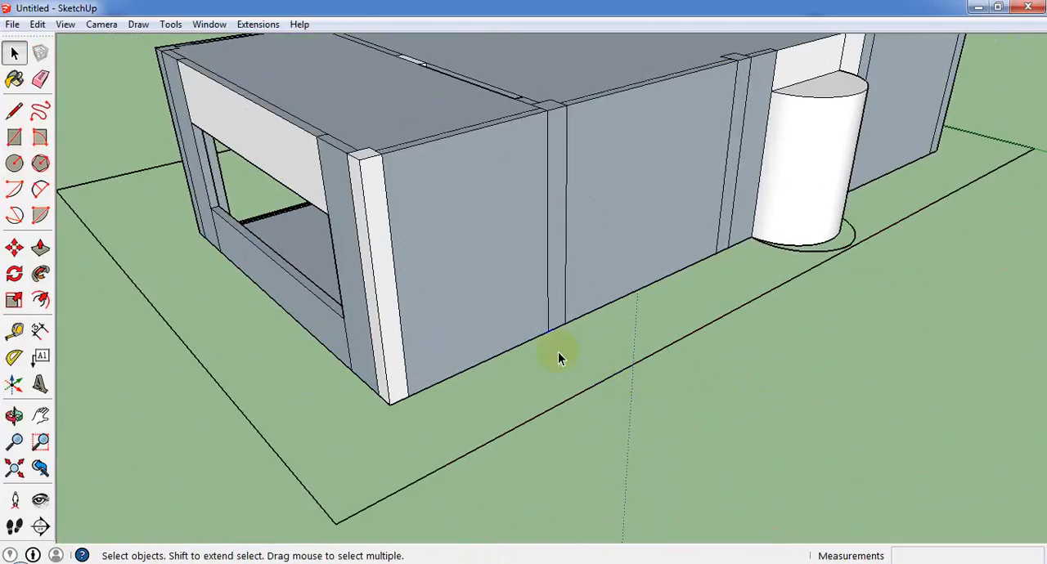
{"action": "middle_click_drag", "start_coordinate": [558, 352], "coordinate": [771, 194]}
{"action": "scroll", "coordinate": [598, 200], "scroll_direction": "up", "scroll_amount": 3}
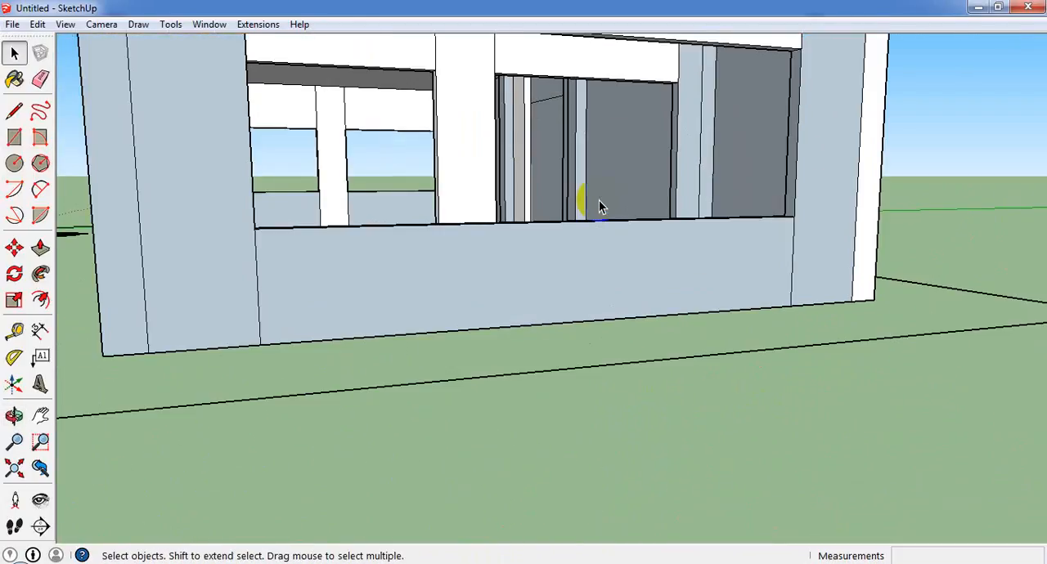
{"action": "scroll", "coordinate": [598, 206], "scroll_direction": "down", "scroll_amount": 3}
{"action": "middle_click_drag", "start_coordinate": [598, 208], "coordinate": [503, 282]}
{"action": "scroll", "coordinate": [503, 278], "scroll_direction": "up", "scroll_amount": 8}
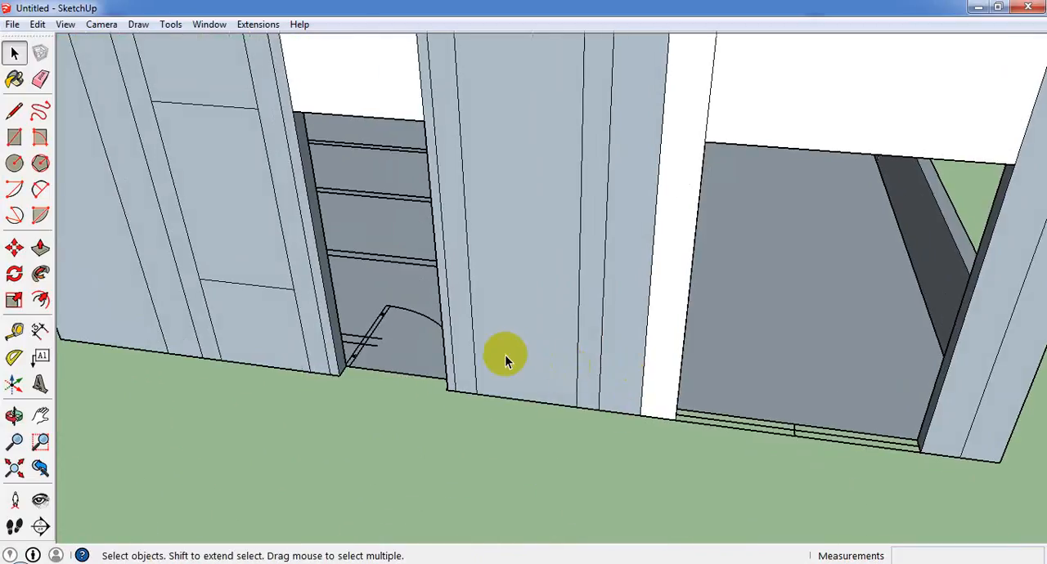
{"action": "scroll", "coordinate": [505, 356], "scroll_direction": "down", "scroll_amount": 3}
{"action": "scroll", "coordinate": [334, 315], "scroll_direction": "up", "scroll_amount": 3}
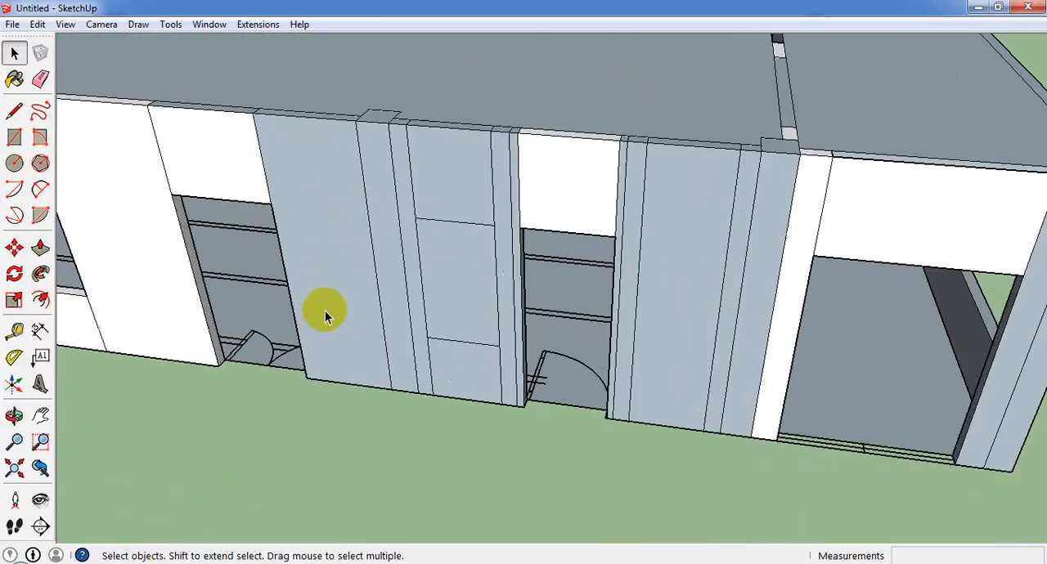
Erase the leftover face filling the window opening in the front wall between the two doorways.
{"action": "scroll", "coordinate": [460, 287], "scroll_direction": "up", "scroll_amount": 2}
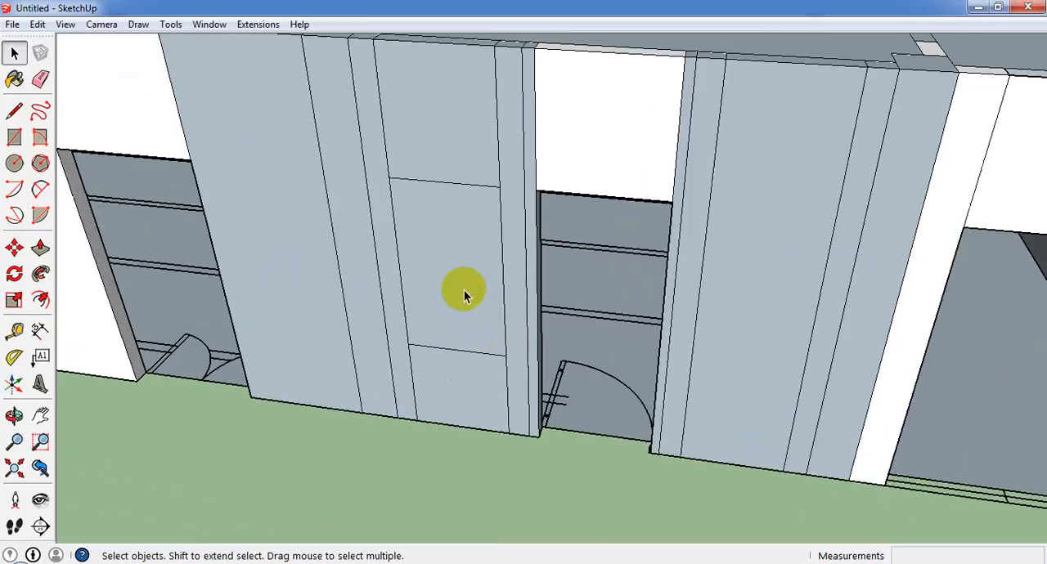
{"action": "left_click", "coordinate": [461, 287]}
{"action": "right_click", "coordinate": [464, 290]}
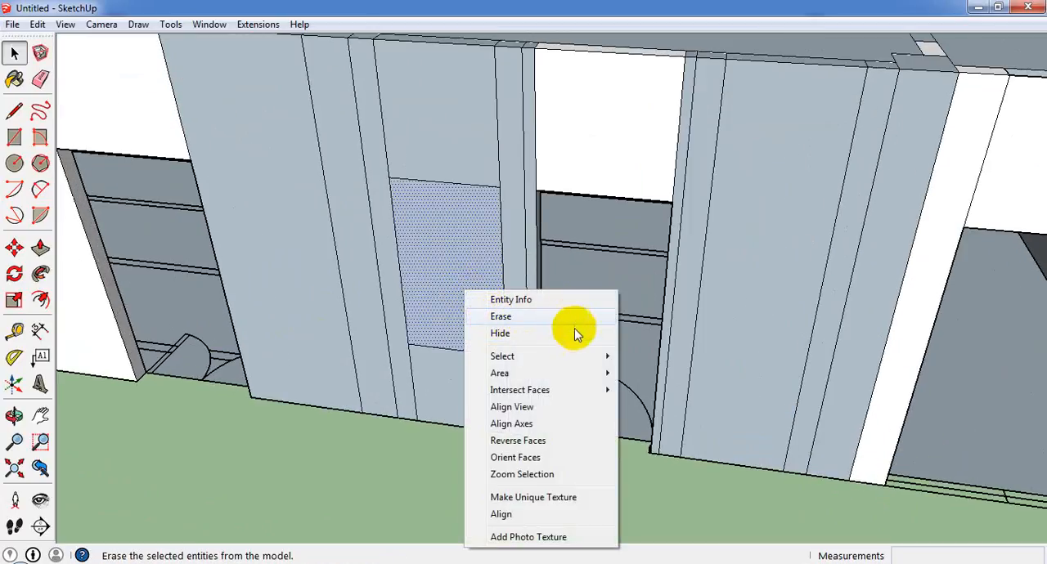
{"action": "left_click", "coordinate": [731, 486]}
{"action": "right_click", "coordinate": [453, 287]}
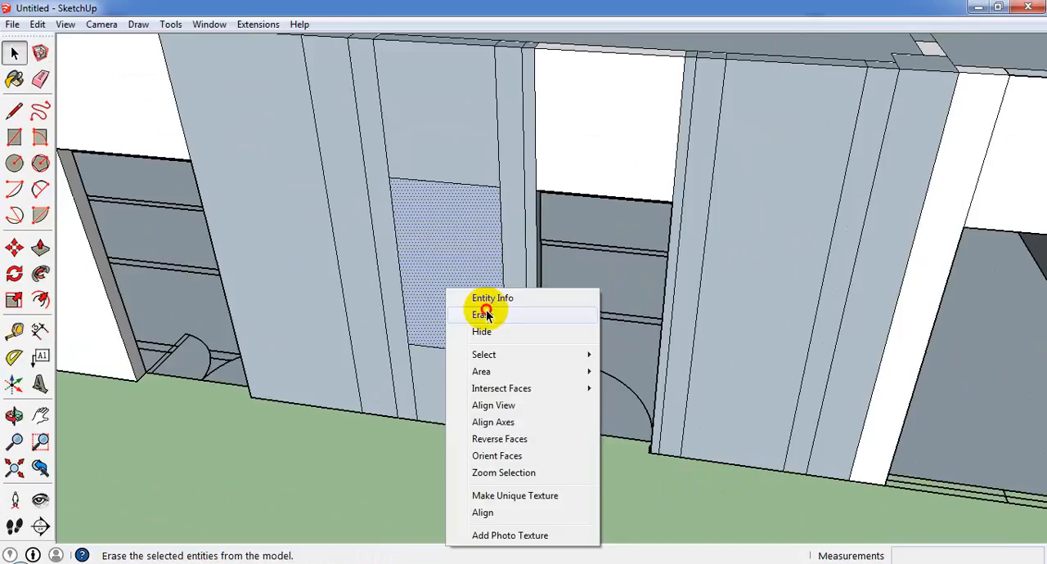
{"action": "left_click", "coordinate": [478, 313]}
Examine the whole front wall with its door and window openings.
{"action": "scroll", "coordinate": [458, 294], "scroll_direction": "down", "scroll_amount": 4}
{"action": "middle_click_drag", "start_coordinate": [231, 287], "coordinate": [454, 301]}
{"action": "scroll", "coordinate": [455, 301], "scroll_direction": "down", "scroll_amount": 3}
{"action": "scroll", "coordinate": [454, 301], "scroll_direction": "down", "scroll_amount": 2}
{"action": "scroll", "coordinate": [378, 293], "scroll_direction": "up", "scroll_amount": 5}
{"action": "middle_click_drag", "start_coordinate": [379, 284], "coordinate": [251, 256]}
{"action": "scroll", "coordinate": [250, 257], "scroll_direction": "up", "scroll_amount": 1}
{"action": "scroll", "coordinate": [251, 260], "scroll_direction": "up", "scroll_amount": 2}
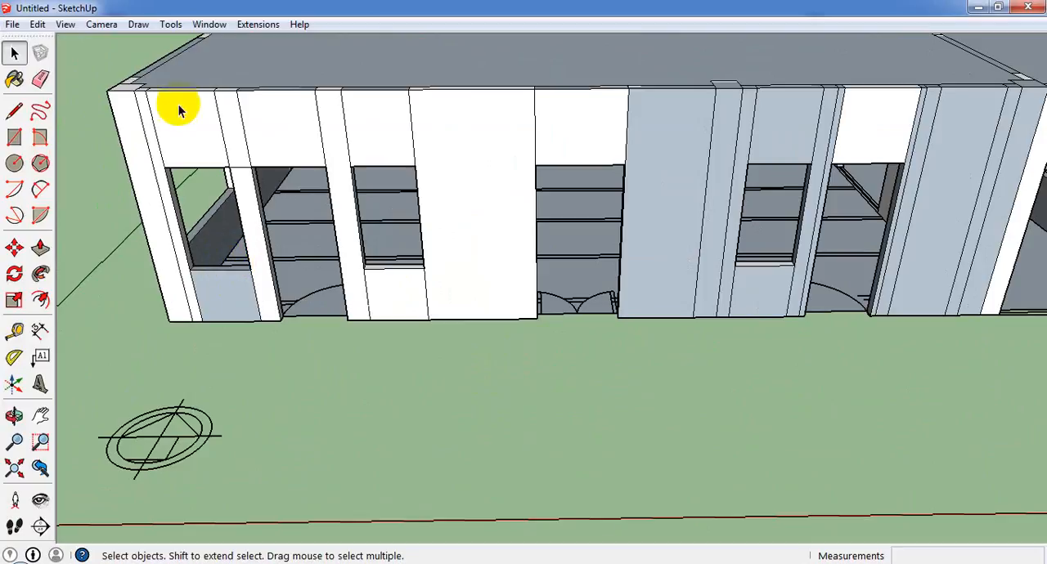
Start an import, set the file type to SketchUp Files (*.skp) and browse to the Windows component folder.
{"action": "left_click", "coordinate": [201, 26]}
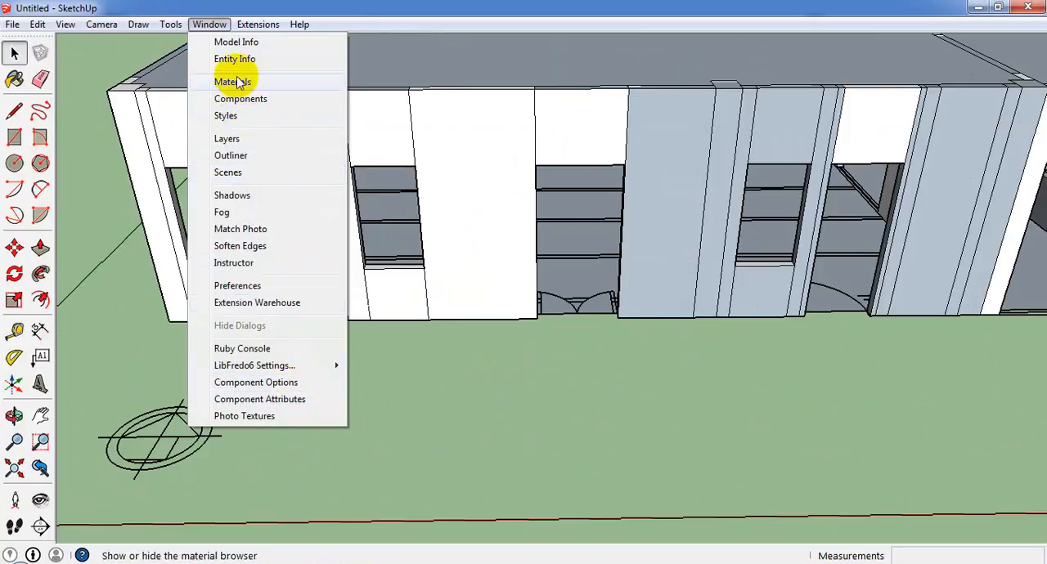
{"action": "mouse_move", "coordinate": [182, 18]}
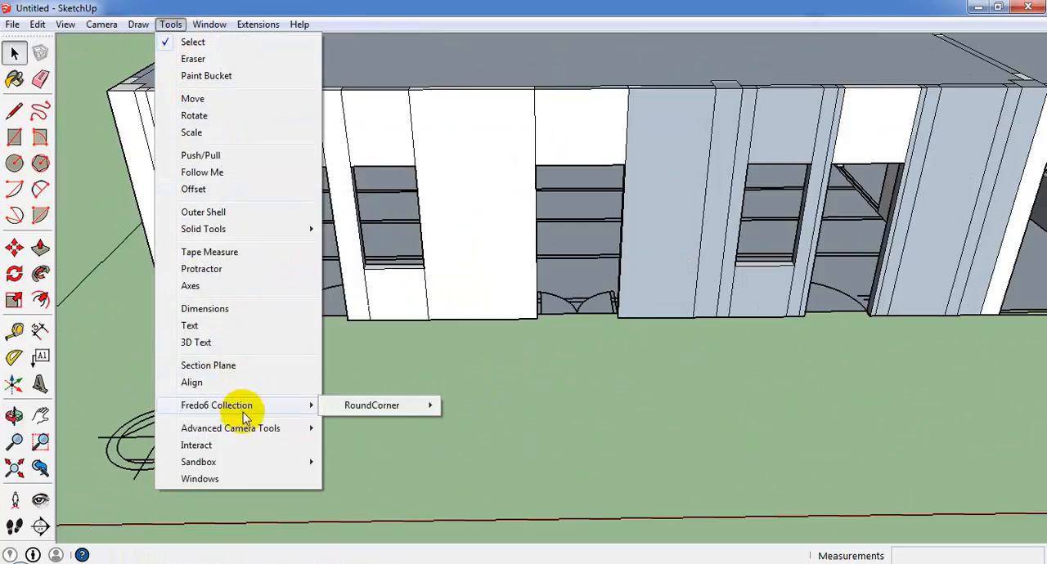
{"action": "mouse_move", "coordinate": [12, 23]}
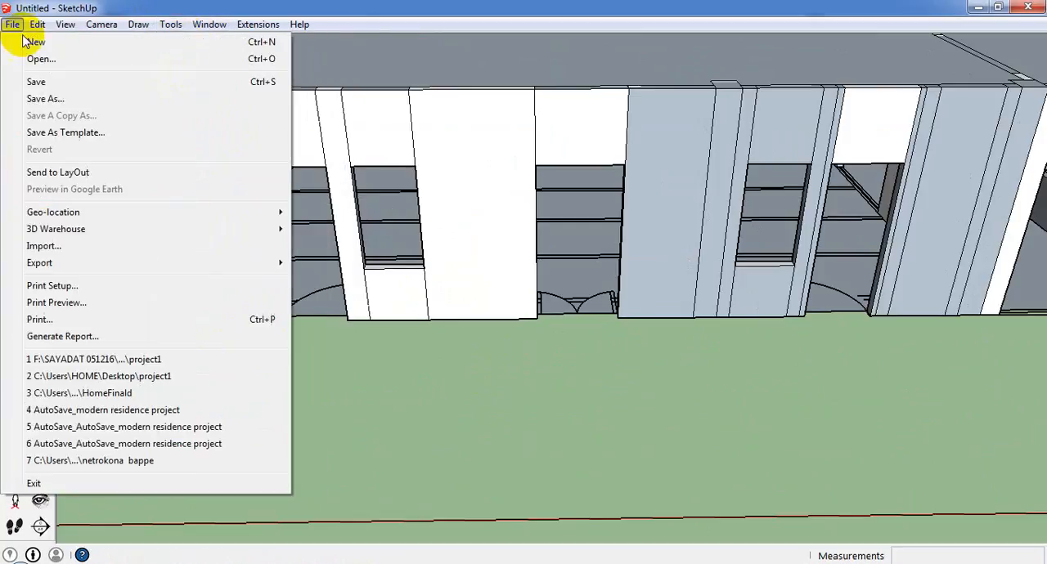
{"action": "left_click", "coordinate": [128, 247]}
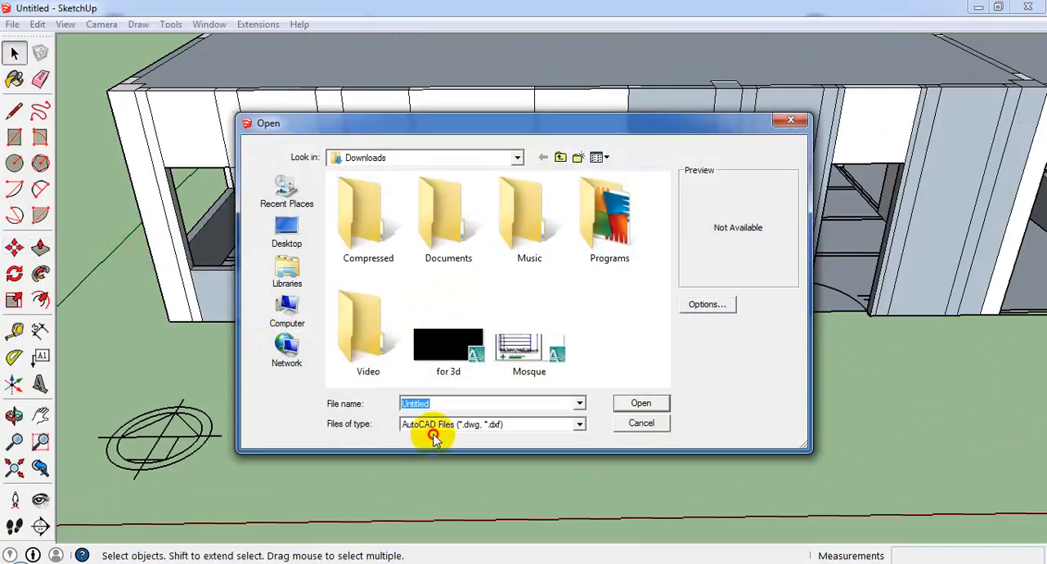
{"action": "left_click", "coordinate": [432, 424]}
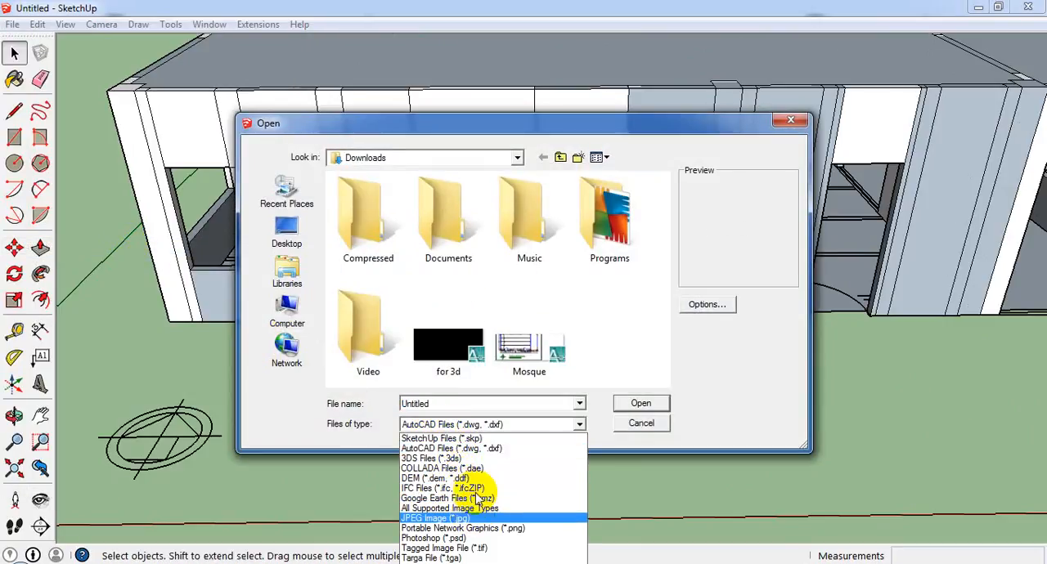
{"action": "left_click", "coordinate": [438, 439]}
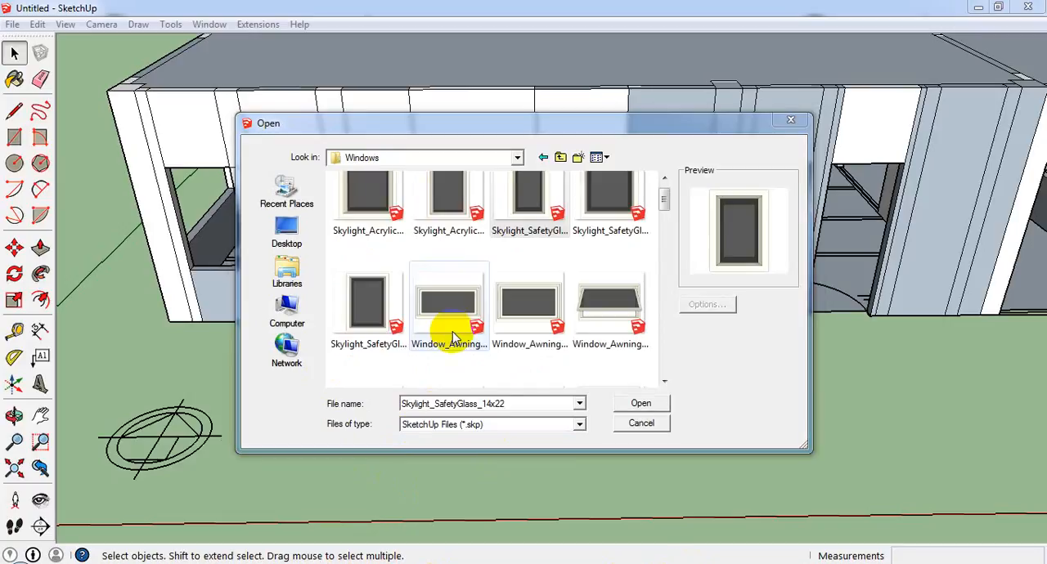
Try to import the Skylight_AcrylicDome_22x30 component and place it in the front wall's end window opening.
{"action": "left_click", "coordinate": [449, 214]}
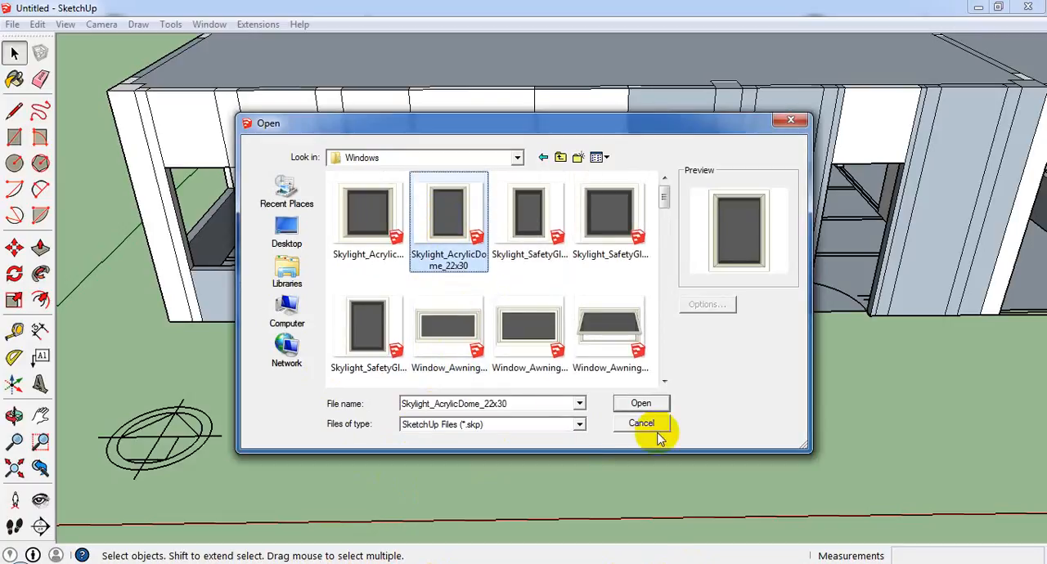
{"action": "left_click", "coordinate": [639, 404]}
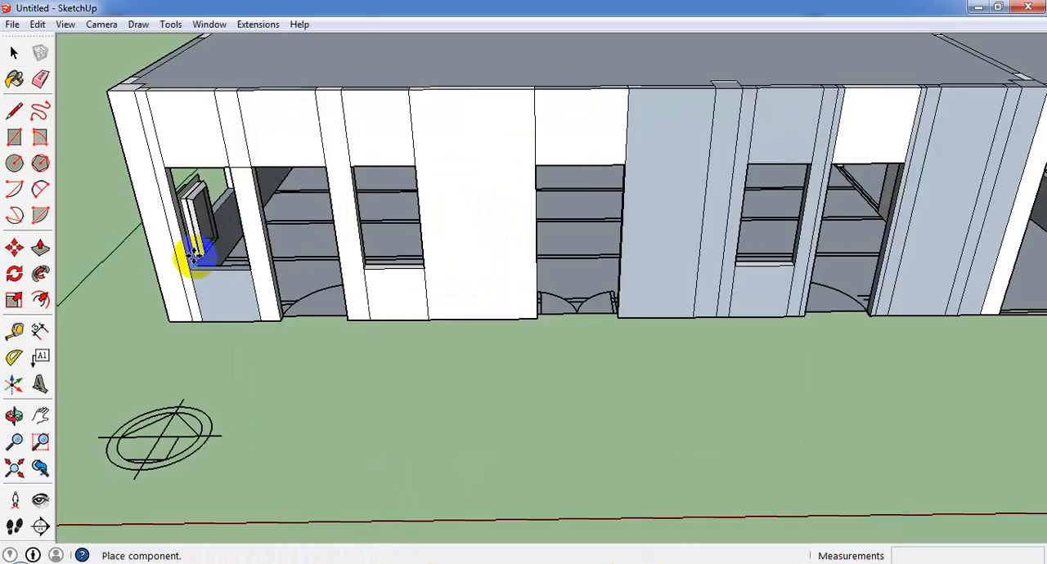
{"action": "scroll", "coordinate": [188, 257], "scroll_direction": "up", "scroll_amount": 5}
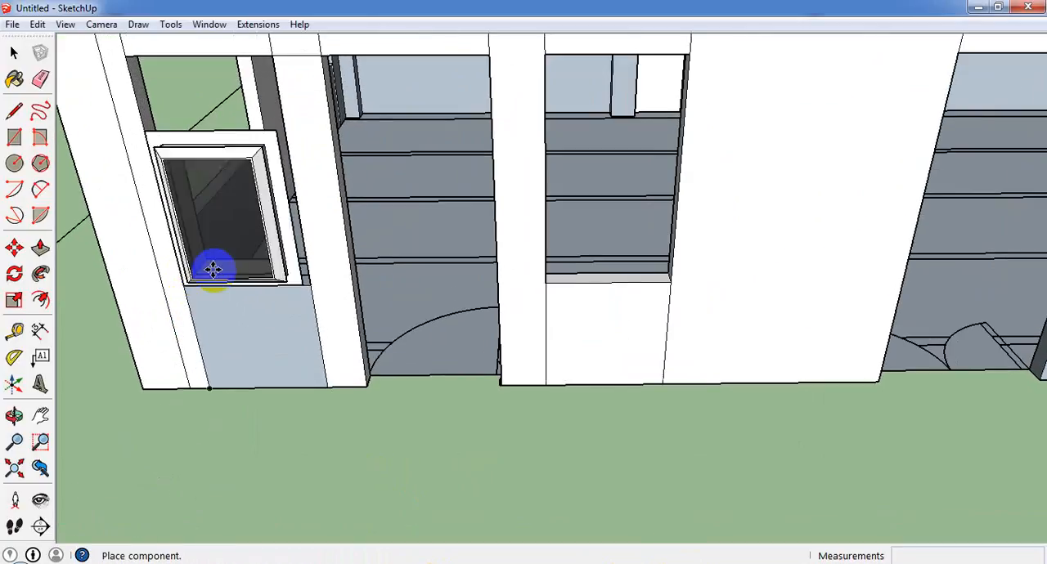
{"action": "left_click", "coordinate": [210, 229]}
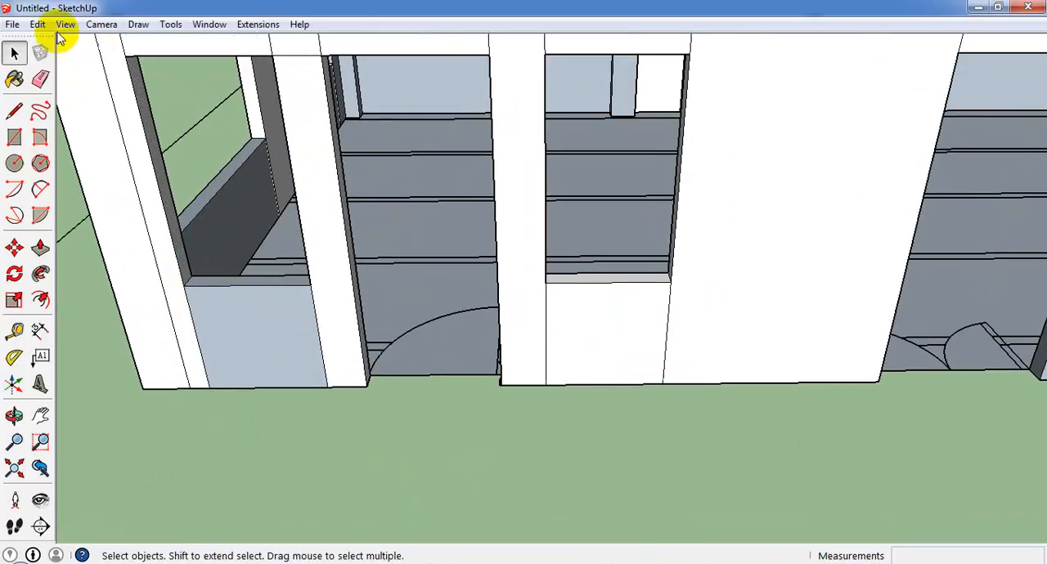
{"action": "left_click", "coordinate": [13, 24]}
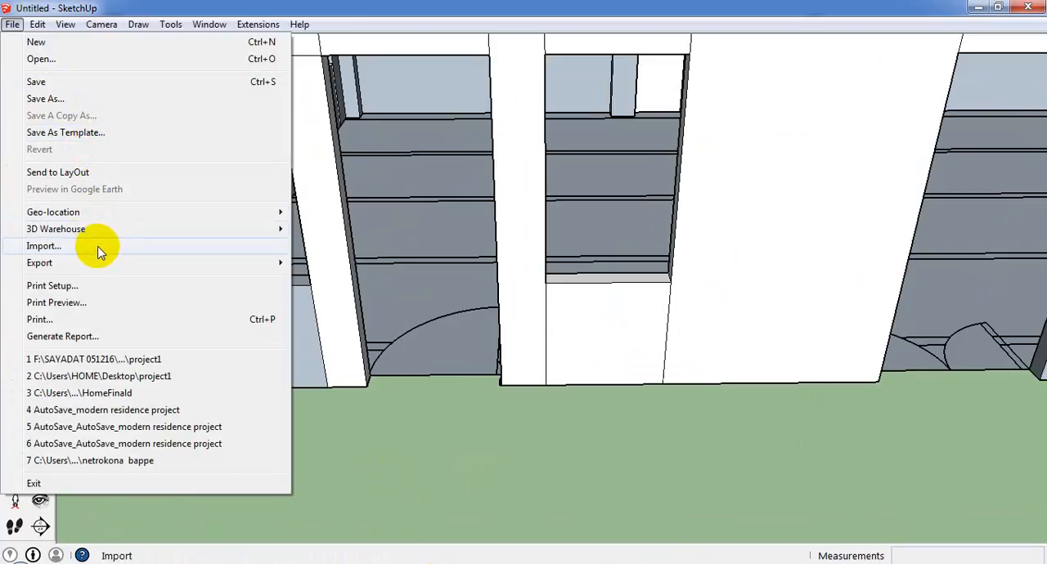
{"action": "left_click", "coordinate": [115, 244]}
{"action": "left_click", "coordinate": [419, 240]}
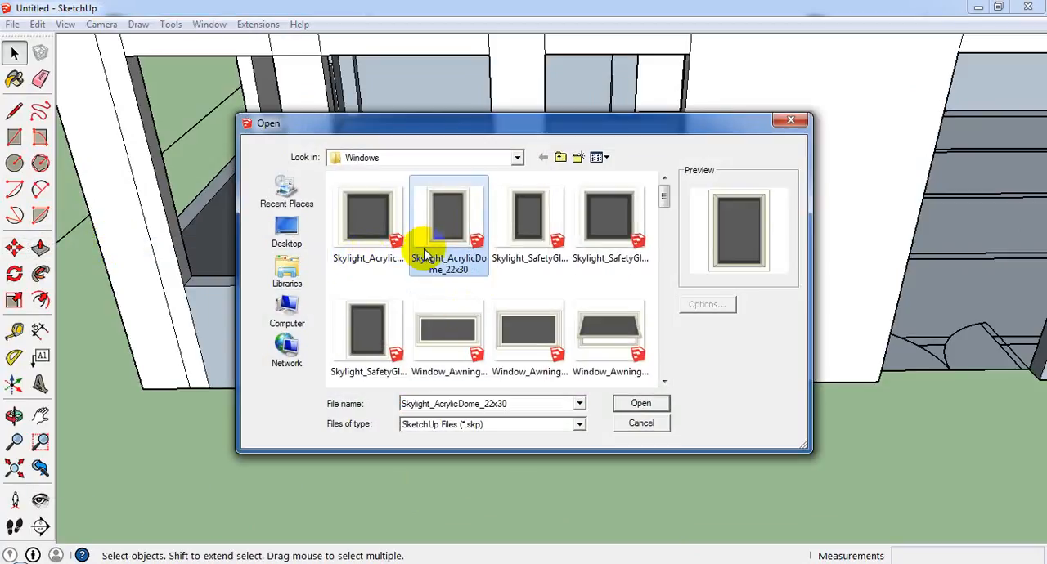
{"action": "left_click", "coordinate": [641, 403]}
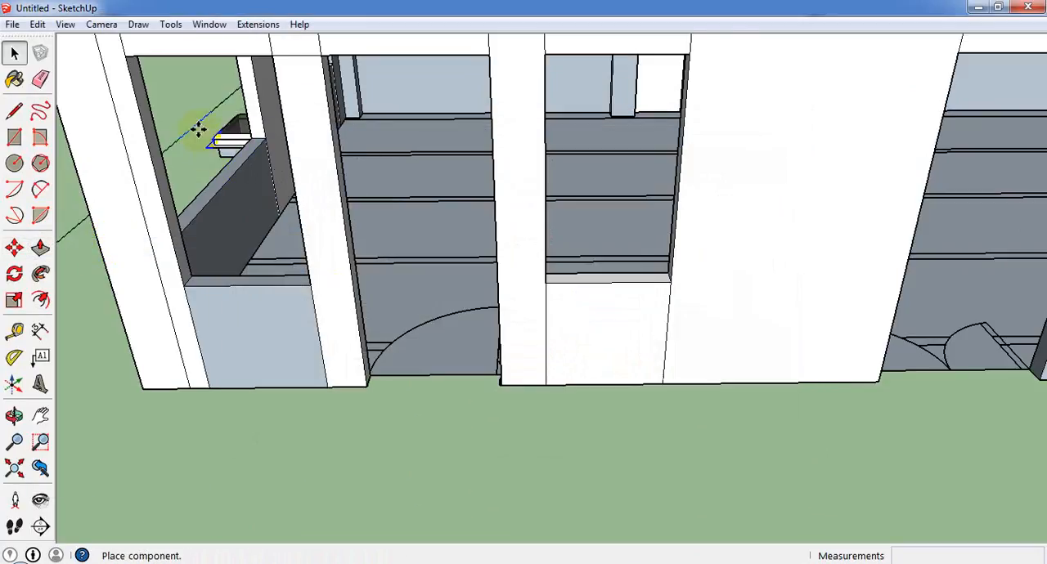
Import the Window_Awning_51.5x26 component and place it at the front wall's first doorway, beside the end window opening.
{"action": "left_click", "coordinate": [12, 24]}
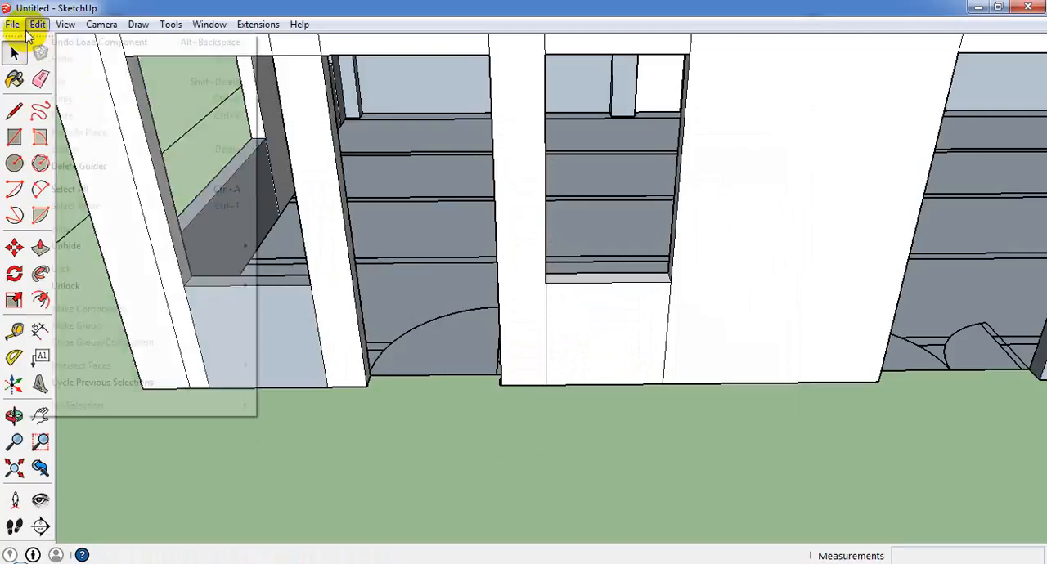
{"action": "left_click", "coordinate": [133, 245]}
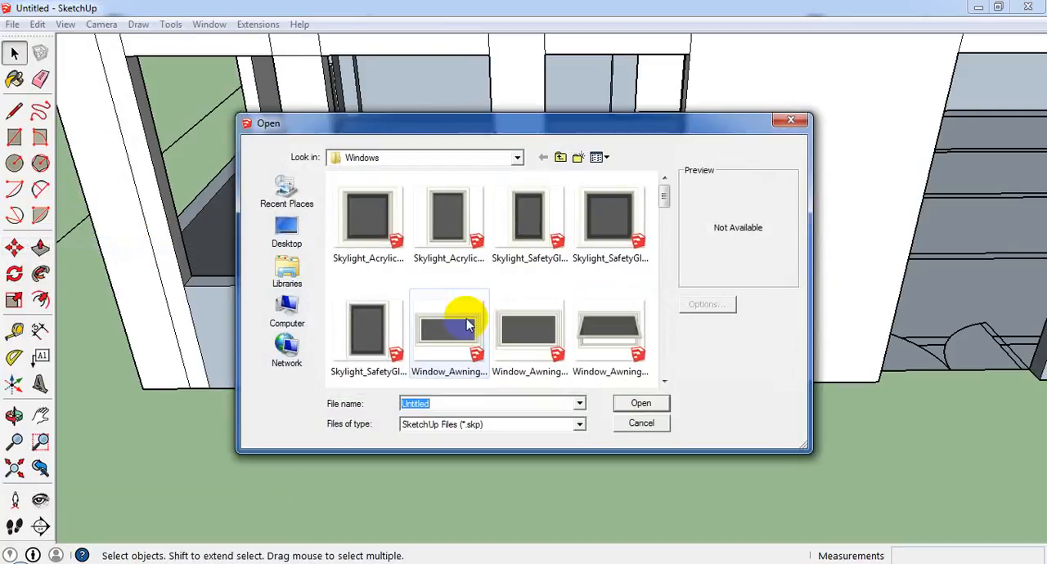
{"action": "scroll", "coordinate": [669, 216], "scroll_direction": "down", "scroll_amount": 3}
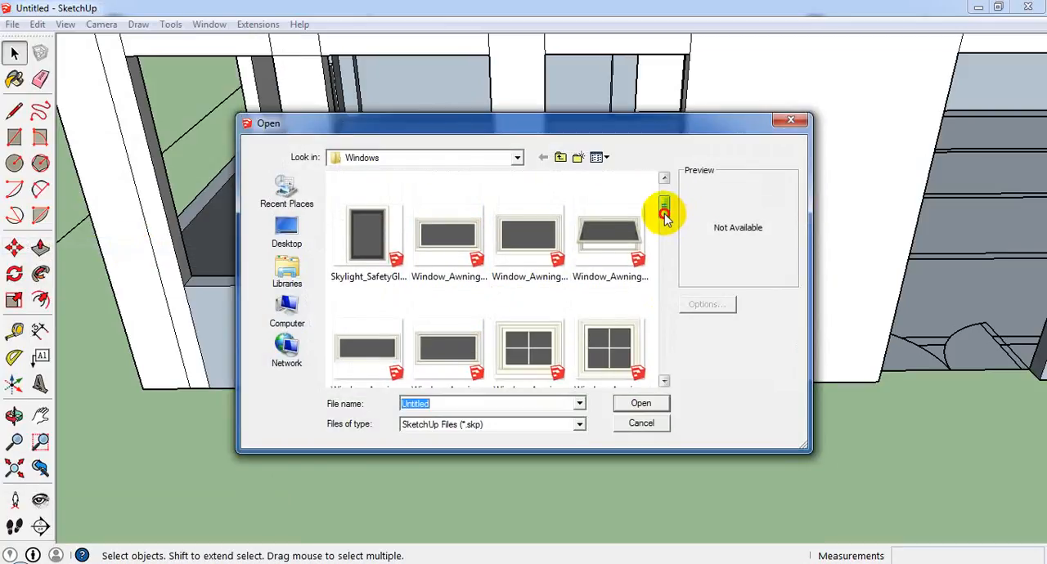
{"action": "left_click", "coordinate": [475, 240]}
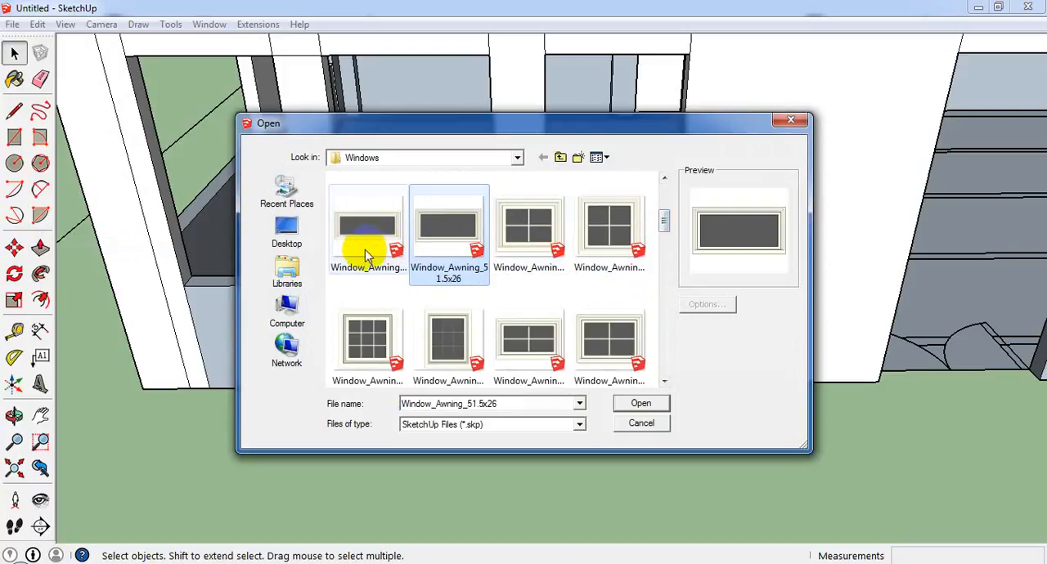
{"action": "left_click", "coordinate": [628, 402]}
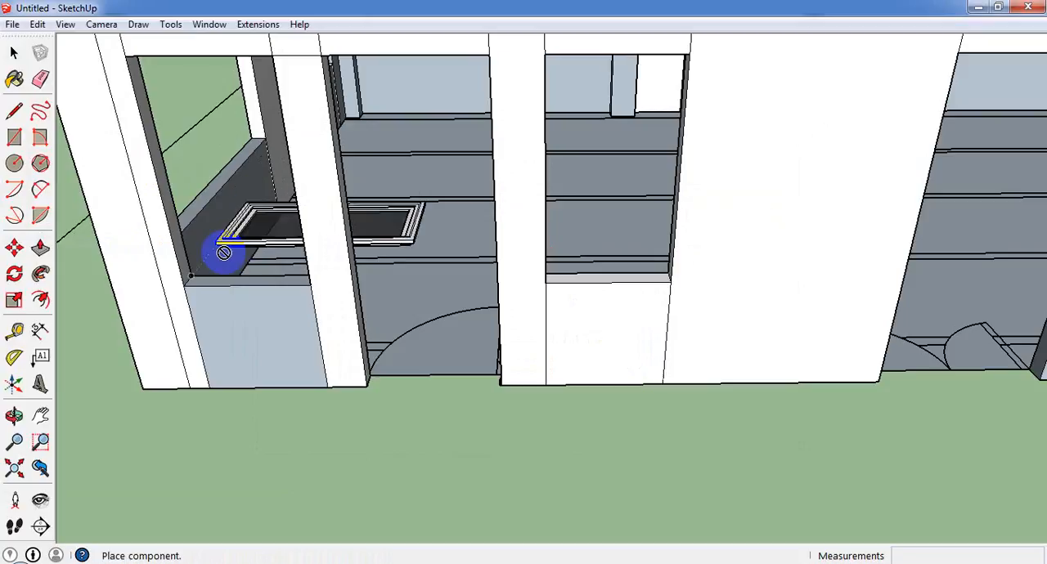
{"action": "middle_click_drag", "start_coordinate": [206, 262], "coordinate": [299, 339]}
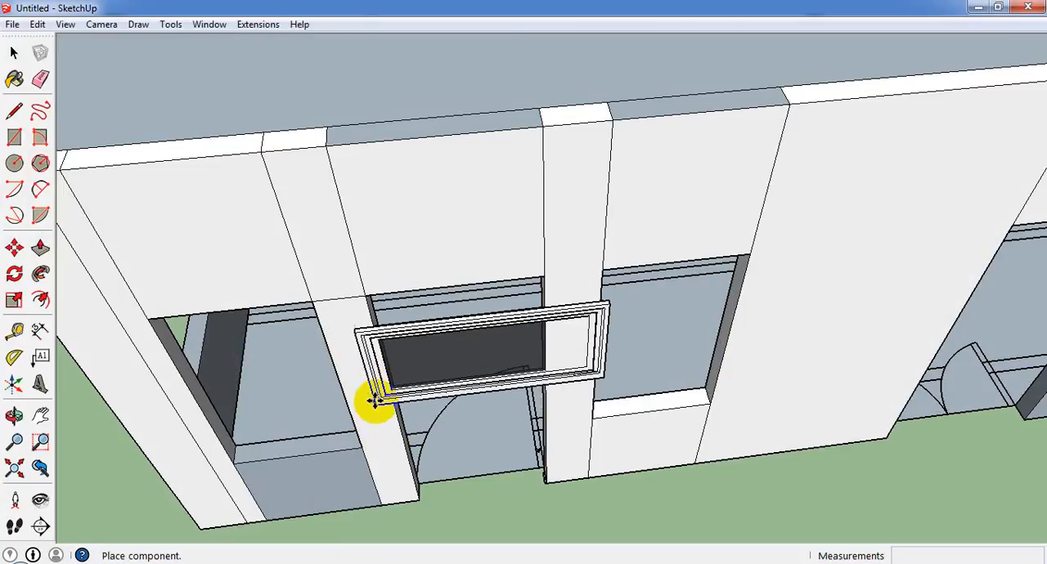
{"action": "left_click", "coordinate": [350, 415]}
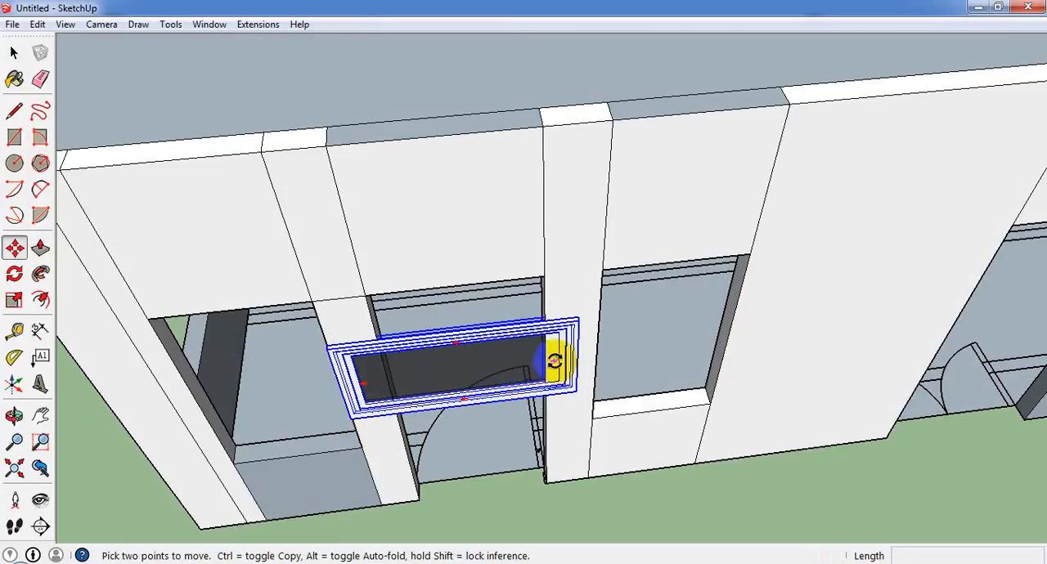
Rotate the window component 90° upright and move it by its lower corner onto the end window opening's sill corner.
{"action": "left_click", "coordinate": [552, 360]}
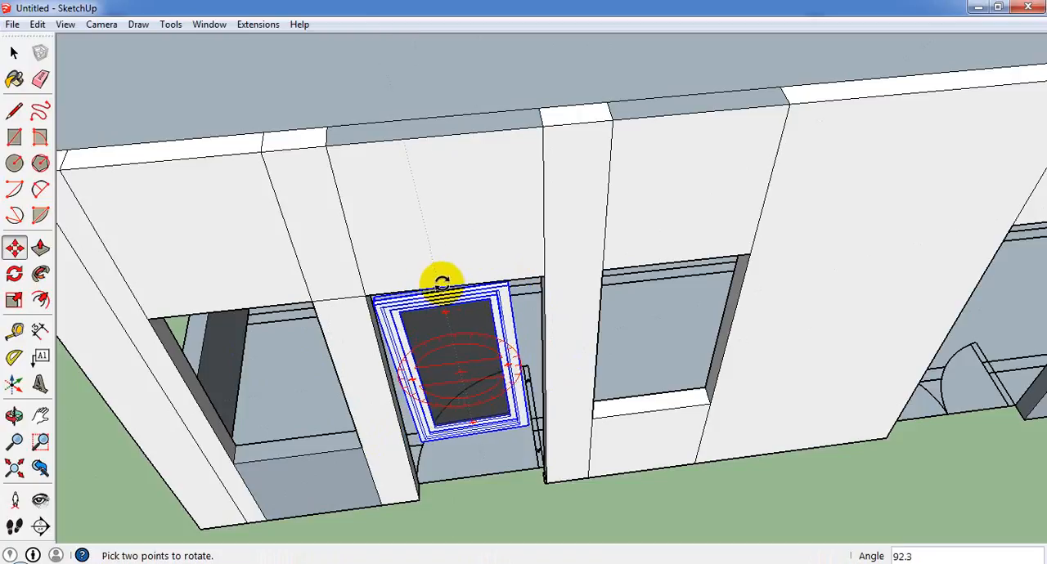
{"action": "left_click", "coordinate": [444, 283]}
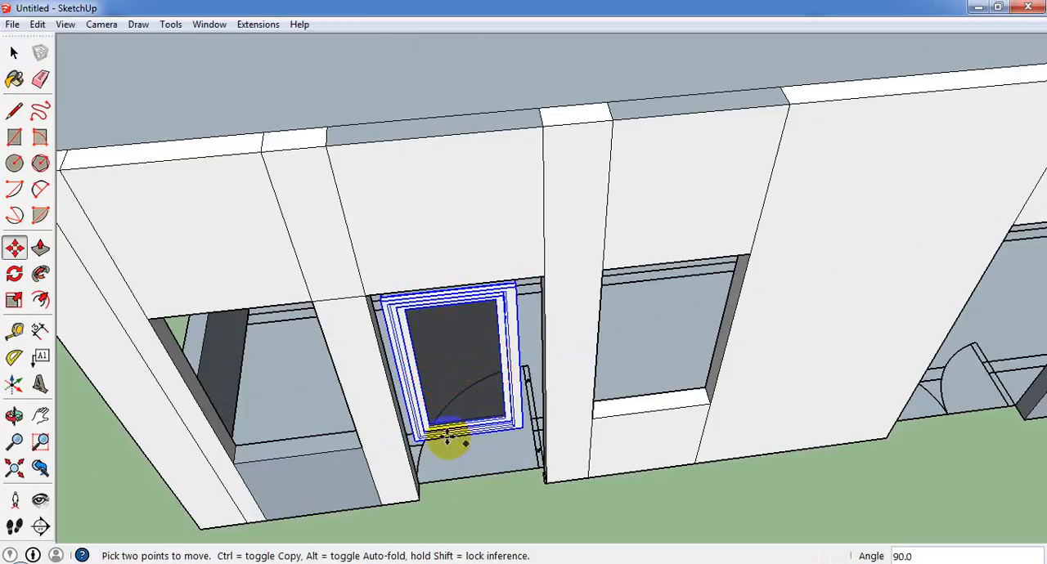
{"action": "scroll", "coordinate": [413, 452], "scroll_direction": "up", "scroll_amount": 2}
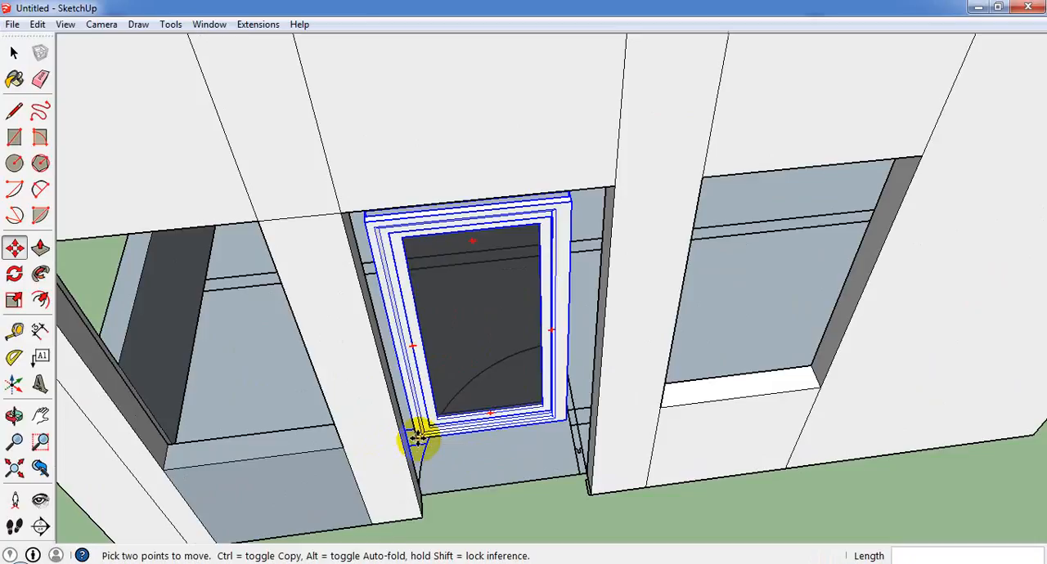
{"action": "left_click", "coordinate": [417, 437]}
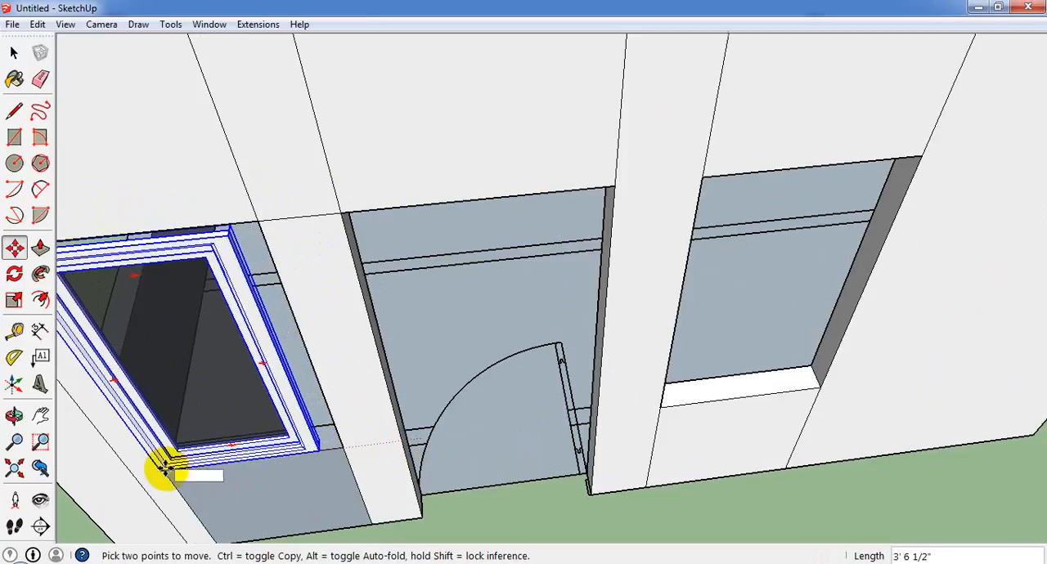
{"action": "left_click", "coordinate": [164, 468]}
Scale the window component to fill the front wall's end opening, widening it by about 1.14 and stretching it to the opening's top edge.
{"action": "scroll", "coordinate": [269, 385], "scroll_direction": "down", "scroll_amount": 5}
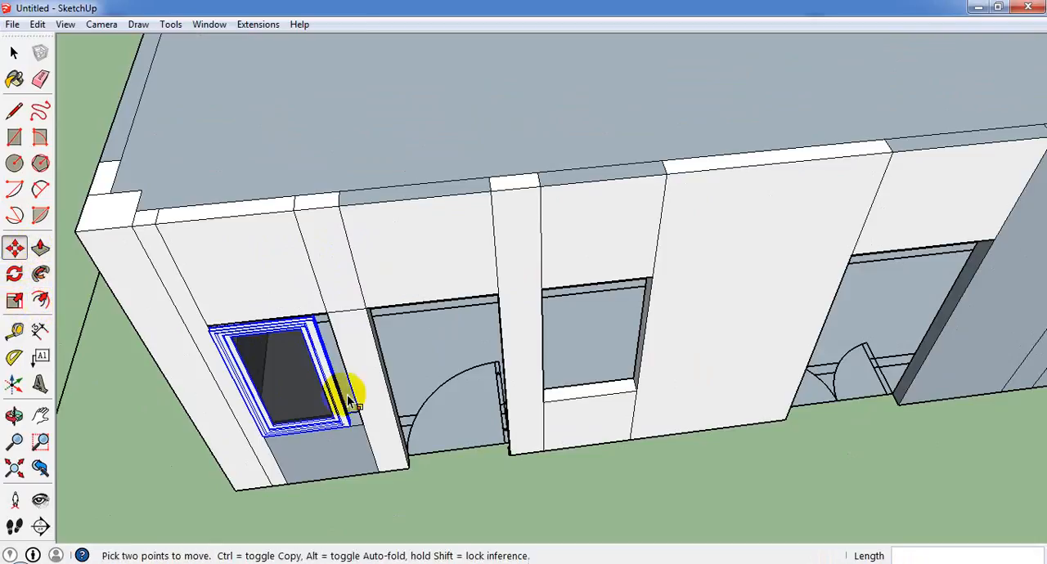
{"action": "key", "text": "s"}
{"action": "scroll", "coordinate": [344, 397], "scroll_direction": "up", "scroll_amount": 2}
{"action": "scroll", "coordinate": [373, 354], "scroll_direction": "up", "scroll_amount": 2}
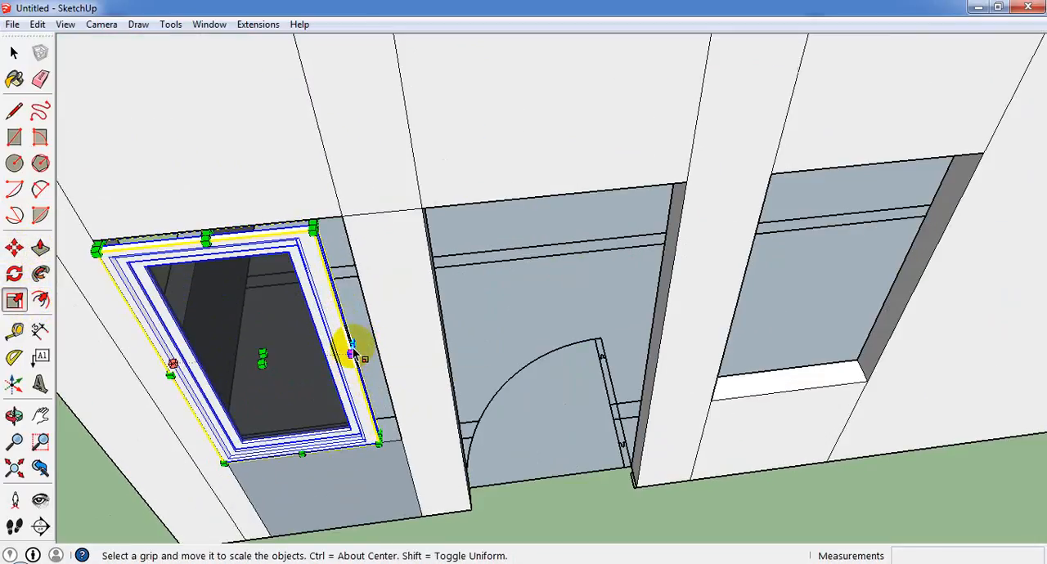
{"action": "left_click_drag", "start_coordinate": [352, 354], "coordinate": [357, 364]}
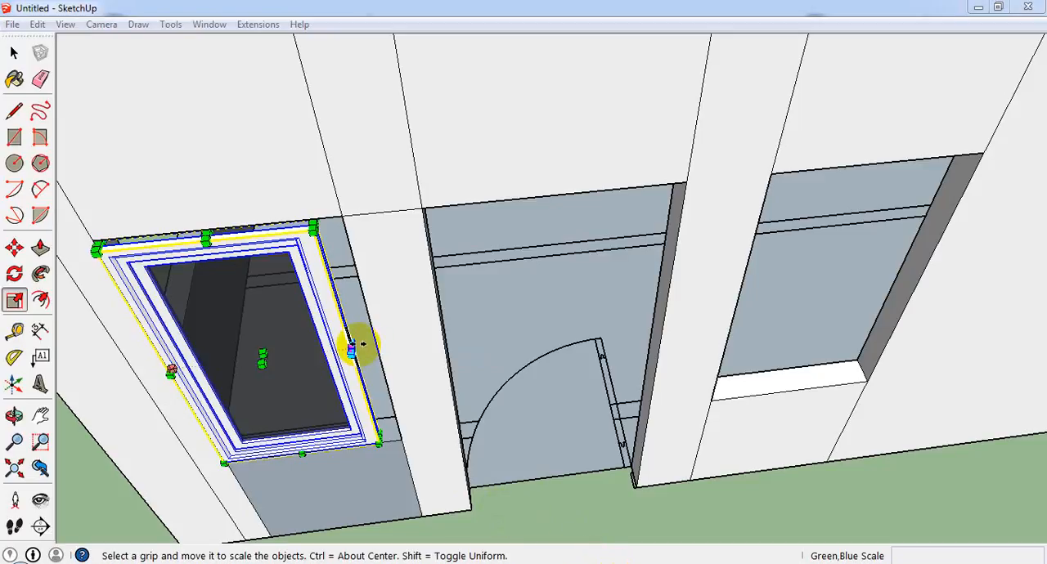
{"action": "left_click_drag", "start_coordinate": [354, 348], "coordinate": [373, 347]}
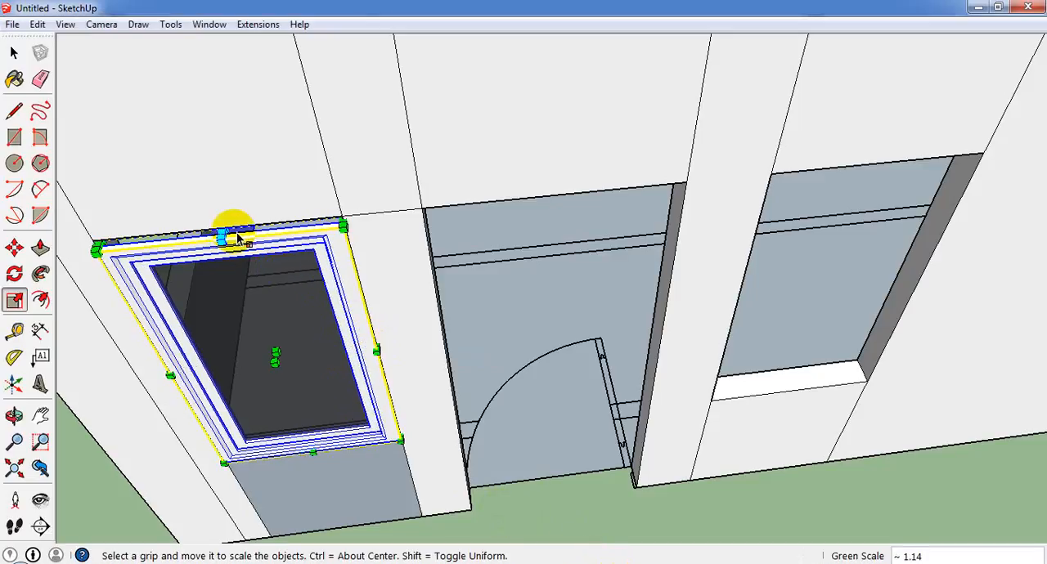
{"action": "left_click_drag", "start_coordinate": [222, 233], "coordinate": [274, 221]}
{"action": "scroll", "coordinate": [355, 294], "scroll_direction": "down", "scroll_amount": 10}
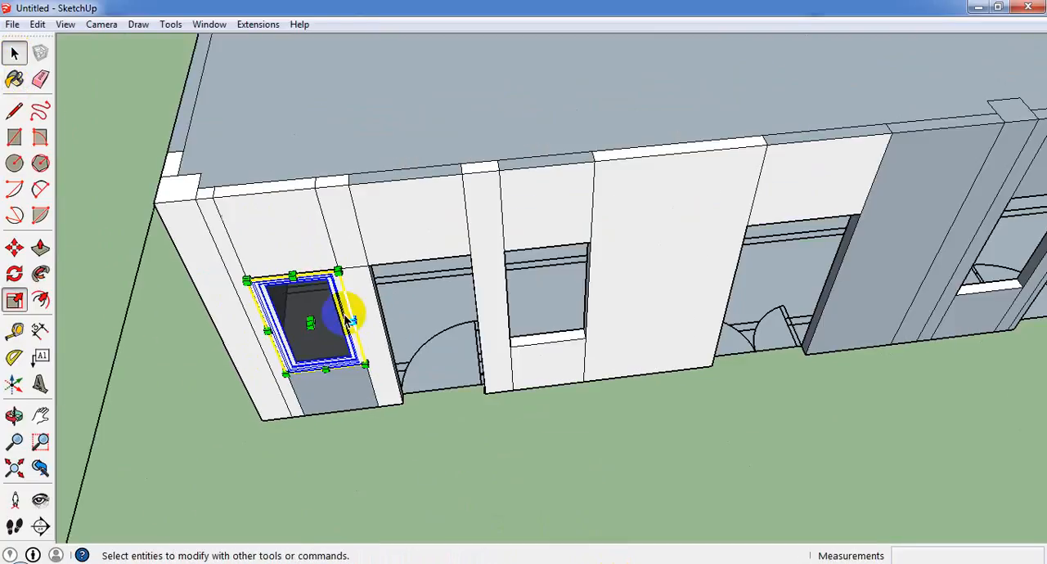
{"action": "key", "text": "space"}
Copy the fitted window by its lower corner onto the sill corner of the front wall's second window opening.
{"action": "scroll", "coordinate": [331, 364], "scroll_direction": "up", "scroll_amount": 5}
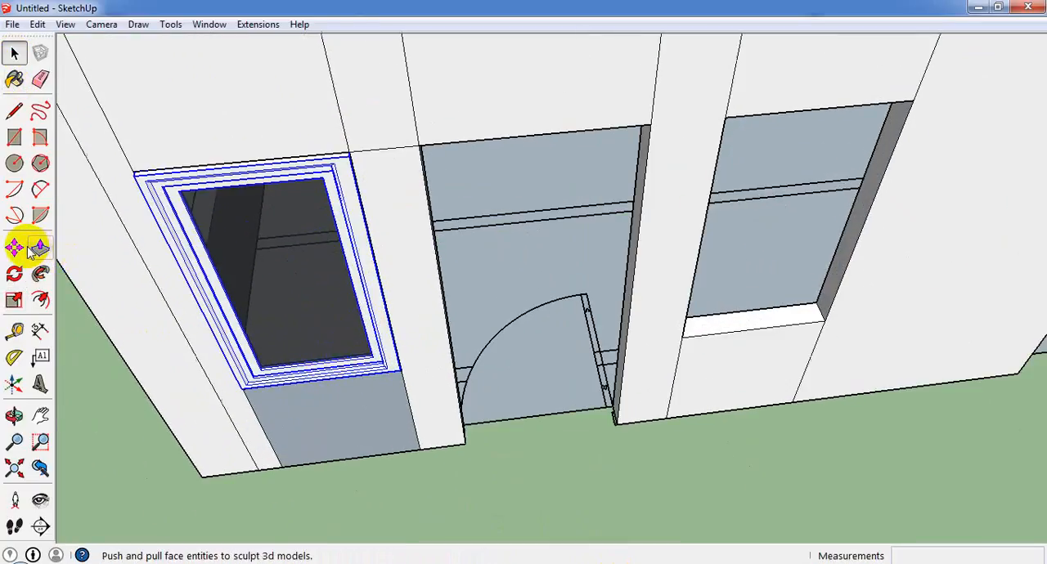
{"action": "left_click", "coordinate": [15, 247]}
{"action": "left_click", "coordinate": [240, 393]}
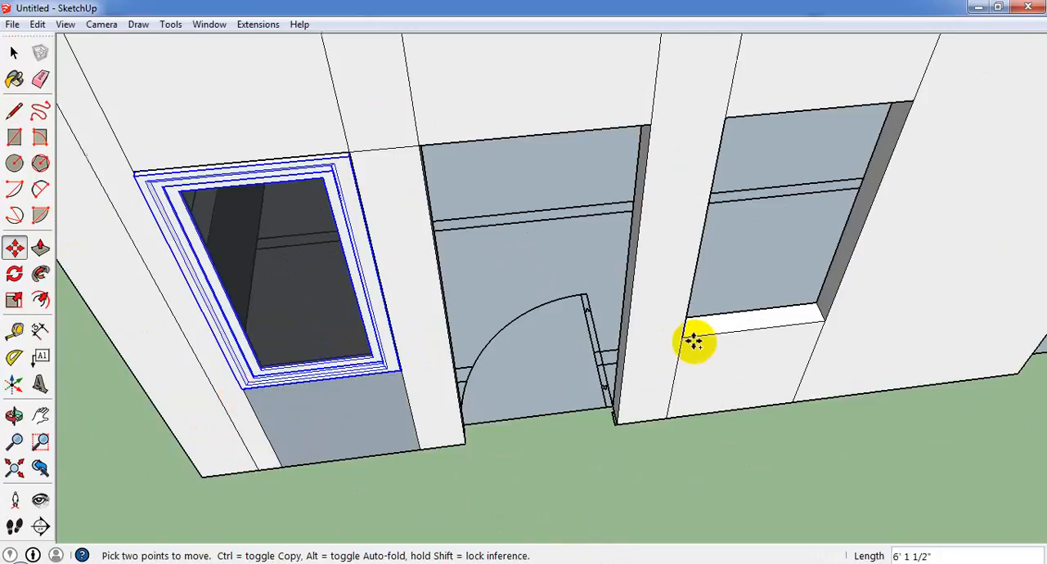
{"action": "key", "text": "ctrl"}
{"action": "left_click", "coordinate": [683, 335]}
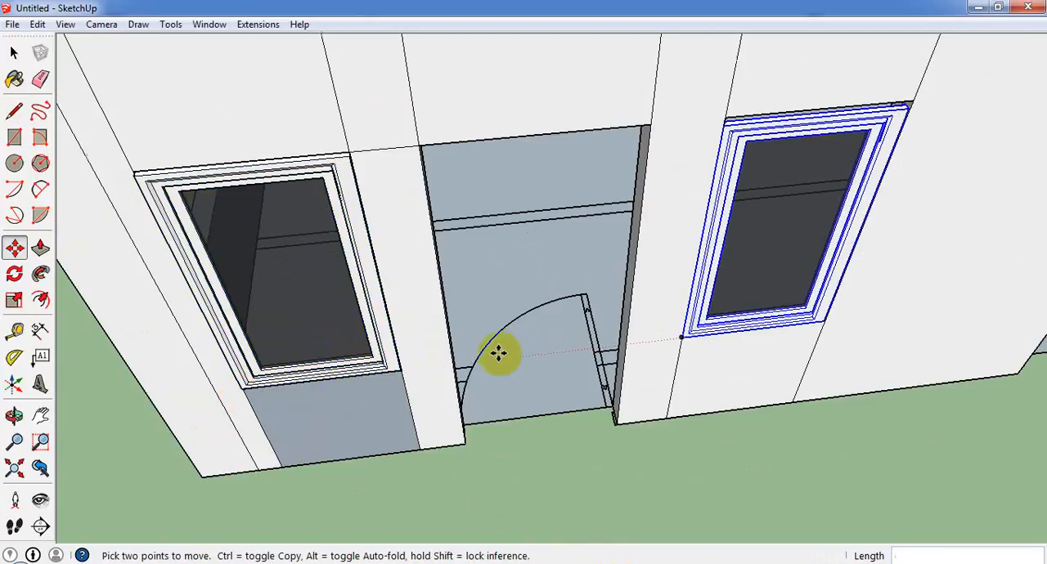
Copy the second window by its lower corner onto the sill corner of the third window opening, beyond the double doorway.
{"action": "scroll", "coordinate": [498, 352], "scroll_direction": "down", "scroll_amount": 5}
{"action": "scroll", "coordinate": [567, 357], "scroll_direction": "up", "scroll_amount": 4}
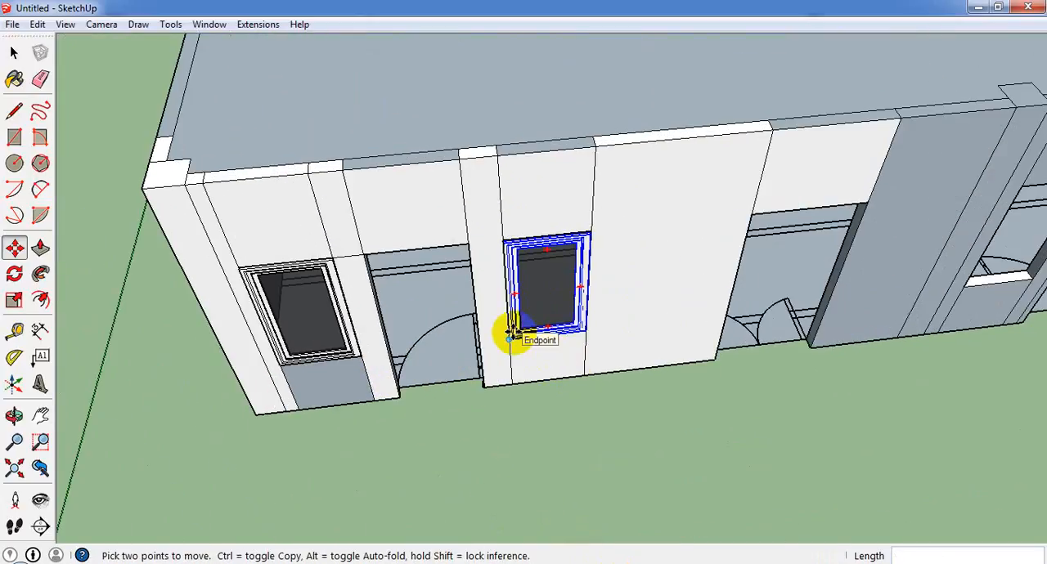
{"action": "left_click", "coordinate": [512, 335]}
{"action": "key", "text": "ctrl"}
{"action": "scroll", "coordinate": [675, 367], "scroll_direction": "down", "scroll_amount": 3}
{"action": "scroll", "coordinate": [976, 236], "scroll_direction": "up", "scroll_amount": 3}
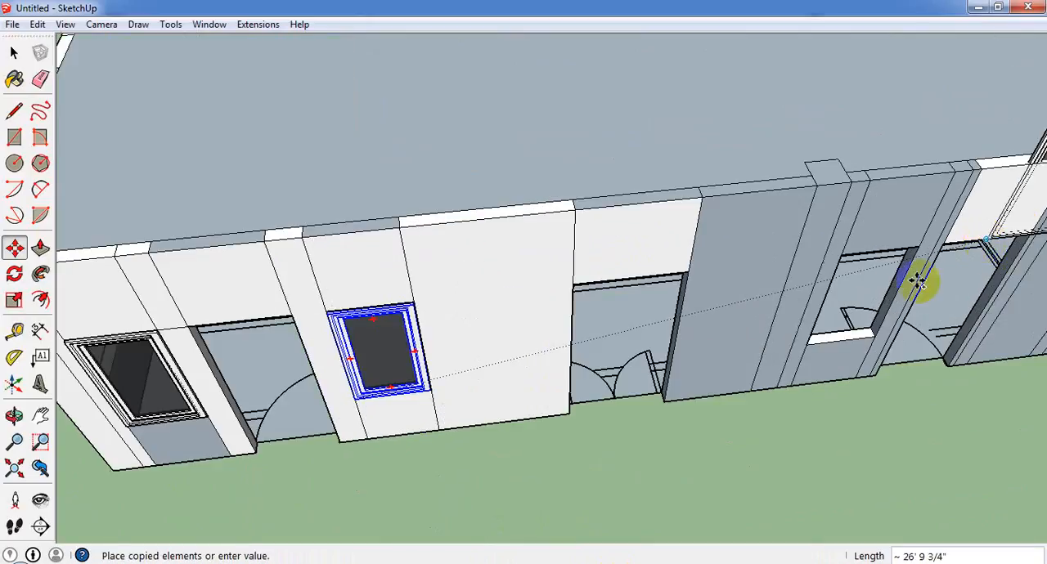
{"action": "scroll", "coordinate": [883, 313], "scroll_direction": "up", "scroll_amount": 1}
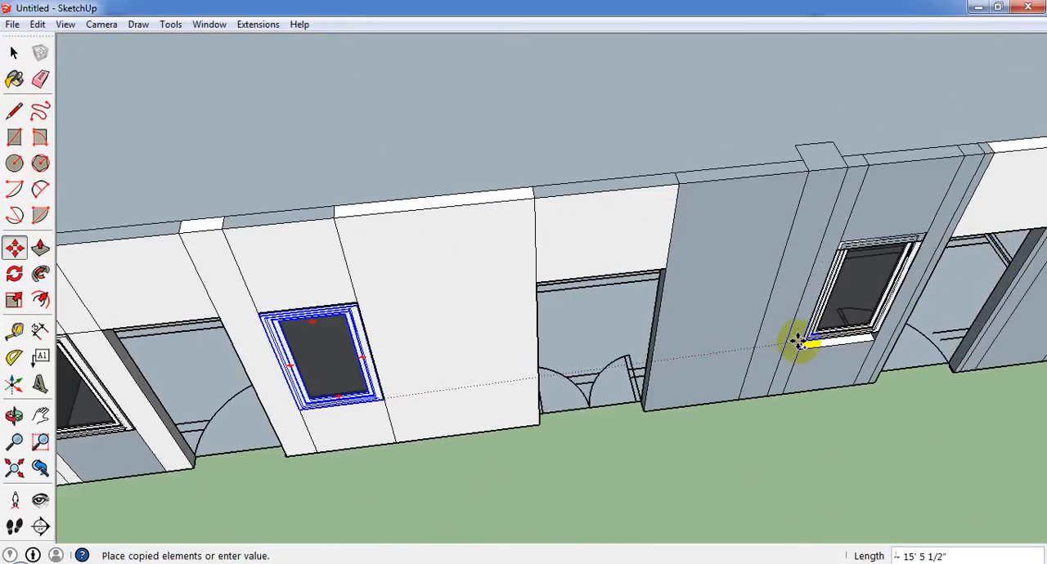
{"action": "scroll", "coordinate": [798, 342], "scroll_direction": "down", "scroll_amount": 1}
{"action": "left_click", "coordinate": [795, 339]}
Scale the third window's height by about 1.03 so its frame meets the opening's top edge.
{"action": "middle_click_drag", "start_coordinate": [935, 378], "coordinate": [621, 360]}
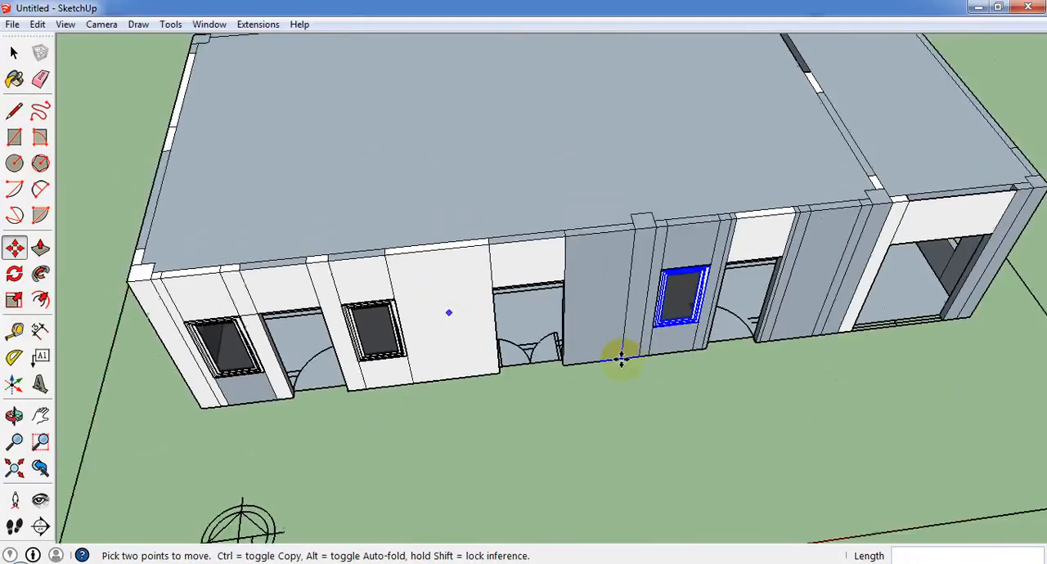
{"action": "scroll", "coordinate": [703, 319], "scroll_direction": "up", "scroll_amount": 6}
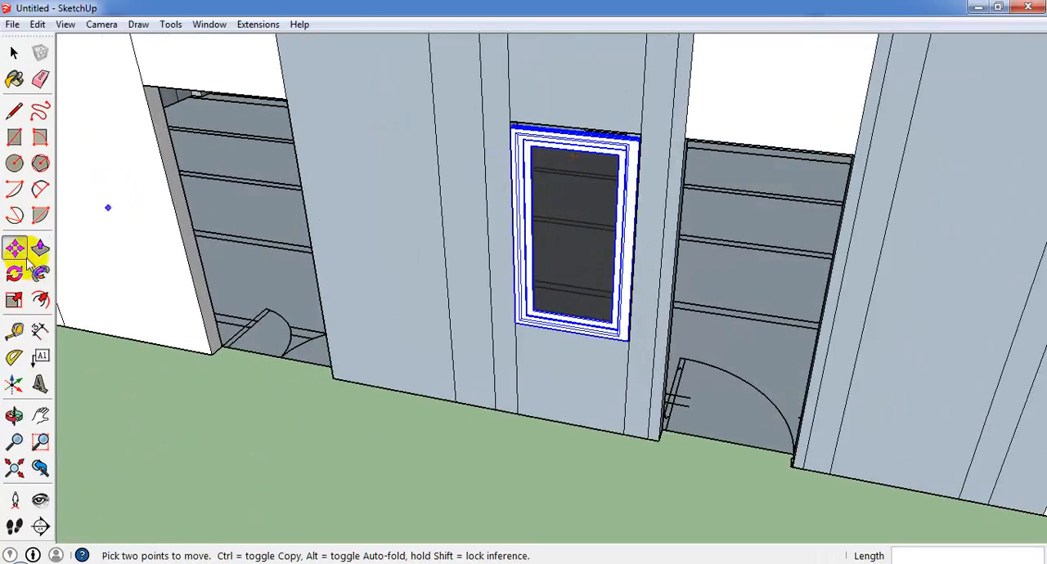
{"action": "left_click", "coordinate": [14, 299]}
{"action": "scroll", "coordinate": [553, 162], "scroll_direction": "up", "scroll_amount": 2}
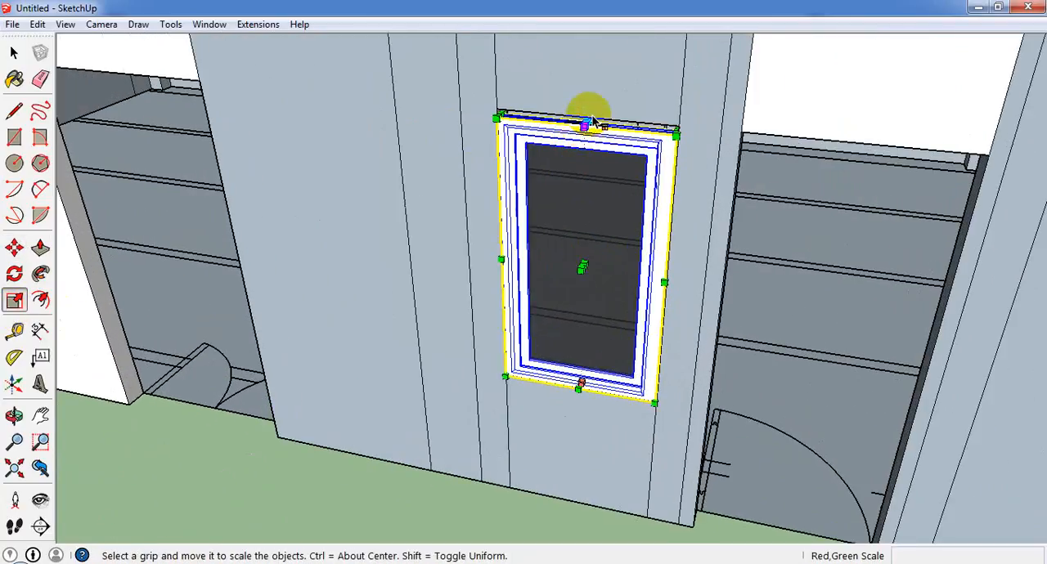
{"action": "left_click_drag", "start_coordinate": [586, 124], "coordinate": [586, 116]}
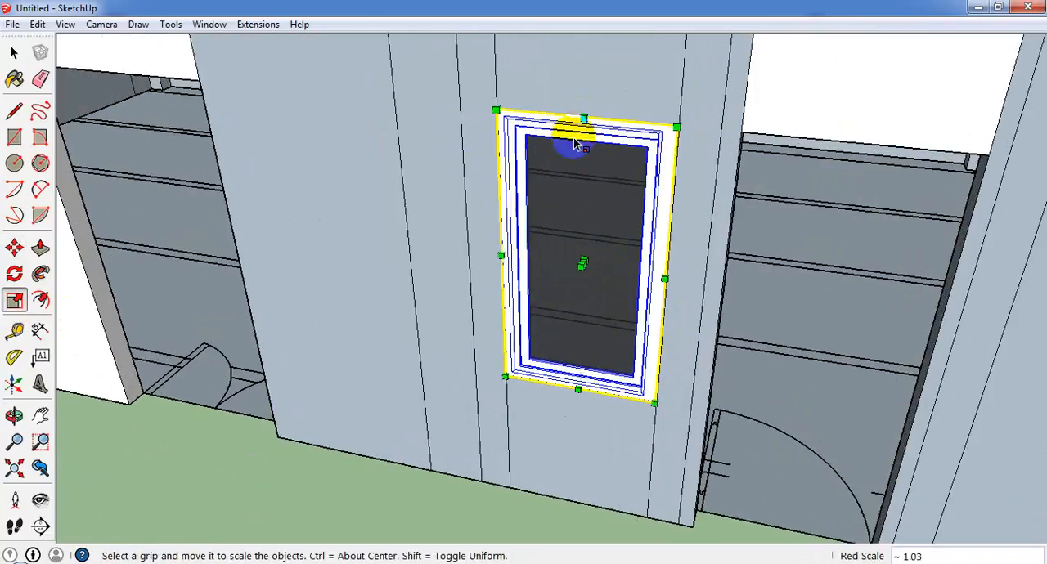
{"action": "scroll", "coordinate": [482, 176], "scroll_direction": "down", "scroll_amount": 4}
Select the front wall's second window and scale it taller toward the top edge of its opening.
{"action": "middle_click_drag", "start_coordinate": [456, 258], "coordinate": [467, 201]}
{"action": "scroll", "coordinate": [377, 192], "scroll_direction": "up", "scroll_amount": 3}
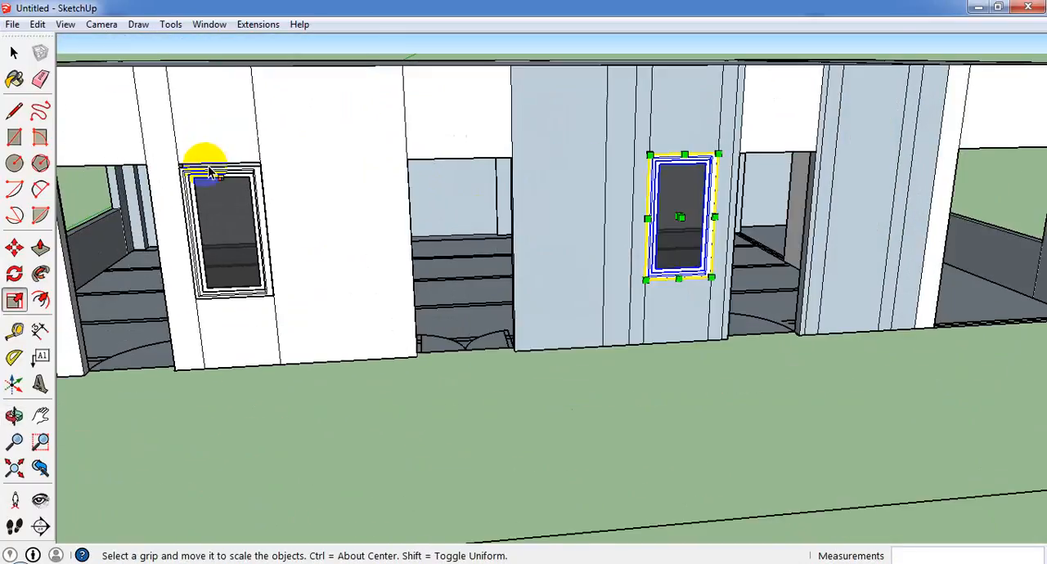
{"action": "scroll", "coordinate": [210, 174], "scroll_direction": "up", "scroll_amount": 2}
{"action": "left_click", "coordinate": [14, 52]}
{"action": "left_click", "coordinate": [205, 168]}
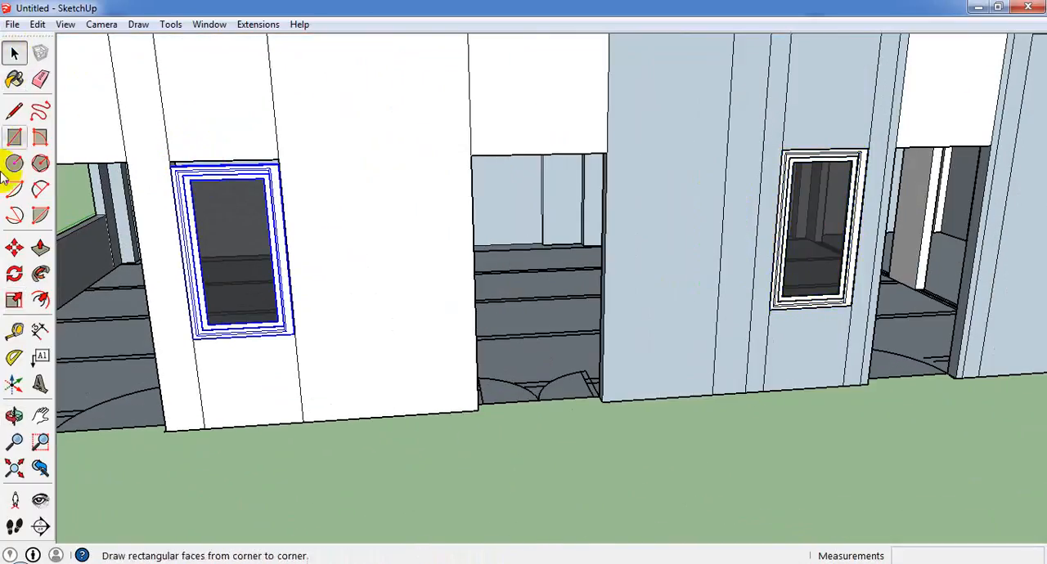
{"action": "left_click", "coordinate": [14, 299]}
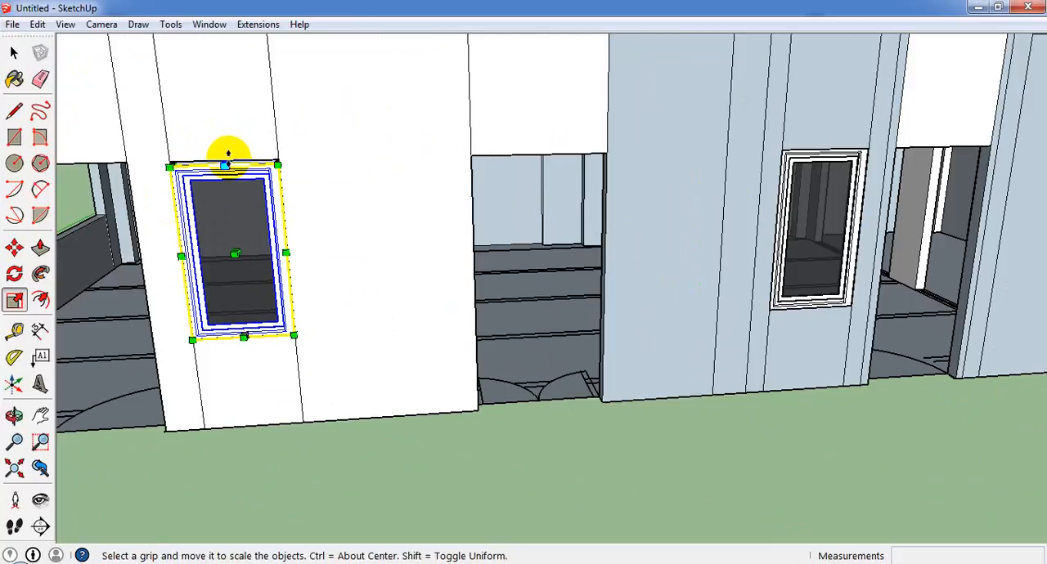
{"action": "scroll", "coordinate": [233, 166], "scroll_direction": "up", "scroll_amount": 3}
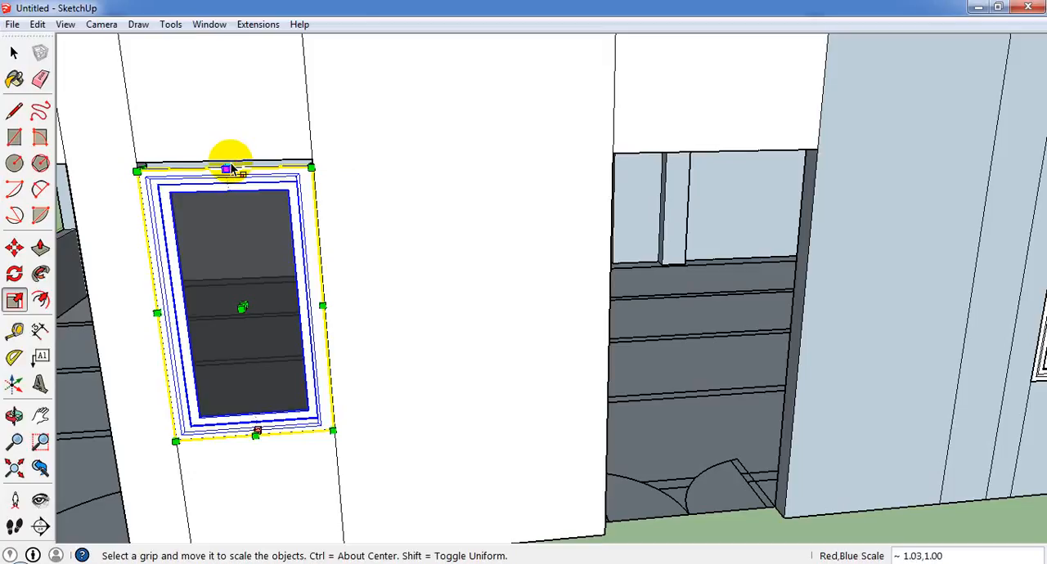
{"action": "scroll", "coordinate": [357, 421], "scroll_direction": "down", "scroll_amount": 2}
{"action": "scroll", "coordinate": [357, 421], "scroll_direction": "down", "scroll_amount": 4}
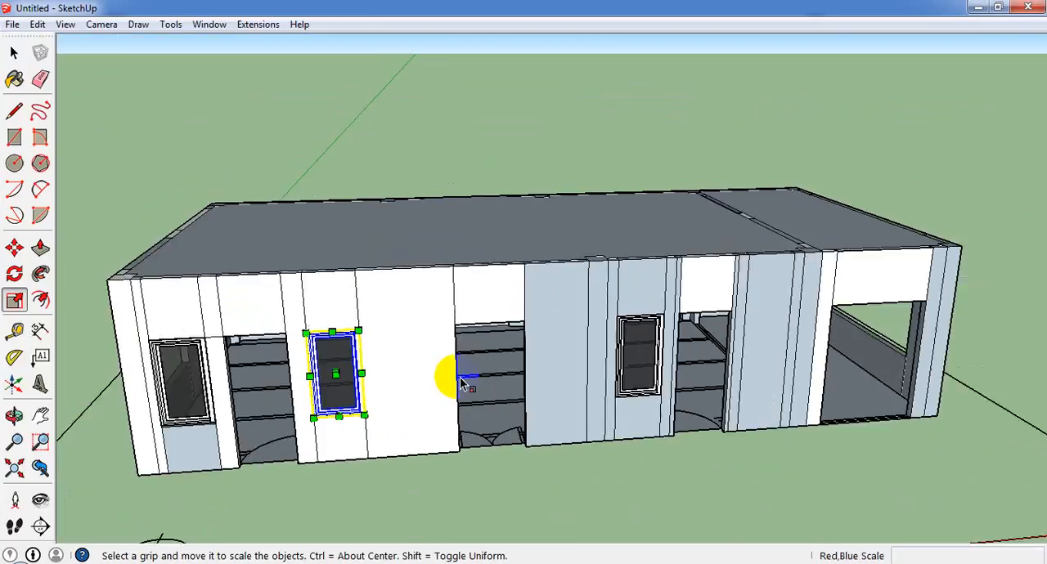
Import the Window_Casement_Wood_Double_32x36 component and place it at the lower corner of the end wall's opening nearest the front wall.
{"action": "middle_click_drag", "start_coordinate": [444, 369], "coordinate": [460, 449]}
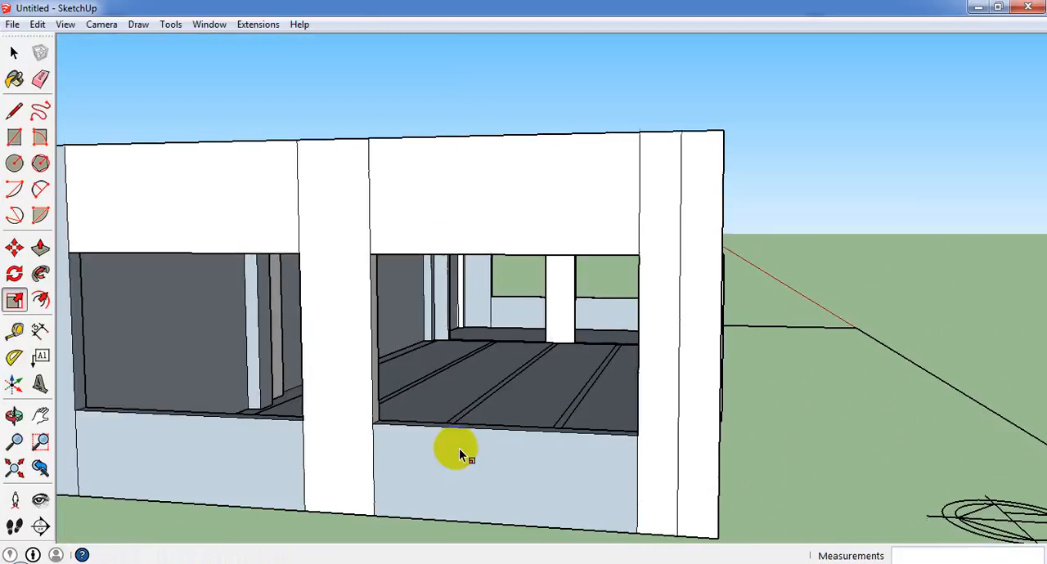
{"action": "scroll", "coordinate": [460, 449], "scroll_direction": "down", "scroll_amount": 3}
{"action": "left_click", "coordinate": [13, 52]}
{"action": "left_click", "coordinate": [678, 233]}
{"action": "middle_click_drag", "start_coordinate": [677, 237], "coordinate": [533, 355]}
{"action": "scroll", "coordinate": [580, 265], "scroll_direction": "up", "scroll_amount": 3}
{"action": "scroll", "coordinate": [547, 284], "scroll_direction": "down", "scroll_amount": 3}
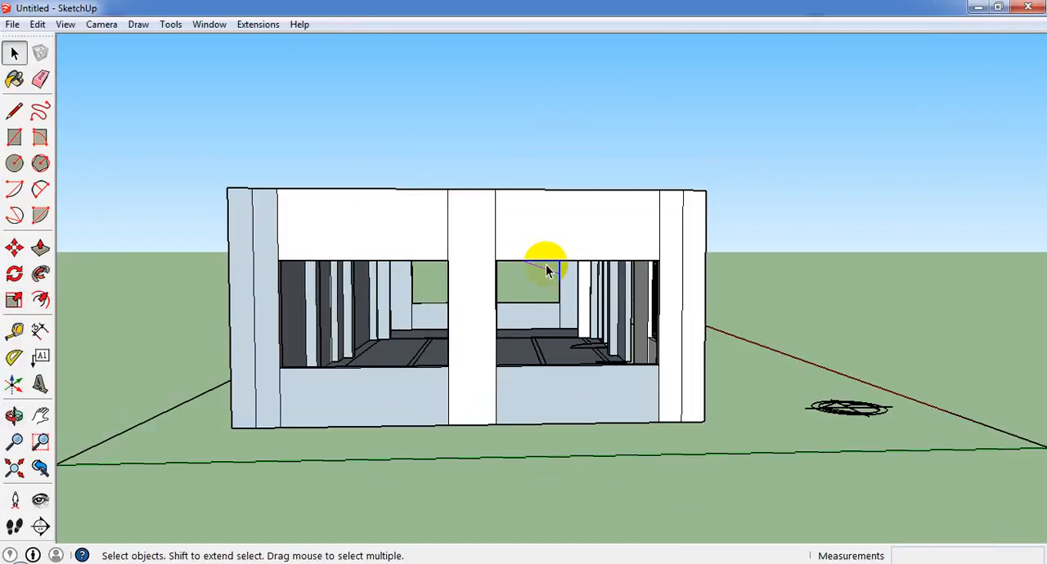
{"action": "left_click", "coordinate": [24, 24]}
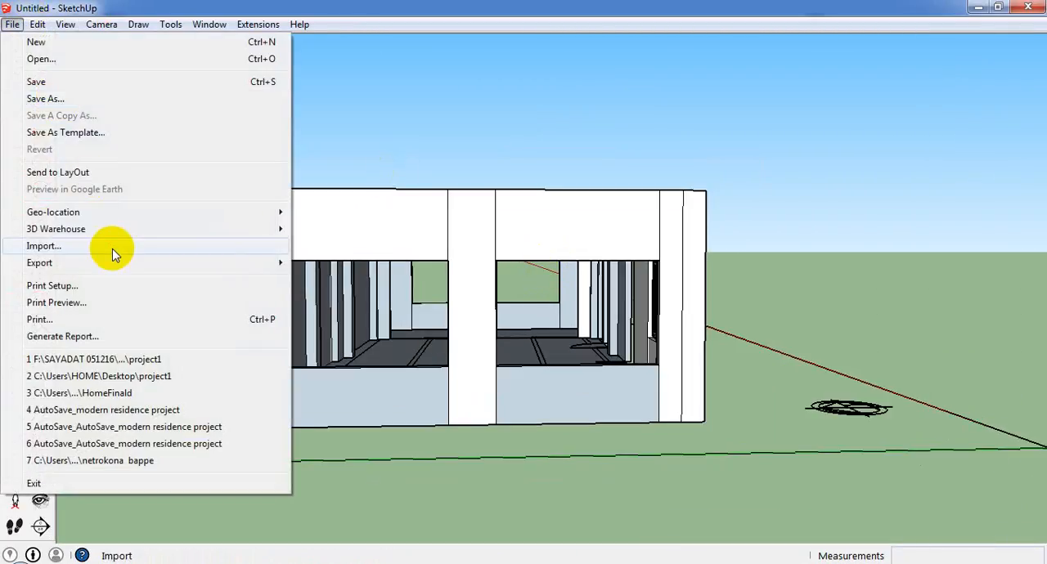
{"action": "left_click", "coordinate": [117, 240]}
{"action": "left_click_drag", "start_coordinate": [668, 201], "coordinate": [668, 272]}
{"action": "left_click", "coordinate": [606, 251]}
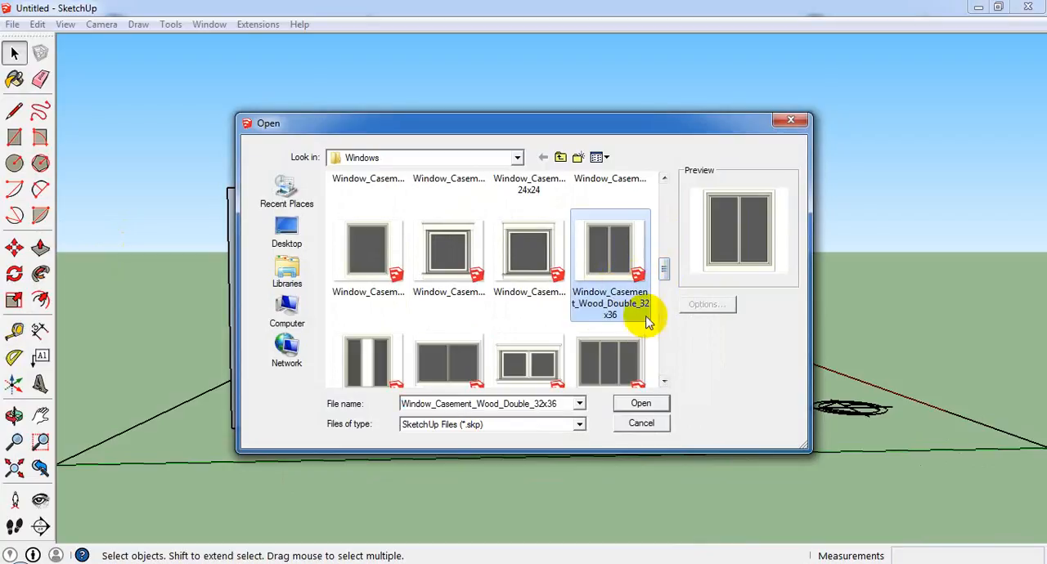
{"action": "left_click", "coordinate": [642, 404]}
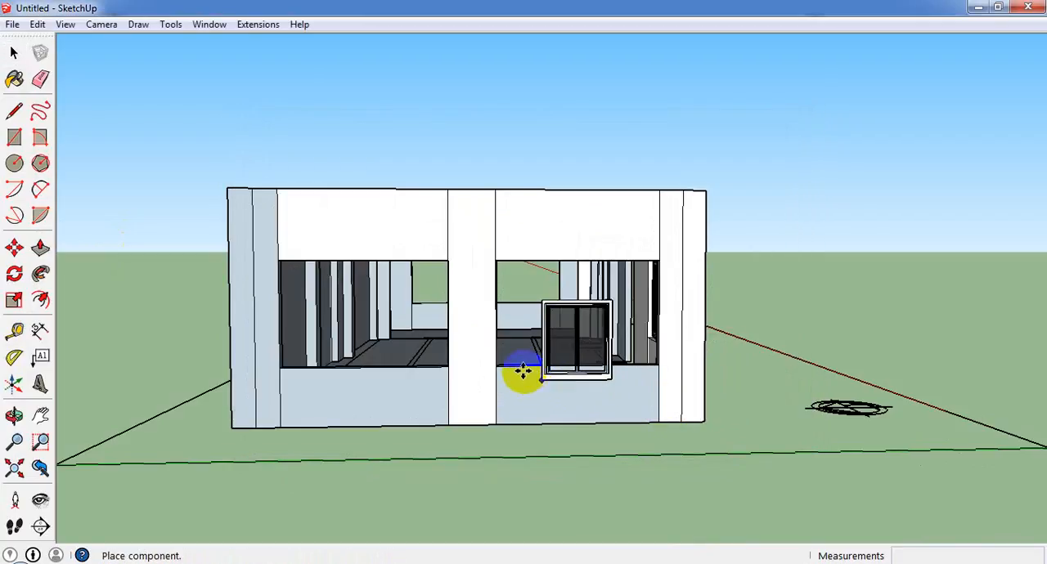
{"action": "left_click", "coordinate": [497, 363]}
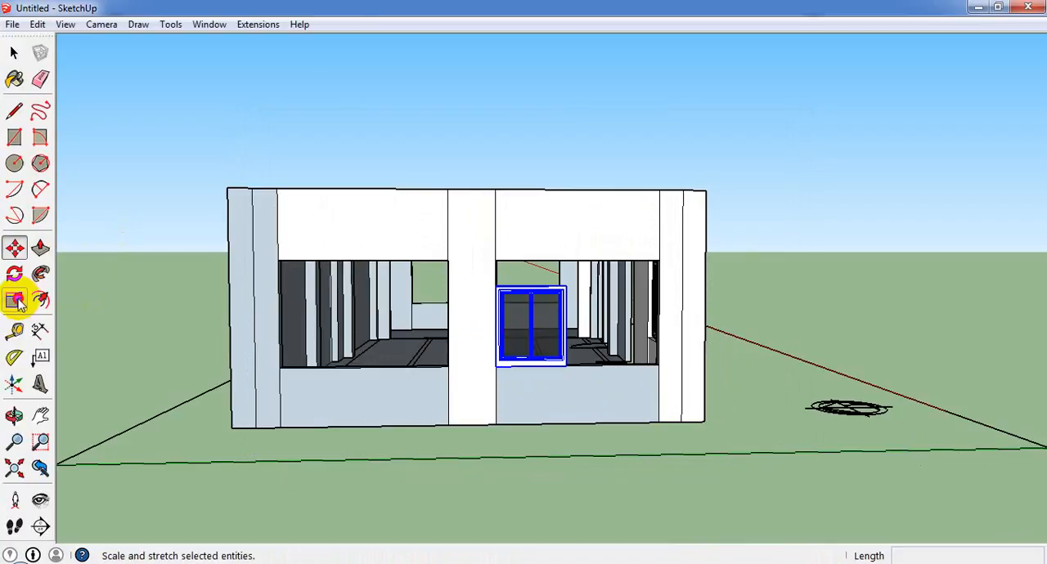
Scale the double casement window's width by about 2.33 to span the full width of its opening.
{"action": "left_click", "coordinate": [16, 302]}
{"action": "scroll", "coordinate": [576, 336], "scroll_direction": "up", "scroll_amount": 3}
{"action": "middle_click_drag", "start_coordinate": [577, 336], "coordinate": [432, 439]}
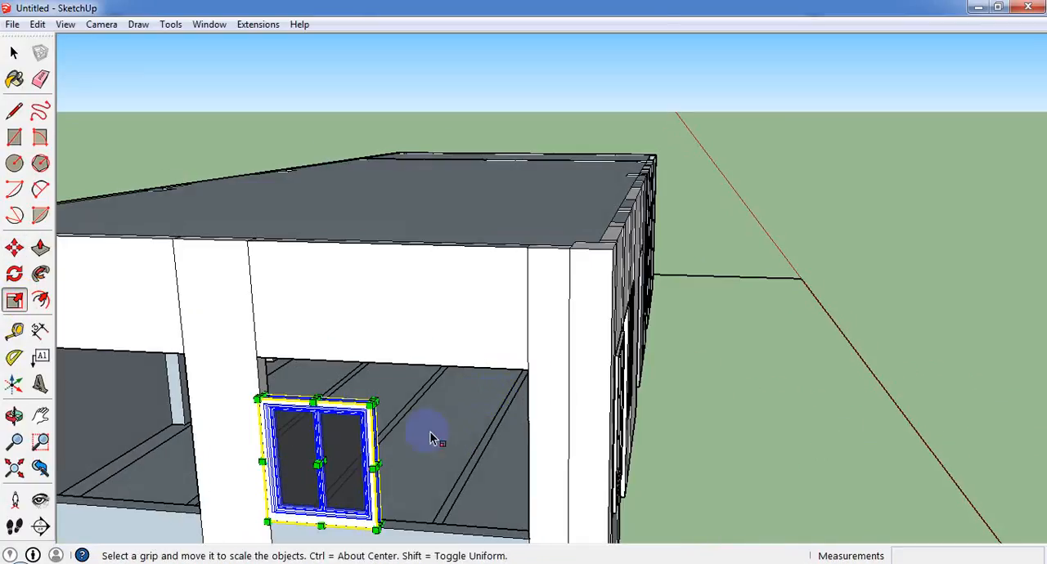
{"action": "left_click_drag", "start_coordinate": [375, 466], "coordinate": [529, 461]}
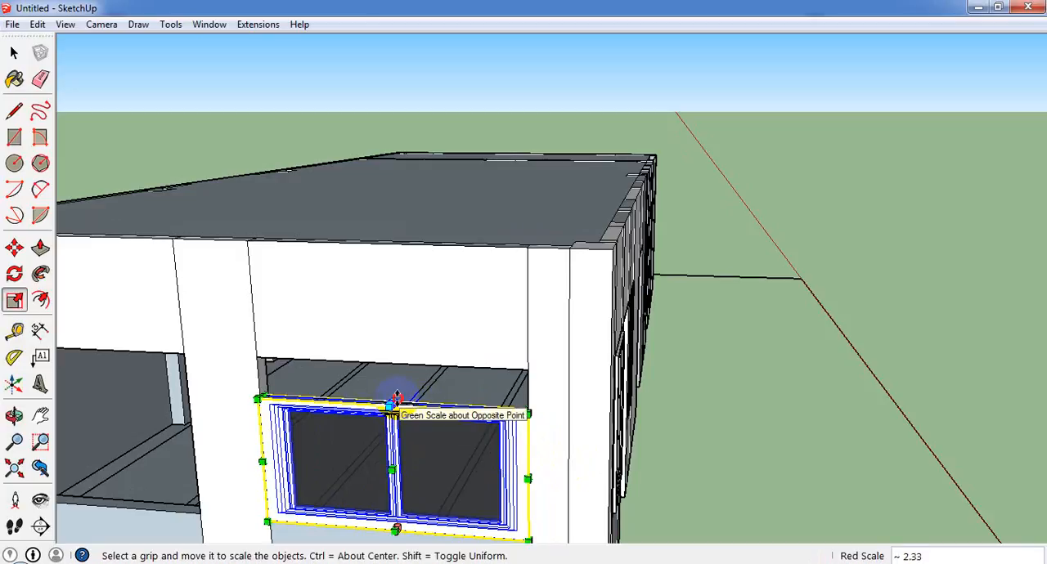
Scale the double casement window's height by 1.32 up to the opening's top edge.
{"action": "left_click_drag", "start_coordinate": [395, 399], "coordinate": [396, 370]}
{"action": "key", "text": "Escape"}
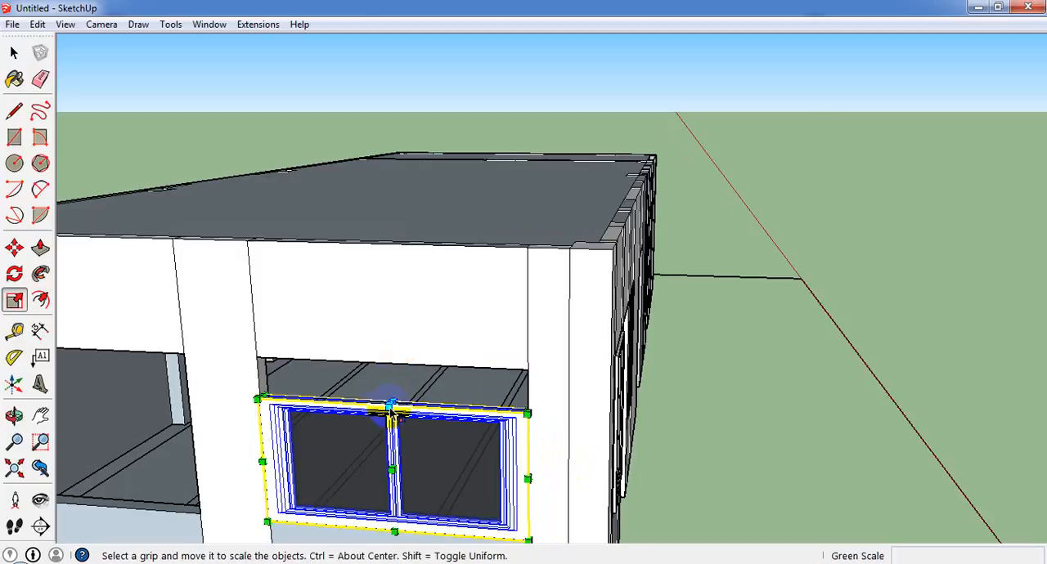
{"action": "scroll", "coordinate": [392, 415], "scroll_direction": "up", "scroll_amount": 6}
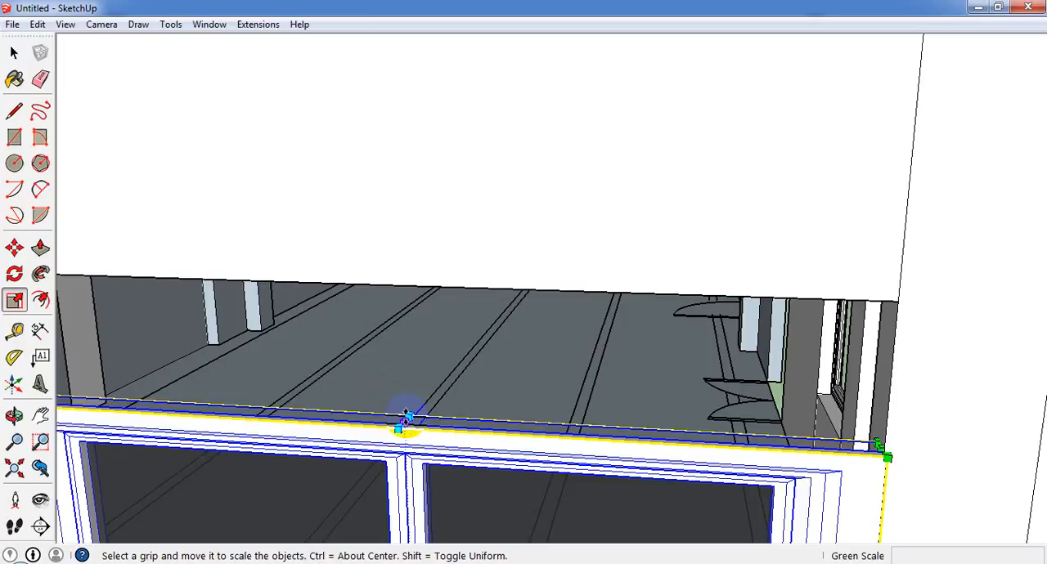
{"action": "left_click_drag", "start_coordinate": [406, 417], "coordinate": [373, 295]}
{"action": "scroll", "coordinate": [425, 332], "scroll_direction": "down", "scroll_amount": 5}
{"action": "scroll", "coordinate": [397, 299], "scroll_direction": "up", "scroll_amount": 5}
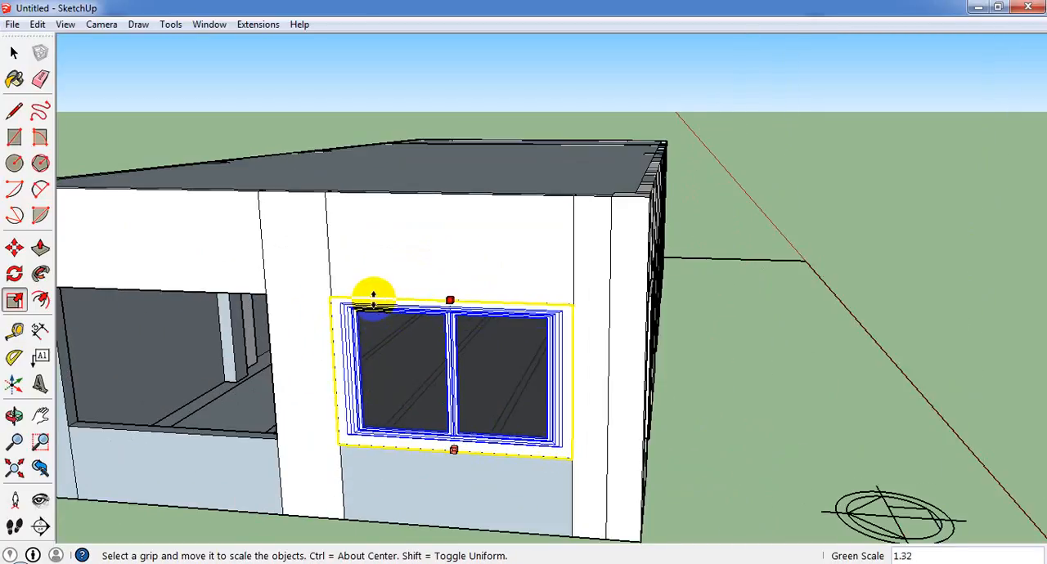
{"action": "scroll", "coordinate": [393, 296], "scroll_direction": "down", "scroll_amount": 5}
{"action": "left_click", "coordinate": [14, 52]}
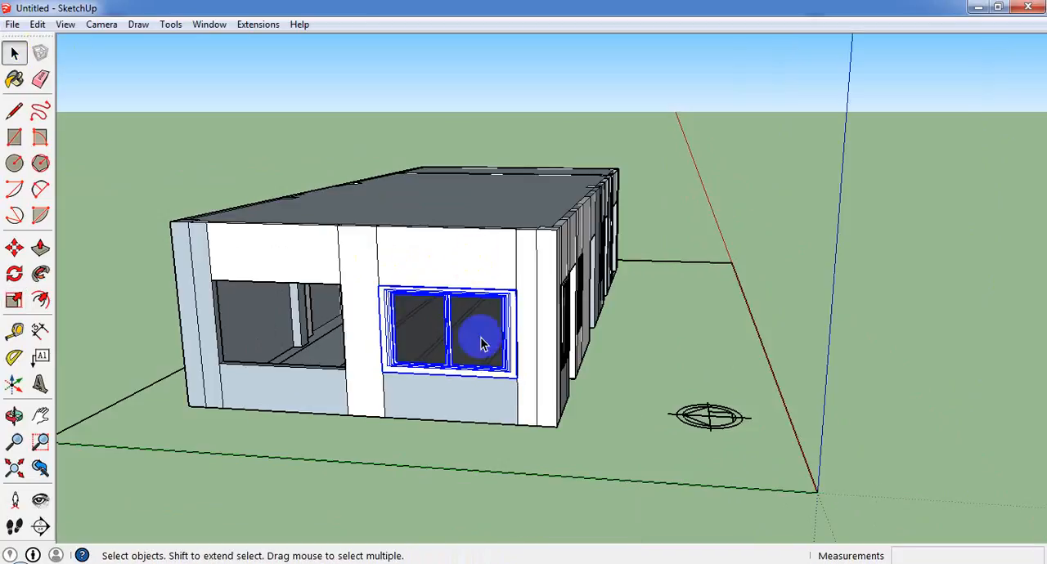
Copy the double casement window 9' across by its lower corner onto the sill corner of the end wall's other opening.
{"action": "scroll", "coordinate": [445, 321], "scroll_direction": "up", "scroll_amount": 5}
{"action": "left_click", "coordinate": [14, 247]}
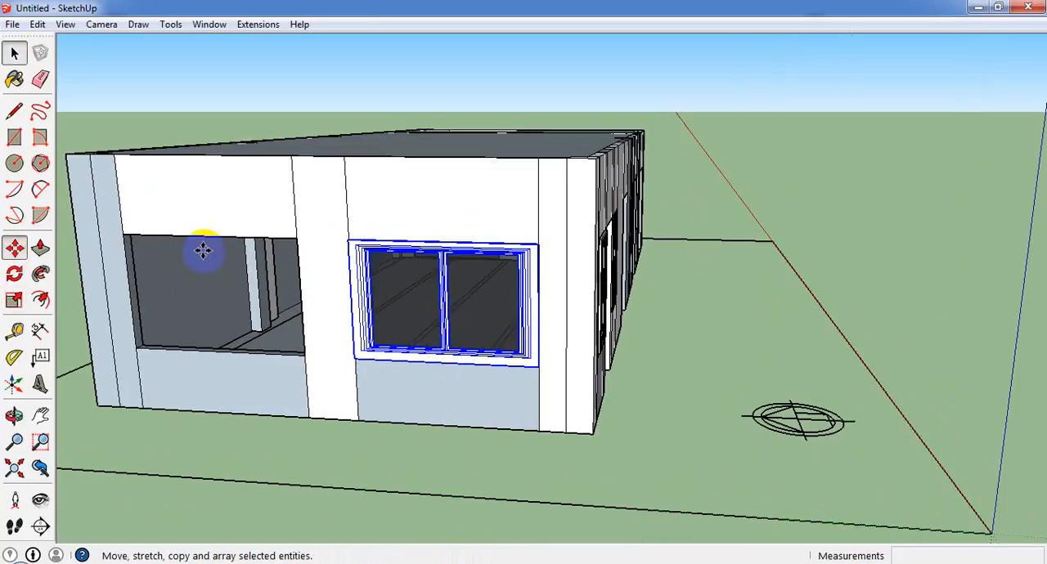
{"action": "left_click", "coordinate": [353, 361], "text": "ctrl"}
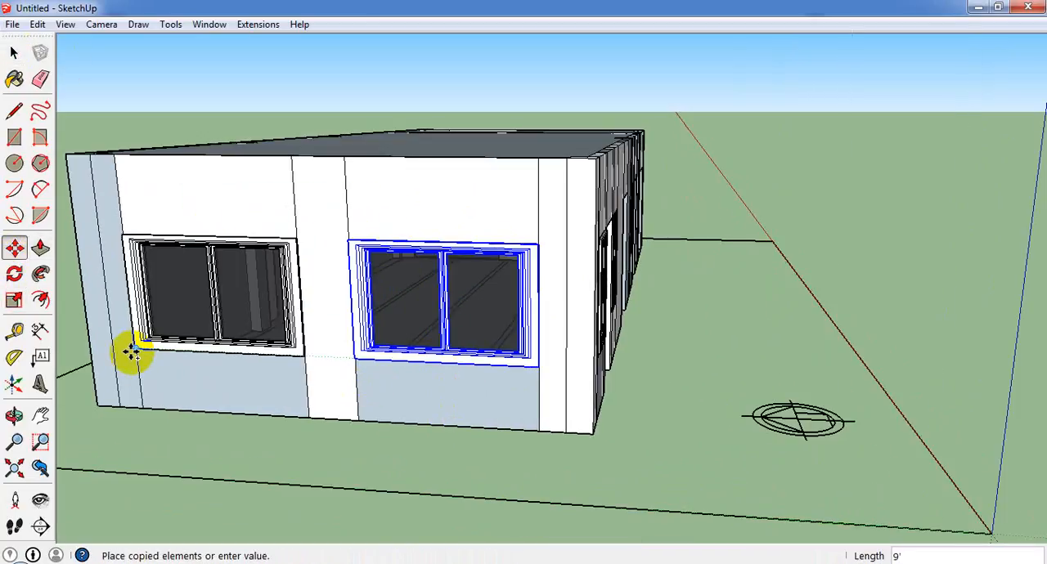
{"action": "left_click", "coordinate": [134, 350]}
{"action": "scroll", "coordinate": [311, 344], "scroll_direction": "down", "scroll_amount": 3}
{"action": "scroll", "coordinate": [381, 313], "scroll_direction": "down", "scroll_amount": 1}
{"action": "middle_click_drag", "start_coordinate": [382, 313], "coordinate": [161, 384]}
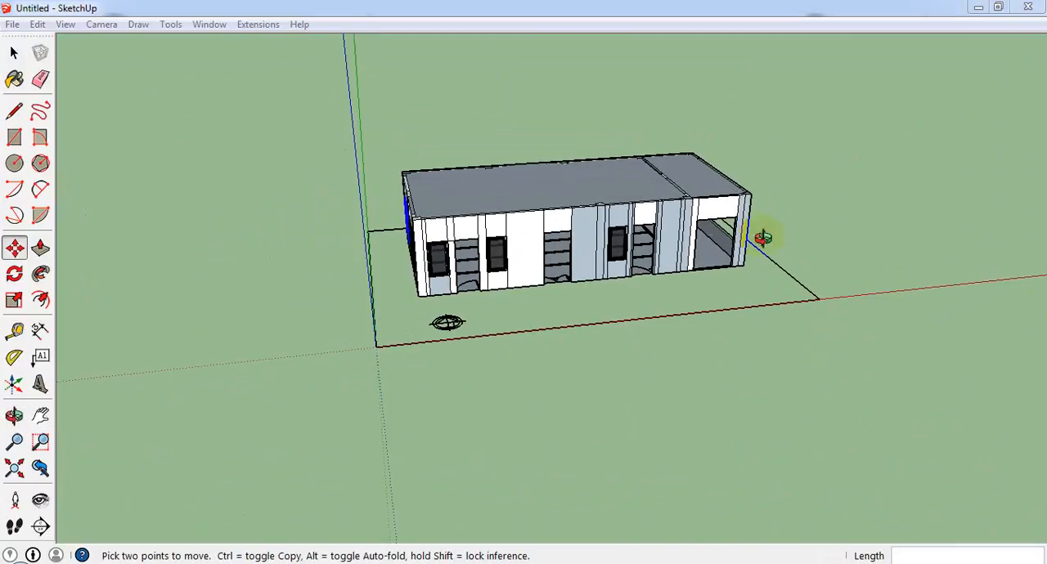
Examine the wide opening in the building's other end wall, from its sill up to the roof edge.
{"action": "middle_click_drag", "start_coordinate": [763, 238], "coordinate": [772, 366]}
{"action": "scroll", "coordinate": [771, 367], "scroll_direction": "up", "scroll_amount": 2}
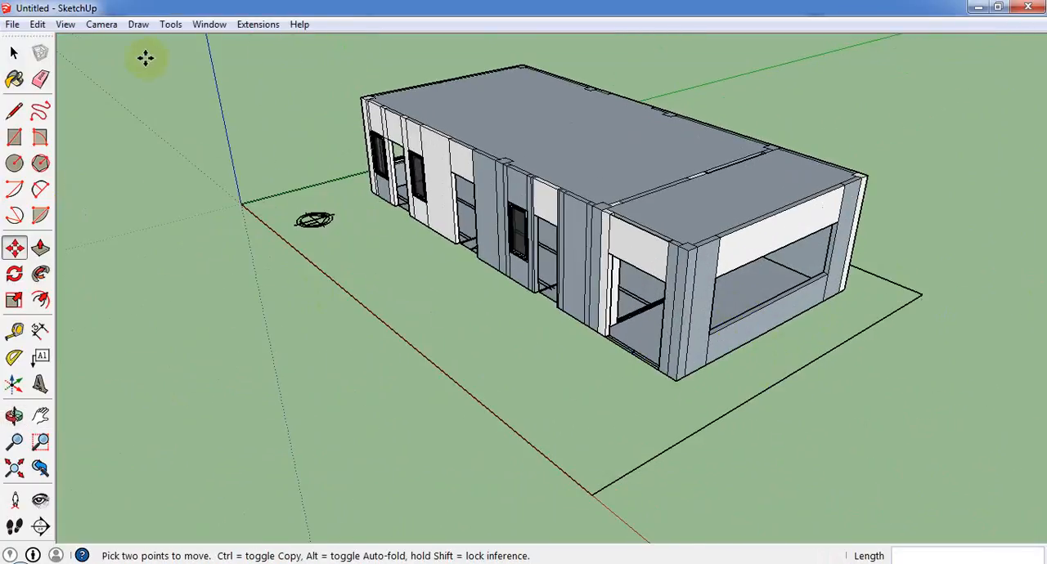
{"action": "left_click", "coordinate": [170, 23]}
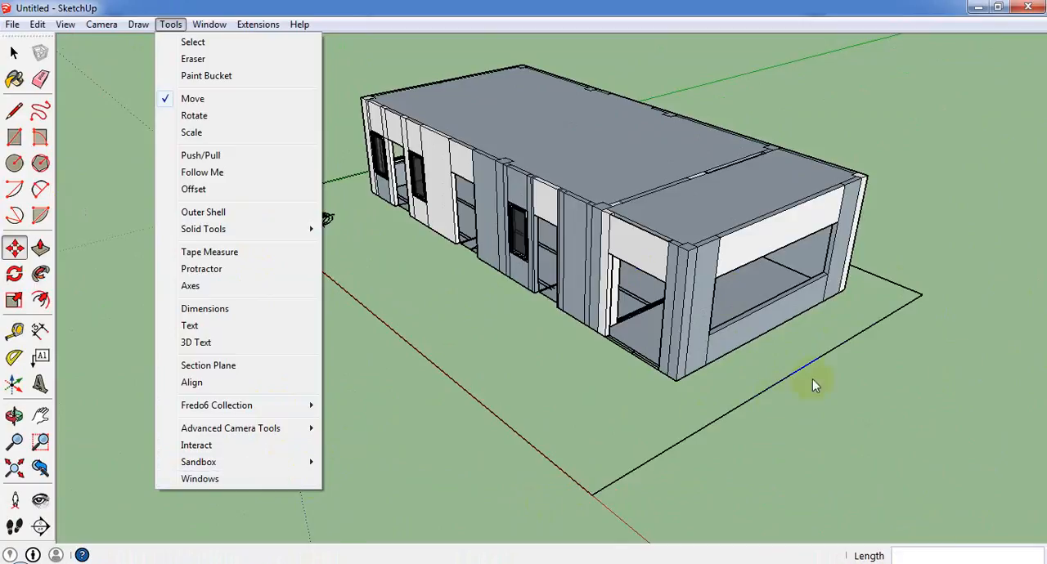
{"action": "key", "text": "Escape"}
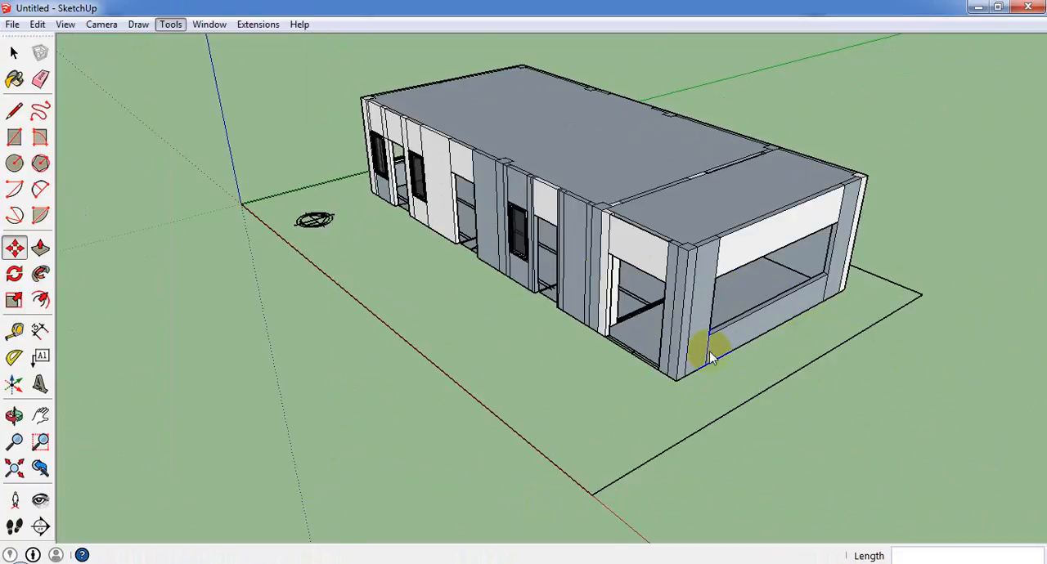
{"action": "left_click", "coordinate": [15, 473]}
{"action": "middle_click_drag", "start_coordinate": [703, 390], "coordinate": [412, 308]}
{"action": "scroll", "coordinate": [411, 309], "scroll_direction": "up", "scroll_amount": 3}
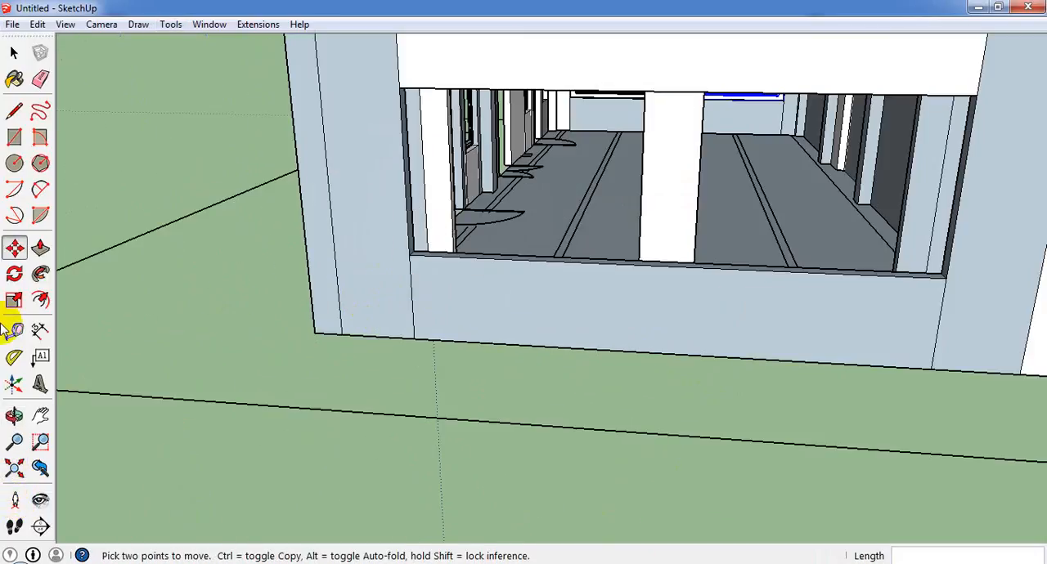
{"action": "scroll", "coordinate": [3, 324], "scroll_direction": "up", "scroll_amount": 2}
{"action": "scroll", "coordinate": [37, 329], "scroll_direction": "down", "scroll_amount": 2}
{"action": "scroll", "coordinate": [649, 143], "scroll_direction": "up", "scroll_amount": 2}
{"action": "middle_click_drag", "start_coordinate": [650, 143], "coordinate": [612, 259]}
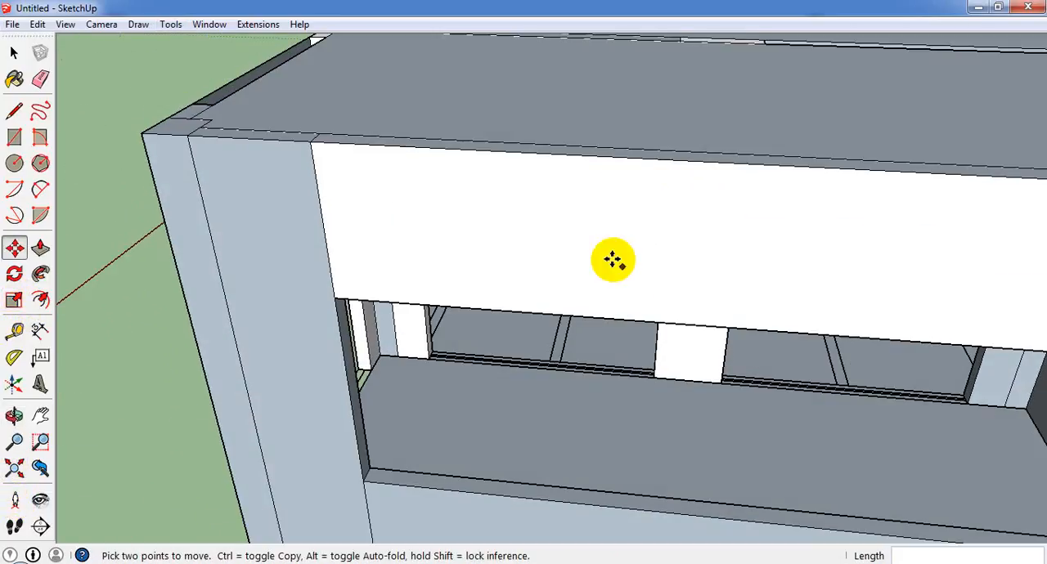
{"action": "scroll", "coordinate": [613, 260], "scroll_direction": "down", "scroll_amount": 5}
{"action": "scroll", "coordinate": [567, 261], "scroll_direction": "up", "scroll_amount": 4}
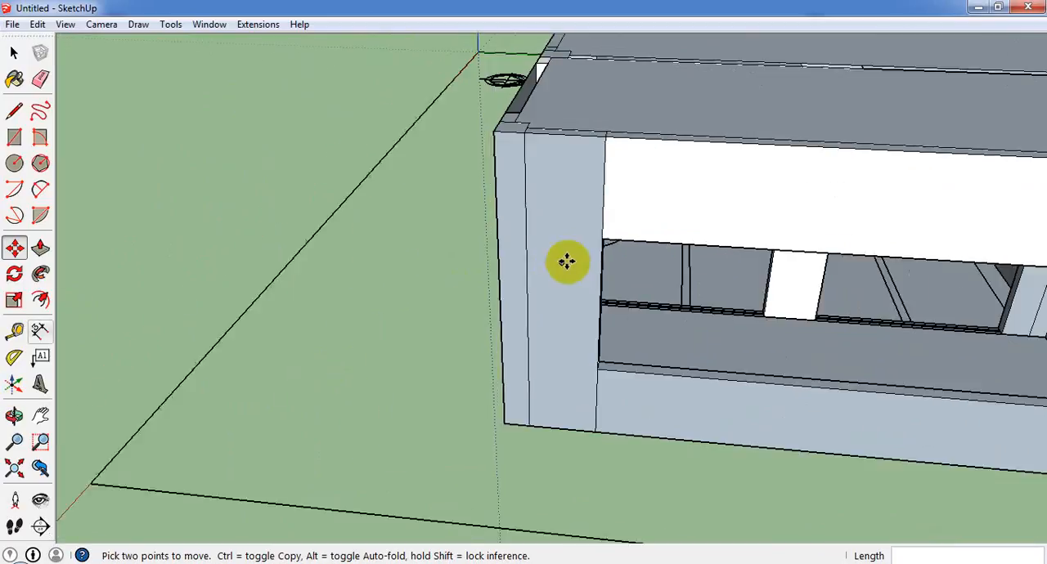
{"action": "scroll", "coordinate": [566, 261], "scroll_direction": "down", "scroll_amount": 2}
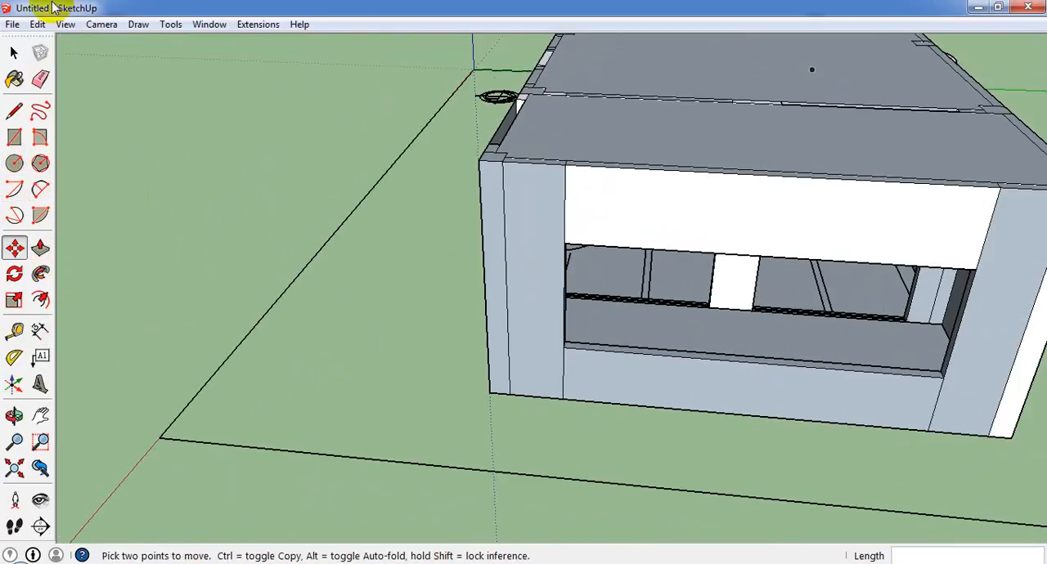
{"action": "left_click", "coordinate": [12, 24]}
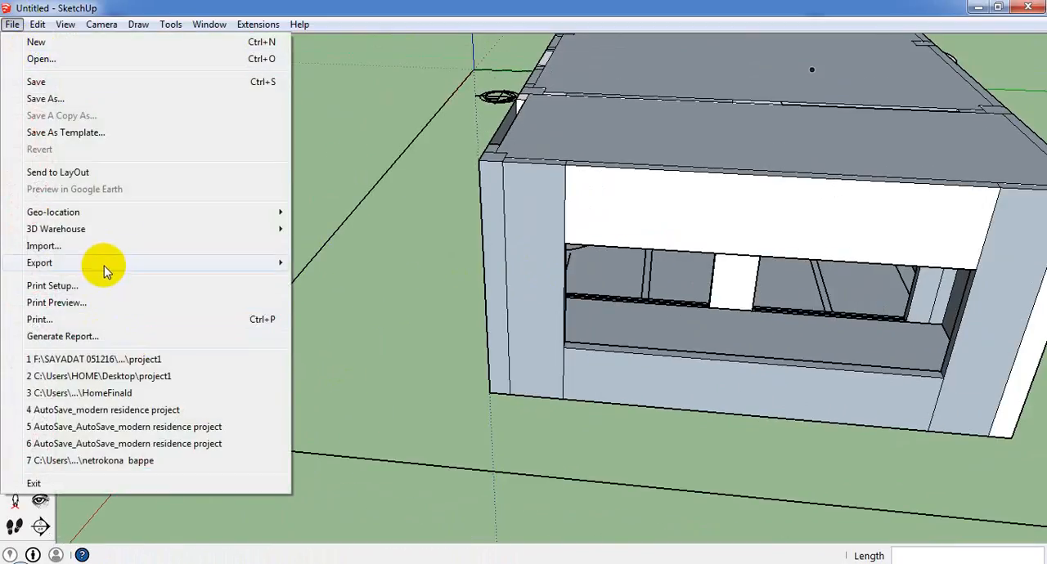
{"action": "left_click", "coordinate": [105, 250]}
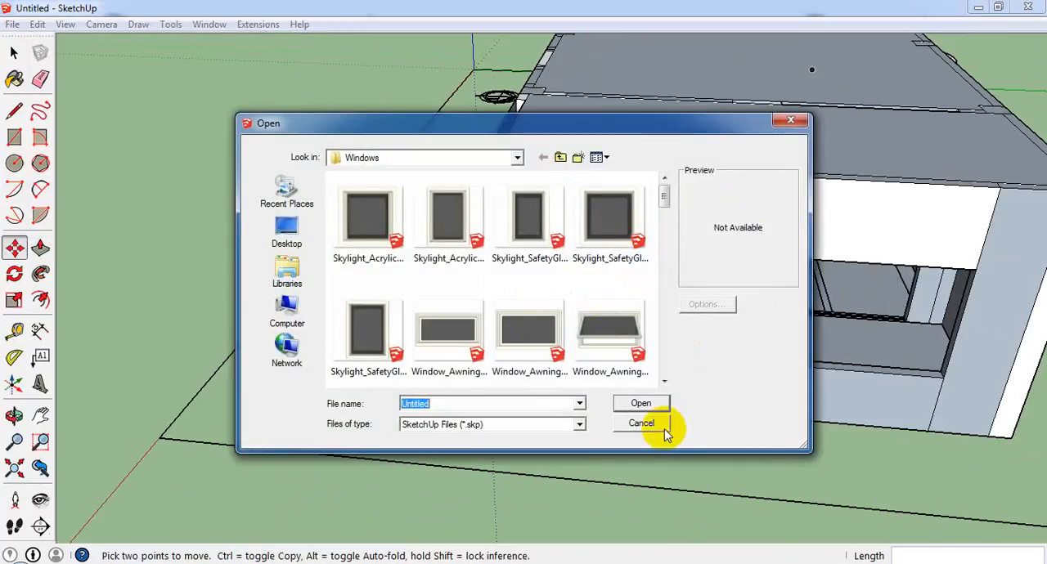
{"action": "left_click", "coordinate": [662, 430]}
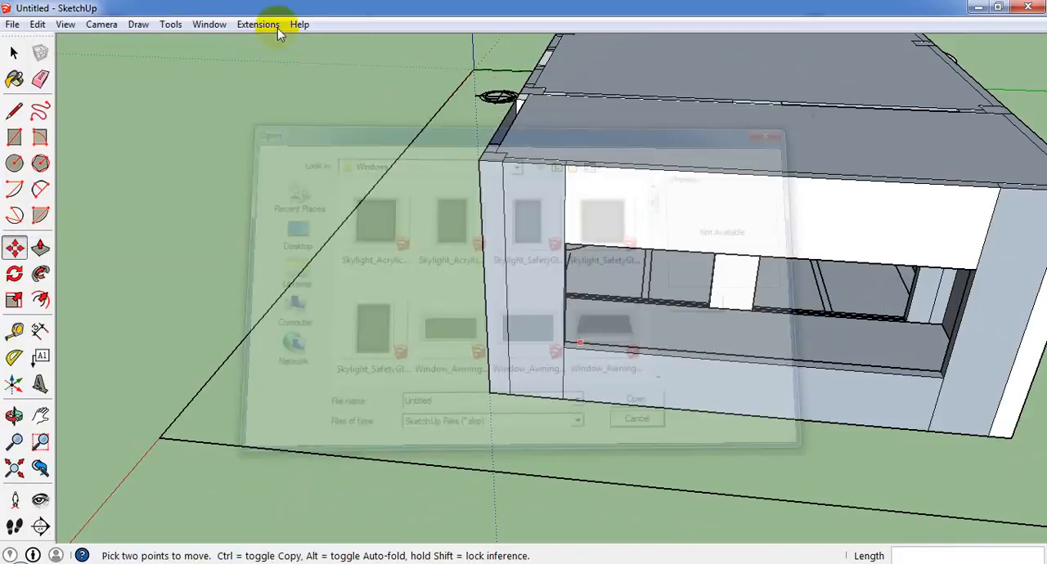
Measure the wide end-wall opening with the Line tool from its upper corner.
{"action": "left_click", "coordinate": [167, 24]}
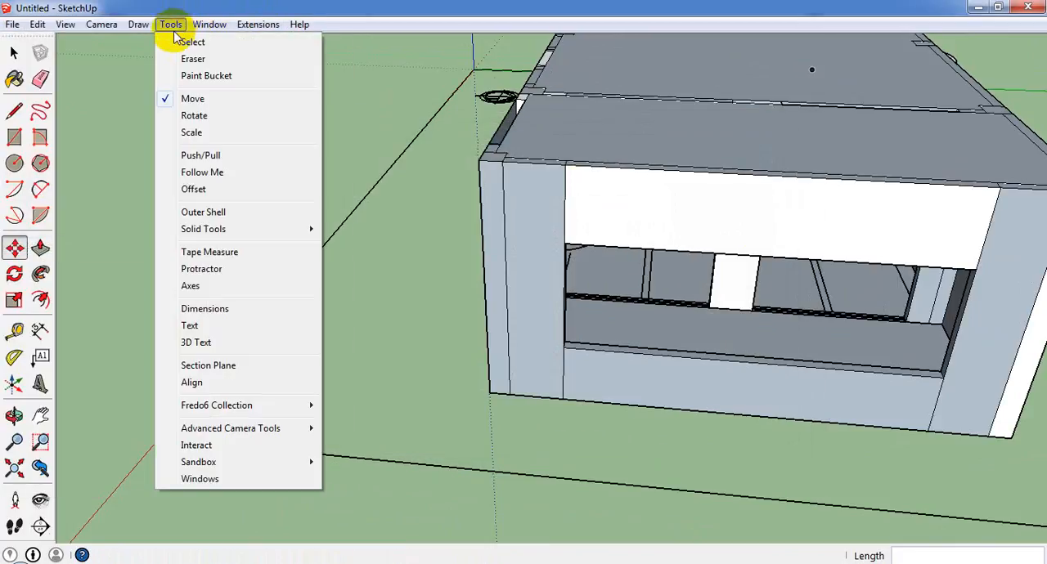
{"action": "left_click", "coordinate": [13, 110]}
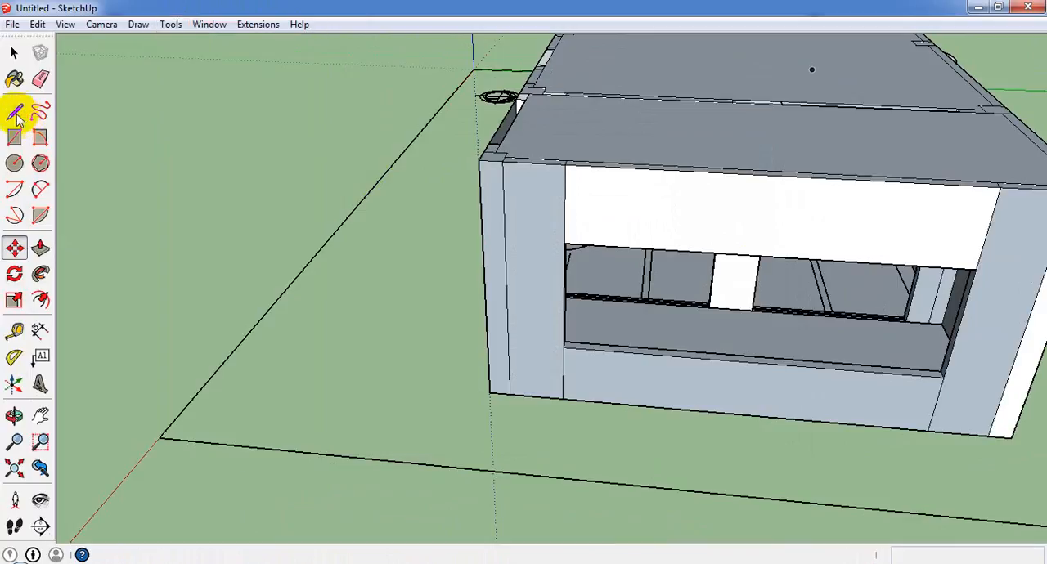
{"action": "left_click", "coordinate": [564, 243]}
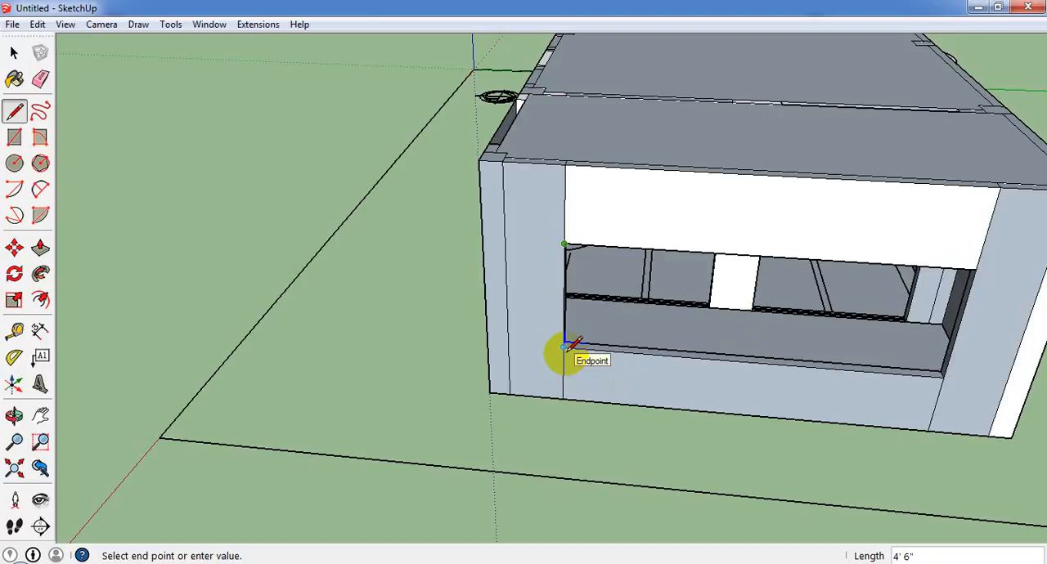
Try to create a double-hung window with a width of 7' and a height of 4.6.
{"action": "left_click", "coordinate": [65, 25]}
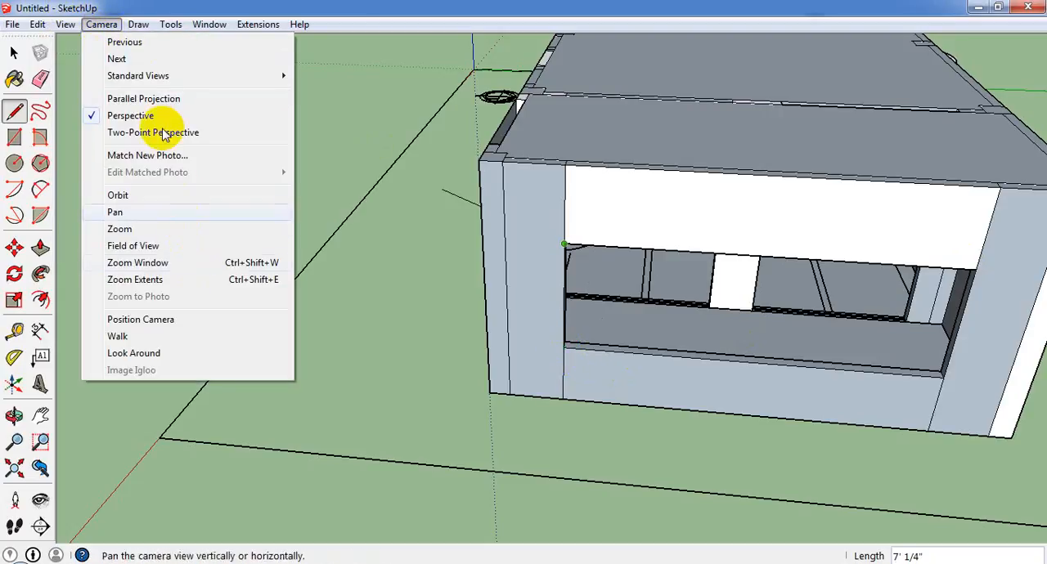
{"action": "mouse_move", "coordinate": [171, 25]}
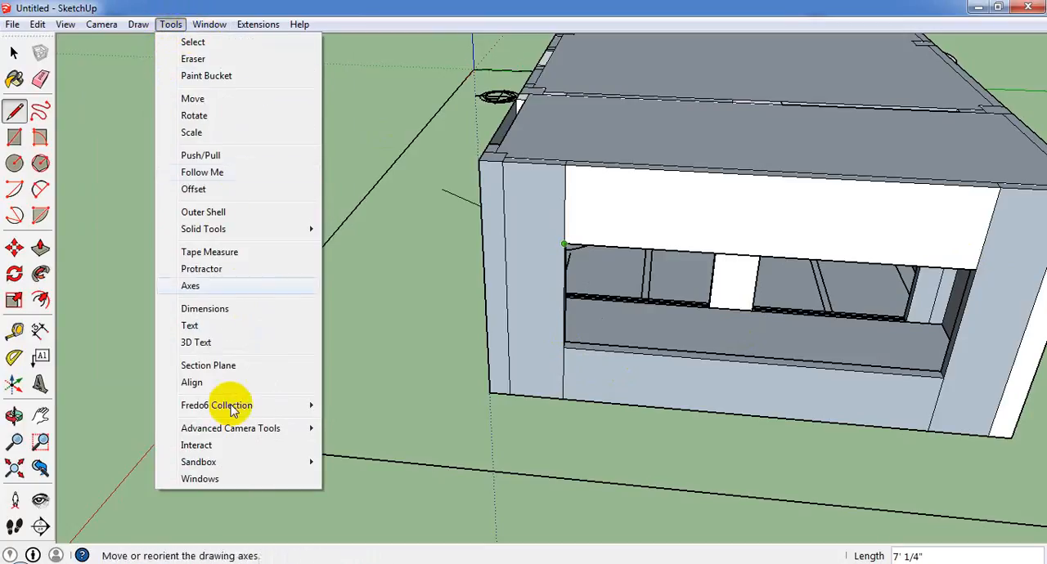
{"action": "left_click", "coordinate": [231, 480]}
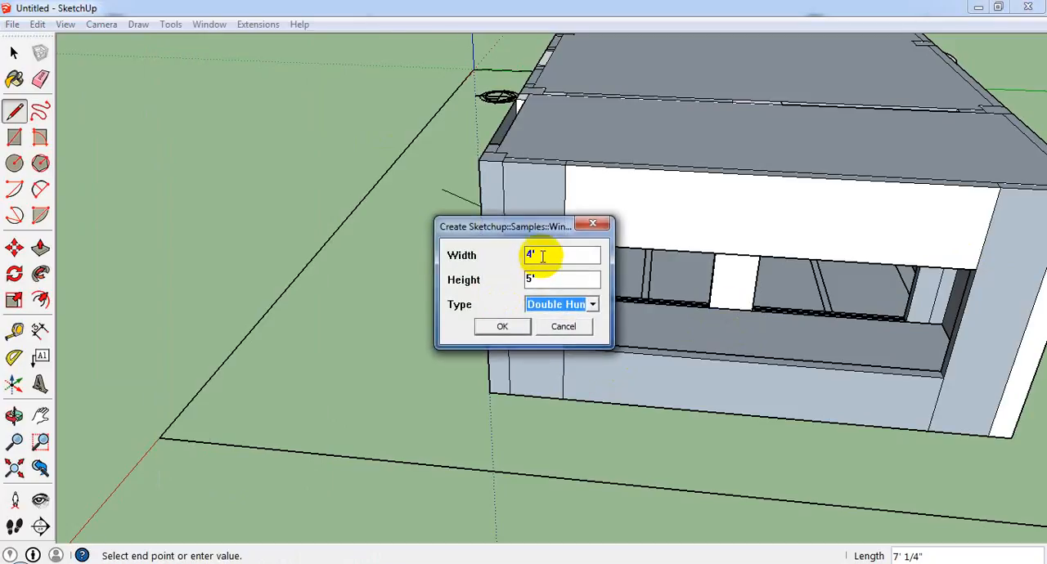
{"action": "left_click_drag", "start_coordinate": [543, 256], "coordinate": [494, 261]}
{"action": "type", "text": "7"}
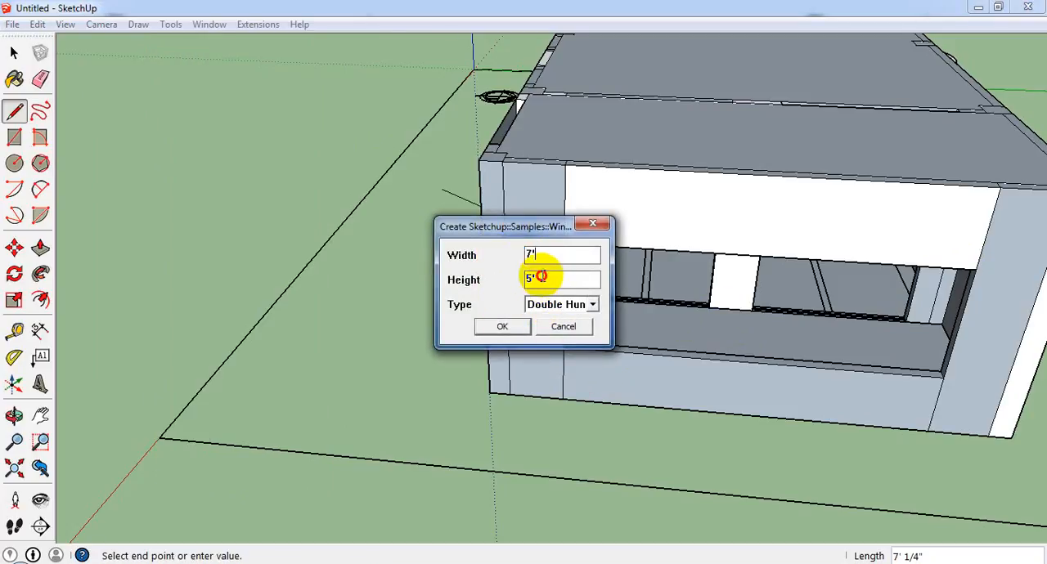
{"action": "left_click_drag", "start_coordinate": [564, 277], "coordinate": [460, 276]}
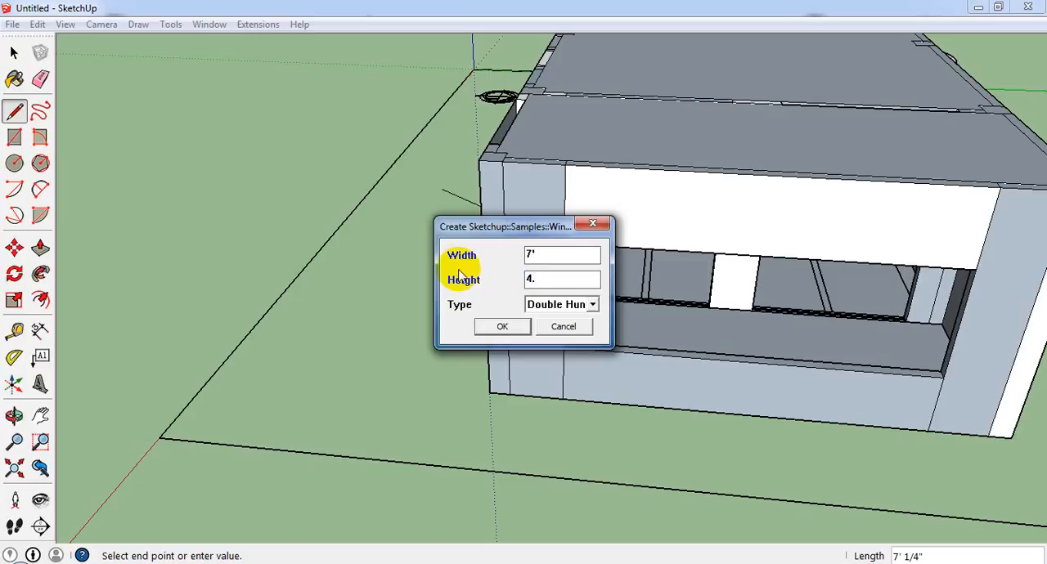
{"action": "type", "text": "4.6"}
{"action": "key", "text": "Return"}
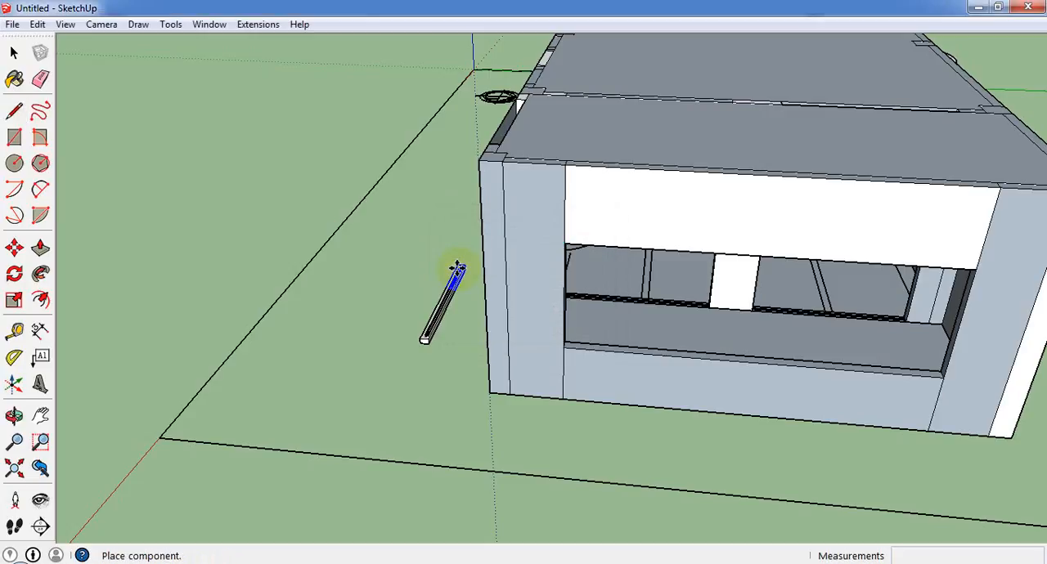
Create a Slider window 7' wide and 4.6' high and place it at the lower corner of the wide end-wall opening.
{"action": "left_click", "coordinate": [170, 24]}
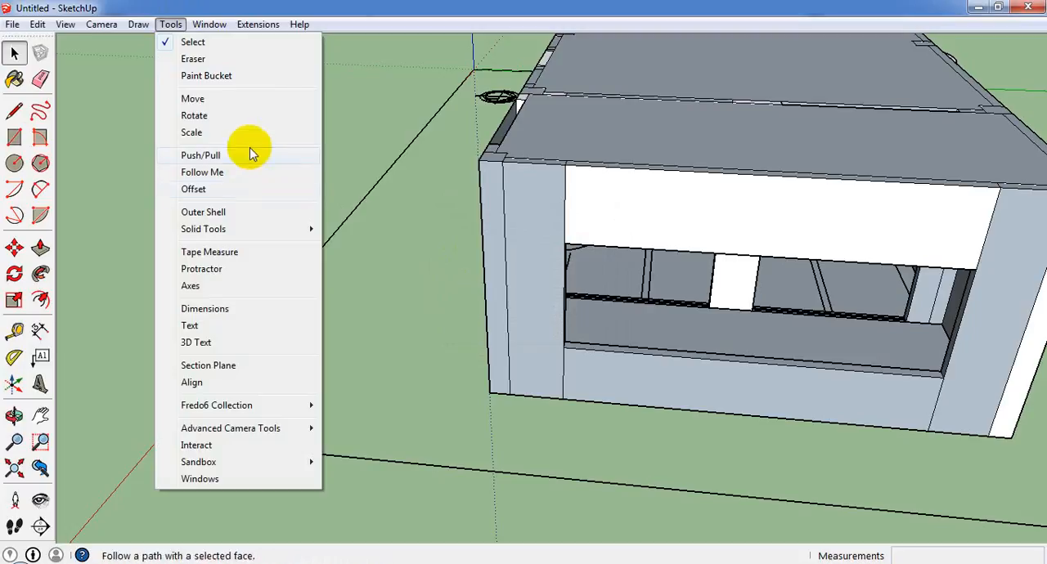
{"action": "mouse_move", "coordinate": [210, 24]}
{"action": "mouse_move", "coordinate": [170, 24]}
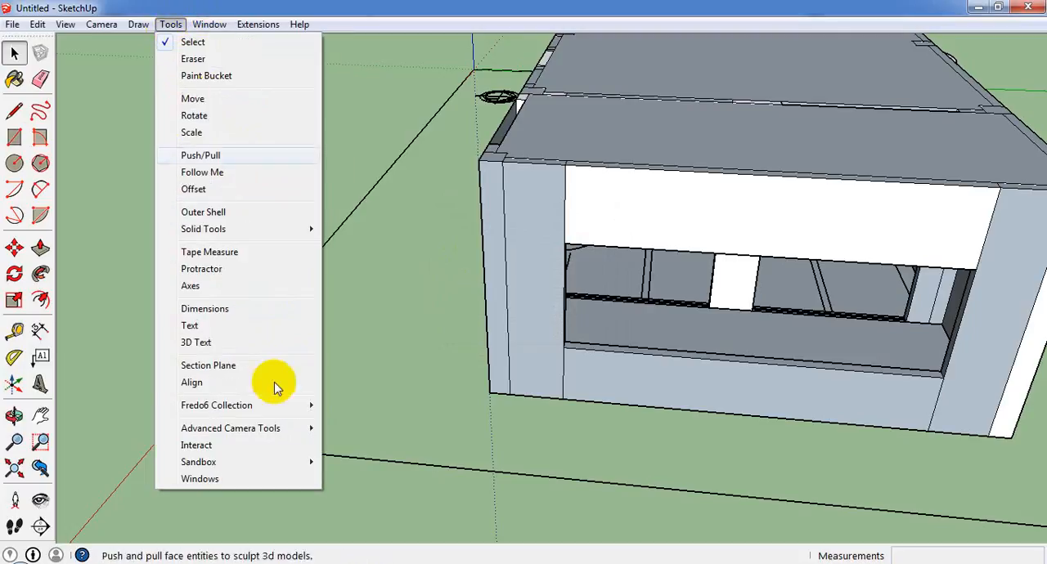
{"action": "left_click", "coordinate": [274, 478]}
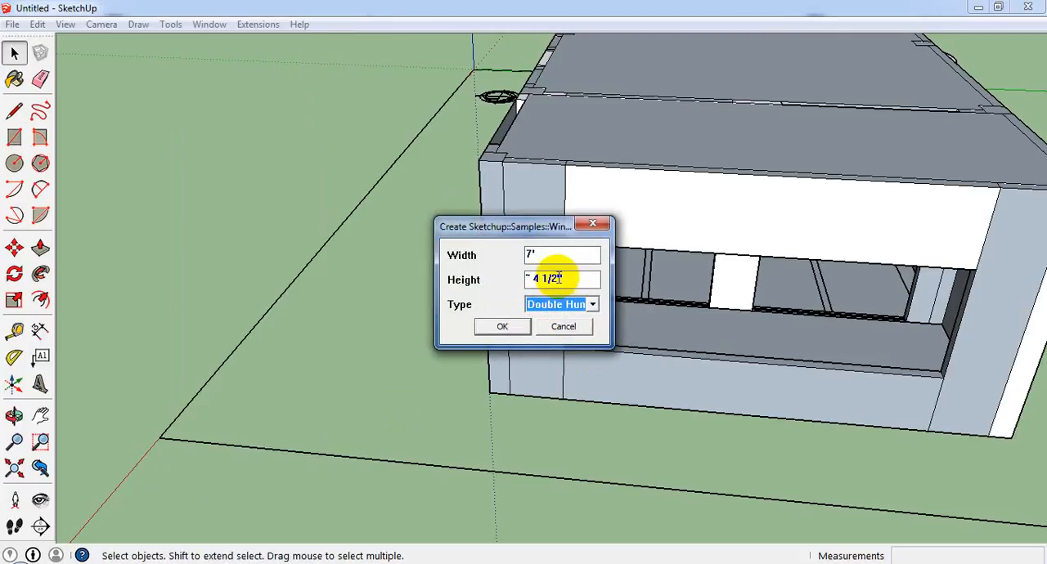
{"action": "key", "text": "shift+Tab"}
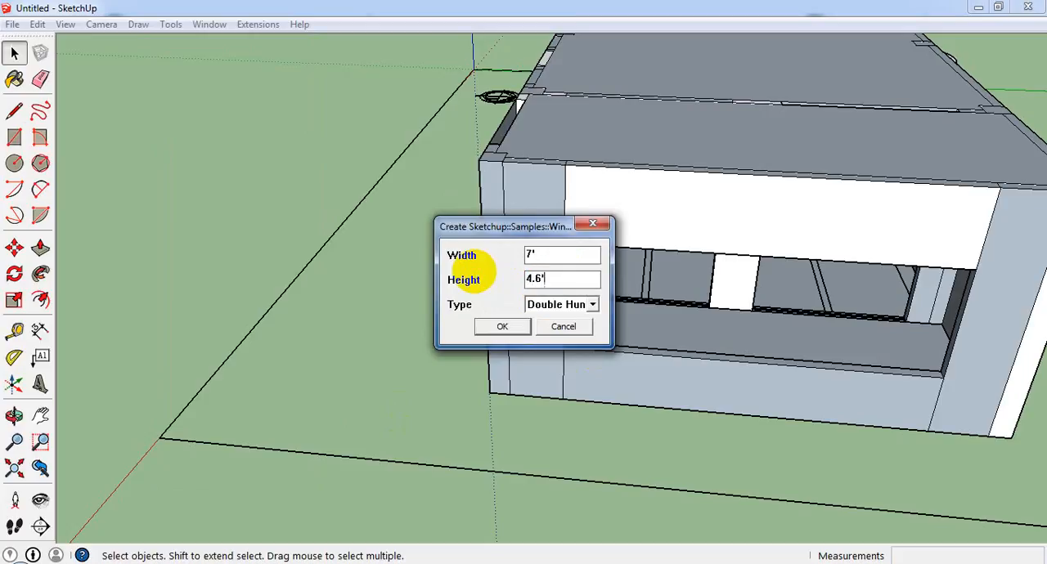
{"action": "left_click", "coordinate": [593, 304]}
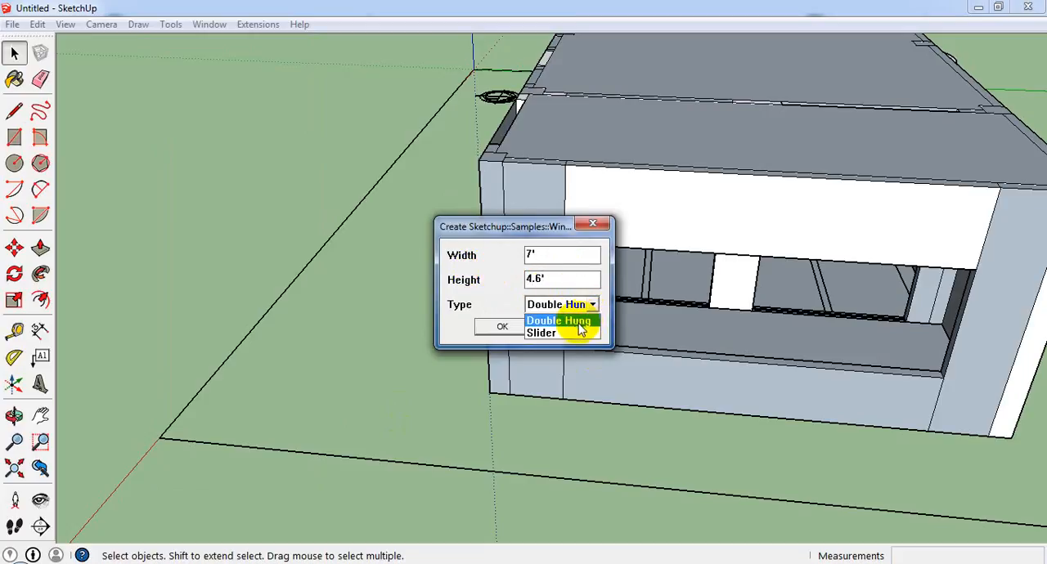
{"action": "left_click", "coordinate": [575, 334]}
{"action": "left_click", "coordinate": [485, 326]}
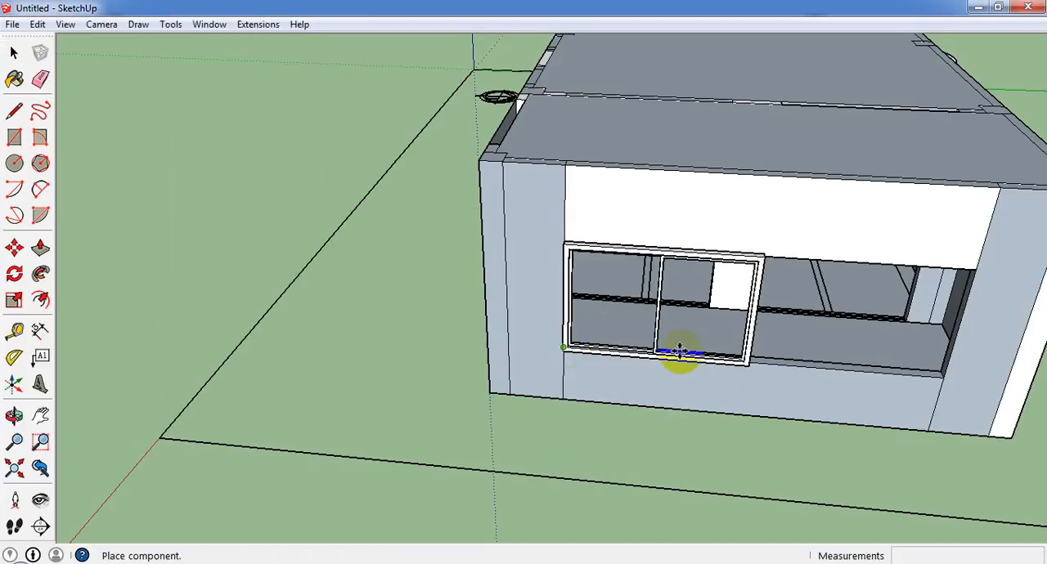
{"action": "scroll", "coordinate": [679, 350], "scroll_direction": "up", "scroll_amount": 2}
{"action": "scroll", "coordinate": [671, 320], "scroll_direction": "down", "scroll_amount": 2}
{"action": "left_click", "coordinate": [14, 53]}
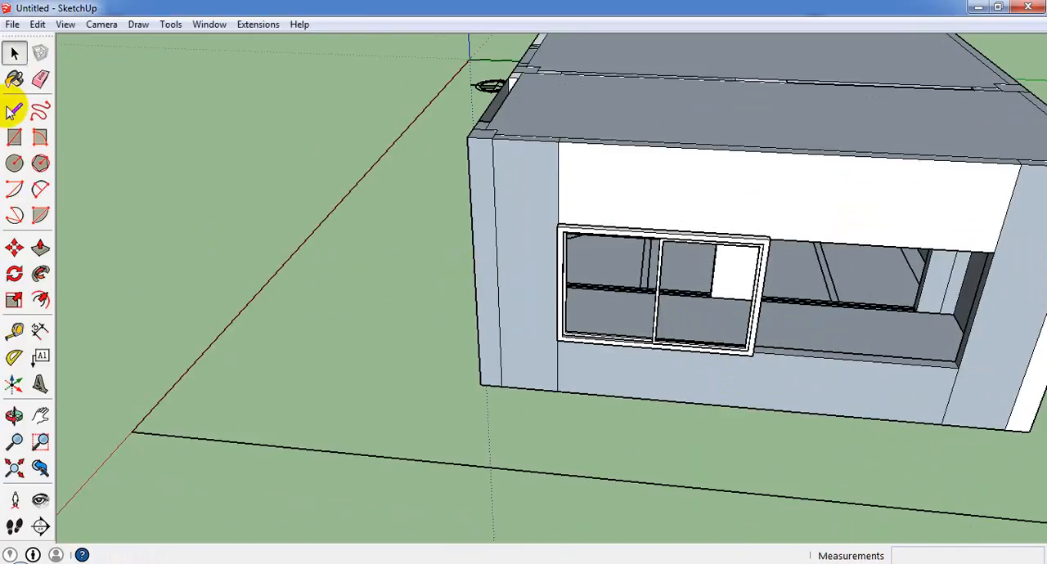
Scale the slider window's depth by -1 to flip its frame into the opening.
{"action": "scroll", "coordinate": [686, 326], "scroll_direction": "up", "scroll_amount": 4}
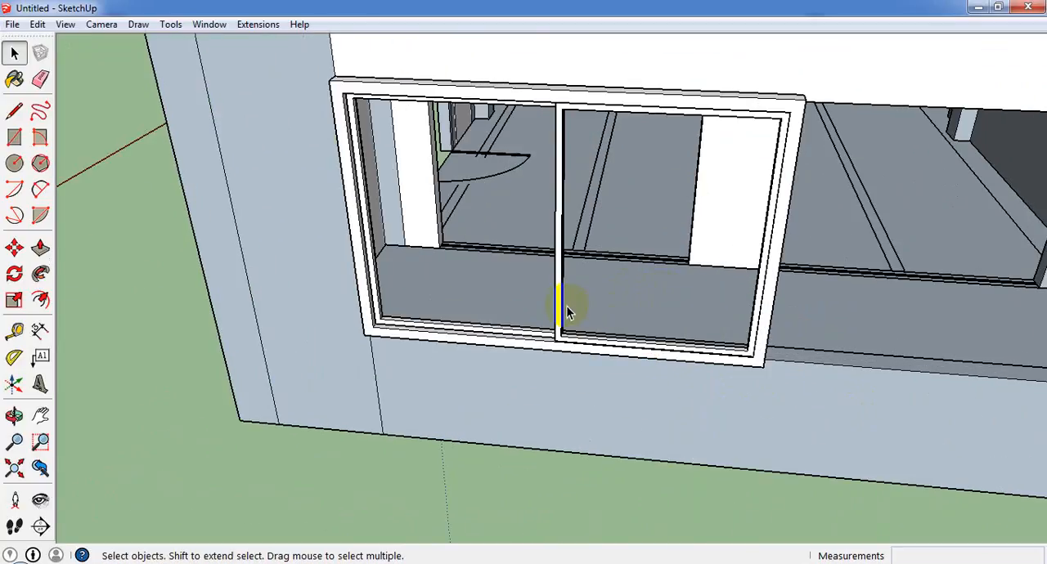
{"action": "left_click", "coordinate": [573, 335]}
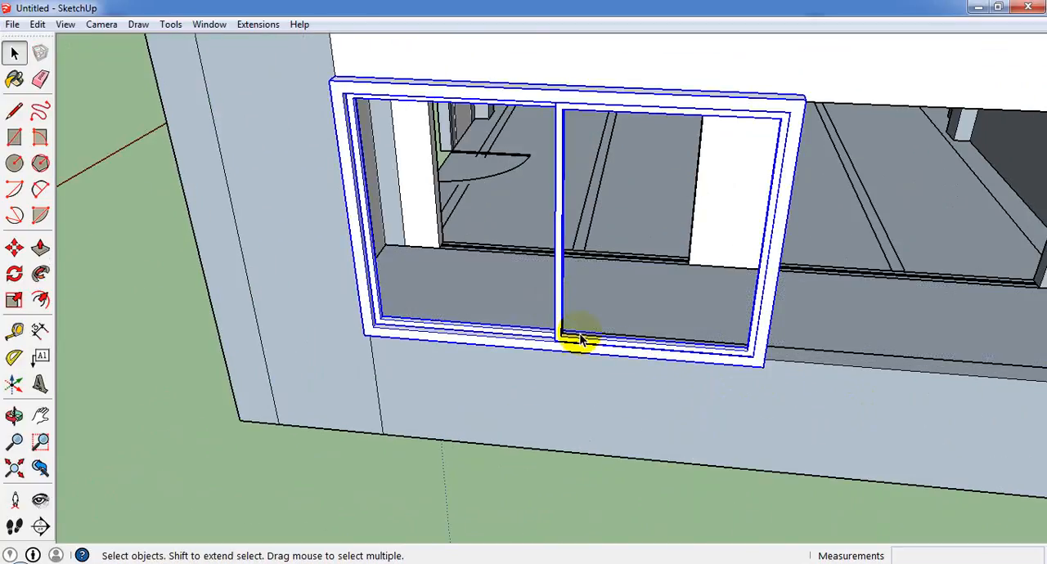
{"action": "left_click", "coordinate": [14, 301]}
{"action": "left_click_drag", "start_coordinate": [552, 239], "coordinate": [566, 231]}
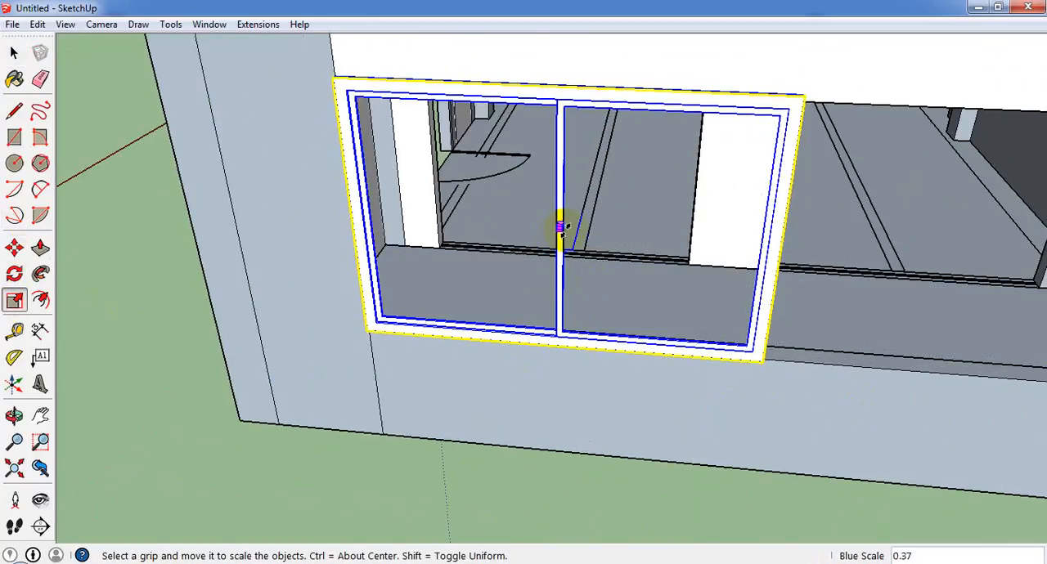
{"action": "left_click", "coordinate": [562, 229]}
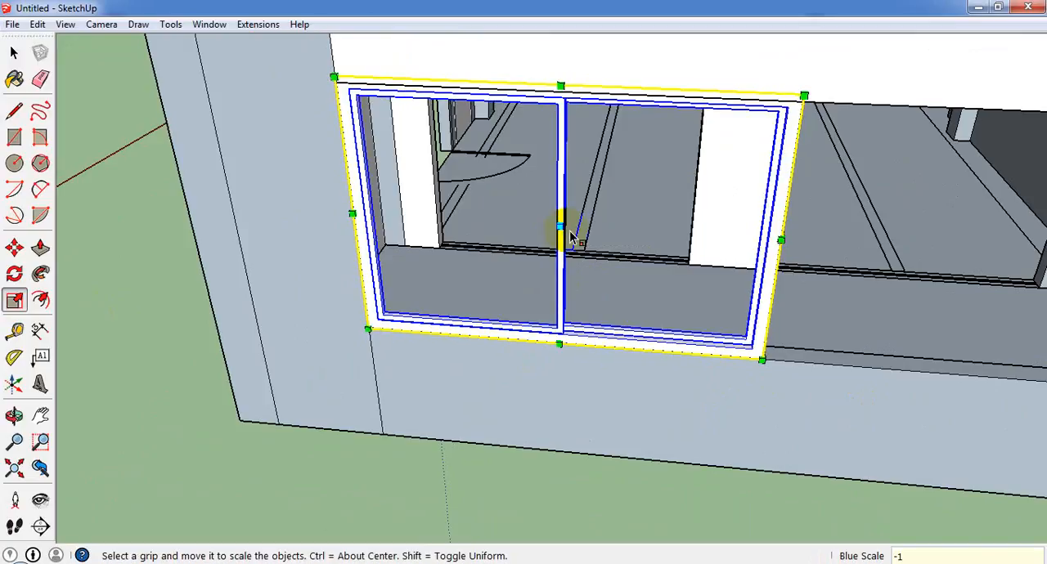
Copy the slider window 7' along the sill by its lower corner to fill the other half of the opening.
{"action": "scroll", "coordinate": [407, 170], "scroll_direction": "down", "scroll_amount": 2}
{"action": "scroll", "coordinate": [467, 286], "scroll_direction": "down", "scroll_amount": 2}
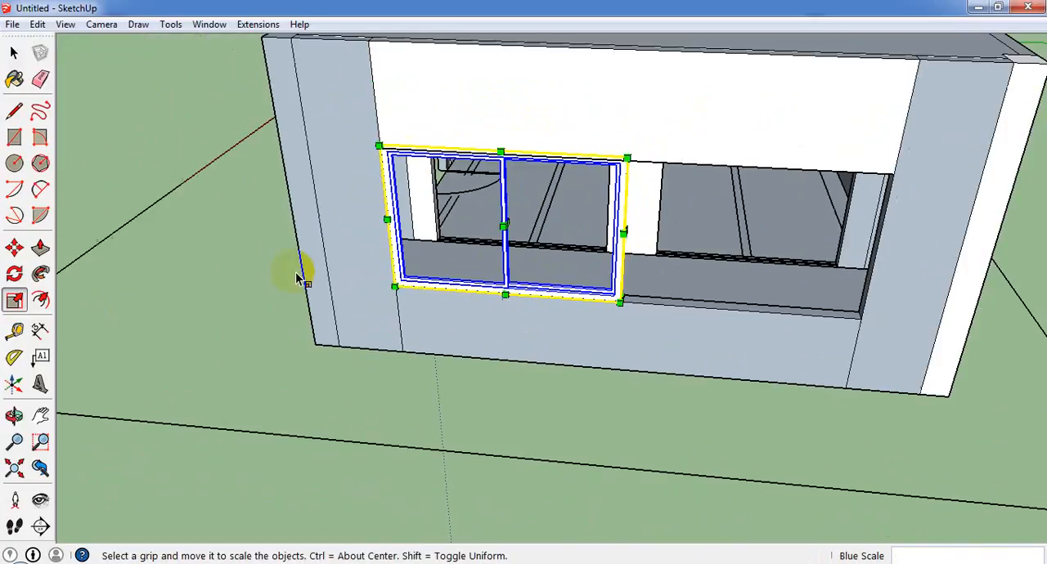
{"action": "left_click", "coordinate": [14, 247]}
{"action": "left_click", "coordinate": [396, 289]}
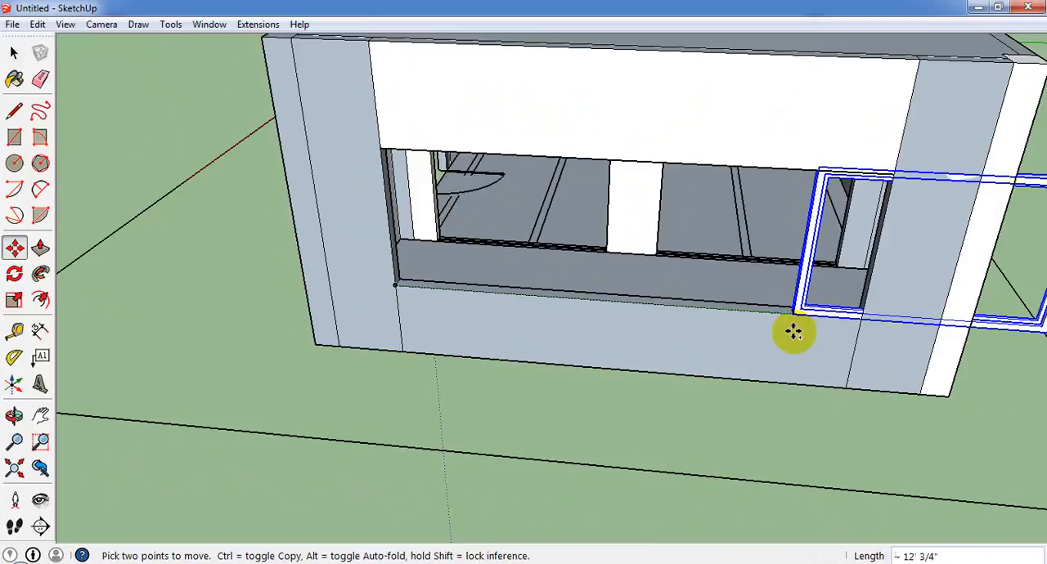
{"action": "key", "text": "ctrl"}
{"action": "left_click", "coordinate": [619, 301]}
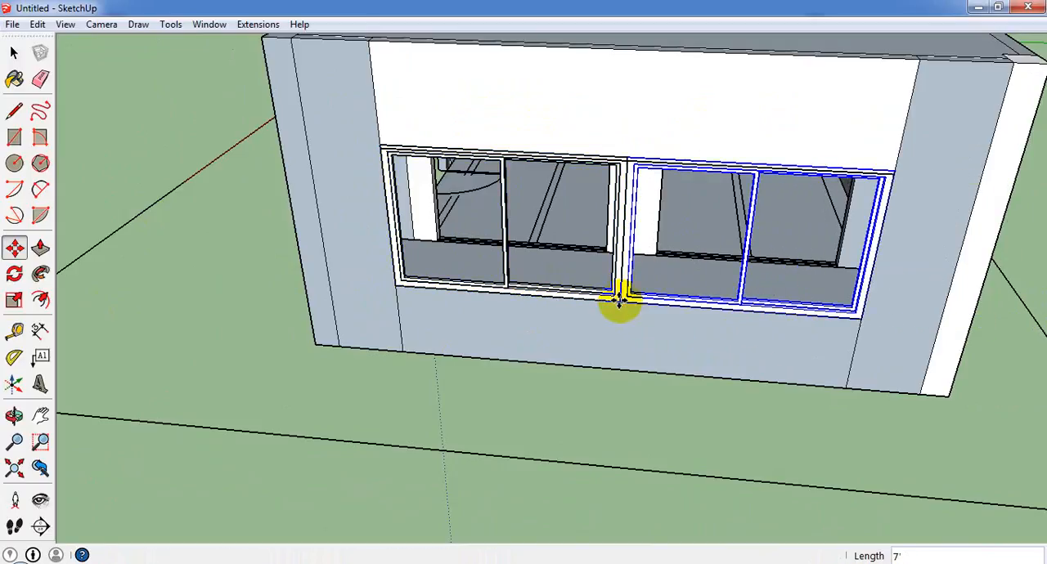
Draw a rectangular pane of about 4' 1/4" by 3' 2" in the outer half of the original slider window.
{"action": "scroll", "coordinate": [577, 300], "scroll_direction": "up", "scroll_amount": 3}
{"action": "left_click", "coordinate": [14, 137]}
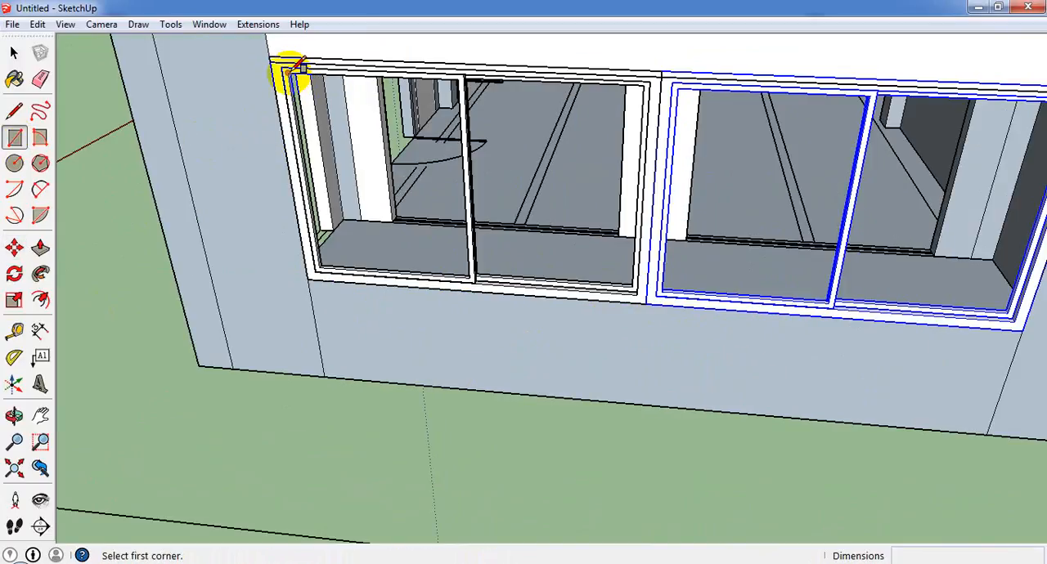
{"action": "left_click", "coordinate": [296, 72]}
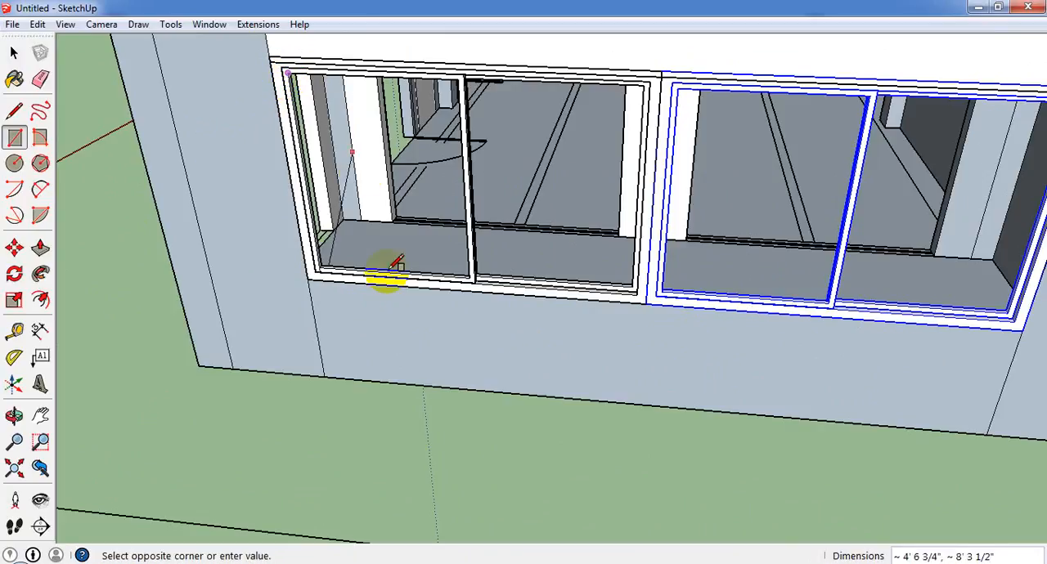
{"action": "middle_click_drag", "start_coordinate": [385, 276], "coordinate": [498, 318]}
{"action": "scroll", "coordinate": [614, 350], "scroll_direction": "up", "scroll_amount": 5}
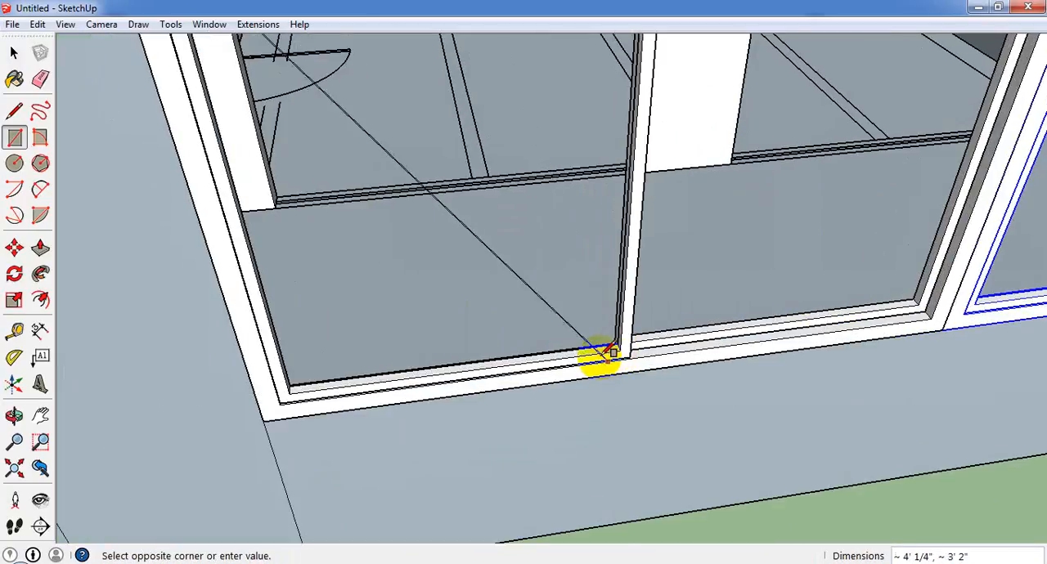
{"action": "scroll", "coordinate": [627, 351], "scroll_direction": "up", "scroll_amount": 3}
{"action": "left_click", "coordinate": [631, 354]}
{"action": "scroll", "coordinate": [530, 315], "scroll_direction": "down", "scroll_amount": 5}
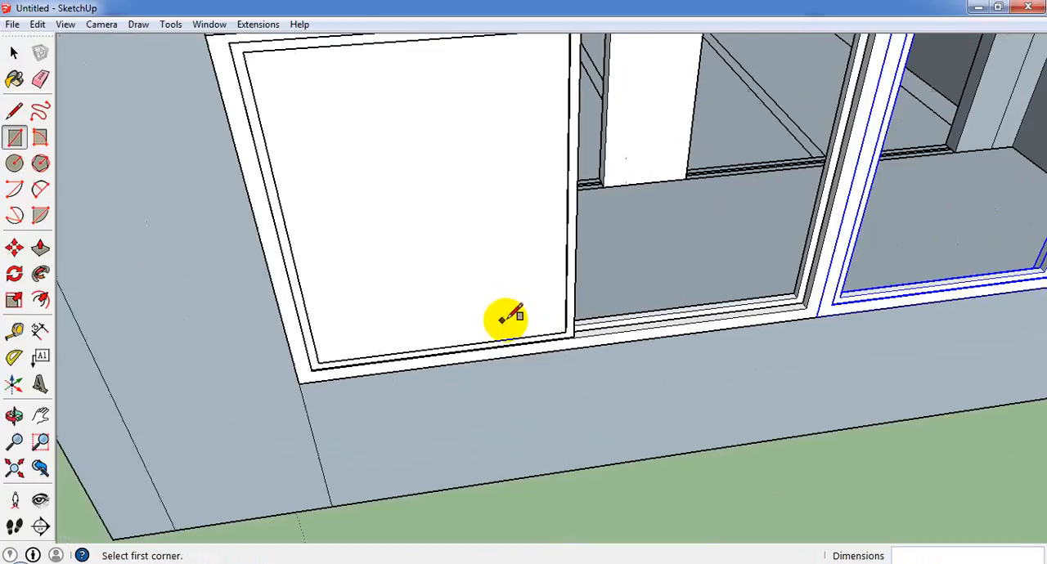
Draw a rectangular pane filling the inner half of the original slider window, next to the central post.
{"action": "middle_click_drag", "start_coordinate": [444, 224], "coordinate": [533, 41]}
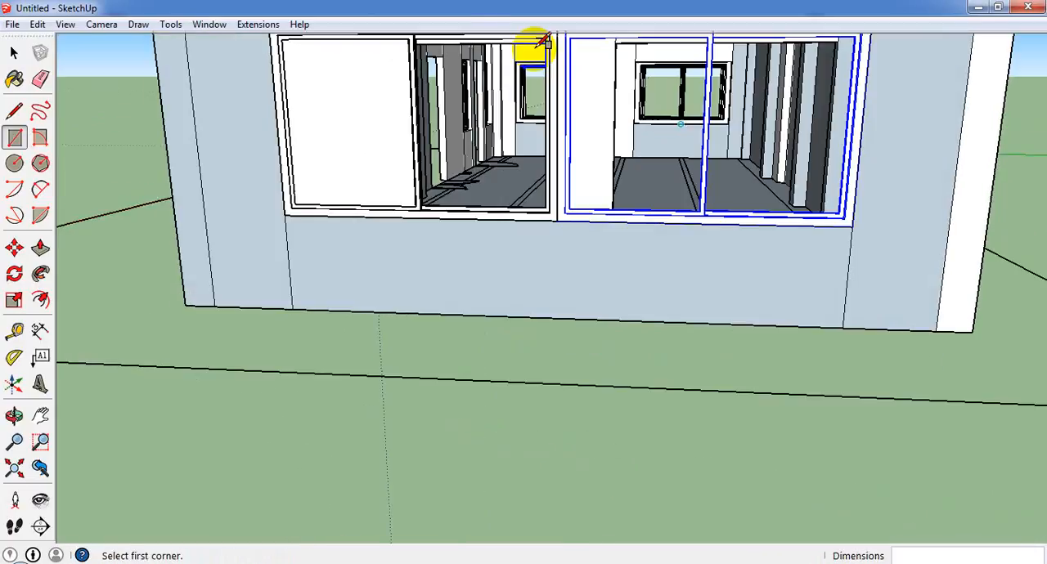
{"action": "scroll", "coordinate": [409, 28], "scroll_direction": "up", "scroll_amount": 4}
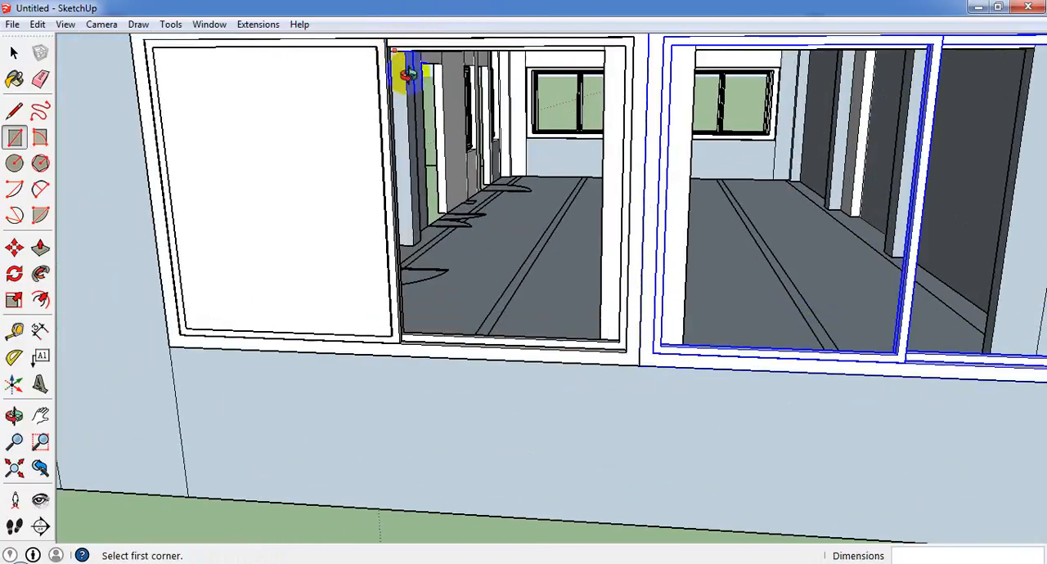
{"action": "middle_click_drag", "start_coordinate": [407, 74], "coordinate": [807, 187]}
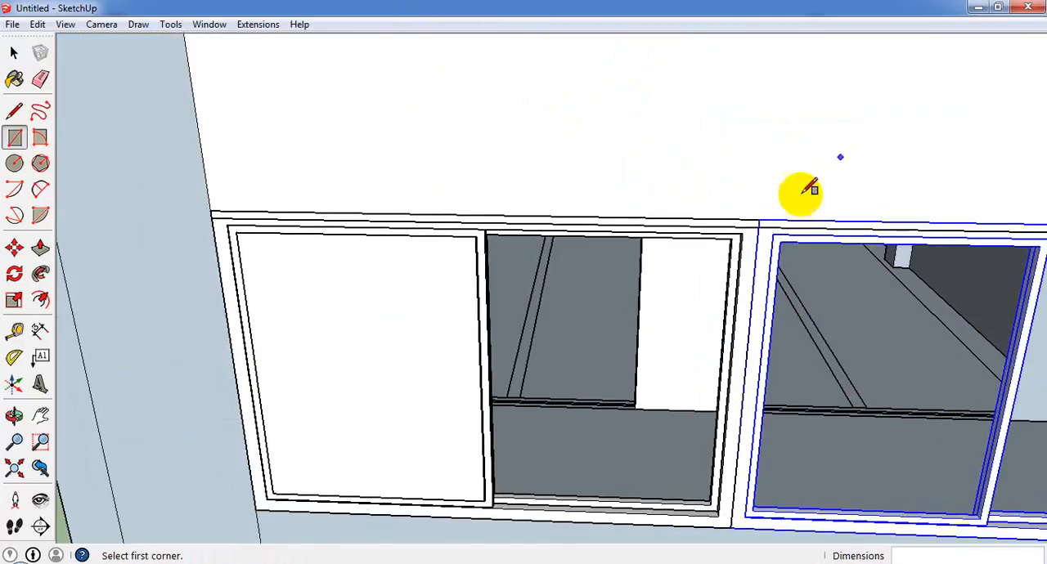
{"action": "left_click", "coordinate": [739, 239]}
{"action": "middle_click_drag", "start_coordinate": [666, 369], "coordinate": [343, 491]}
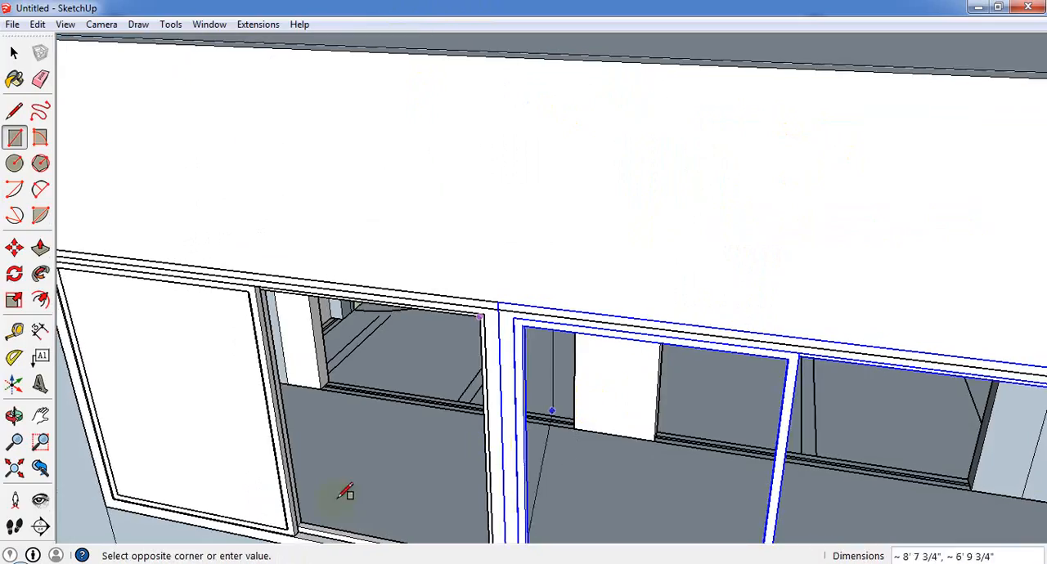
{"action": "scroll", "coordinate": [319, 515], "scroll_direction": "up", "scroll_amount": 3}
{"action": "left_click", "coordinate": [302, 534]}
{"action": "scroll", "coordinate": [469, 391], "scroll_direction": "down", "scroll_amount": 5}
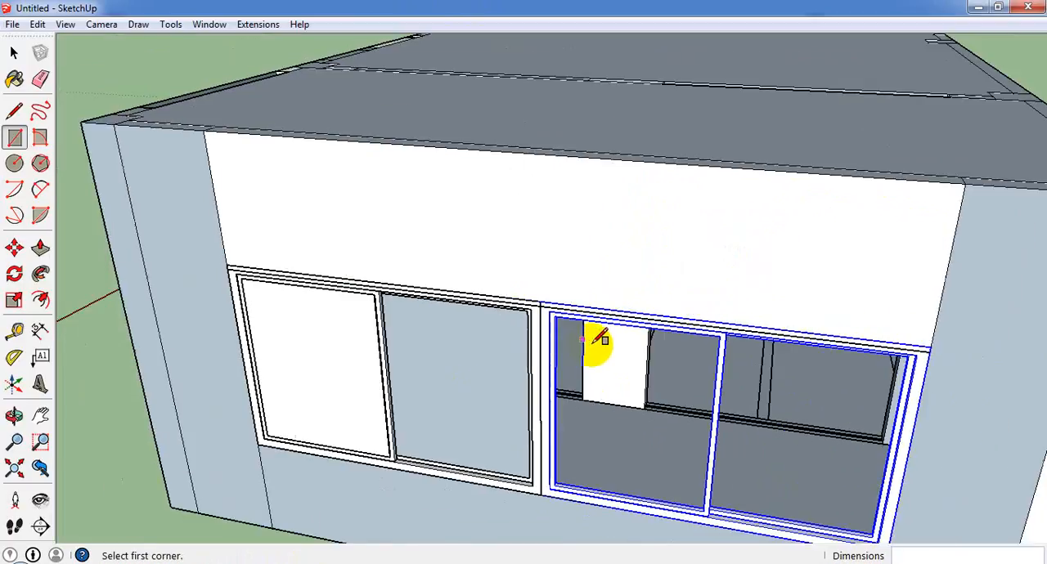
Draw a rectangular pane of about 4' 1/4" by 3' 2" in the inner half of the copied slider window.
{"action": "middle_click_drag", "start_coordinate": [598, 343], "coordinate": [607, 273]}
{"action": "scroll", "coordinate": [607, 273], "scroll_direction": "down", "scroll_amount": 1}
{"action": "left_click", "coordinate": [593, 171]}
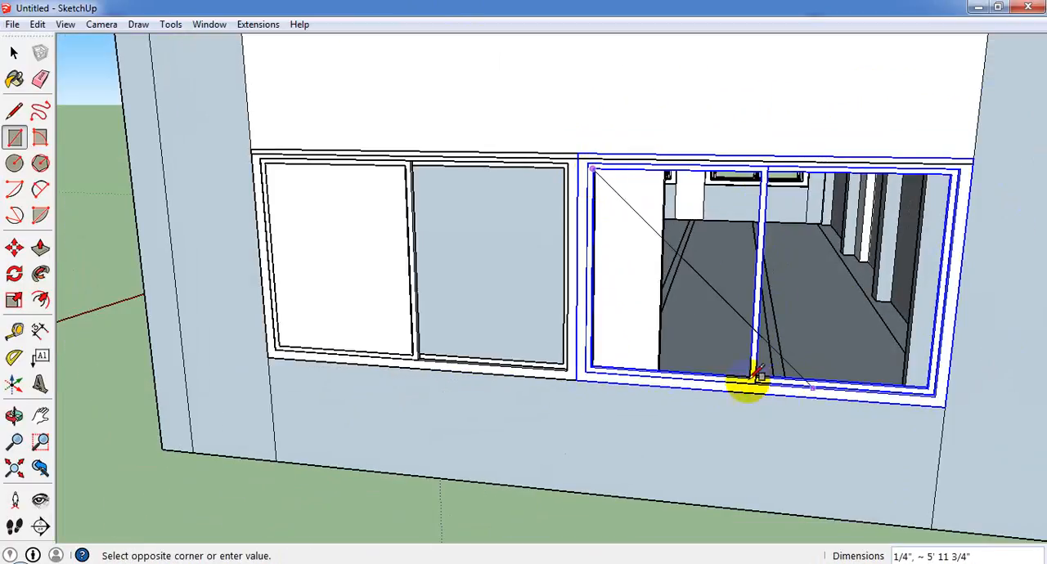
{"action": "left_click", "coordinate": [757, 376]}
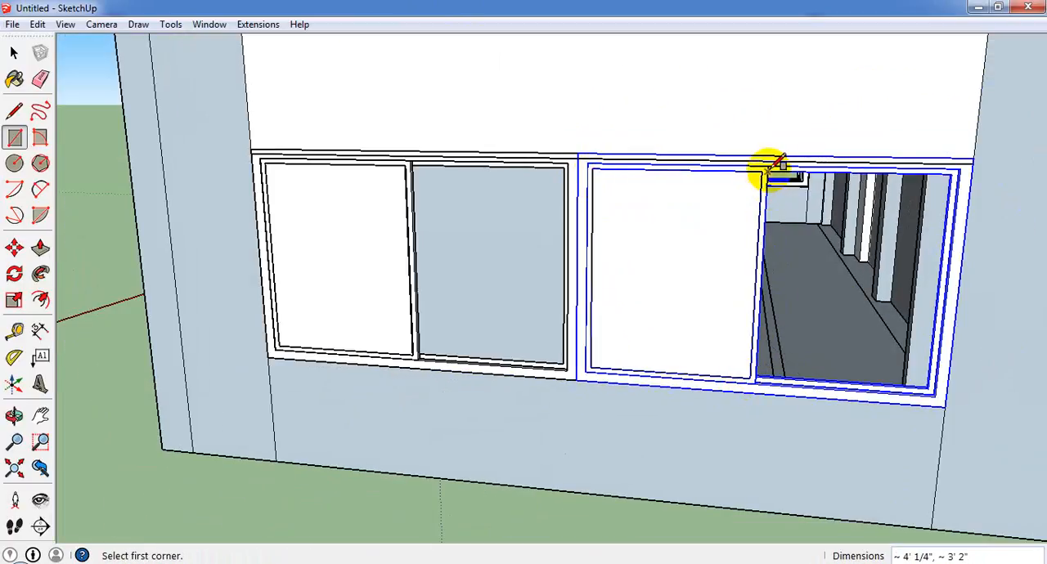
Draw a rectangular pane filling the outer half of the copied slider window.
{"action": "scroll", "coordinate": [930, 162], "scroll_direction": "up", "scroll_amount": 2}
{"action": "scroll", "coordinate": [932, 161], "scroll_direction": "up", "scroll_amount": 2}
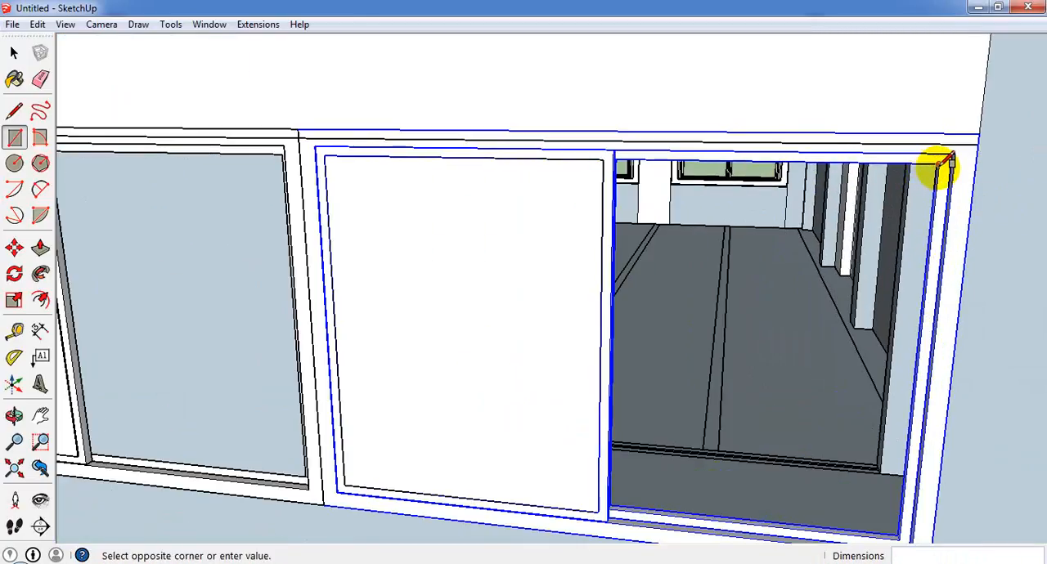
{"action": "scroll", "coordinate": [564, 381], "scroll_direction": "down", "scroll_amount": 3}
{"action": "scroll", "coordinate": [582, 491], "scroll_direction": "up", "scroll_amount": 4}
{"action": "middle_click_drag", "start_coordinate": [619, 481], "coordinate": [489, 443]}
{"action": "left_click", "coordinate": [500, 454]}
{"action": "scroll", "coordinate": [575, 431], "scroll_direction": "down", "scroll_amount": 4}
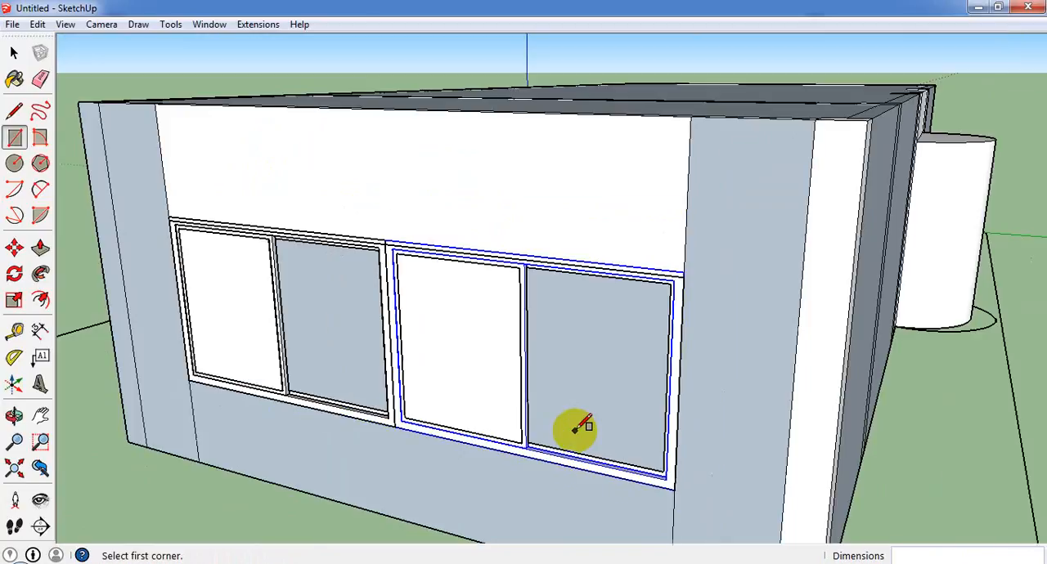
Sample the <Gray Glass>1 material from the glass of the narrow window on the long side wall.
{"action": "scroll", "coordinate": [579, 426], "scroll_direction": "down", "scroll_amount": 5}
{"action": "middle_click_drag", "start_coordinate": [753, 422], "coordinate": [500, 346]}
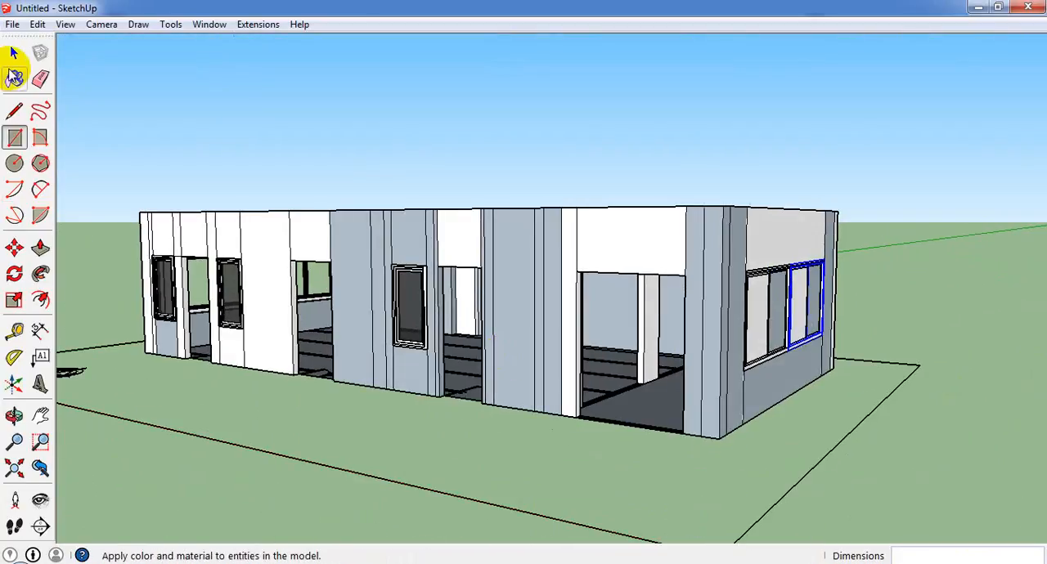
{"action": "left_click", "coordinate": [14, 77]}
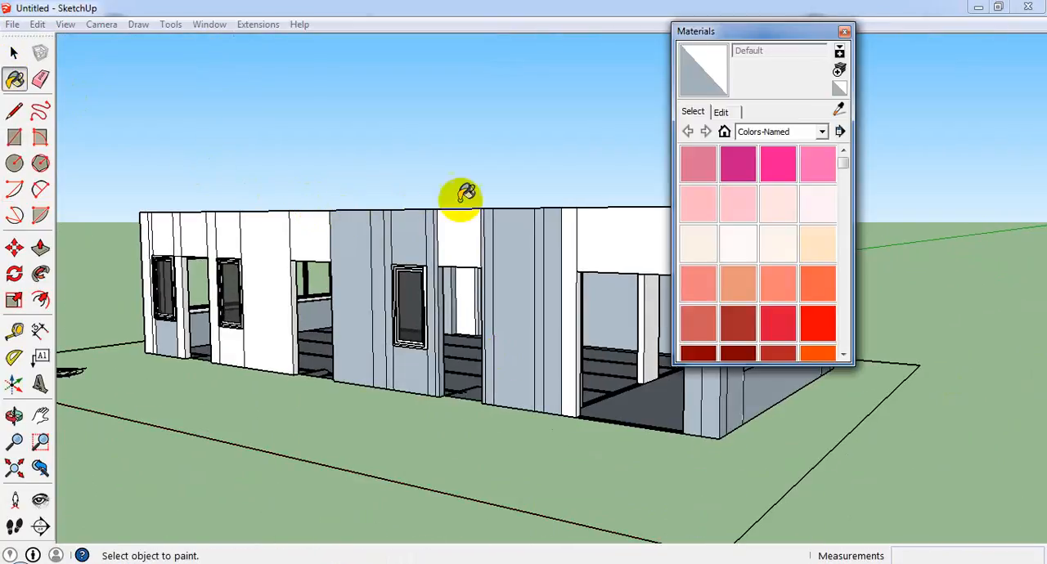
{"action": "left_click", "coordinate": [834, 110]}
{"action": "left_click", "coordinate": [413, 304]}
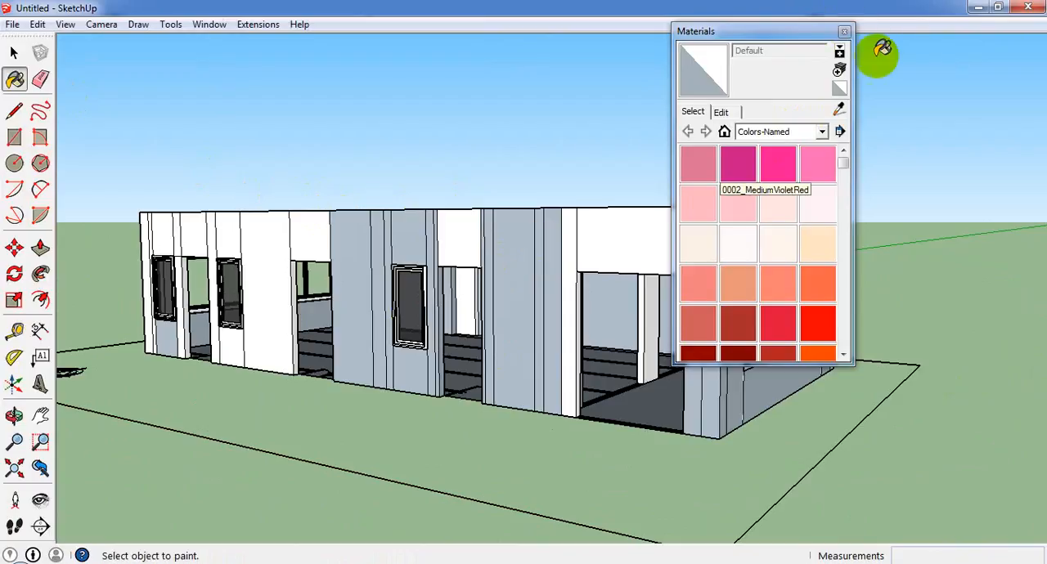
{"action": "left_click", "coordinate": [838, 109]}
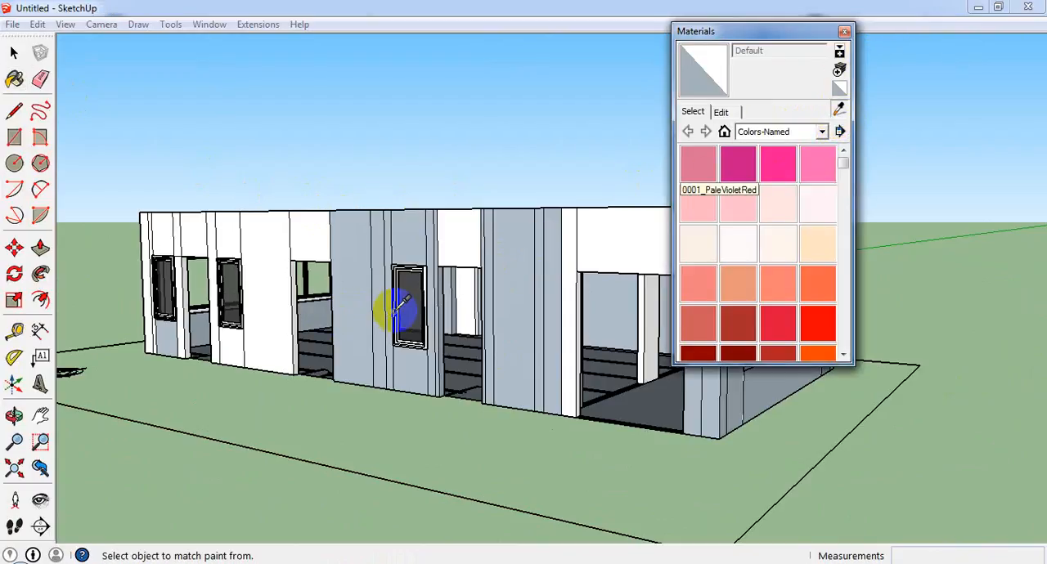
{"action": "middle_click_drag", "start_coordinate": [400, 306], "coordinate": [470, 320]}
{"action": "scroll", "coordinate": [444, 325], "scroll_direction": "up", "scroll_amount": 6}
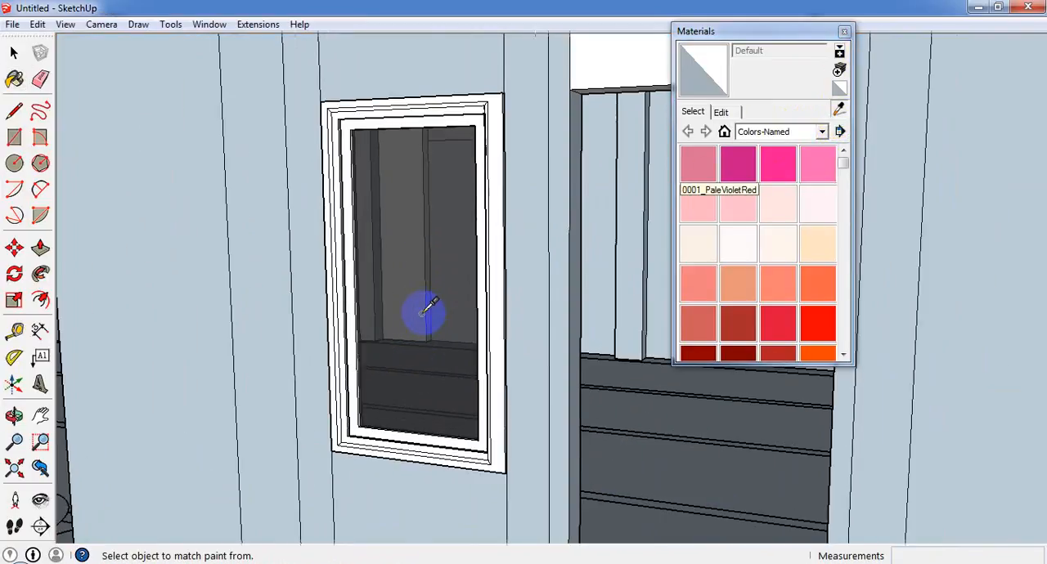
{"action": "left_click", "coordinate": [436, 306]}
{"action": "scroll", "coordinate": [406, 304], "scroll_direction": "up", "scroll_amount": 2}
{"action": "scroll", "coordinate": [251, 271], "scroll_direction": "down", "scroll_amount": 6}
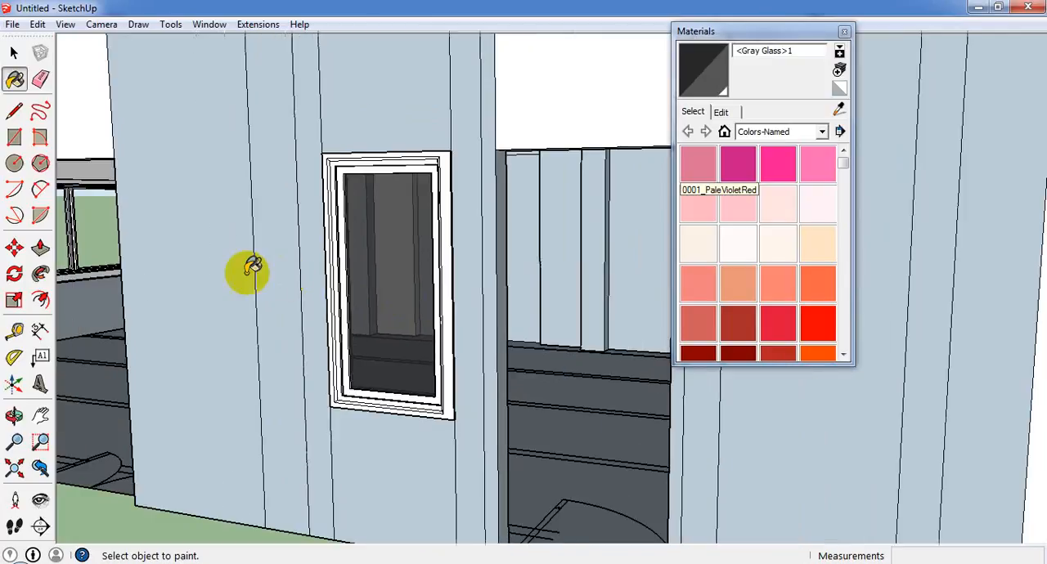
Paint all four panes of the two slider windows with <Gray Glass>1.
{"action": "middle_click_drag", "start_coordinate": [439, 383], "coordinate": [79, 370]}
{"action": "left_click", "coordinate": [477, 244]}
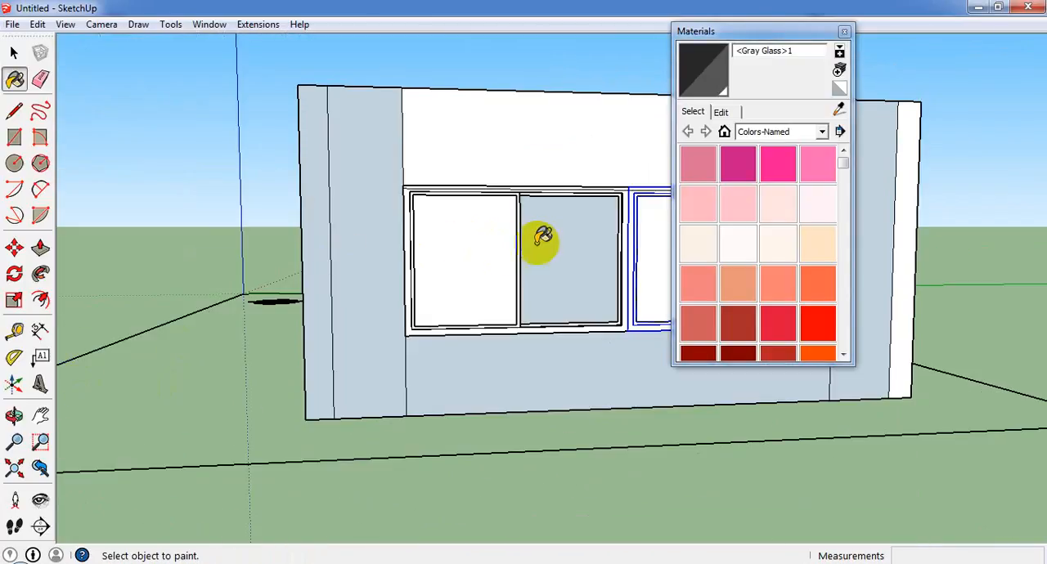
{"action": "left_click", "coordinate": [560, 242]}
{"action": "scroll", "coordinate": [438, 233], "scroll_direction": "down", "scroll_amount": 2}
{"action": "left_click", "coordinate": [563, 254]}
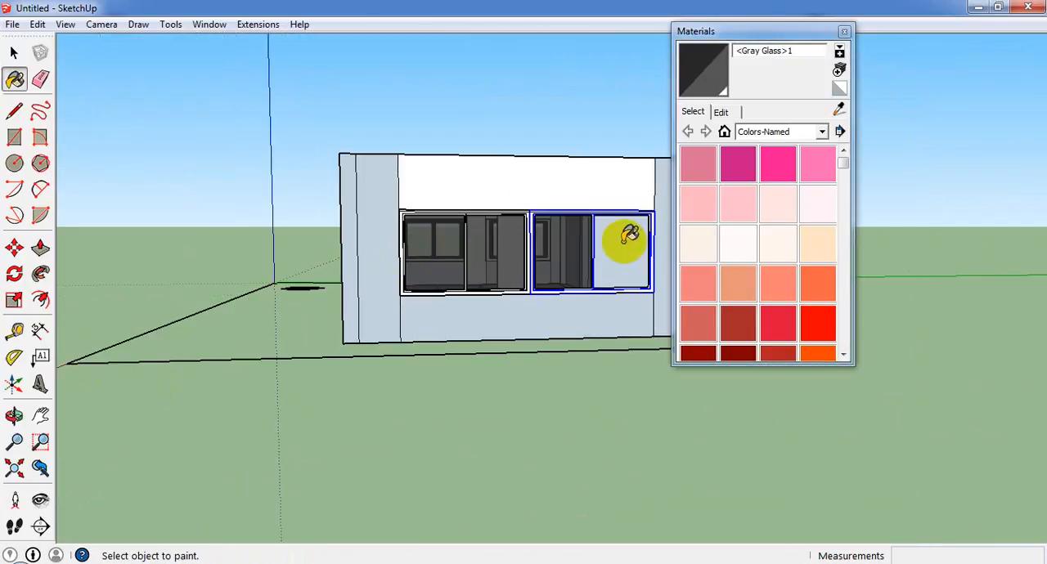
{"action": "left_click", "coordinate": [623, 241]}
{"action": "left_click", "coordinate": [846, 31]}
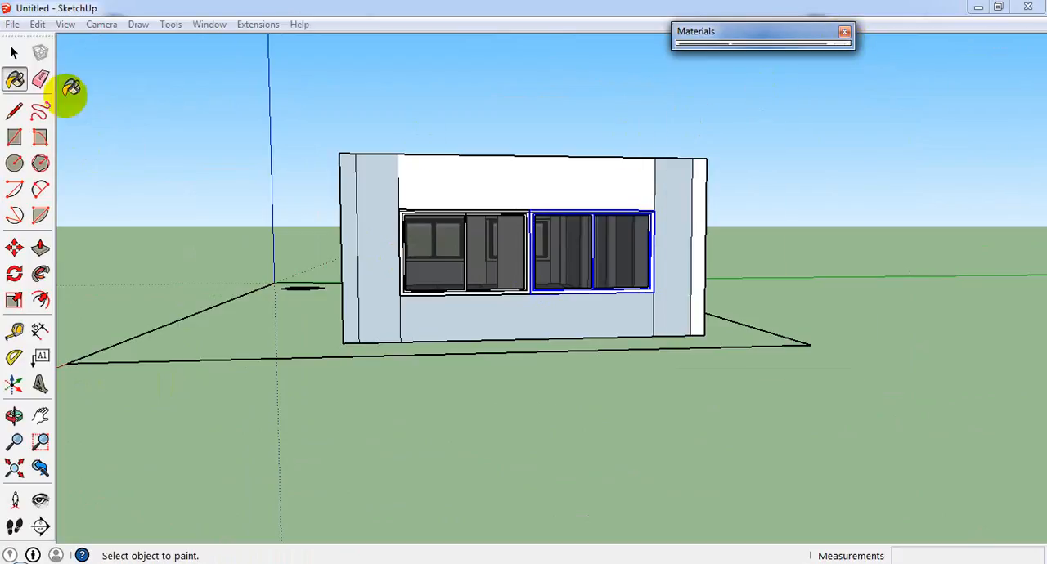
Select both slider window frames and the original window's two glass panes and make them one group.
{"action": "left_click", "coordinate": [14, 52]}
{"action": "scroll", "coordinate": [534, 279], "scroll_direction": "up", "scroll_amount": 2}
{"action": "scroll", "coordinate": [534, 279], "scroll_direction": "up", "scroll_amount": 3}
{"action": "left_click", "coordinate": [16, 53]}
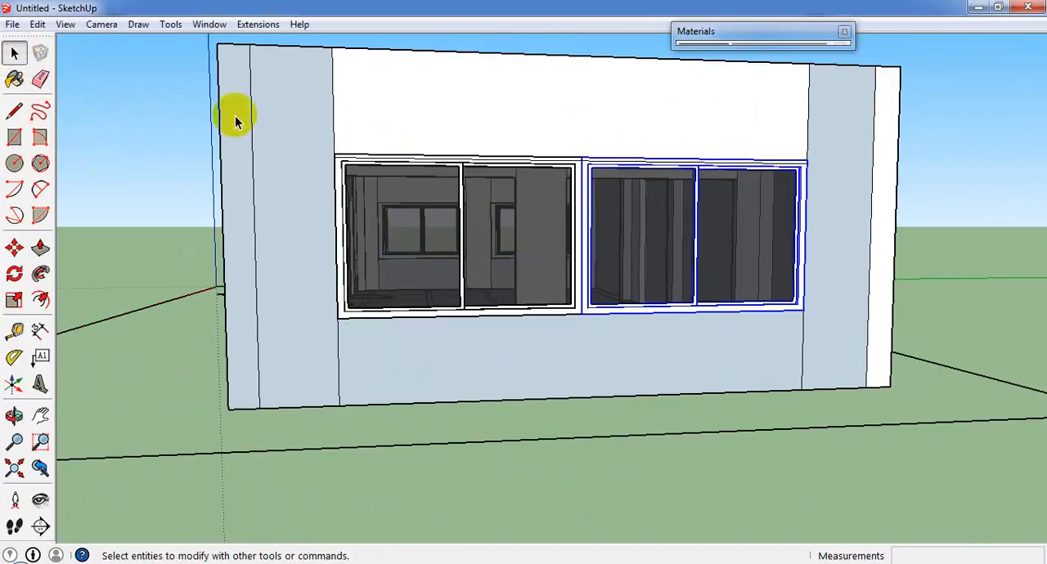
{"action": "left_click", "coordinate": [459, 165], "text": "shift"}
{"action": "scroll", "coordinate": [465, 178], "scroll_direction": "up", "scroll_amount": 2}
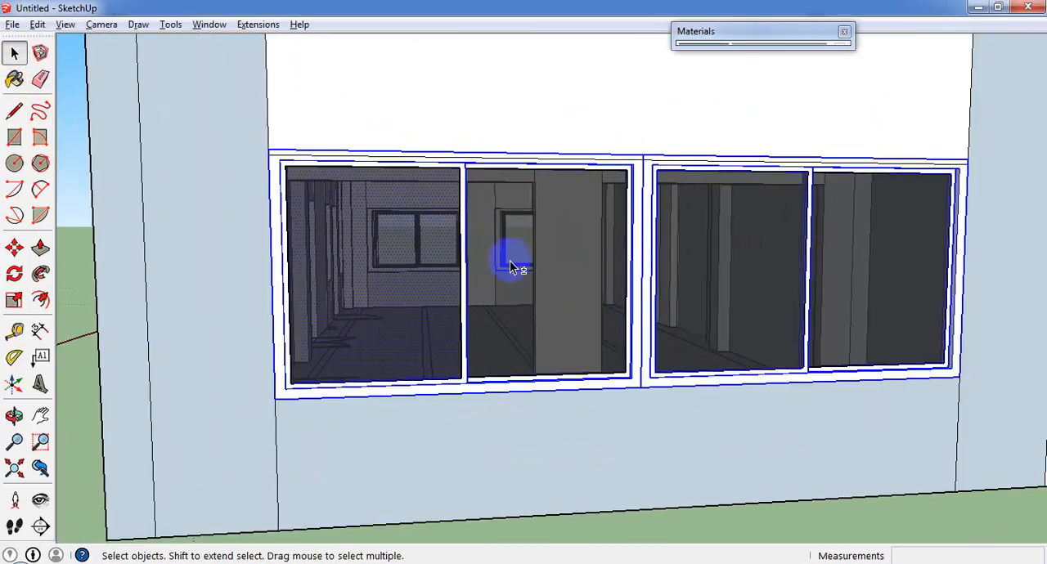
{"action": "right_click", "coordinate": [541, 255]}
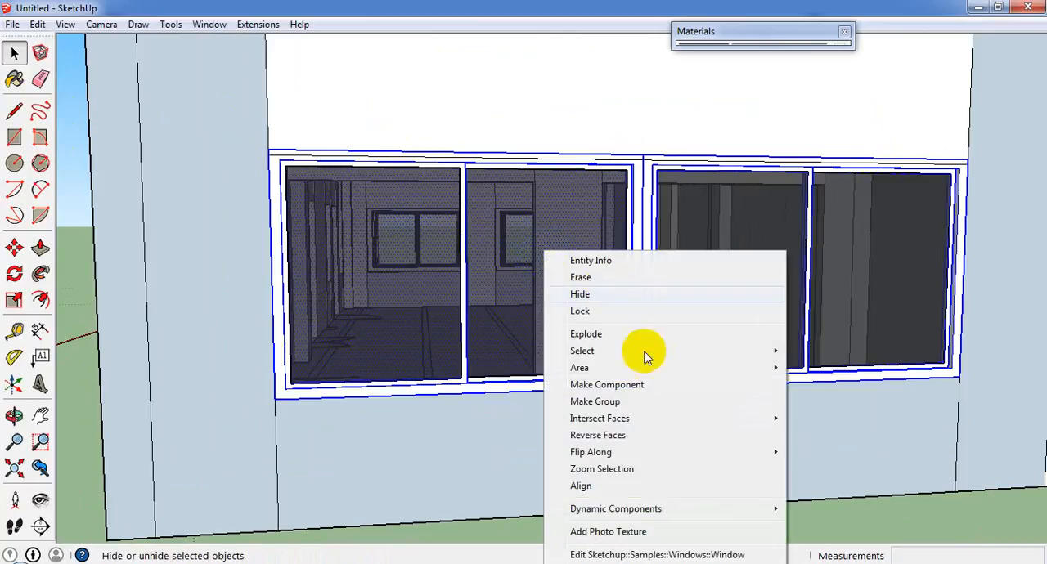
{"action": "left_click", "coordinate": [646, 400]}
{"action": "left_click", "coordinate": [759, 288]}
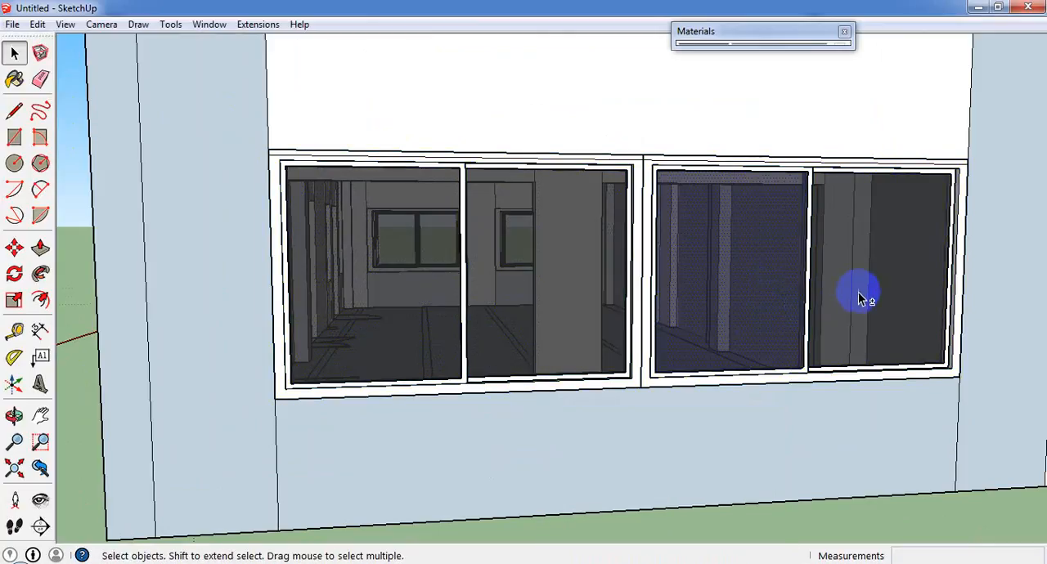
{"action": "left_click", "coordinate": [801, 163]}
{"action": "right_click", "coordinate": [799, 160]}
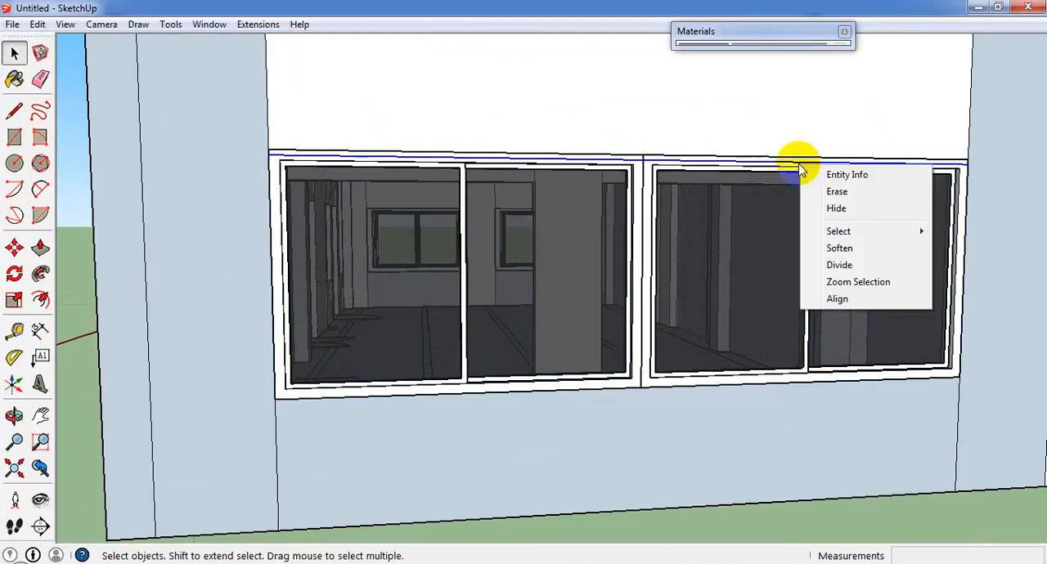
{"action": "left_click", "coordinate": [851, 206]}
{"action": "double_click", "coordinate": [777, 253]}
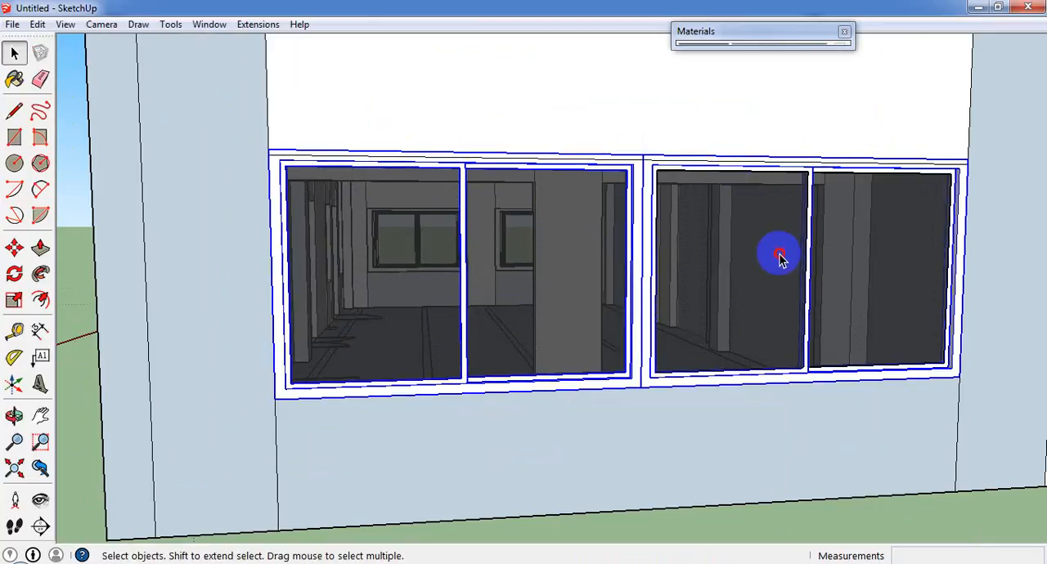
{"action": "left_click", "coordinate": [821, 163], "text": "shift"}
{"action": "right_click", "coordinate": [821, 162]}
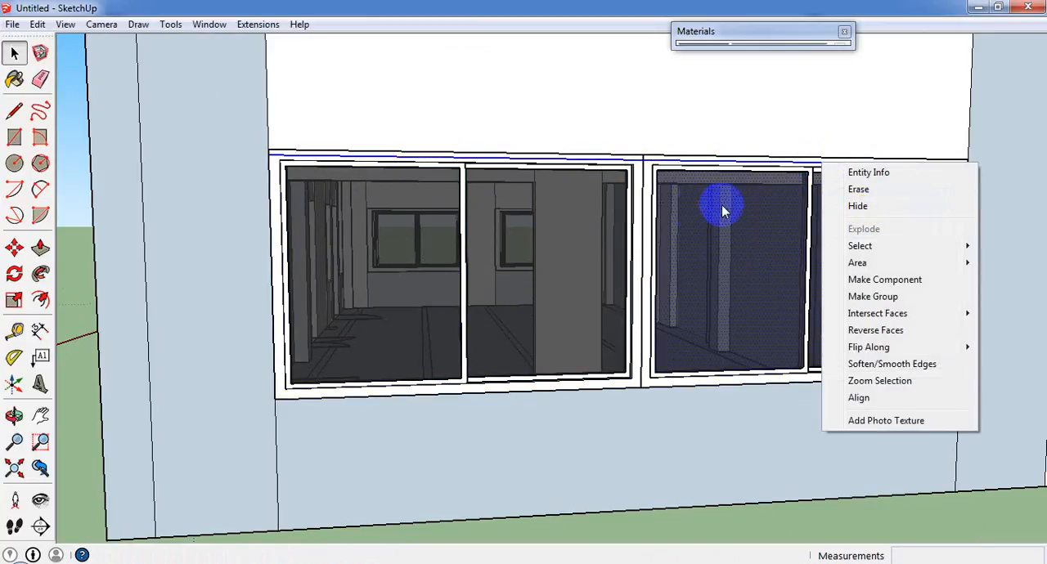
Select the copied window's two glass panes together with the window group and combine them into one group.
{"action": "left_click", "coordinate": [750, 235]}
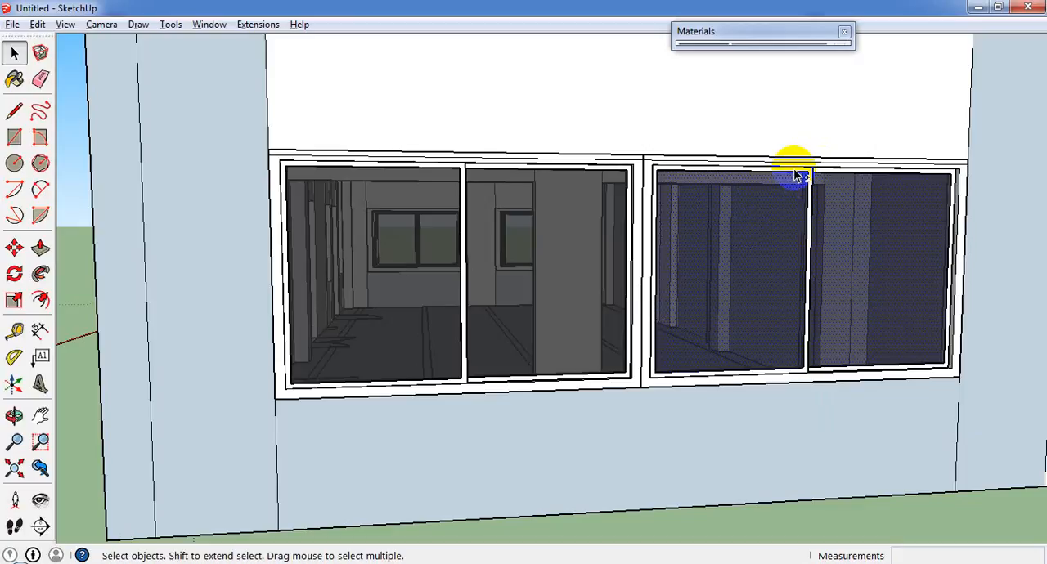
{"action": "scroll", "coordinate": [798, 176], "scroll_direction": "up", "scroll_amount": 5}
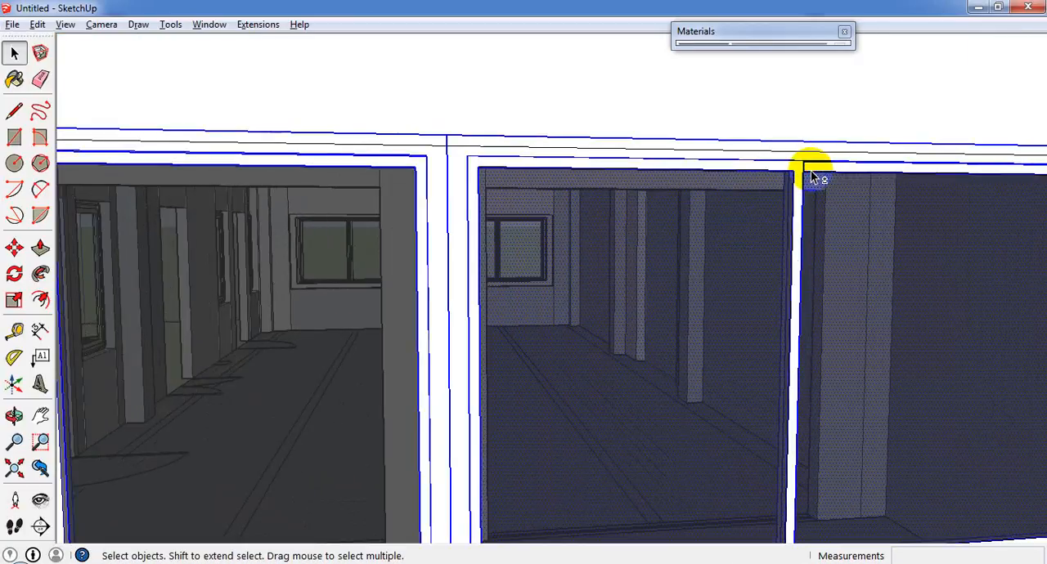
{"action": "right_click", "coordinate": [811, 172]}
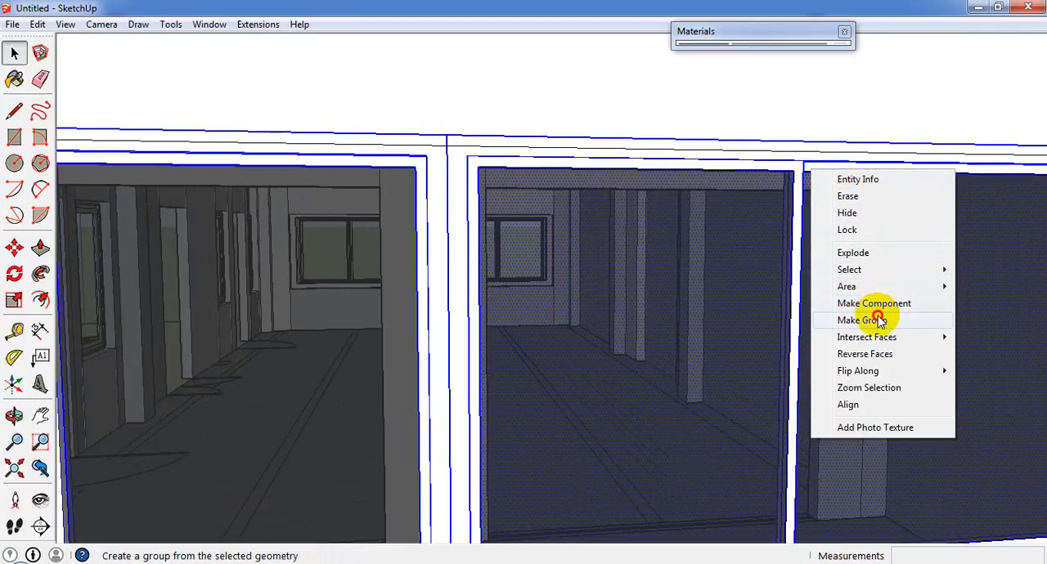
{"action": "left_click", "coordinate": [853, 316]}
Examine the long side wall and its open doorways near the end-wall corner.
{"action": "scroll", "coordinate": [747, 322], "scroll_direction": "down", "scroll_amount": 3}
{"action": "scroll", "coordinate": [747, 322], "scroll_direction": "down", "scroll_amount": 6}
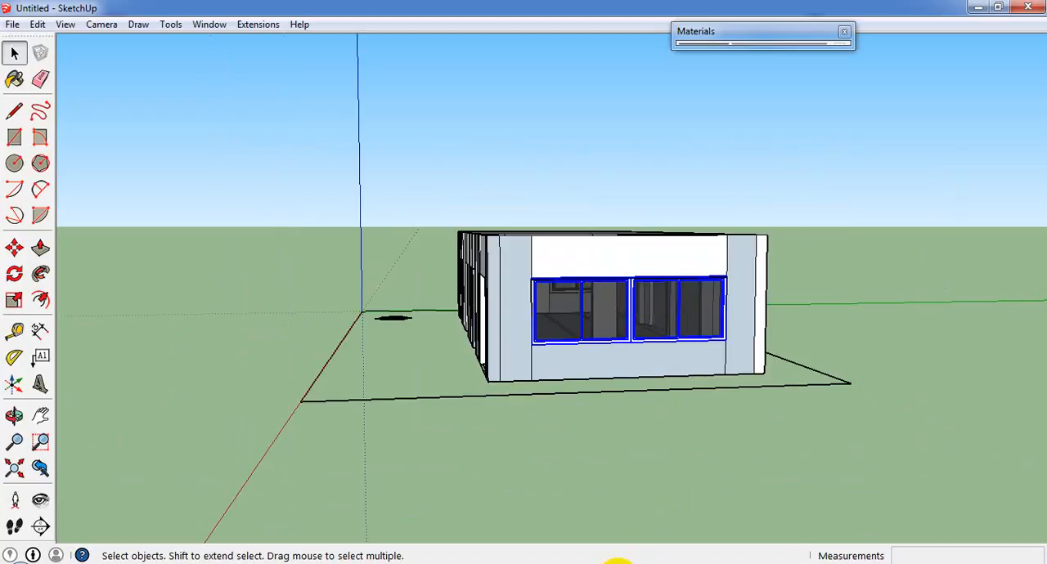
{"action": "middle_click_drag", "start_coordinate": [422, 362], "coordinate": [594, 399]}
{"action": "scroll", "coordinate": [721, 346], "scroll_direction": "up", "scroll_amount": 5}
{"action": "scroll", "coordinate": [612, 394], "scroll_direction": "down", "scroll_amount": 2}
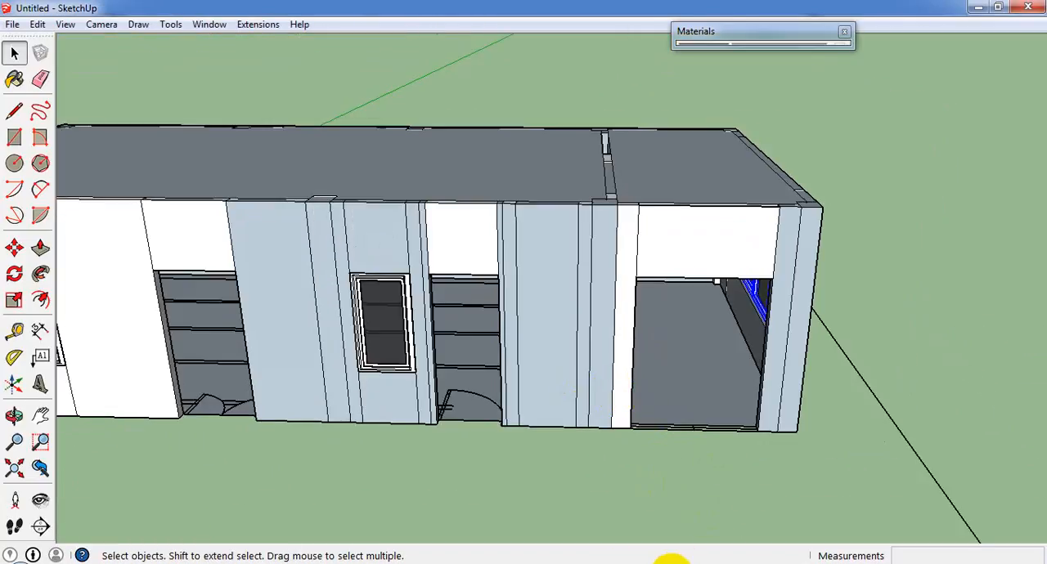
{"action": "scroll", "coordinate": [542, 242], "scroll_direction": "up", "scroll_amount": 3}
{"action": "scroll", "coordinate": [603, 346], "scroll_direction": "down", "scroll_amount": 5}
{"action": "scroll", "coordinate": [584, 357], "scroll_direction": "up", "scroll_amount": 6}
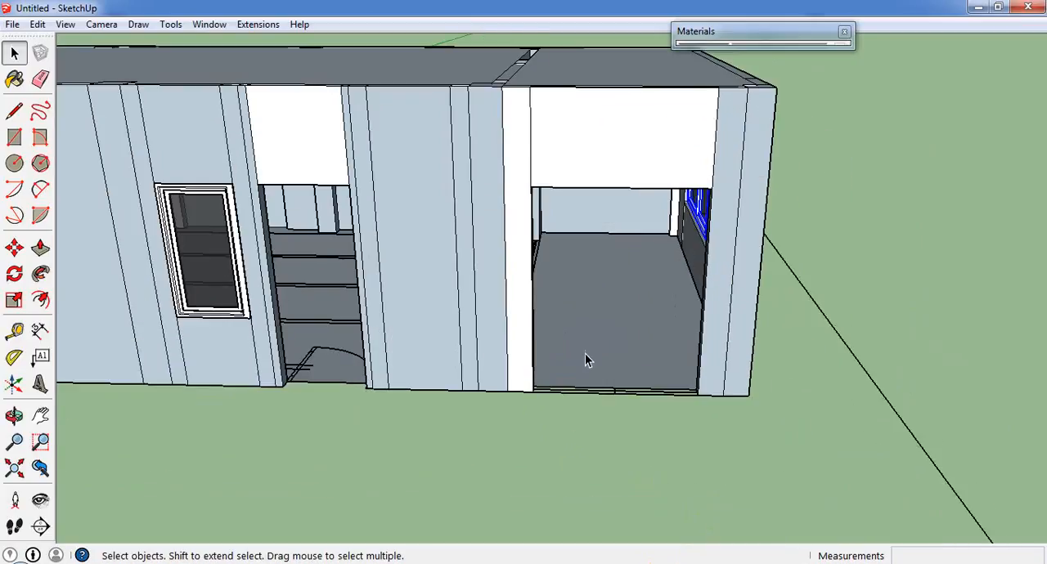
{"action": "middle_click_drag", "start_coordinate": [389, 350], "coordinate": [369, 394]}
{"action": "scroll", "coordinate": [369, 394], "scroll_direction": "down", "scroll_amount": 3}
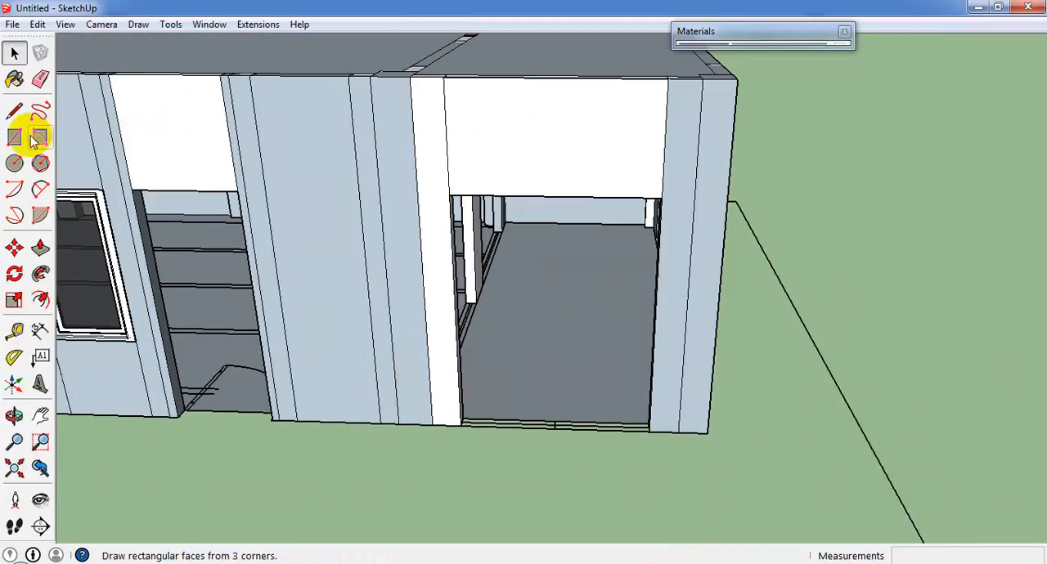
{"action": "left_click", "coordinate": [245, 286]}
{"action": "scroll", "coordinate": [455, 311], "scroll_direction": "down", "scroll_amount": 2}
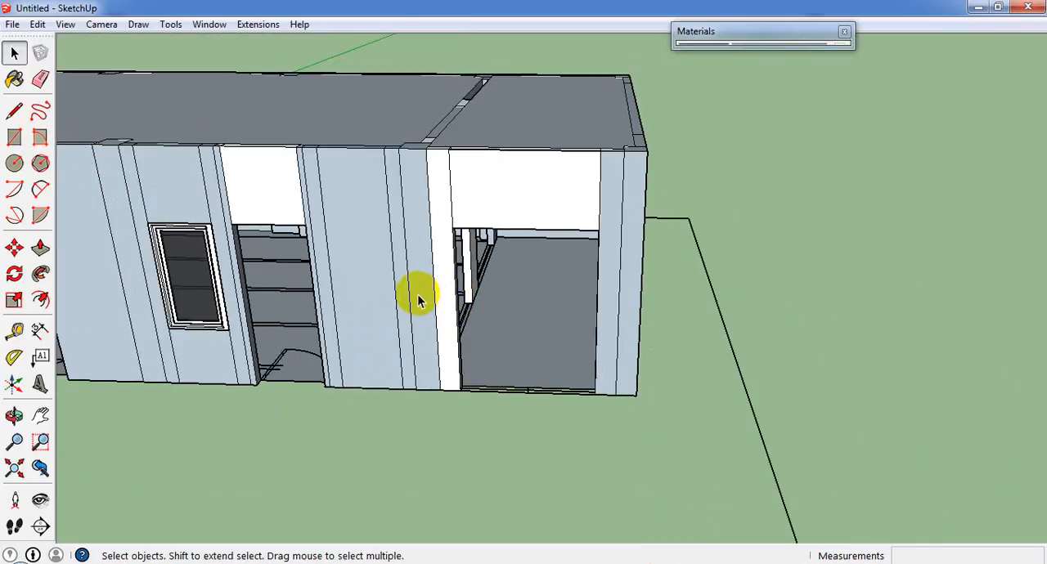
{"action": "left_click", "coordinate": [112, 72]}
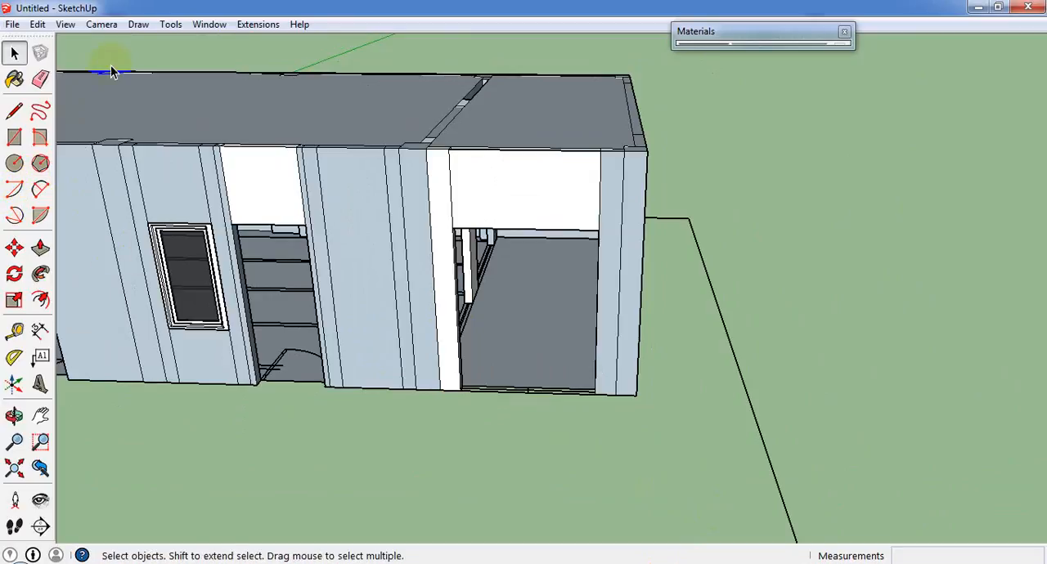
{"action": "left_click", "coordinate": [169, 24]}
{"action": "left_click", "coordinate": [262, 478]}
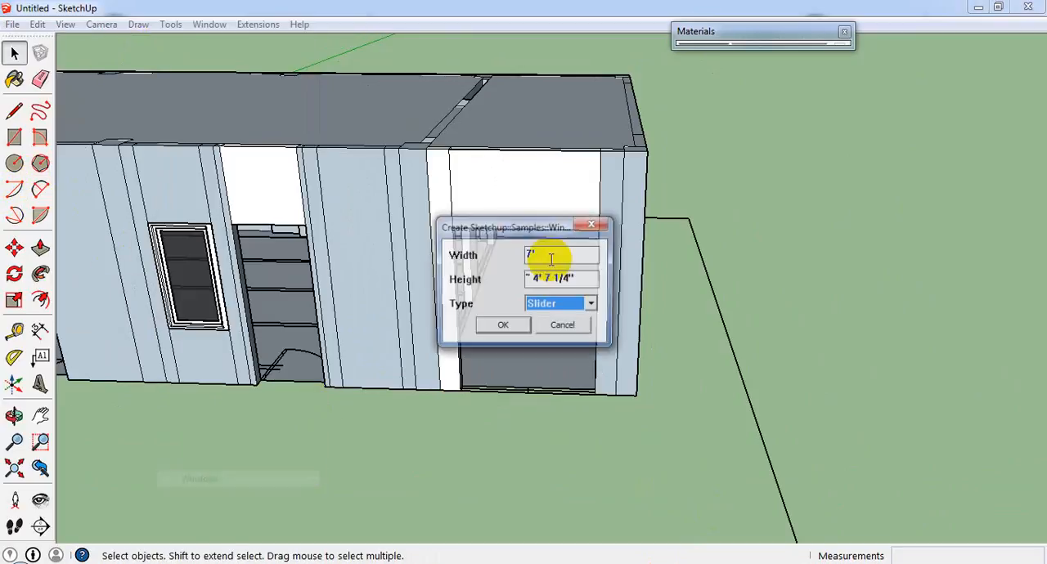
{"action": "left_click", "coordinate": [564, 327]}
Measure the width of the wide opening beside the building's corner along its upper edge with the Line tool.
{"action": "left_click", "coordinate": [14, 110]}
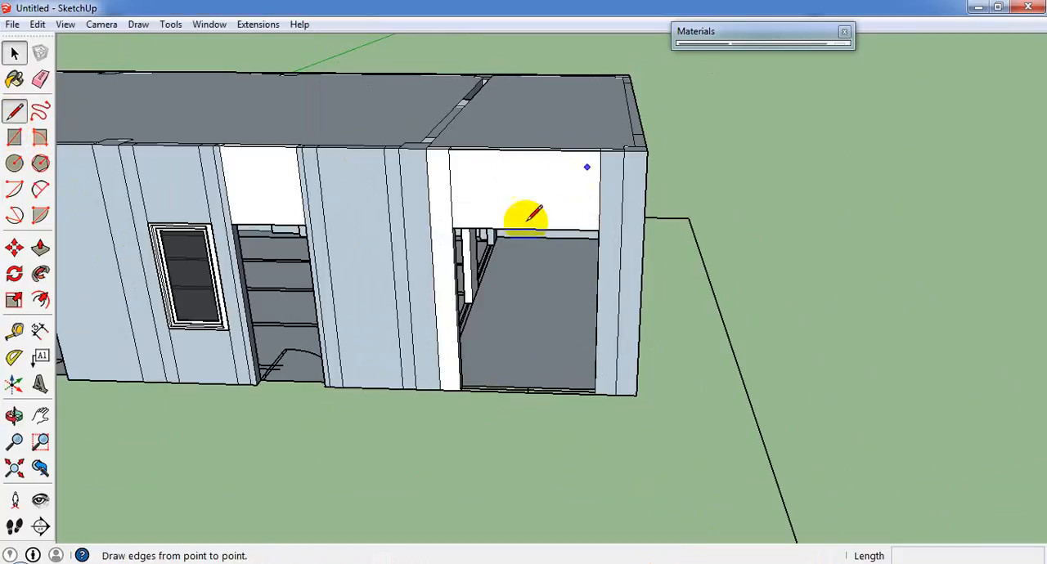
{"action": "left_click", "coordinate": [453, 228]}
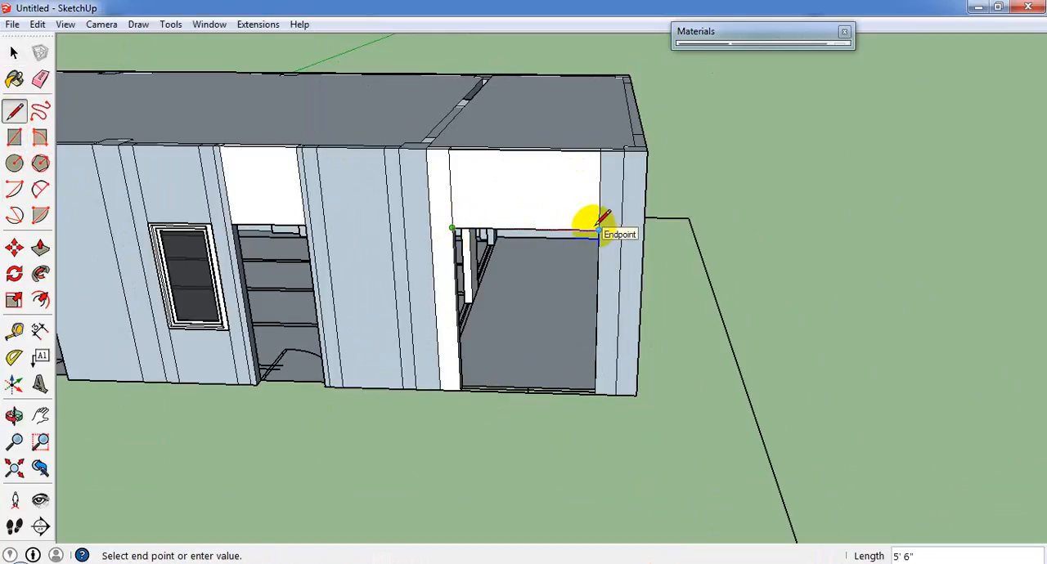
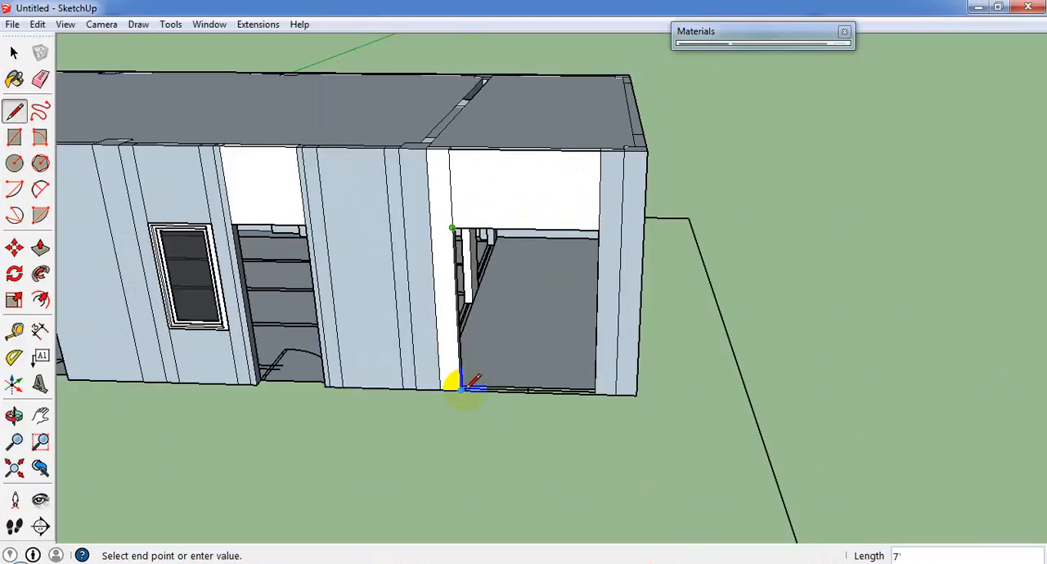
Create a Slider window component 7' wide and 5'6" high with the Windows tool.
{"action": "left_click", "coordinate": [116, 29]}
{"action": "left_click", "coordinate": [351, 129]}
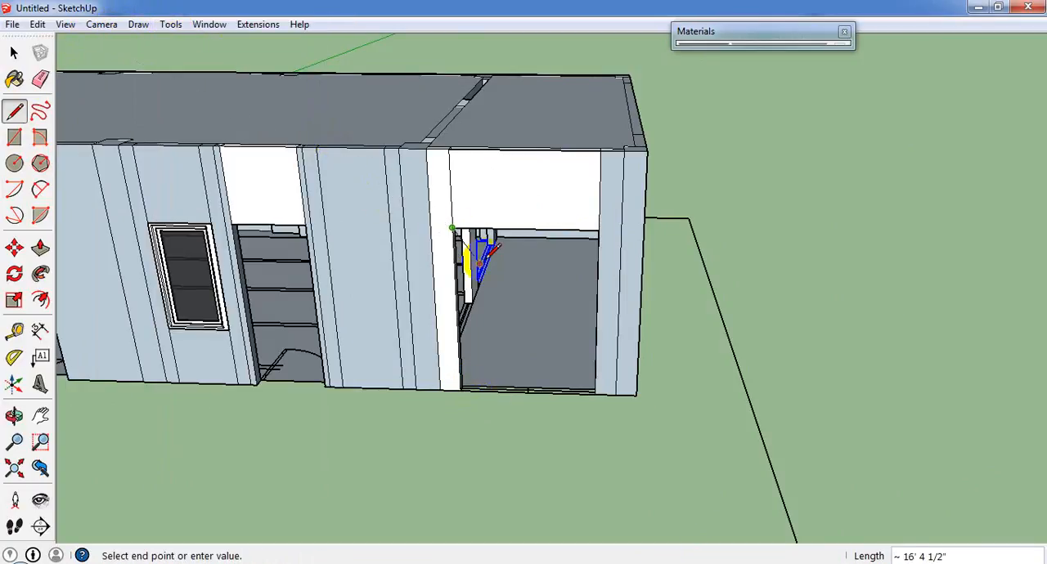
{"action": "left_click", "coordinate": [175, 24]}
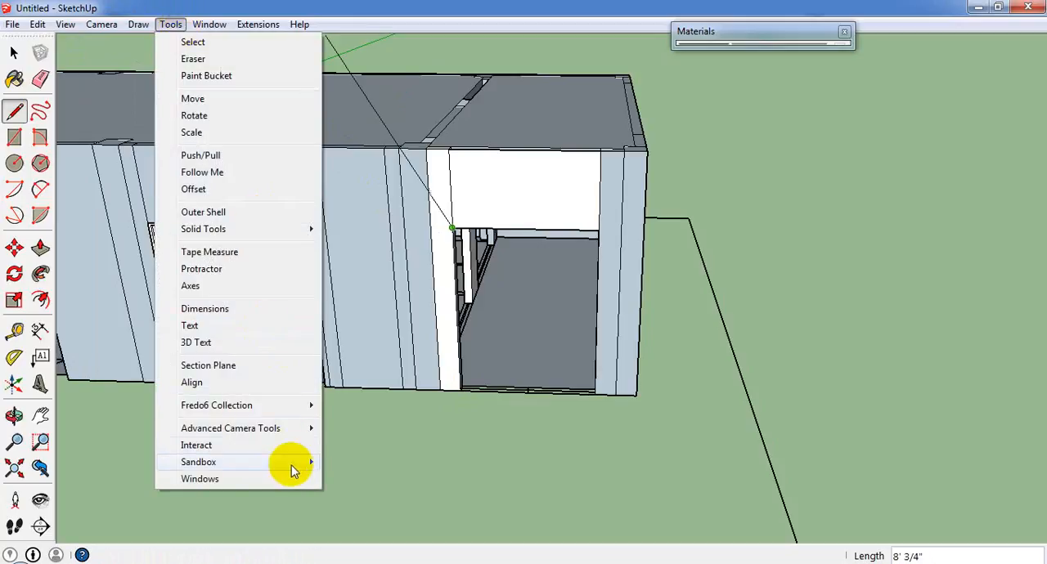
{"action": "left_click", "coordinate": [276, 479]}
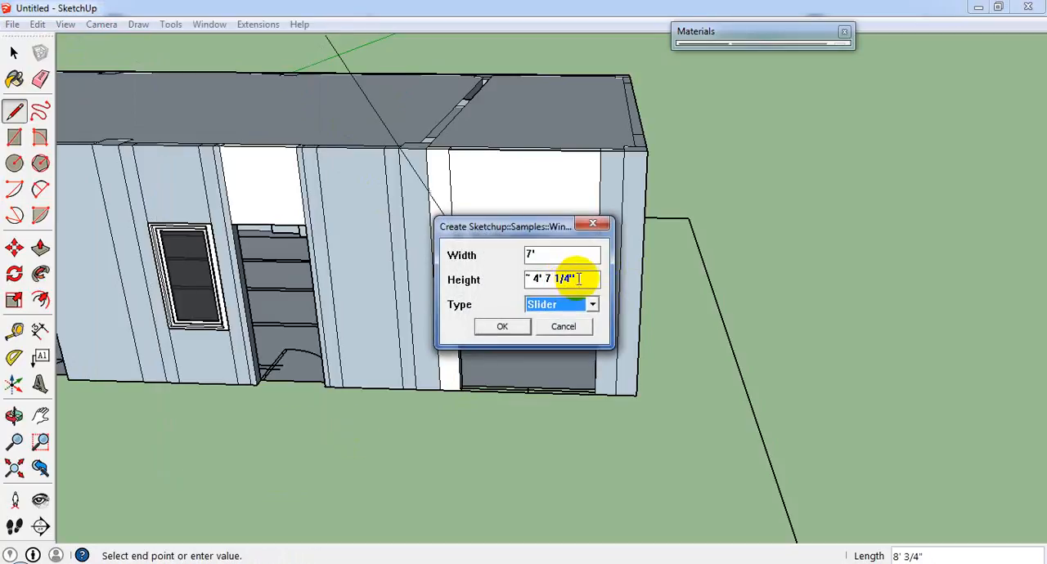
{"action": "left_click", "coordinate": [515, 255]}
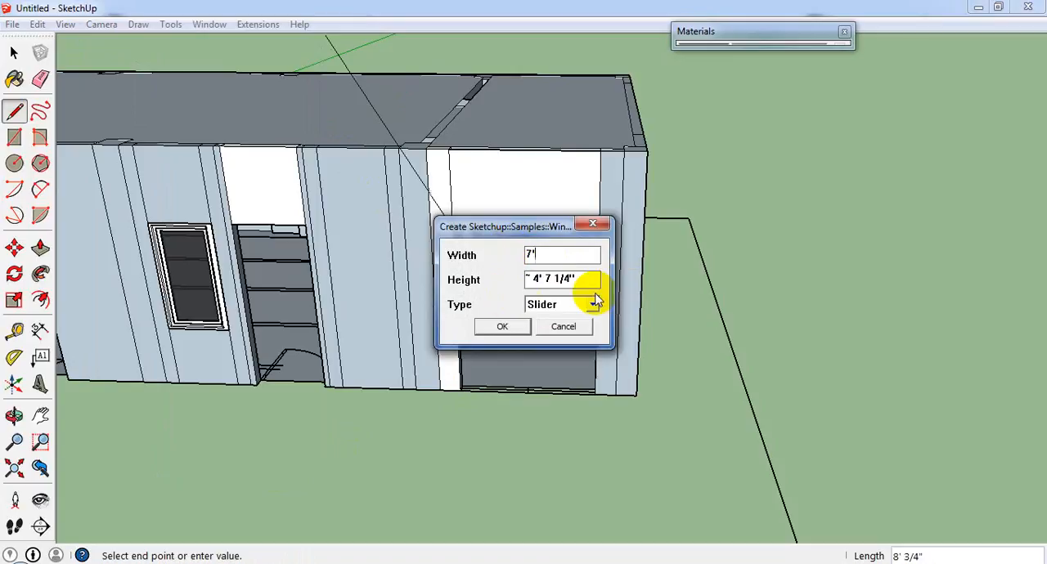
{"action": "left_click_drag", "start_coordinate": [569, 279], "coordinate": [459, 274]}
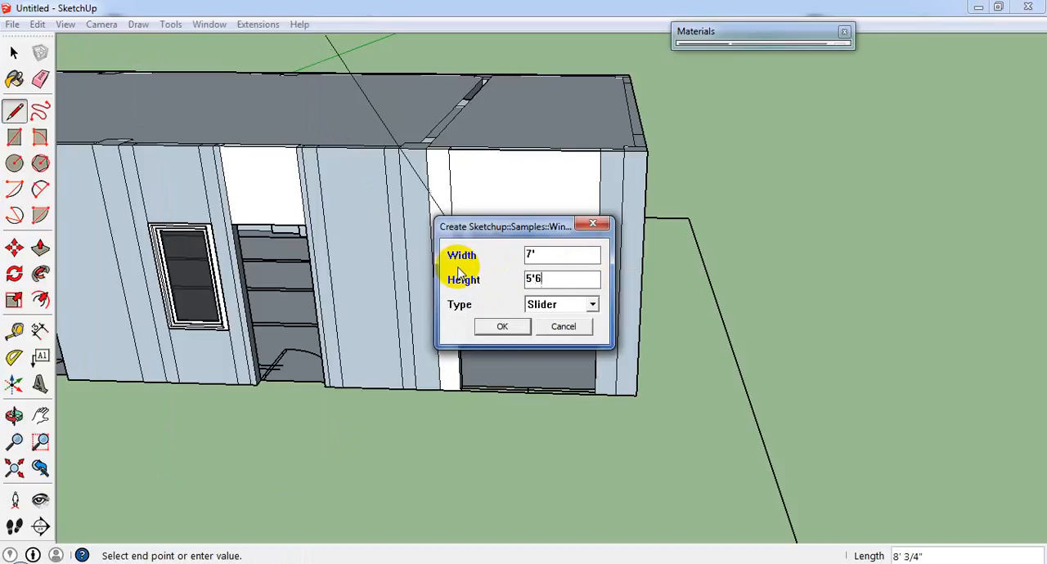
{"action": "left_click", "coordinate": [520, 326]}
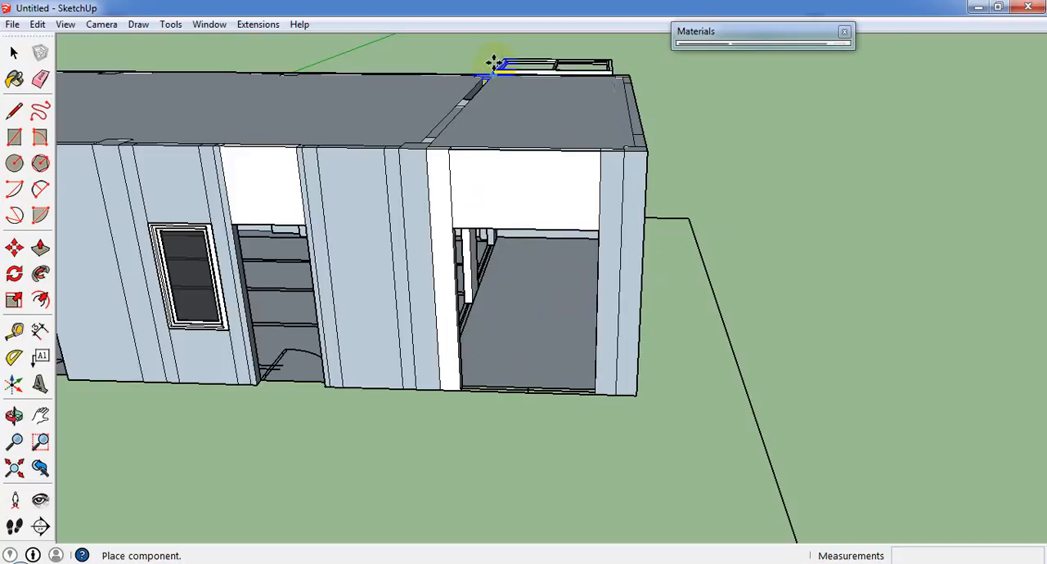
Place the slider window frame upright against the outer wall at the wide opening beside the building's corner.
{"action": "left_click", "coordinate": [460, 217]}
{"action": "middle_click_drag", "start_coordinate": [460, 217], "coordinate": [483, 117]}
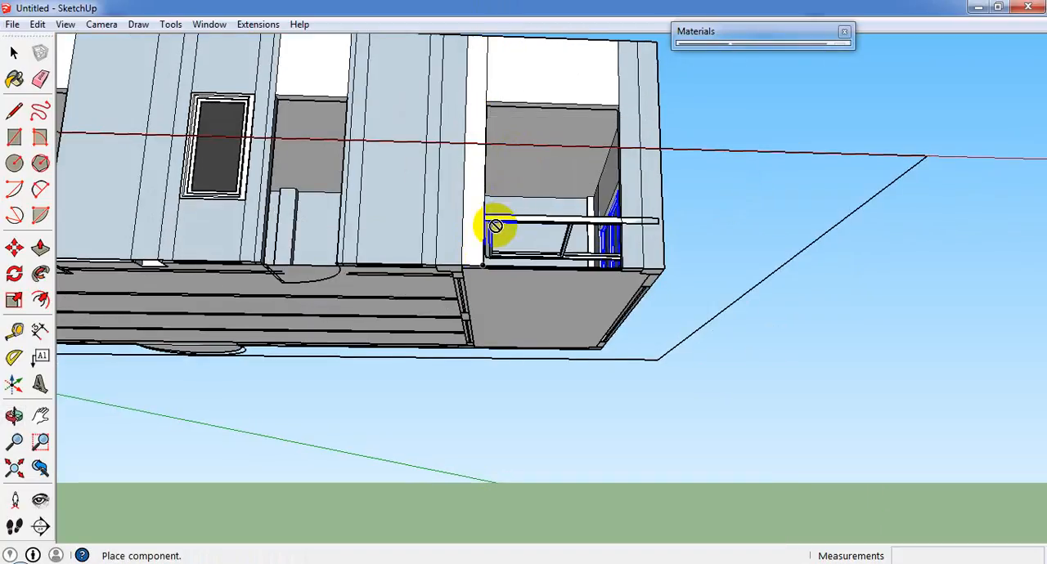
{"action": "middle_click_drag", "start_coordinate": [476, 109], "coordinate": [491, 332]}
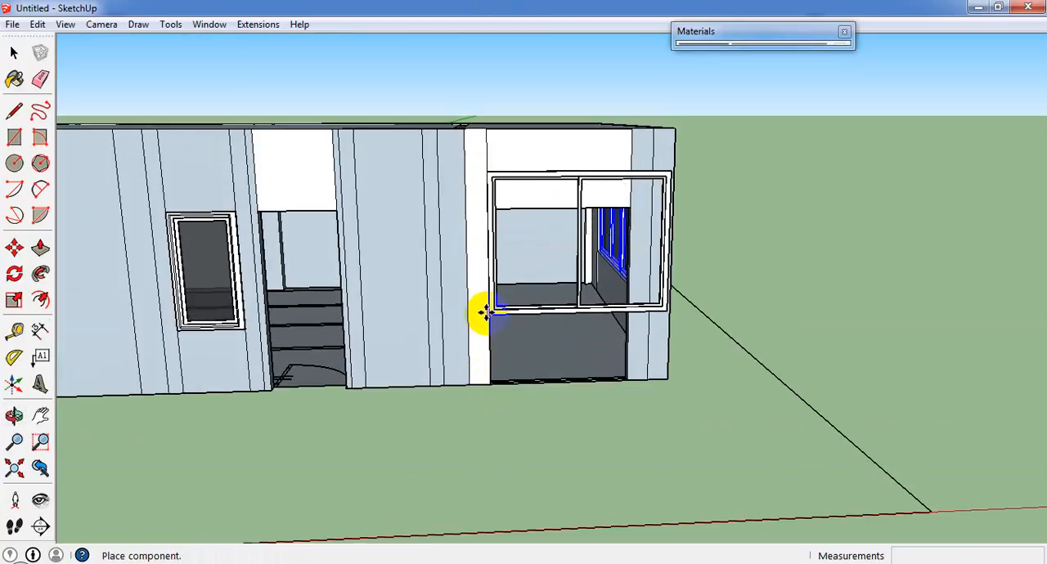
{"action": "left_click", "coordinate": [481, 311]}
Move the slider frame down so its lower corner meets the bottom corner of the wide opening.
{"action": "left_click", "coordinate": [13, 54]}
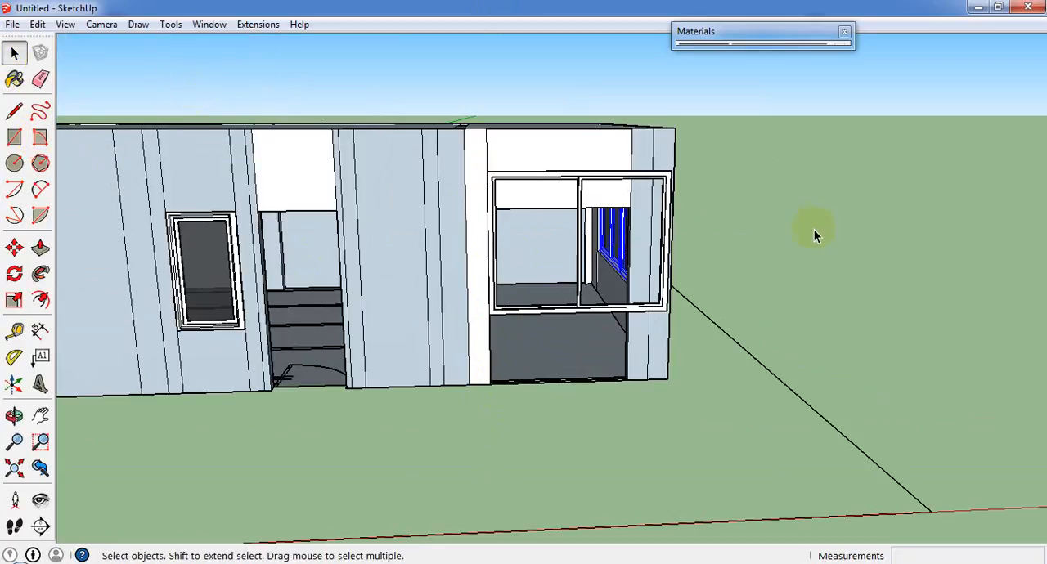
{"action": "left_click", "coordinate": [664, 184]}
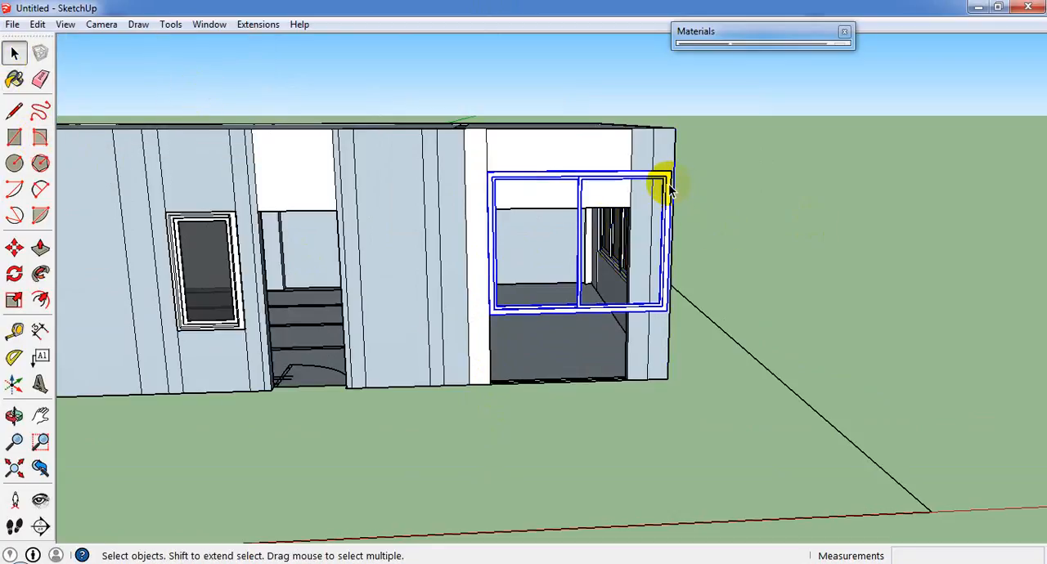
{"action": "left_click", "coordinate": [14, 247]}
{"action": "left_click_drag", "start_coordinate": [488, 311], "coordinate": [488, 383]}
{"action": "scroll", "coordinate": [494, 392], "scroll_direction": "up", "scroll_amount": 3}
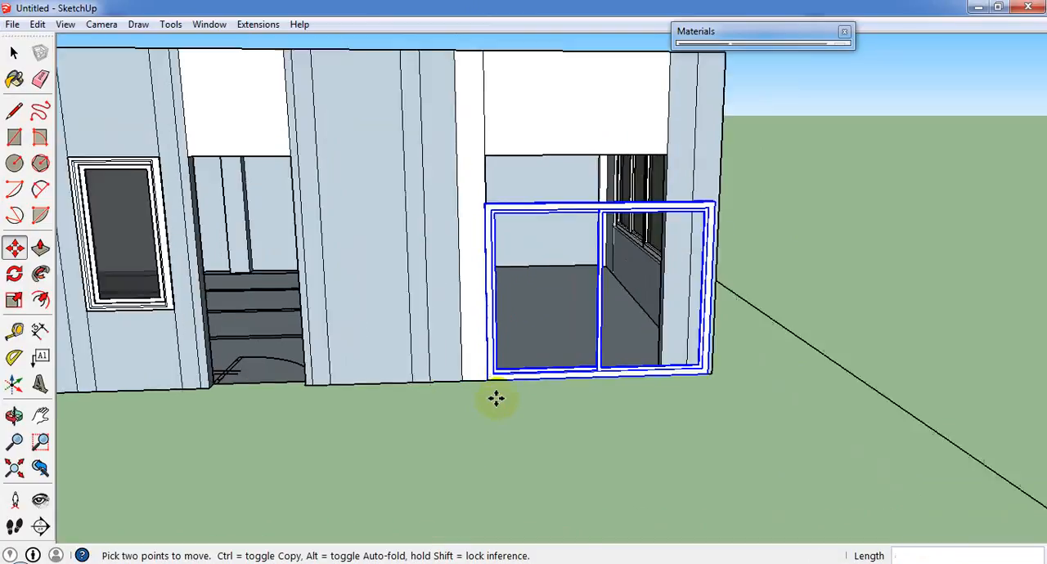
{"action": "scroll", "coordinate": [496, 389], "scroll_direction": "down", "scroll_amount": 2}
Scale the slider frame to the opening, about 0.79 in width and 1.26 in height.
{"action": "left_click", "coordinate": [14, 301]}
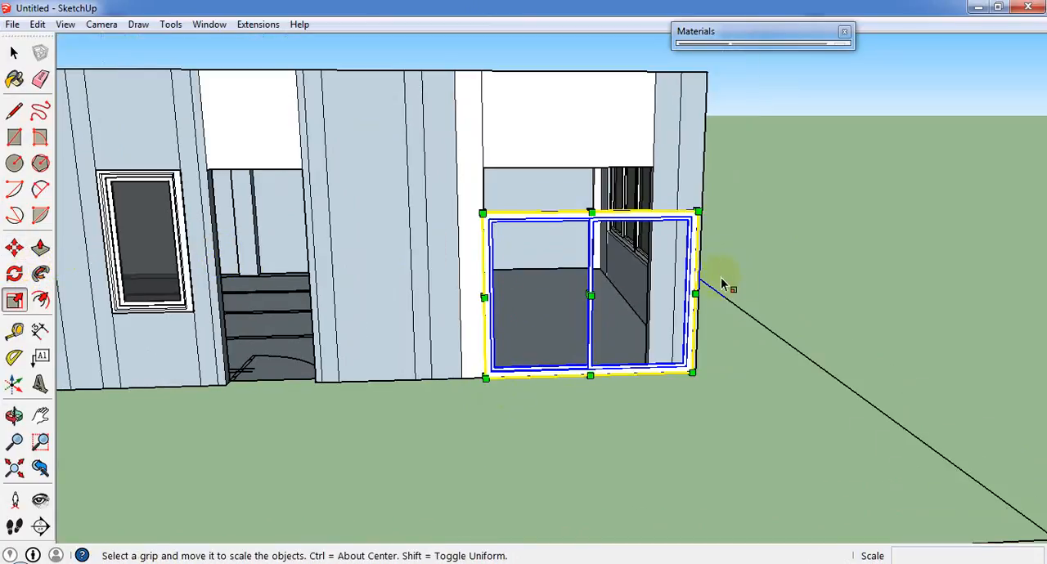
{"action": "middle_click_drag", "start_coordinate": [695, 304], "coordinate": [556, 342]}
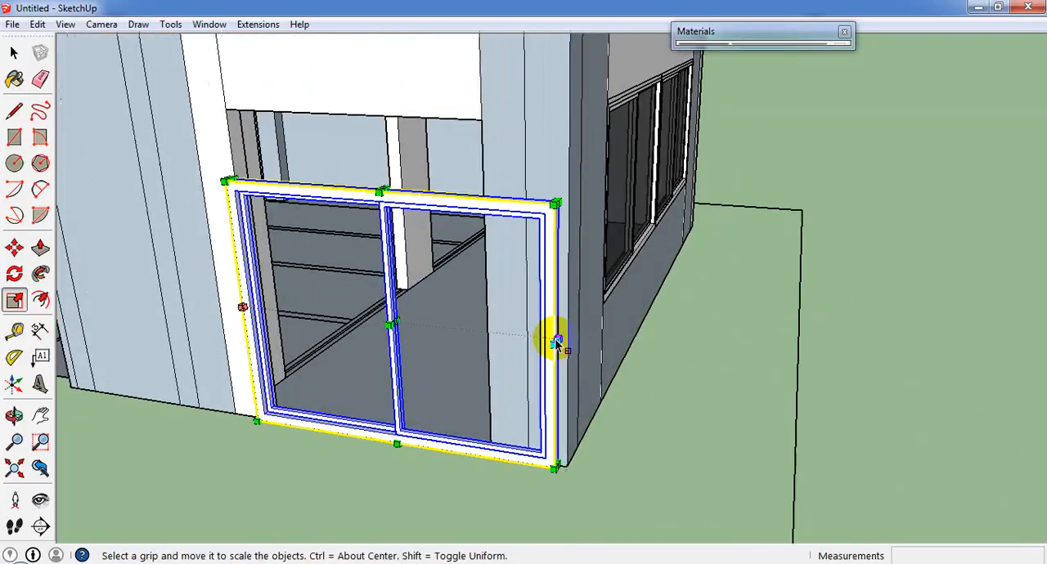
{"action": "left_click_drag", "start_coordinate": [556, 342], "coordinate": [489, 317]}
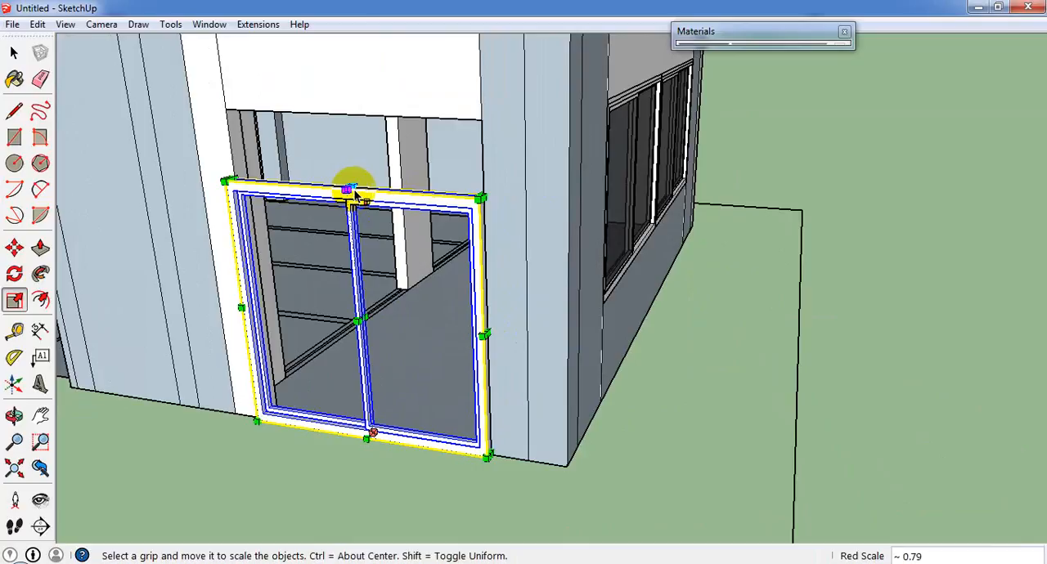
{"action": "left_click_drag", "start_coordinate": [350, 190], "coordinate": [361, 122]}
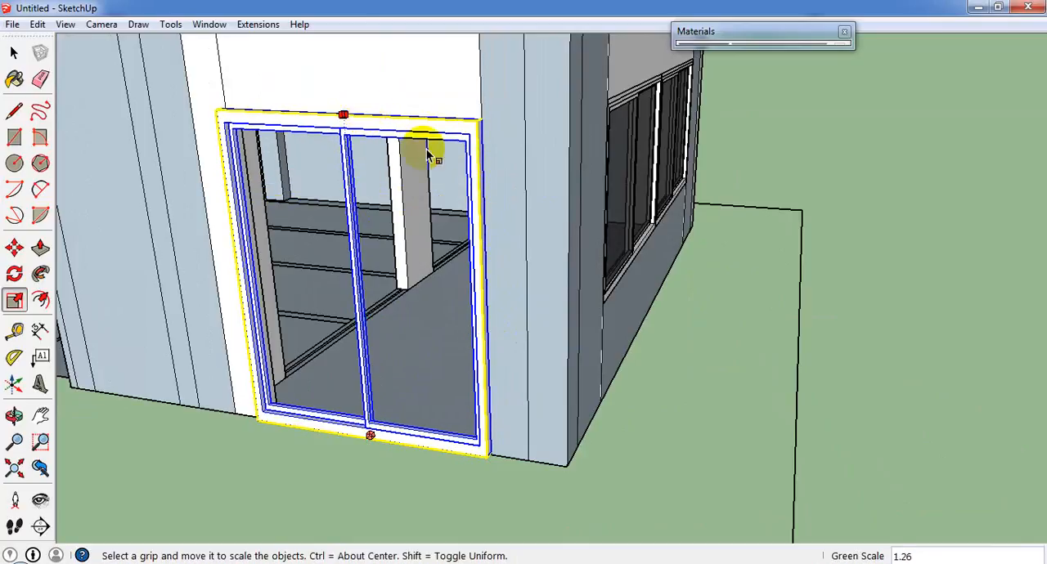
{"action": "scroll", "coordinate": [431, 157], "scroll_direction": "down", "scroll_amount": 3}
Draw a rectangle from corner to corner of the frame's first pane opening, farther from the building's corner.
{"action": "left_click", "coordinate": [14, 110]}
{"action": "left_click", "coordinate": [14, 137]}
{"action": "scroll", "coordinate": [326, 190], "scroll_direction": "up", "scroll_amount": 2}
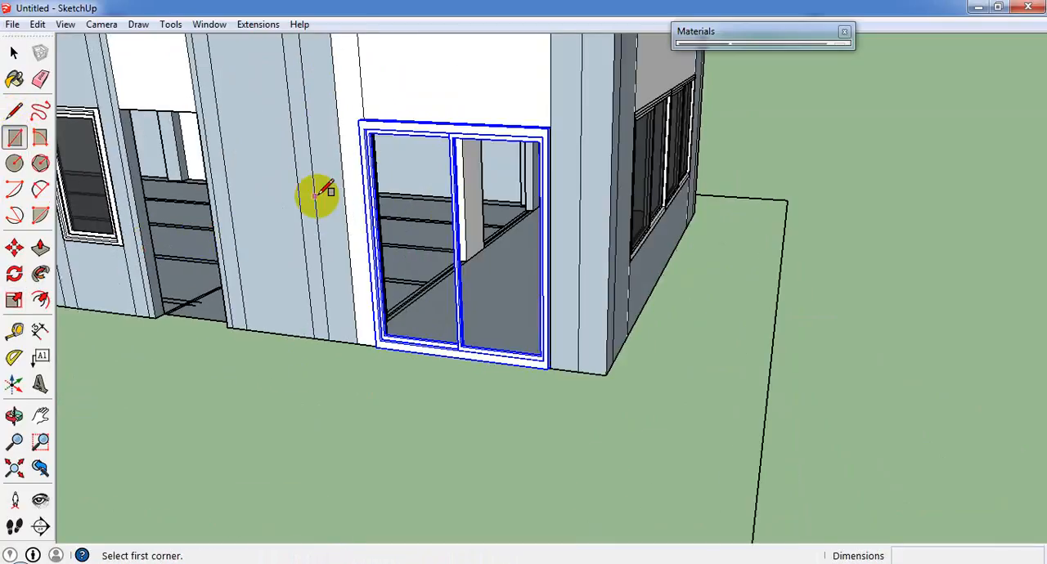
{"action": "scroll", "coordinate": [325, 190], "scroll_direction": "up", "scroll_amount": 5}
{"action": "scroll", "coordinate": [388, 87], "scroll_direction": "down", "scroll_amount": 3}
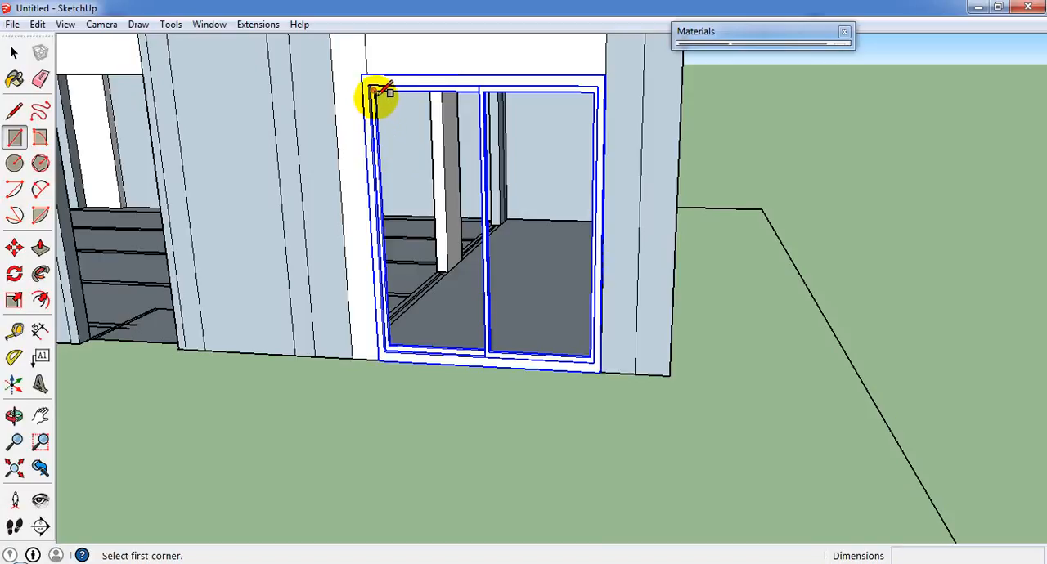
{"action": "left_click", "coordinate": [374, 93]}
{"action": "middle_click_drag", "start_coordinate": [421, 329], "coordinate": [546, 360]}
{"action": "scroll", "coordinate": [522, 414], "scroll_direction": "up", "scroll_amount": 5}
{"action": "middle_click_drag", "start_coordinate": [523, 417], "coordinate": [580, 409]}
{"action": "left_click", "coordinate": [574, 412]}
{"action": "scroll", "coordinate": [475, 384], "scroll_direction": "down", "scroll_amount": 2}
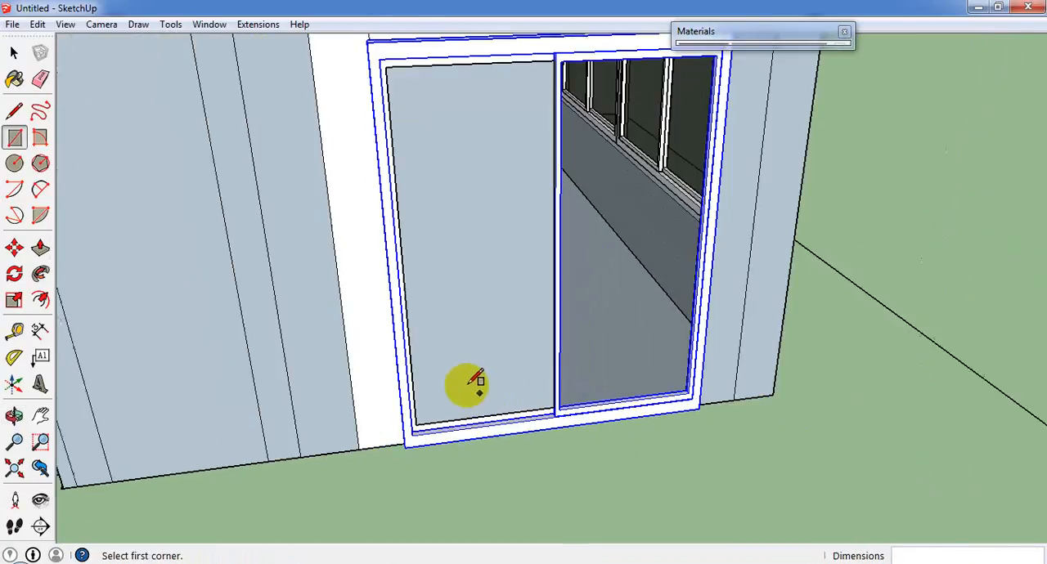
Draw a rectangle about 2' 6" by 6' 2 1/4" across the second pane opening, nearer the building's corner.
{"action": "scroll", "coordinate": [476, 383], "scroll_direction": "down", "scroll_amount": 2}
{"action": "scroll", "coordinate": [524, 261], "scroll_direction": "up", "scroll_amount": 2}
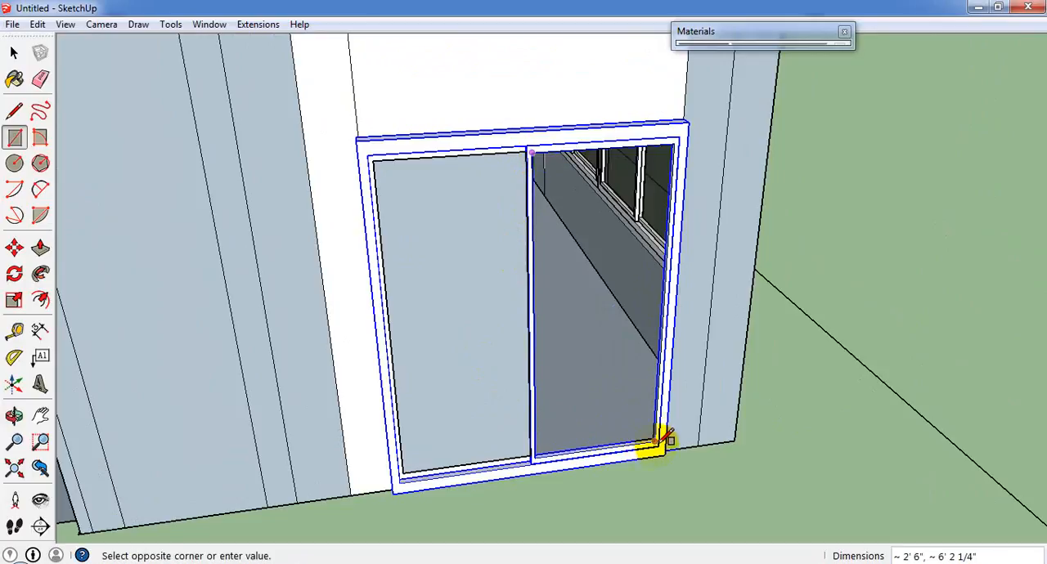
{"action": "left_click", "coordinate": [658, 442]}
Paint both new panes of the corner slider window with the Gray Glass material.
{"action": "left_click", "coordinate": [14, 52]}
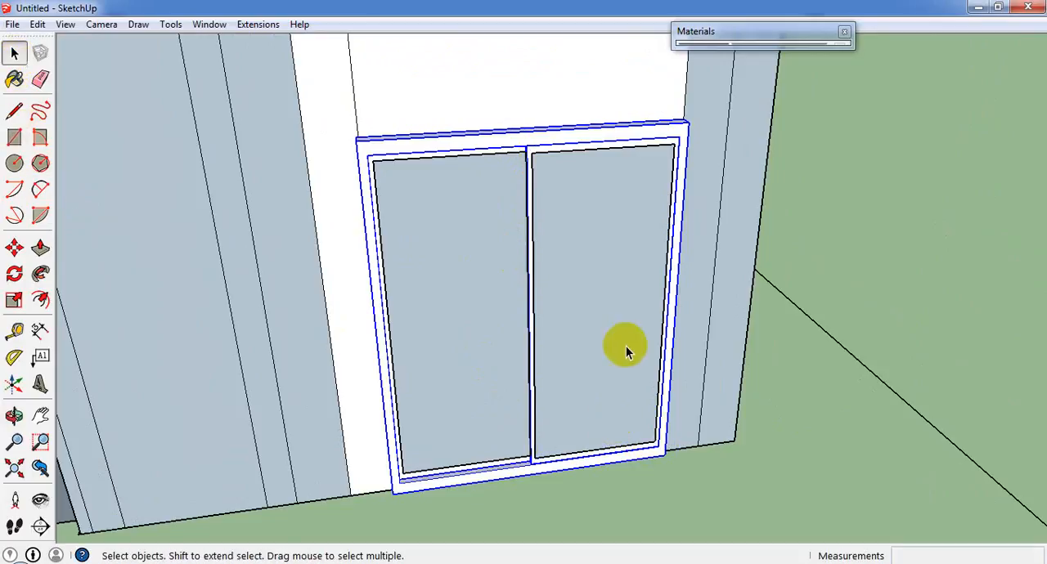
{"action": "scroll", "coordinate": [232, 377], "scroll_direction": "down", "scroll_amount": 5}
{"action": "left_click", "coordinate": [14, 78]}
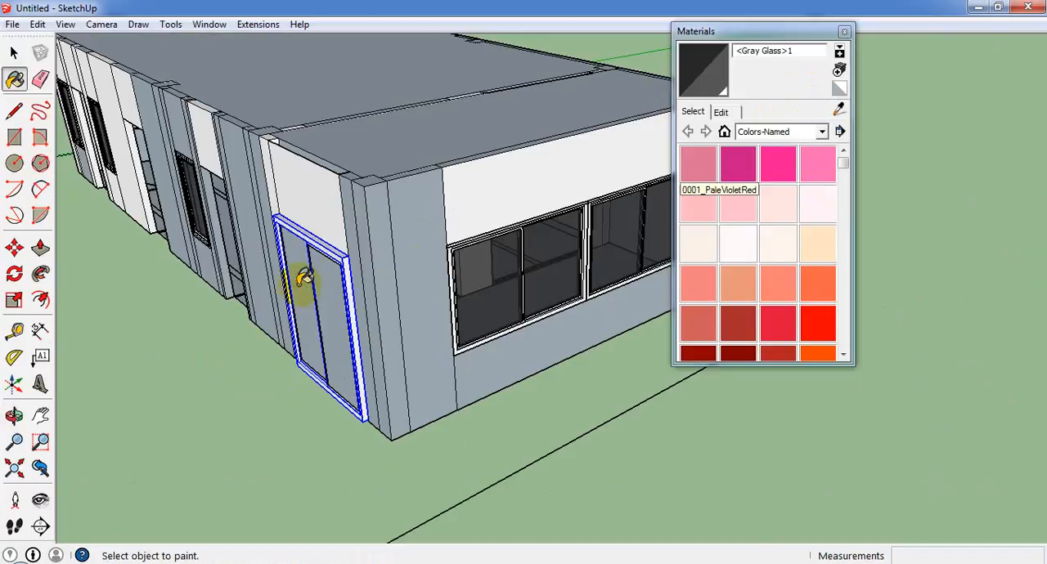
{"action": "left_click", "coordinate": [301, 285]}
{"action": "left_click", "coordinate": [335, 304]}
{"action": "middle_click_drag", "start_coordinate": [336, 302], "coordinate": [522, 235]}
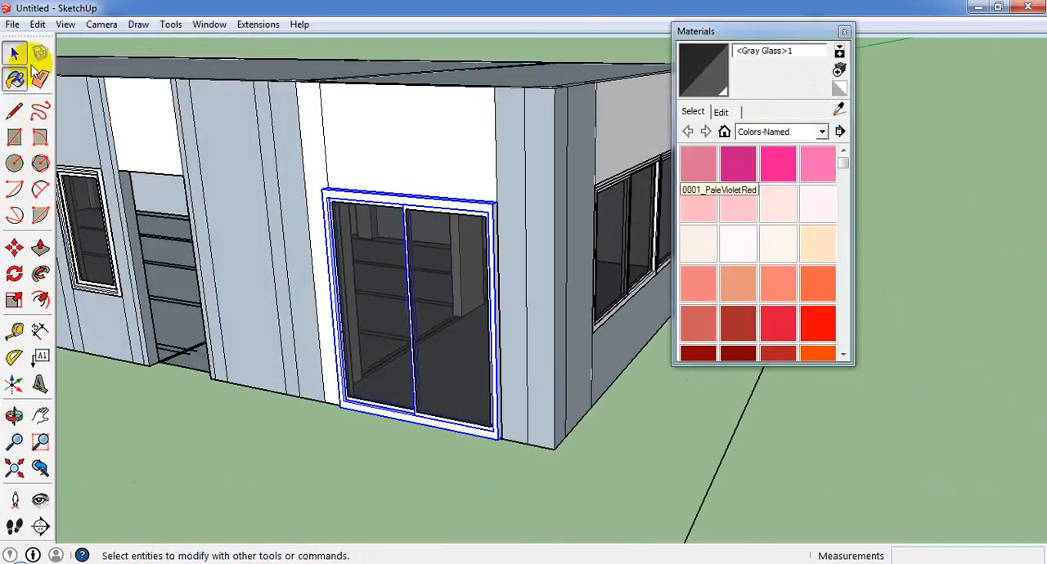
Add the two glass panes to the selected slider frame and make them one group.
{"action": "left_click", "coordinate": [14, 53]}
{"action": "scroll", "coordinate": [383, 246], "scroll_direction": "up", "scroll_amount": 2}
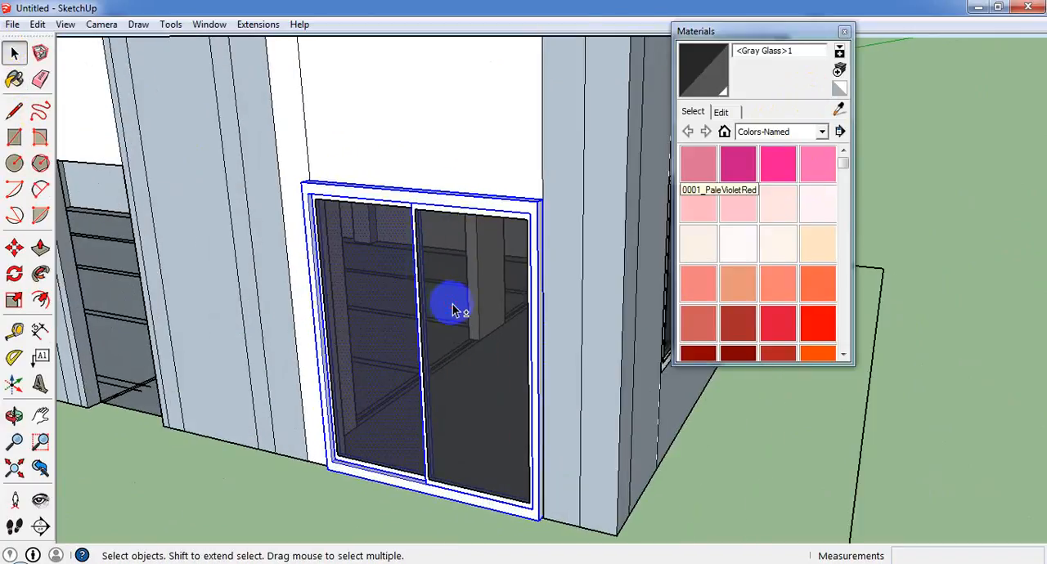
{"action": "left_click", "coordinate": [471, 214]}
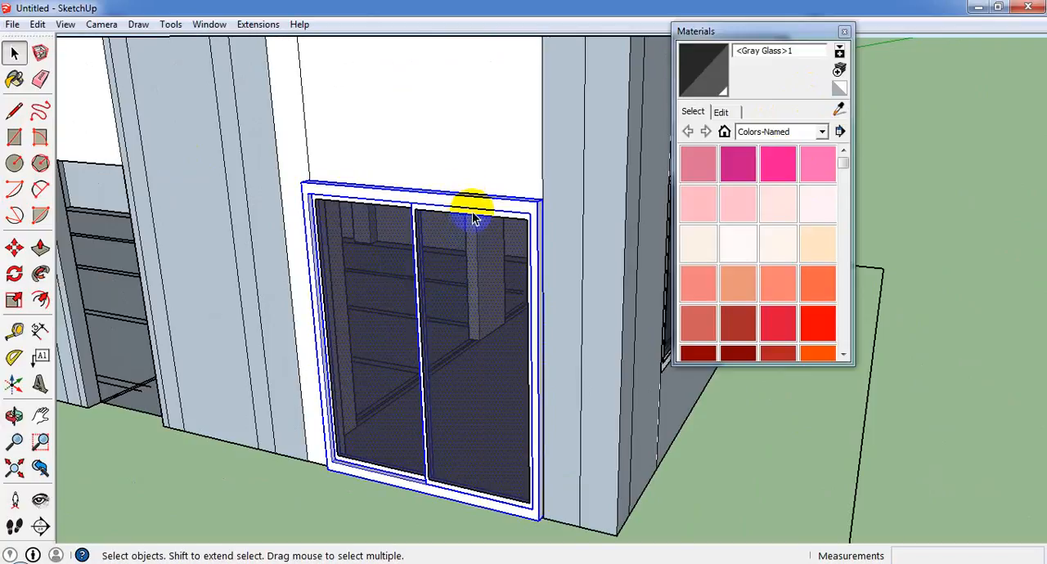
{"action": "right_click", "coordinate": [472, 211]}
{"action": "left_click", "coordinate": [525, 351]}
Flip the glazed window group through its thickness into the wall with a scale factor of -1.
{"action": "scroll", "coordinate": [456, 355], "scroll_direction": "down", "scroll_amount": 3}
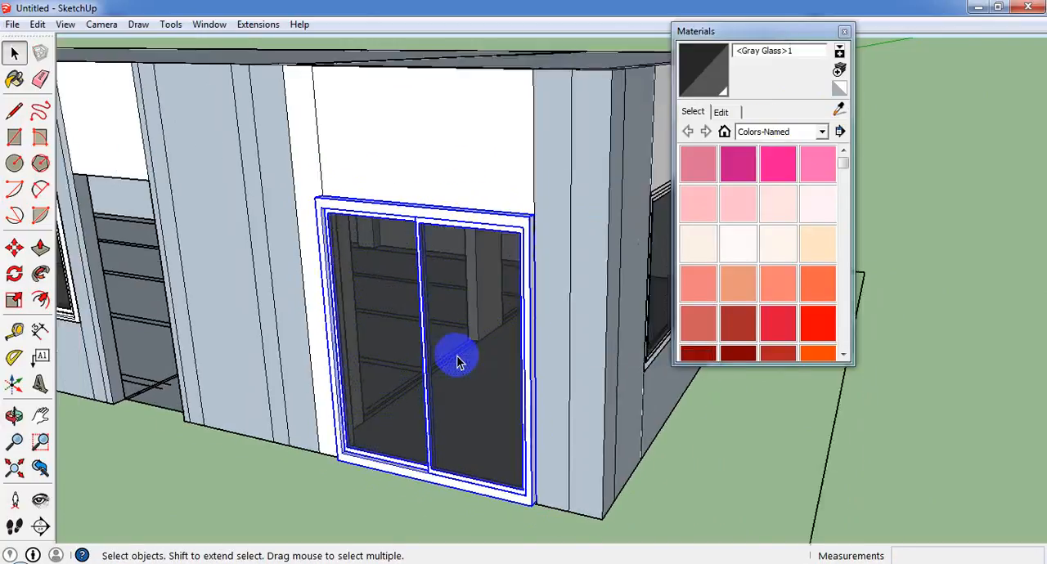
{"action": "left_click", "coordinate": [14, 300]}
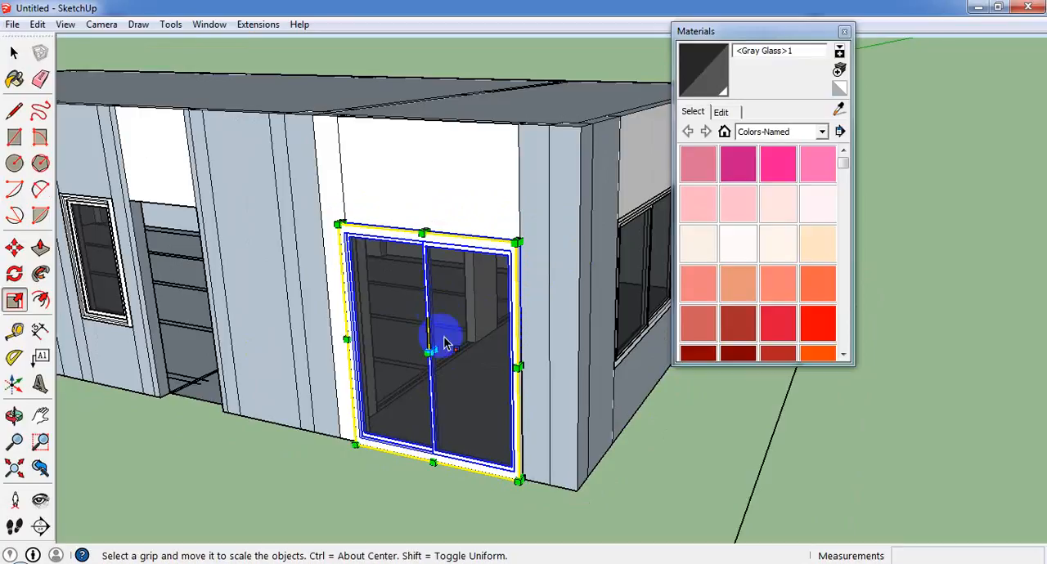
{"action": "left_click_drag", "start_coordinate": [430, 354], "coordinate": [439, 350]}
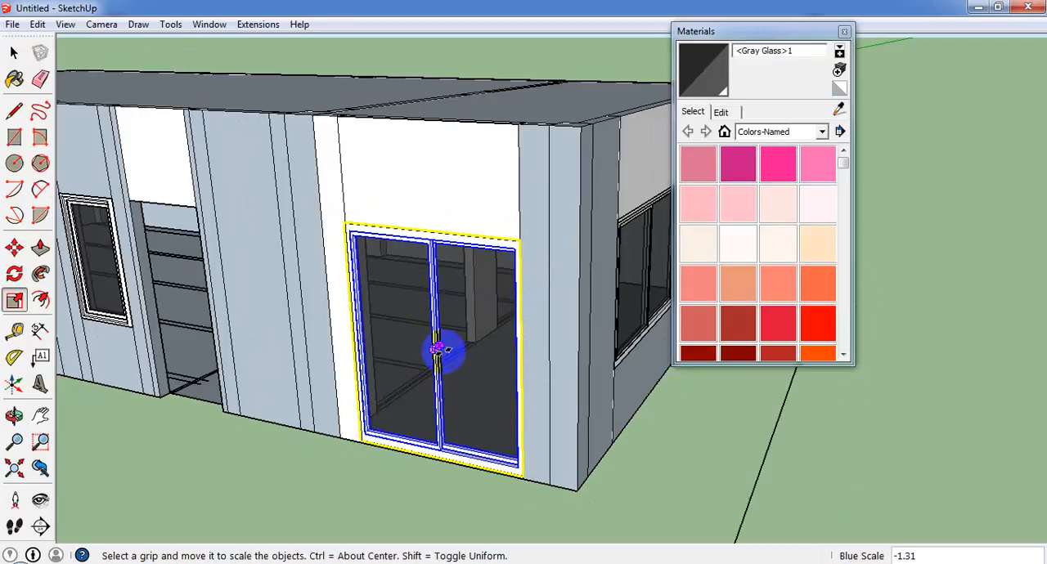
{"action": "key", "text": "Return"}
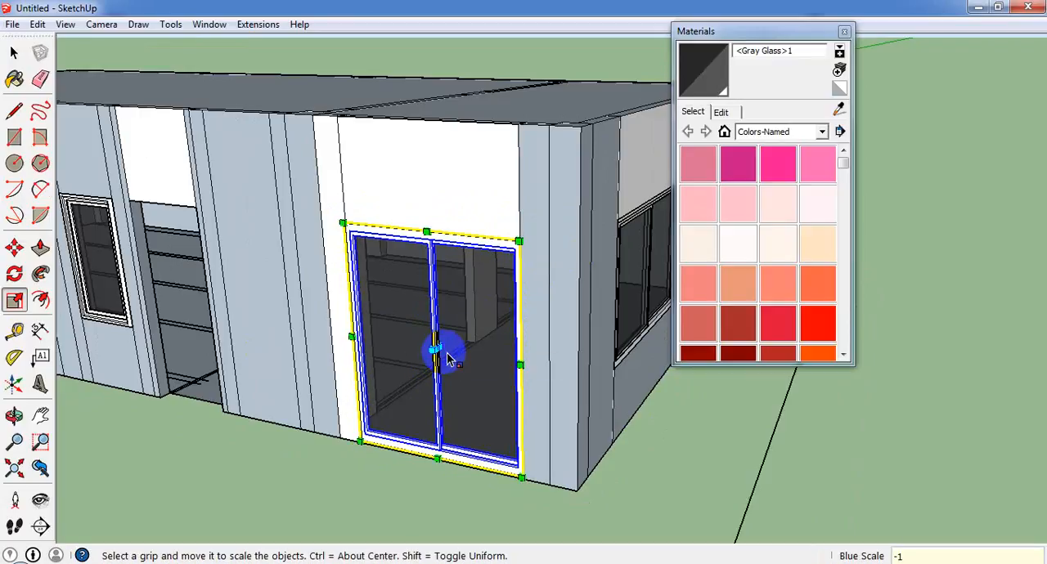
{"action": "middle_click_drag", "start_coordinate": [503, 502], "coordinate": [595, 556]}
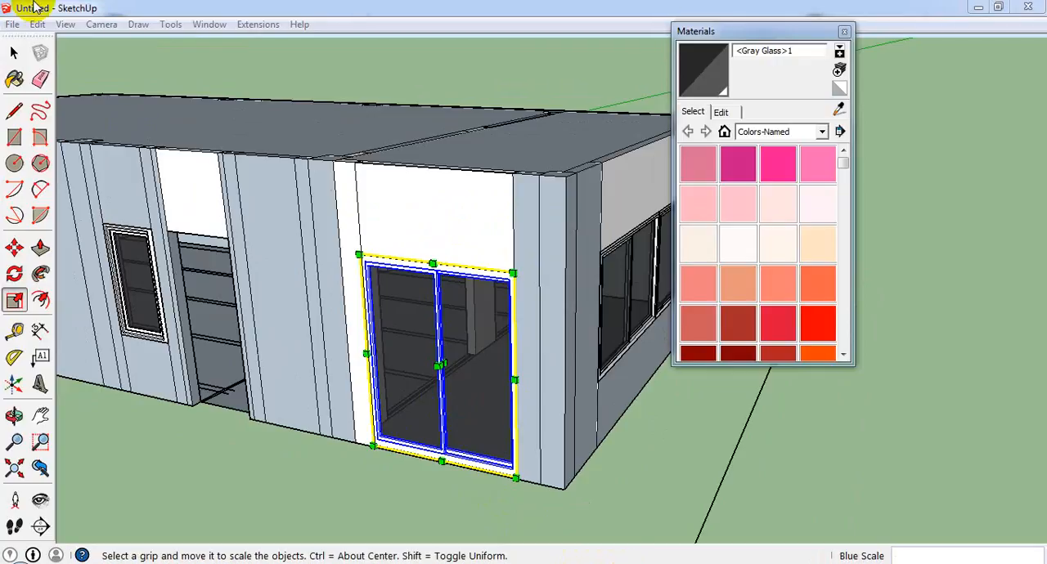
Finish scaling the slider window and start importing a SketchUp component file.
{"action": "left_click", "coordinate": [14, 52]}
{"action": "middle_click_drag", "start_coordinate": [426, 172], "coordinate": [539, 301]}
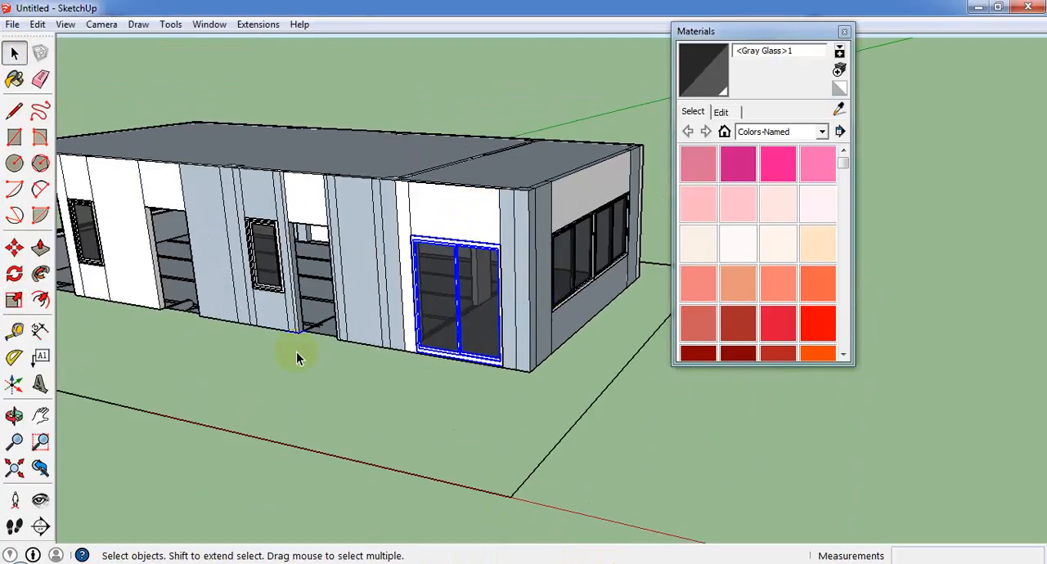
{"action": "scroll", "coordinate": [290, 355], "scroll_direction": "up", "scroll_amount": 3}
{"action": "middle_click_drag", "start_coordinate": [289, 355], "coordinate": [53, 127]}
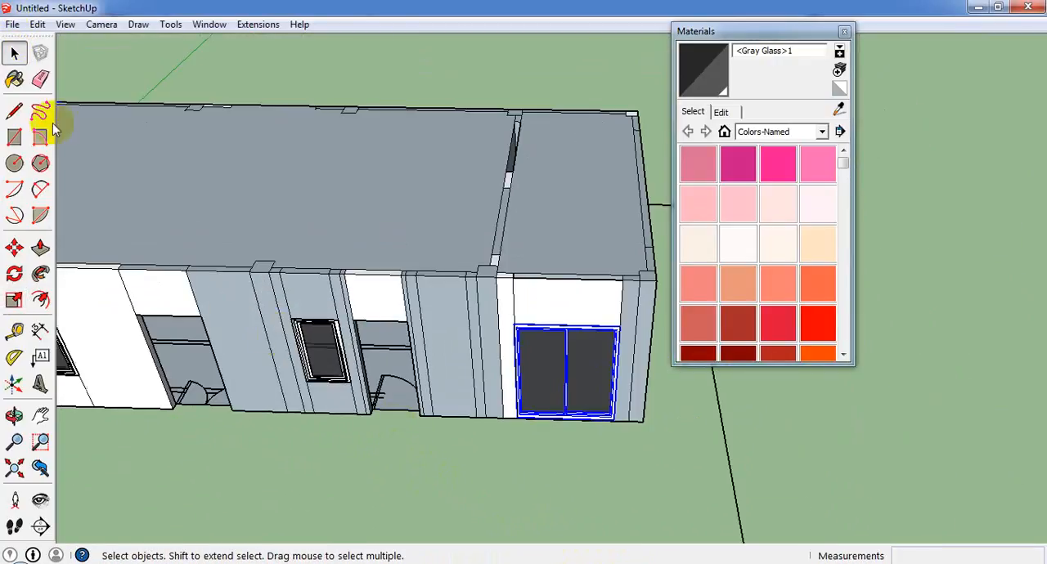
{"action": "left_click", "coordinate": [14, 24]}
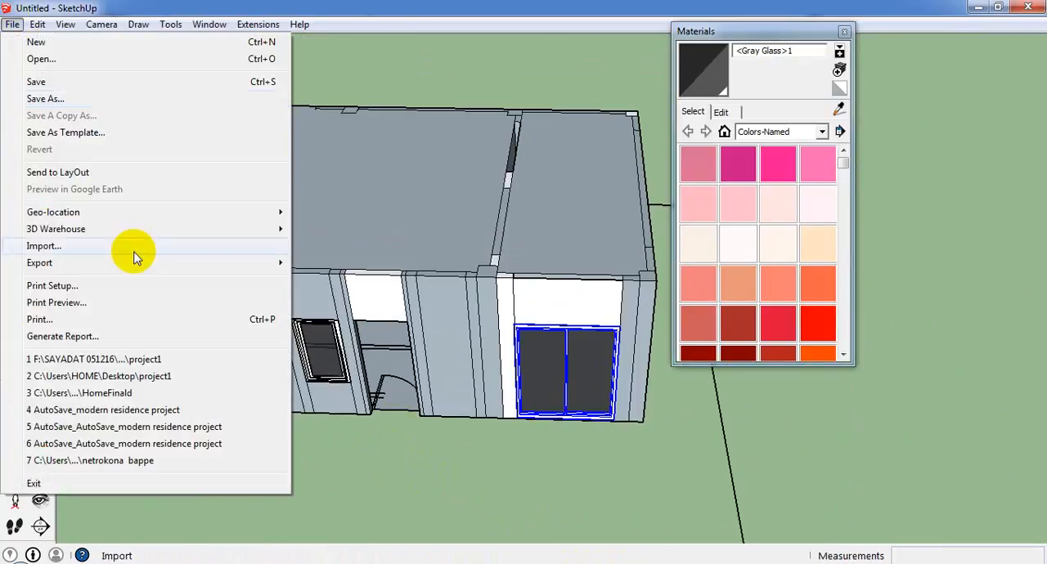
{"action": "left_click", "coordinate": [49, 246]}
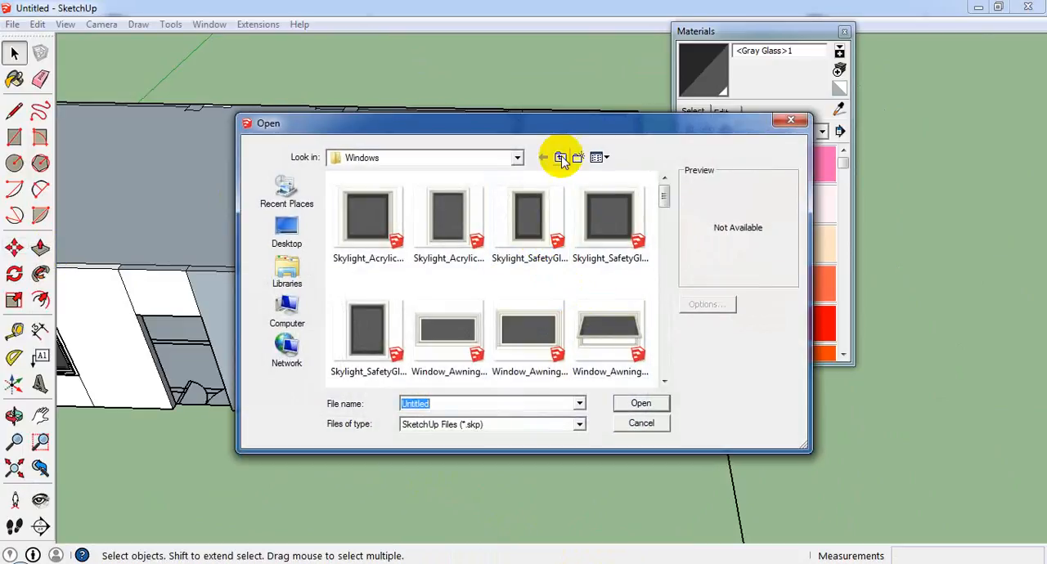
Go up to the Components folder and open its Doors folder for the import.
{"action": "left_click", "coordinate": [561, 158]}
{"action": "scroll", "coordinate": [449, 245], "scroll_direction": "down", "scroll_amount": 5}
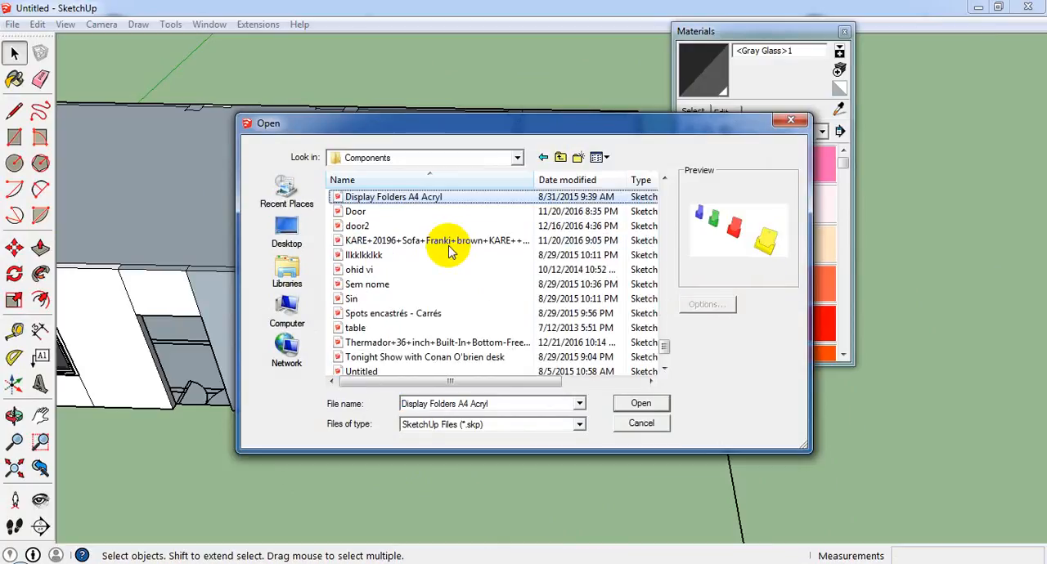
{"action": "left_click", "coordinate": [400, 213]}
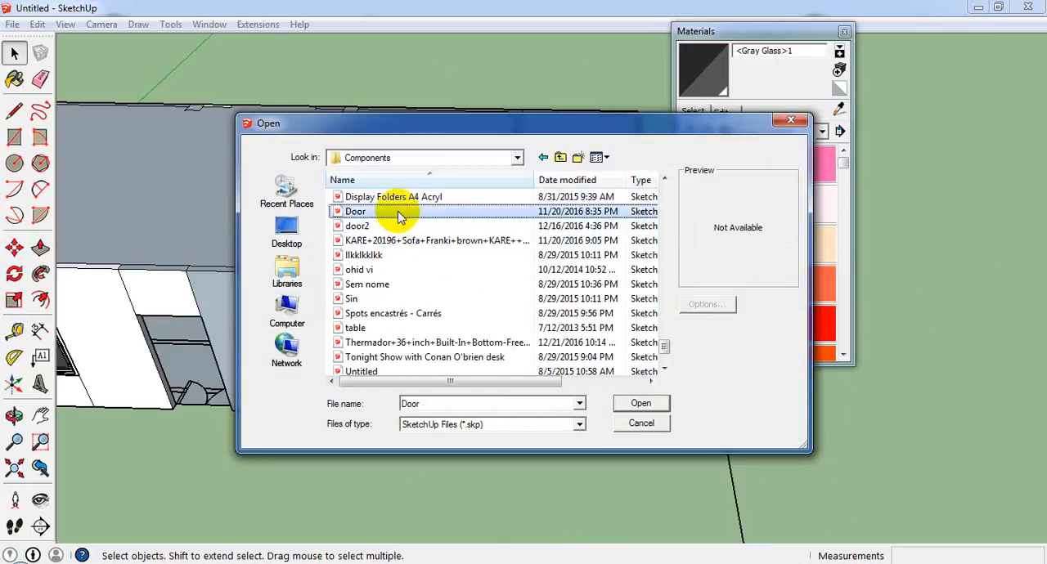
{"action": "scroll", "coordinate": [427, 244], "scroll_direction": "up", "scroll_amount": 10}
{"action": "left_click", "coordinate": [402, 243]}
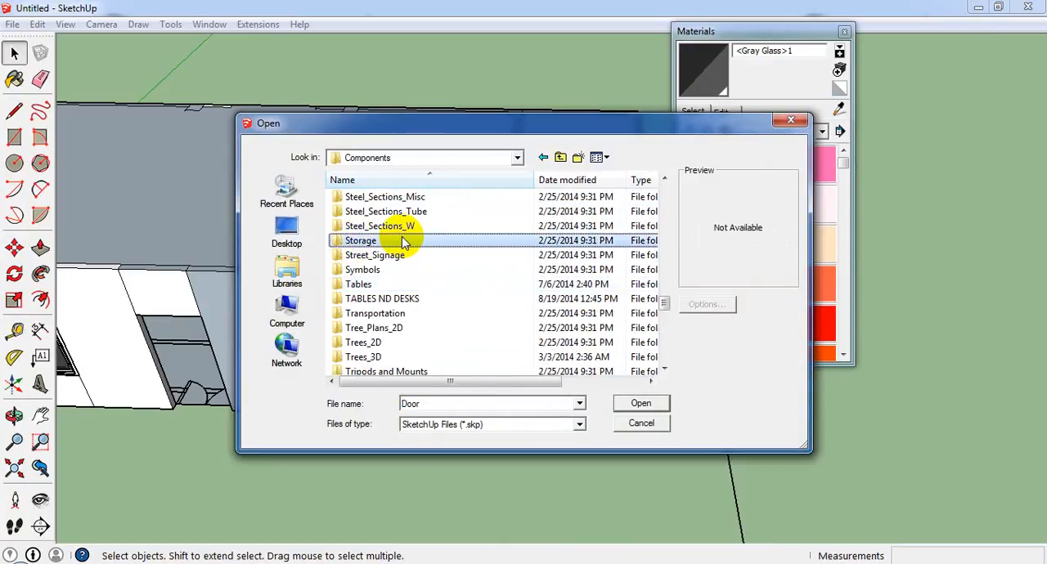
{"action": "scroll", "coordinate": [413, 245], "scroll_direction": "up", "scroll_amount": 7}
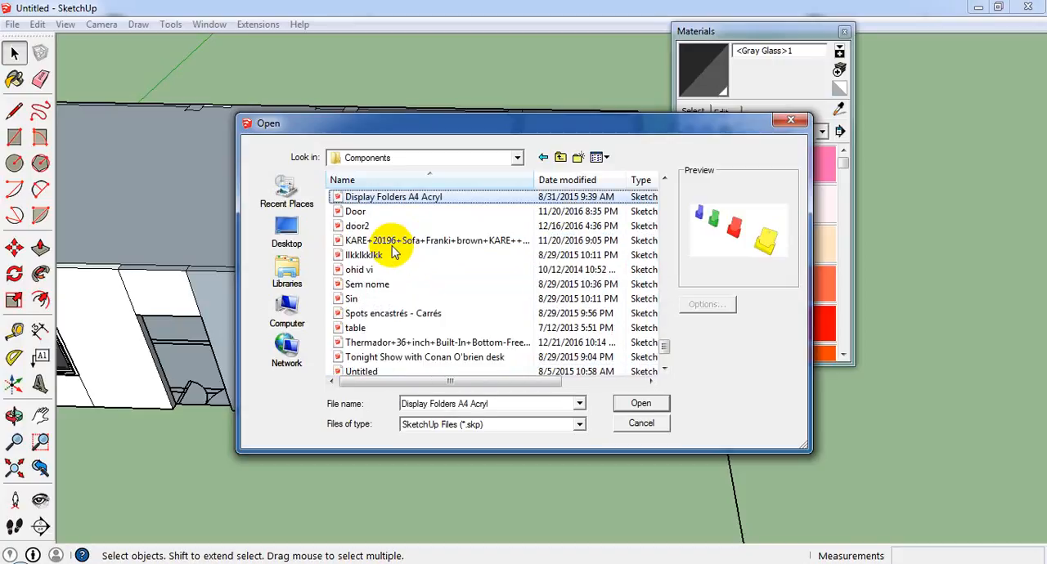
{"action": "key", "text": "d"}
{"action": "key", "text": "d"}
{"action": "key", "text": "d"}
{"action": "key", "text": "d"}
{"action": "key", "text": "d"}
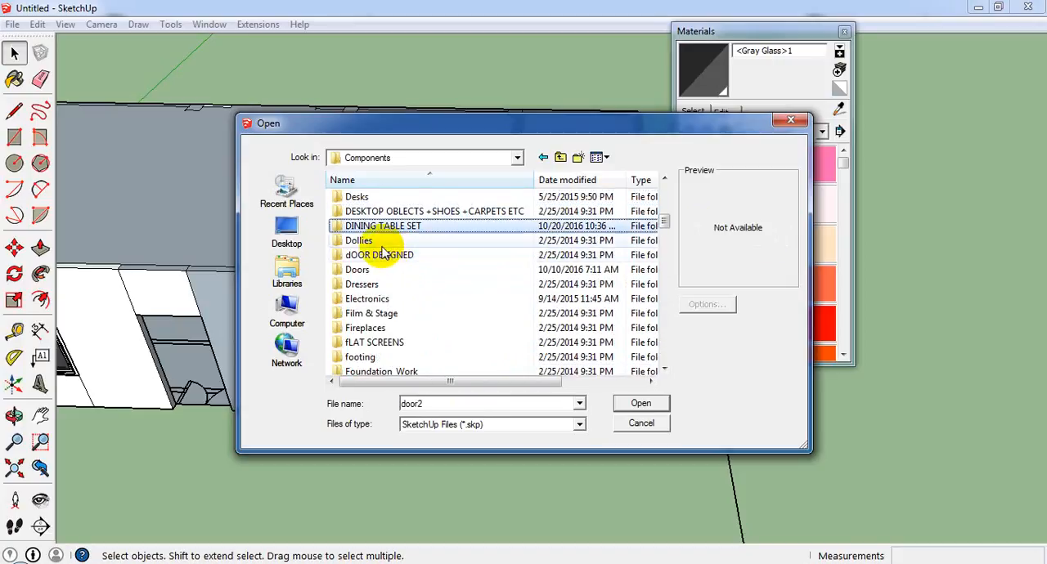
{"action": "double_click", "coordinate": [386, 270]}
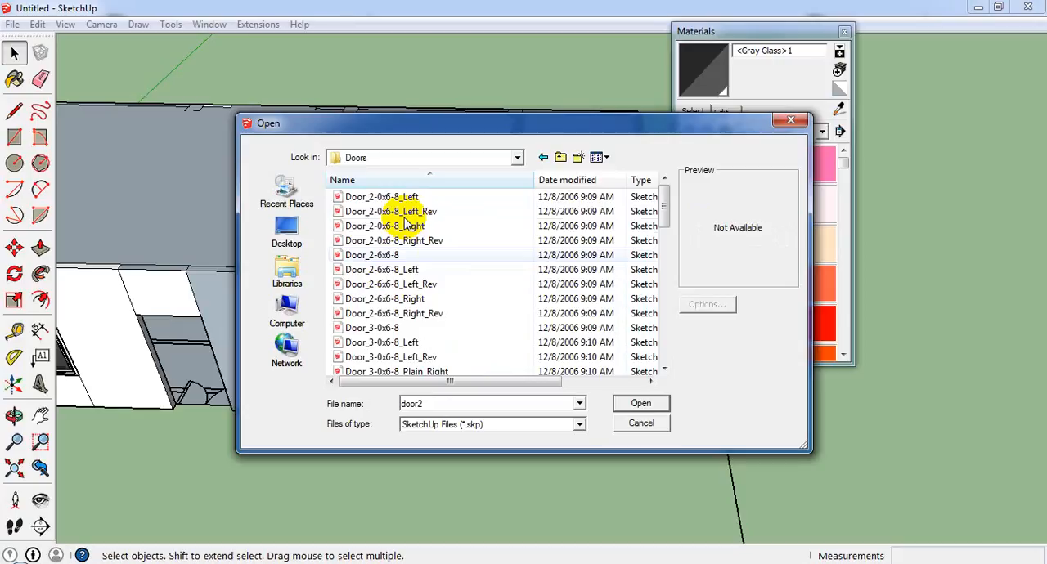
Preview several single-leaf door components and show the Doors folder as large icons.
{"action": "left_click", "coordinate": [384, 199]}
{"action": "left_click", "coordinate": [413, 212]}
{"action": "left_click", "coordinate": [417, 240]}
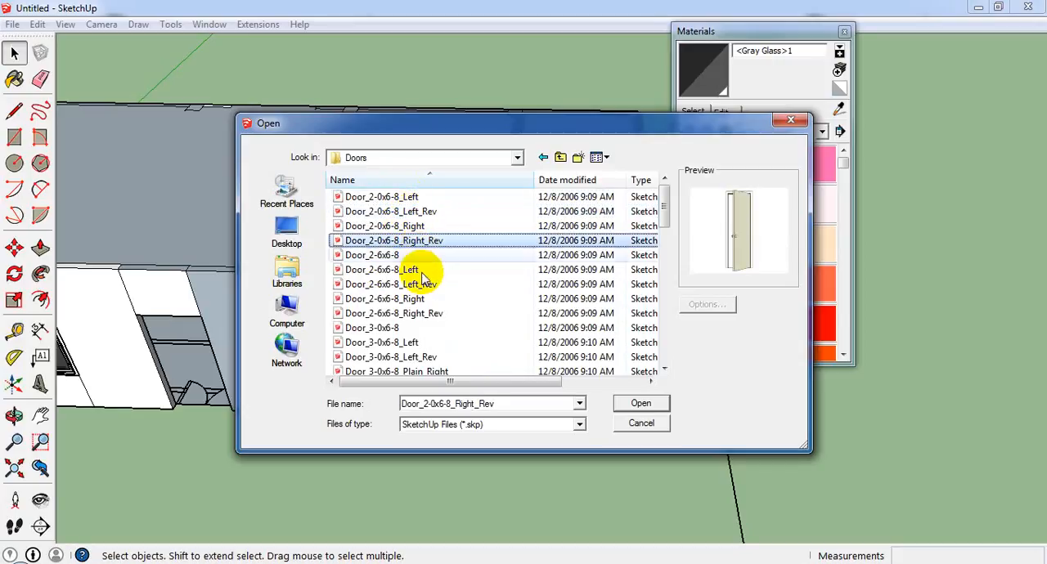
{"action": "left_click", "coordinate": [433, 270]}
{"action": "left_click", "coordinate": [427, 299]}
{"action": "left_click", "coordinate": [605, 159]}
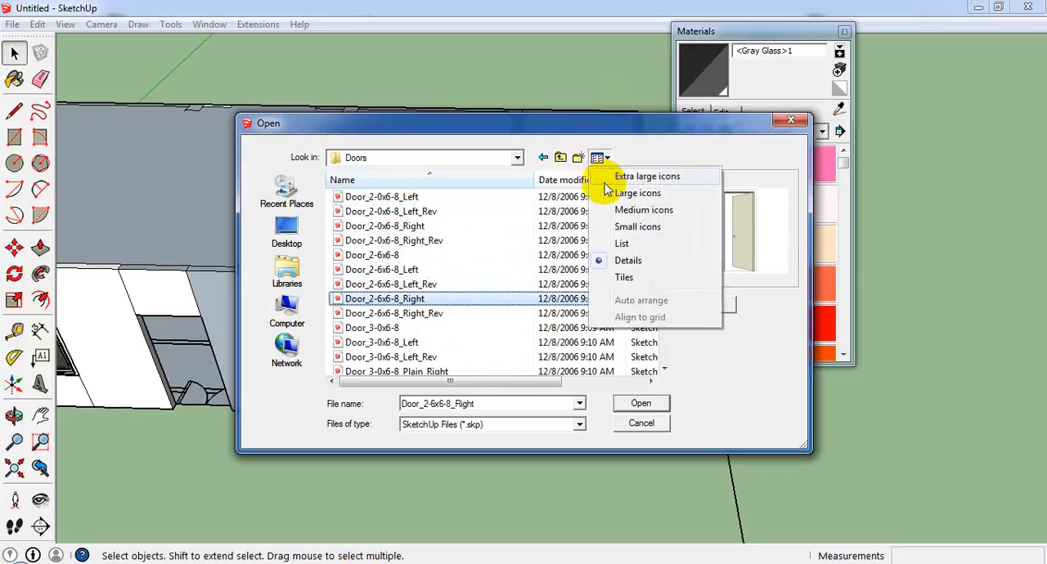
{"action": "left_click", "coordinate": [620, 197]}
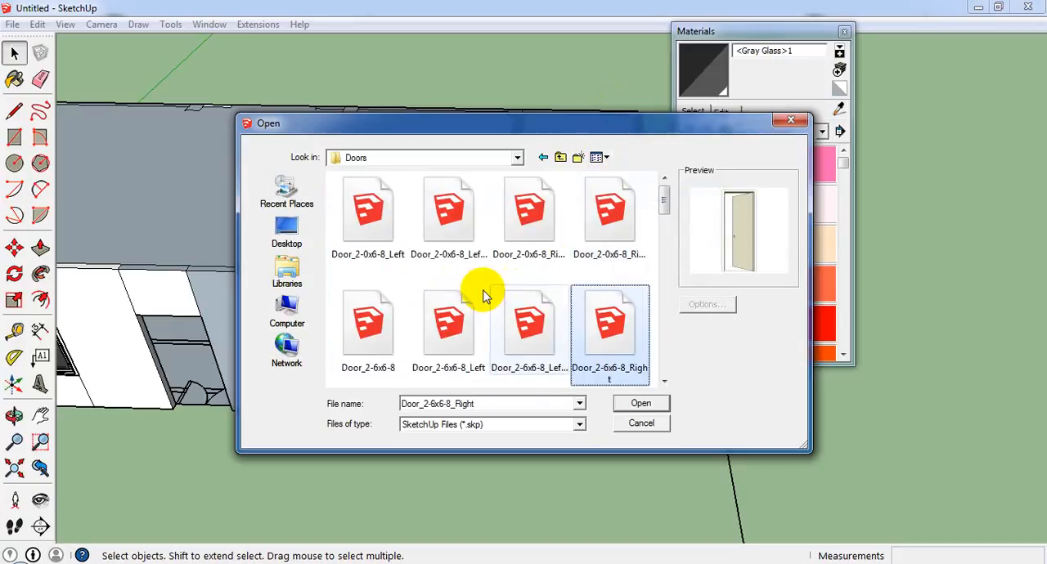
Look through the door thumbnails for a framed glass door that suits the doorway.
{"action": "left_click", "coordinate": [526, 342]}
{"action": "scroll", "coordinate": [527, 342], "scroll_direction": "down", "scroll_amount": 3}
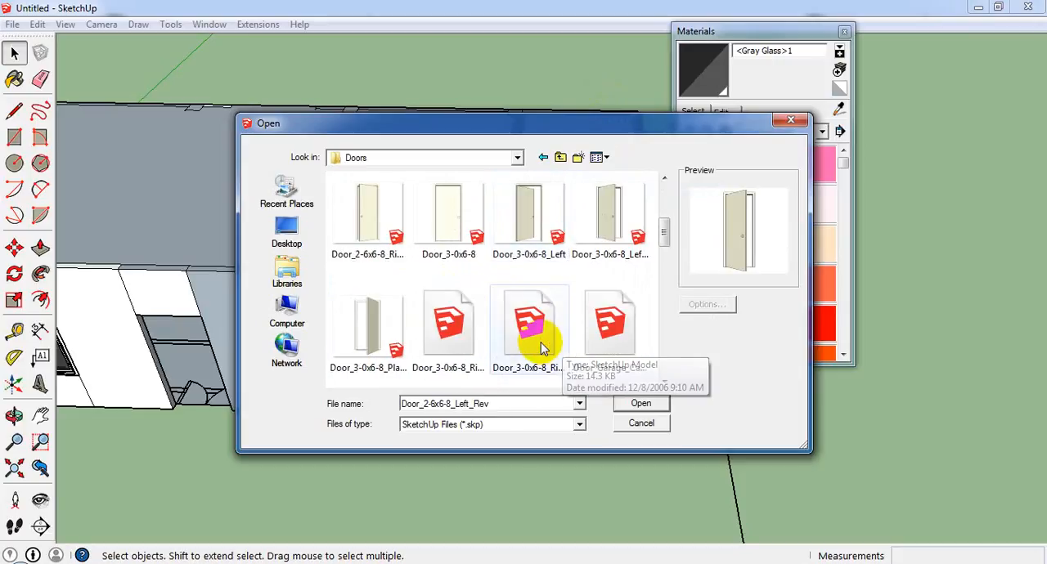
{"action": "scroll", "coordinate": [532, 344], "scroll_direction": "down", "scroll_amount": 3}
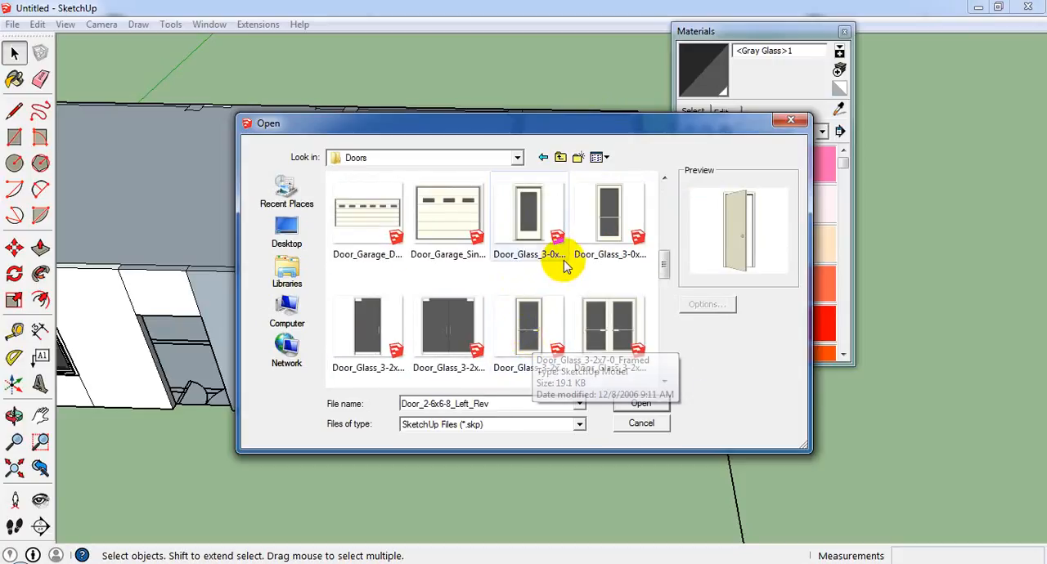
{"action": "scroll", "coordinate": [359, 339], "scroll_direction": "down", "scroll_amount": 3}
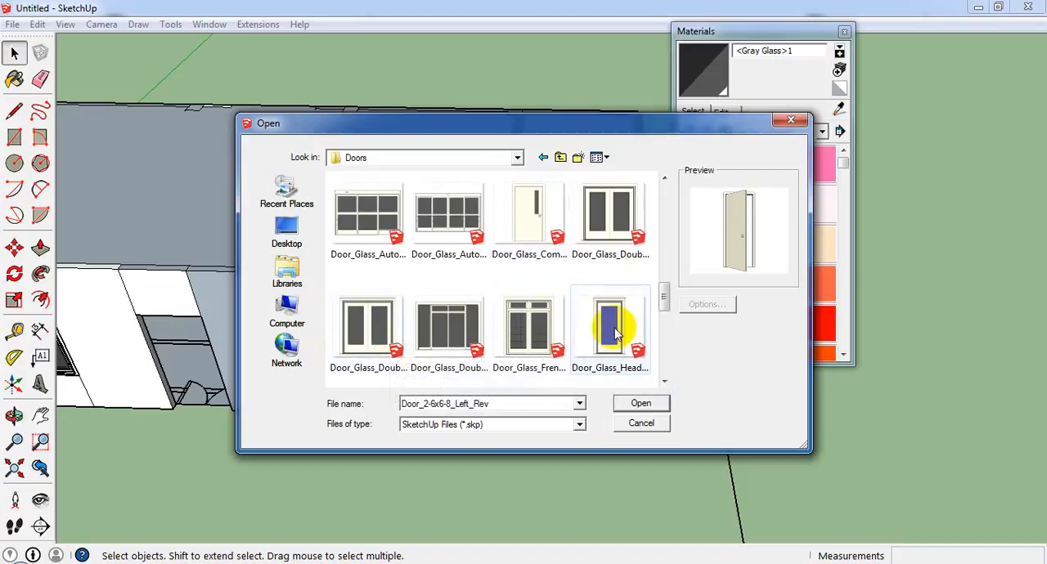
{"action": "scroll", "coordinate": [564, 327], "scroll_direction": "down", "scroll_amount": 5}
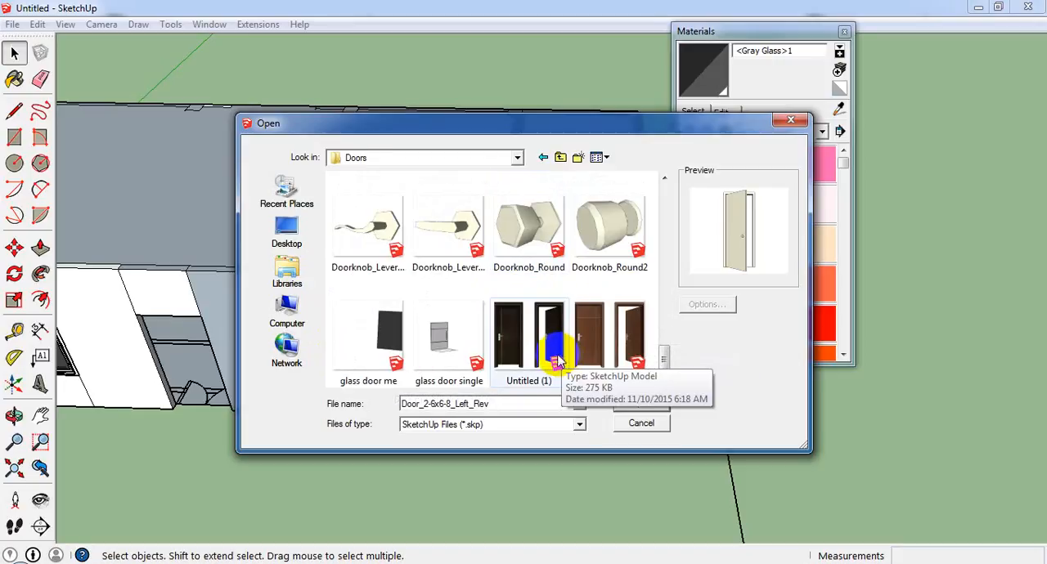
{"action": "scroll", "coordinate": [487, 343], "scroll_direction": "up", "scroll_amount": 5}
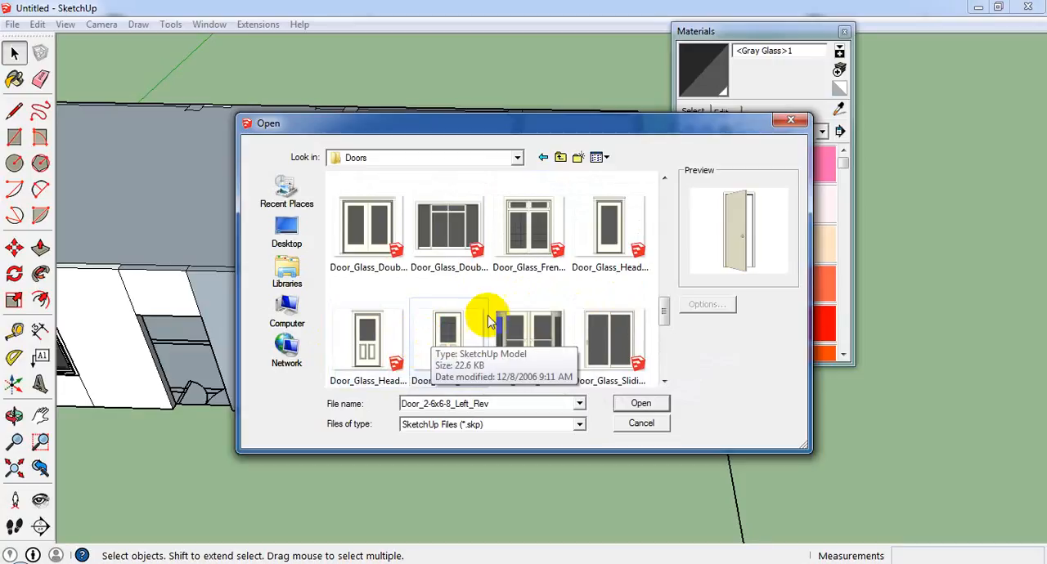
{"action": "scroll", "coordinate": [474, 352], "scroll_direction": "up", "scroll_amount": 2}
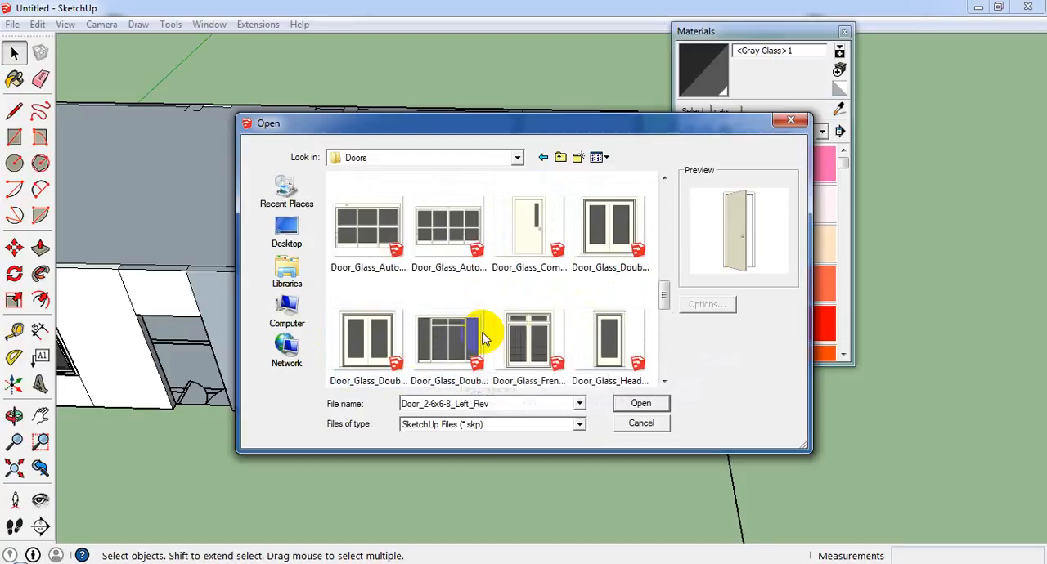
{"action": "scroll", "coordinate": [552, 295], "scroll_direction": "up", "scroll_amount": 2}
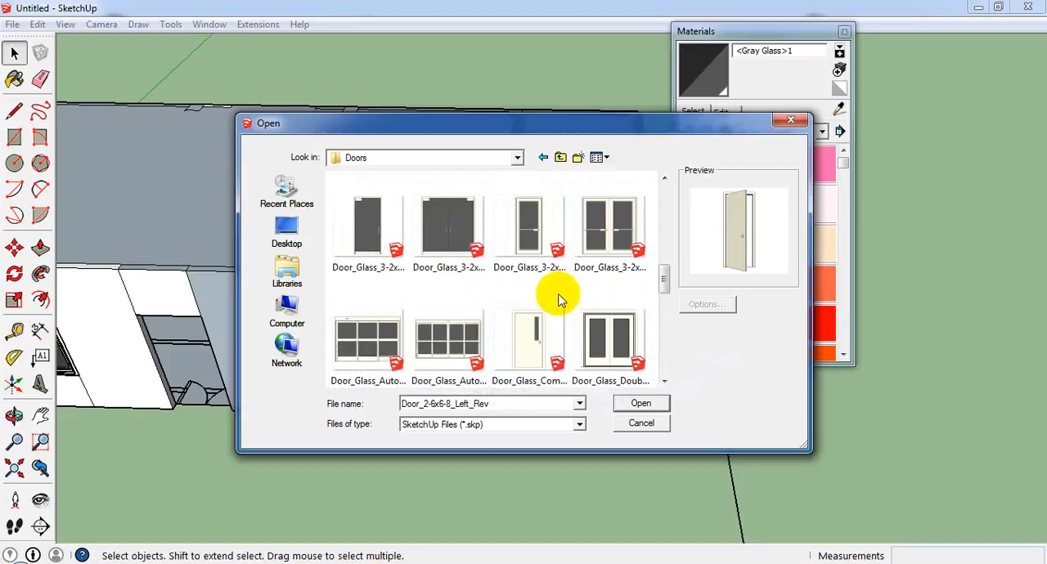
{"action": "scroll", "coordinate": [540, 286], "scroll_direction": "up", "scroll_amount": 4}
{"action": "scroll", "coordinate": [527, 287], "scroll_direction": "down", "scroll_amount": 4}
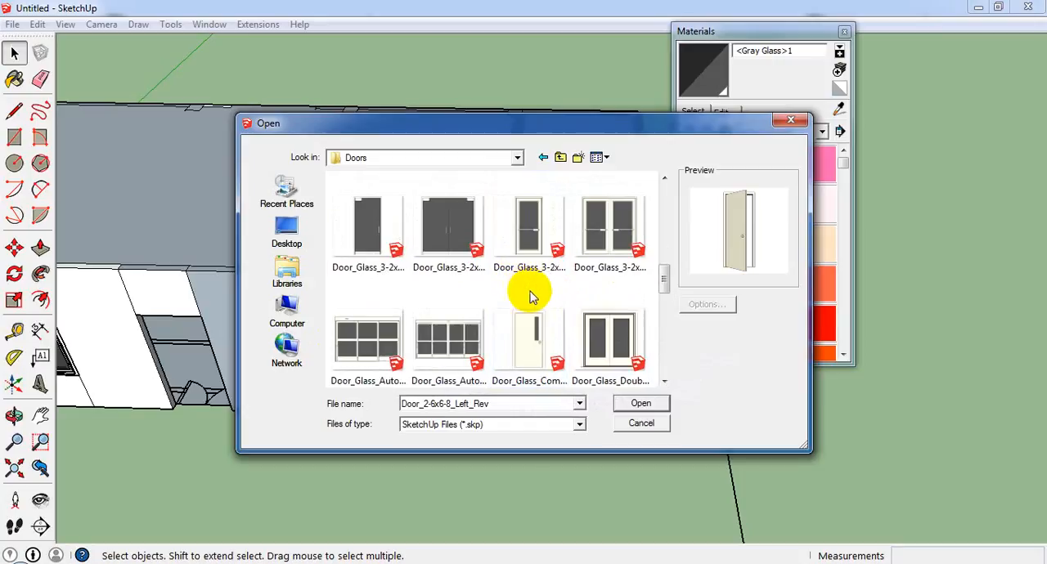
Import Door_Glass_3-2x7-0_Framed and place it at the upper corner of the empty doorway in the front wall.
{"action": "left_click", "coordinate": [533, 237]}
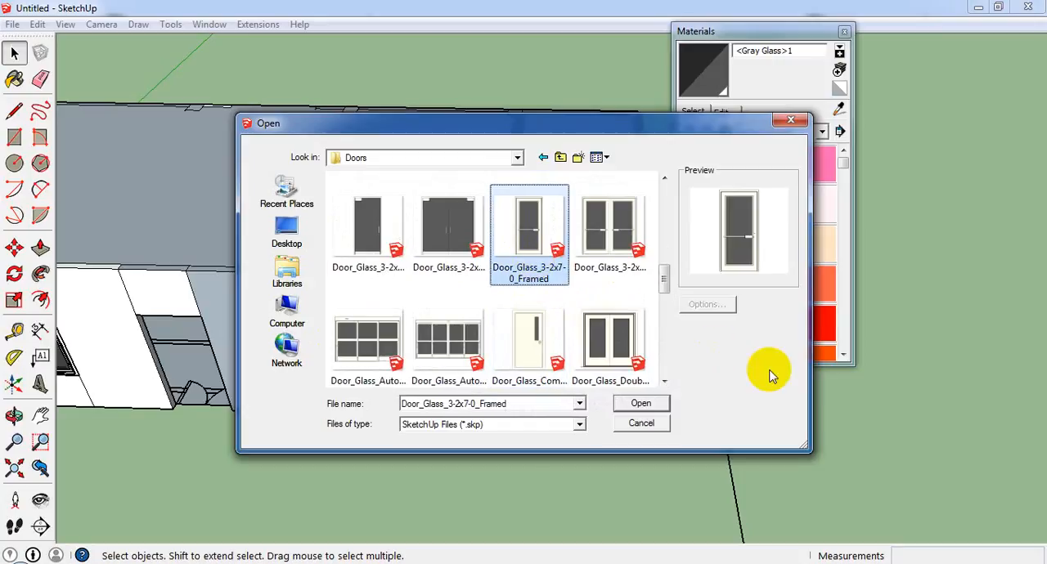
{"action": "left_click", "coordinate": [641, 403]}
{"action": "scroll", "coordinate": [165, 401], "scroll_direction": "up", "scroll_amount": 4}
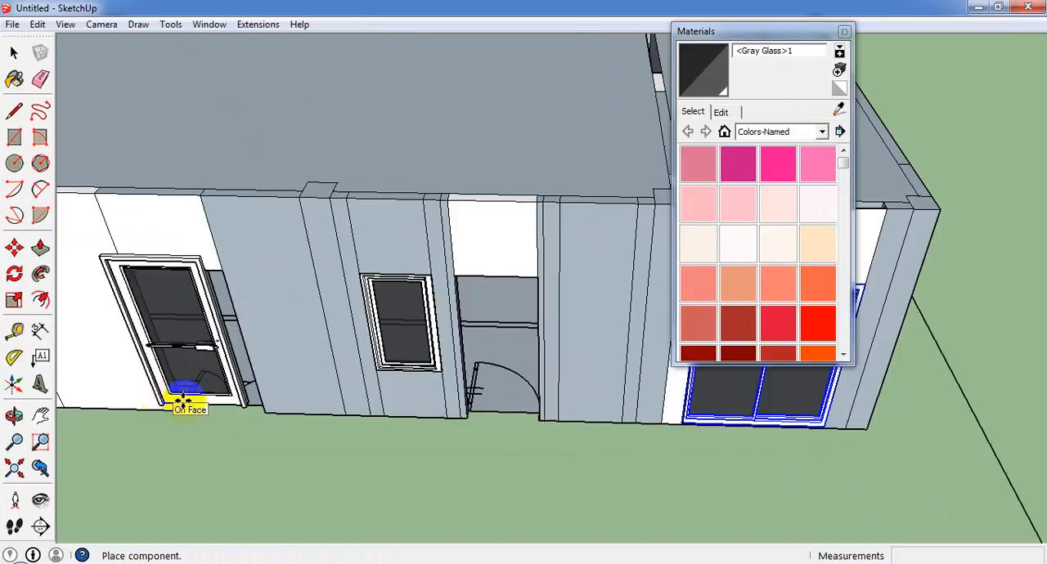
{"action": "middle_click_drag", "start_coordinate": [175, 406], "coordinate": [243, 286]}
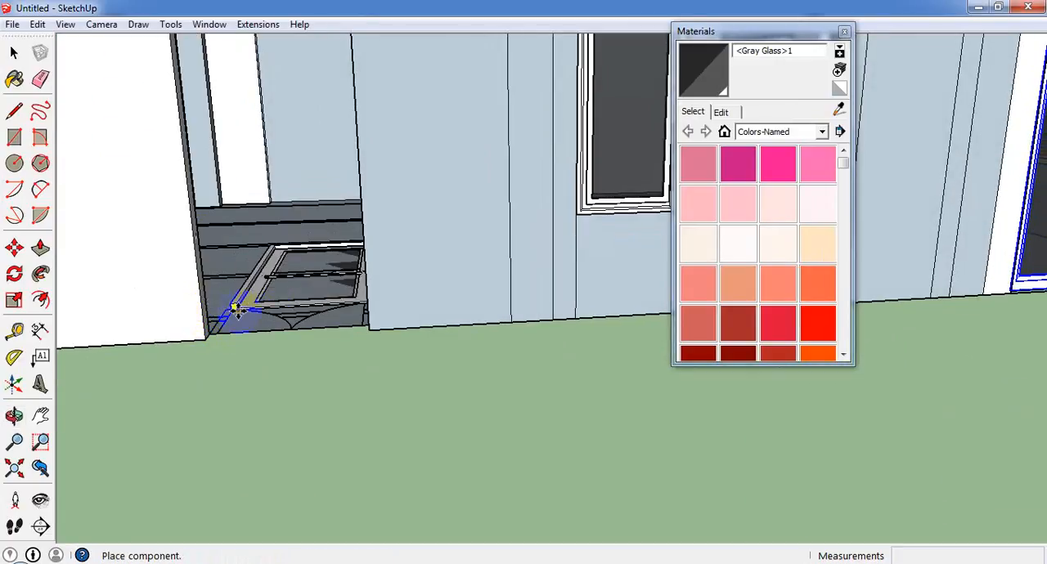
{"action": "scroll", "coordinate": [246, 294], "scroll_direction": "down", "scroll_amount": 5}
{"action": "middle_click_drag", "start_coordinate": [264, 273], "coordinate": [245, 96]}
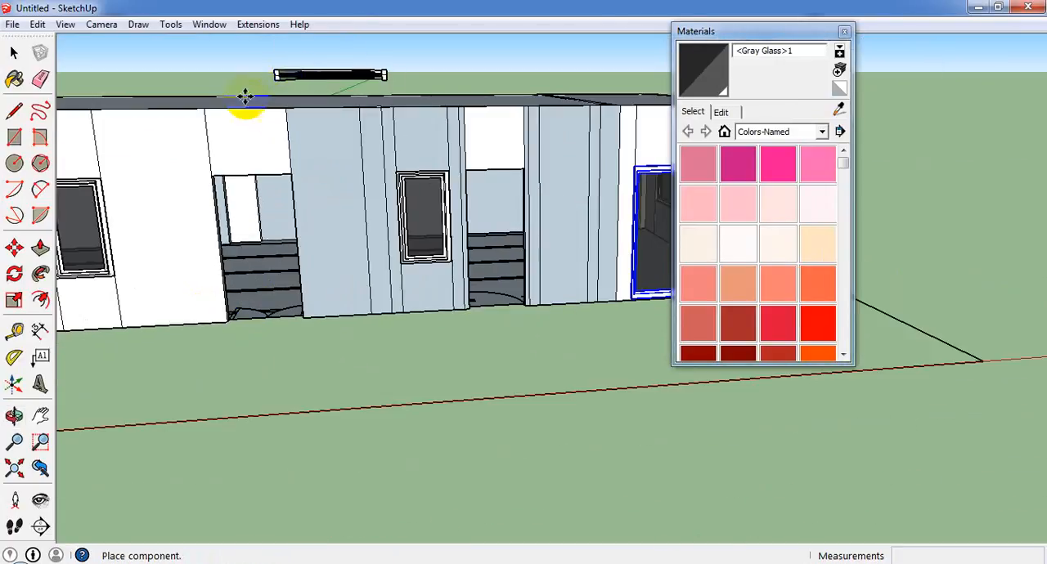
{"action": "left_click", "coordinate": [212, 175]}
Lower the glass door 6' 8" to the base of the doorway and align its bottom corner with the wall corner.
{"action": "scroll", "coordinate": [208, 172], "scroll_direction": "up", "scroll_amount": 3}
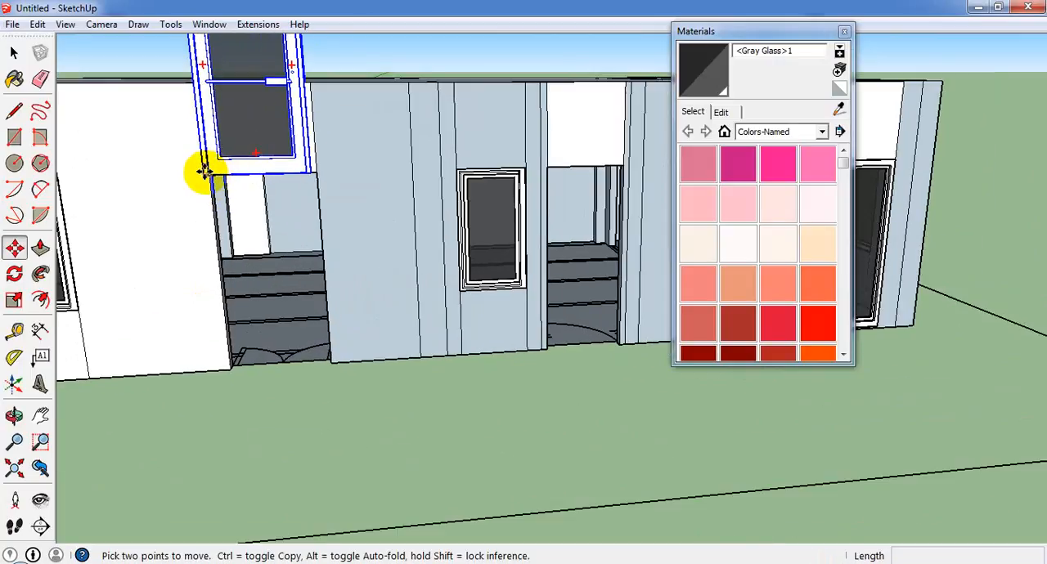
{"action": "left_click", "coordinate": [212, 175]}
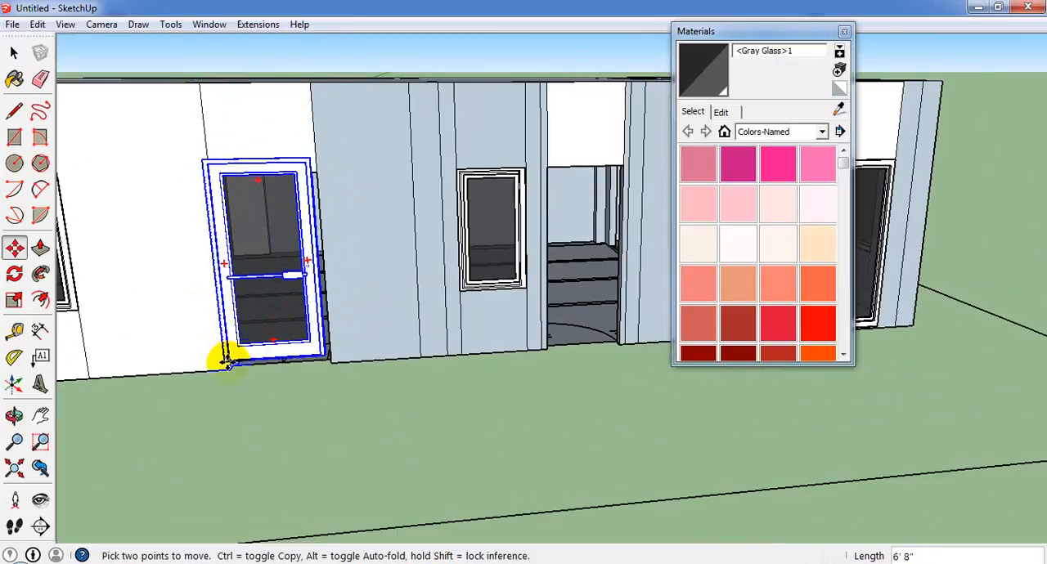
{"action": "scroll", "coordinate": [229, 368], "scroll_direction": "up", "scroll_amount": 5}
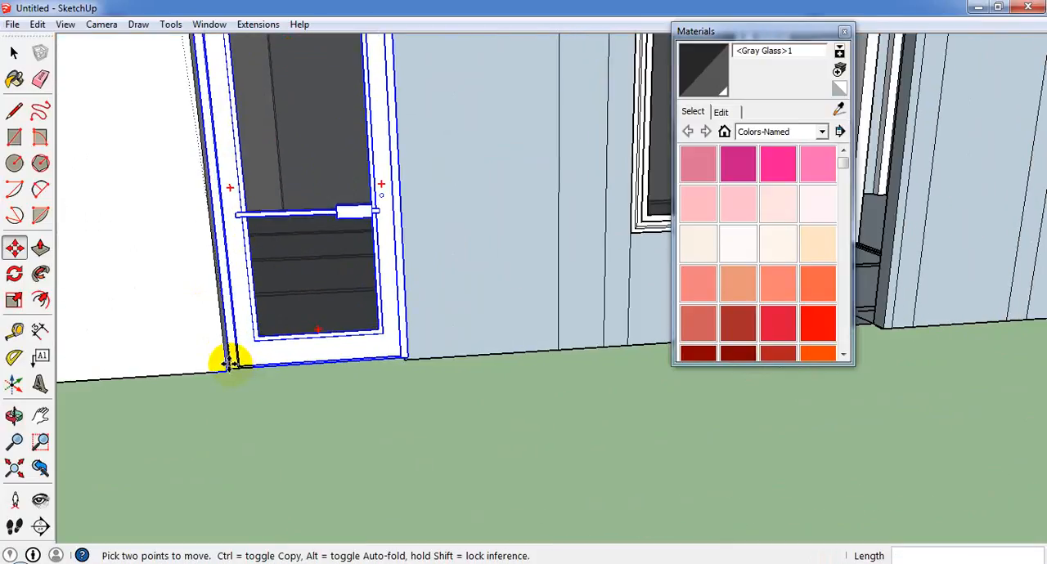
{"action": "left_click", "coordinate": [235, 361]}
{"action": "scroll", "coordinate": [241, 364], "scroll_direction": "up", "scroll_amount": 5}
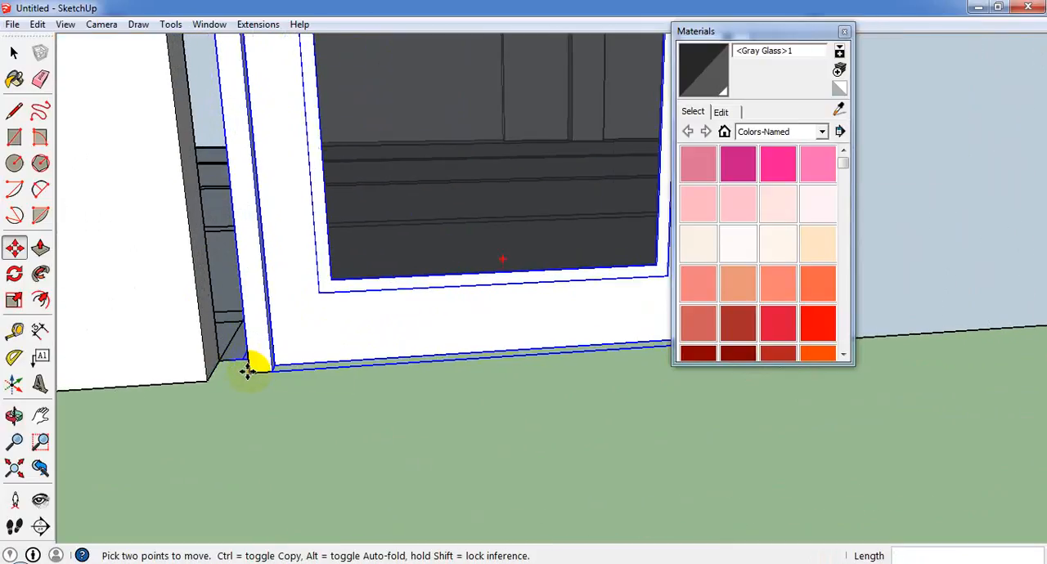
{"action": "left_click", "coordinate": [249, 368]}
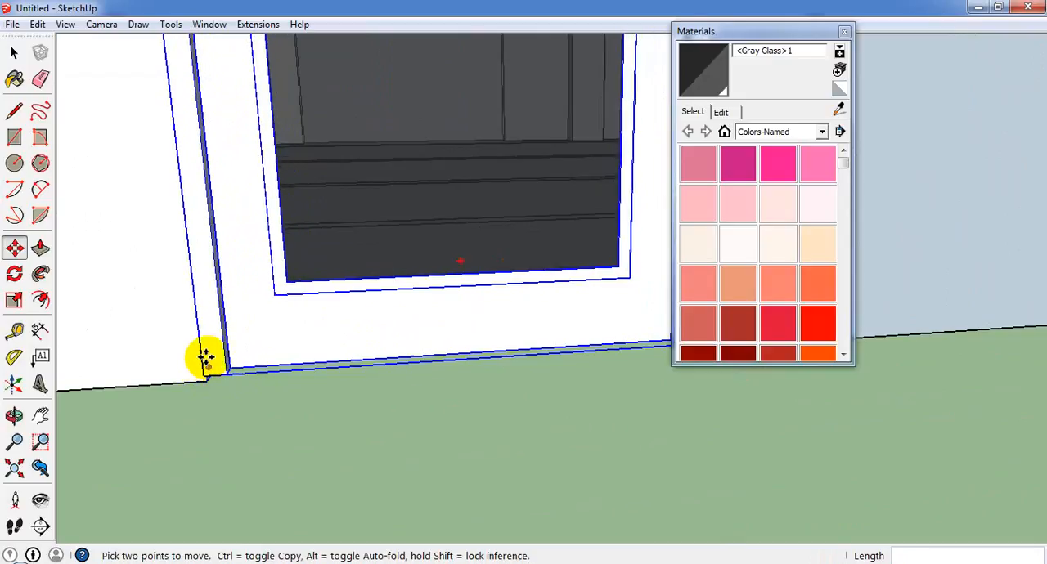
Move the glass door 1" down along the blue axis to meet the wall's bottom edge.
{"action": "middle_click_drag", "start_coordinate": [207, 360], "coordinate": [204, 326]}
{"action": "left_click", "coordinate": [198, 331]}
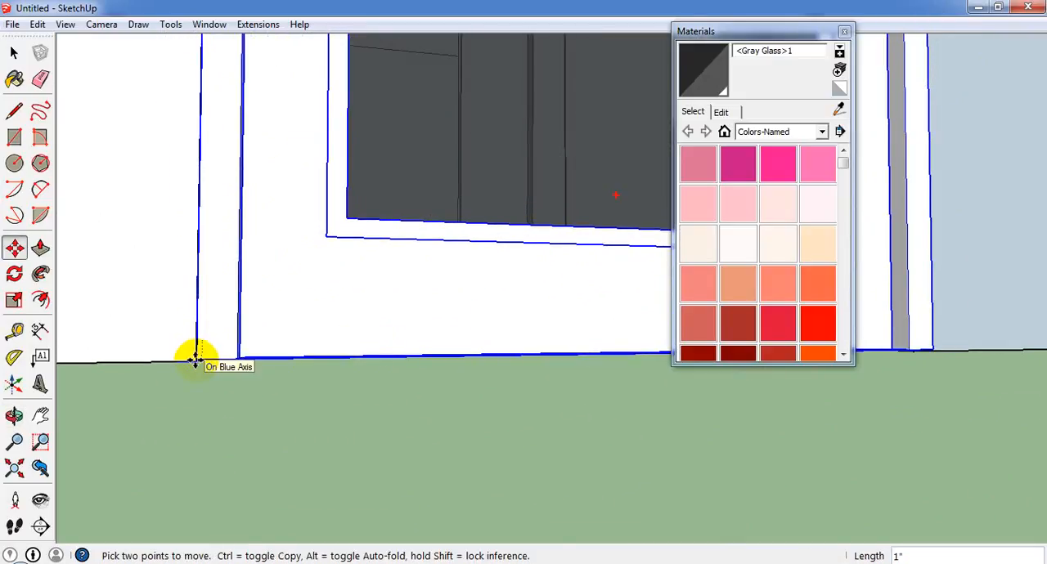
{"action": "left_click", "coordinate": [194, 357]}
{"action": "scroll", "coordinate": [200, 355], "scroll_direction": "up", "scroll_amount": 3}
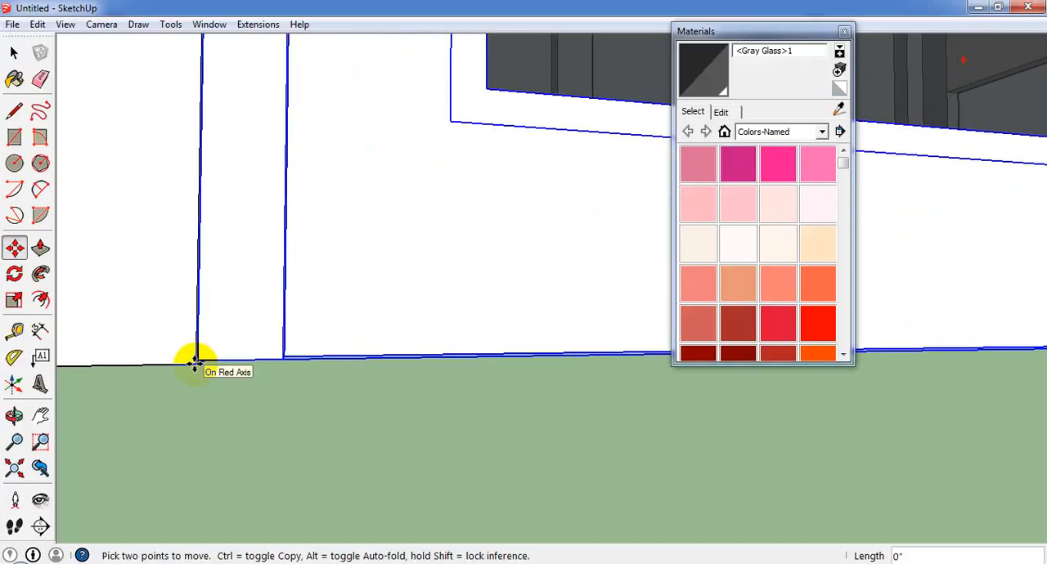
{"action": "scroll", "coordinate": [195, 364], "scroll_direction": "up", "scroll_amount": 2}
{"action": "scroll", "coordinate": [172, 313], "scroll_direction": "down", "scroll_amount": 8}
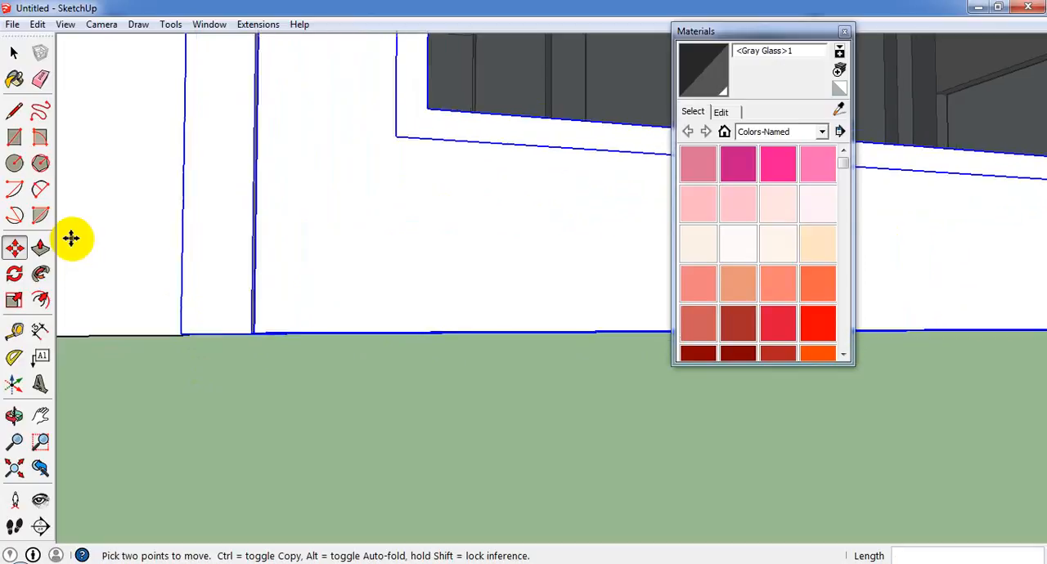
Scale the glass door to about 0.98 in height and about 1.01 in width to fit the doorway.
{"action": "middle_click_drag", "start_coordinate": [254, 174], "coordinate": [228, 367]}
{"action": "scroll", "coordinate": [331, 350], "scroll_direction": "down", "scroll_amount": 6}
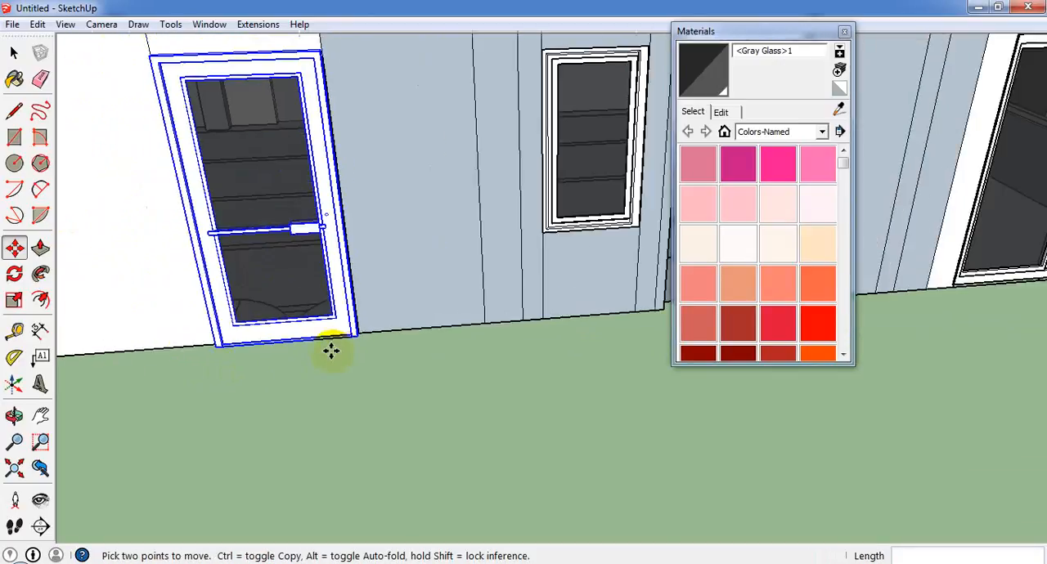
{"action": "scroll", "coordinate": [307, 148], "scroll_direction": "up", "scroll_amount": 3}
{"action": "scroll", "coordinate": [379, 206], "scroll_direction": "up", "scroll_amount": 2}
{"action": "middle_click_drag", "start_coordinate": [379, 206], "coordinate": [211, 145]}
{"action": "left_click", "coordinate": [16, 300]}
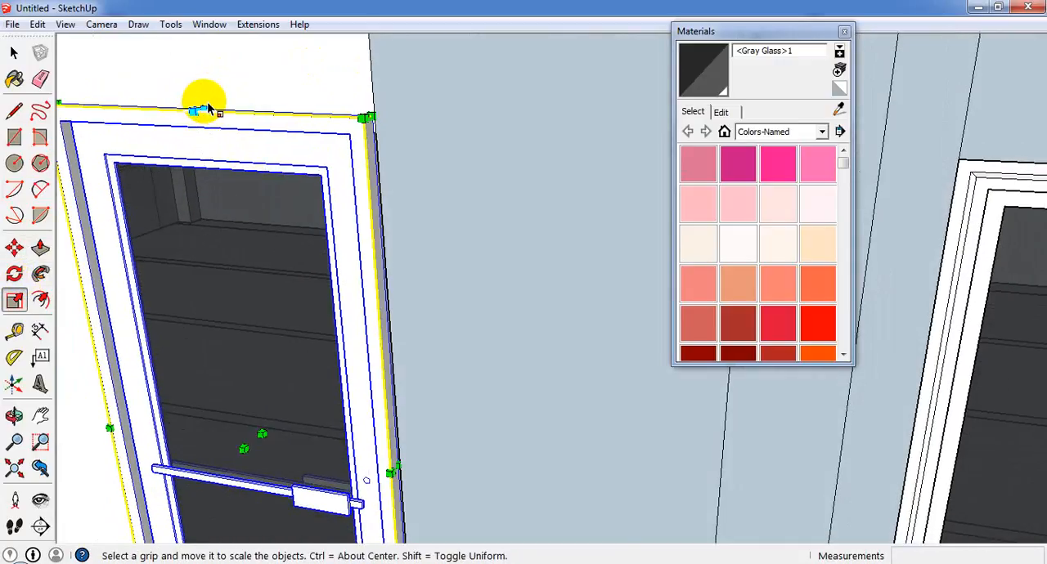
{"action": "left_click_drag", "start_coordinate": [204, 109], "coordinate": [283, 129]}
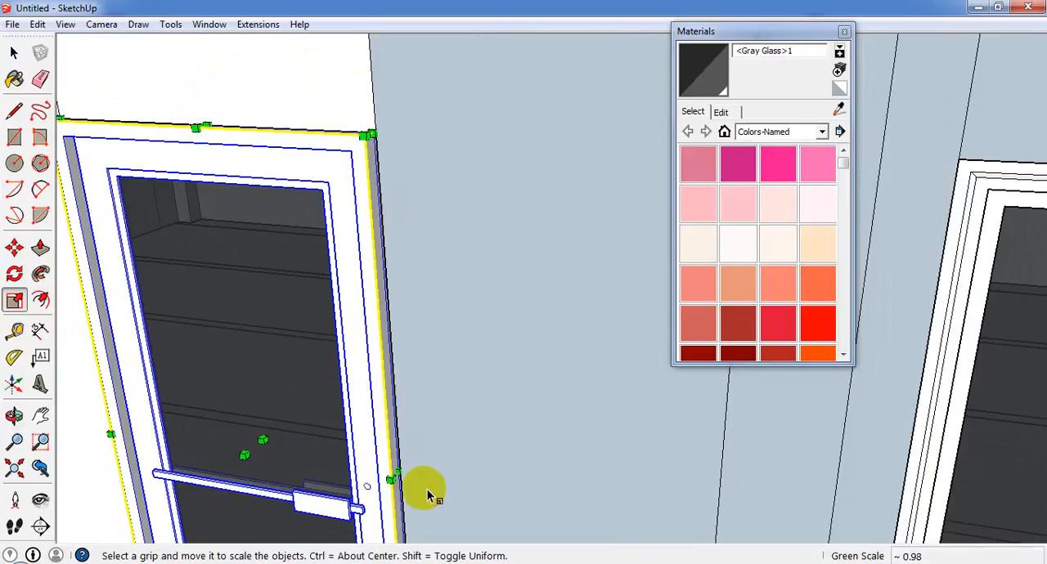
{"action": "scroll", "coordinate": [426, 489], "scroll_direction": "up", "scroll_amount": 1}
{"action": "left_click_drag", "start_coordinate": [403, 482], "coordinate": [405, 465]}
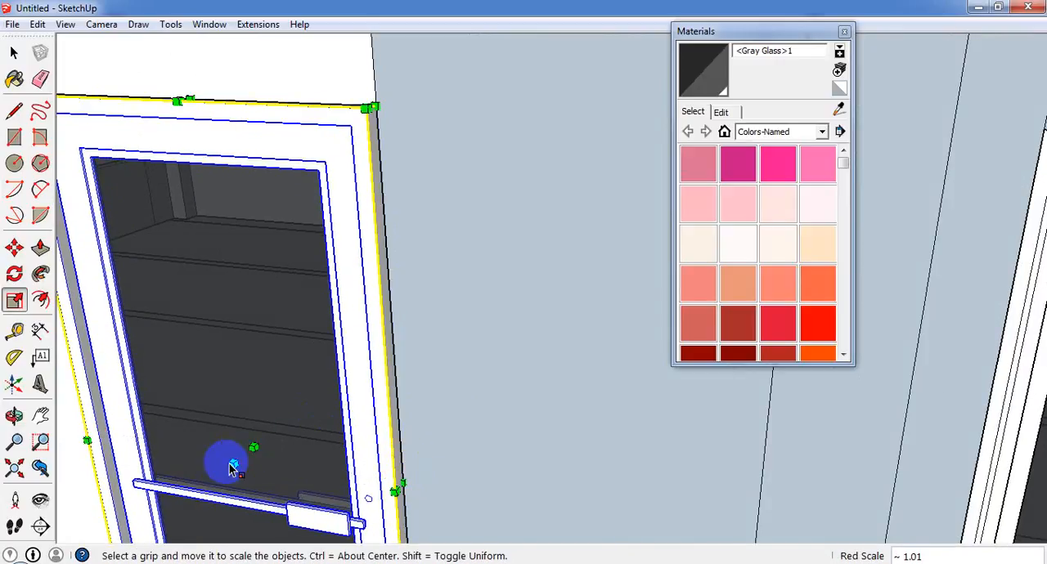
{"action": "left_click_drag", "start_coordinate": [235, 464], "coordinate": [277, 463]}
{"action": "key", "text": "Escape"}
{"action": "scroll", "coordinate": [292, 418], "scroll_direction": "down", "scroll_amount": 1}
{"action": "scroll", "coordinate": [279, 462], "scroll_direction": "down", "scroll_amount": 2}
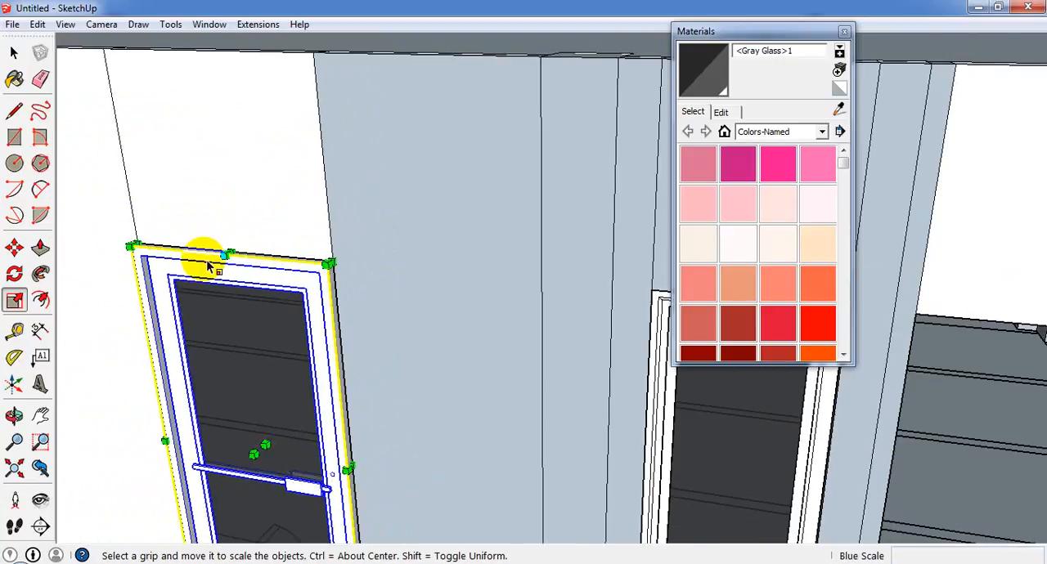
{"action": "middle_click_drag", "start_coordinate": [205, 252], "coordinate": [102, 349]}
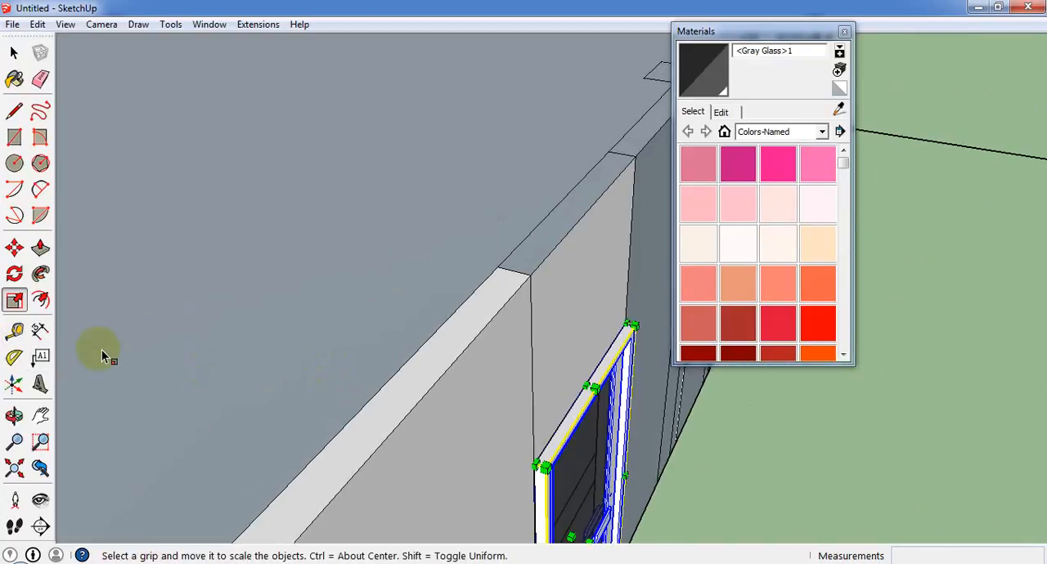
{"action": "left_click", "coordinate": [13, 248]}
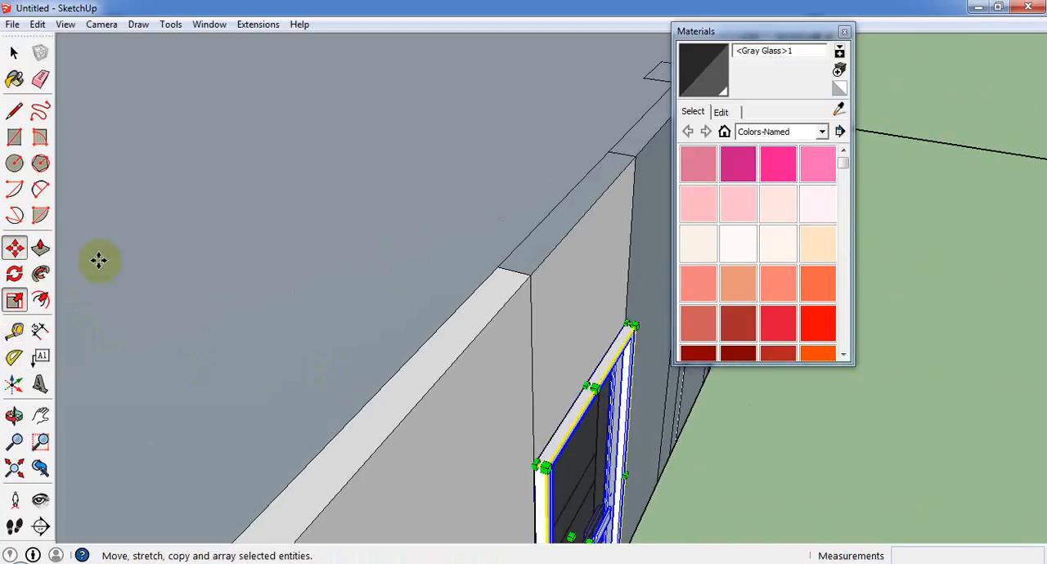
{"action": "left_click", "coordinate": [546, 466]}
{"action": "key", "text": "Escape"}
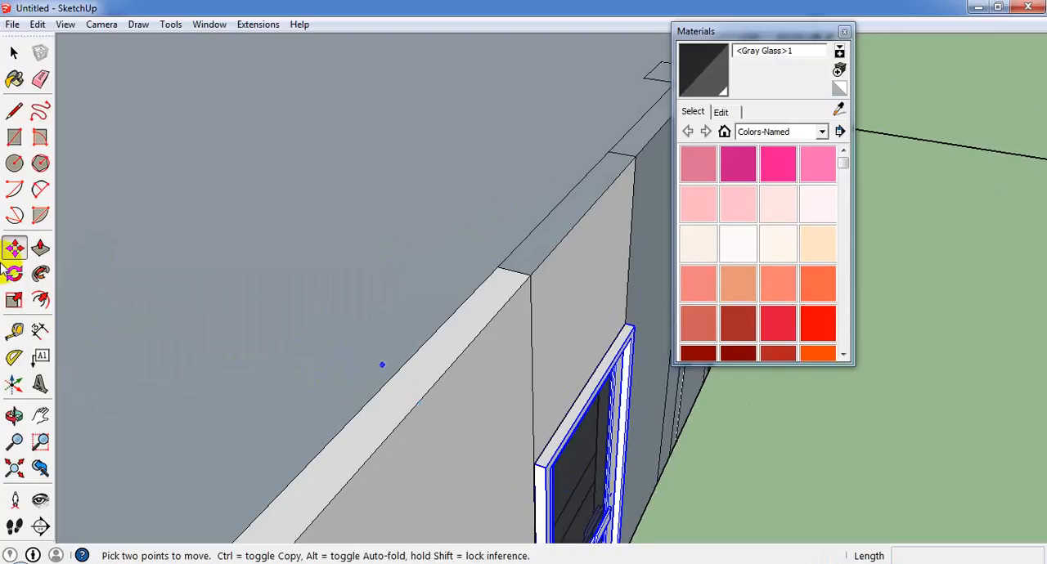
Mirror the glass door through its thickness with a blue-axis scale of -1.
{"action": "left_click", "coordinate": [14, 301]}
{"action": "middle_click_drag", "start_coordinate": [577, 461], "coordinate": [553, 459]}
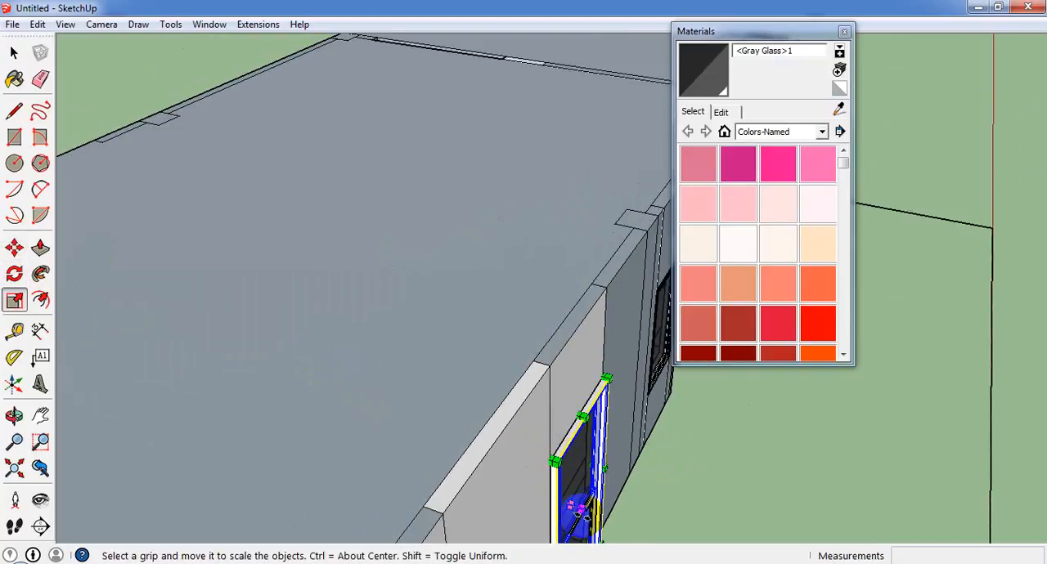
{"action": "left_click_drag", "start_coordinate": [577, 510], "coordinate": [540, 483]}
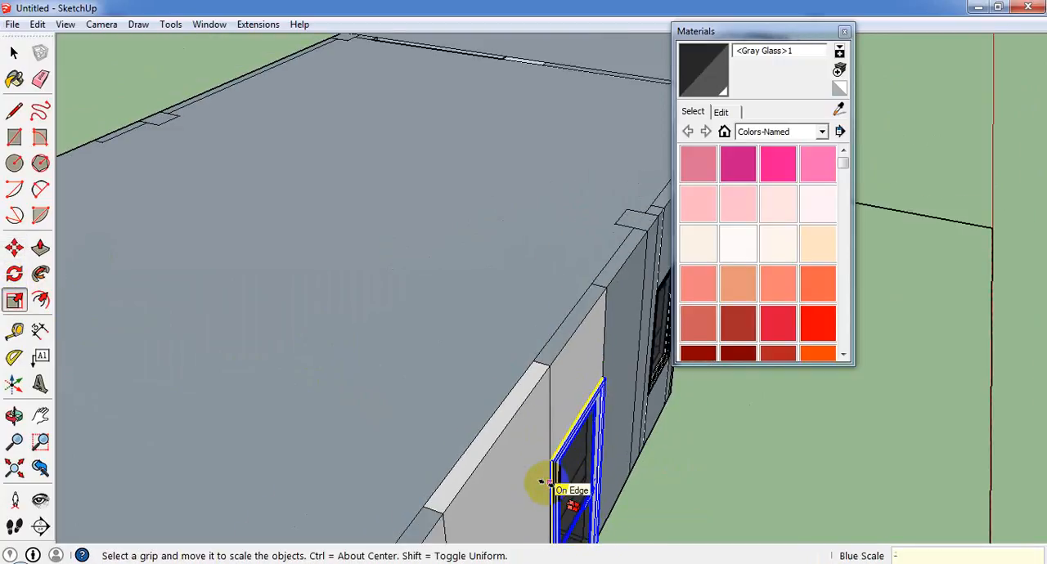
{"action": "type", "text": "-1"}
{"action": "key", "text": "Return"}
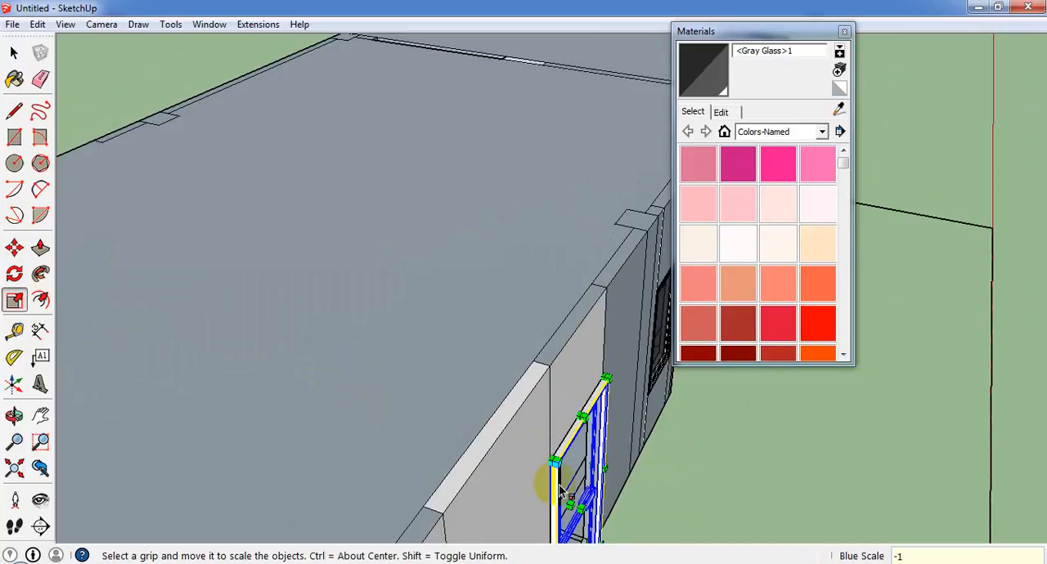
{"action": "scroll", "coordinate": [578, 497], "scroll_direction": "up", "scroll_amount": 3}
{"action": "middle_click_drag", "start_coordinate": [598, 485], "coordinate": [568, 238]}
{"action": "scroll", "coordinate": [541, 409], "scroll_direction": "up", "scroll_amount": 2}
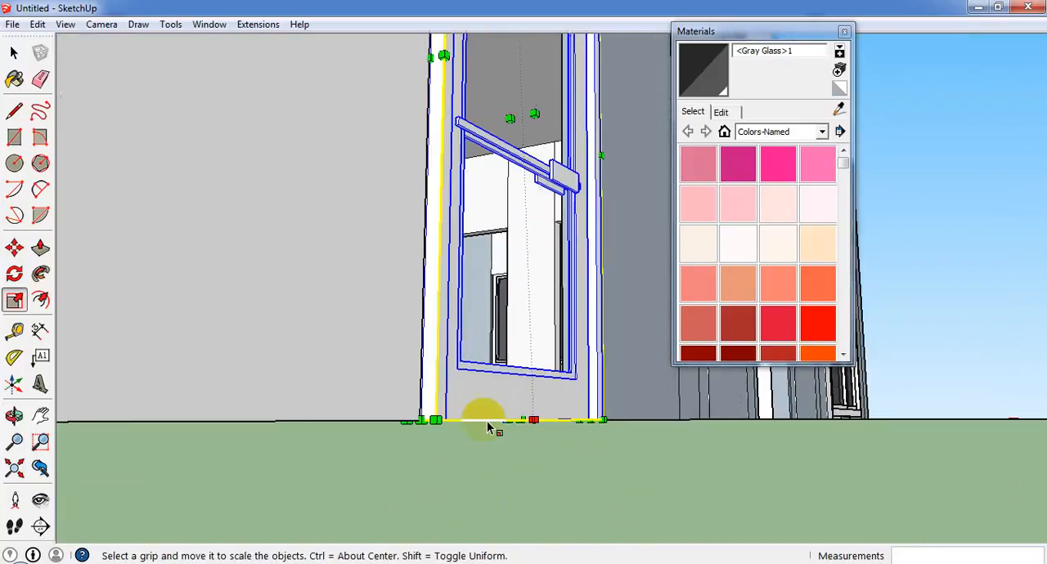
{"action": "scroll", "coordinate": [487, 427], "scroll_direction": "up", "scroll_amount": 3}
{"action": "middle_click_drag", "start_coordinate": [496, 430], "coordinate": [145, 393]}
{"action": "middle_click_drag", "start_coordinate": [334, 411], "coordinate": [229, 351]}
{"action": "left_click", "coordinate": [14, 247]}
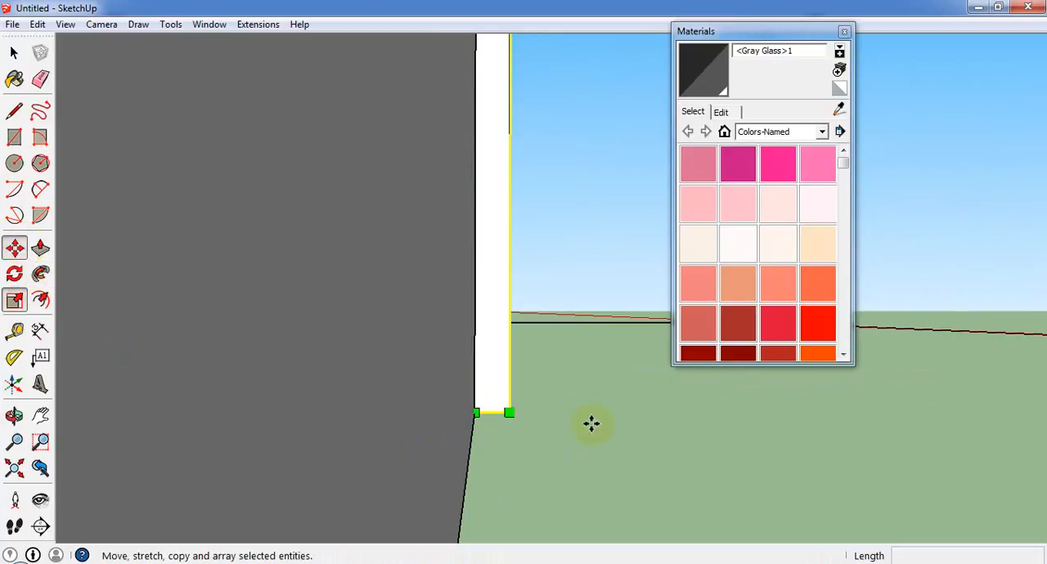
{"action": "left_click", "coordinate": [511, 410]}
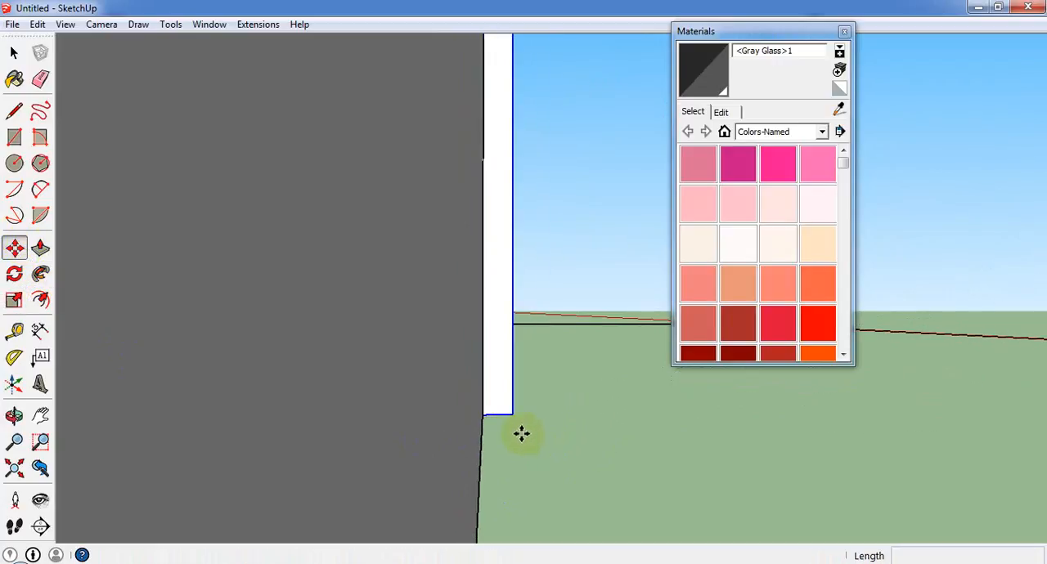
{"action": "middle_click_drag", "start_coordinate": [518, 432], "coordinate": [397, 470]}
{"action": "scroll", "coordinate": [397, 470], "scroll_direction": "down", "scroll_amount": 3}
{"action": "key", "text": "Escape"}
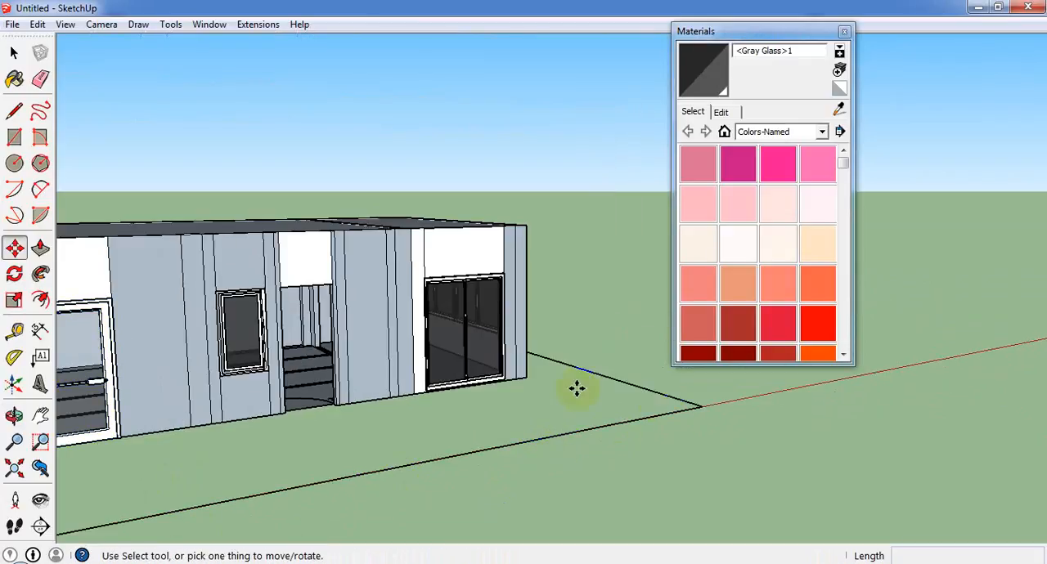
Hide the outer wall faces above and on both sides of the glass door.
{"action": "scroll", "coordinate": [578, 389], "scroll_direction": "down", "scroll_amount": 3}
{"action": "middle_click_drag", "start_coordinate": [255, 481], "coordinate": [74, 491]}
{"action": "scroll", "coordinate": [404, 299], "scroll_direction": "up", "scroll_amount": 2}
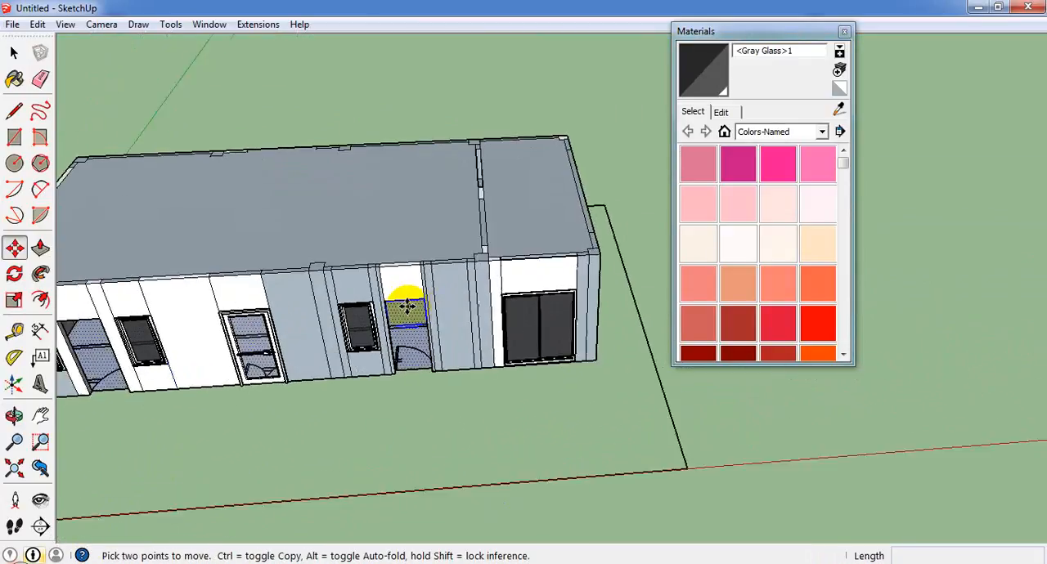
{"action": "scroll", "coordinate": [99, 401], "scroll_direction": "up", "scroll_amount": 3}
{"action": "scroll", "coordinate": [276, 327], "scroll_direction": "up", "scroll_amount": 2}
{"action": "scroll", "coordinate": [281, 351], "scroll_direction": "up", "scroll_amount": 1}
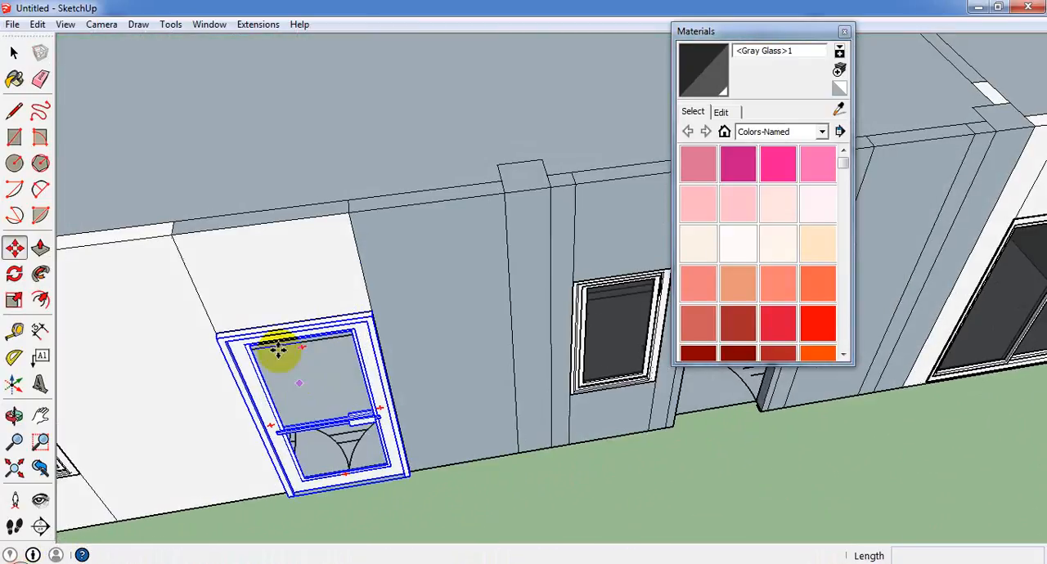
{"action": "scroll", "coordinate": [346, 373], "scroll_direction": "up", "scroll_amount": 3}
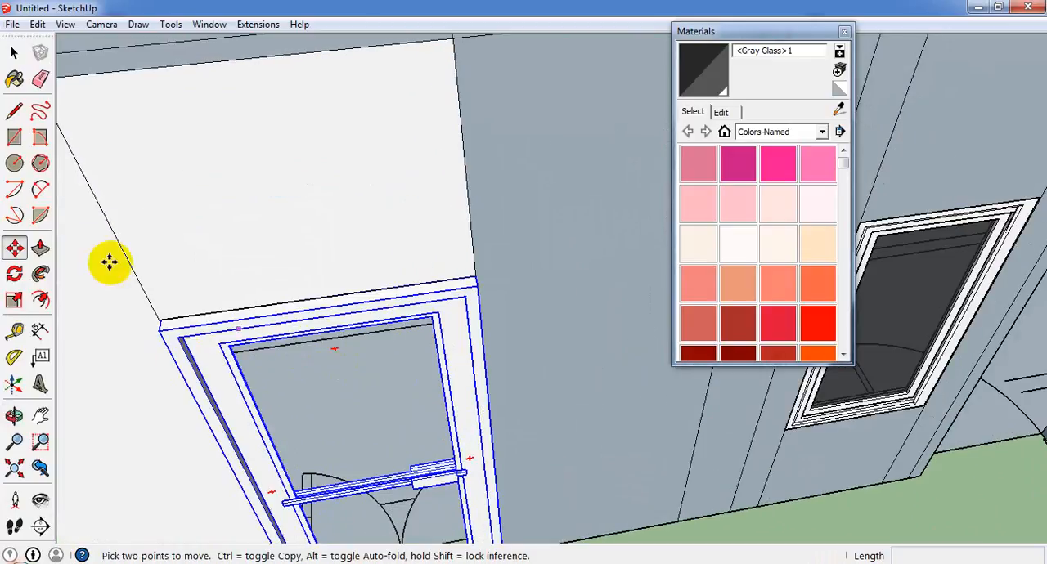
{"action": "left_click", "coordinate": [14, 53]}
{"action": "left_click", "coordinate": [82, 302]}
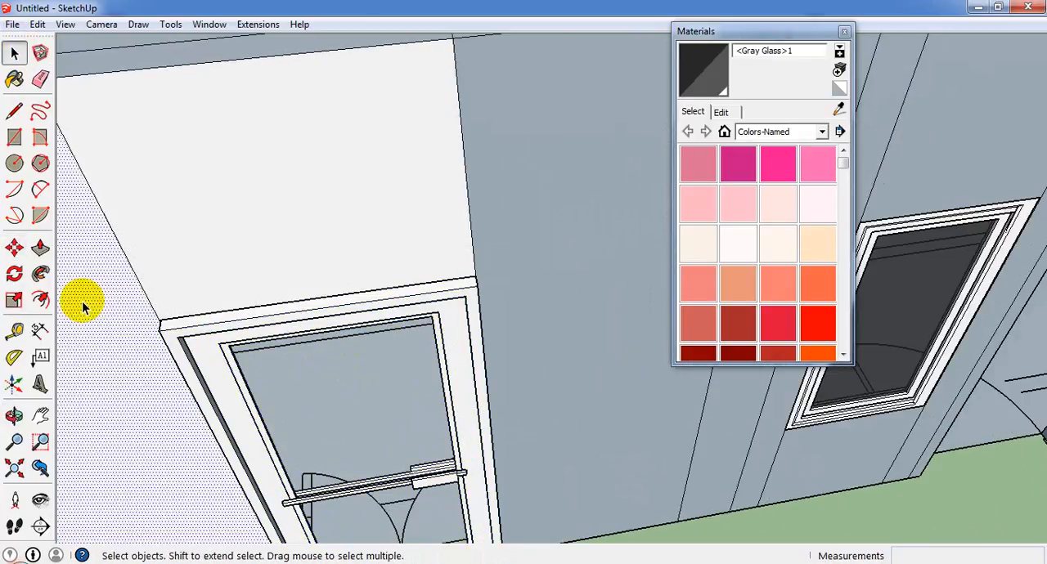
{"action": "left_click", "coordinate": [210, 257], "text": "ctrl"}
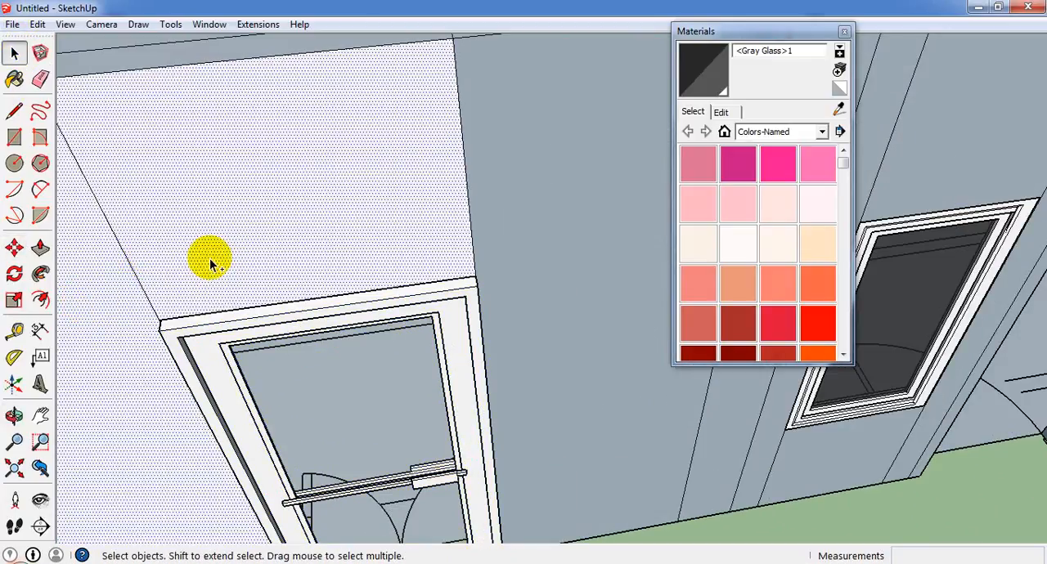
{"action": "right_click", "coordinate": [524, 205]}
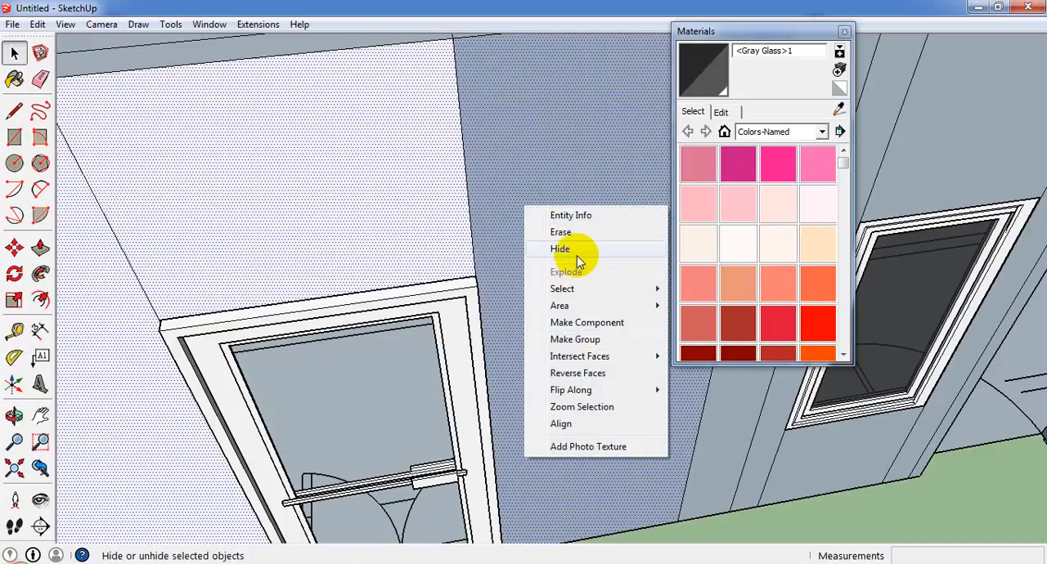
{"action": "left_click", "coordinate": [577, 251]}
Hide the lintel's underside face above the glass door together with the two vertical wall edges.
{"action": "middle_click_drag", "start_coordinate": [567, 264], "coordinate": [289, 247]}
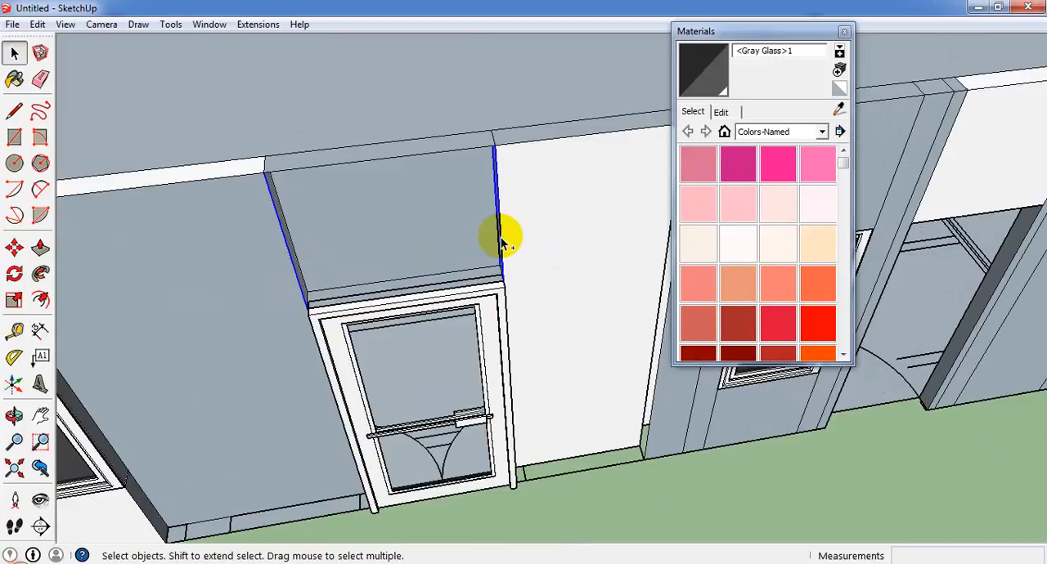
{"action": "scroll", "coordinate": [434, 282], "scroll_direction": "up", "scroll_amount": 5}
{"action": "left_click", "coordinate": [434, 282]}
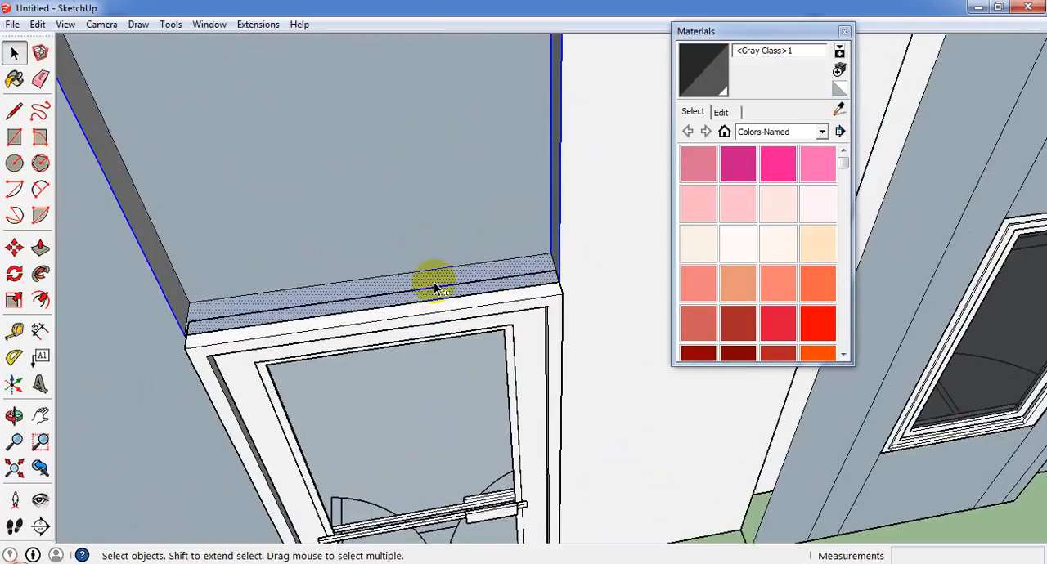
{"action": "right_click", "coordinate": [433, 282]}
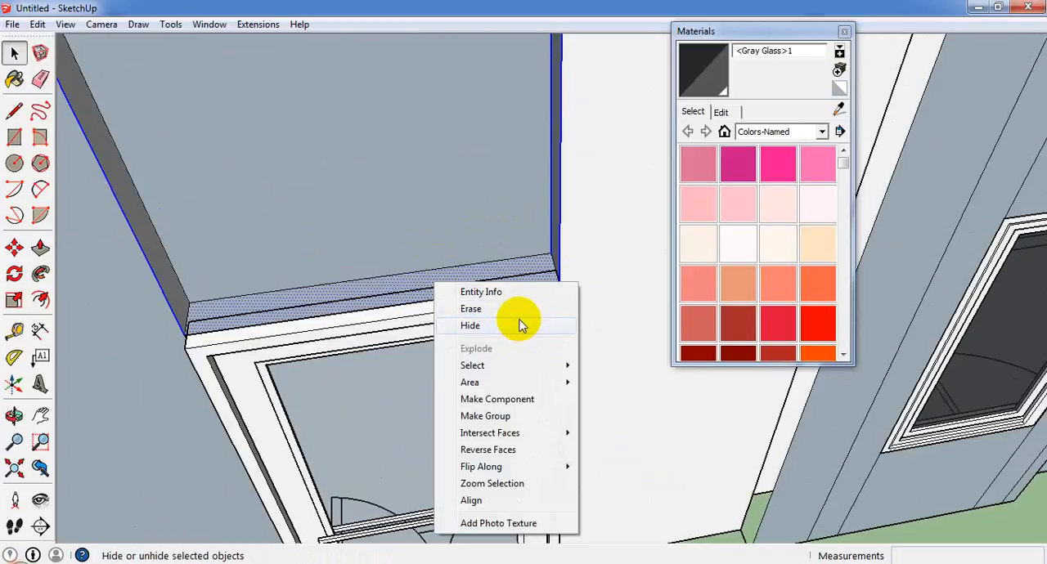
{"action": "left_click", "coordinate": [521, 326]}
Select the glass door and flip it back through its thickness with another blue-axis scale of -1.
{"action": "scroll", "coordinate": [486, 320], "scroll_direction": "down", "scroll_amount": 5}
{"action": "left_click", "coordinate": [486, 357]}
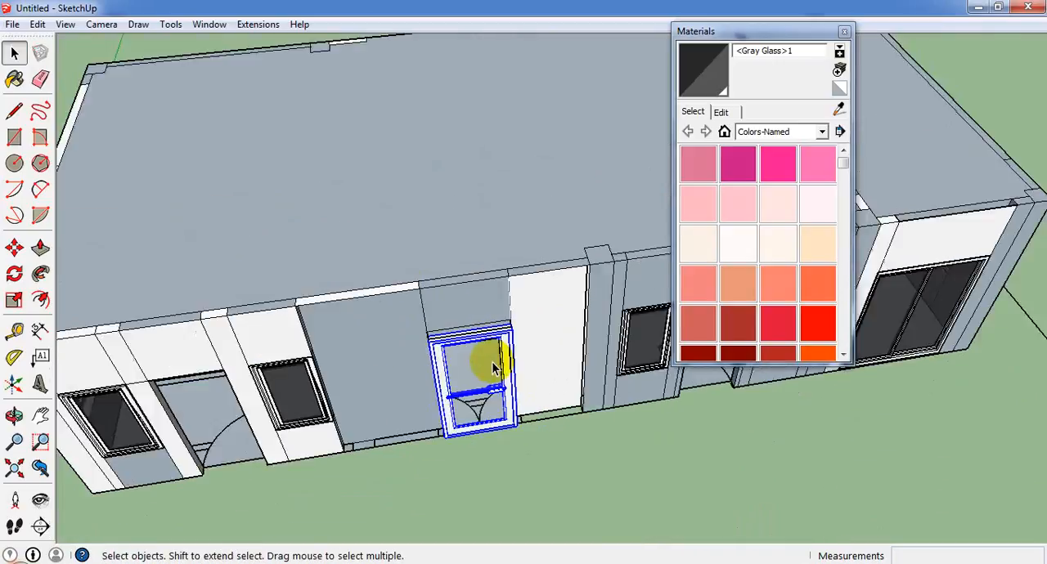
{"action": "mouse_move", "coordinate": [486, 357]}
{"action": "middle_mouse_down"}
{"action": "mouse_move", "coordinate": [547, 409]}
{"action": "mouse_move", "coordinate": [490, 368]}
{"action": "middle_mouse_up"}
{"action": "left_click", "coordinate": [13, 300]}
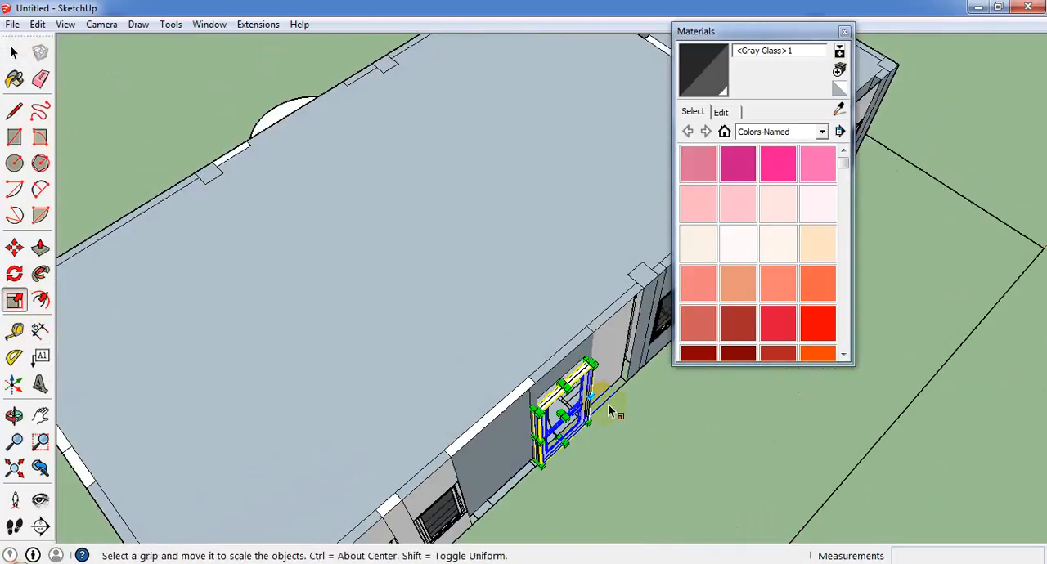
{"action": "scroll", "coordinate": [564, 413], "scroll_direction": "up", "scroll_amount": 2}
{"action": "left_click_drag", "start_coordinate": [550, 417], "coordinate": [543, 407]}
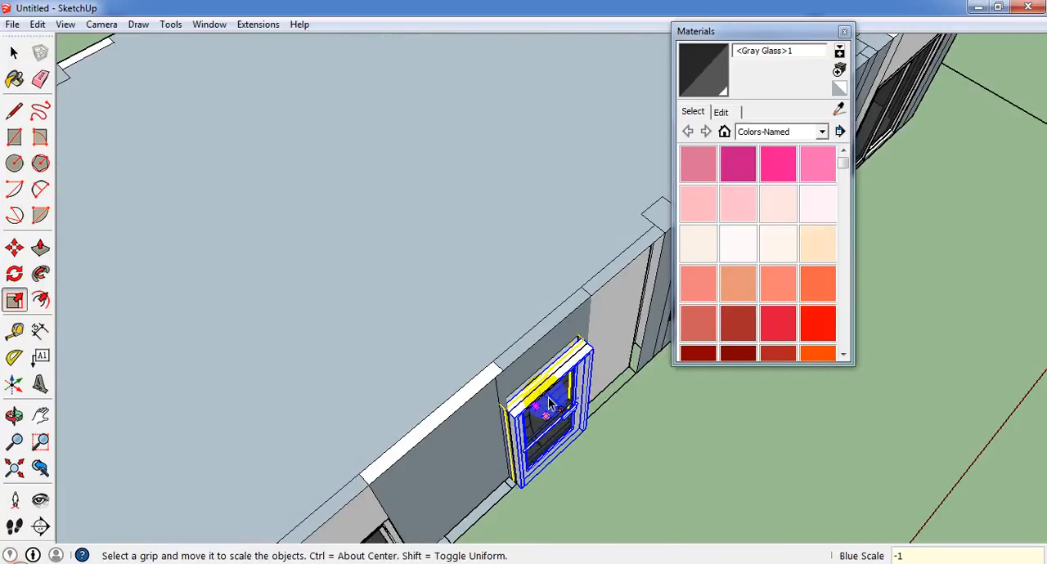
{"action": "key", "text": "Return"}
{"action": "scroll", "coordinate": [572, 495], "scroll_direction": "up", "scroll_amount": 5}
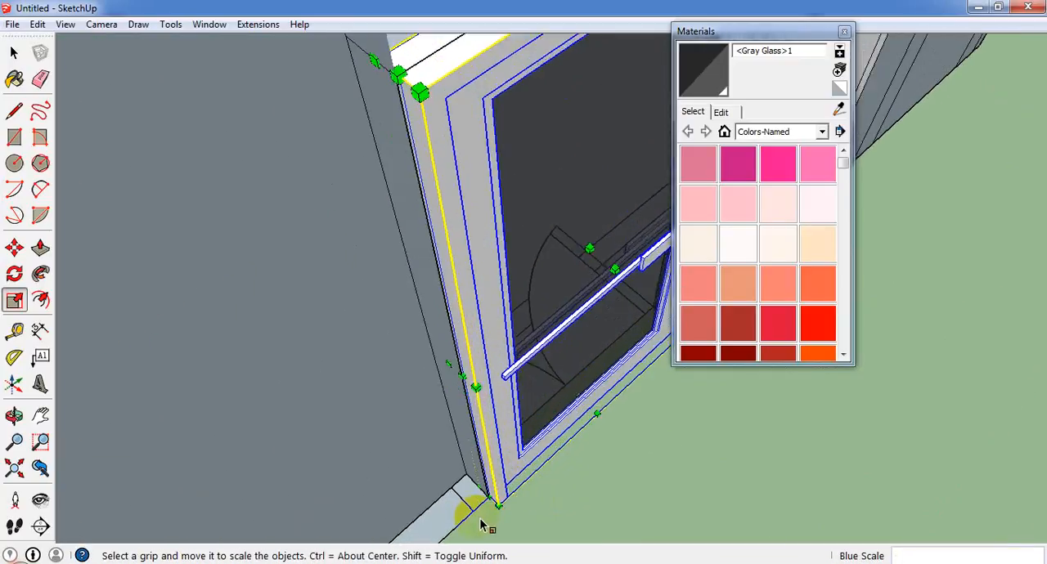
{"action": "middle_click_drag", "start_coordinate": [482, 526], "coordinate": [482, 491]}
{"action": "left_click", "coordinate": [14, 247]}
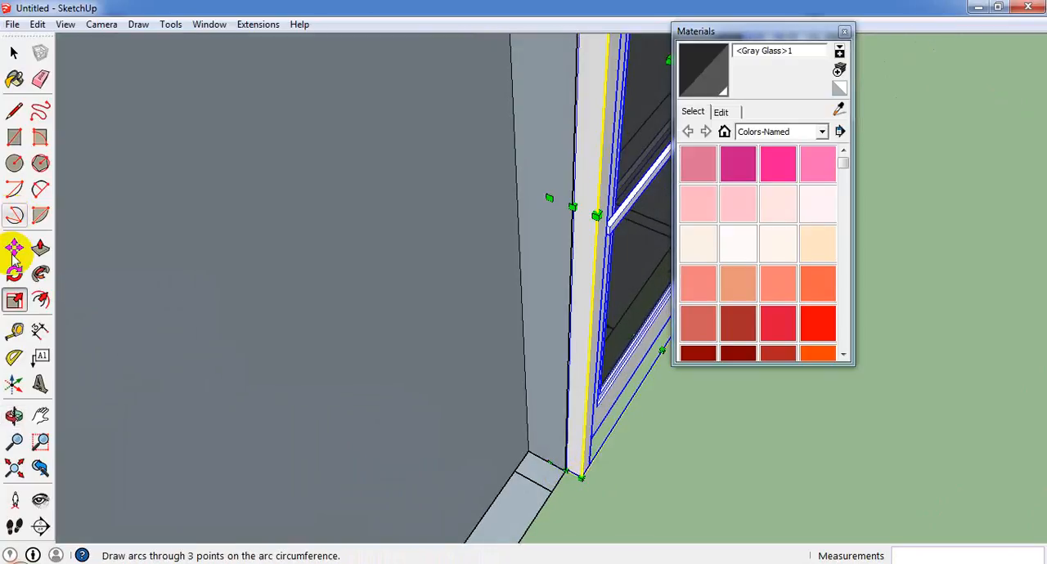
{"action": "left_click", "coordinate": [581, 475]}
{"action": "key", "text": "Escape"}
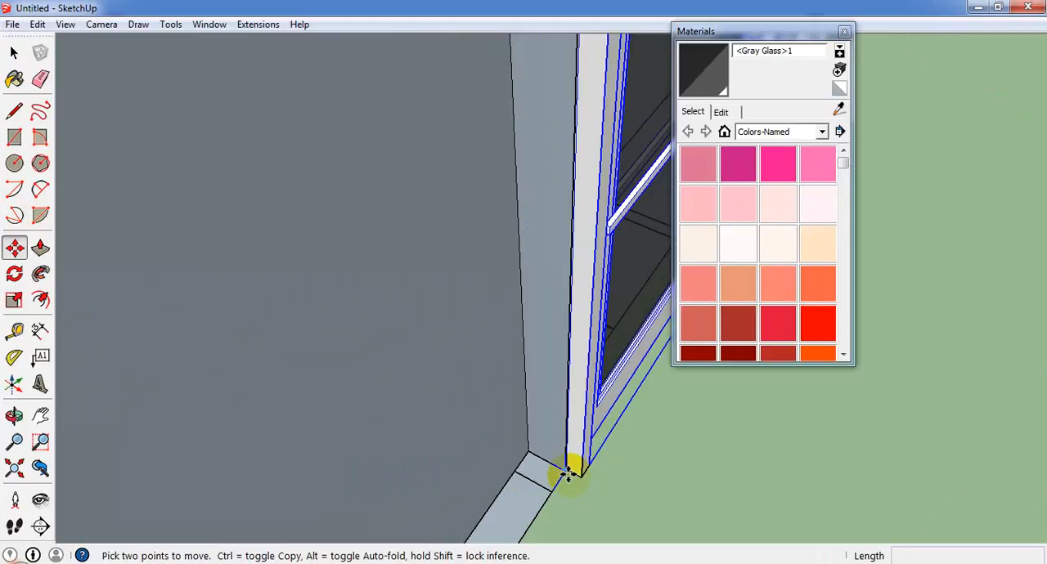
Explode the glass door component to release it from the wall, and select the resulting door object.
{"action": "key", "text": "space"}
{"action": "left_click", "coordinate": [645, 370]}
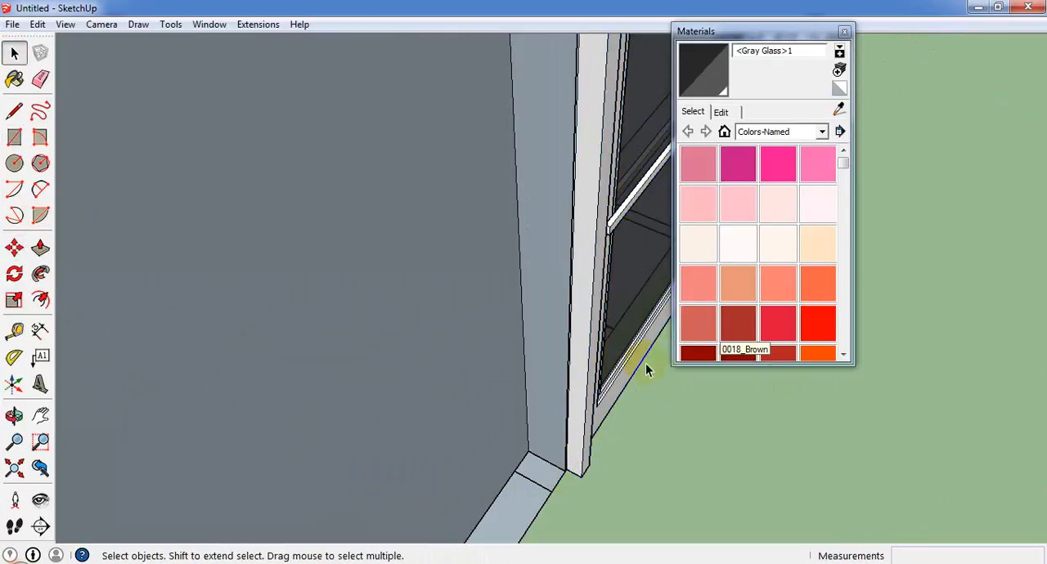
{"action": "right_click", "coordinate": [603, 346]}
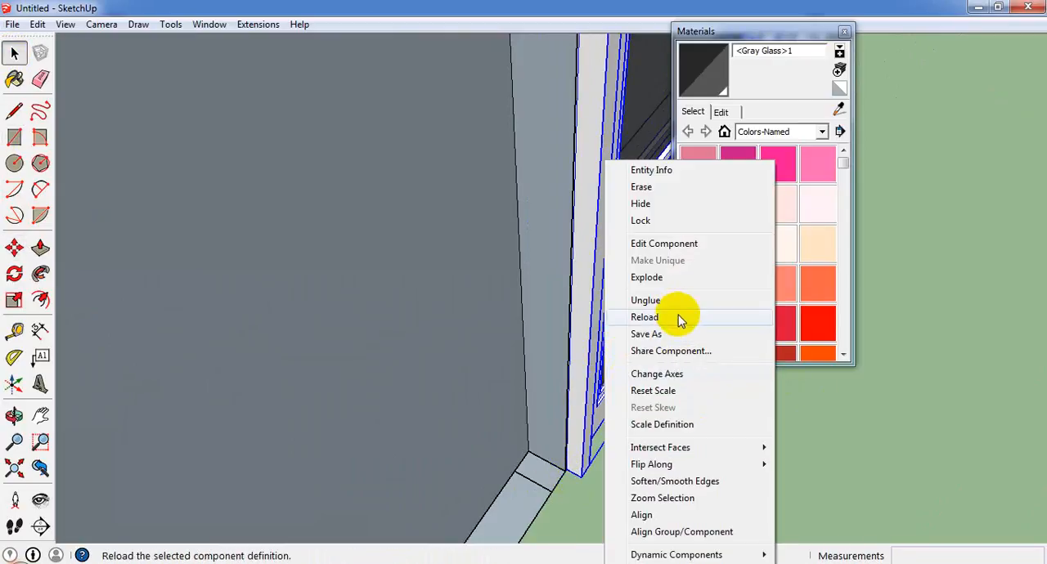
{"action": "left_click", "coordinate": [648, 277]}
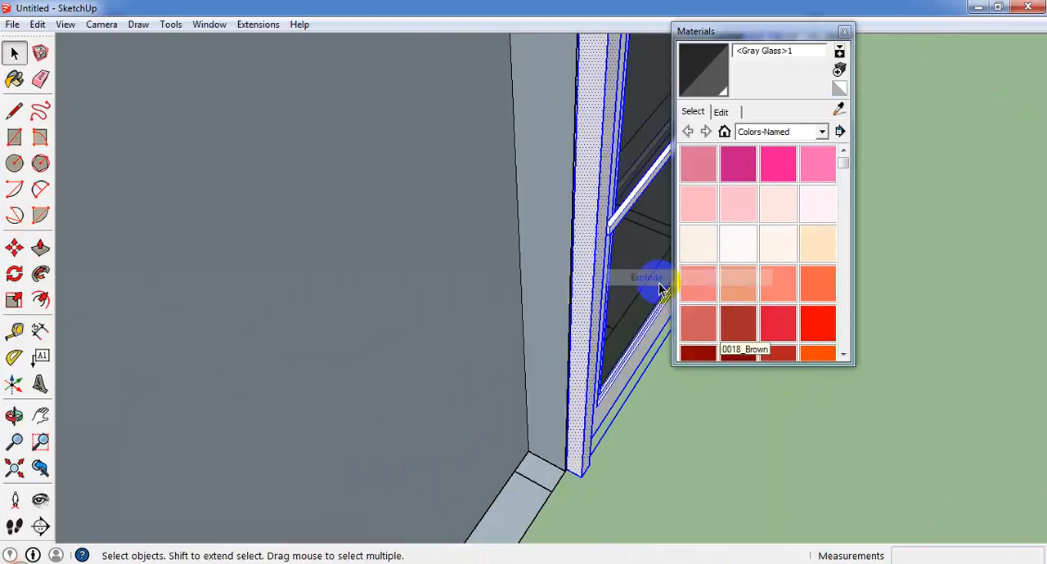
{"action": "left_click", "coordinate": [581, 459]}
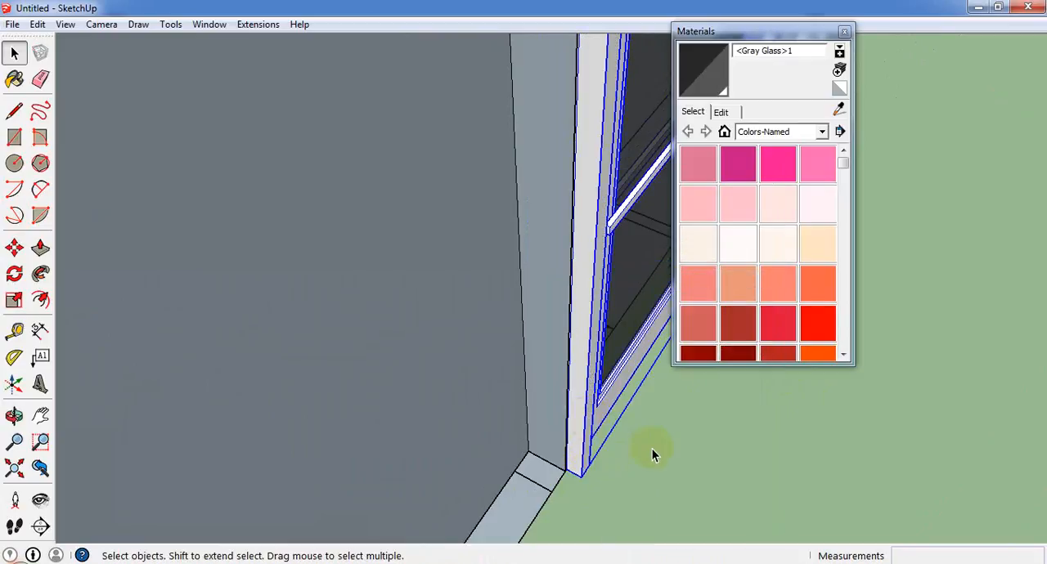
Move the released glass door into its wall opening, repositioning it by its lower frame corner against the wall corner.
{"action": "left_click", "coordinate": [13, 250]}
{"action": "scroll", "coordinate": [584, 463], "scroll_direction": "up", "scroll_amount": 4}
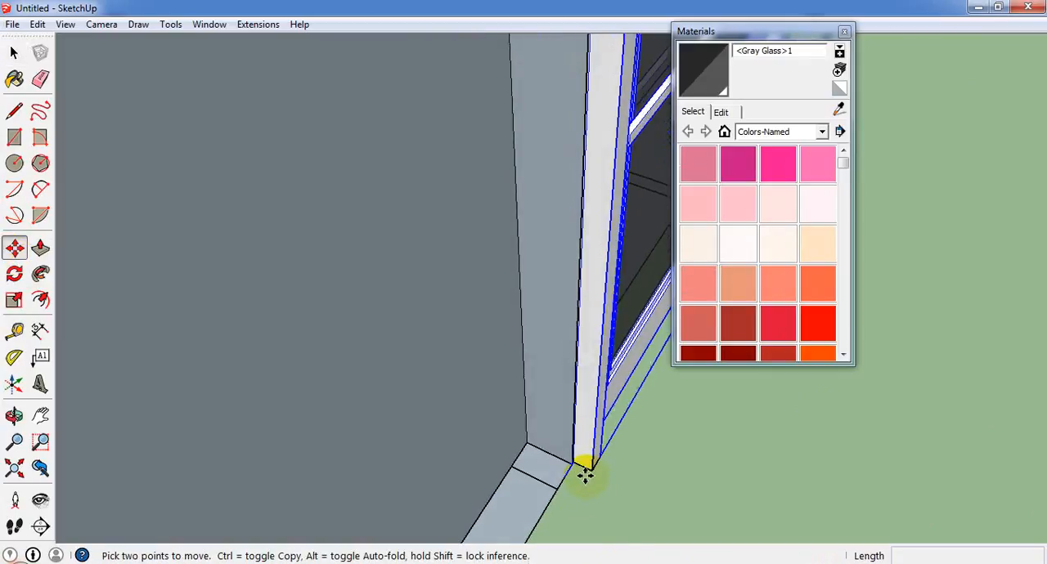
{"action": "left_click", "coordinate": [601, 469]}
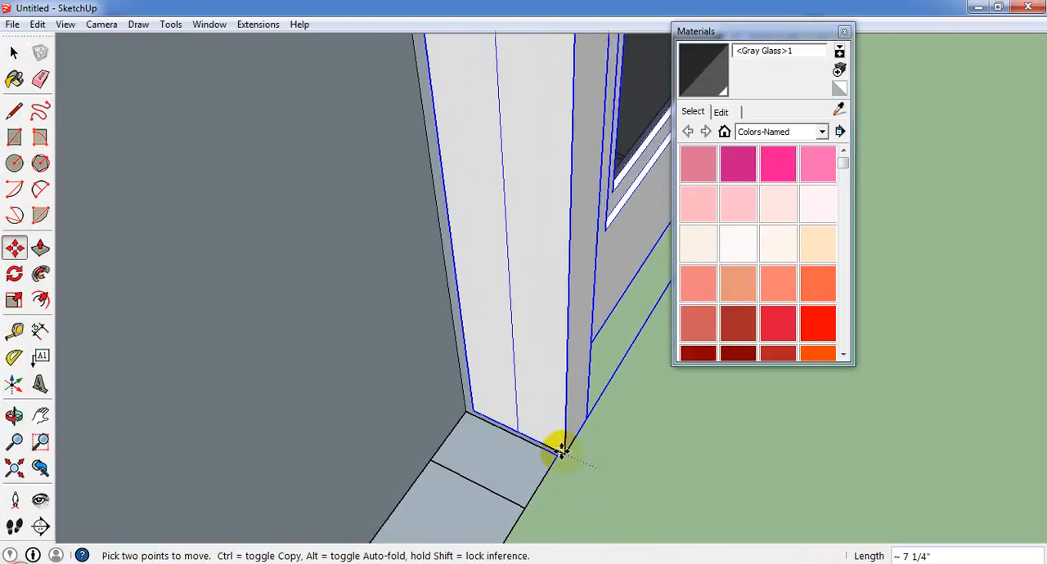
{"action": "key", "text": "Escape"}
{"action": "middle_click_drag", "start_coordinate": [608, 505], "coordinate": [625, 346]}
{"action": "left_click", "coordinate": [625, 346]}
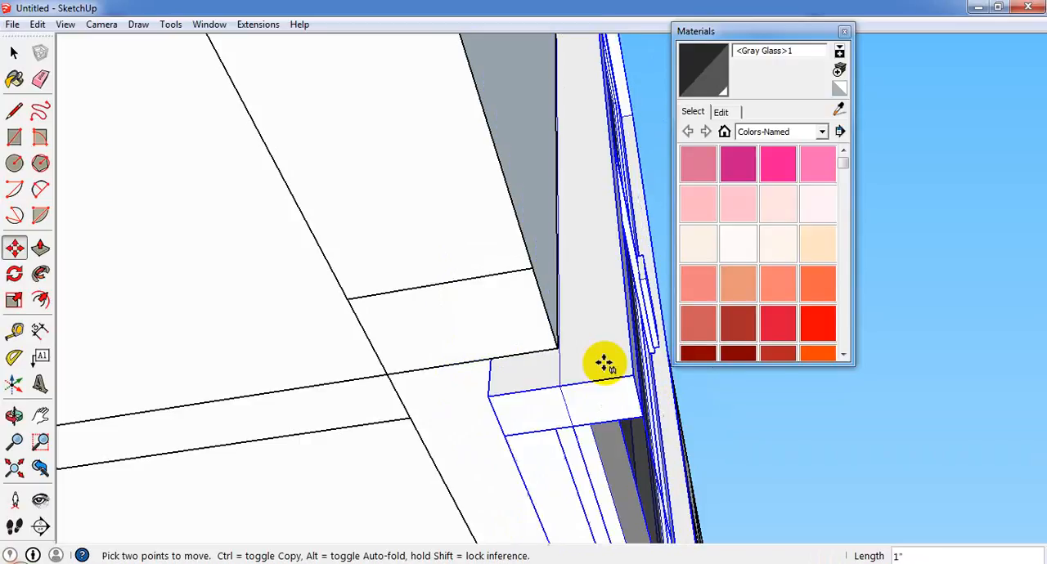
{"action": "middle_click_drag", "start_coordinate": [565, 358], "coordinate": [571, 384]}
{"action": "scroll", "coordinate": [565, 382], "scroll_direction": "down", "scroll_amount": 5}
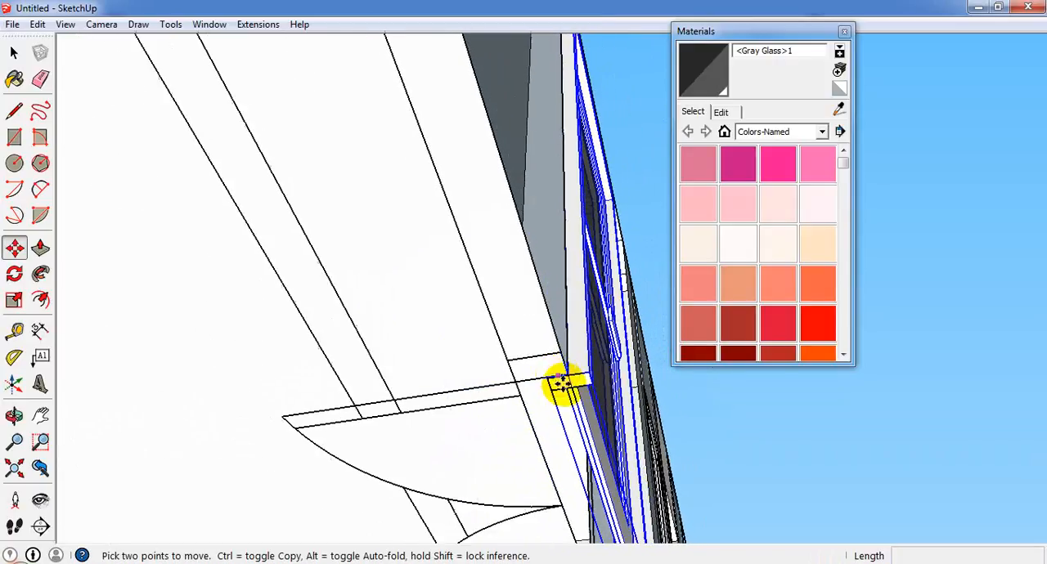
{"action": "middle_click_drag", "start_coordinate": [717, 425], "coordinate": [430, 471]}
{"action": "scroll", "coordinate": [388, 431], "scroll_direction": "down", "scroll_amount": 2}
{"action": "scroll", "coordinate": [388, 431], "scroll_direction": "down", "scroll_amount": 4}
{"action": "scroll", "coordinate": [398, 446], "scroll_direction": "down", "scroll_amount": 2}
{"action": "key", "text": "Escape"}
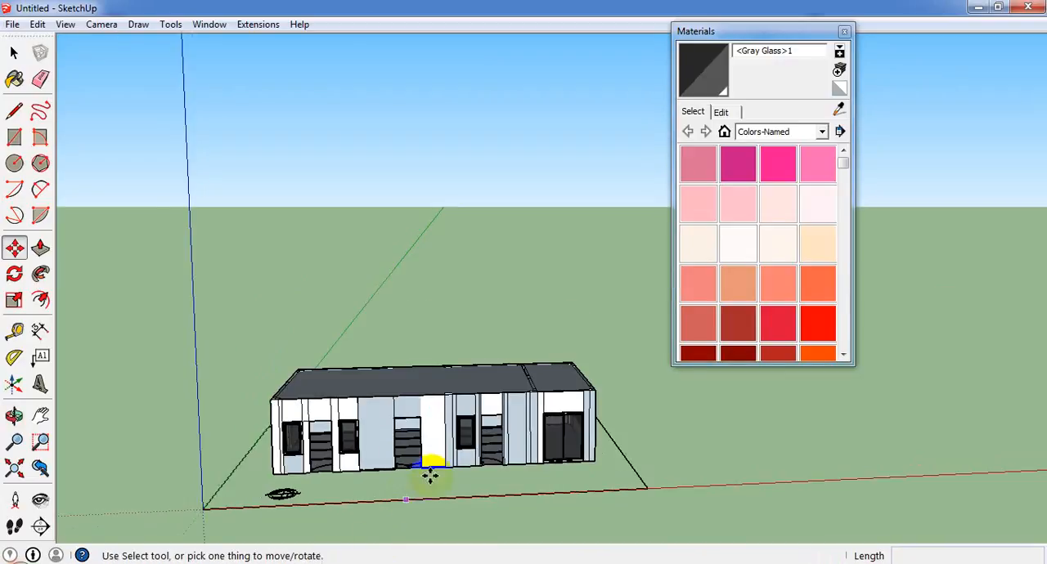
Import the Door_Glass_3-2x7-0 component from the Doors folder.
{"action": "scroll", "coordinate": [426, 466], "scroll_direction": "up", "scroll_amount": 5}
{"action": "left_click", "coordinate": [12, 25]}
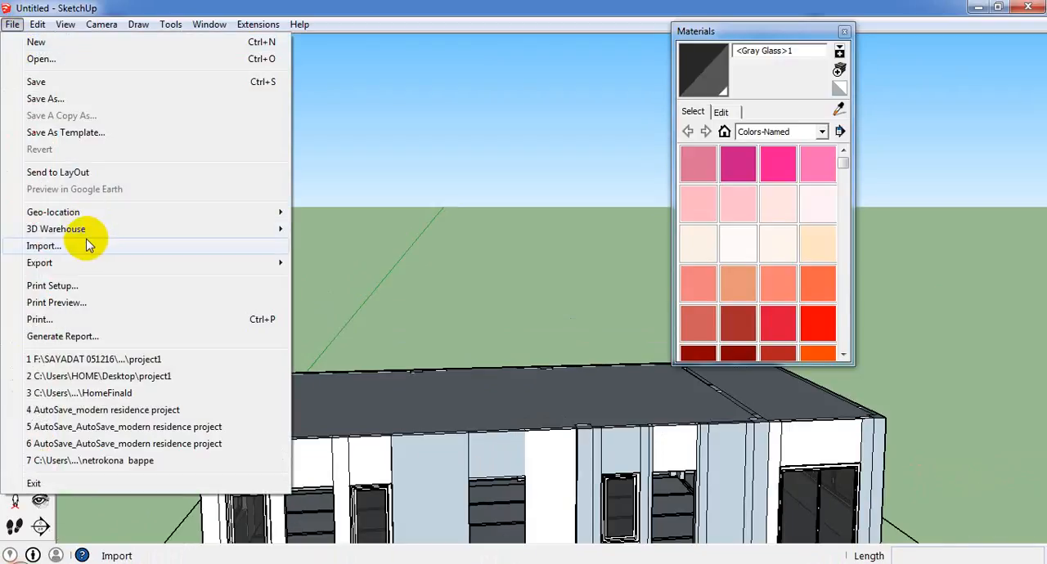
{"action": "left_click", "coordinate": [88, 245]}
{"action": "left_click", "coordinate": [483, 323]}
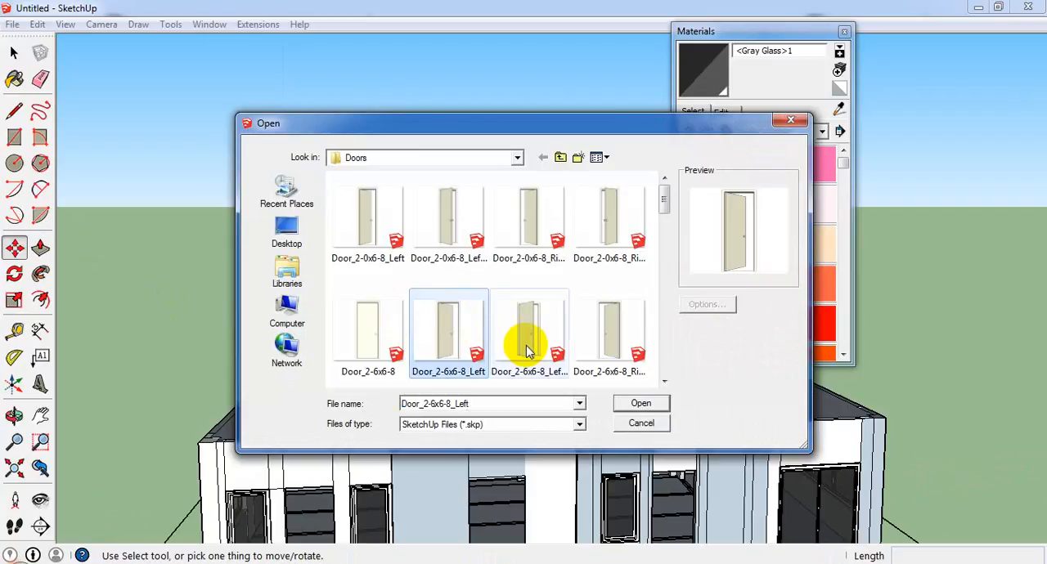
{"action": "scroll", "coordinate": [527, 350], "scroll_direction": "down", "scroll_amount": 5}
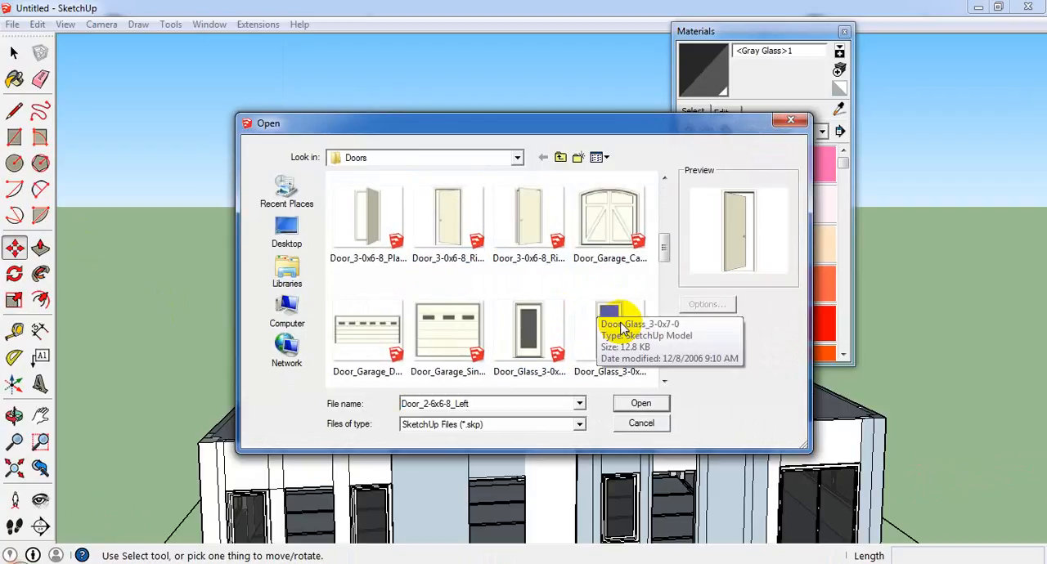
{"action": "left_click", "coordinate": [527, 339]}
{"action": "scroll", "coordinate": [618, 350], "scroll_direction": "down", "scroll_amount": 3}
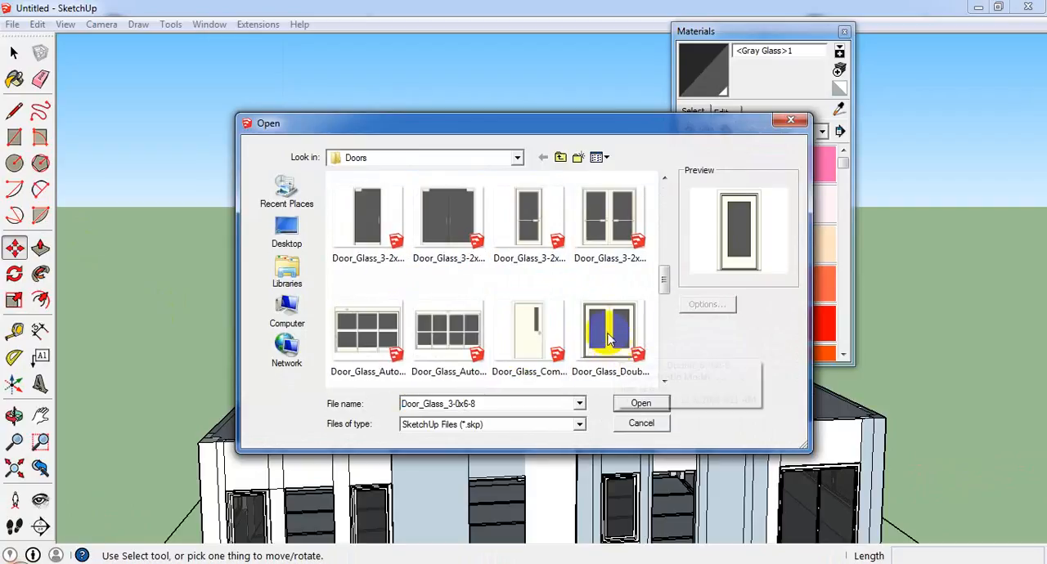
{"action": "scroll", "coordinate": [564, 277], "scroll_direction": "up", "scroll_amount": 1}
{"action": "left_click", "coordinate": [395, 339]}
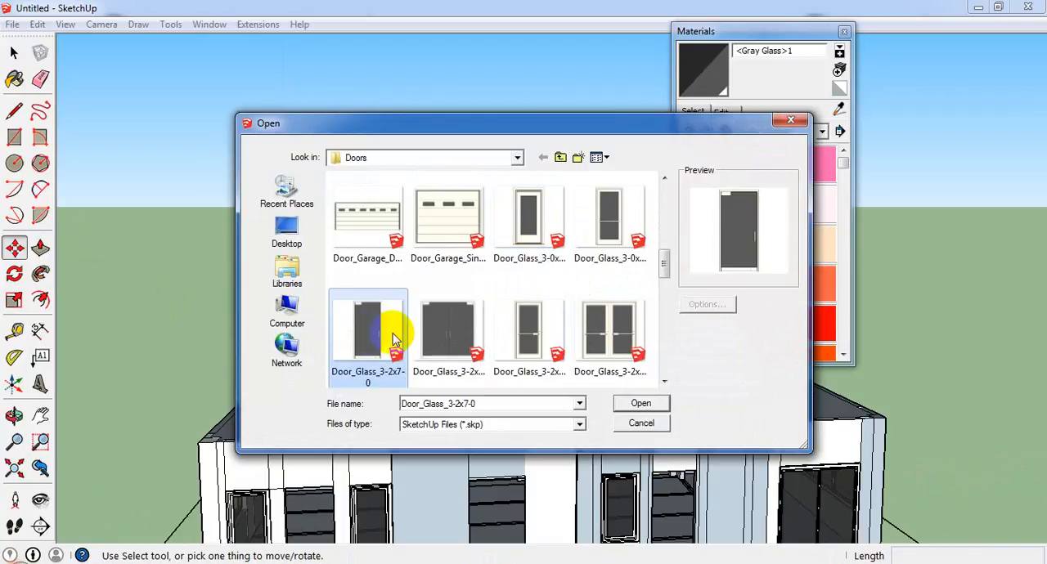
{"action": "left_click", "coordinate": [642, 404]}
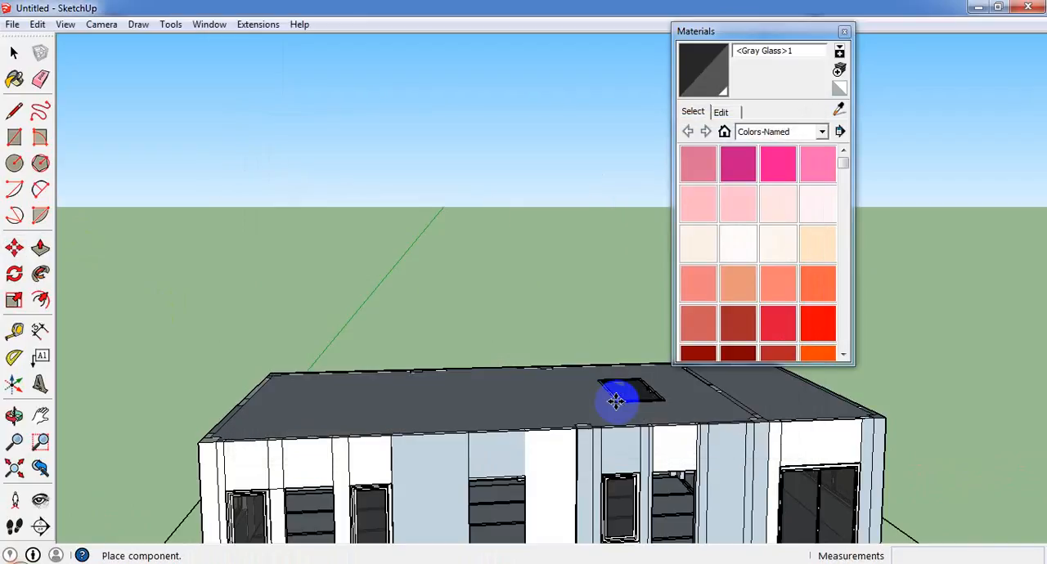
Place the imported glass door on the front wall above the middle door opening.
{"action": "scroll", "coordinate": [464, 334], "scroll_direction": "down", "scroll_amount": 3}
{"action": "scroll", "coordinate": [481, 506], "scroll_direction": "up", "scroll_amount": 3}
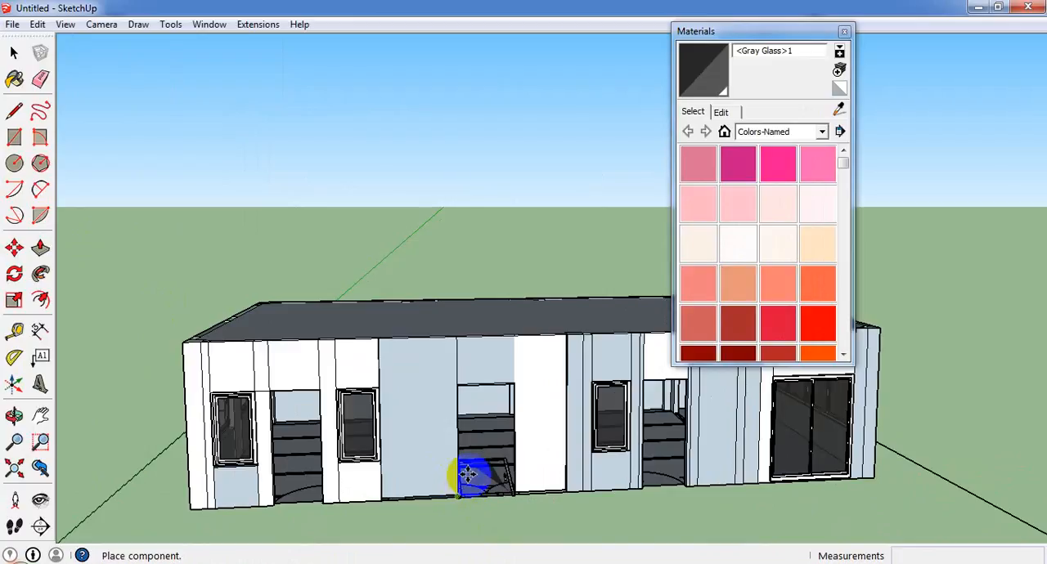
{"action": "scroll", "coordinate": [468, 475], "scroll_direction": "up", "scroll_amount": 2}
{"action": "left_click", "coordinate": [475, 312]}
Move the glass door by its lower corner down into the middle door opening, near floor level.
{"action": "scroll", "coordinate": [473, 315], "scroll_direction": "up", "scroll_amount": 2}
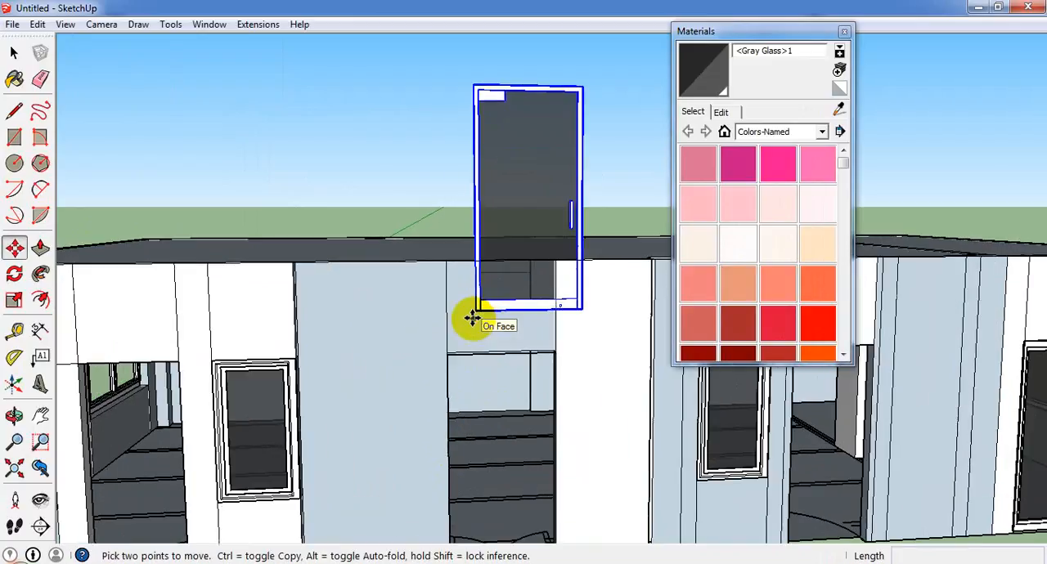
{"action": "left_click", "coordinate": [474, 307]}
{"action": "scroll", "coordinate": [427, 505], "scroll_direction": "up", "scroll_amount": 2}
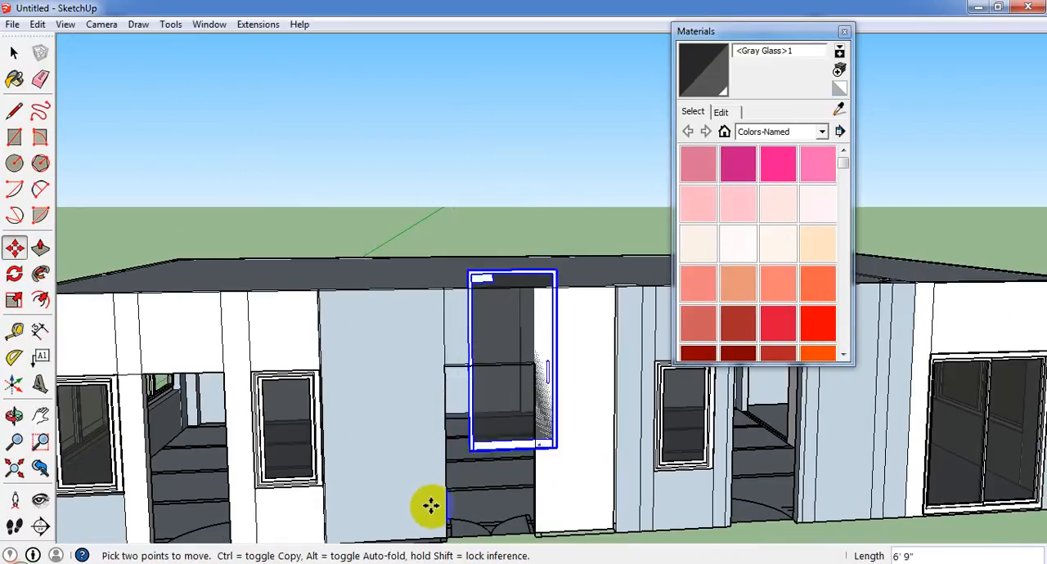
{"action": "middle_click_drag", "start_coordinate": [455, 520], "coordinate": [509, 134]}
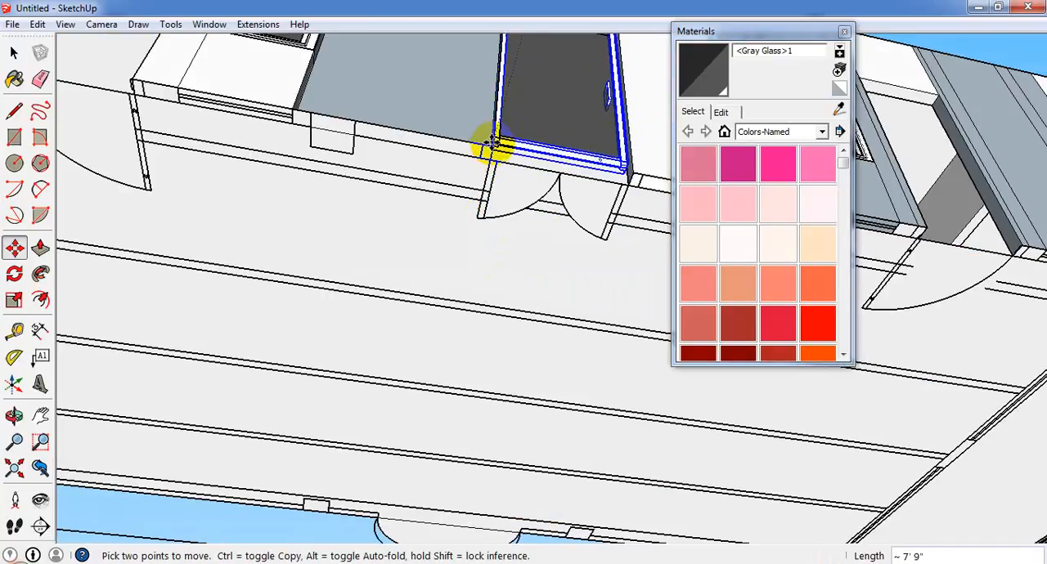
{"action": "scroll", "coordinate": [491, 150], "scroll_direction": "up", "scroll_amount": 2}
{"action": "scroll", "coordinate": [490, 150], "scroll_direction": "up", "scroll_amount": 2}
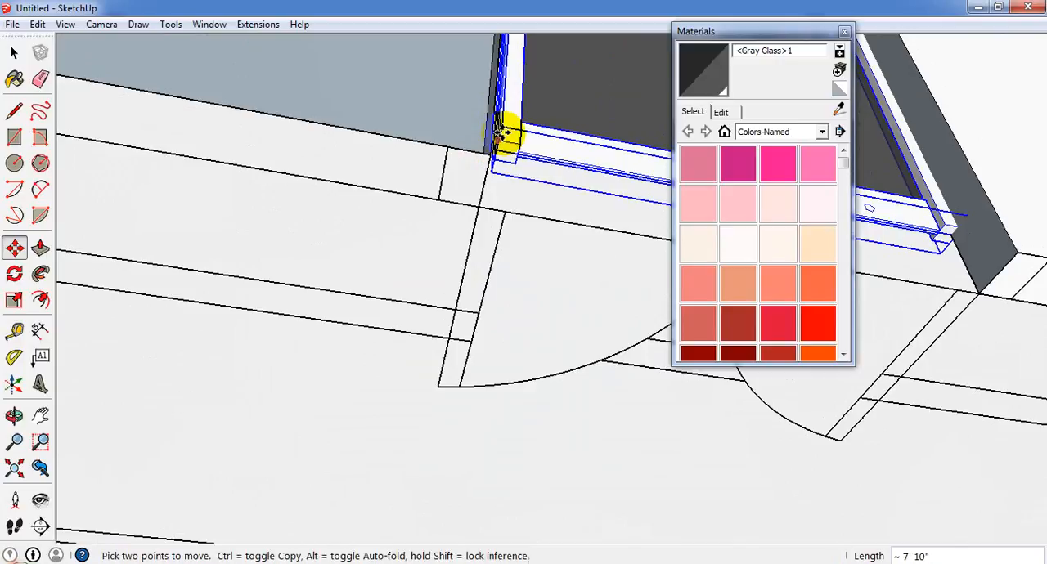
{"action": "scroll", "coordinate": [504, 131], "scroll_direction": "up", "scroll_amount": 1}
{"action": "middle_click_drag", "start_coordinate": [505, 131], "coordinate": [260, 292]}
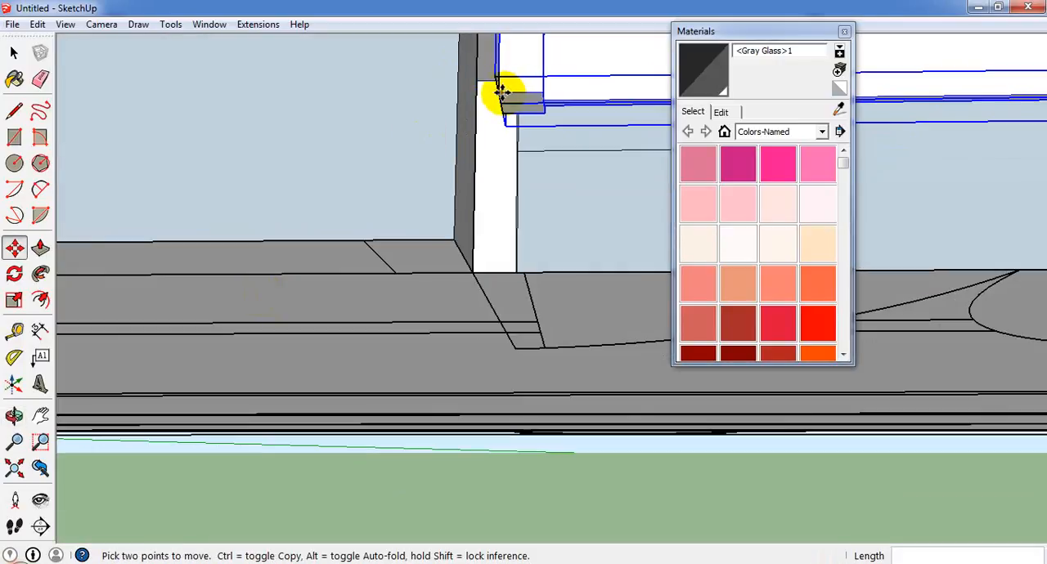
Align the glass door's lower frame corner with the lower corner of the middle opening at floor level.
{"action": "left_click_drag", "start_coordinate": [466, 213], "coordinate": [457, 239]}
{"action": "middle_click_drag", "start_coordinate": [494, 264], "coordinate": [551, 267]}
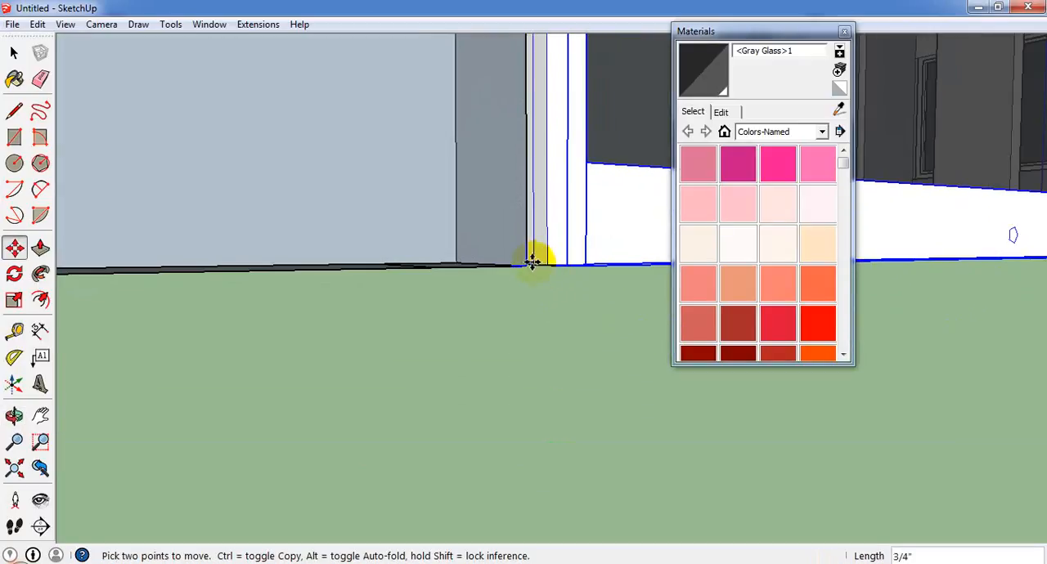
{"action": "left_click_drag", "start_coordinate": [532, 260], "coordinate": [520, 264]}
{"action": "scroll", "coordinate": [460, 253], "scroll_direction": "down", "scroll_amount": 5}
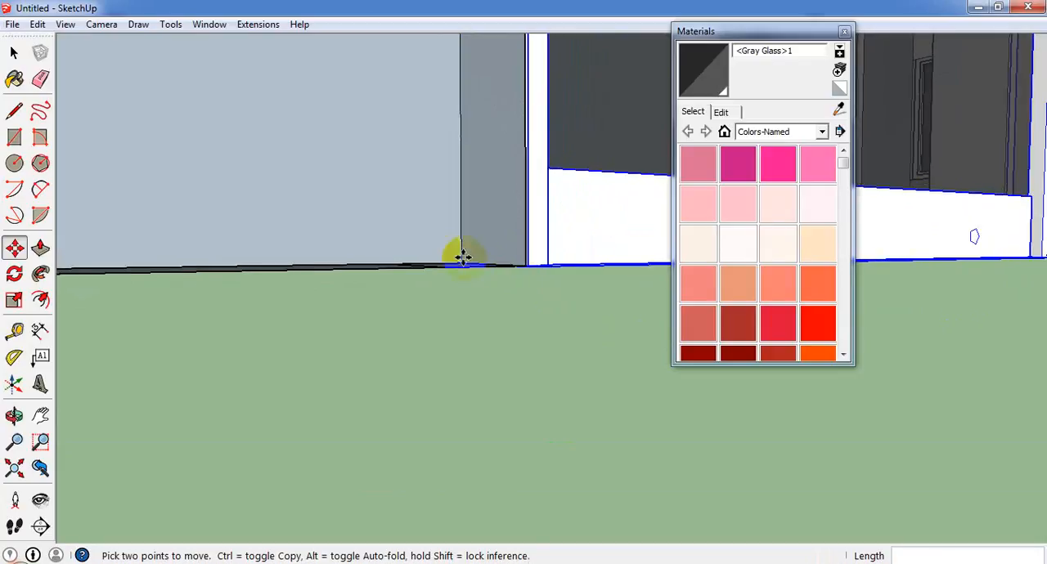
Move the glass door about 38' 10 1/2" out of the middle opening to clear ground beside the building.
{"action": "middle_click_drag", "start_coordinate": [482, 248], "coordinate": [294, 341]}
{"action": "scroll", "coordinate": [330, 309], "scroll_direction": "up", "scroll_amount": 3}
{"action": "scroll", "coordinate": [351, 304], "scroll_direction": "up", "scroll_amount": 3}
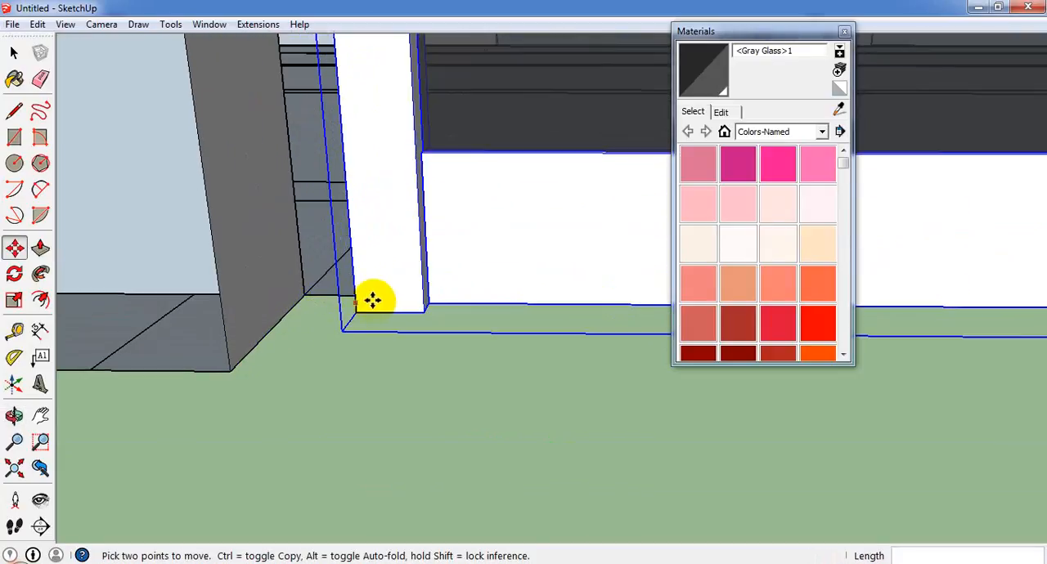
{"action": "scroll", "coordinate": [356, 315], "scroll_direction": "up", "scroll_amount": 3}
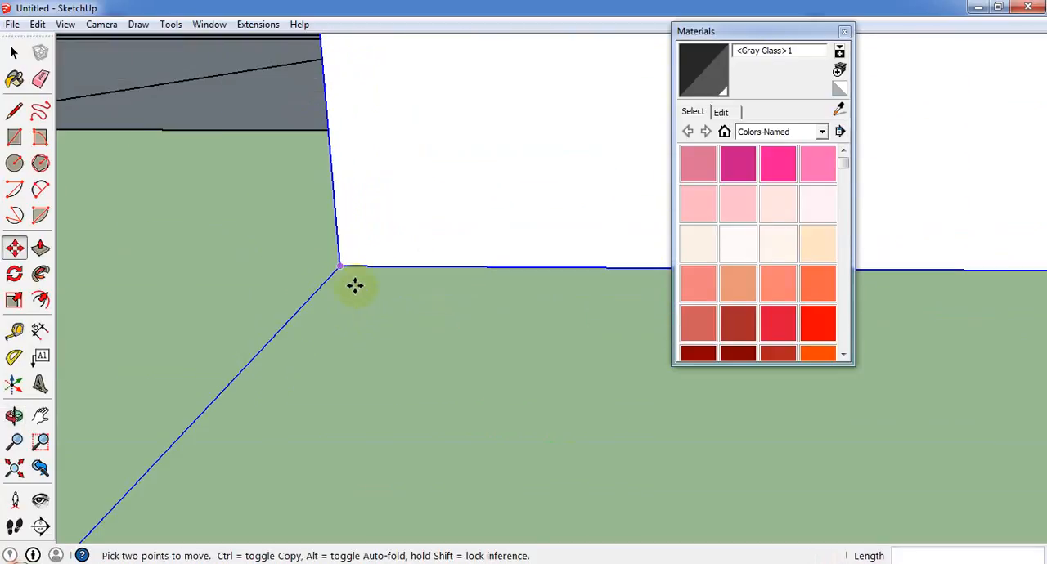
{"action": "left_click", "coordinate": [343, 264]}
{"action": "scroll", "coordinate": [408, 298], "scroll_direction": "down", "scroll_amount": 6}
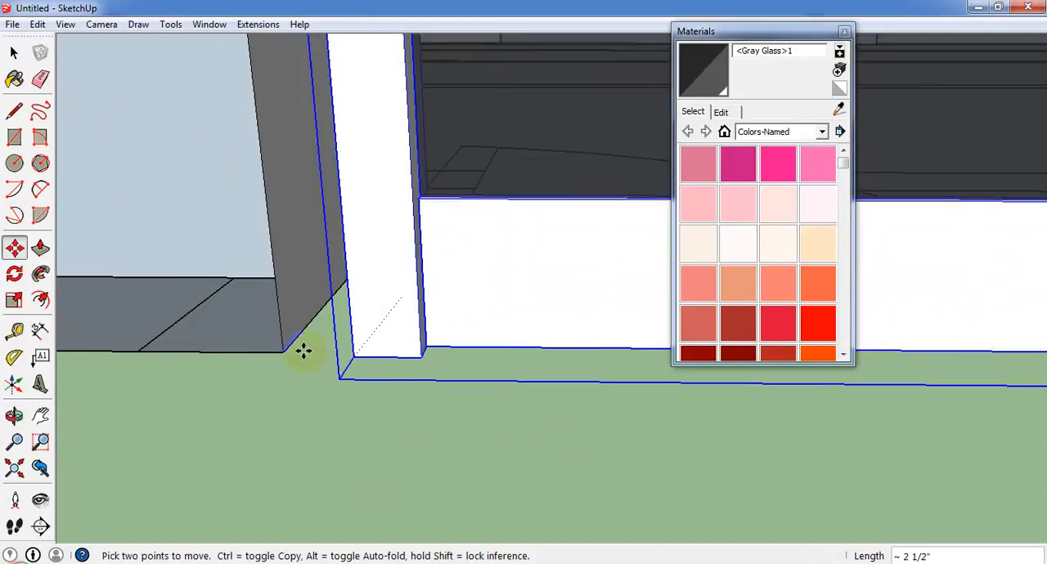
{"action": "scroll", "coordinate": [316, 395], "scroll_direction": "down", "scroll_amount": 10}
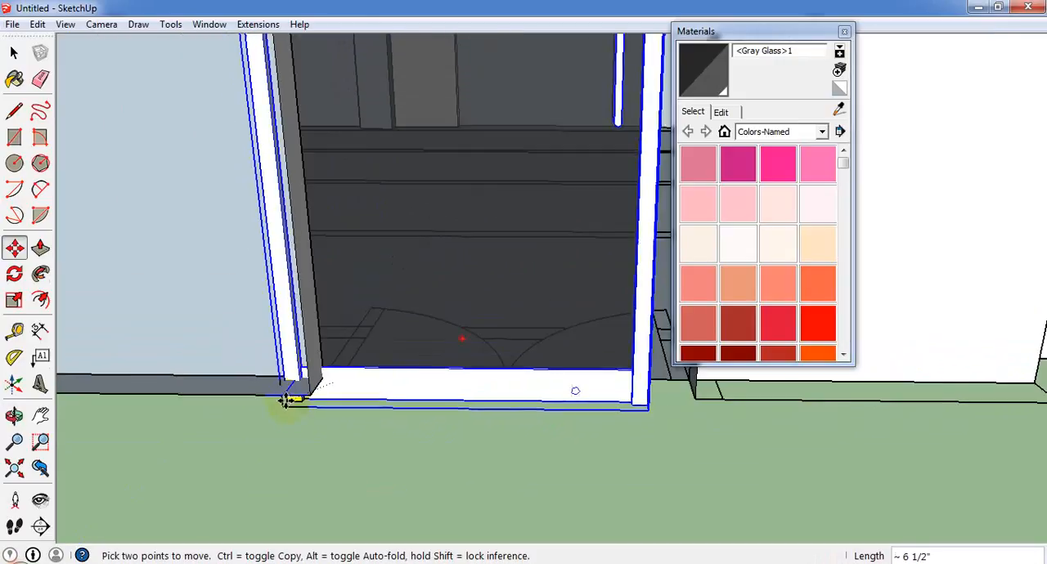
{"action": "scroll", "coordinate": [430, 514], "scroll_direction": "down", "scroll_amount": 5}
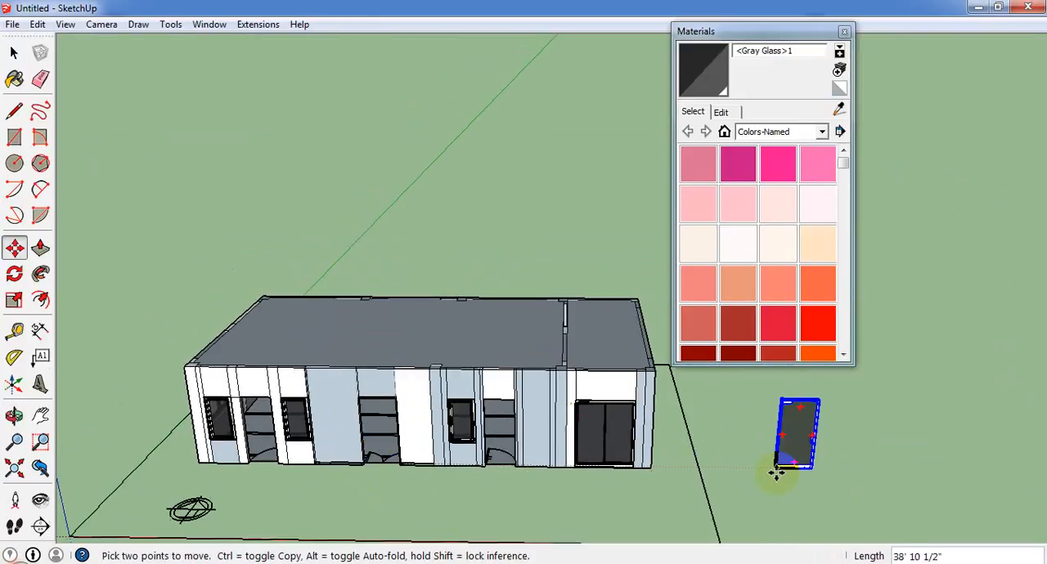
{"action": "left_click", "coordinate": [780, 464]}
Explode the glass door component twice to break it into loose geometry.
{"action": "left_click", "coordinate": [16, 54]}
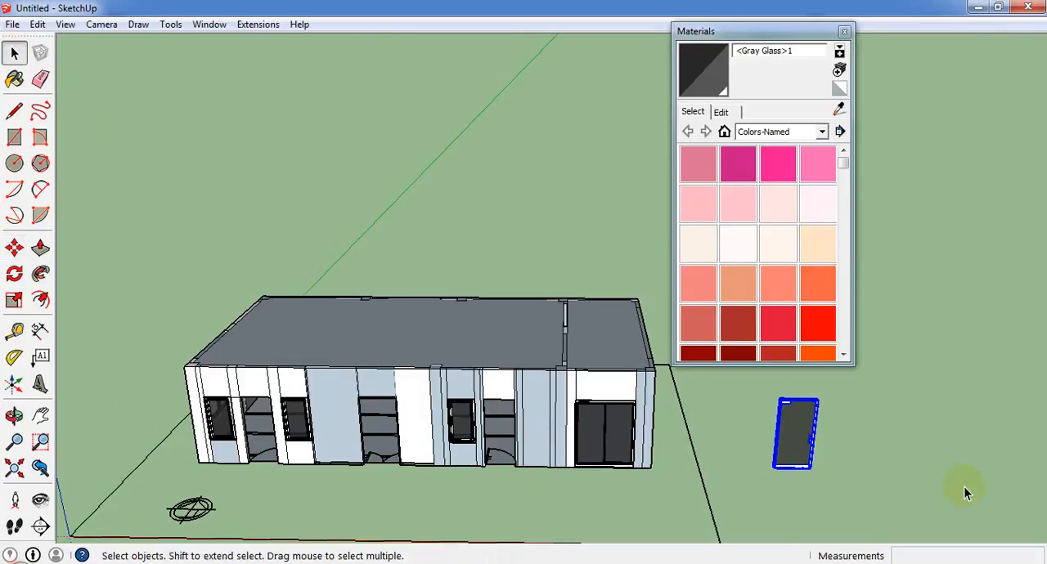
{"action": "right_click", "coordinate": [782, 414]}
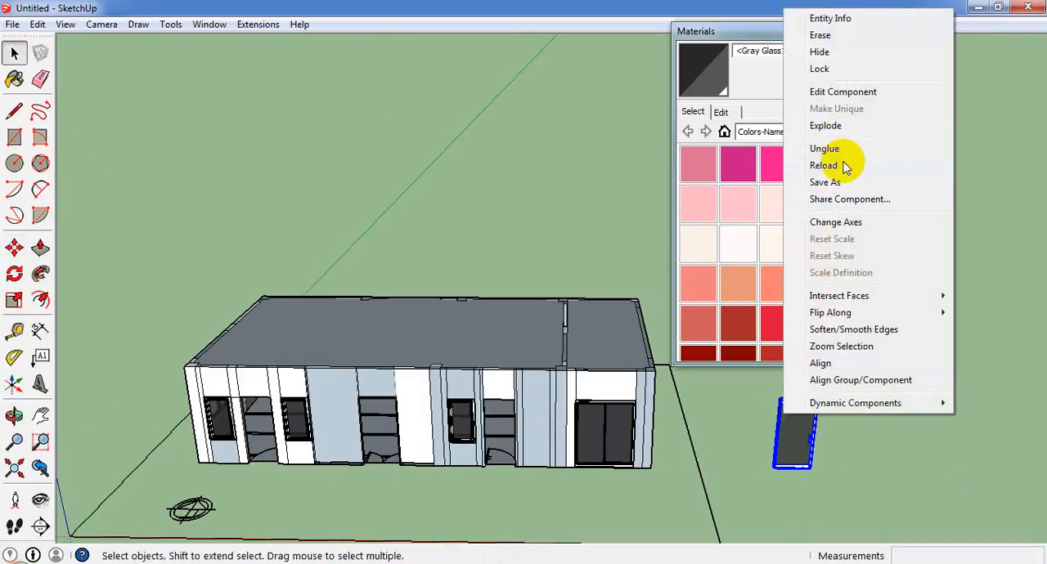
{"action": "left_click", "coordinate": [837, 127]}
{"action": "right_click", "coordinate": [793, 426]}
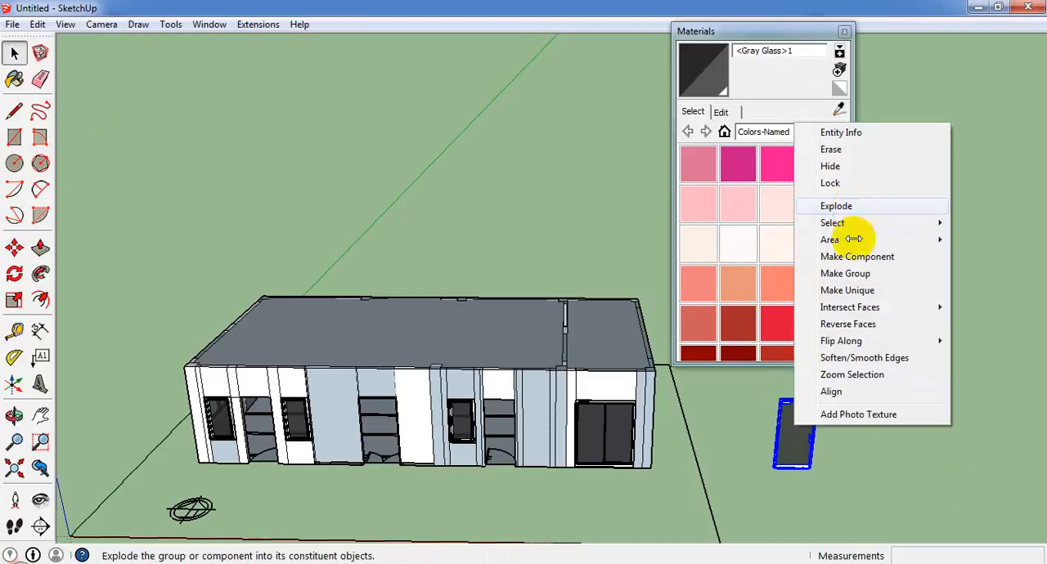
{"action": "left_click", "coordinate": [842, 207]}
Select all of the exploded glass door's geometry and make it a group.
{"action": "scroll", "coordinate": [825, 461], "scroll_direction": "up", "scroll_amount": 2}
{"action": "scroll", "coordinate": [701, 510], "scroll_direction": "down", "scroll_amount": 2}
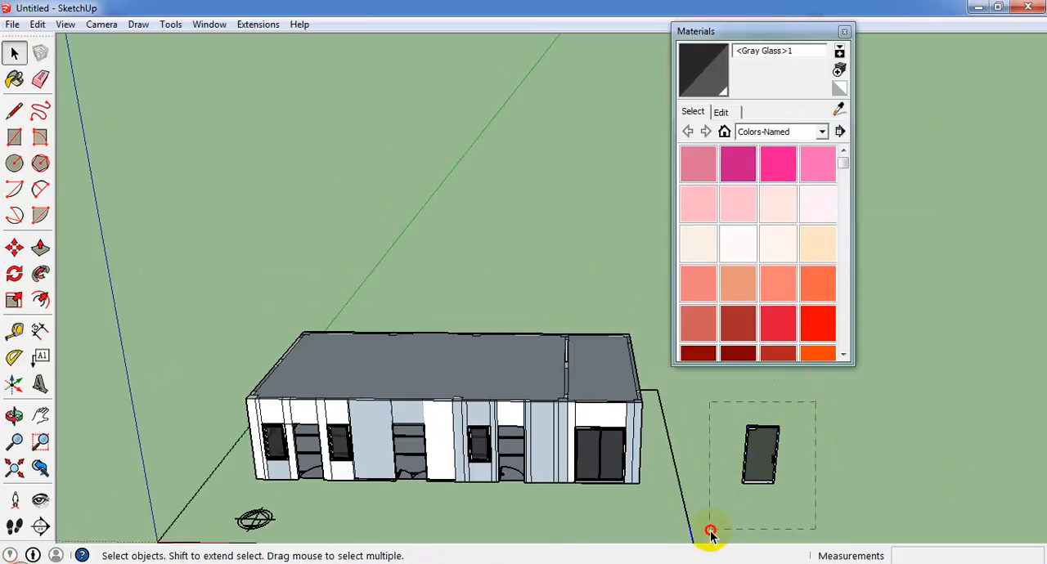
{"action": "right_click", "coordinate": [751, 465]}
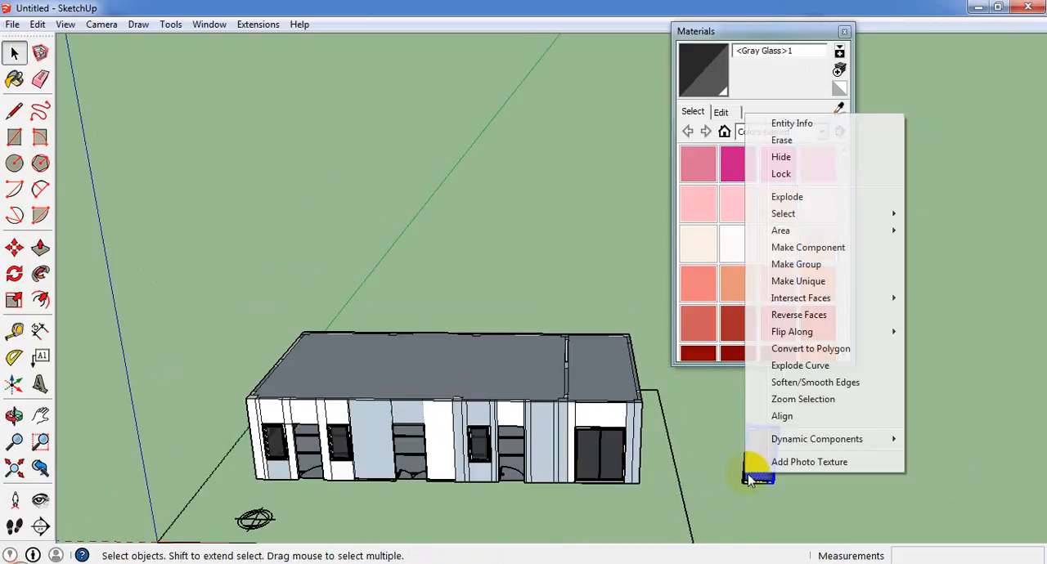
{"action": "left_click", "coordinate": [812, 265]}
{"action": "left_click", "coordinate": [14, 247]}
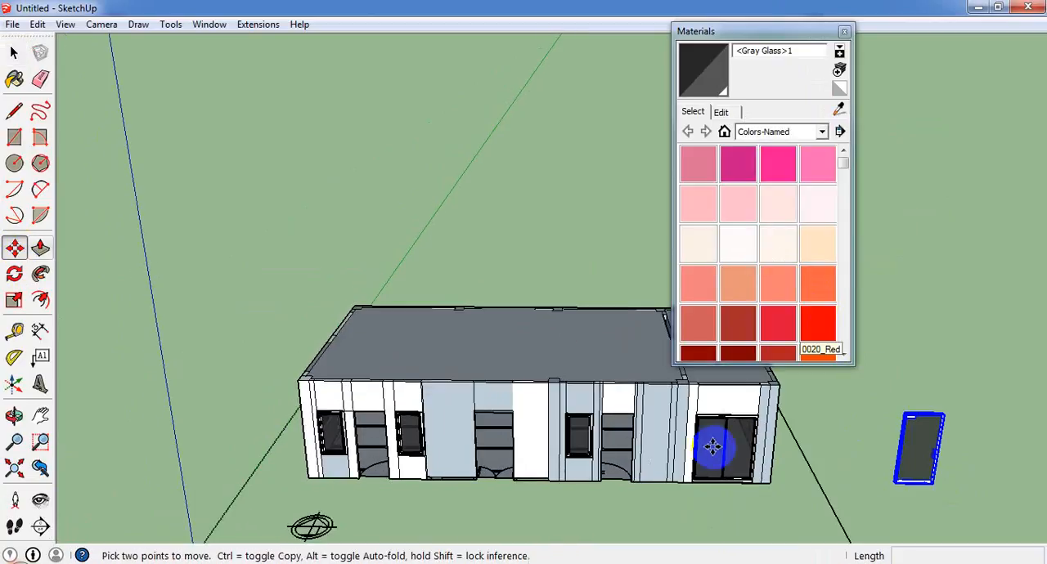
{"action": "scroll", "coordinate": [831, 483], "scroll_direction": "up", "scroll_amount": 5}
{"action": "scroll", "coordinate": [967, 472], "scroll_direction": "up", "scroll_amount": 2}
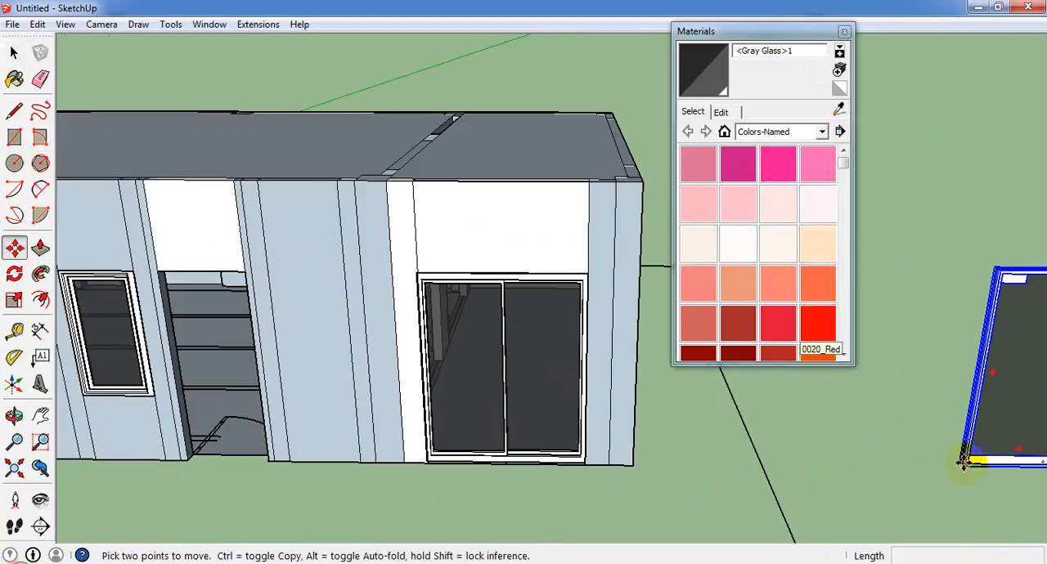
{"action": "scroll", "coordinate": [965, 463], "scroll_direction": "up", "scroll_amount": 3}
{"action": "left_click", "coordinate": [970, 465]}
{"action": "scroll", "coordinate": [812, 395], "scroll_direction": "down", "scroll_amount": 5}
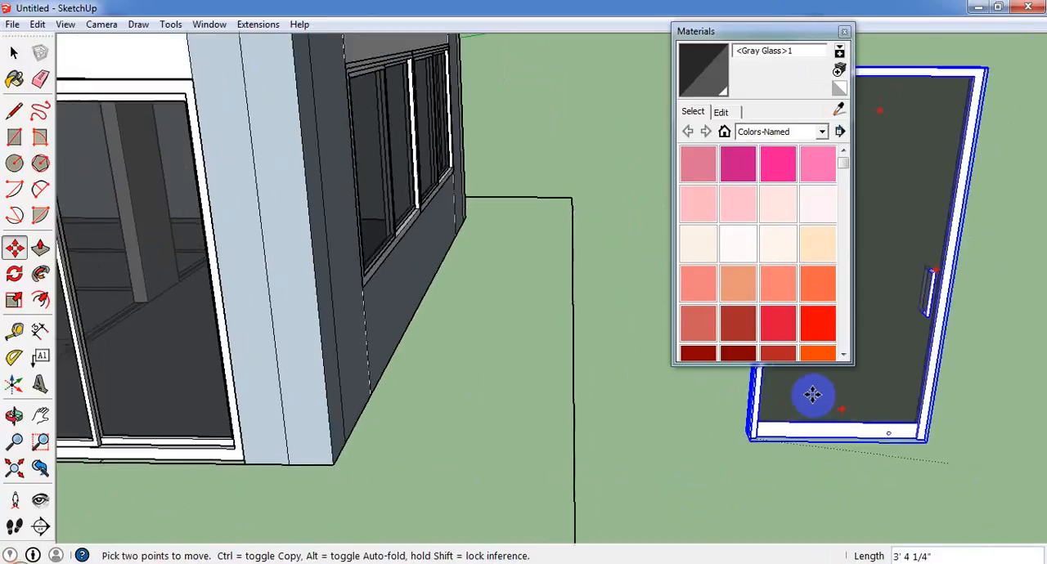
{"action": "key", "text": "Escape"}
Move the glass door group by its lower frame corner to the floor-level corner of the opening nearest the wide sliding door.
{"action": "scroll", "coordinate": [724, 472], "scroll_direction": "up", "scroll_amount": 1}
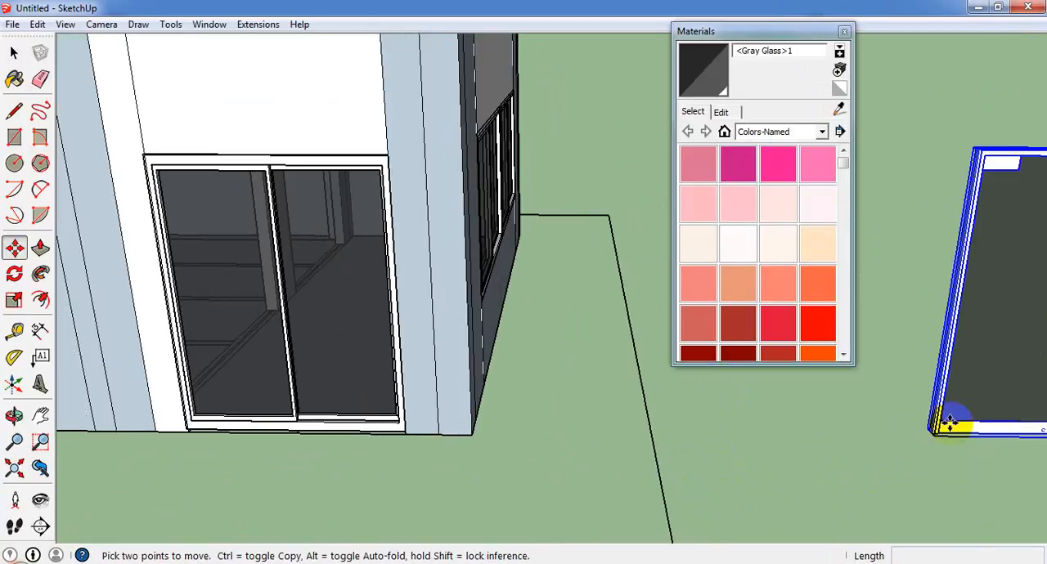
{"action": "scroll", "coordinate": [925, 432], "scroll_direction": "up", "scroll_amount": 5}
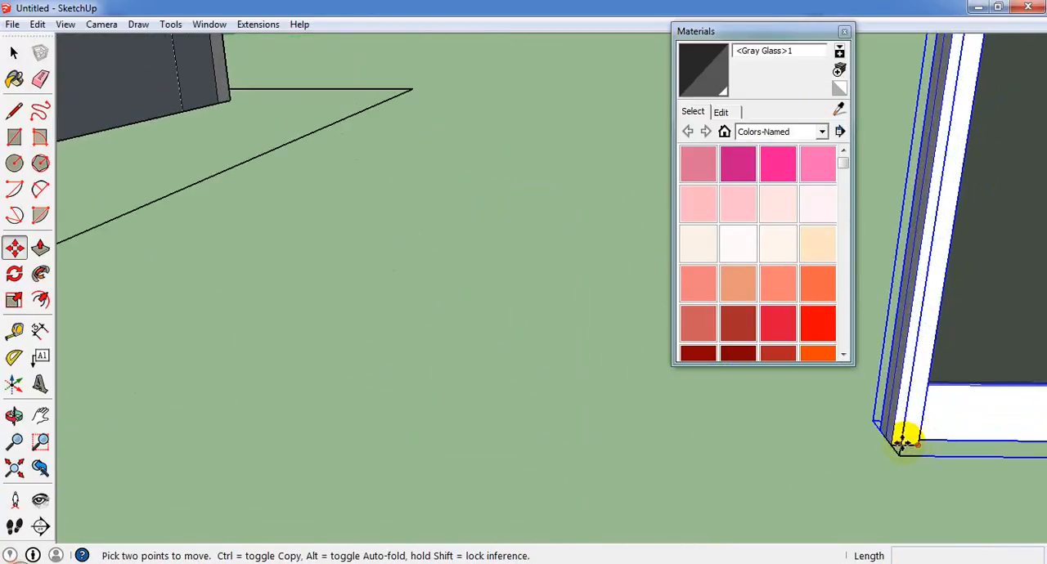
{"action": "left_click", "coordinate": [894, 441]}
{"action": "scroll", "coordinate": [974, 393], "scroll_direction": "down", "scroll_amount": 5}
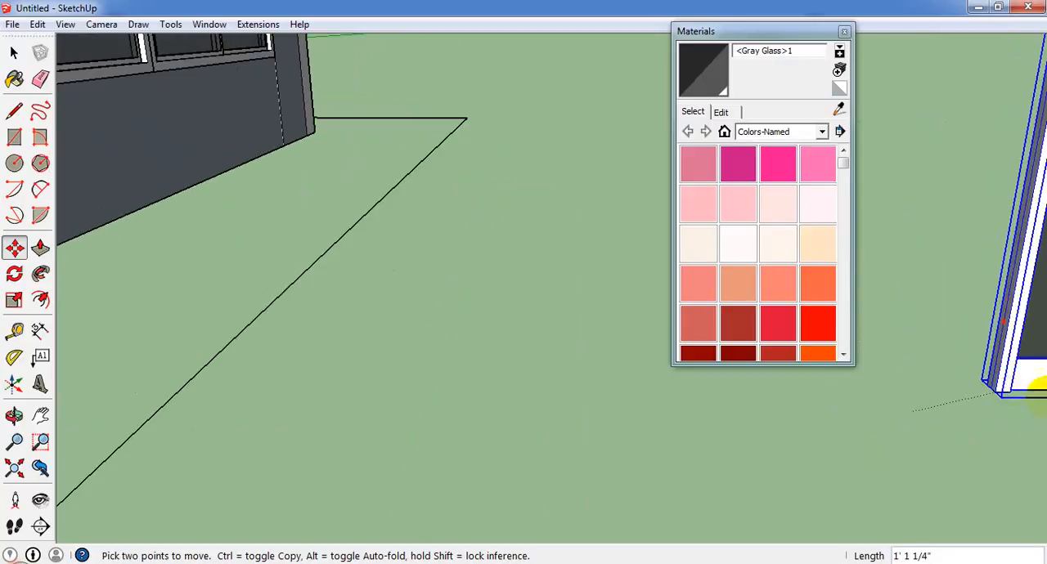
{"action": "scroll", "coordinate": [1035, 458], "scroll_direction": "down", "scroll_amount": 5}
{"action": "scroll", "coordinate": [260, 421], "scroll_direction": "up", "scroll_amount": 5}
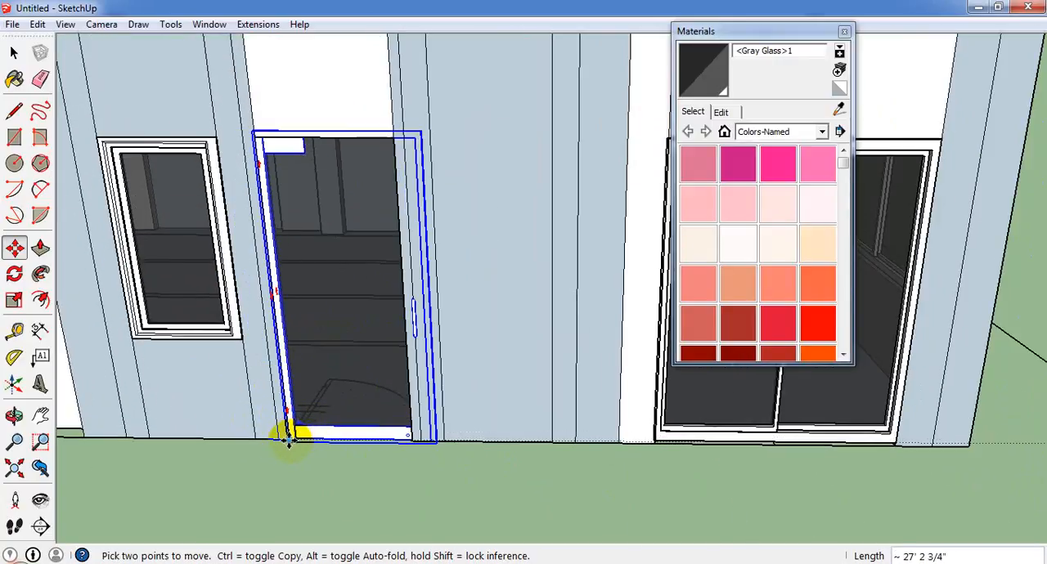
{"action": "scroll", "coordinate": [323, 425], "scroll_direction": "down", "scroll_amount": 3}
{"action": "scroll", "coordinate": [94, 251], "scroll_direction": "up", "scroll_amount": 2}
{"action": "scroll", "coordinate": [106, 271], "scroll_direction": "up", "scroll_amount": 2}
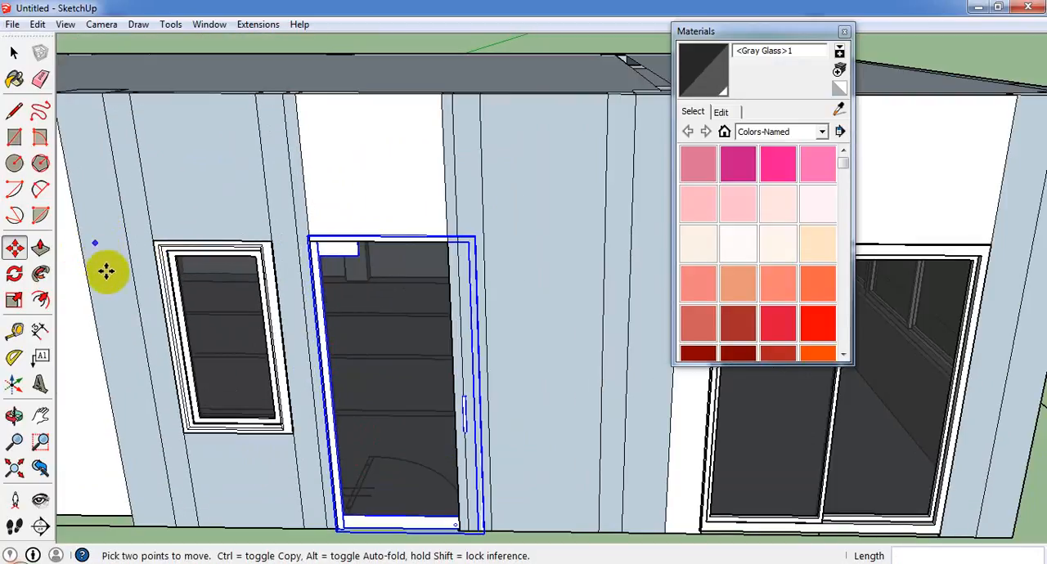
Scale the glass door's width by about 0.83 along the red axis to fit the opening, and clear the selection.
{"action": "left_click", "coordinate": [15, 301]}
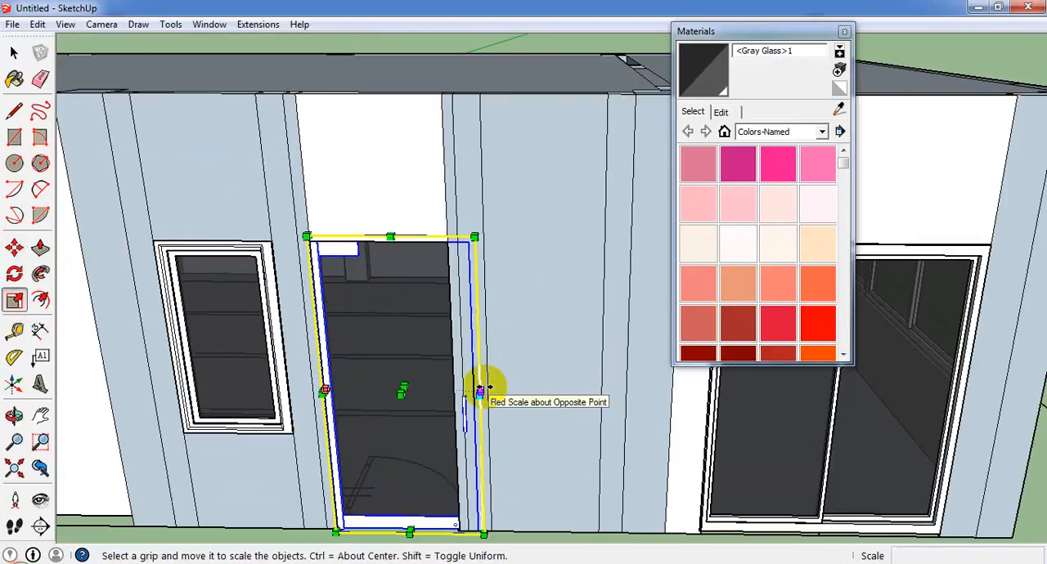
{"action": "left_click_drag", "start_coordinate": [483, 386], "coordinate": [454, 382]}
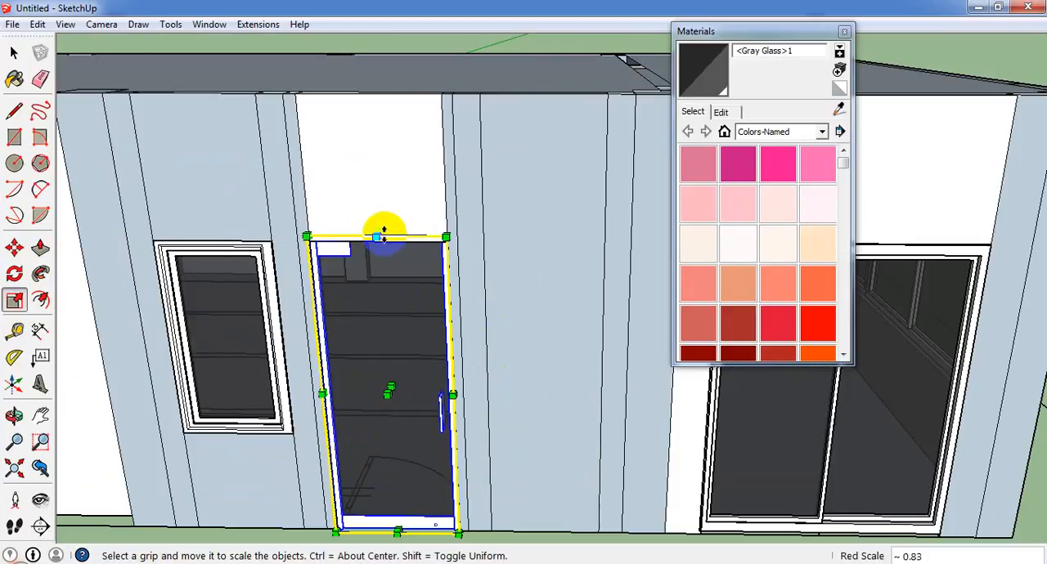
{"action": "scroll", "coordinate": [536, 296], "scroll_direction": "down", "scroll_amount": 4}
{"action": "left_click", "coordinate": [14, 53]}
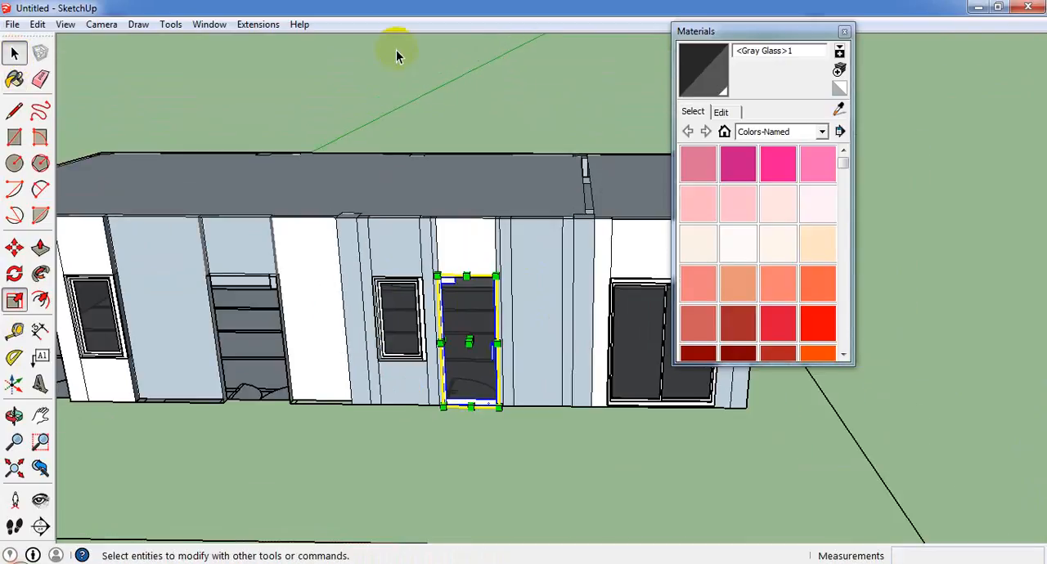
{"action": "left_click", "coordinate": [409, 85]}
Copy the fitted glass door about 22' 7" along the facade into the opening between the two small windows.
{"action": "scroll", "coordinate": [498, 410], "scroll_direction": "up", "scroll_amount": 3}
{"action": "left_click", "coordinate": [467, 373]}
{"action": "scroll", "coordinate": [468, 374], "scroll_direction": "down", "scroll_amount": 3}
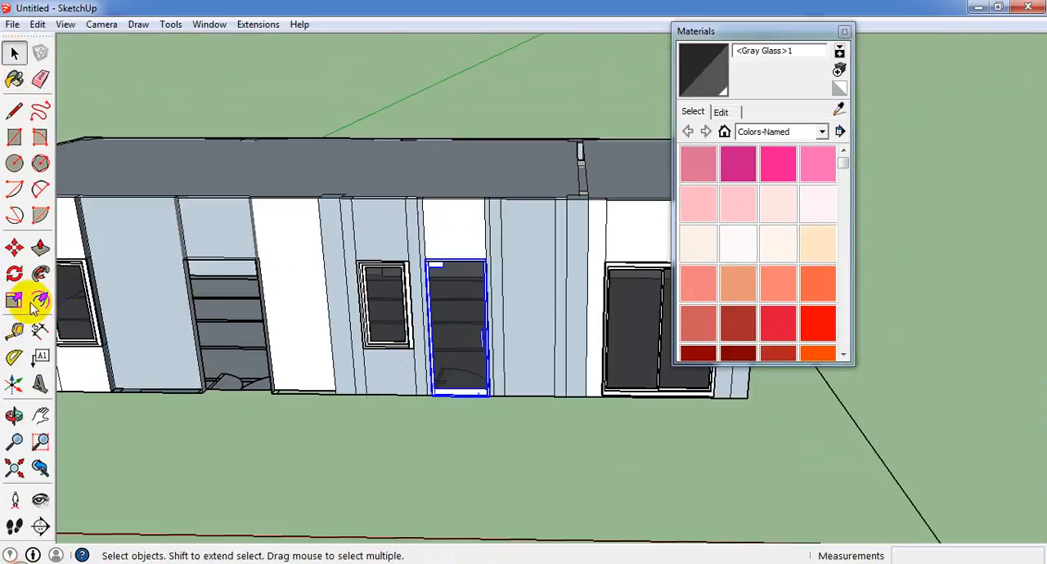
{"action": "left_click", "coordinate": [14, 248]}
{"action": "scroll", "coordinate": [426, 401], "scroll_direction": "up", "scroll_amount": 4}
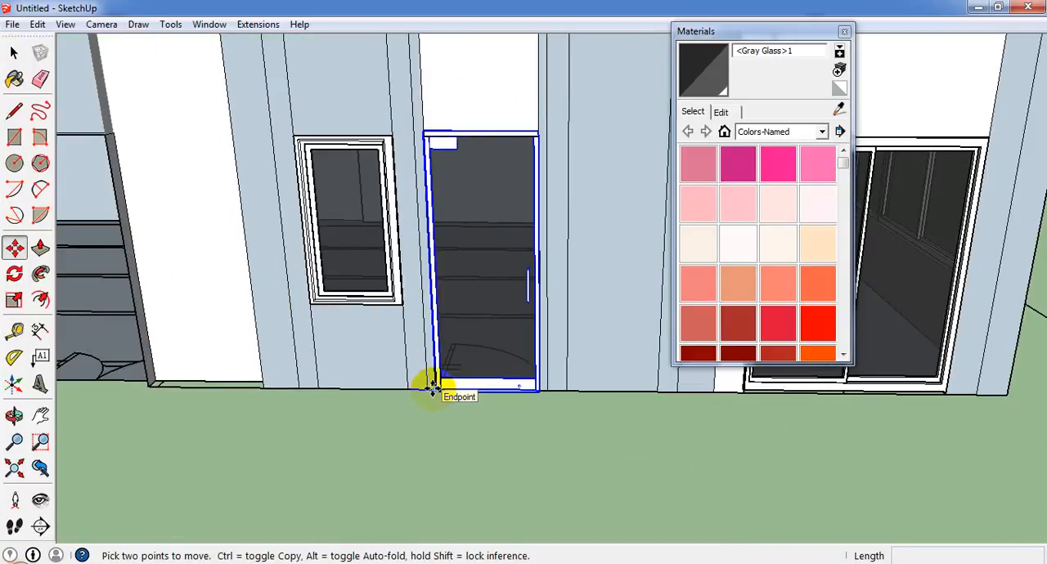
{"action": "left_click", "coordinate": [432, 388]}
{"action": "key", "text": "ctrl"}
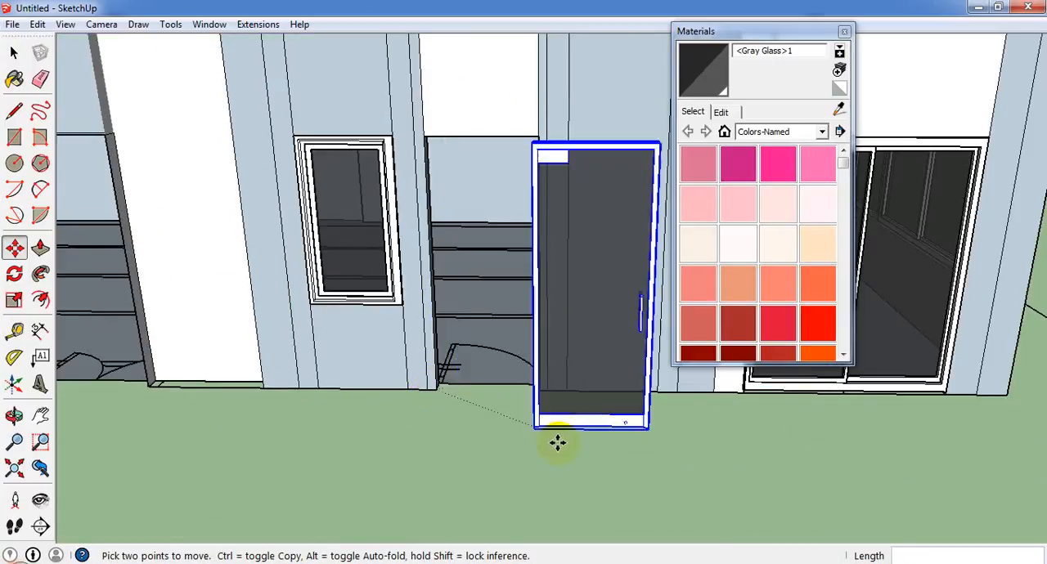
{"action": "scroll", "coordinate": [559, 444], "scroll_direction": "down", "scroll_amount": 5}
{"action": "middle_click_drag", "start_coordinate": [190, 413], "coordinate": [362, 397]}
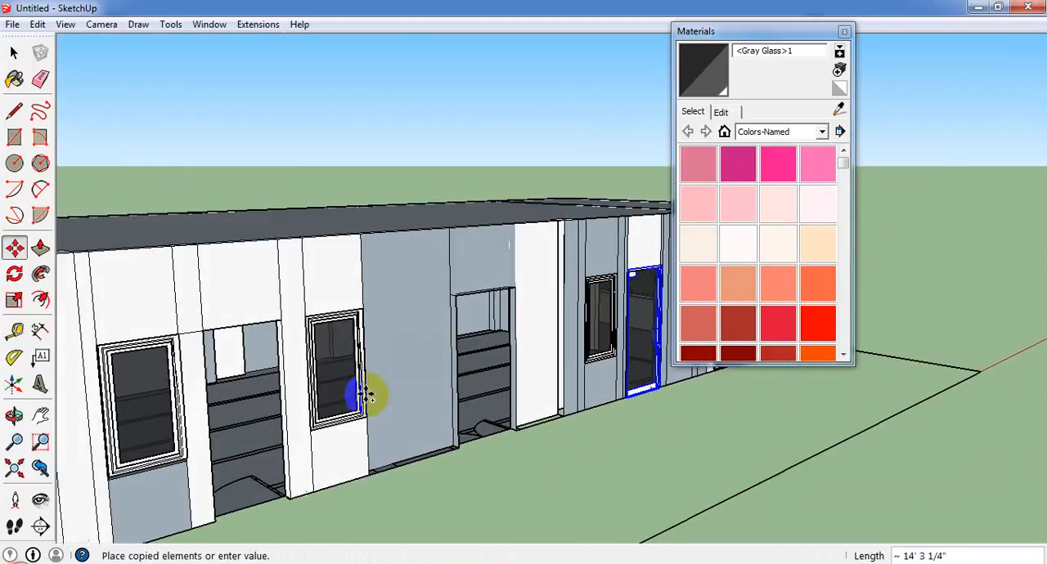
{"action": "scroll", "coordinate": [264, 502], "scroll_direction": "up", "scroll_amount": 2}
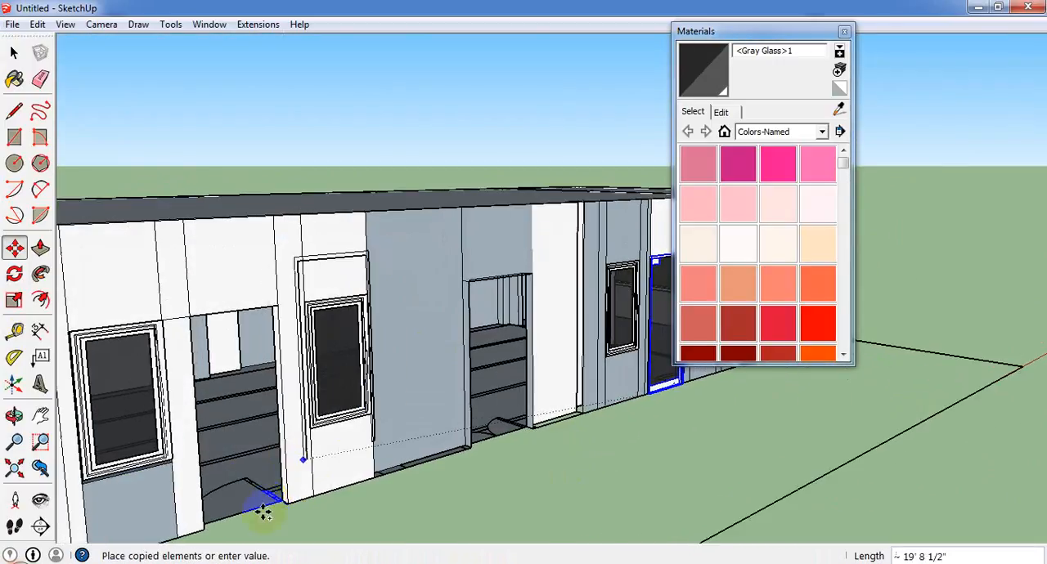
{"action": "left_click", "coordinate": [200, 520]}
{"action": "scroll", "coordinate": [322, 457], "scroll_direction": "down", "scroll_amount": 4}
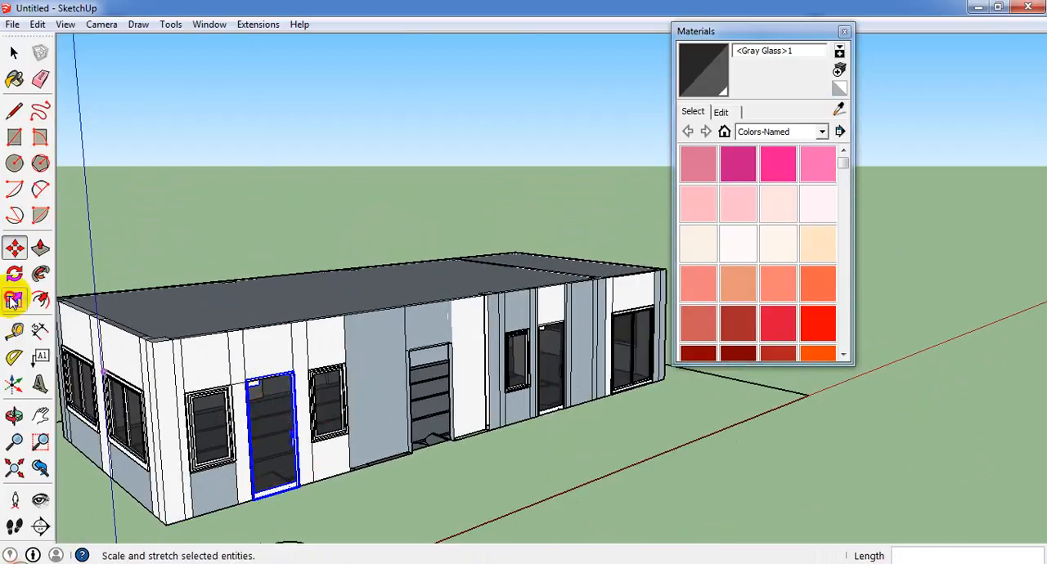
Scale the copied glass door's height from the middle of its upper edge to fit its opening.
{"action": "left_click", "coordinate": [14, 301]}
{"action": "scroll", "coordinate": [246, 372], "scroll_direction": "up", "scroll_amount": 3}
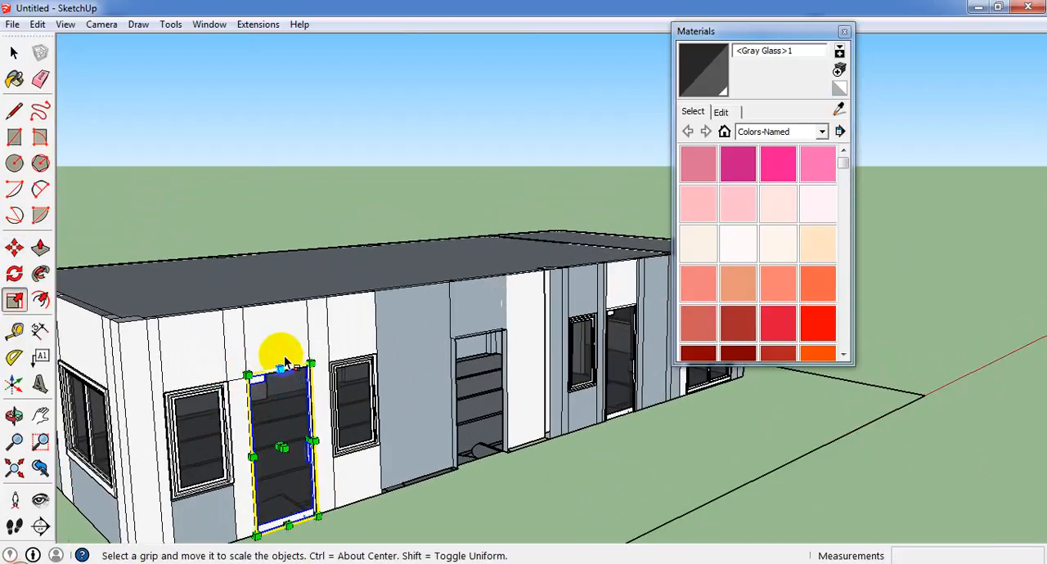
{"action": "scroll", "coordinate": [276, 369], "scroll_direction": "up", "scroll_amount": 4}
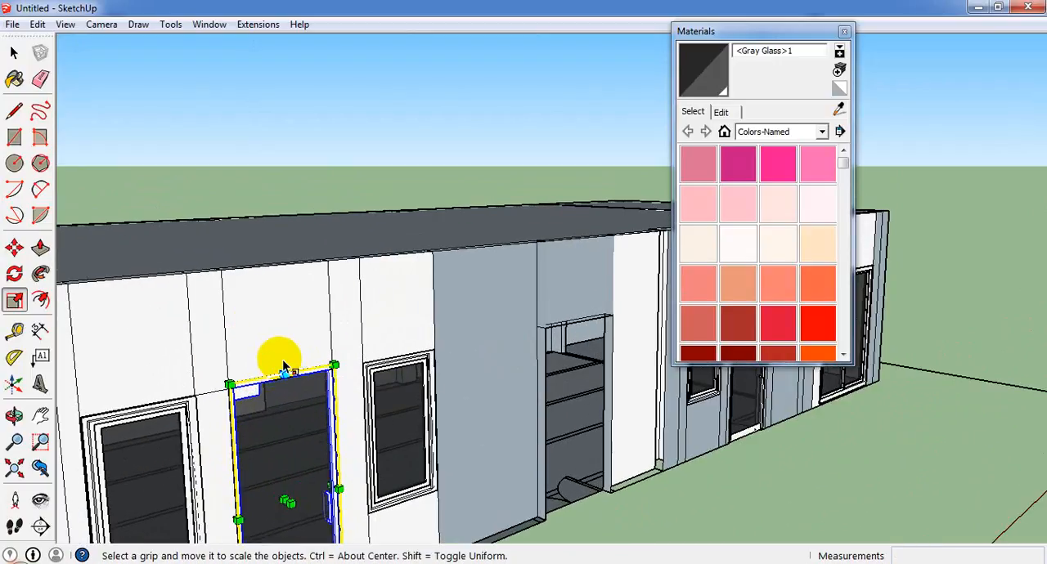
{"action": "scroll", "coordinate": [274, 369], "scroll_direction": "up", "scroll_amount": 1}
{"action": "left_click_drag", "start_coordinate": [272, 367], "coordinate": [272, 379]}
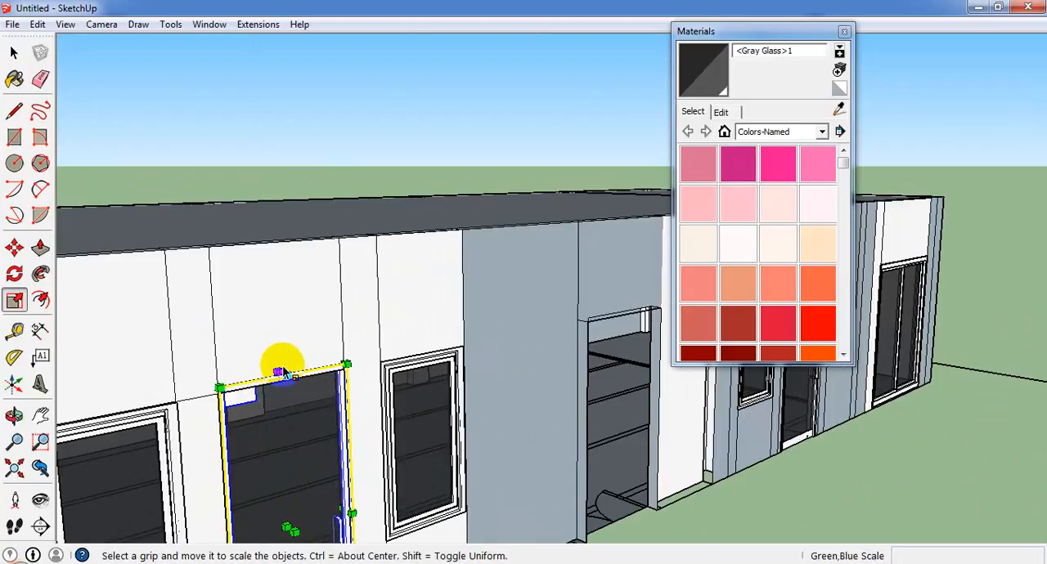
{"action": "scroll", "coordinate": [283, 373], "scroll_direction": "up", "scroll_amount": 5}
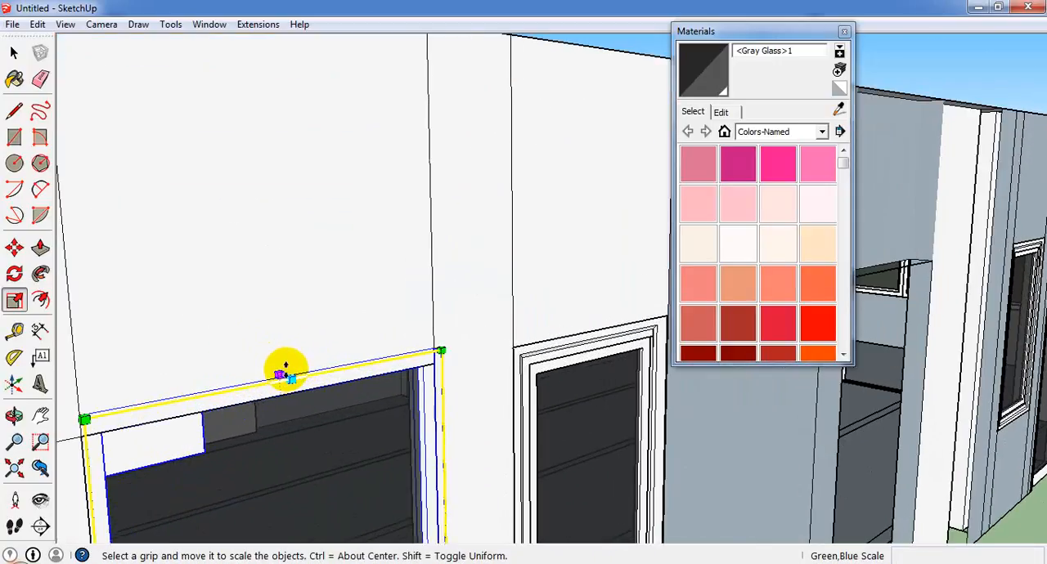
{"action": "left_click_drag", "start_coordinate": [286, 367], "coordinate": [279, 399]}
{"action": "scroll", "coordinate": [261, 401], "scroll_direction": "down", "scroll_amount": 10}
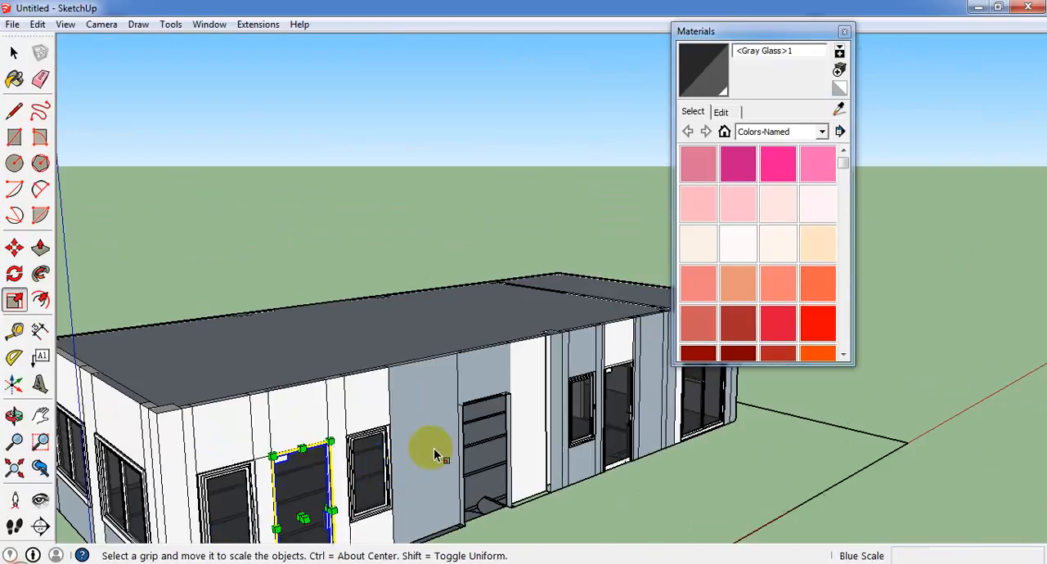
{"action": "middle_click_drag", "start_coordinate": [425, 444], "coordinate": [65, 538]}
{"action": "scroll", "coordinate": [609, 282], "scroll_direction": "up", "scroll_amount": 2}
Import the Door_Glass_3-2x7-0_Framed_Double model from the Doors folder.
{"action": "left_click", "coordinate": [12, 23]}
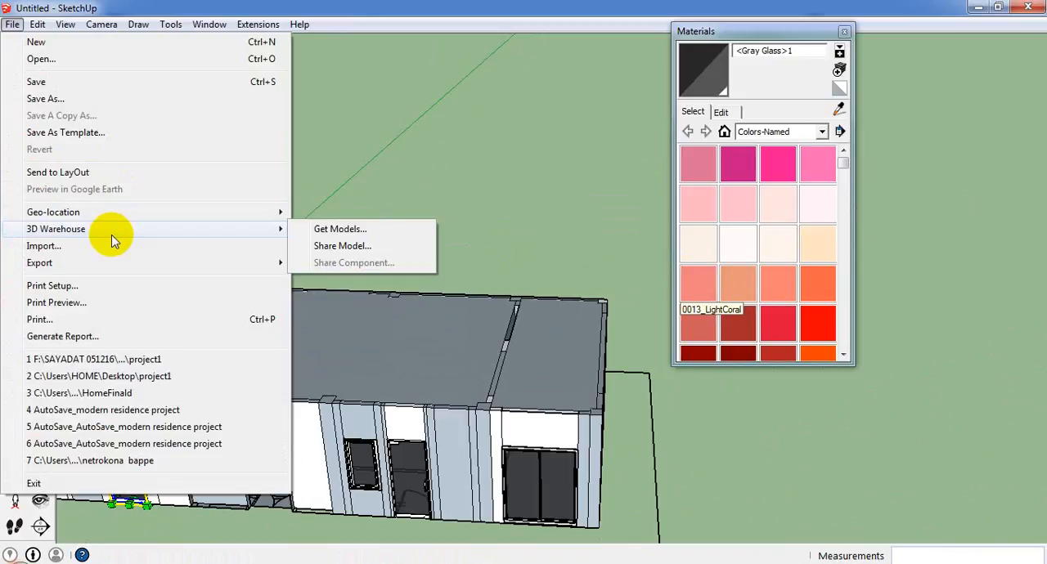
{"action": "left_click", "coordinate": [108, 250]}
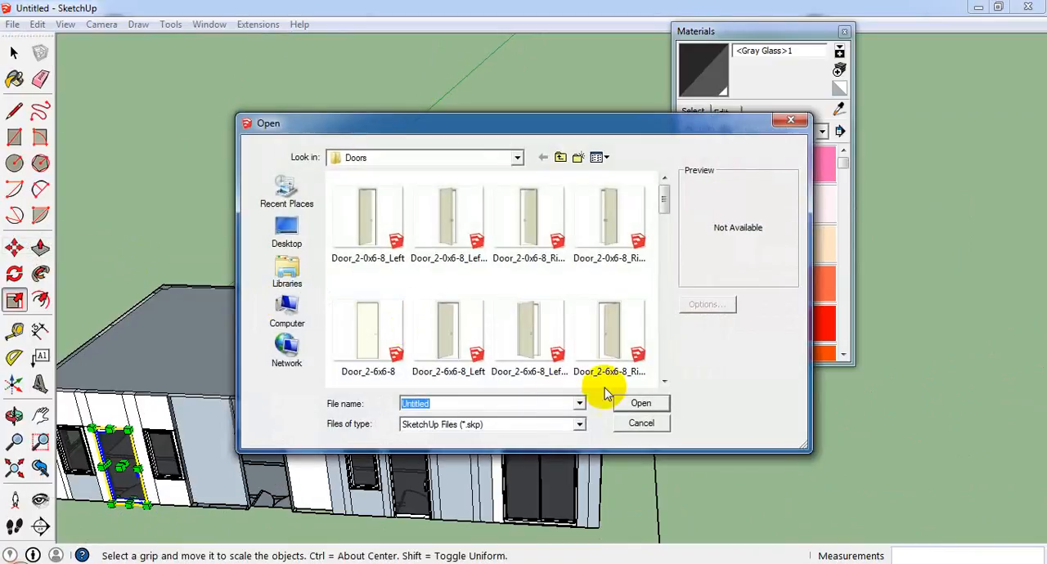
{"action": "left_click", "coordinate": [636, 328]}
{"action": "scroll", "coordinate": [636, 329], "scroll_direction": "down", "scroll_amount": 3}
{"action": "scroll", "coordinate": [585, 342], "scroll_direction": "up", "scroll_amount": 2}
{"action": "left_click", "coordinate": [583, 343]}
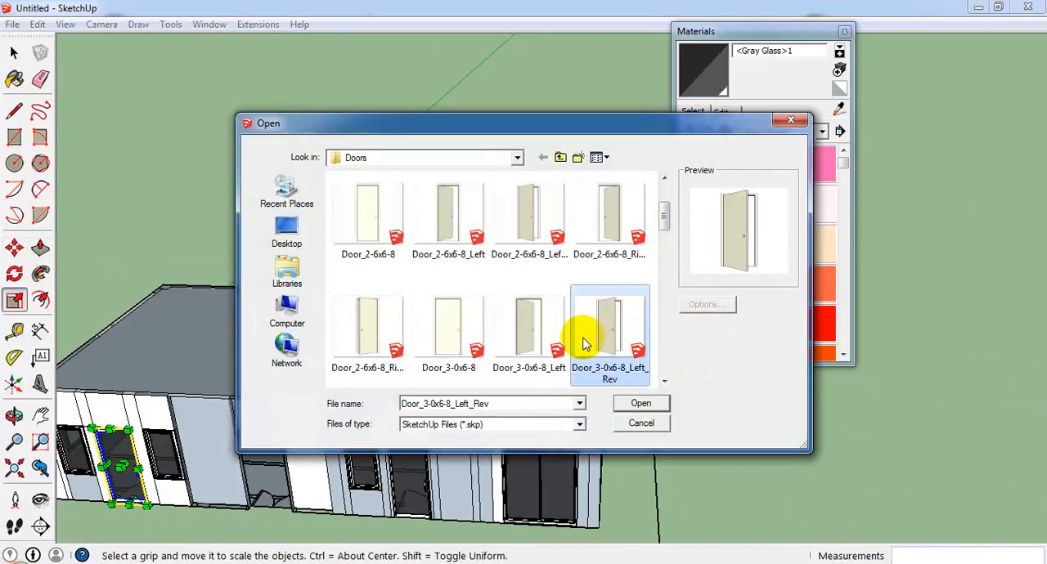
{"action": "scroll", "coordinate": [583, 342], "scroll_direction": "down", "scroll_amount": 1}
{"action": "scroll", "coordinate": [585, 339], "scroll_direction": "down", "scroll_amount": 2}
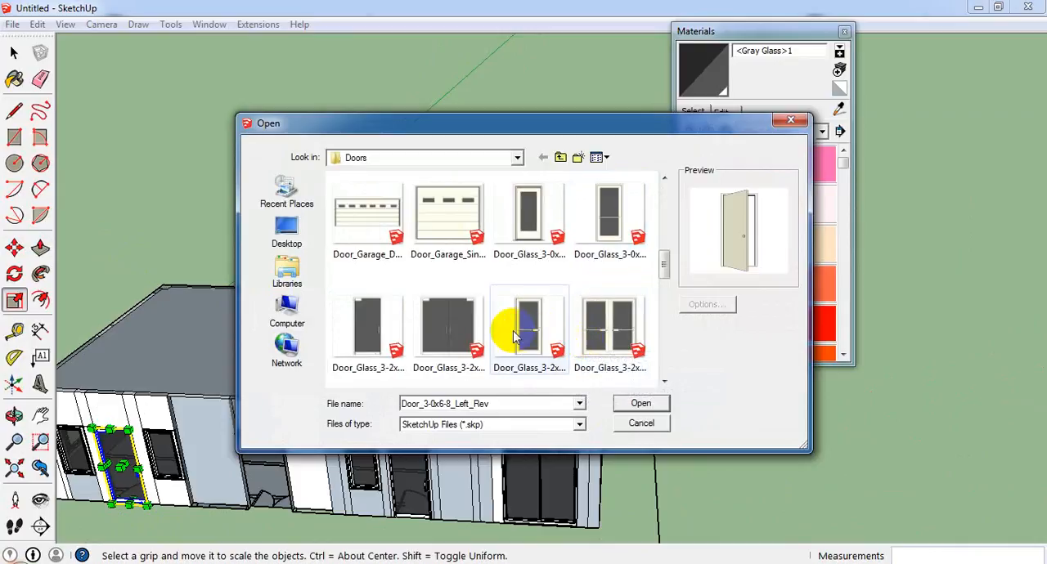
{"action": "scroll", "coordinate": [517, 352], "scroll_direction": "down", "scroll_amount": 2}
{"action": "scroll", "coordinate": [531, 338], "scroll_direction": "up", "scroll_amount": 2}
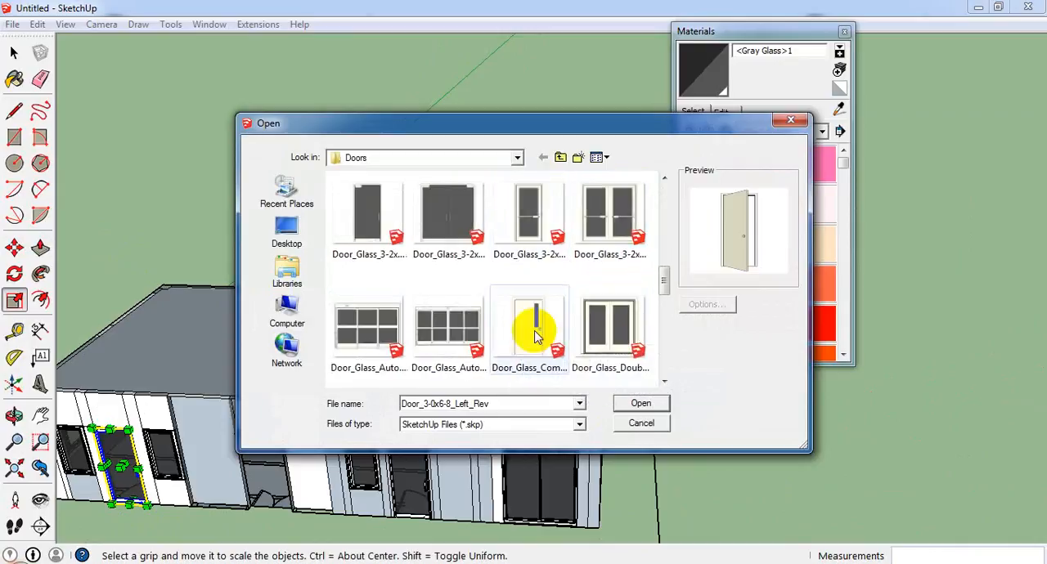
{"action": "left_click", "coordinate": [618, 353]}
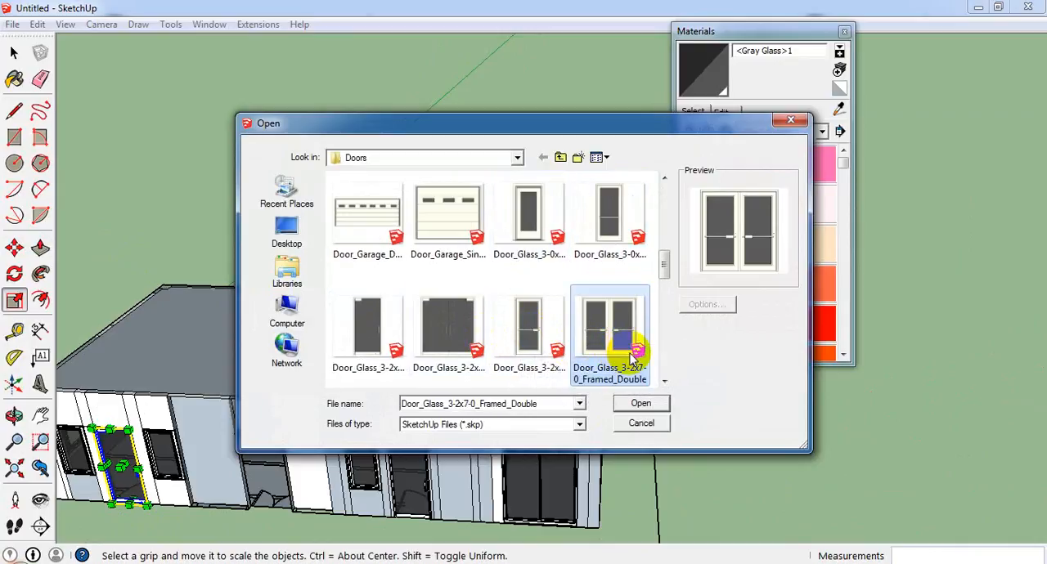
{"action": "left_click", "coordinate": [641, 406]}
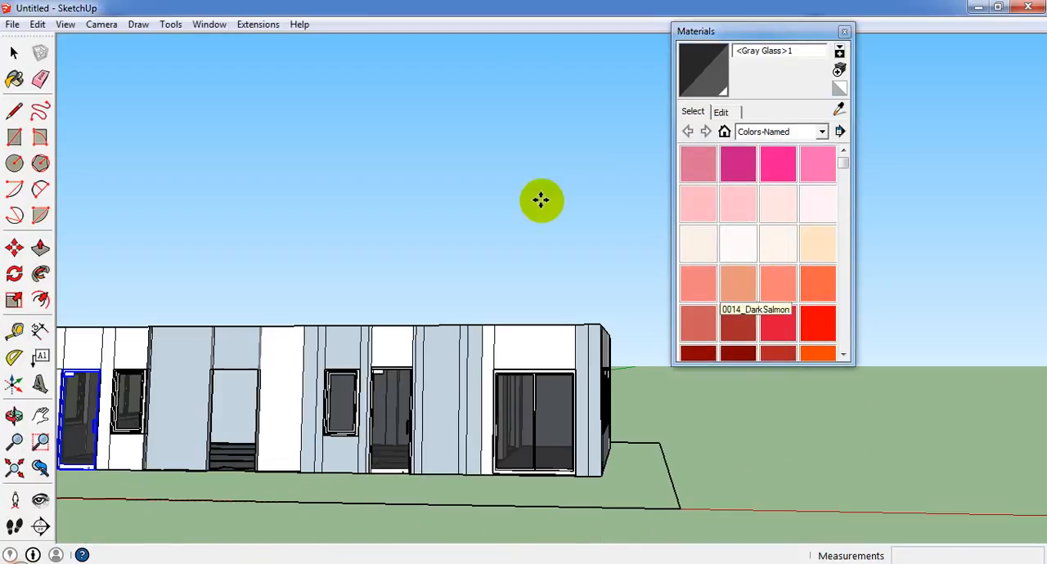
Place the imported double glass door and move it about 25' along the facade to clear space beside the building.
{"action": "scroll", "coordinate": [368, 343], "scroll_direction": "down", "scroll_amount": 3}
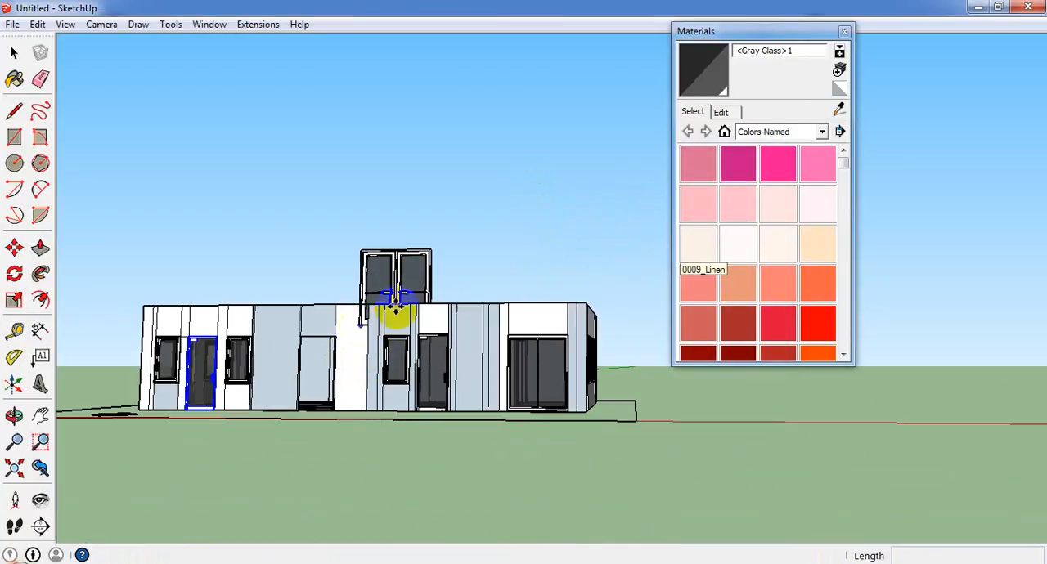
{"action": "scroll", "coordinate": [395, 307], "scroll_direction": "up", "scroll_amount": 3}
{"action": "left_click", "coordinate": [340, 336]}
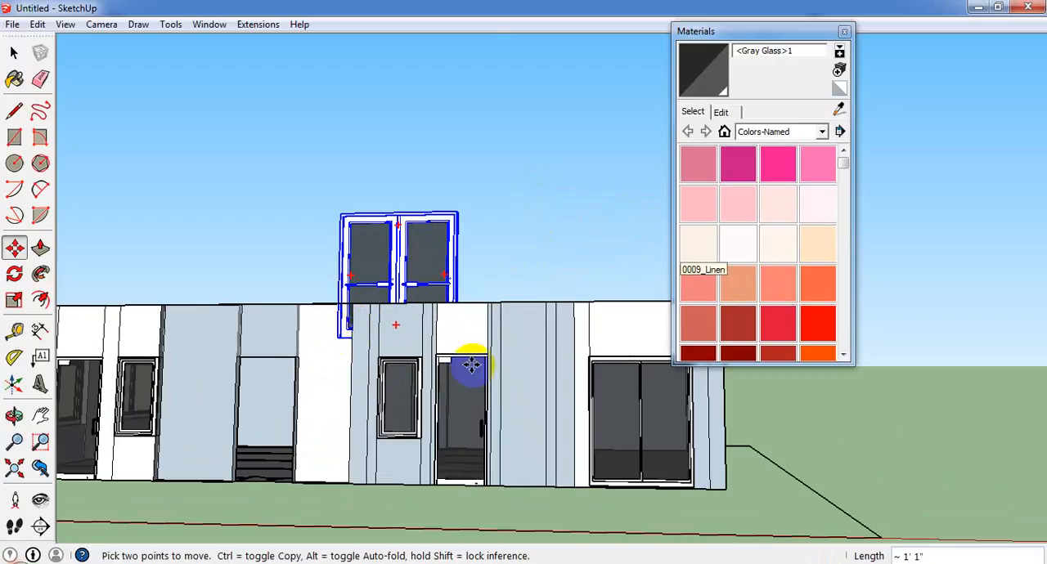
{"action": "left_click", "coordinate": [834, 434]}
Explode the double glass door component three times into loose geometry and clear the selection.
{"action": "scroll", "coordinate": [790, 439], "scroll_direction": "down", "scroll_amount": 3}
{"action": "right_click", "coordinate": [880, 390]}
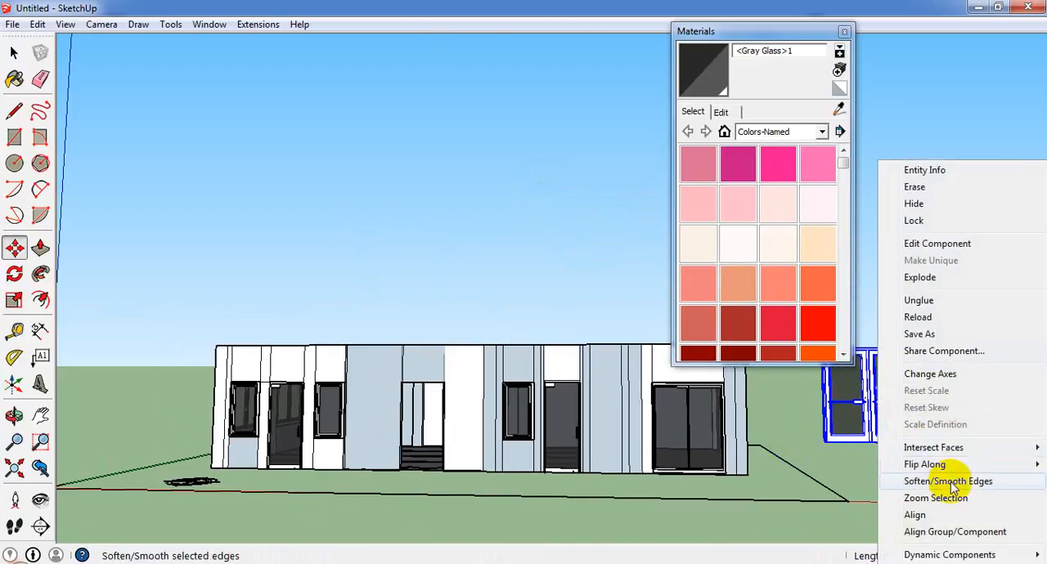
{"action": "left_click", "coordinate": [944, 280]}
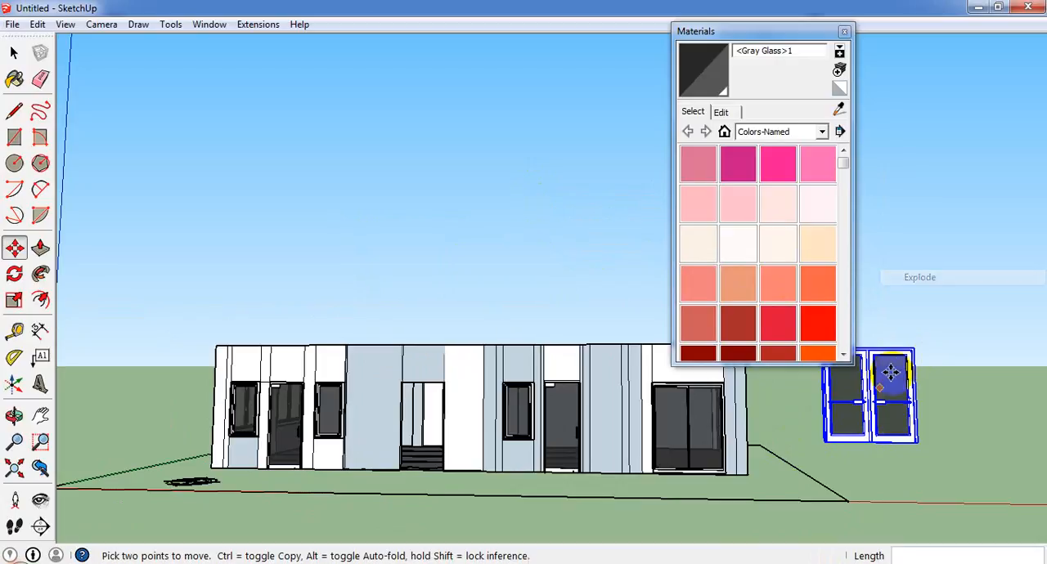
{"action": "right_click", "coordinate": [871, 375]}
{"action": "left_click", "coordinate": [916, 158]}
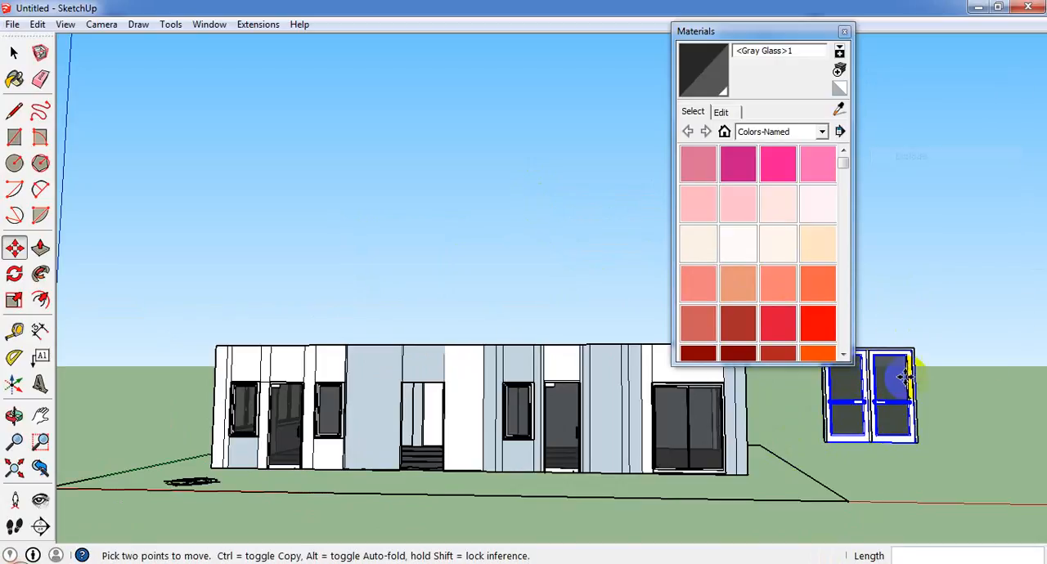
{"action": "right_click", "coordinate": [883, 378]}
{"action": "left_click", "coordinate": [930, 161]}
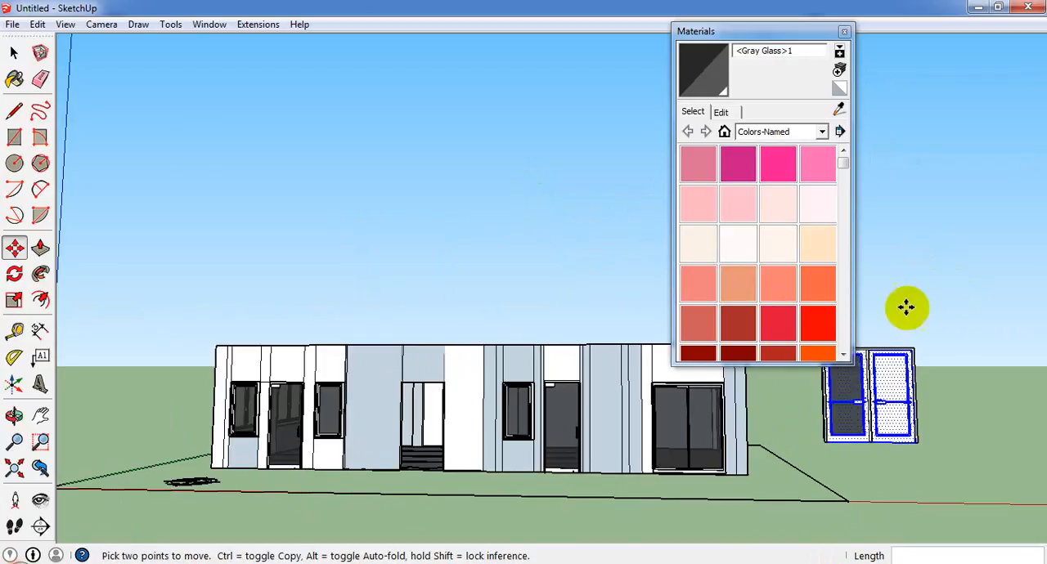
{"action": "left_click", "coordinate": [14, 52]}
{"action": "left_click", "coordinate": [69, 102]}
{"action": "left_click", "coordinate": [11, 52]}
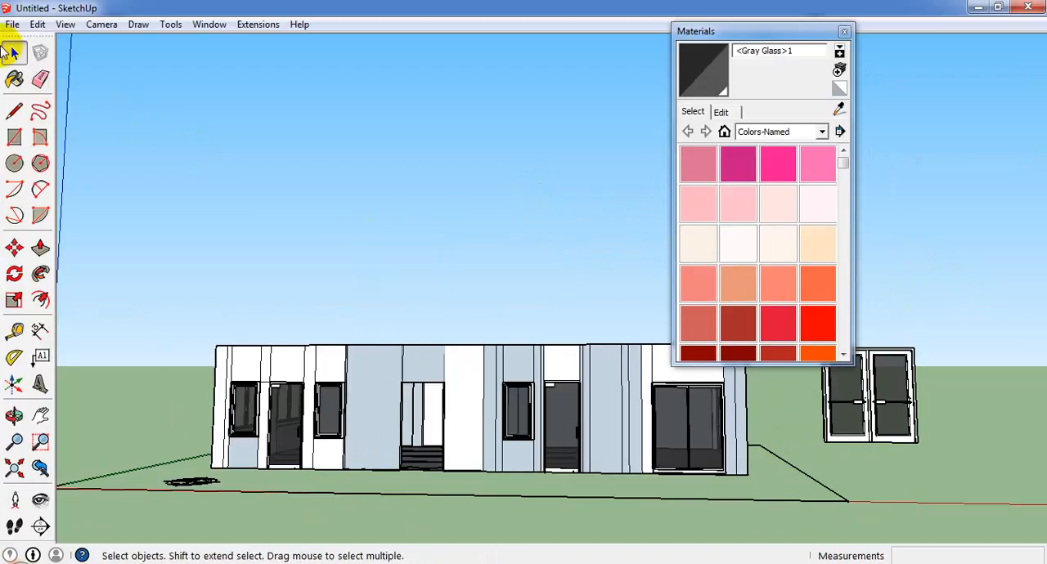
Select all of the exploded double glass door's geometry and combine it into one group.
{"action": "left_click", "coordinate": [847, 440]}
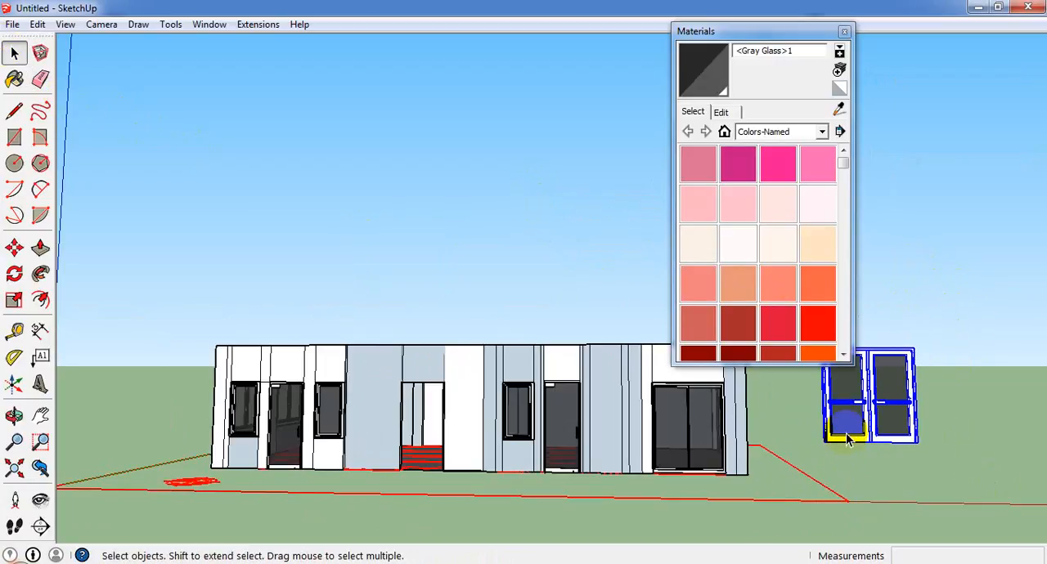
{"action": "left_click", "coordinate": [941, 323]}
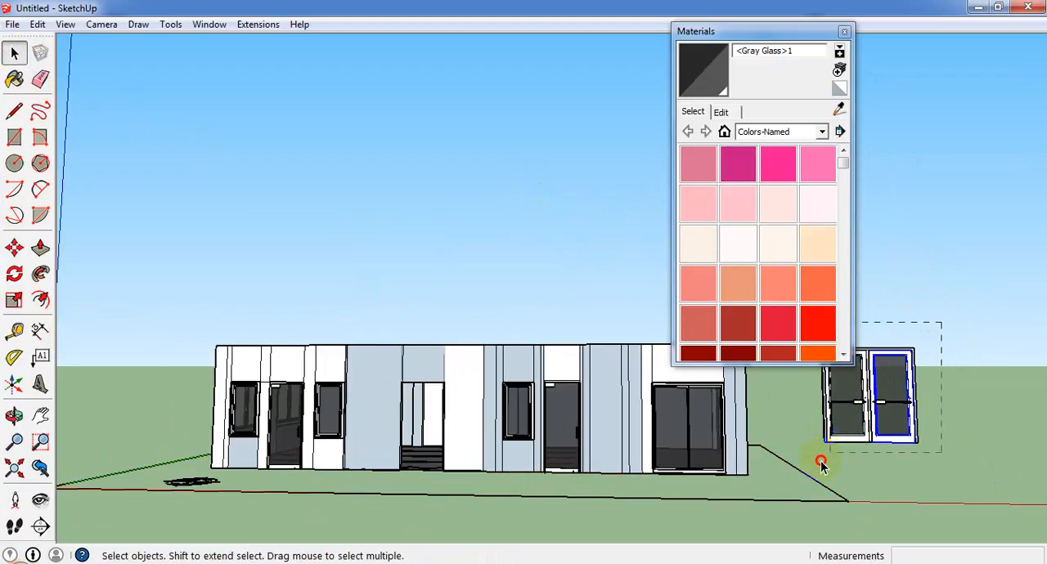
{"action": "left_click", "coordinate": [829, 424], "text": "shift"}
{"action": "right_click", "coordinate": [830, 440]}
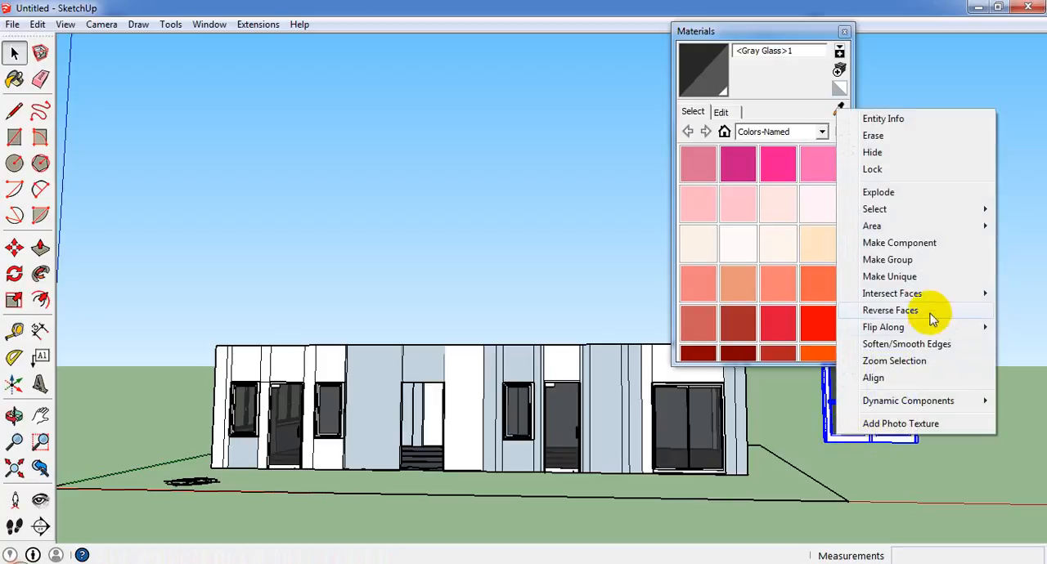
{"action": "left_click", "coordinate": [925, 260]}
Move the double glass door group about 33' 2 1/4" by its lower corner to the base corner of the empty facade opening.
{"action": "scroll", "coordinate": [919, 327], "scroll_direction": "down", "scroll_amount": 1}
{"action": "scroll", "coordinate": [103, 428], "scroll_direction": "up", "scroll_amount": 2}
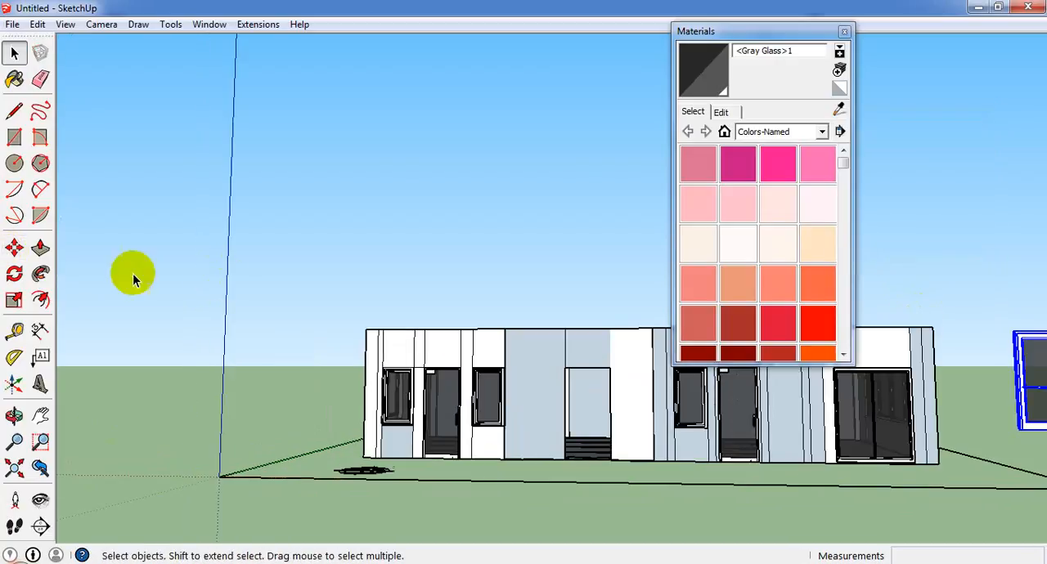
{"action": "left_click", "coordinate": [13, 249]}
{"action": "scroll", "coordinate": [1009, 394], "scroll_direction": "up", "scroll_amount": 2}
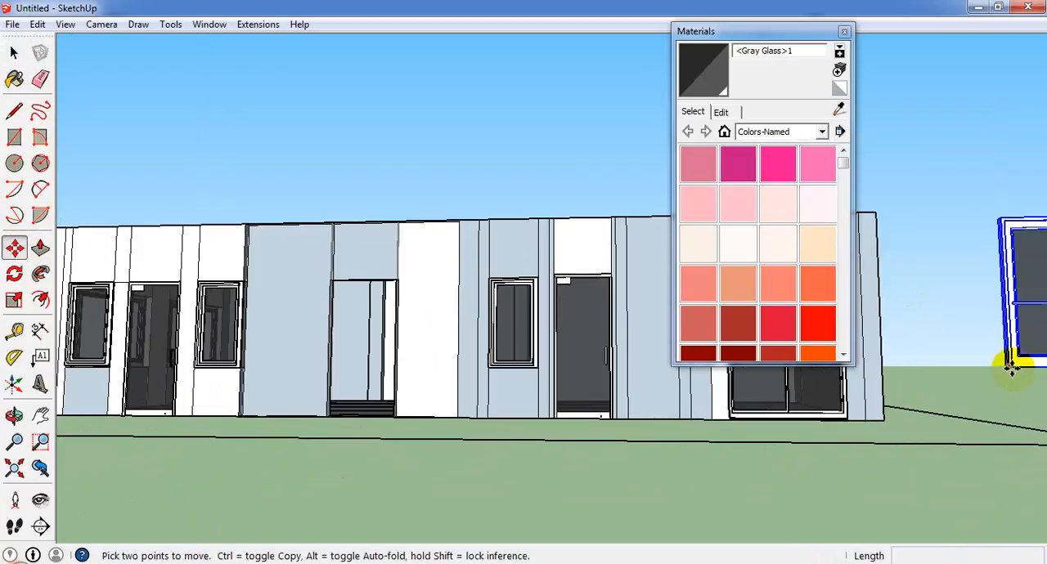
{"action": "scroll", "coordinate": [1012, 368], "scroll_direction": "up", "scroll_amount": 3}
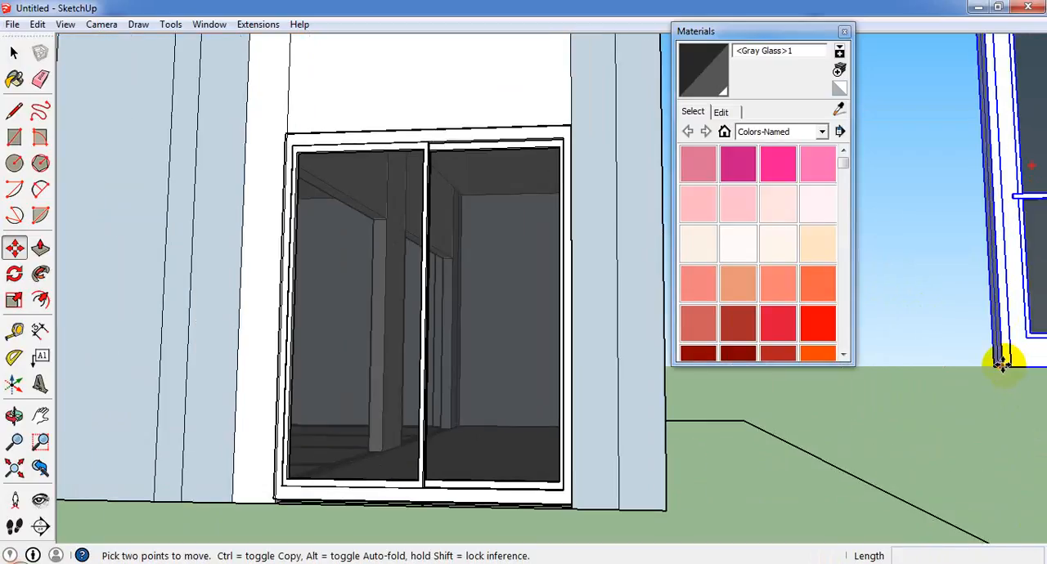
{"action": "scroll", "coordinate": [999, 386], "scroll_direction": "down", "scroll_amount": 3}
{"action": "scroll", "coordinate": [246, 421], "scroll_direction": "down", "scroll_amount": 2}
{"action": "scroll", "coordinate": [530, 376], "scroll_direction": "down", "scroll_amount": 2}
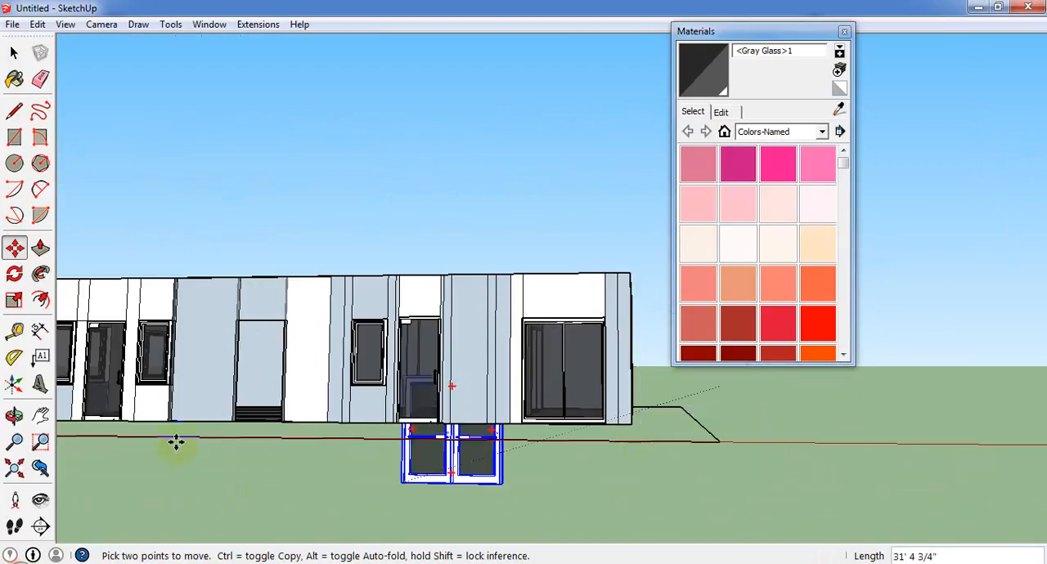
{"action": "scroll", "coordinate": [175, 440], "scroll_direction": "up", "scroll_amount": 2}
{"action": "scroll", "coordinate": [255, 411], "scroll_direction": "up", "scroll_amount": 3}
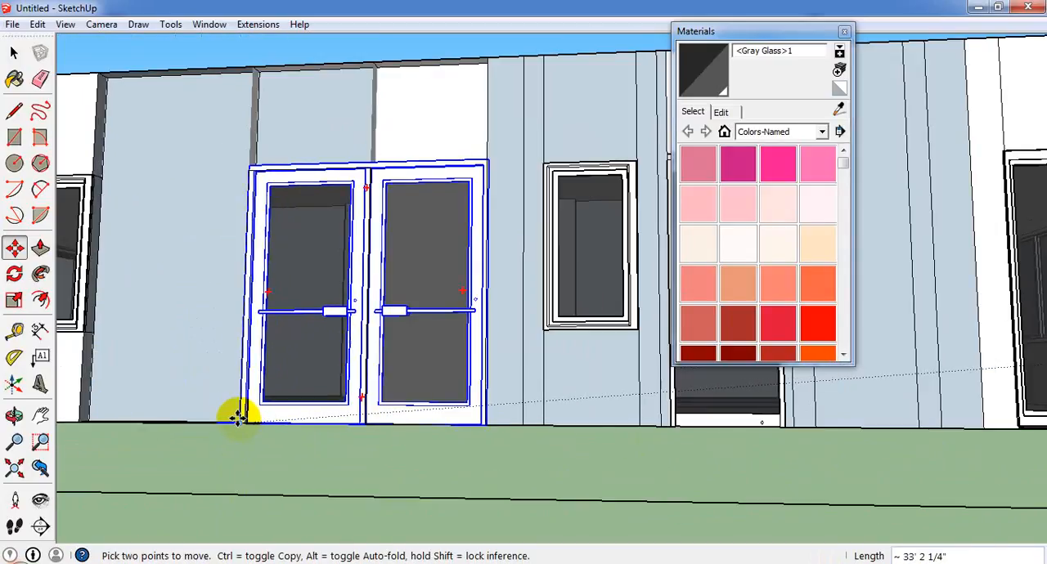
Scale the double glass door's width from its side edge to fit the opening.
{"action": "middle_click_drag", "start_coordinate": [477, 253], "coordinate": [500, 458]}
{"action": "scroll", "coordinate": [498, 457], "scroll_direction": "down", "scroll_amount": 3}
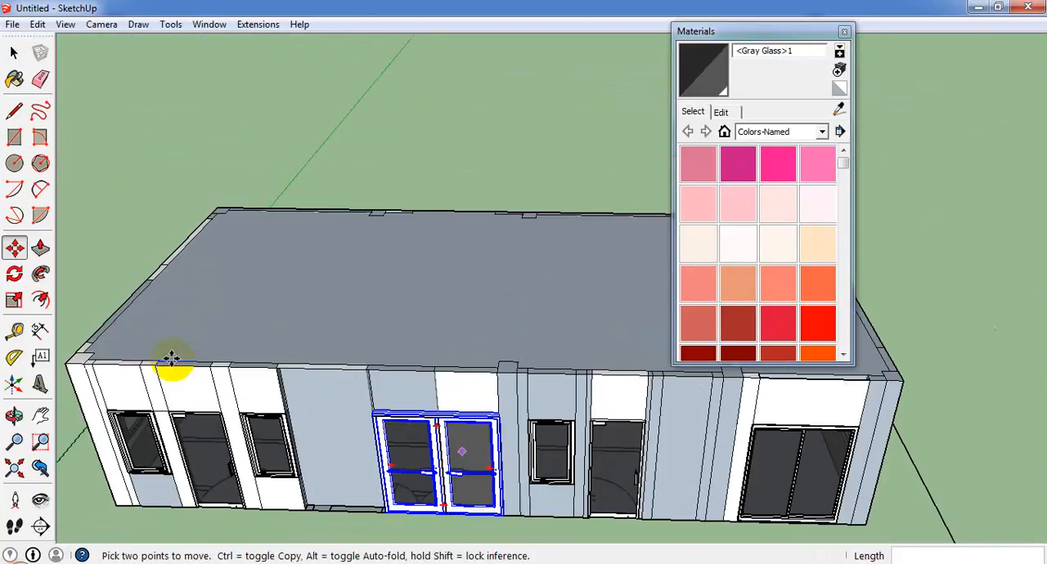
{"action": "left_click", "coordinate": [14, 302]}
{"action": "scroll", "coordinate": [499, 458], "scroll_direction": "up", "scroll_amount": 4}
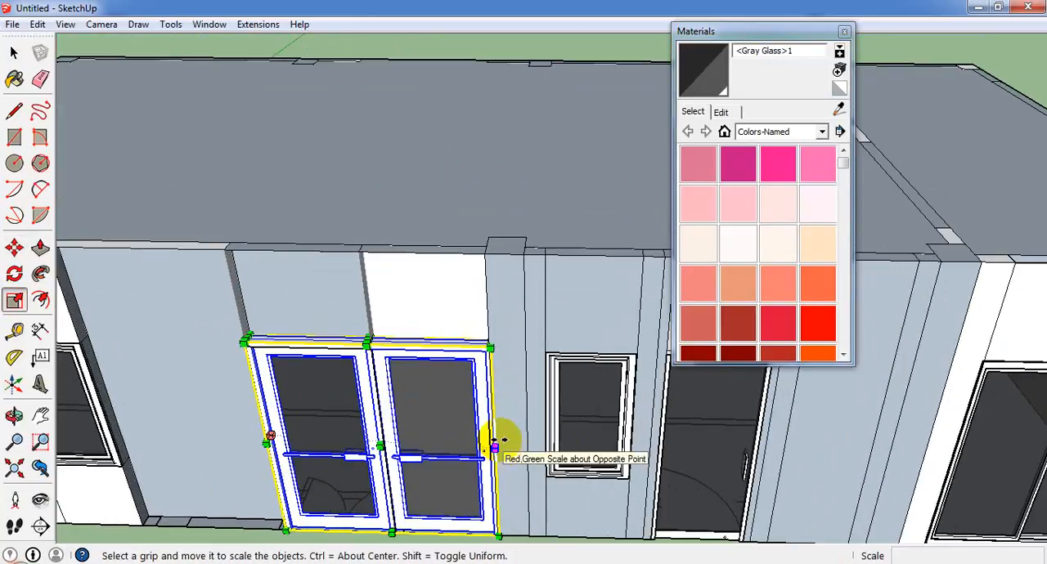
{"action": "left_click_drag", "start_coordinate": [497, 444], "coordinate": [379, 418]}
Scale the double glass door's height from the middle of its upper edge to fit the opening.
{"action": "scroll", "coordinate": [368, 388], "scroll_direction": "up", "scroll_amount": 4}
{"action": "middle_click_drag", "start_coordinate": [278, 329], "coordinate": [312, 196]}
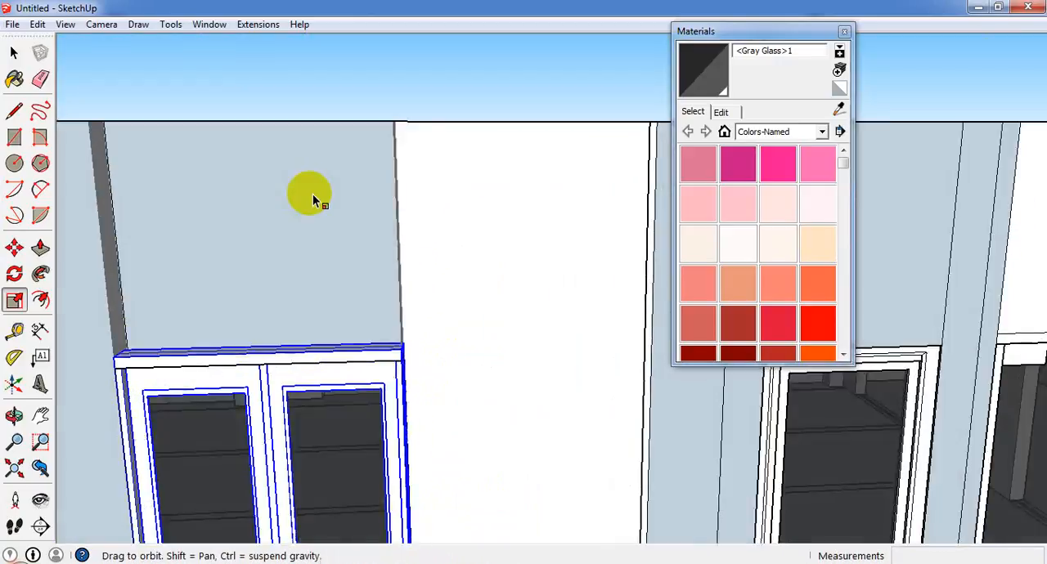
{"action": "scroll", "coordinate": [309, 196], "scroll_direction": "down", "scroll_amount": 2}
{"action": "scroll", "coordinate": [294, 269], "scroll_direction": "down", "scroll_amount": 5}
{"action": "scroll", "coordinate": [246, 417], "scroll_direction": "up", "scroll_amount": 4}
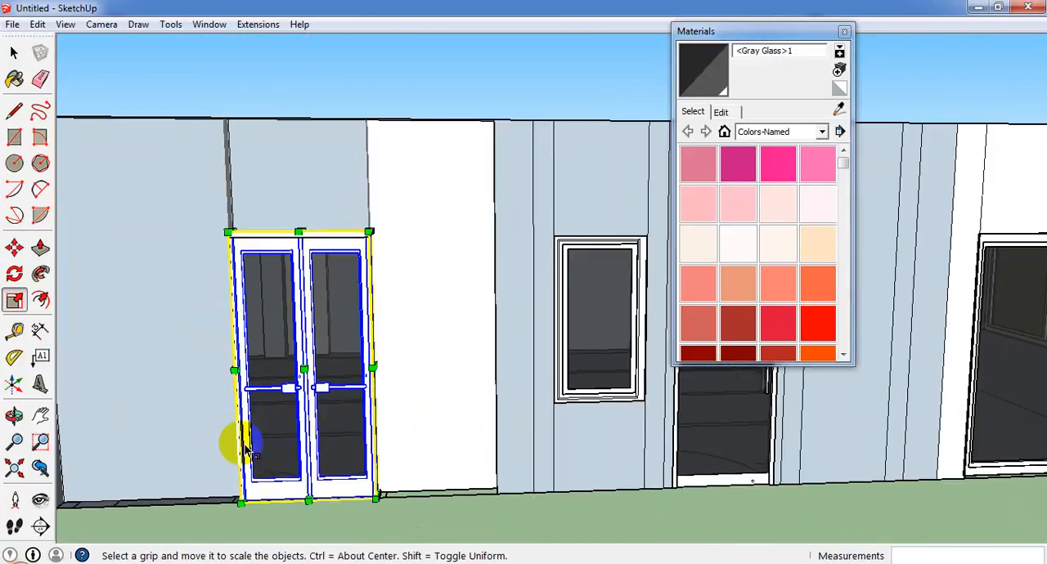
{"action": "middle_click_drag", "start_coordinate": [286, 184], "coordinate": [334, 276]}
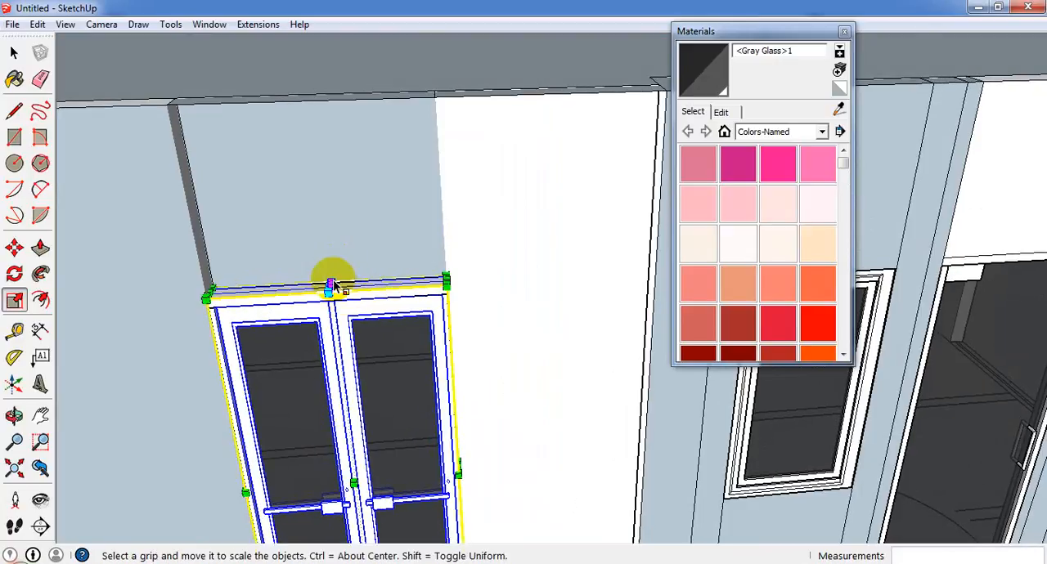
{"action": "left_click_drag", "start_coordinate": [329, 285], "coordinate": [339, 296]}
{"action": "scroll", "coordinate": [370, 264], "scroll_direction": "down", "scroll_amount": 2}
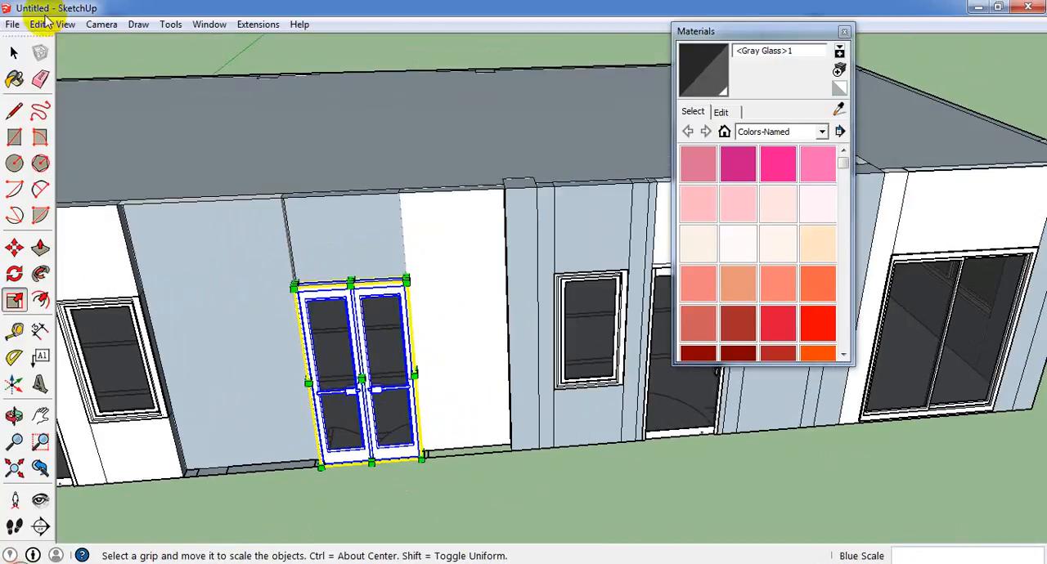
Unhide all hidden geometry to restore the wall faces around the double glass door.
{"action": "left_click", "coordinate": [64, 24]}
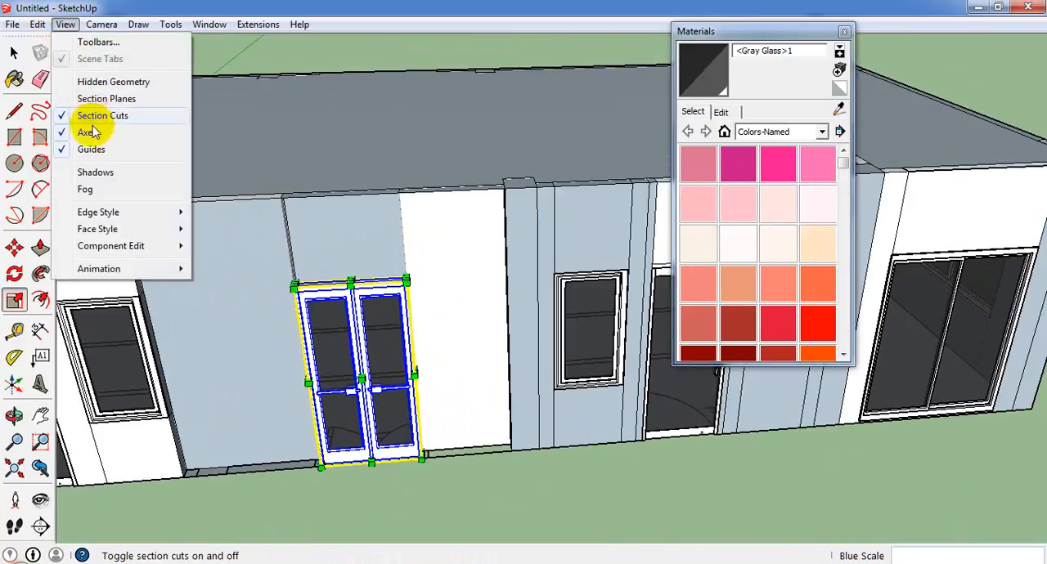
{"action": "left_click", "coordinate": [38, 25]}
{"action": "mouse_move", "coordinate": [118, 247]}
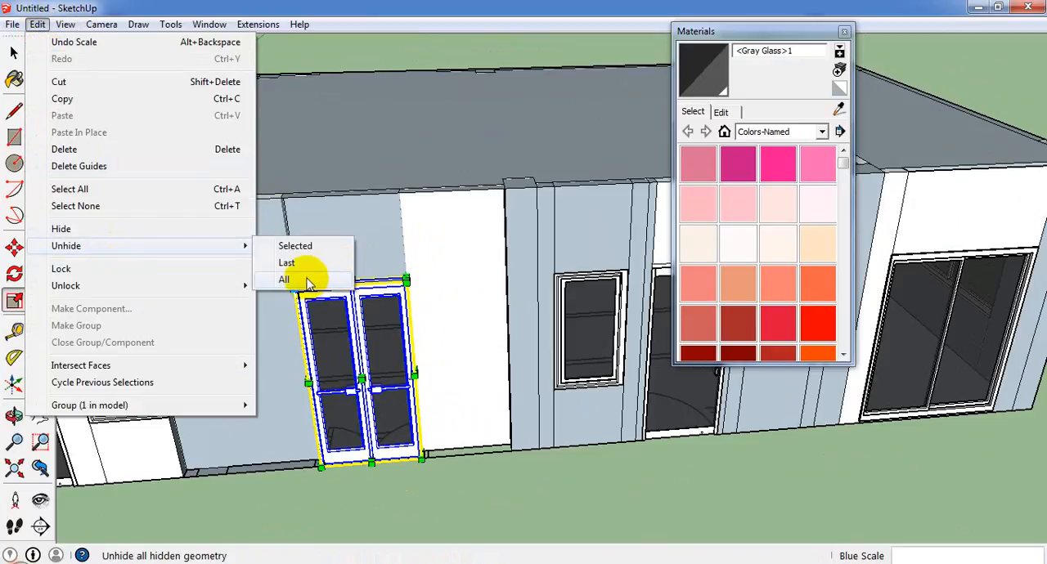
{"action": "left_click", "coordinate": [309, 268]}
{"action": "scroll", "coordinate": [369, 288], "scroll_direction": "down", "scroll_amount": 5}
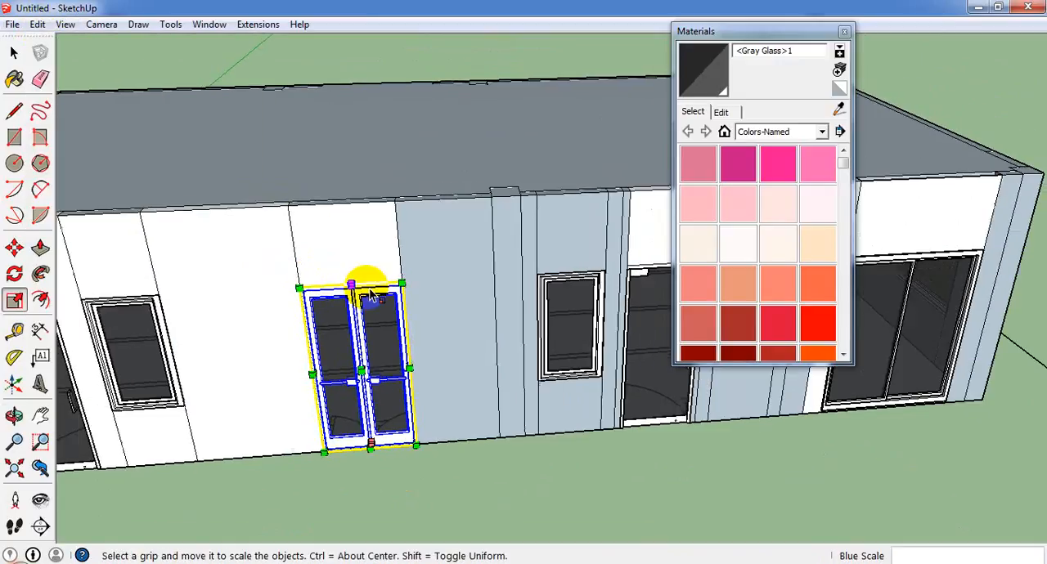
Examine the building from the front, end and roof sides with the double glass door in place.
{"action": "left_click", "coordinate": [15, 57]}
{"action": "scroll", "coordinate": [595, 217], "scroll_direction": "up", "scroll_amount": 2}
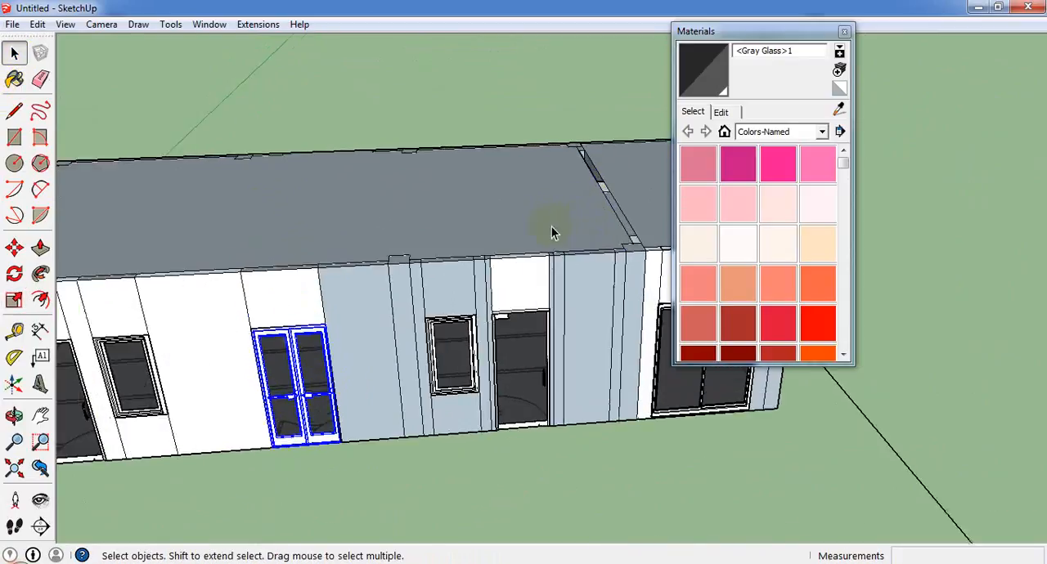
{"action": "middle_click_drag", "start_coordinate": [552, 227], "coordinate": [105, 292]}
{"action": "scroll", "coordinate": [205, 376], "scroll_direction": "down", "scroll_amount": 4}
{"action": "middle_click_drag", "start_coordinate": [479, 471], "coordinate": [389, 380]}
{"action": "scroll", "coordinate": [400, 368], "scroll_direction": "up", "scroll_amount": 3}
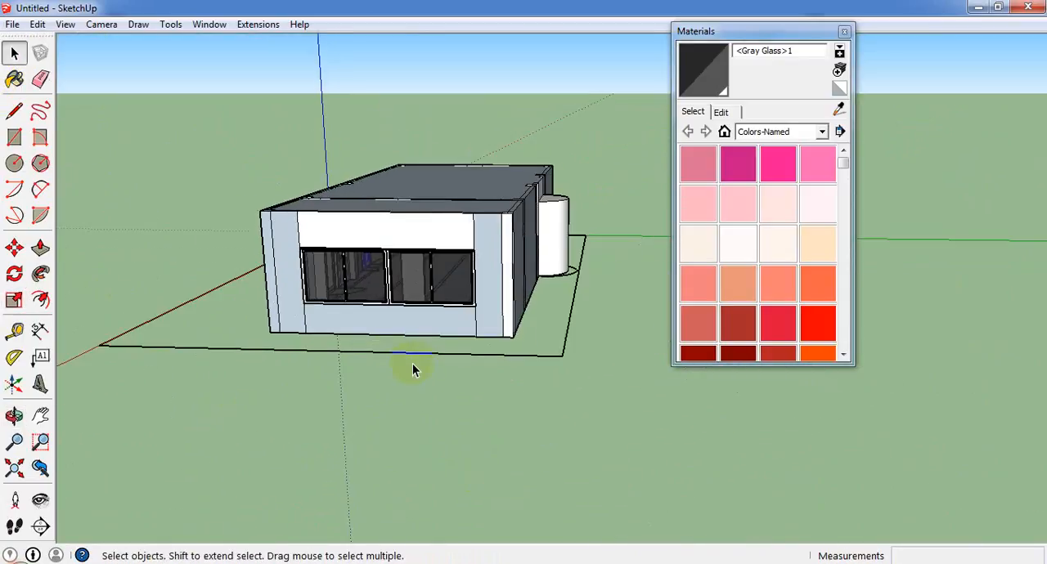
{"action": "scroll", "coordinate": [406, 362], "scroll_direction": "down", "scroll_amount": 5}
{"action": "middle_click_drag", "start_coordinate": [362, 336], "coordinate": [710, 327]}
{"action": "scroll", "coordinate": [446, 323], "scroll_direction": "up", "scroll_amount": 3}
{"action": "middle_click_drag", "start_coordinate": [443, 319], "coordinate": [402, 404]}
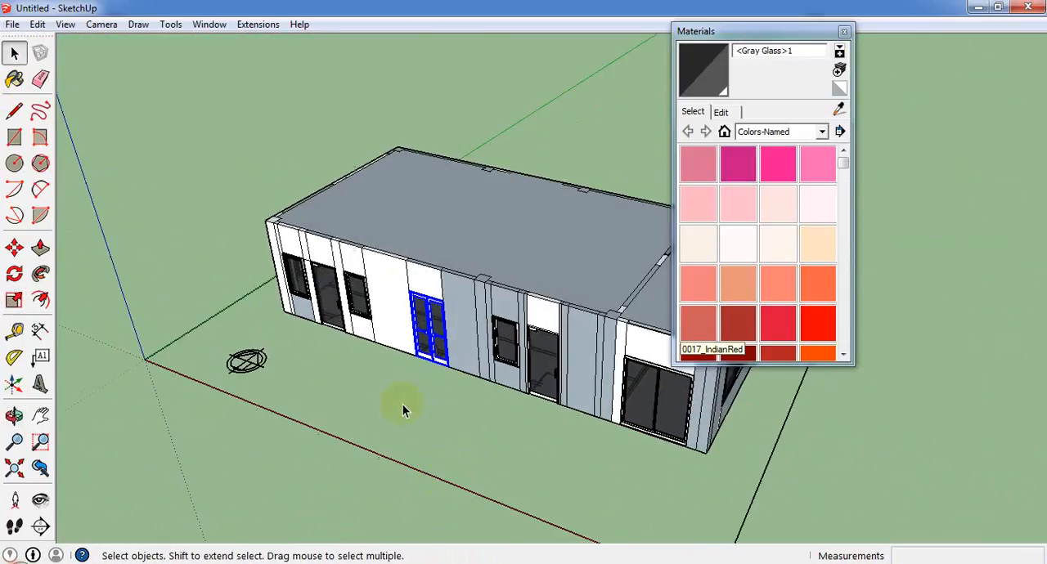
{"action": "scroll", "coordinate": [306, 243], "scroll_direction": "up", "scroll_amount": 4}
{"action": "middle_click_drag", "start_coordinate": [344, 312], "coordinate": [356, 364]}
{"action": "scroll", "coordinate": [346, 335], "scroll_direction": "down", "scroll_amount": 2}
Push/Pull the long wall-top strip at the end of the roof up 2' to start a parapet.
{"action": "left_click", "coordinate": [14, 53]}
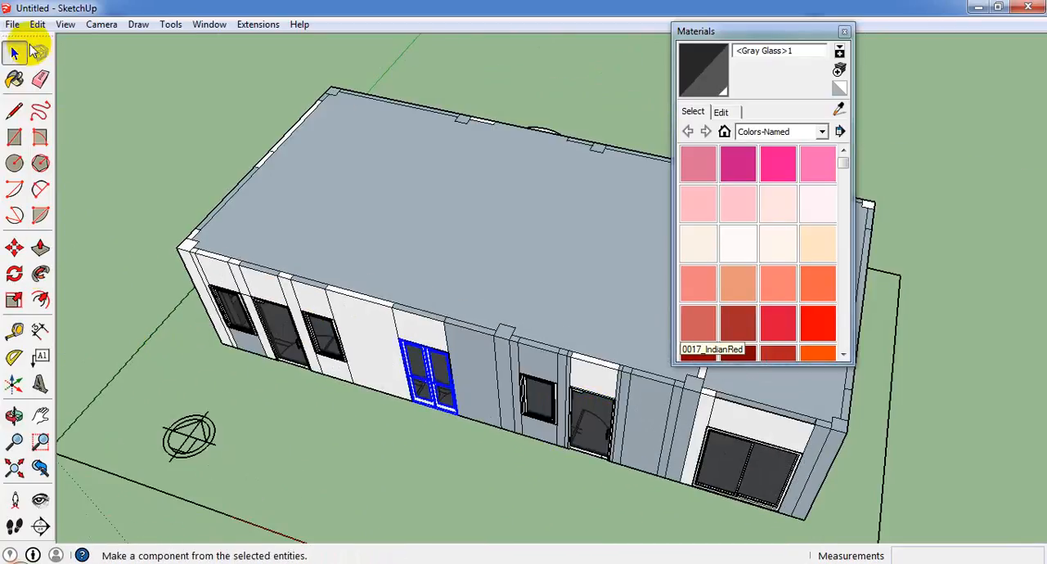
{"action": "scroll", "coordinate": [262, 180], "scroll_direction": "up", "scroll_amount": 4}
{"action": "left_click", "coordinate": [233, 184]}
{"action": "scroll", "coordinate": [233, 184], "scroll_direction": "up", "scroll_amount": 2}
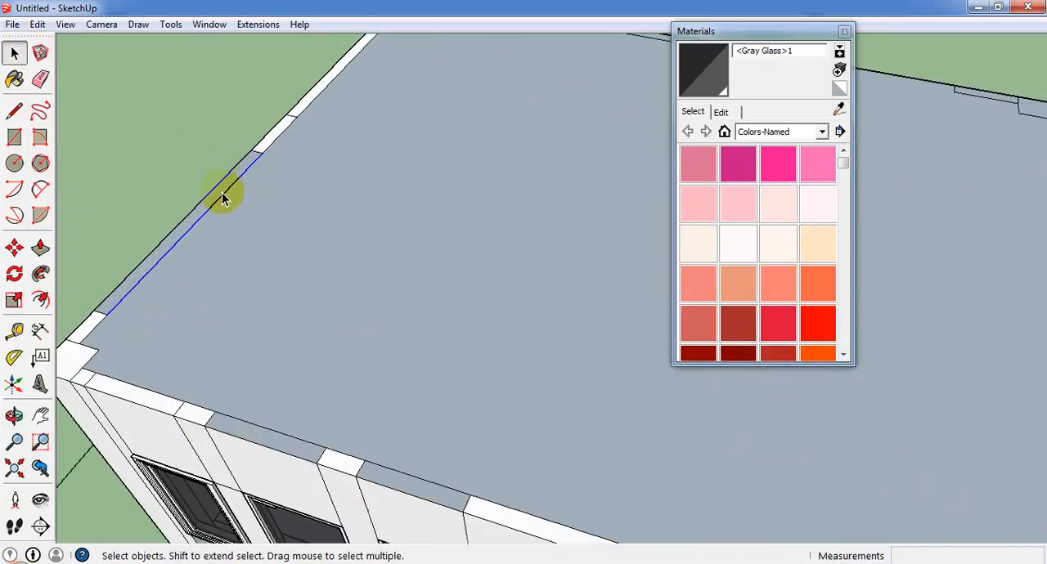
{"action": "left_click", "coordinate": [215, 196]}
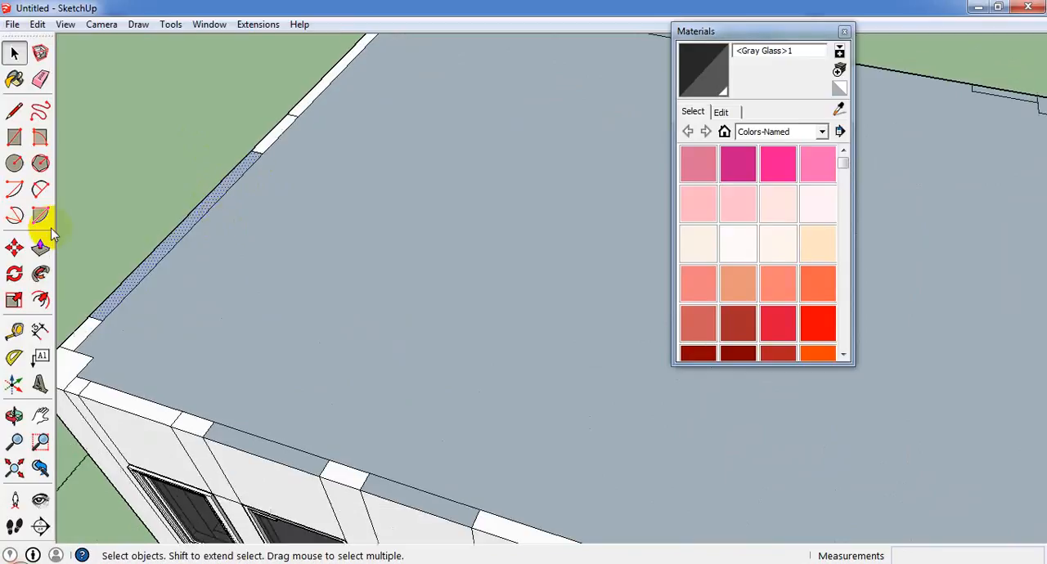
{"action": "left_click", "coordinate": [40, 248]}
{"action": "left_click_drag", "start_coordinate": [147, 266], "coordinate": [158, 236]}
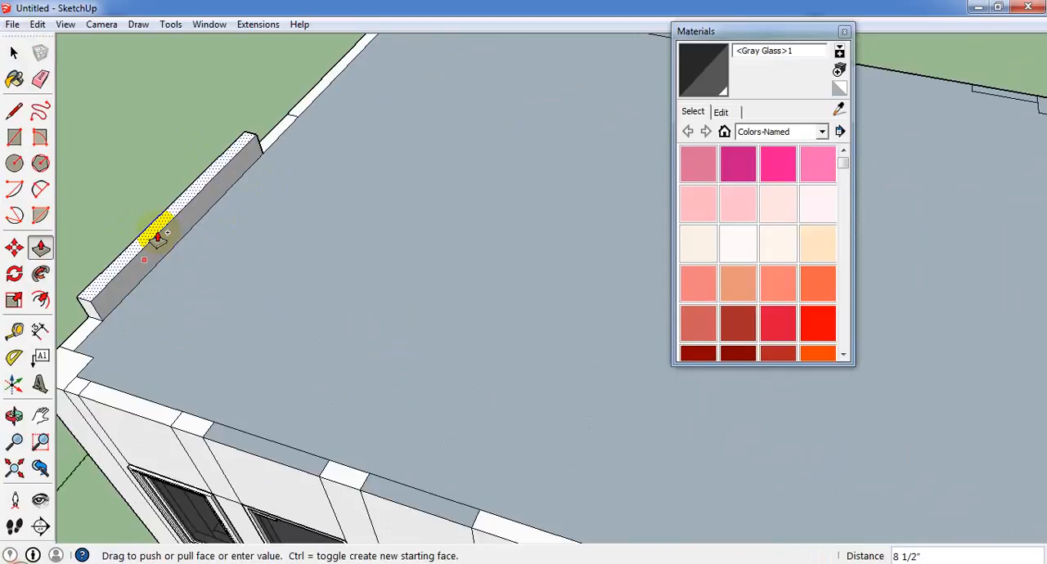
{"action": "key", "text": "Escape"}
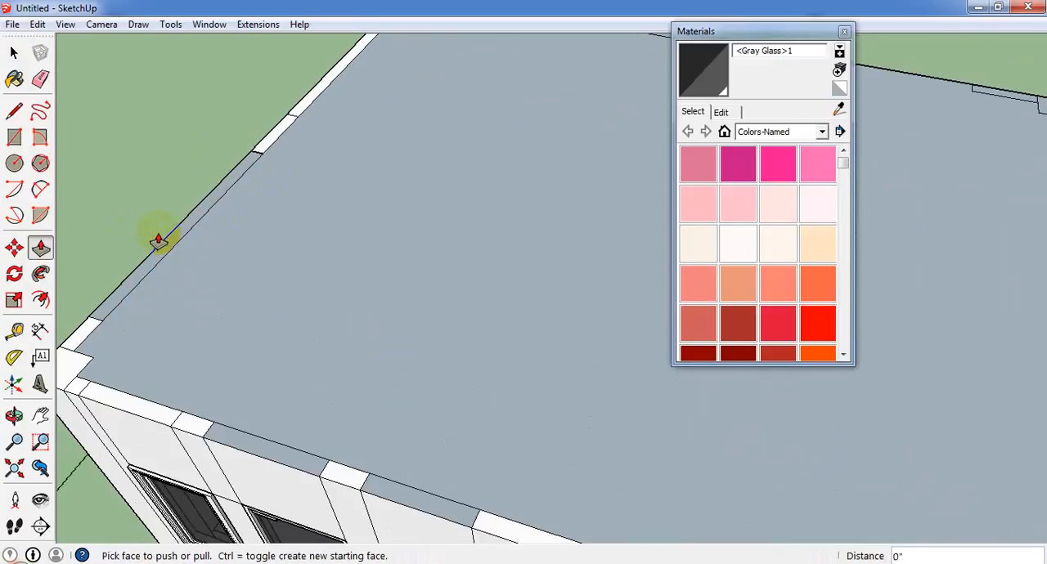
{"action": "left_click_drag", "start_coordinate": [158, 240], "coordinate": [154, 215]}
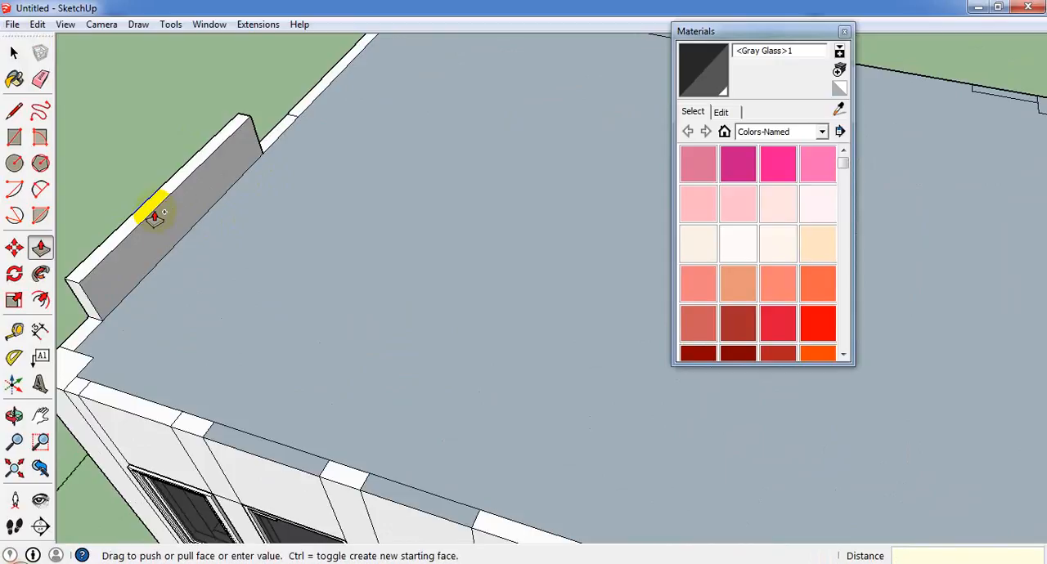
{"action": "left_click", "coordinate": [154, 215]}
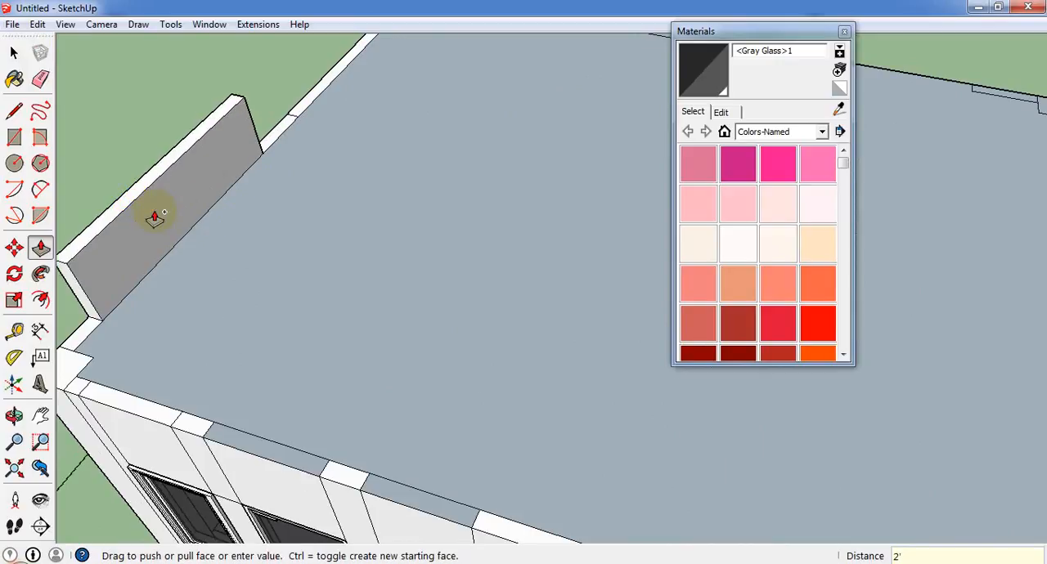
Pull the top faces of the pier between the two end windows and the adjoining window wall up 2' to match the parapet.
{"action": "left_click", "coordinate": [282, 133]}
{"action": "left_click", "coordinate": [282, 135]}
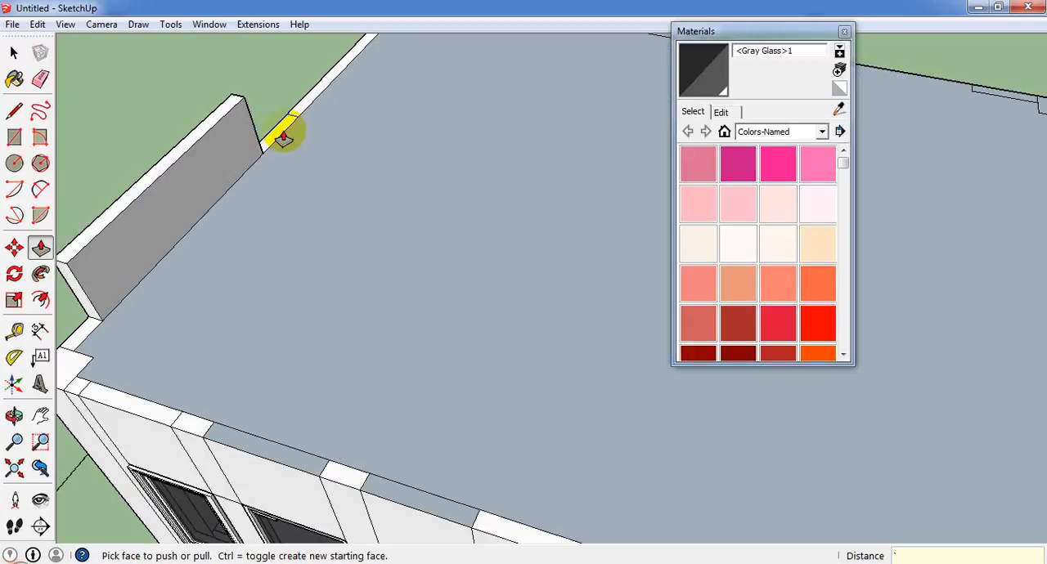
{"action": "middle_click_drag", "start_coordinate": [272, 141], "coordinate": [577, 162]}
{"action": "scroll", "coordinate": [524, 156], "scroll_direction": "up", "scroll_amount": 3}
{"action": "middle_click_drag", "start_coordinate": [514, 135], "coordinate": [612, 140]}
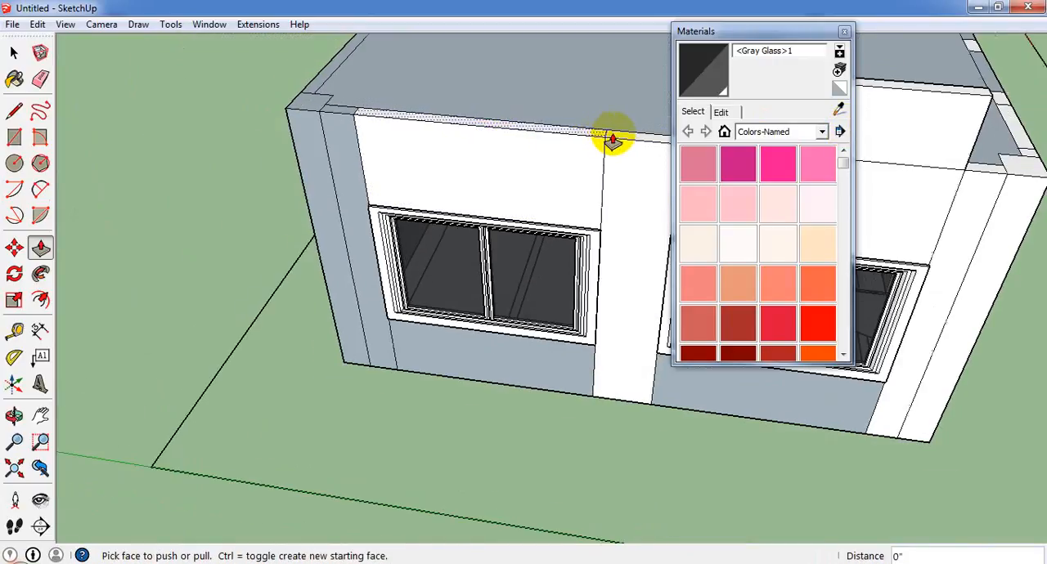
{"action": "left_click", "coordinate": [613, 135]}
{"action": "scroll", "coordinate": [502, 138], "scroll_direction": "down", "scroll_amount": 5}
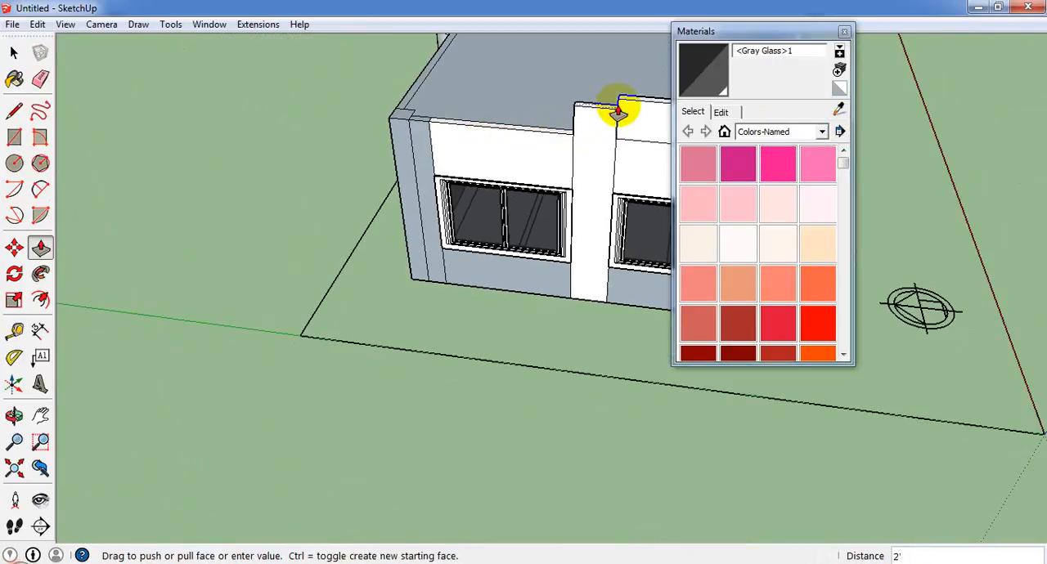
{"action": "left_click", "coordinate": [619, 109]}
{"action": "left_click", "coordinate": [527, 129]}
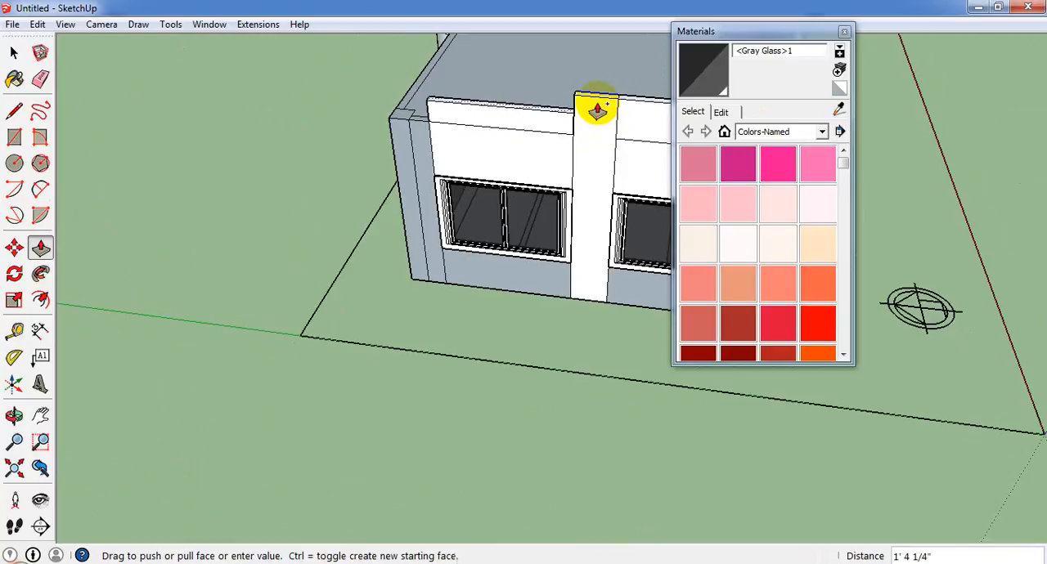
{"action": "left_click", "coordinate": [586, 99]}
Pull the narrow end-wall strip, the corner pier and the adjoining long side-wall top up 2' to match the parapet.
{"action": "middle_click_drag", "start_coordinate": [479, 147], "coordinate": [544, 178]}
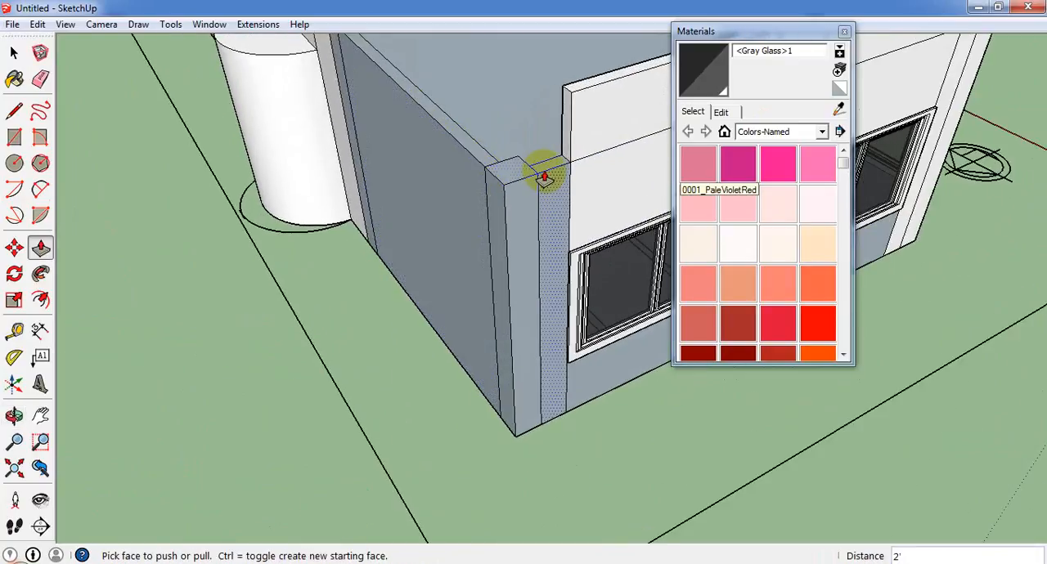
{"action": "left_click", "coordinate": [546, 175]}
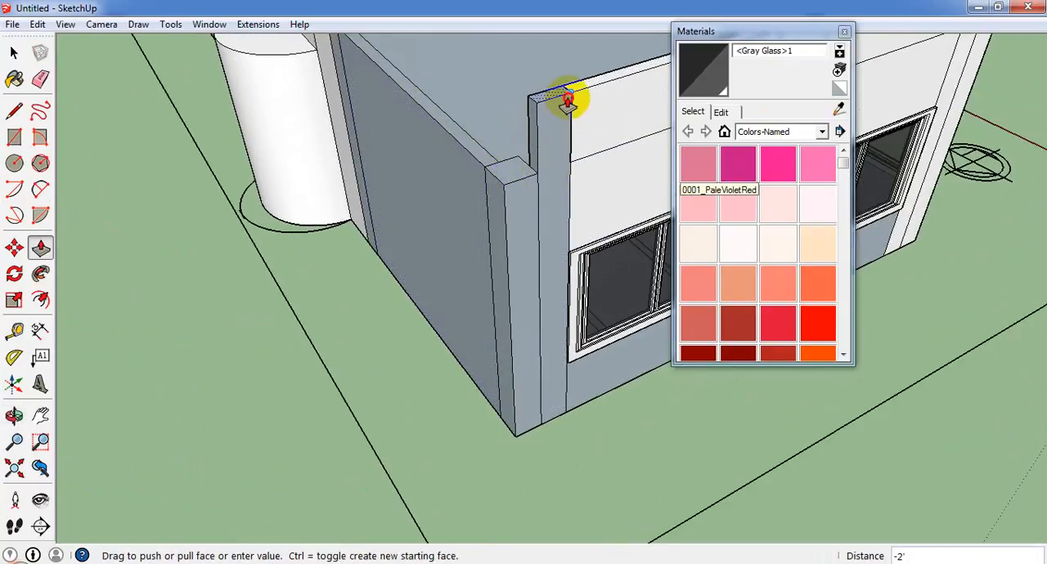
{"action": "left_click", "coordinate": [566, 101]}
{"action": "left_click", "coordinate": [548, 100]}
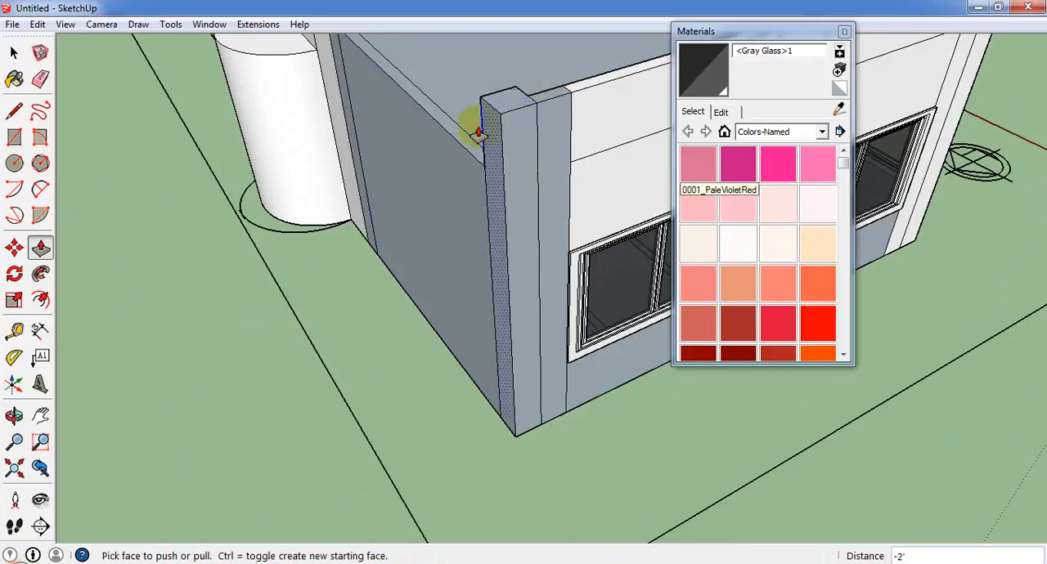
{"action": "left_click", "coordinate": [467, 137]}
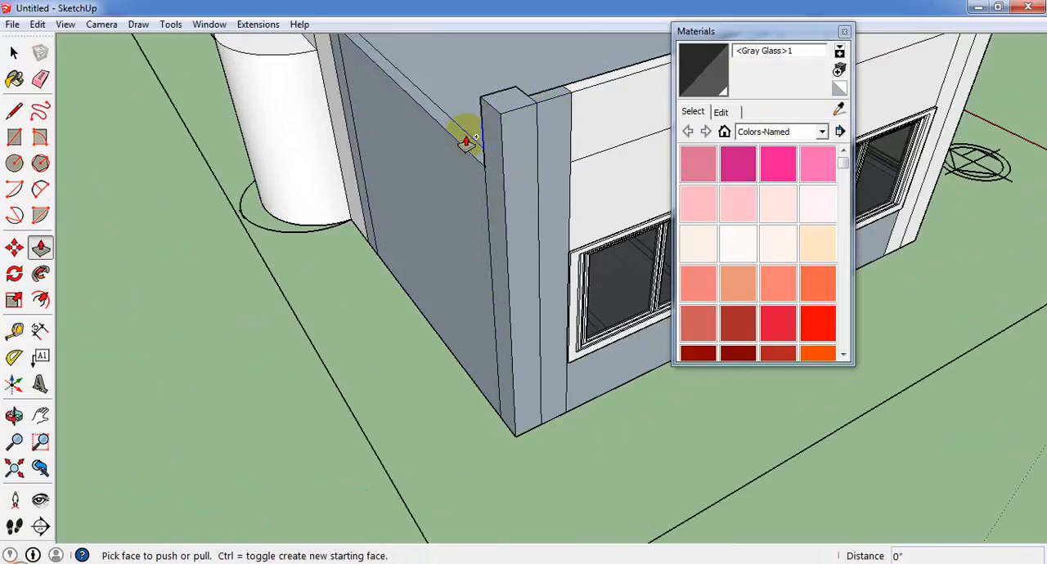
{"action": "left_click", "coordinate": [468, 141]}
{"action": "left_click", "coordinate": [511, 112]}
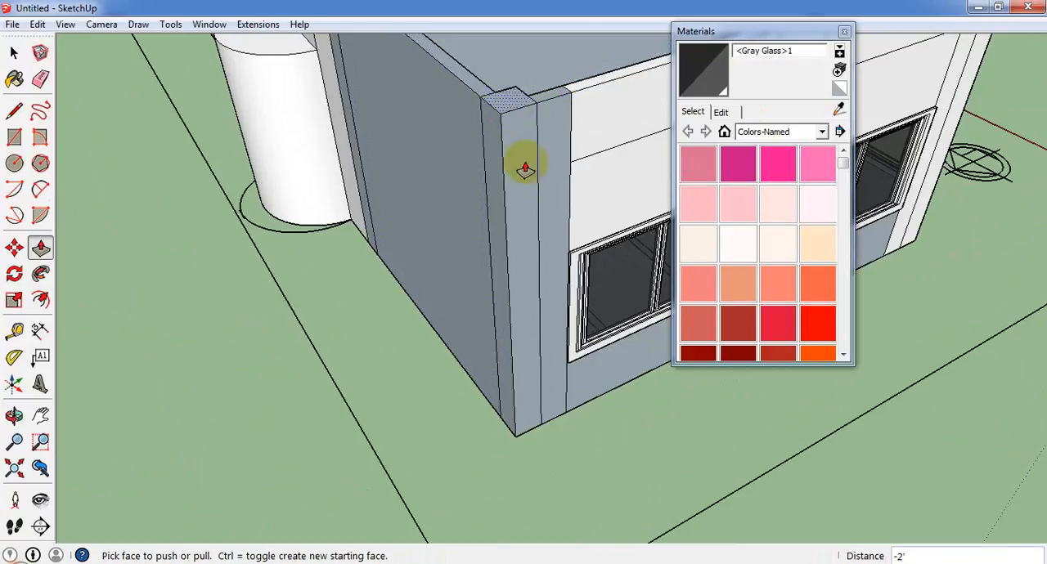
Pull the white wall section beside the half-round niche and its neighbouring pier up 2' to the parapet height.
{"action": "middle_click_drag", "start_coordinate": [524, 163], "coordinate": [484, 196]}
{"action": "left_click", "coordinate": [532, 190]}
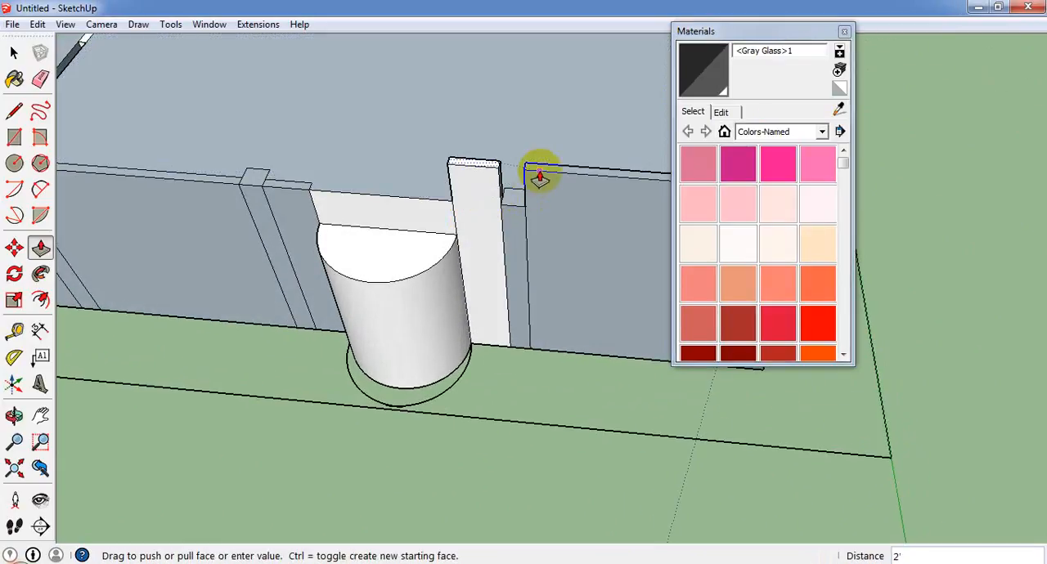
{"action": "left_click", "coordinate": [528, 178]}
{"action": "left_click", "coordinate": [523, 193]}
{"action": "left_click", "coordinate": [534, 176]}
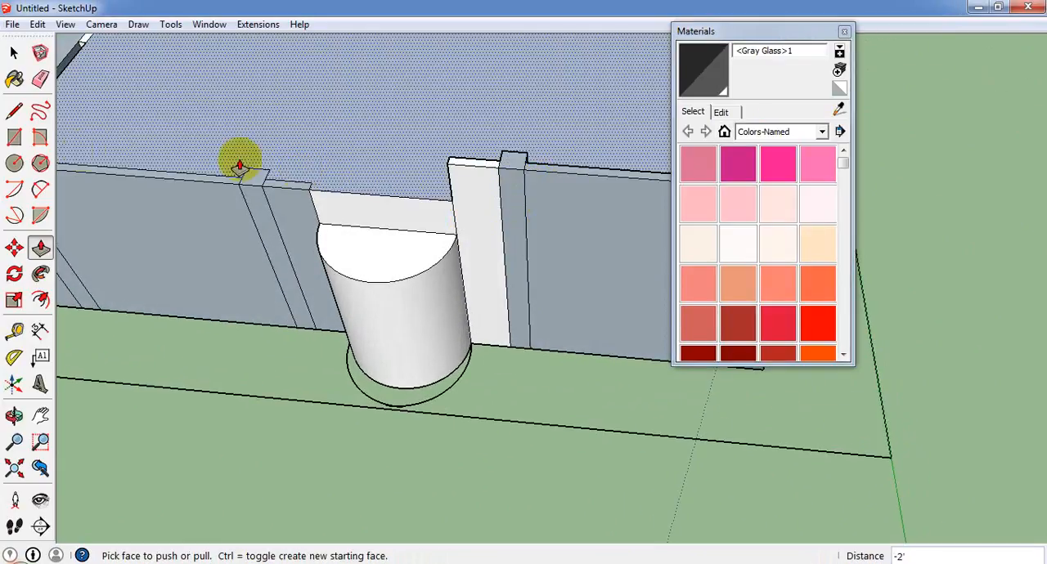
Draw a 6' line along the wall top behind the half-round niche and pull the resulting strip up to the parapet height.
{"action": "scroll", "coordinate": [11, 101], "scroll_direction": "up", "scroll_amount": 1}
{"action": "left_click", "coordinate": [15, 110]}
{"action": "middle_click_drag", "start_coordinate": [314, 212], "coordinate": [418, 249]}
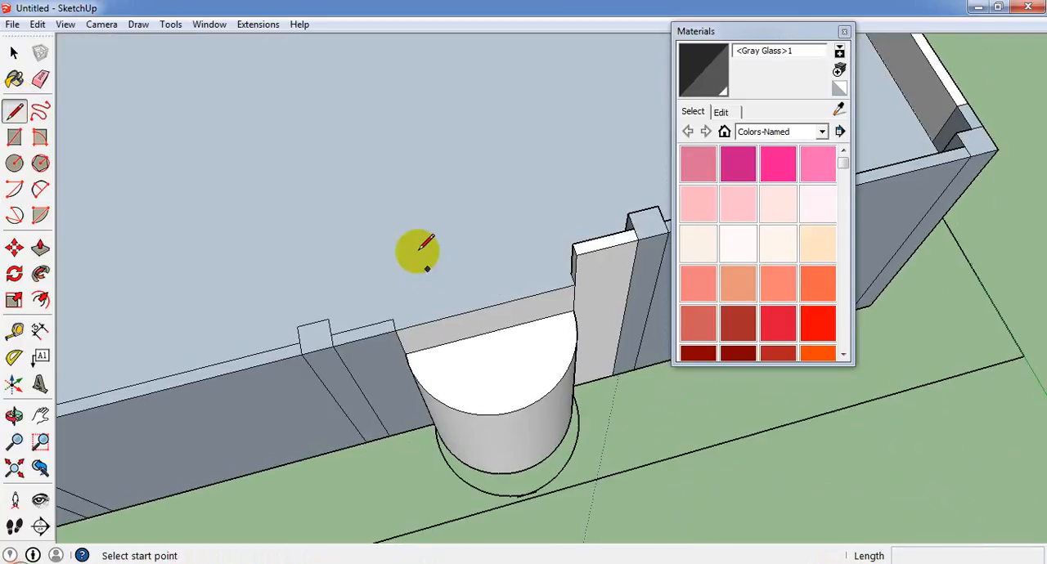
{"action": "left_click", "coordinate": [393, 320]}
{"action": "left_click", "coordinate": [574, 260]}
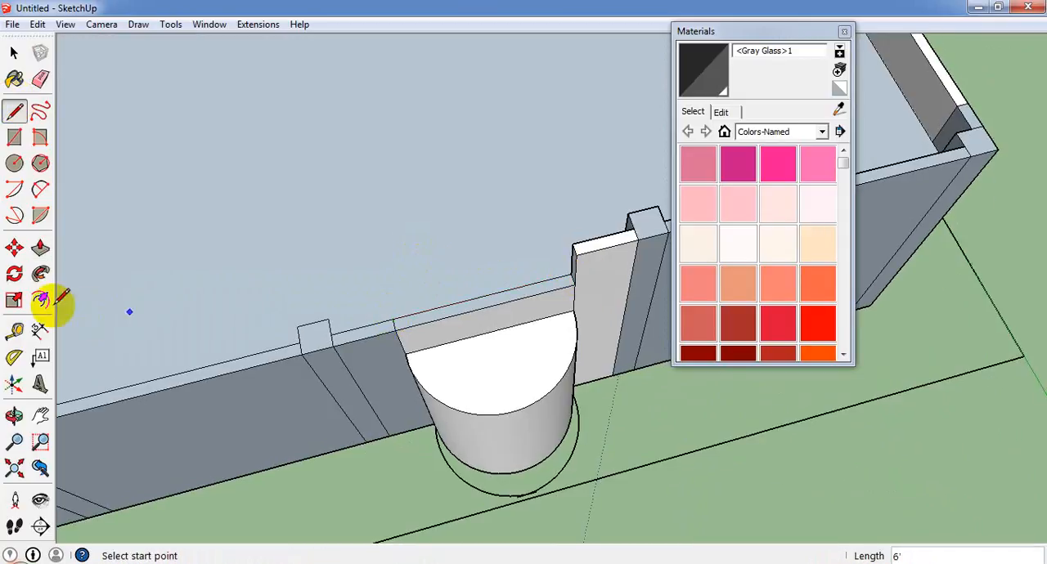
{"action": "left_click", "coordinate": [40, 247]}
{"action": "left_click", "coordinate": [539, 292]}
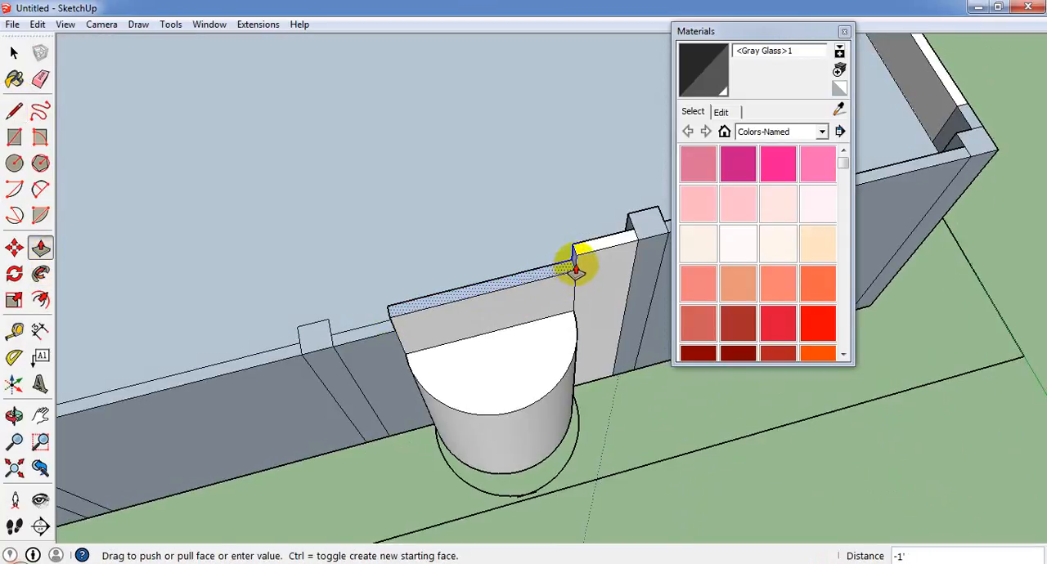
{"action": "left_click", "coordinate": [572, 260]}
Pull the short wall section and the pier on the other side of the niche up 2'.
{"action": "left_click", "coordinate": [355, 331]}
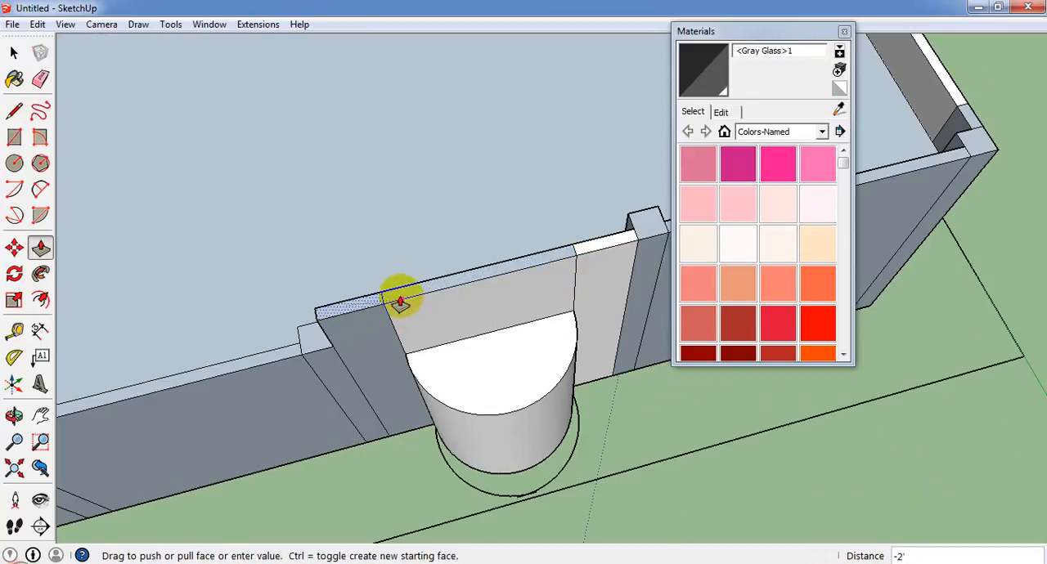
{"action": "left_click", "coordinate": [364, 331]}
{"action": "double_click", "coordinate": [338, 326]}
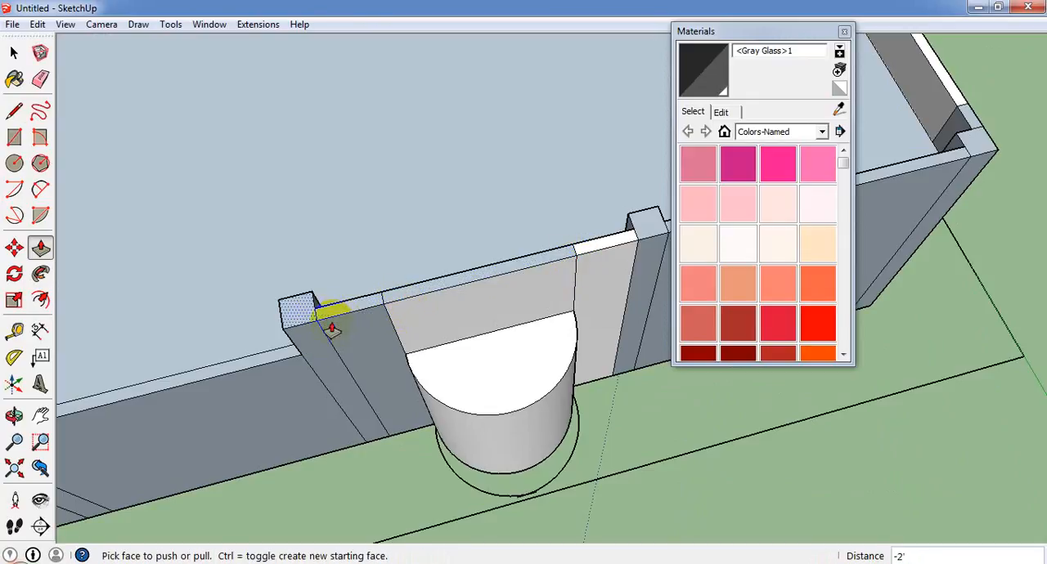
Pull the next long side-wall section and the pier at the interior cross wall up 2'.
{"action": "left_click", "coordinate": [290, 360]}
{"action": "left_click", "coordinate": [297, 325]}
{"action": "scroll", "coordinate": [468, 317], "scroll_direction": "down", "scroll_amount": 4}
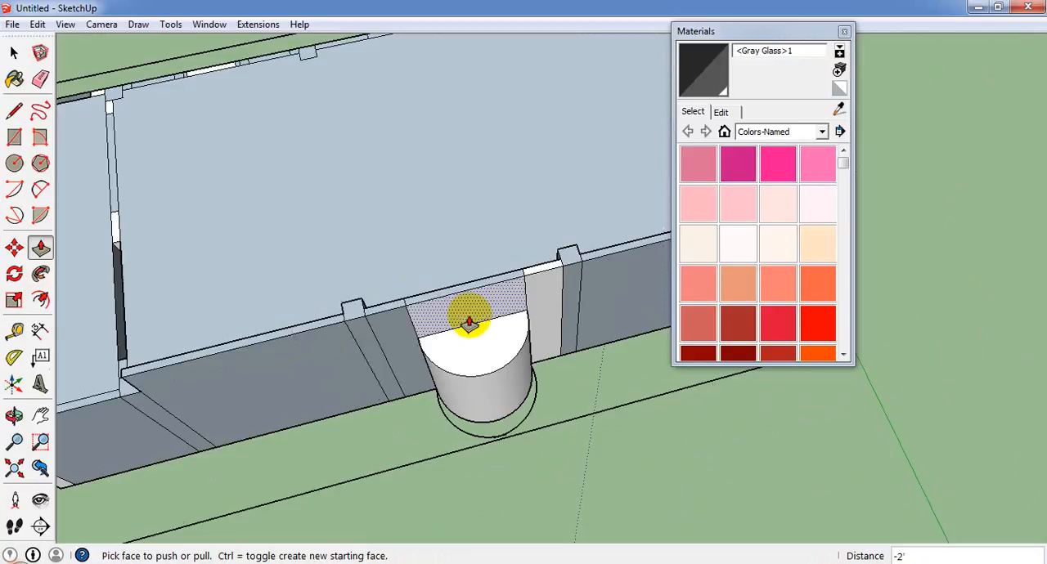
{"action": "scroll", "coordinate": [186, 386], "scroll_direction": "up", "scroll_amount": 2}
{"action": "scroll", "coordinate": [186, 386], "scroll_direction": "up", "scroll_amount": 1}
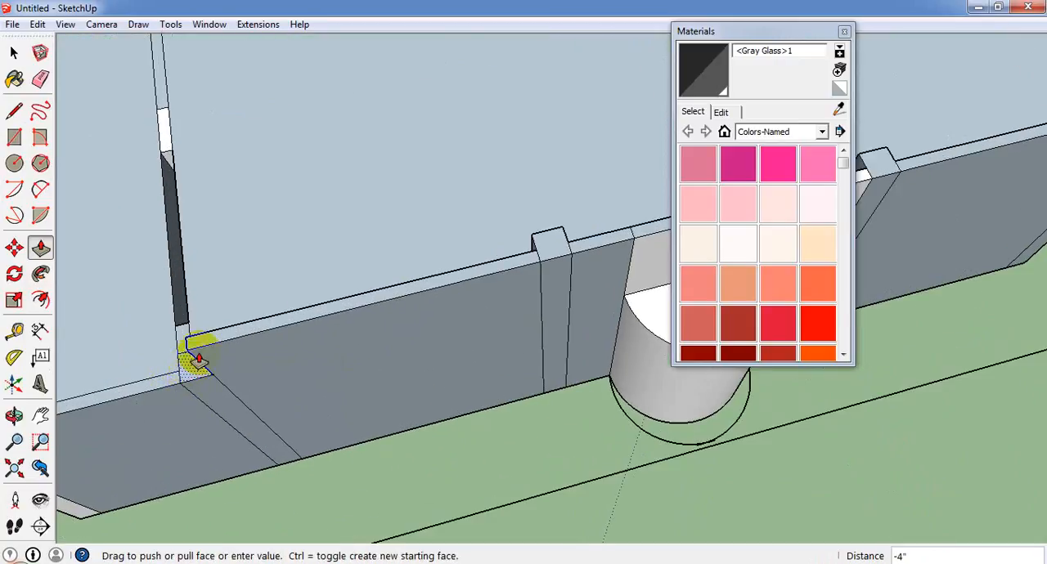
{"action": "scroll", "coordinate": [198, 368], "scroll_direction": "down", "scroll_amount": 1}
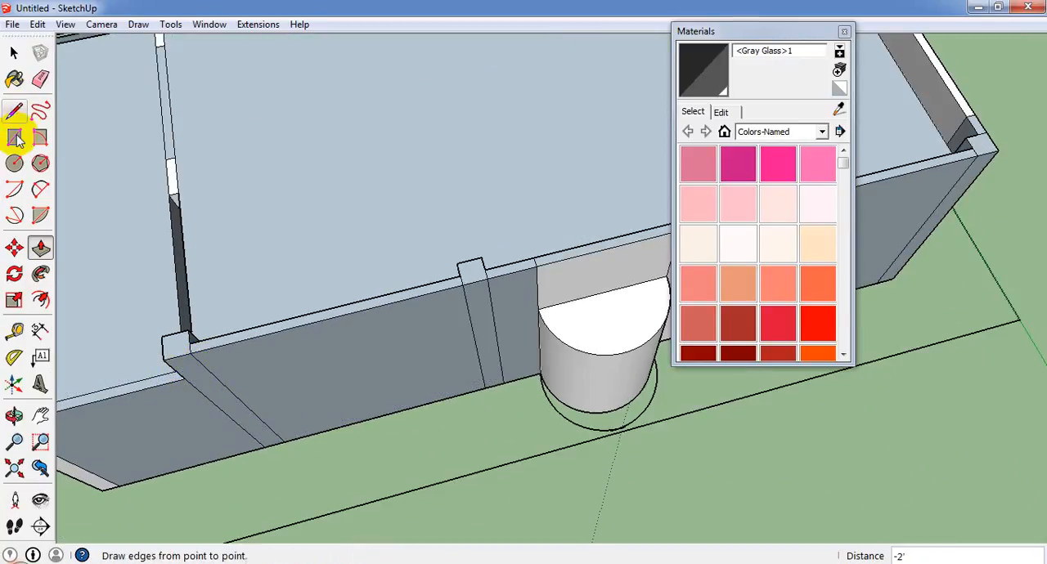
Draw a 5" wide rectangle along the top of the interior cross wall between its light section and the side pier.
{"action": "left_click", "coordinate": [14, 137]}
{"action": "middle_click_drag", "start_coordinate": [143, 217], "coordinate": [584, 373]}
{"action": "left_click", "coordinate": [535, 382]}
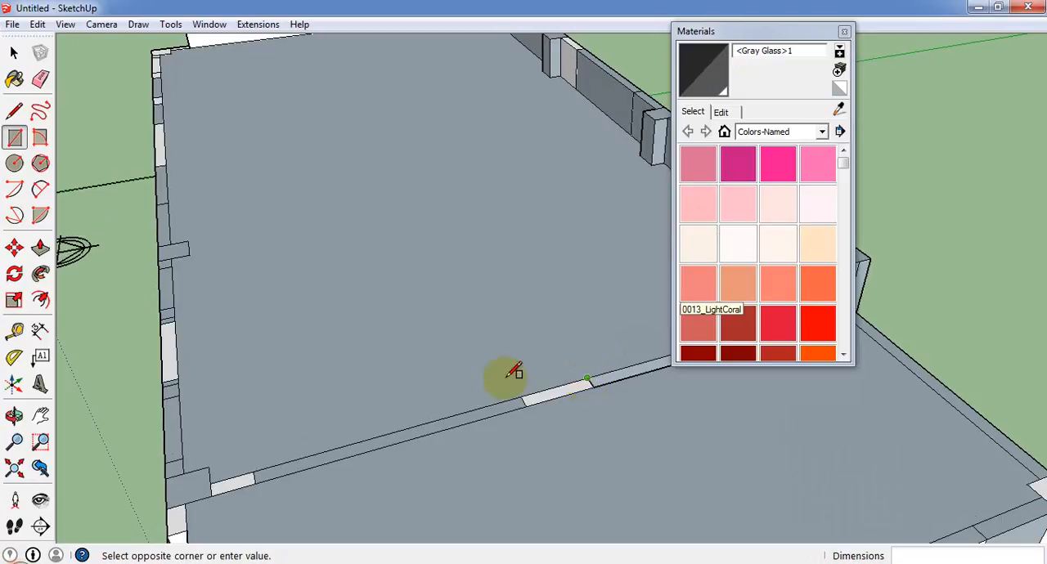
{"action": "middle_click_drag", "start_coordinate": [298, 391], "coordinate": [641, 358]}
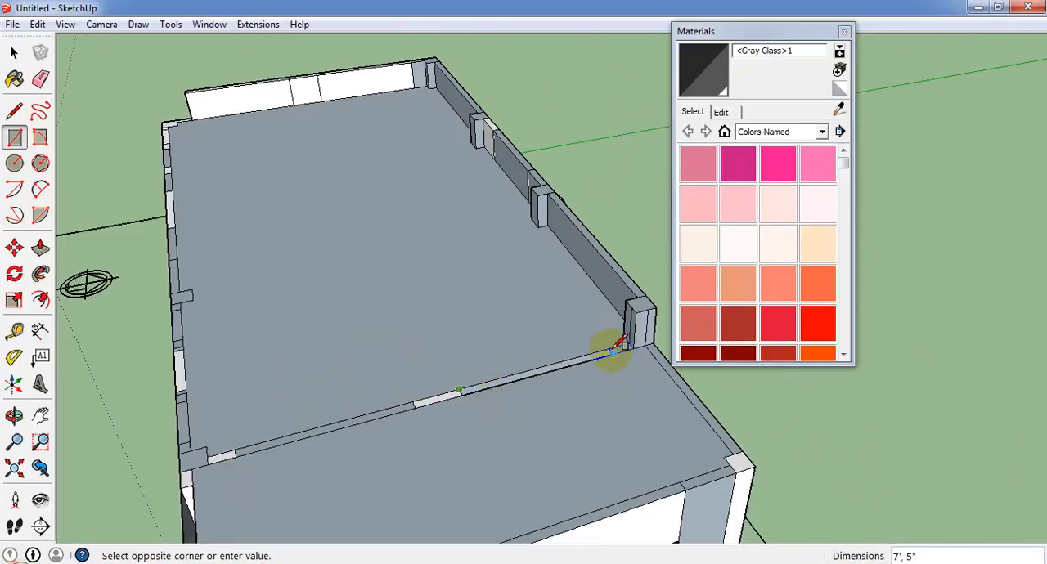
{"action": "scroll", "coordinate": [621, 344], "scroll_direction": "down", "scroll_amount": 3}
{"action": "scroll", "coordinate": [591, 381], "scroll_direction": "up", "scroll_amount": 5}
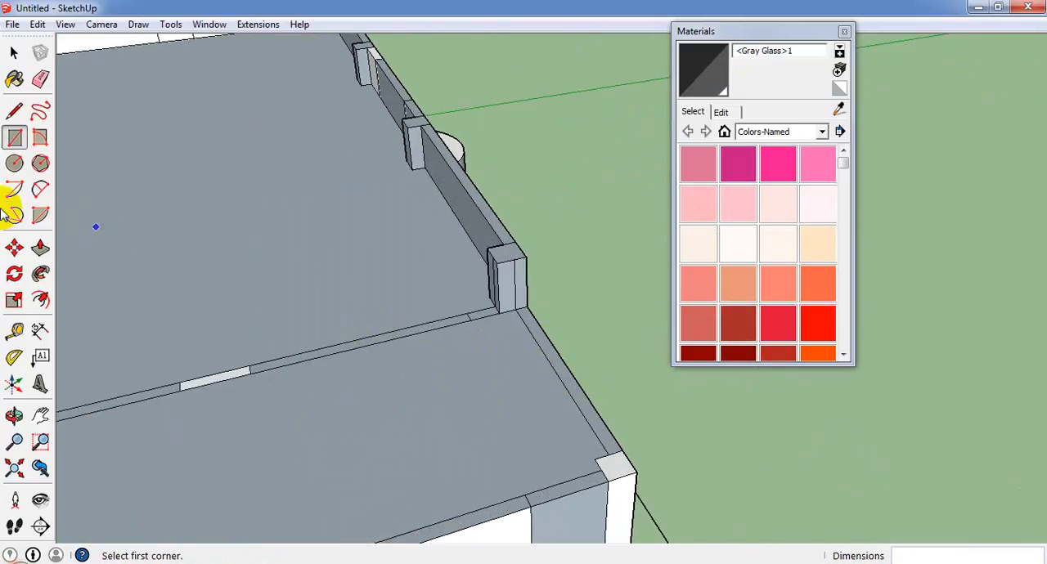
Pull the side-wall top of the smaller bay and its outer corner pier up 2' to continue the parapet.
{"action": "left_click", "coordinate": [40, 248]}
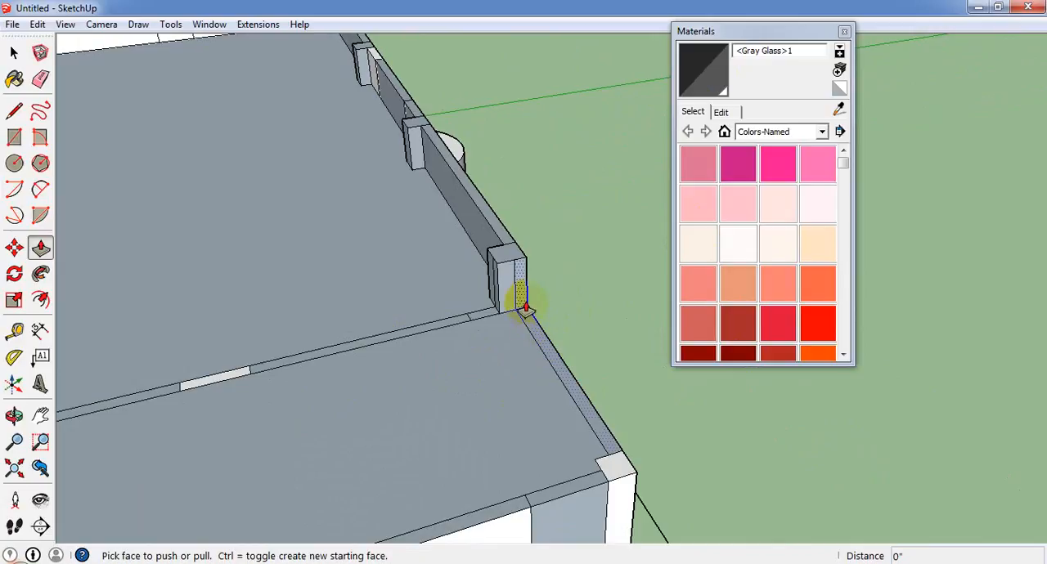
{"action": "left_click", "coordinate": [526, 335]}
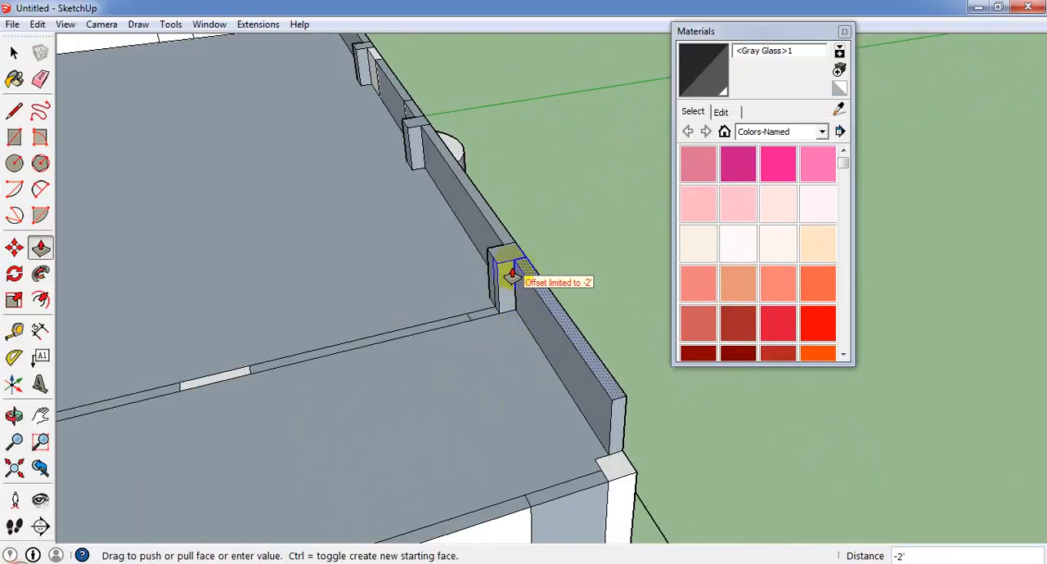
{"action": "left_click", "coordinate": [616, 468]}
{"action": "left_click", "coordinate": [621, 467]}
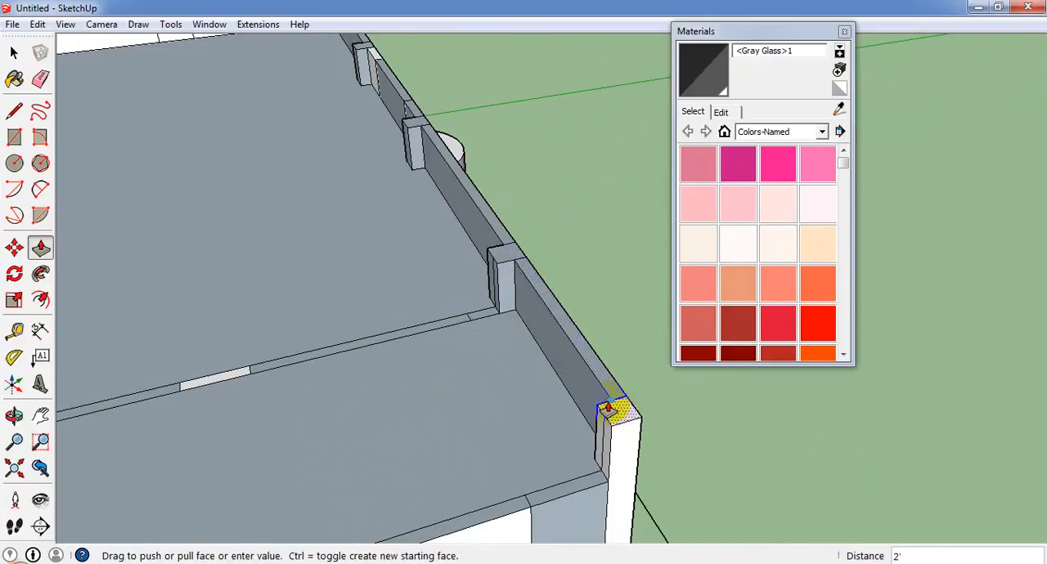
{"action": "left_click", "coordinate": [608, 406]}
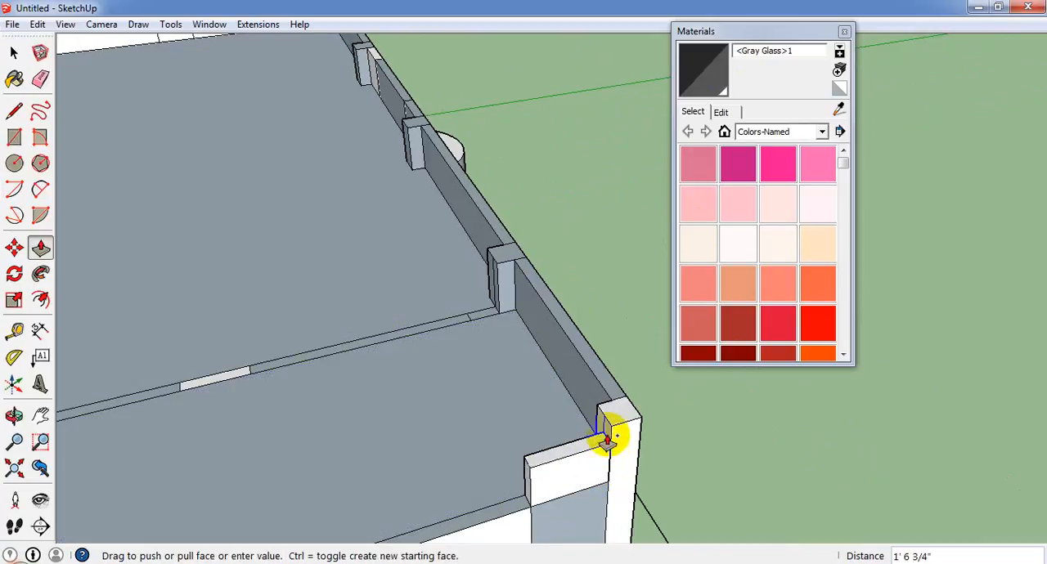
Pull the short end-wall section beside the corner pier and the long wall top above the end windows up 2'.
{"action": "left_click", "coordinate": [610, 432]}
{"action": "middle_click_drag", "start_coordinate": [610, 432], "coordinate": [320, 469]}
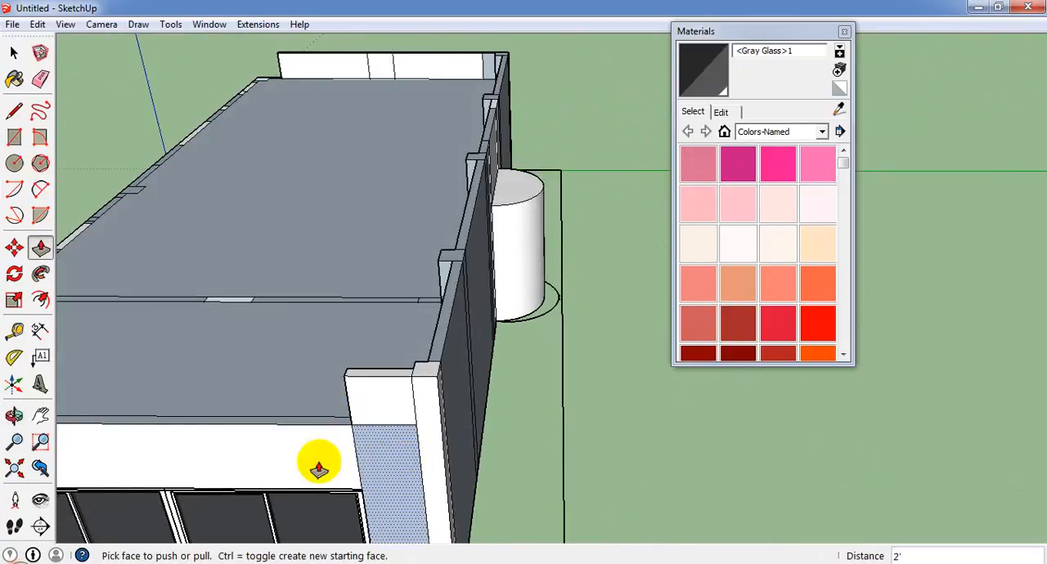
{"action": "scroll", "coordinate": [318, 467], "scroll_direction": "up", "scroll_amount": 3}
{"action": "left_click", "coordinate": [313, 413]}
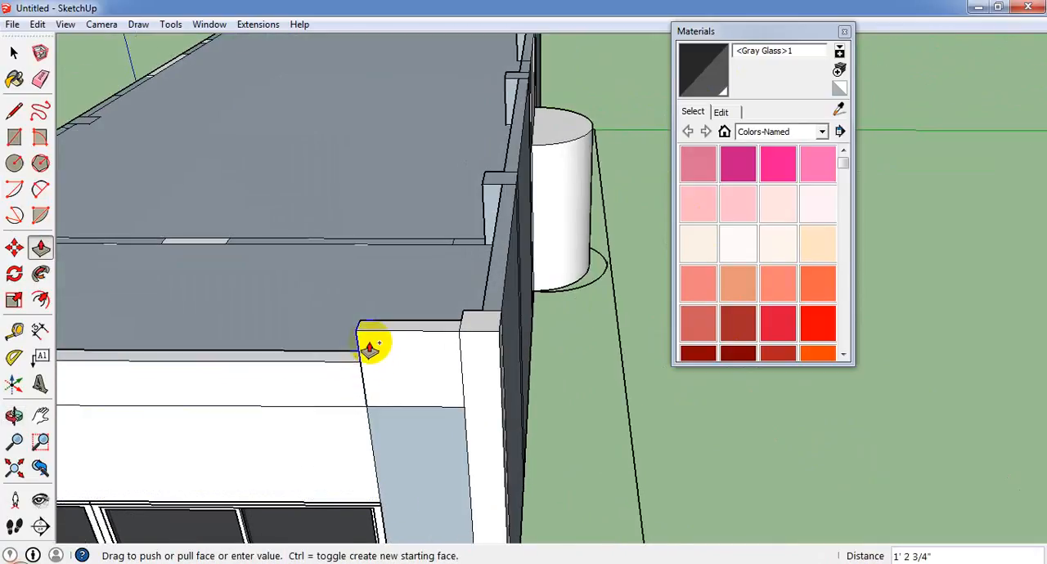
{"action": "left_click", "coordinate": [391, 333]}
Pull the remaining end-wall section, the opposite corner pier and the narrow side strip around the corner up 2'.
{"action": "scroll", "coordinate": [458, 352], "scroll_direction": "down", "scroll_amount": 5}
{"action": "middle_click_drag", "start_coordinate": [526, 369], "coordinate": [416, 434]}
{"action": "scroll", "coordinate": [409, 427], "scroll_direction": "up", "scroll_amount": 3}
{"action": "scroll", "coordinate": [403, 421], "scroll_direction": "up", "scroll_amount": 2}
{"action": "left_click", "coordinate": [400, 423]}
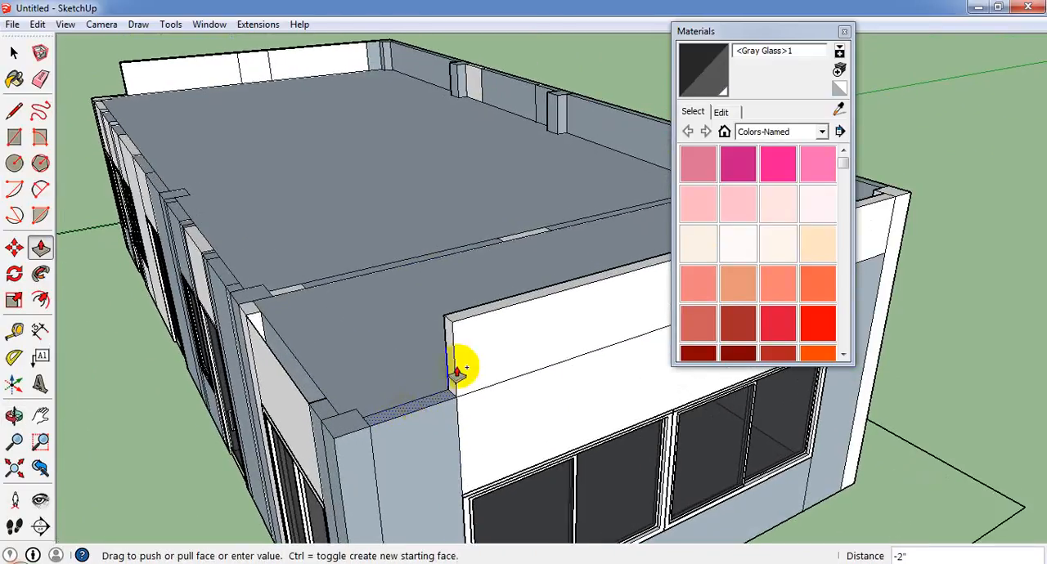
{"action": "left_click", "coordinate": [450, 334]}
{"action": "double_click", "coordinate": [357, 426]}
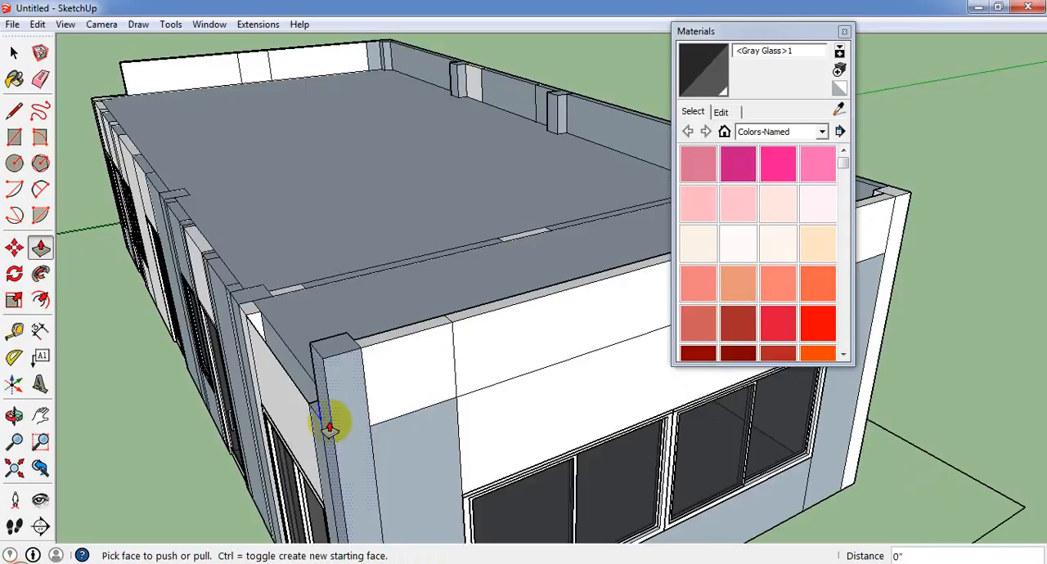
{"action": "middle_click_drag", "start_coordinate": [332, 427], "coordinate": [512, 456]}
{"action": "scroll", "coordinate": [571, 454], "scroll_direction": "up", "scroll_amount": 1}
{"action": "double_click", "coordinate": [598, 447]}
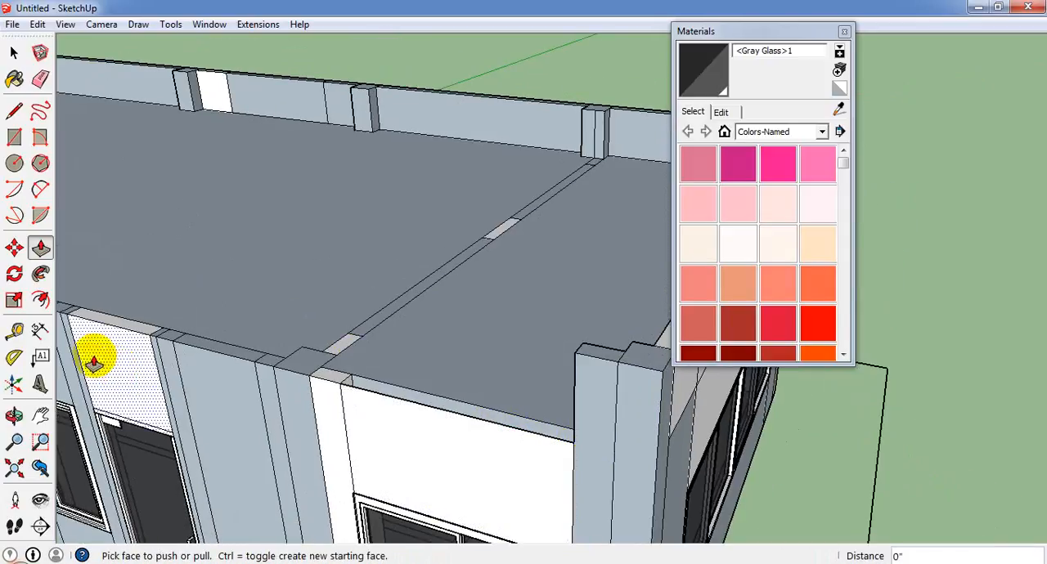
Draw a 5' 6" by 5" rectangle on the wall top above the side window, and pull it and the adjoining narrow strip up 2'.
{"action": "left_click", "coordinate": [14, 139]}
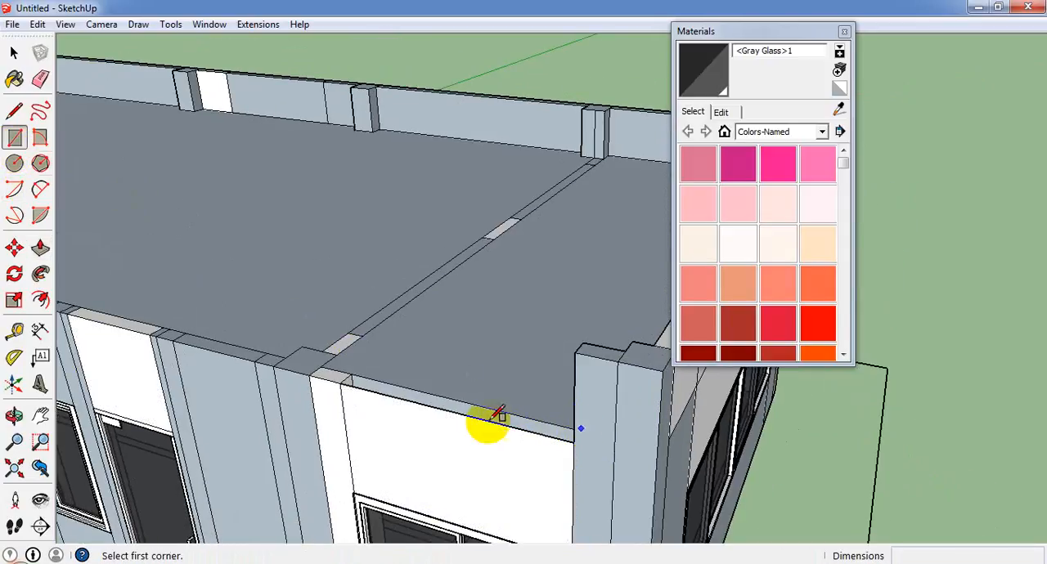
{"action": "left_click", "coordinate": [350, 375]}
{"action": "left_click", "coordinate": [575, 440]}
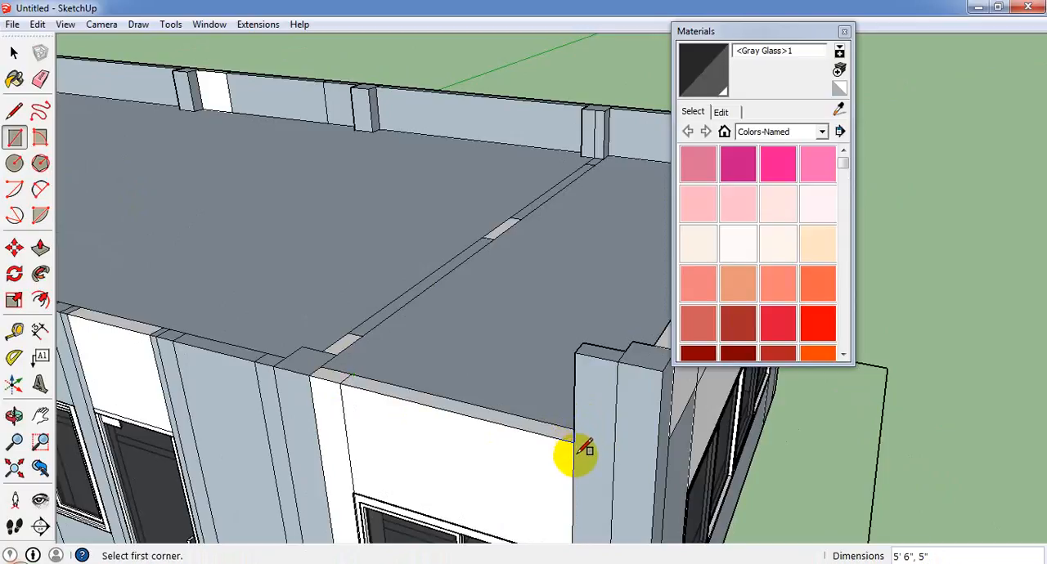
{"action": "left_click", "coordinate": [40, 248]}
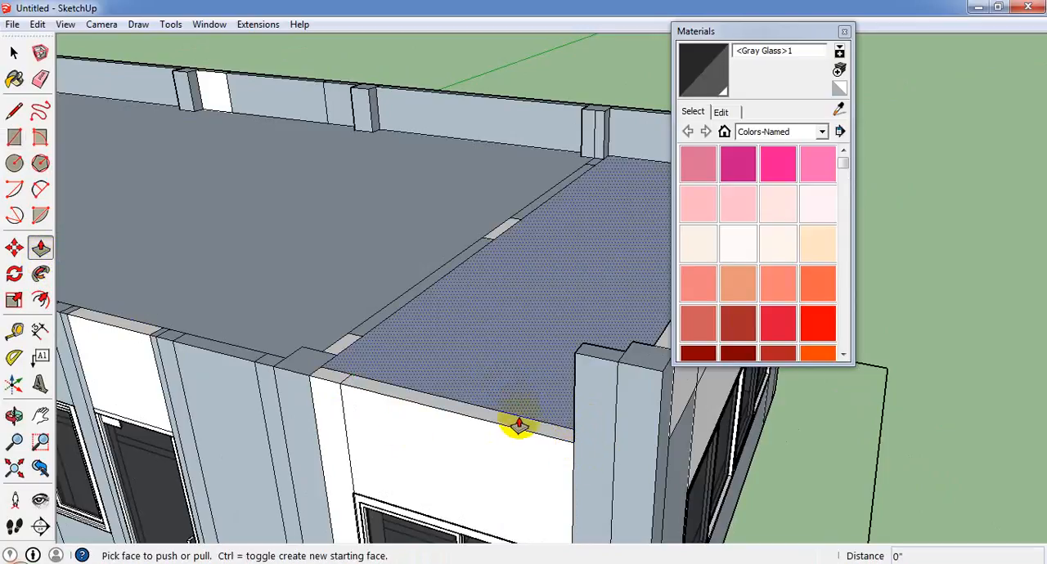
{"action": "left_click_drag", "start_coordinate": [519, 425], "coordinate": [575, 359]}
{"action": "left_click_drag", "start_coordinate": [345, 348], "coordinate": [318, 341]}
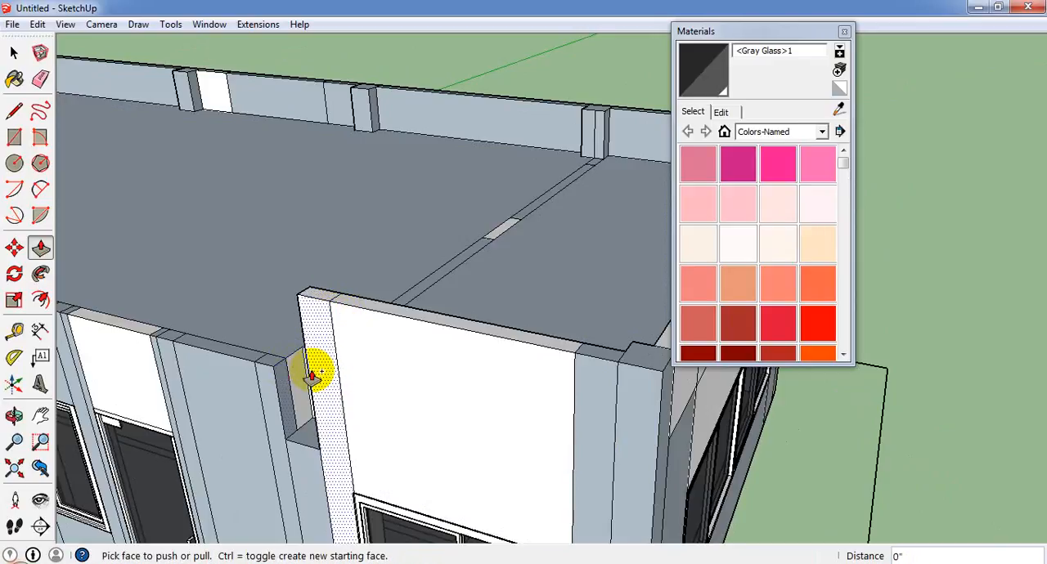
Pull the pier at the cross wall and the narrow wall strip beyond it up 2' to the parapet height.
{"action": "middle_click_drag", "start_coordinate": [304, 379], "coordinate": [467, 412]}
{"action": "left_click", "coordinate": [469, 410]}
{"action": "left_click_drag", "start_coordinate": [469, 411], "coordinate": [495, 332]}
{"action": "left_click_drag", "start_coordinate": [416, 417], "coordinate": [464, 322]}
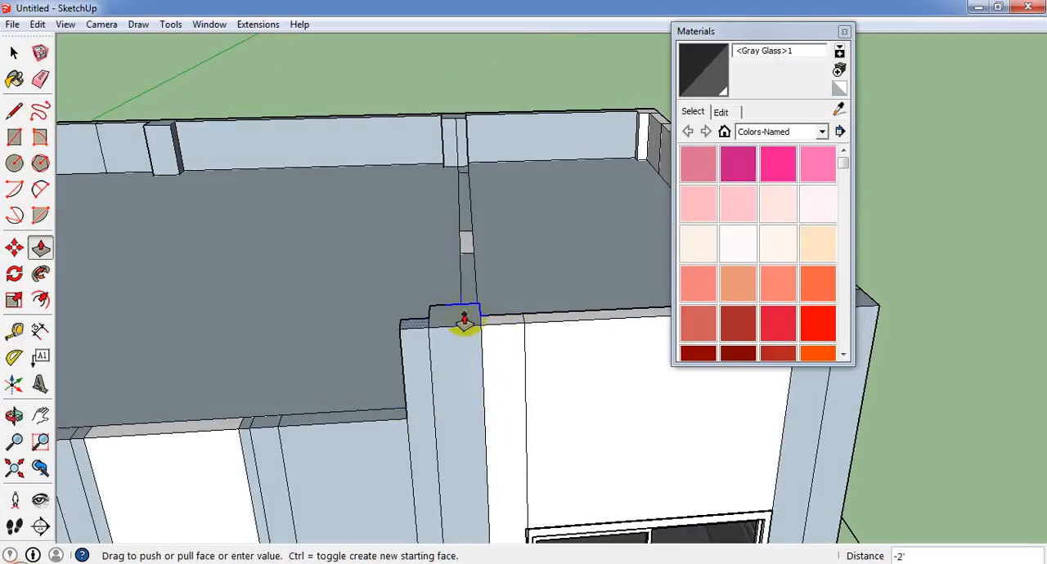
{"action": "left_click", "coordinate": [467, 330]}
Pull the wall section beside the raised pier, the adjoining narrow strip and the wall top above the single door up 2'.
{"action": "left_click", "coordinate": [389, 418]}
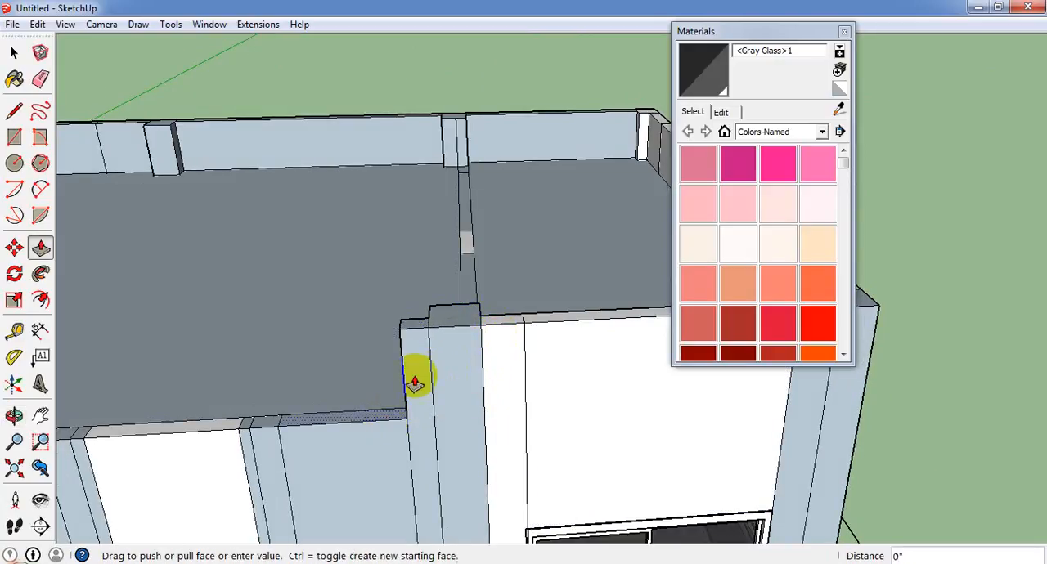
{"action": "left_click", "coordinate": [407, 332]}
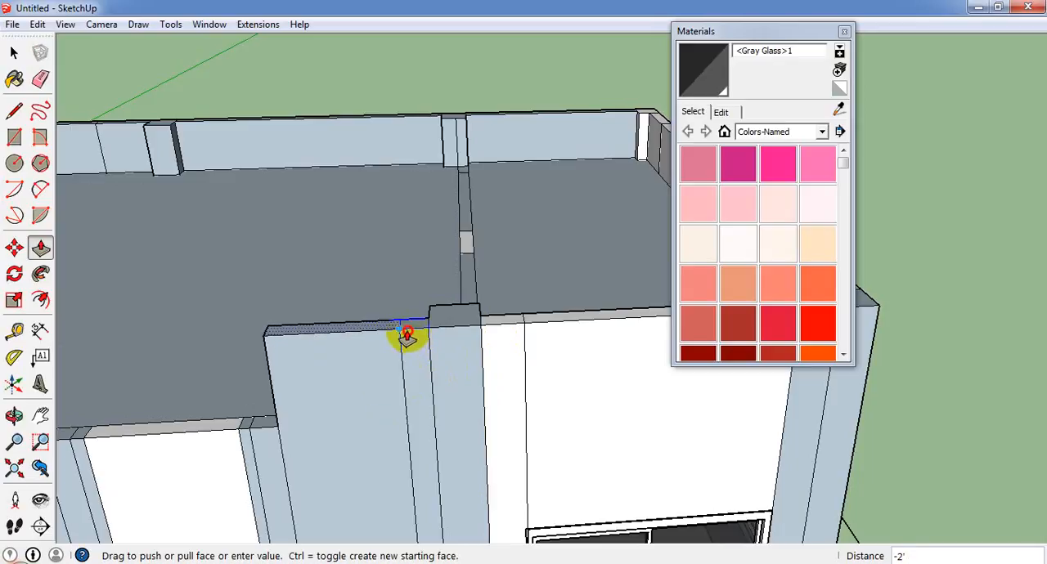
{"action": "double_click", "coordinate": [256, 426]}
{"action": "left_click", "coordinate": [229, 431]}
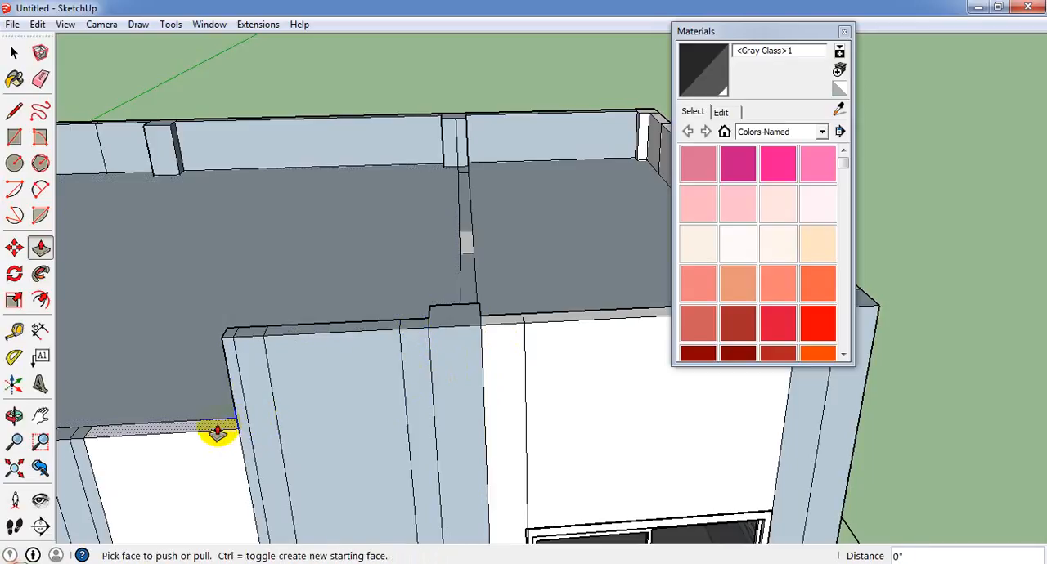
{"action": "middle_click_drag", "start_coordinate": [227, 455], "coordinate": [531, 395]}
{"action": "left_click", "coordinate": [532, 384]}
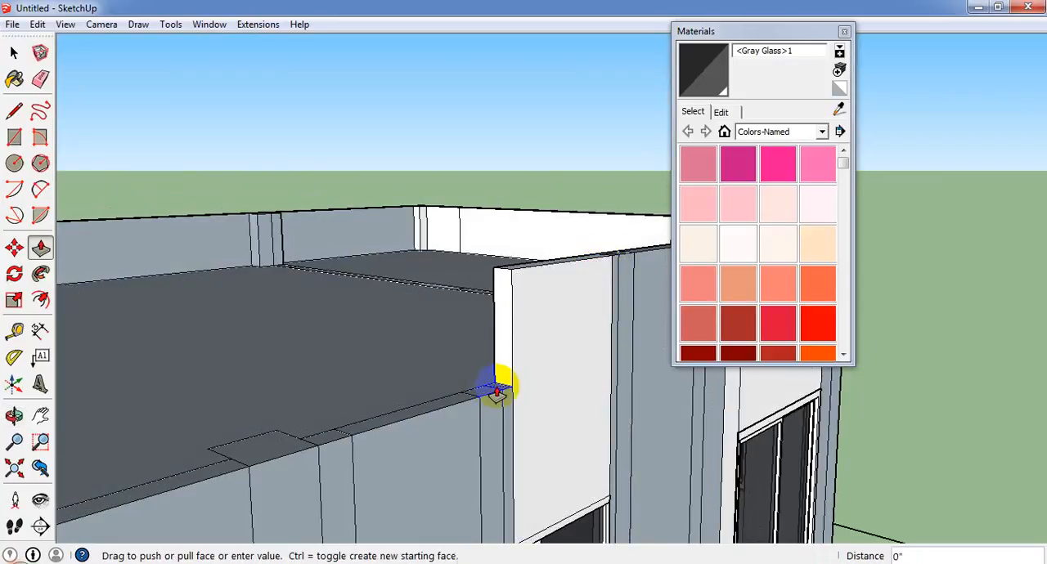
Pull the two narrow strips beyond the single door and the wall top above the small window up 2'.
{"action": "left_click_drag", "start_coordinate": [497, 391], "coordinate": [517, 290]}
{"action": "left_click", "coordinate": [511, 280]}
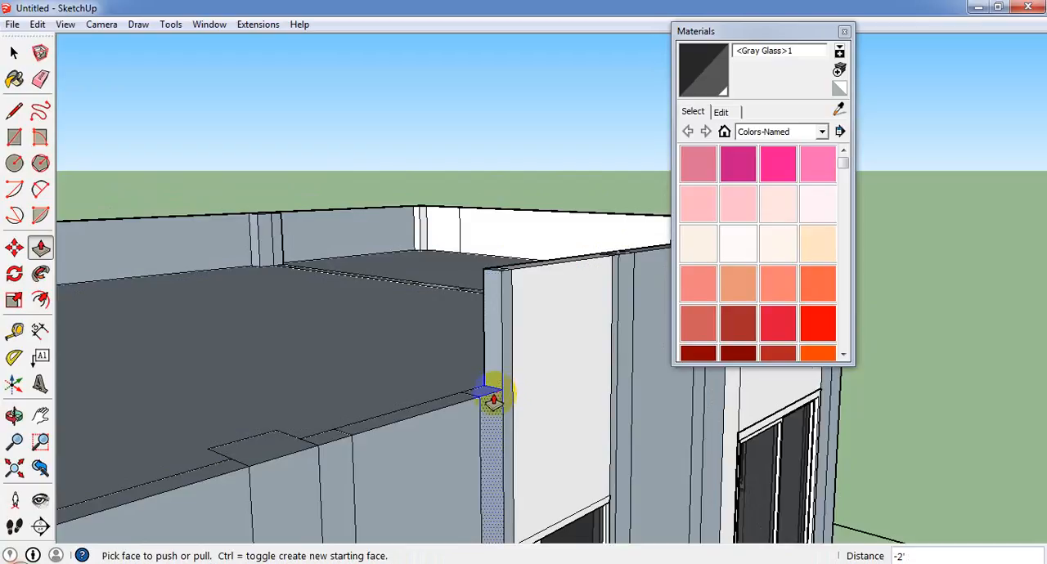
{"action": "left_click_drag", "start_coordinate": [488, 398], "coordinate": [497, 293]}
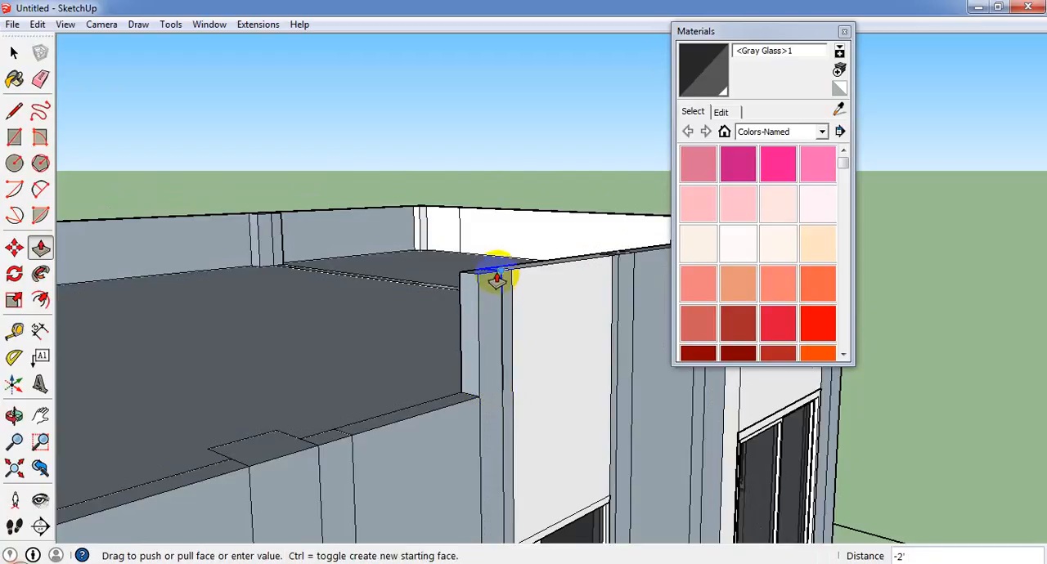
{"action": "left_click", "coordinate": [496, 279]}
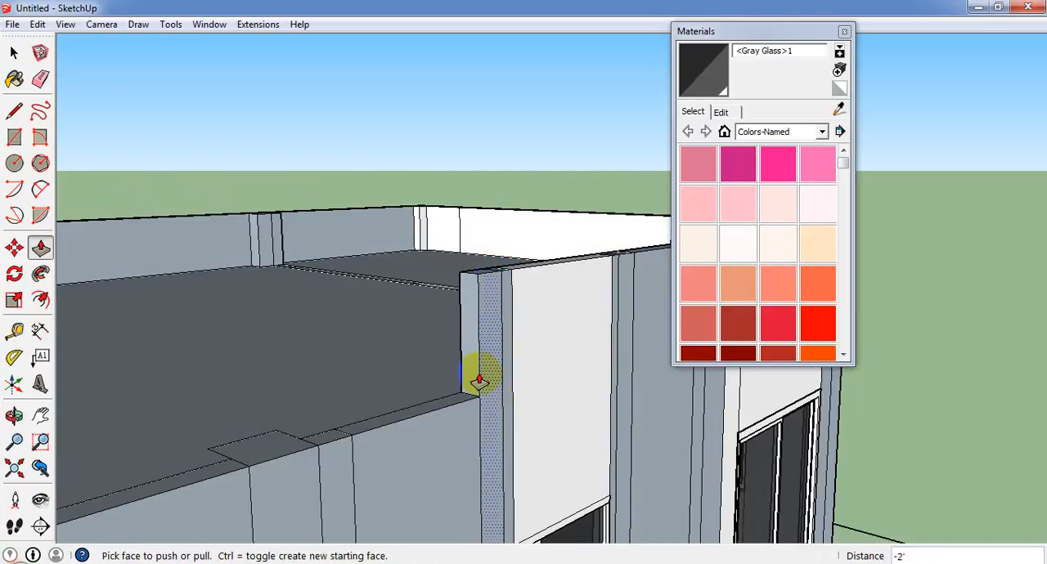
{"action": "left_click", "coordinate": [485, 285]}
{"action": "middle_click_drag", "start_coordinate": [485, 285], "coordinate": [277, 417]}
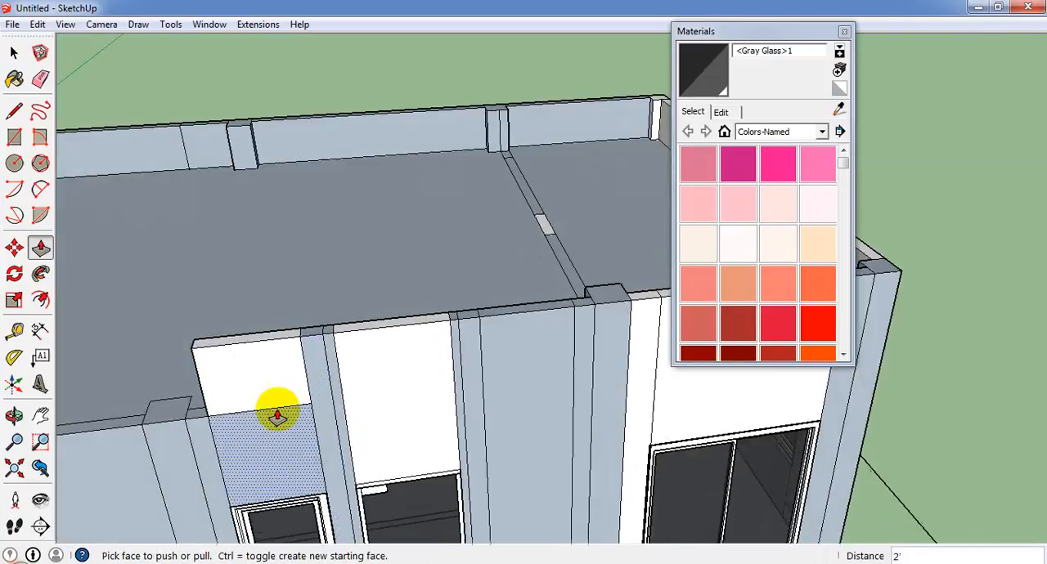
Pull the narrow strip beyond the small window and the projecting pier next to it up 2'.
{"action": "scroll", "coordinate": [250, 424], "scroll_direction": "down", "scroll_amount": 2}
{"action": "scroll", "coordinate": [229, 416], "scroll_direction": "up", "scroll_amount": 3}
{"action": "left_click_drag", "start_coordinate": [250, 409], "coordinate": [252, 369]}
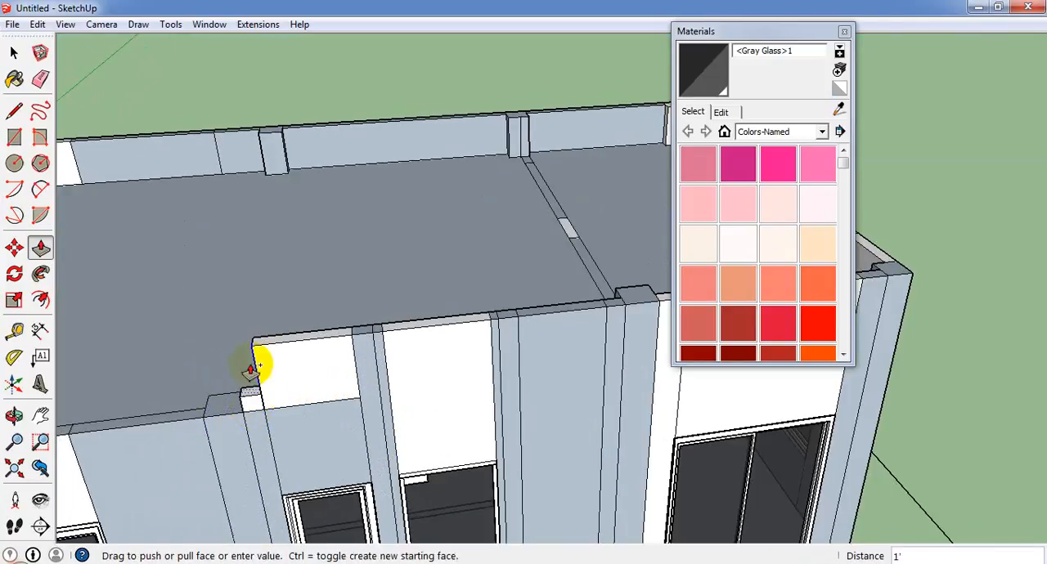
{"action": "left_click", "coordinate": [251, 348]}
{"action": "left_click", "coordinate": [232, 412]}
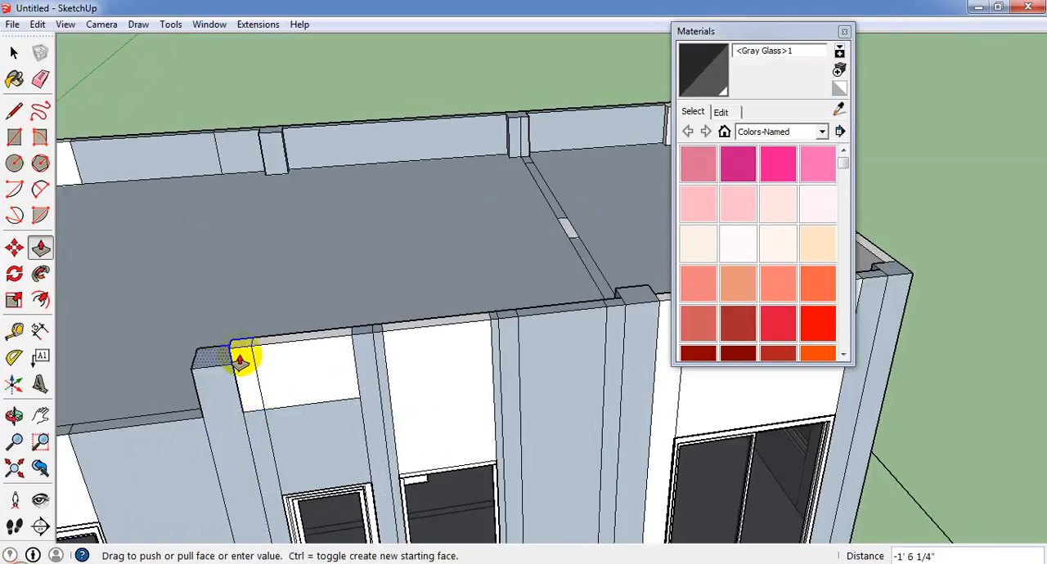
{"action": "left_click", "coordinate": [241, 352]}
{"action": "left_click", "coordinate": [234, 346]}
{"action": "left_click", "coordinate": [215, 402]}
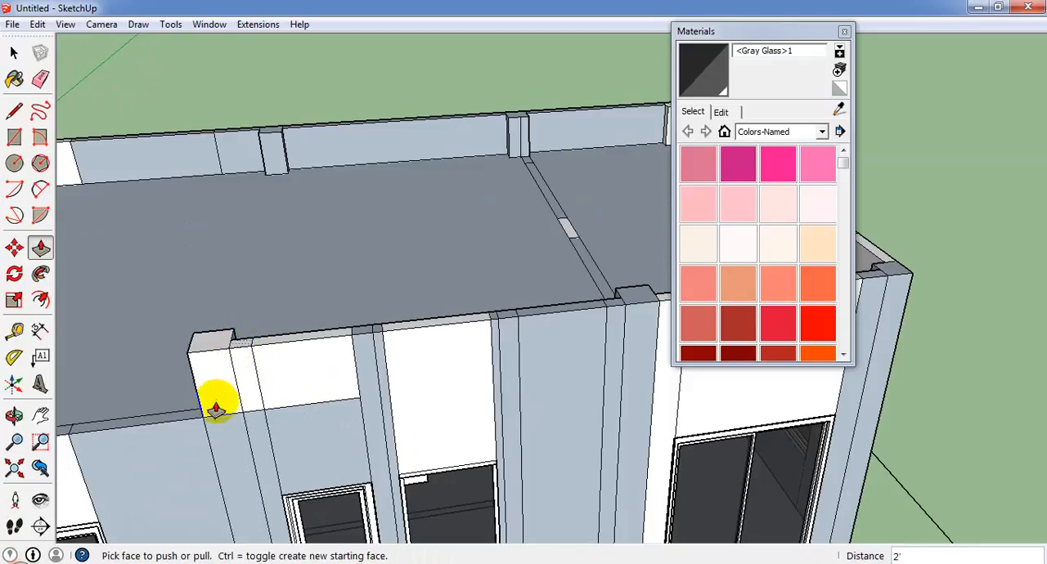
Pull the wall section between the projecting pier and the double door up 2' to the parapet height.
{"action": "double_click", "coordinate": [179, 427]}
{"action": "key", "text": "ctrl+z"}
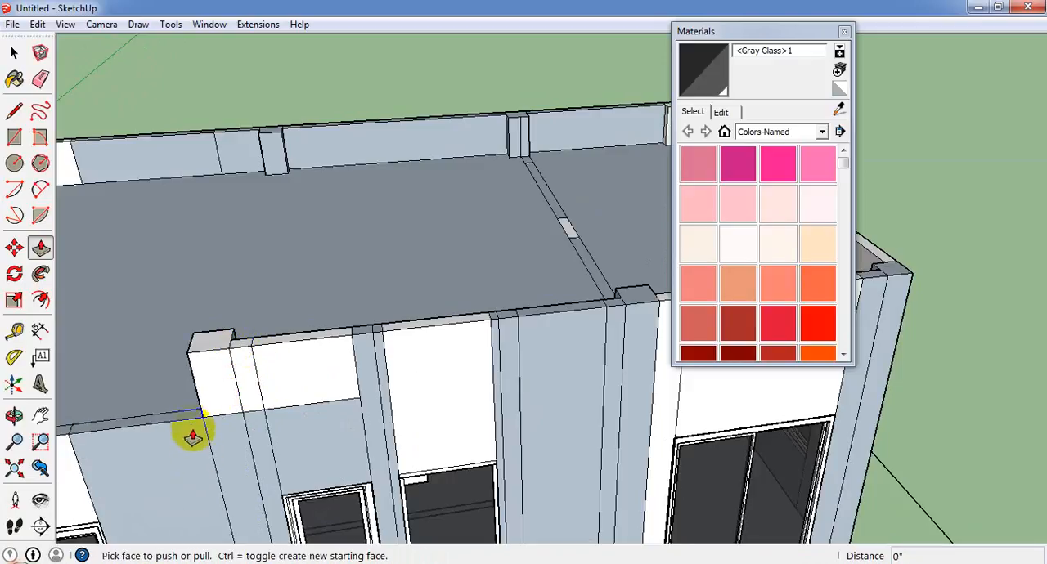
{"action": "left_click", "coordinate": [192, 415]}
{"action": "left_click", "coordinate": [213, 354]}
Pull the pier at the far corner of the door facade up 2' to meet the end-wall parapet.
{"action": "scroll", "coordinate": [458, 338], "scroll_direction": "down", "scroll_amount": 3}
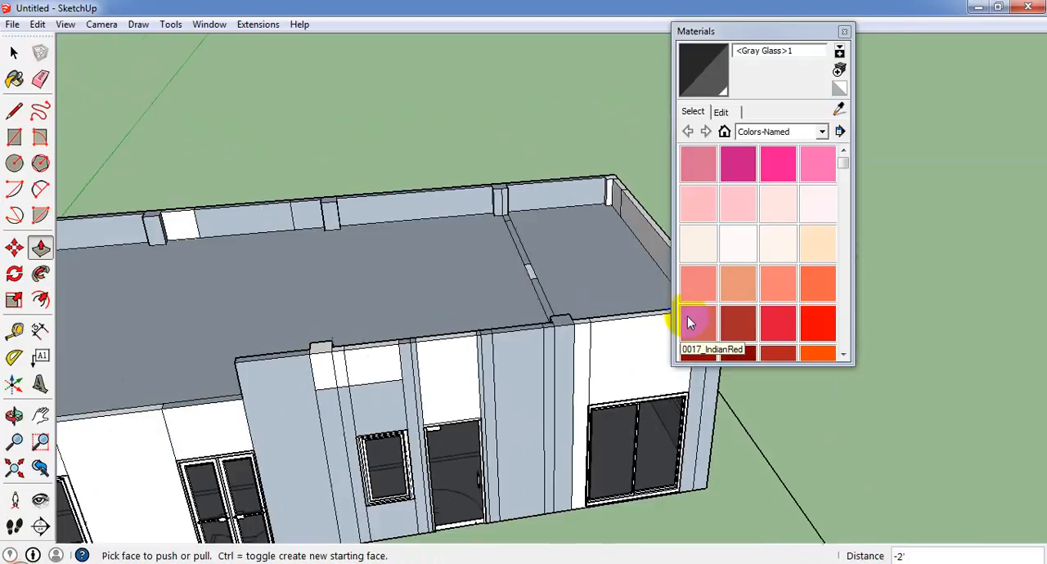
{"action": "scroll", "coordinate": [690, 321], "scroll_direction": "down", "scroll_amount": 2}
{"action": "scroll", "coordinate": [215, 411], "scroll_direction": "up", "scroll_amount": 2}
{"action": "middle_click_drag", "start_coordinate": [178, 412], "coordinate": [221, 447]}
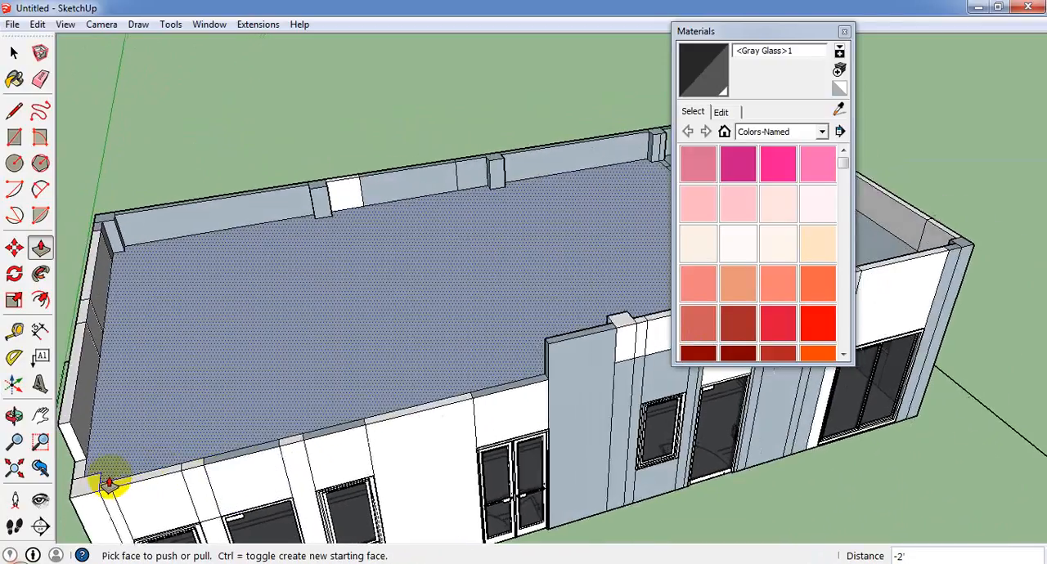
{"action": "scroll", "coordinate": [108, 481], "scroll_direction": "up", "scroll_amount": 1}
{"action": "left_click", "coordinate": [70, 468]}
{"action": "scroll", "coordinate": [225, 410], "scroll_direction": "down", "scroll_amount": 3}
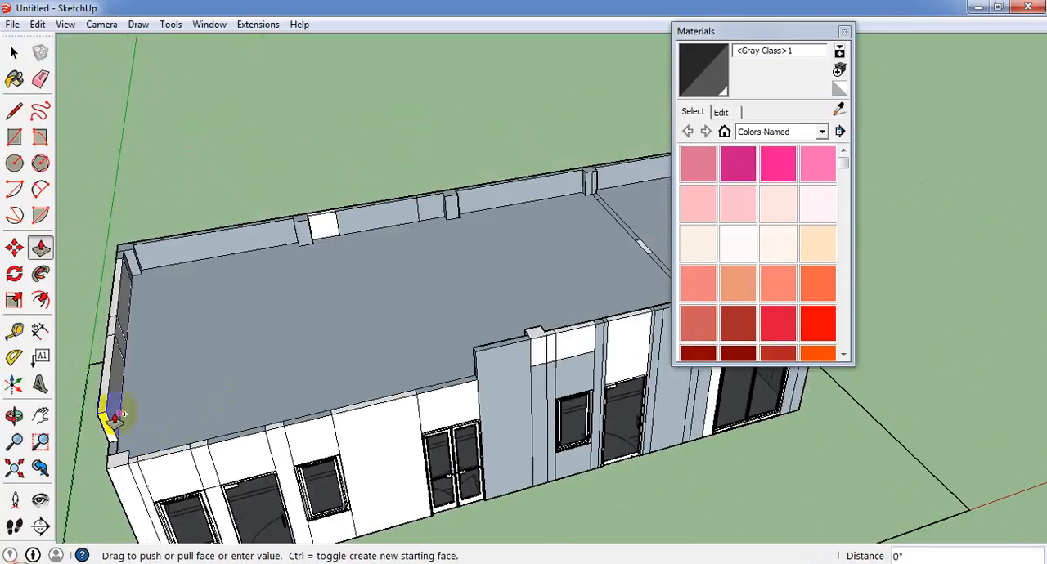
{"action": "left_click", "coordinate": [109, 415]}
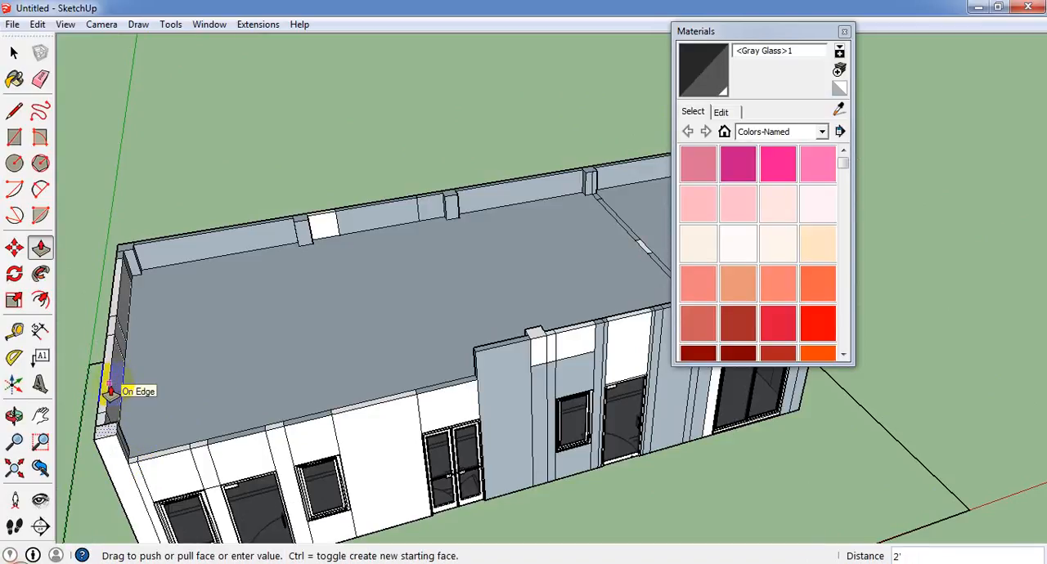
{"action": "left_click", "coordinate": [109, 391]}
Pull the wall top above the double door and the long plain section beside it up 2'.
{"action": "scroll", "coordinate": [456, 374], "scroll_direction": "up", "scroll_amount": 3}
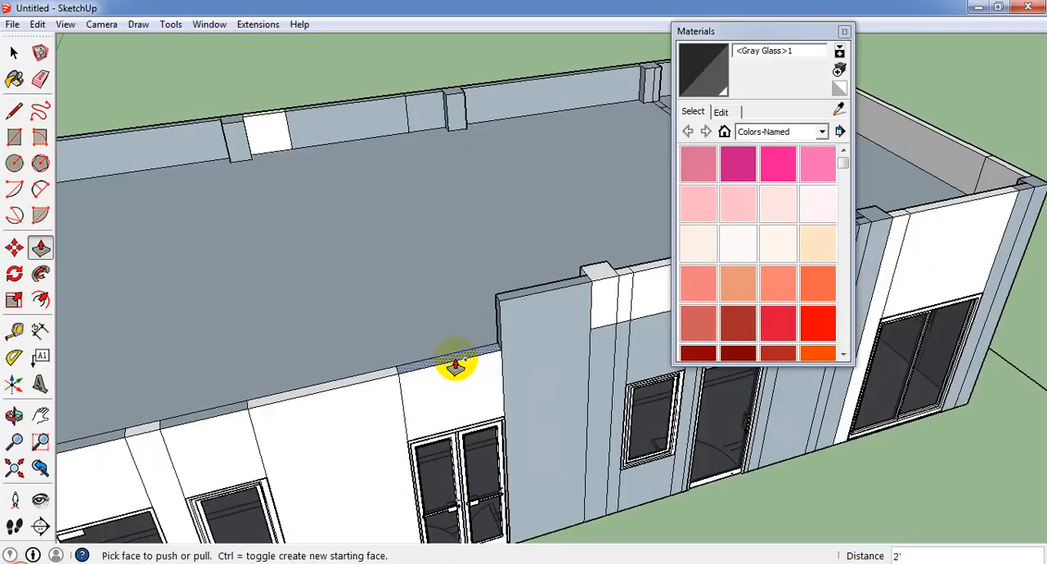
{"action": "left_click_drag", "start_coordinate": [458, 359], "coordinate": [492, 317]}
{"action": "left_click", "coordinate": [496, 315]}
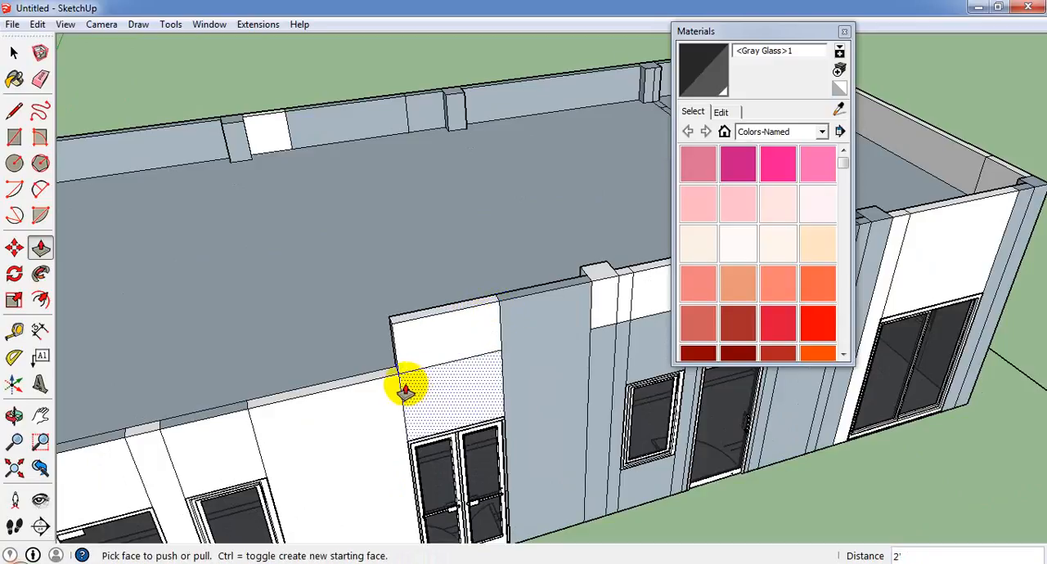
{"action": "left_click_drag", "start_coordinate": [385, 374], "coordinate": [414, 335]}
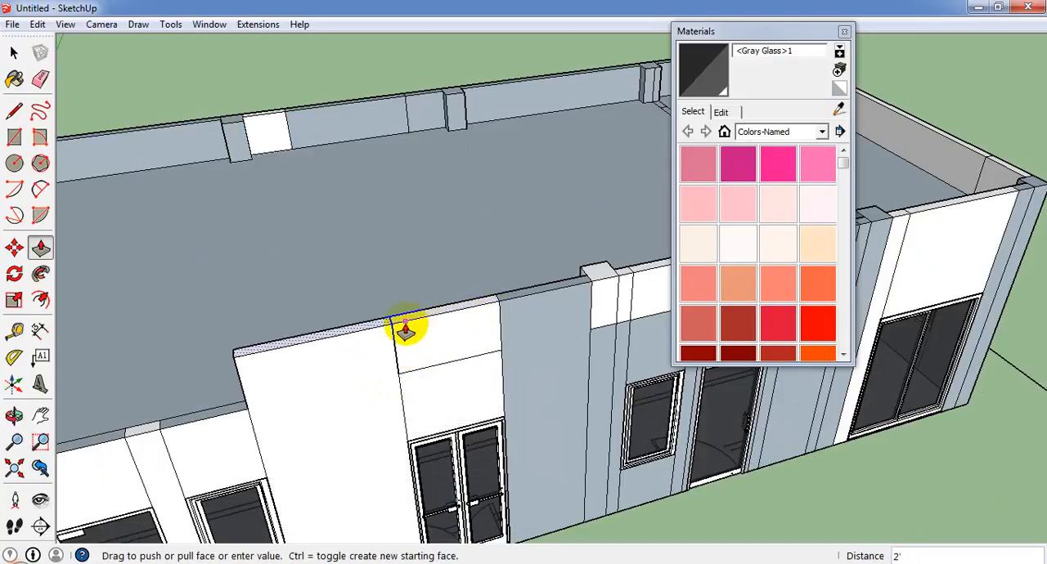
{"action": "key", "text": "ctrl"}
{"action": "left_click", "coordinate": [398, 329]}
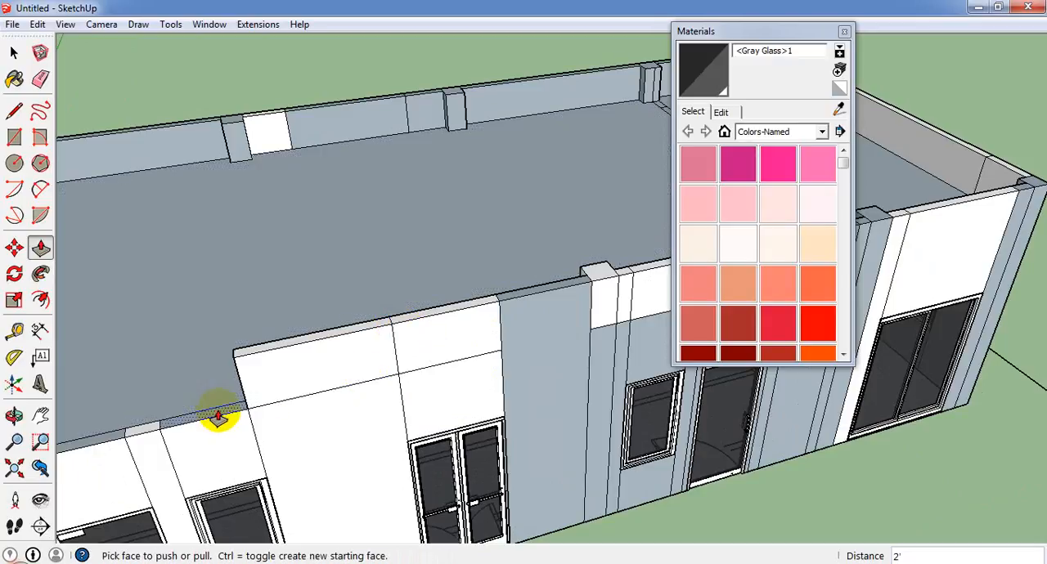
Pull the wall top above the window beyond the plain section and the next narrow strip up 2'.
{"action": "left_click_drag", "start_coordinate": [211, 416], "coordinate": [246, 374]}
{"action": "key", "text": "ctrl"}
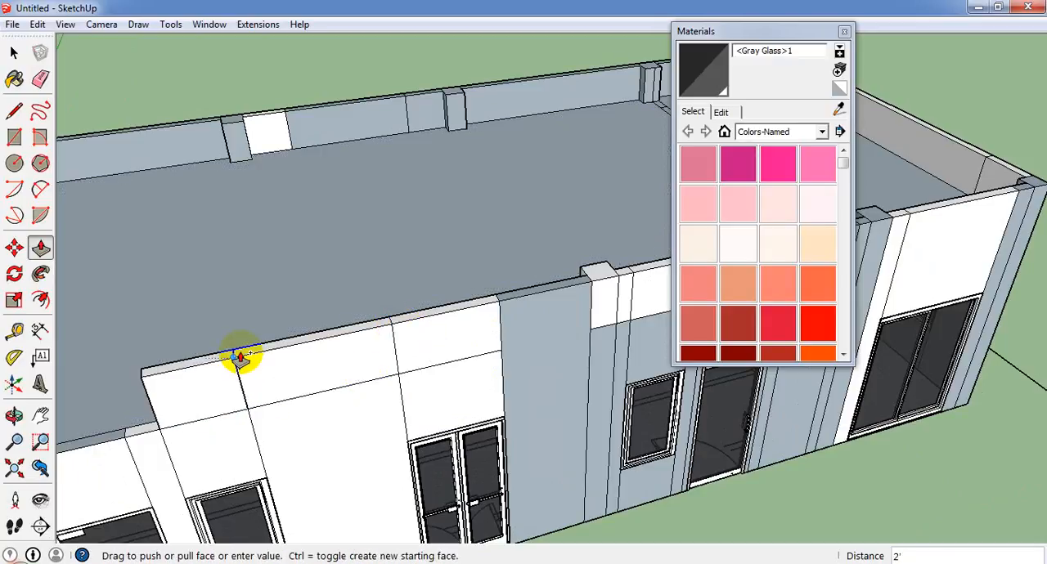
{"action": "left_click", "coordinate": [238, 360]}
{"action": "scroll", "coordinate": [394, 379], "scroll_direction": "down", "scroll_amount": 3}
{"action": "scroll", "coordinate": [475, 405], "scroll_direction": "down", "scroll_amount": 2}
{"action": "scroll", "coordinate": [205, 378], "scroll_direction": "up", "scroll_amount": 4}
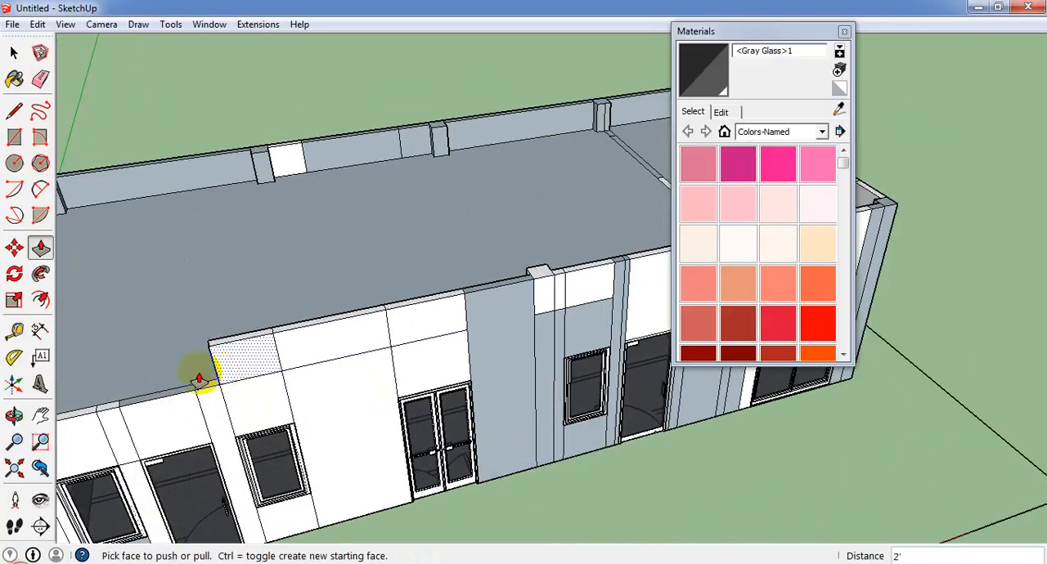
{"action": "left_click", "coordinate": [214, 389]}
{"action": "left_click", "coordinate": [237, 342]}
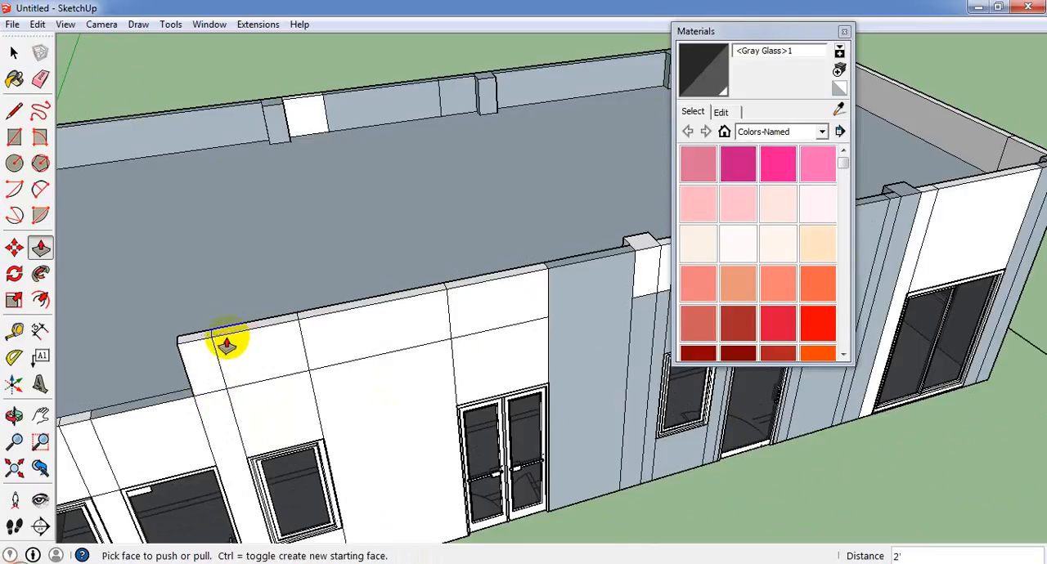
Pull the wall top above the single door between the two windows up 2' to the parapet height.
{"action": "left_click", "coordinate": [170, 396]}
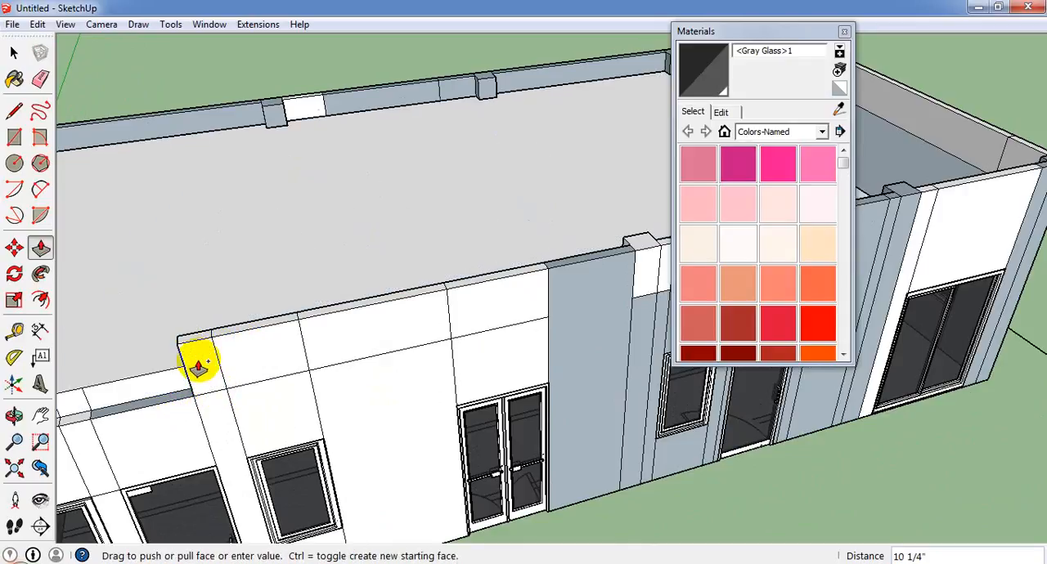
{"action": "left_click", "coordinate": [197, 381]}
{"action": "left_click", "coordinate": [189, 398]}
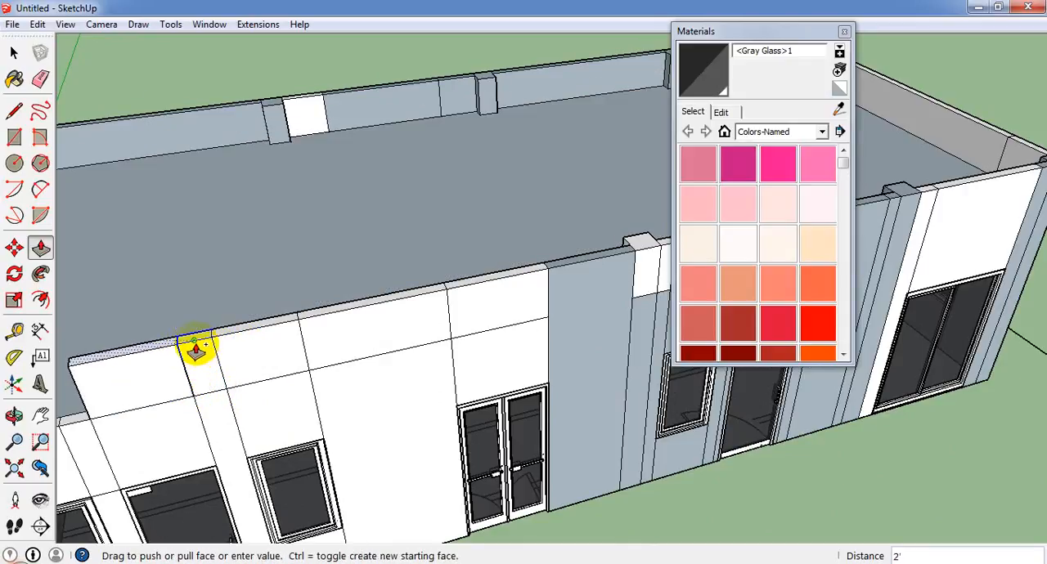
{"action": "left_click", "coordinate": [197, 349]}
Pull the narrow strip beyond the door, the wall top above the end window and the last corner strip up 2'.
{"action": "scroll", "coordinate": [638, 356], "scroll_direction": "down", "scroll_amount": 4}
{"action": "scroll", "coordinate": [381, 374], "scroll_direction": "up", "scroll_amount": 5}
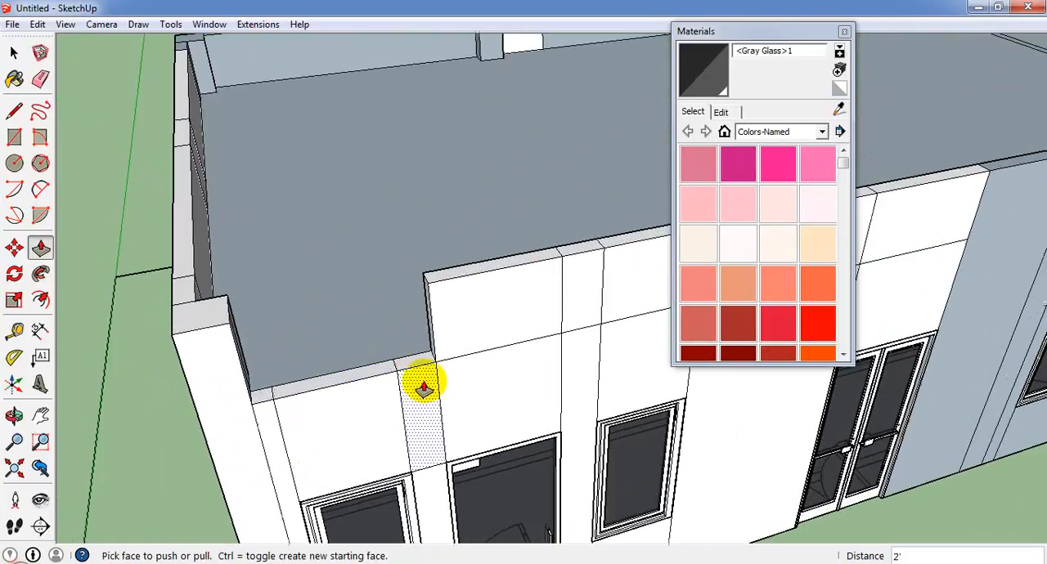
{"action": "left_click", "coordinate": [416, 370]}
{"action": "left_click", "coordinate": [424, 295]}
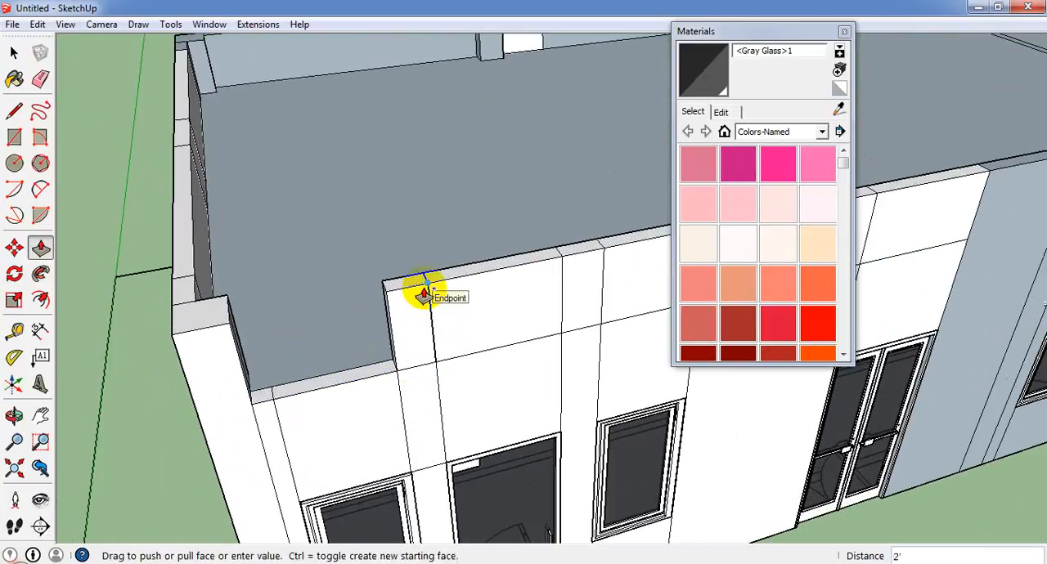
{"action": "double_click", "coordinate": [365, 370]}
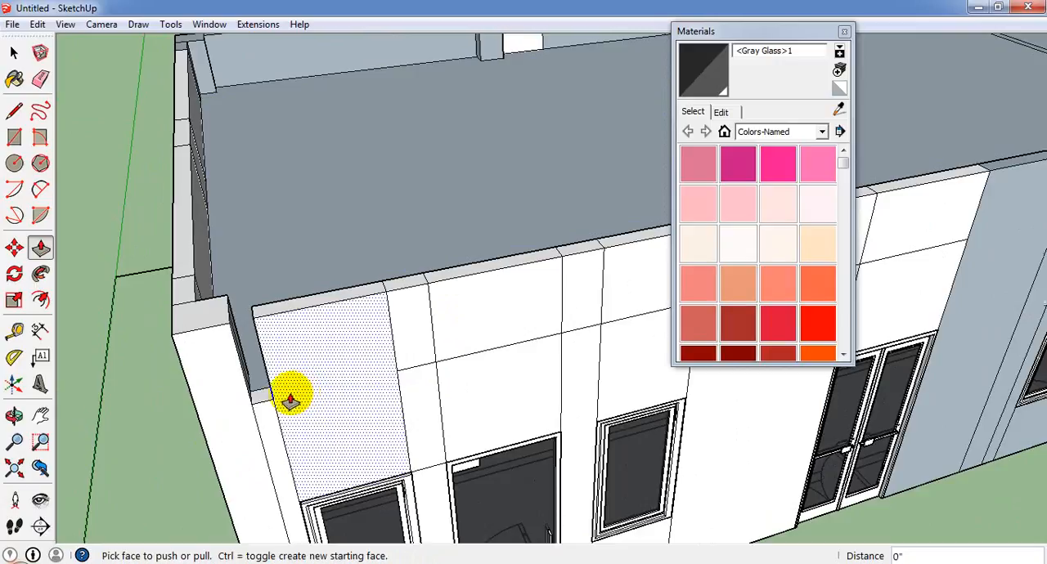
{"action": "double_click", "coordinate": [262, 401]}
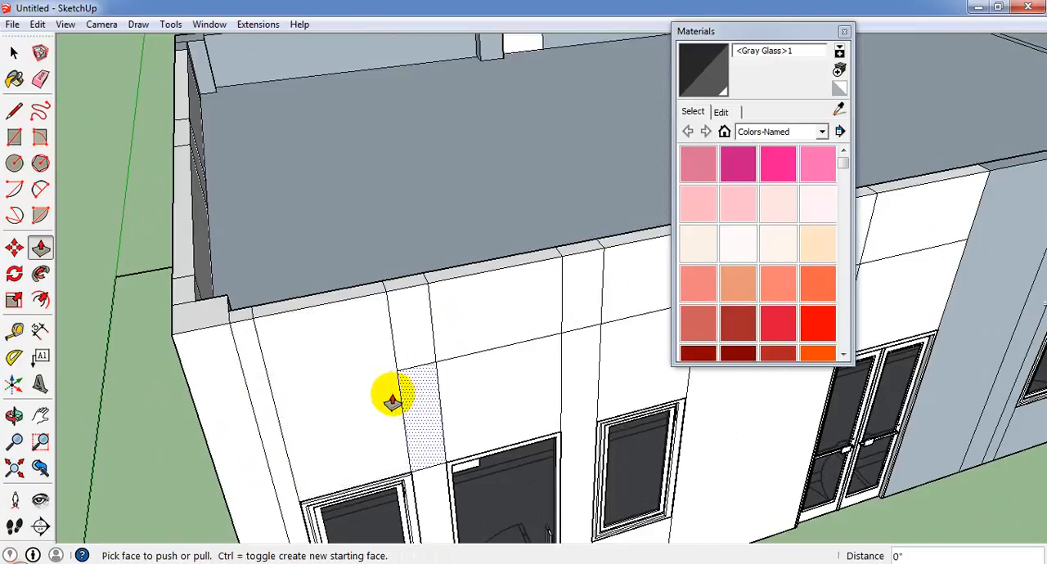
Draw a line along the parapet base from the seam beside the door, across the end window section to the corner edge.
{"action": "left_click", "coordinate": [14, 110]}
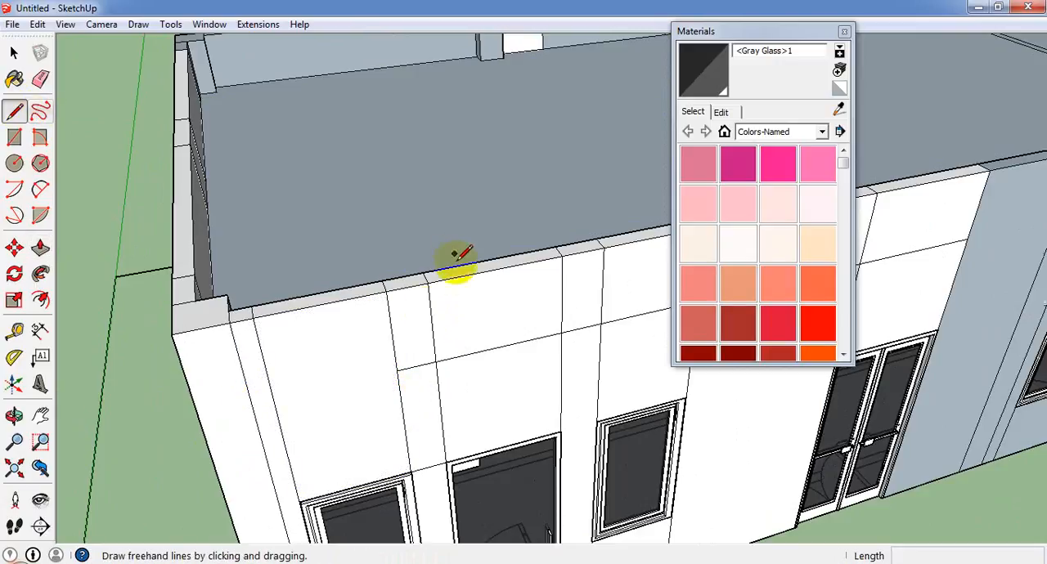
{"action": "left_click", "coordinate": [396, 371]}
{"action": "left_click", "coordinate": [203, 417]}
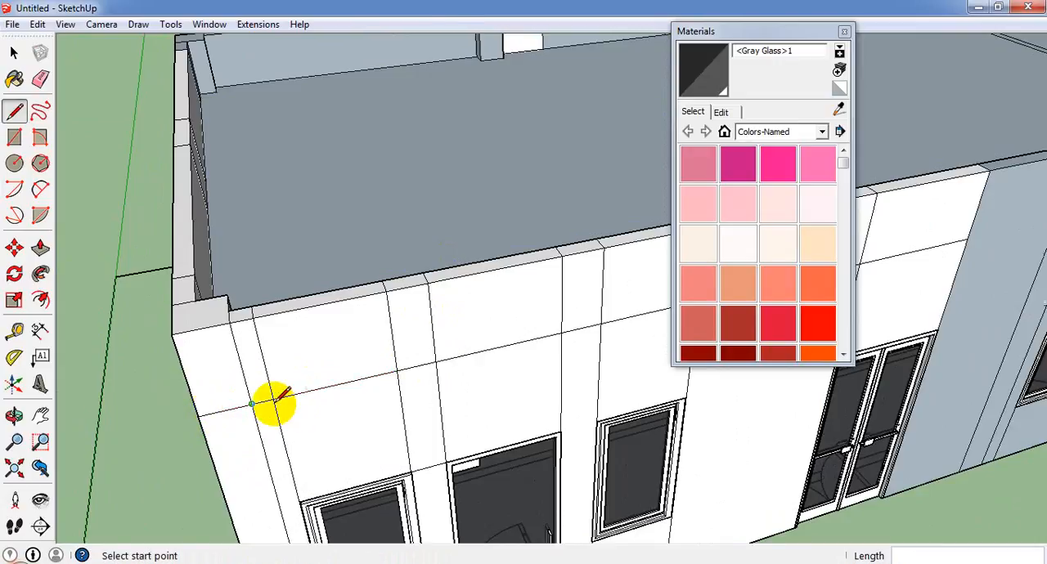
Extend the parapet base line from the small window's edge, across the single door section to the opposite corner of the facade.
{"action": "middle_click_drag", "start_coordinate": [276, 403], "coordinate": [422, 284]}
{"action": "left_click", "coordinate": [432, 287]}
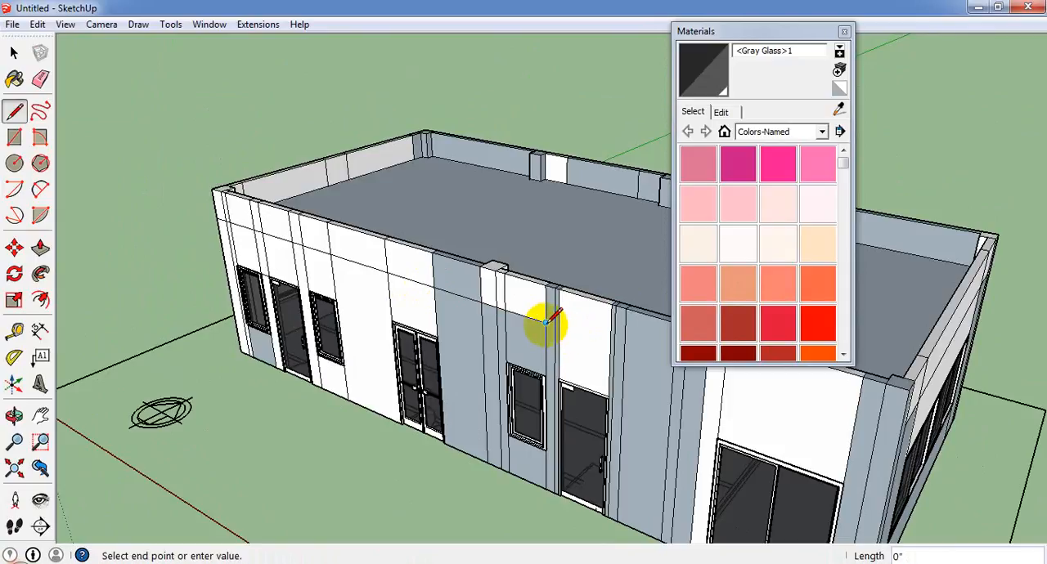
{"action": "scroll", "coordinate": [646, 369], "scroll_direction": "down", "scroll_amount": 3}
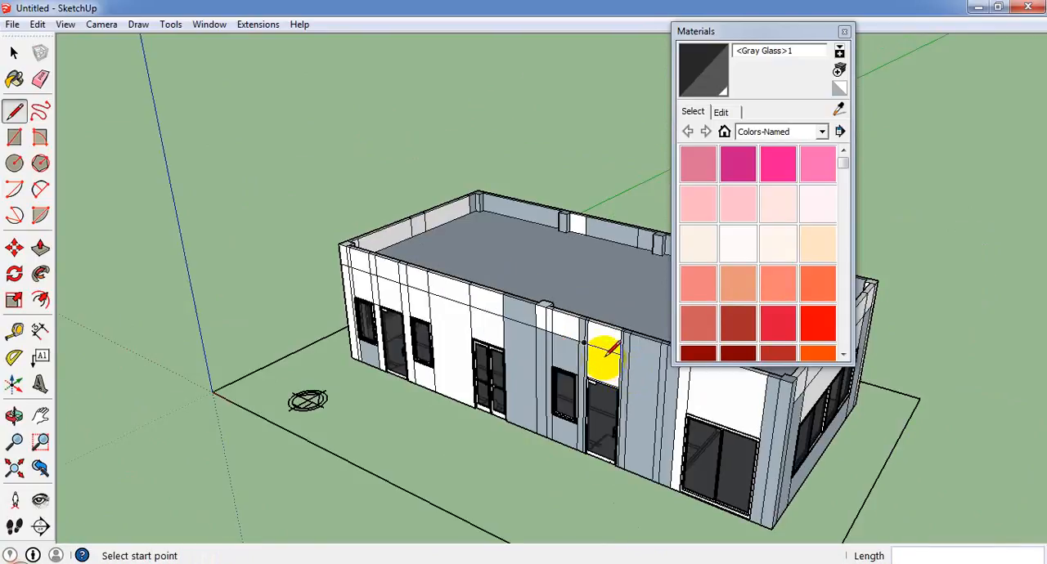
{"action": "left_click", "coordinate": [620, 354]}
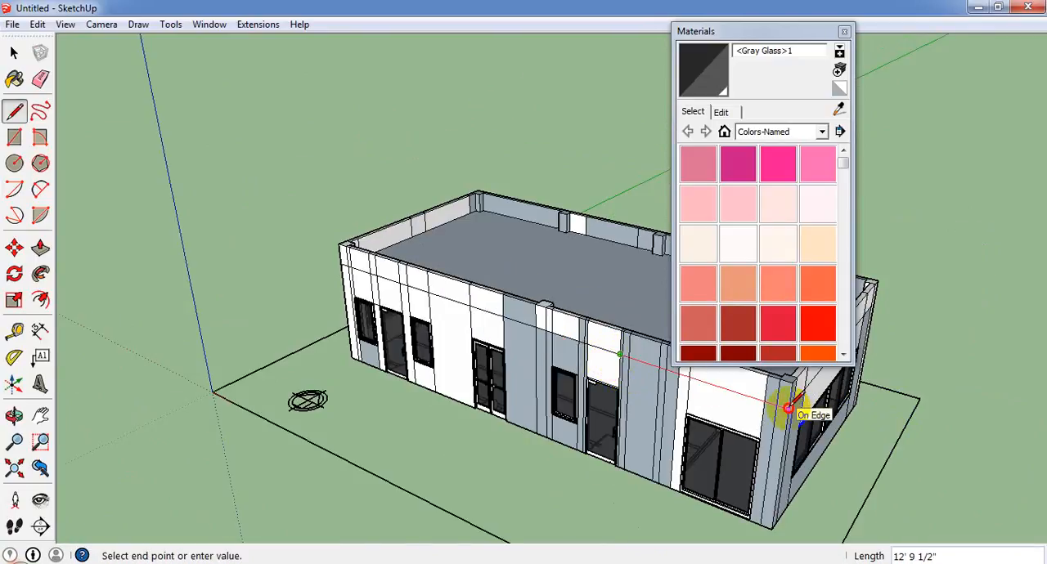
{"action": "left_click", "coordinate": [785, 409]}
{"action": "scroll", "coordinate": [785, 409], "scroll_direction": "up", "scroll_amount": 6}
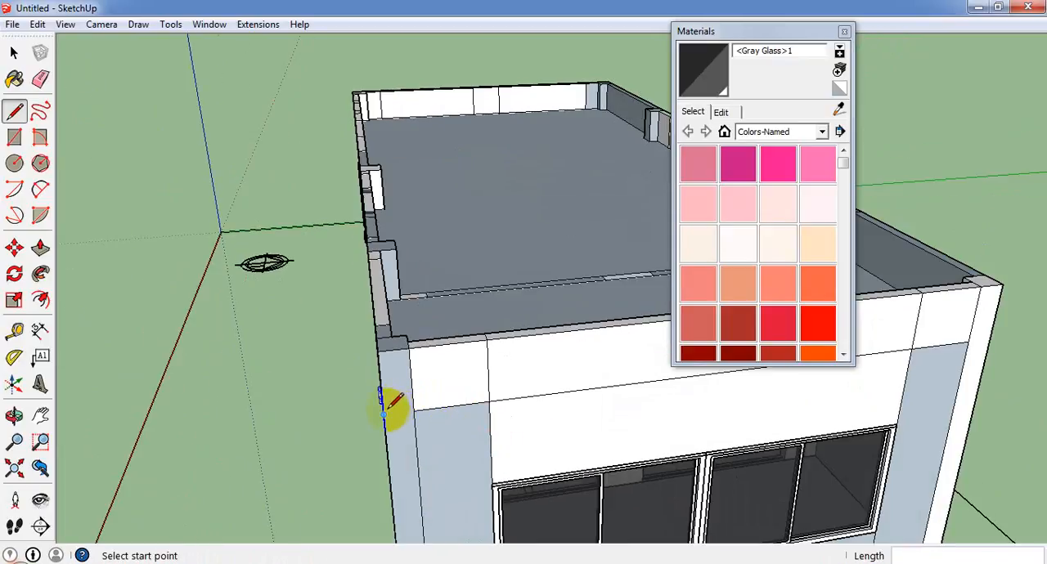
Carry the parapet base line around the corner strips at both ends of the four-pane window wall.
{"action": "middle_click_drag", "start_coordinate": [436, 406], "coordinate": [538, 360]}
{"action": "left_click", "coordinate": [588, 357]}
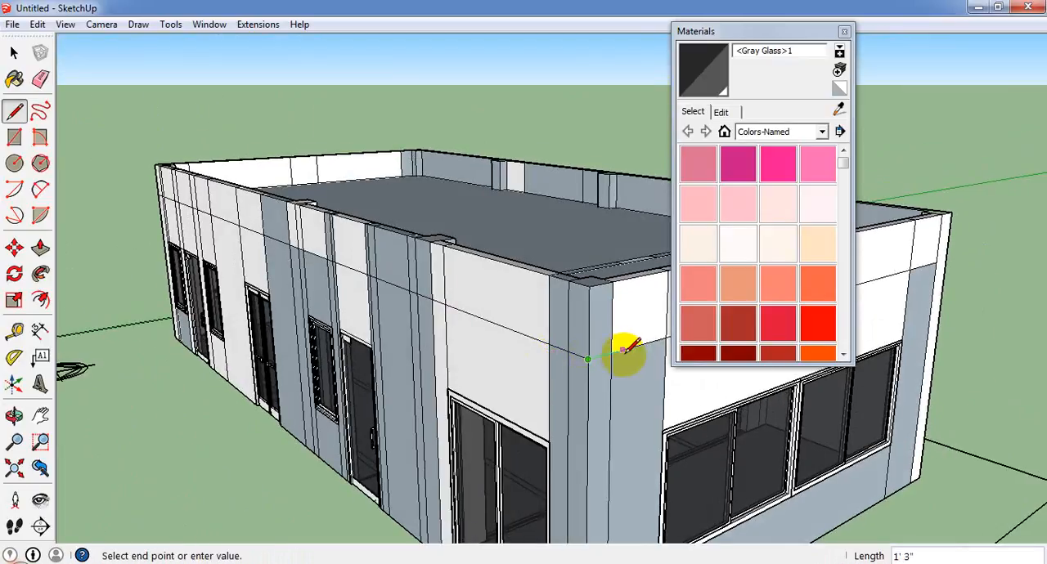
{"action": "left_click", "coordinate": [611, 353]}
{"action": "middle_click_drag", "start_coordinate": [494, 385], "coordinate": [126, 415]}
{"action": "scroll", "coordinate": [573, 368], "scroll_direction": "up", "scroll_amount": 3}
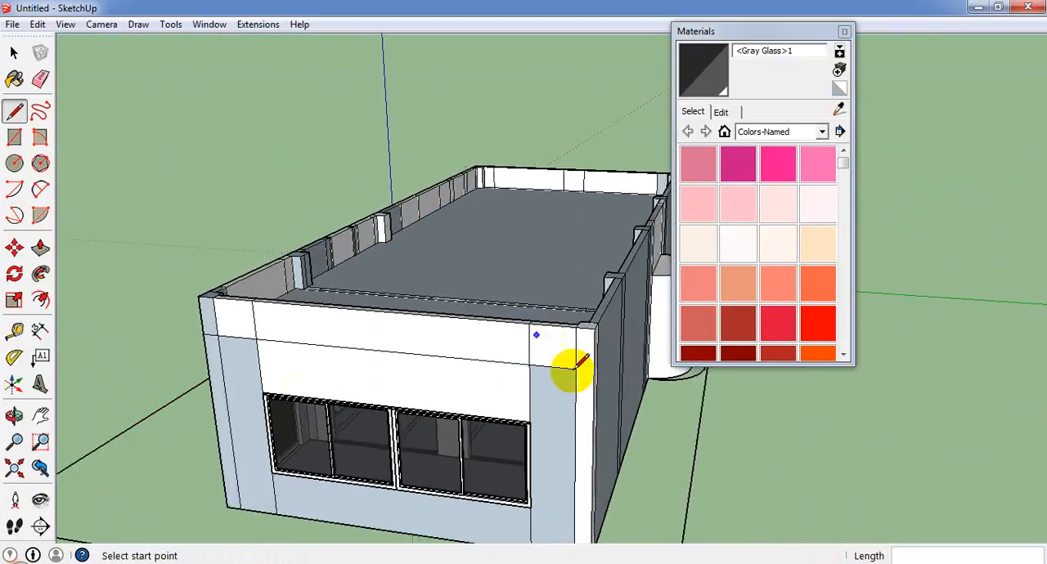
{"action": "middle_click_drag", "start_coordinate": [572, 368], "coordinate": [338, 398]}
{"action": "left_click", "coordinate": [489, 373]}
{"action": "left_click", "coordinate": [392, 369]}
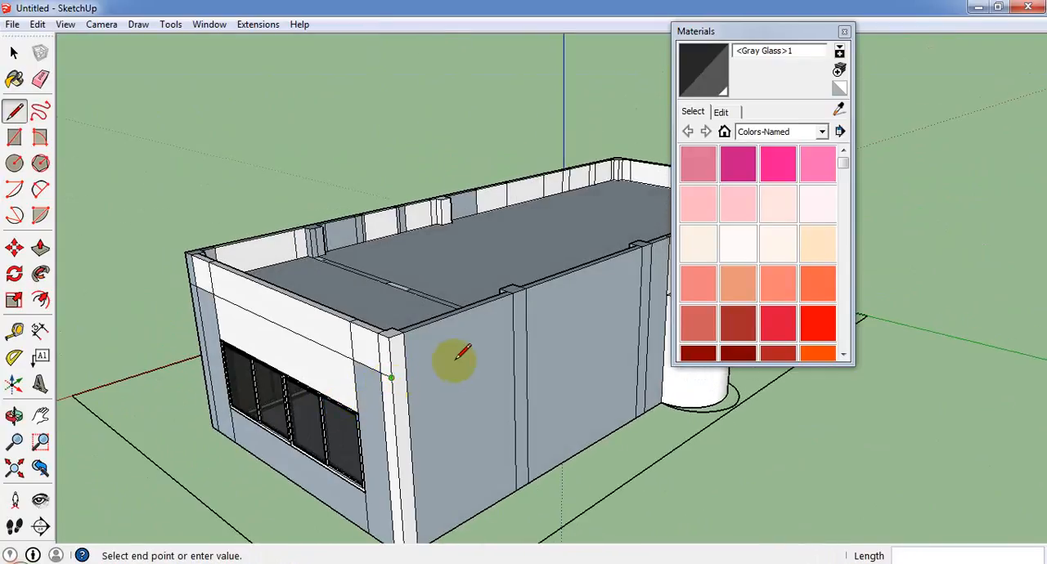
Draw the parapet base line along the full length of the long rear wall, from corner to corner above the half-cylinder.
{"action": "middle_click_drag", "start_coordinate": [453, 355], "coordinate": [307, 400]}
{"action": "left_click_drag", "start_coordinate": [307, 401], "coordinate": [255, 385]}
{"action": "scroll", "coordinate": [256, 388], "scroll_direction": "down", "scroll_amount": 3}
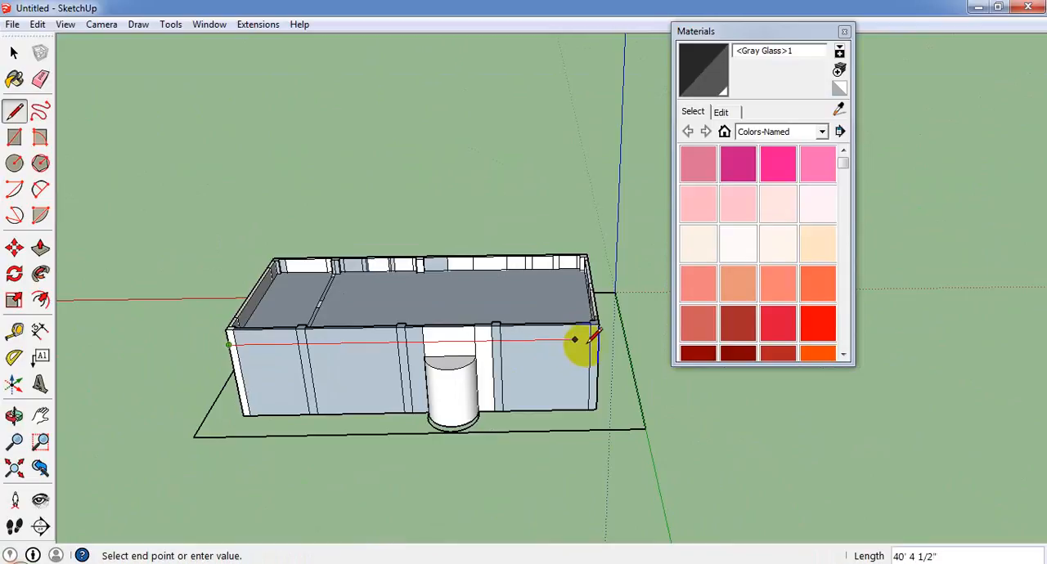
{"action": "middle_click_drag", "start_coordinate": [601, 331], "coordinate": [547, 338]}
{"action": "scroll", "coordinate": [531, 343], "scroll_direction": "up", "scroll_amount": 3}
{"action": "left_click", "coordinate": [513, 354]}
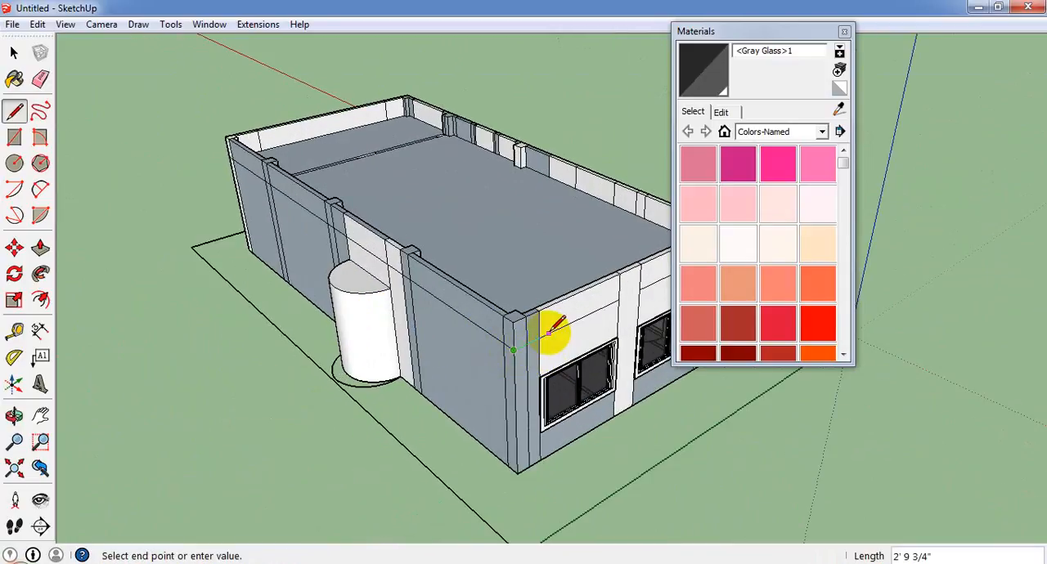
Complete the parapet base line across the two-window end wall up to the door facade's corner.
{"action": "key", "text": "Escape"}
{"action": "middle_click_drag", "start_coordinate": [461, 356], "coordinate": [385, 282]}
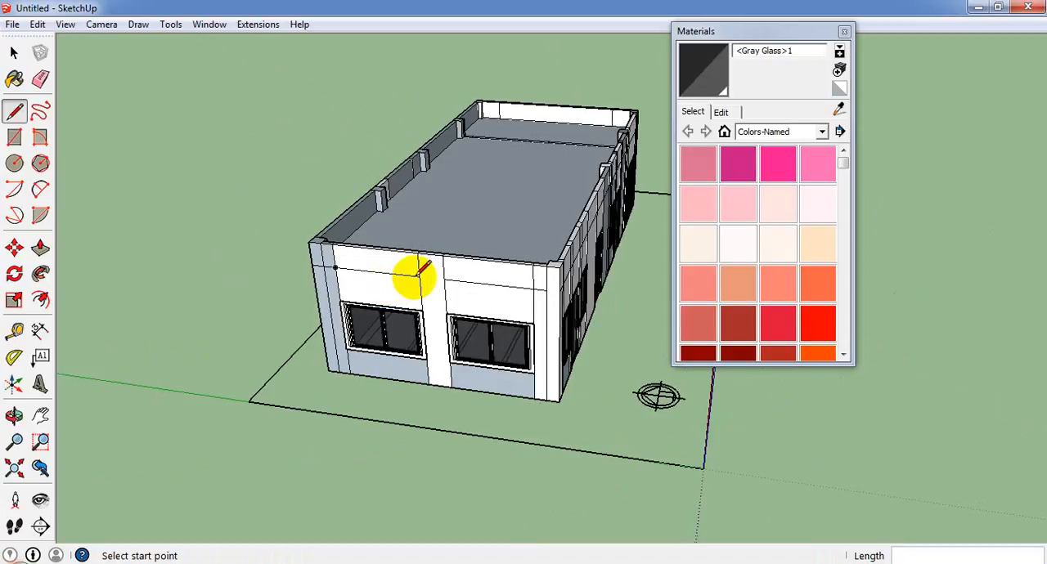
{"action": "left_click", "coordinate": [419, 277]}
{"action": "left_click", "coordinate": [558, 288]}
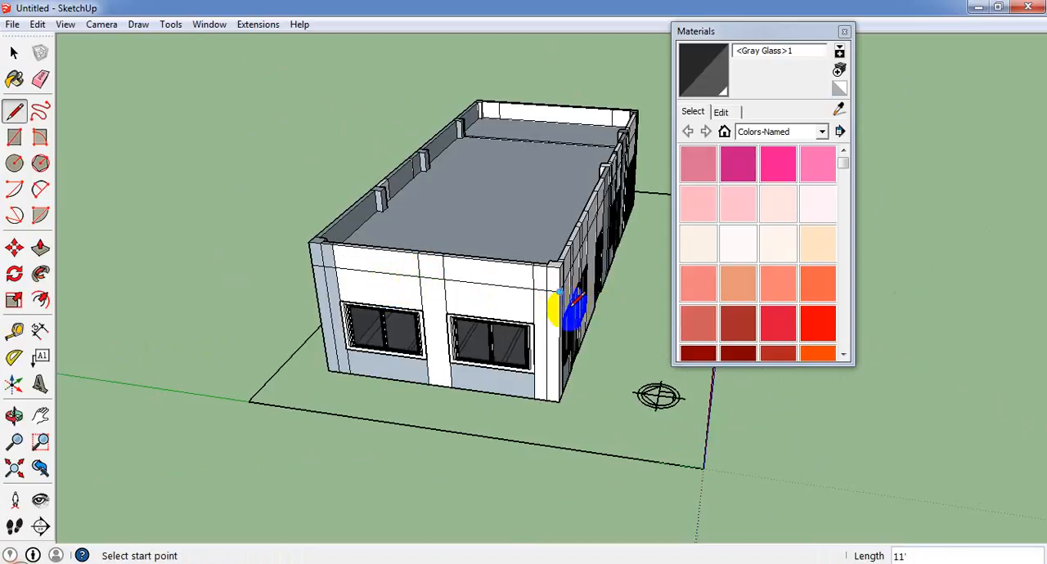
Draw a second line 5" below the parapet base line across the full 20' width of the two-window end wall.
{"action": "middle_click_drag", "start_coordinate": [558, 289], "coordinate": [221, 214]}
{"action": "scroll", "coordinate": [147, 213], "scroll_direction": "up", "scroll_amount": 2}
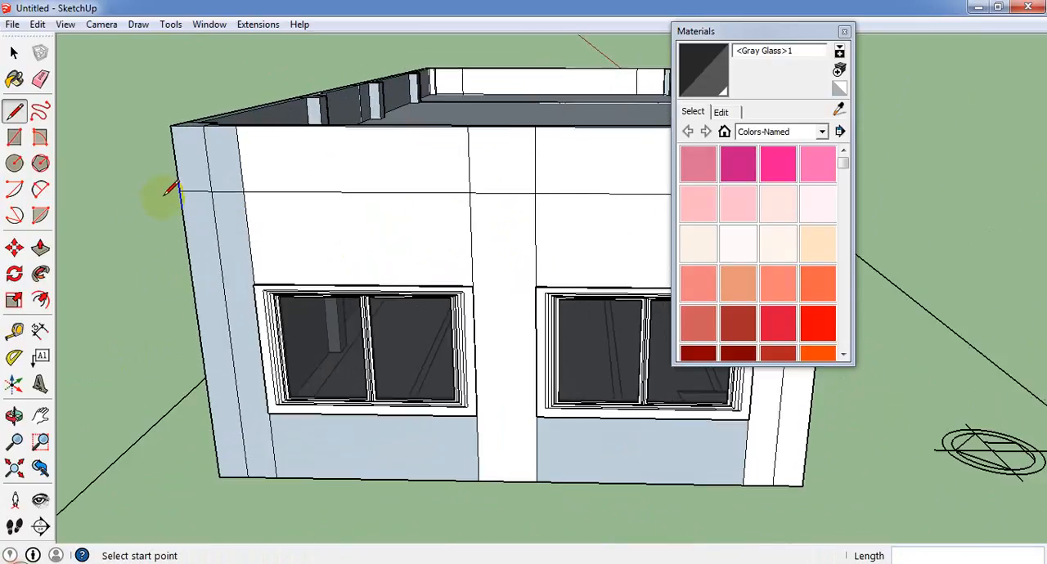
{"action": "left_click", "coordinate": [179, 191]}
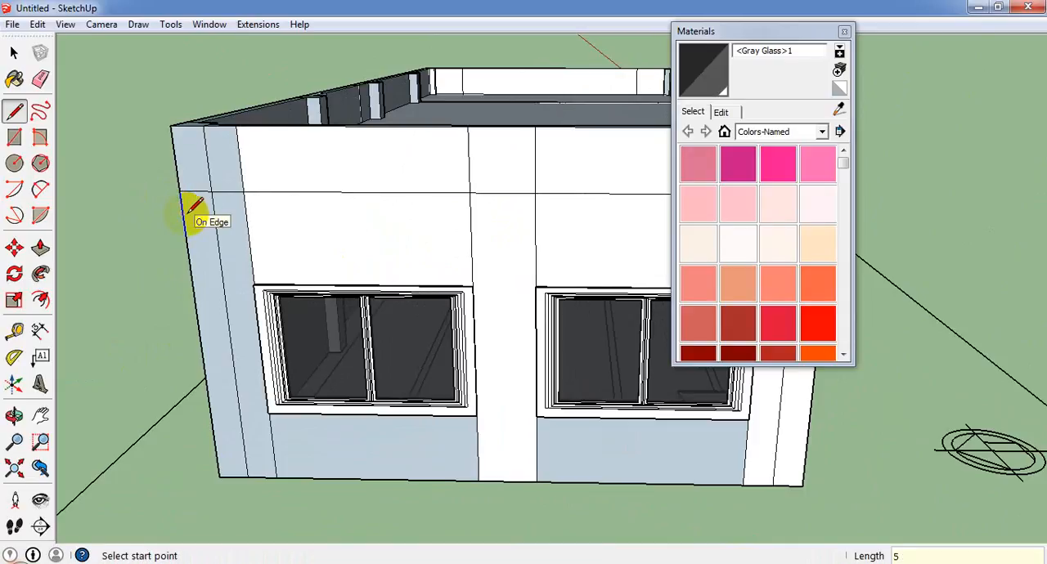
{"action": "left_click", "coordinate": [188, 203]}
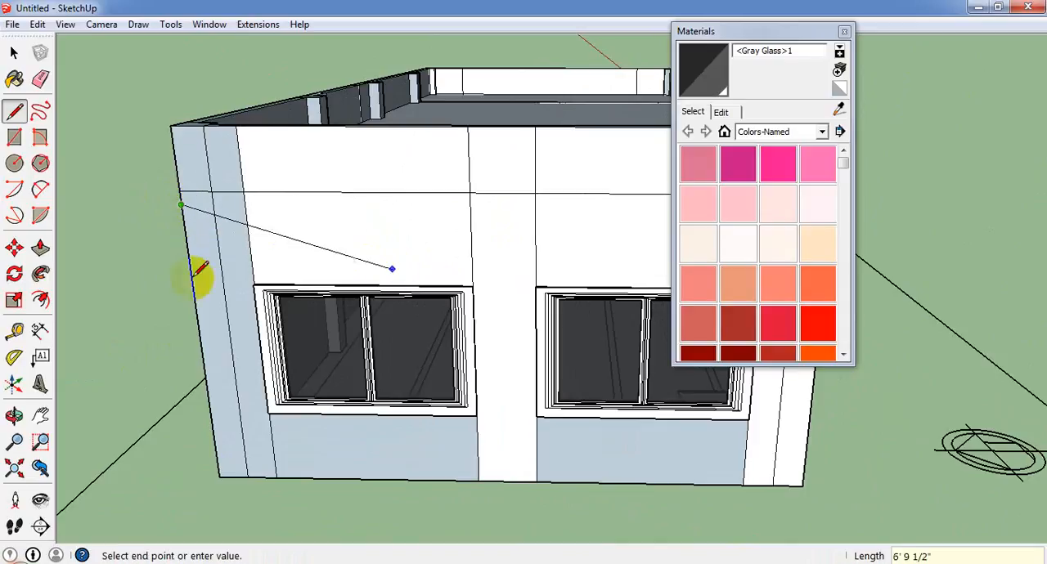
{"action": "scroll", "coordinate": [197, 275], "scroll_direction": "down", "scroll_amount": 3}
{"action": "left_click", "coordinate": [510, 241]}
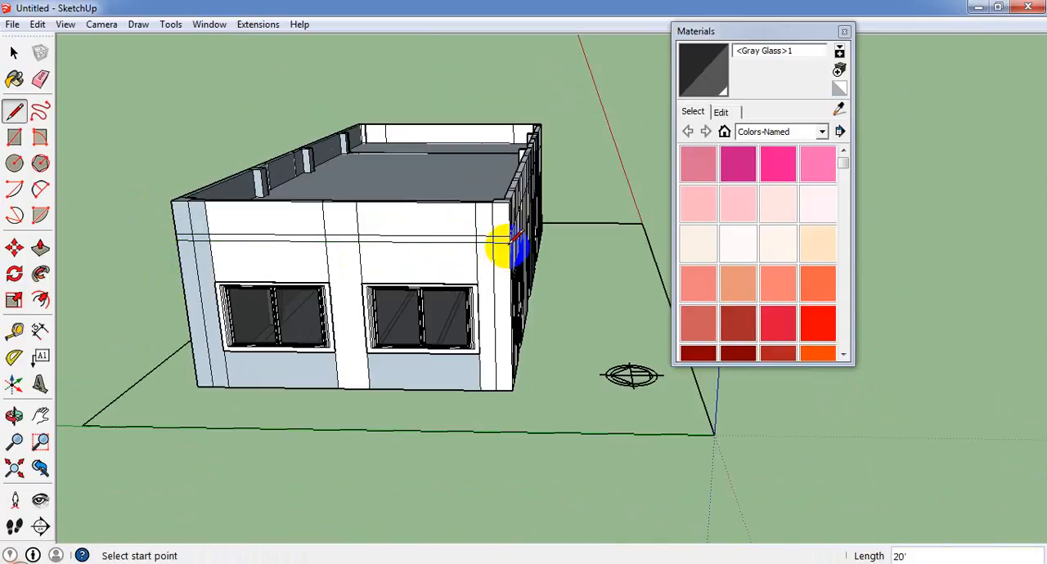
Continue the lower line 43' along the door facade, parallel to the parapet base line, to the opposite corner.
{"action": "middle_click_drag", "start_coordinate": [498, 242], "coordinate": [385, 246]}
{"action": "scroll", "coordinate": [372, 233], "scroll_direction": "up", "scroll_amount": 3}
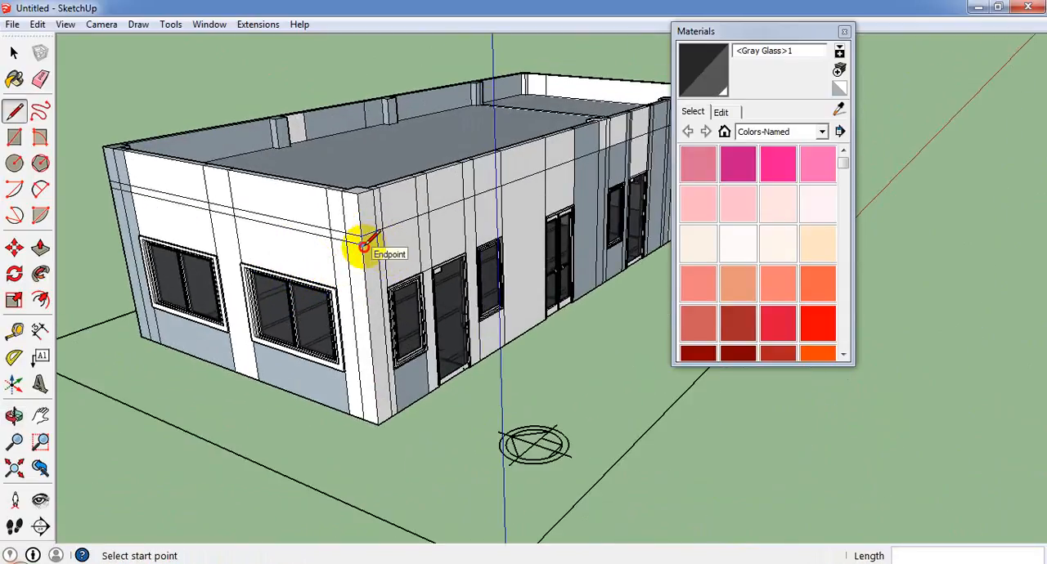
{"action": "left_click", "coordinate": [364, 247]}
{"action": "middle_click_drag", "start_coordinate": [507, 197], "coordinate": [14, 248]}
{"action": "scroll", "coordinate": [193, 286], "scroll_direction": "down", "scroll_amount": 4}
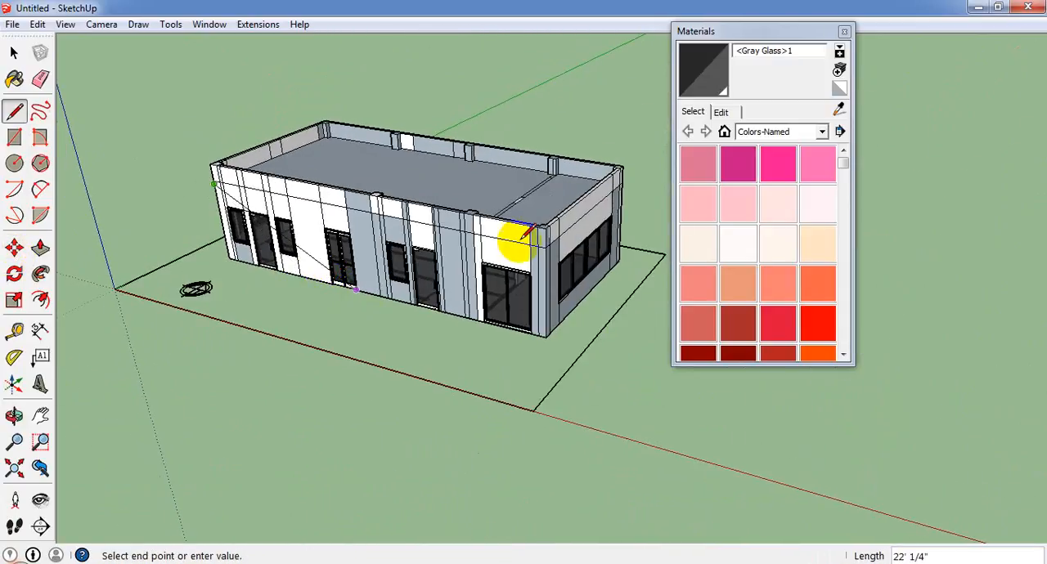
{"action": "scroll", "coordinate": [539, 249], "scroll_direction": "up", "scroll_amount": 2}
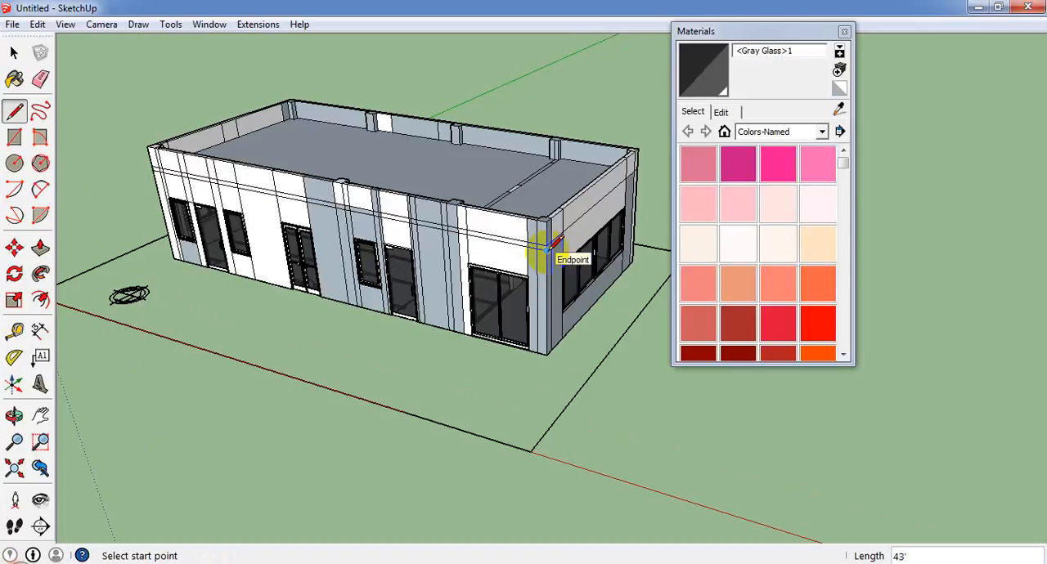
Continue the lower line 20' across the four-pane window wall to the rear wall's corner.
{"action": "left_click", "coordinate": [547, 246]}
{"action": "mouse_move", "coordinate": [507, 248]}
{"action": "middle_mouse_down"}
{"action": "mouse_move", "coordinate": [467, 250]}
{"action": "mouse_move", "coordinate": [504, 264]}
{"action": "middle_mouse_up"}
{"action": "scroll", "coordinate": [650, 262], "scroll_direction": "up", "scroll_amount": 3}
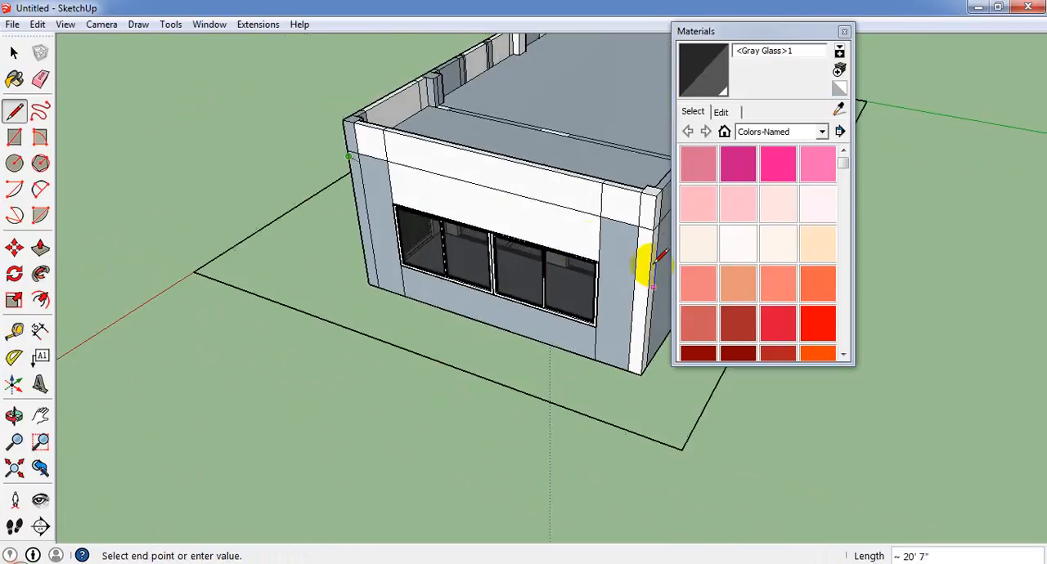
{"action": "middle_click_drag", "start_coordinate": [650, 262], "coordinate": [470, 229]}
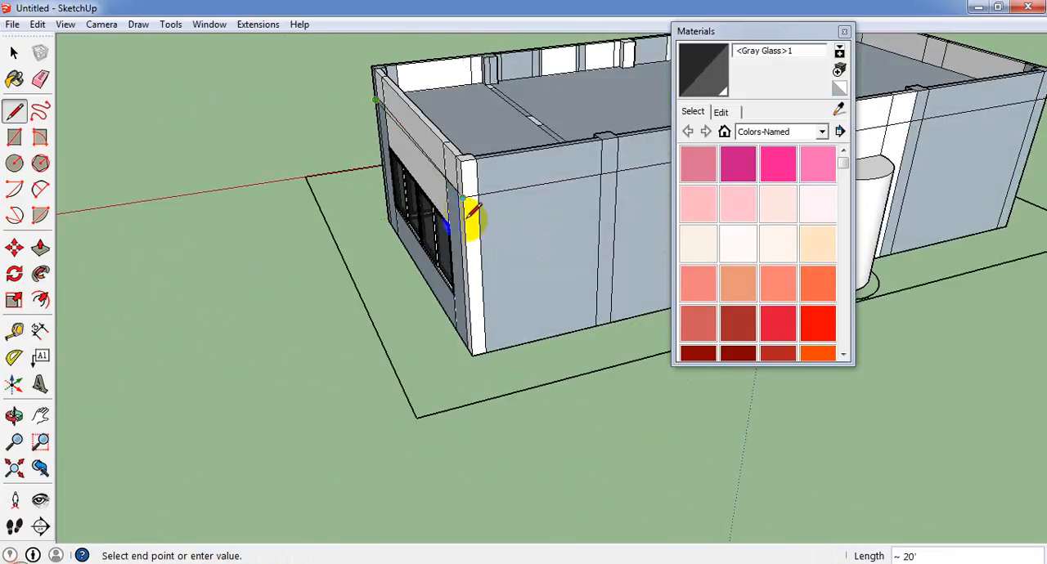
{"action": "scroll", "coordinate": [472, 211], "scroll_direction": "up", "scroll_amount": 2}
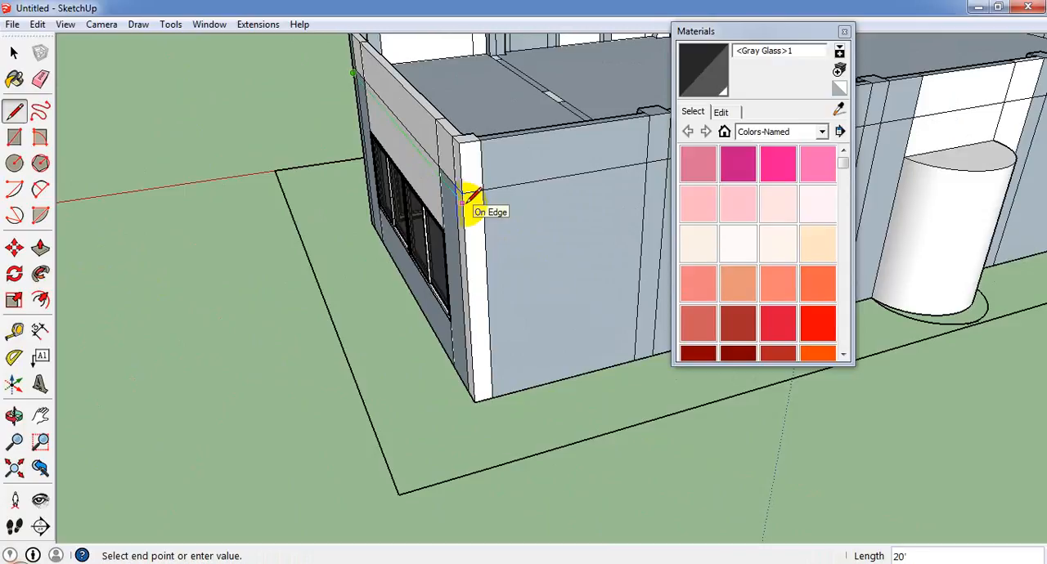
{"action": "left_click", "coordinate": [473, 196]}
Close the lower line with a 43' segment along the long rear wall to the corner of the two-window wall.
{"action": "scroll", "coordinate": [470, 196], "scroll_direction": "down", "scroll_amount": 6}
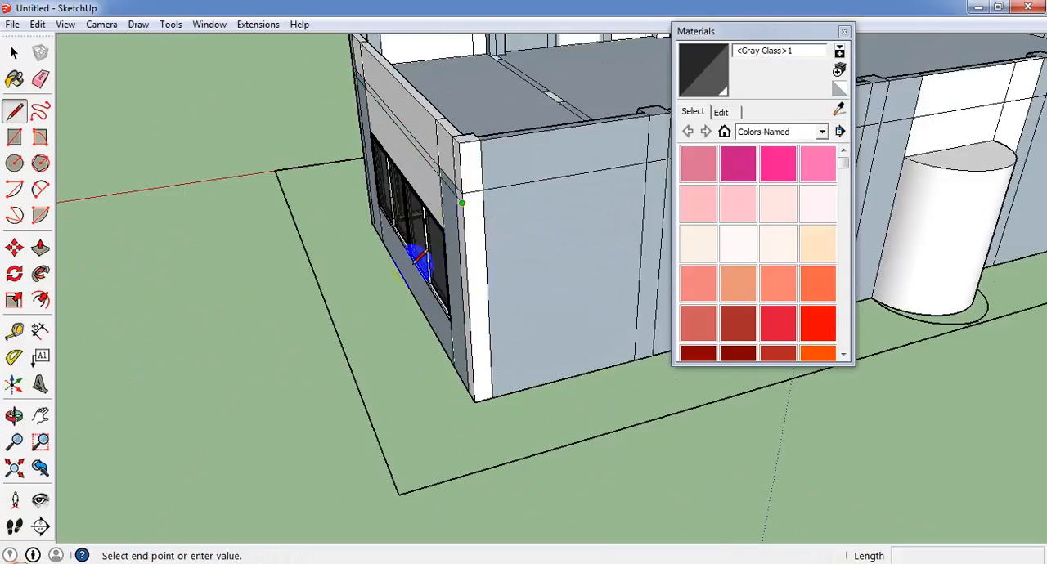
{"action": "middle_click_drag", "start_coordinate": [535, 259], "coordinate": [311, 286]}
{"action": "scroll", "coordinate": [443, 300], "scroll_direction": "down", "scroll_amount": 3}
{"action": "scroll", "coordinate": [578, 255], "scroll_direction": "up", "scroll_amount": 2}
{"action": "scroll", "coordinate": [583, 259], "scroll_direction": "up", "scroll_amount": 3}
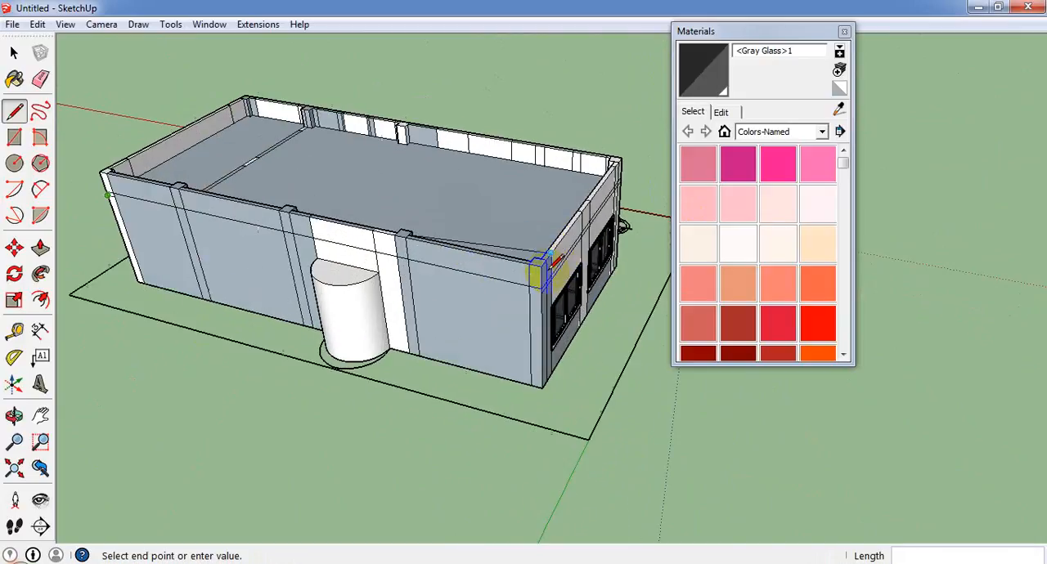
{"action": "left_click", "coordinate": [537, 289]}
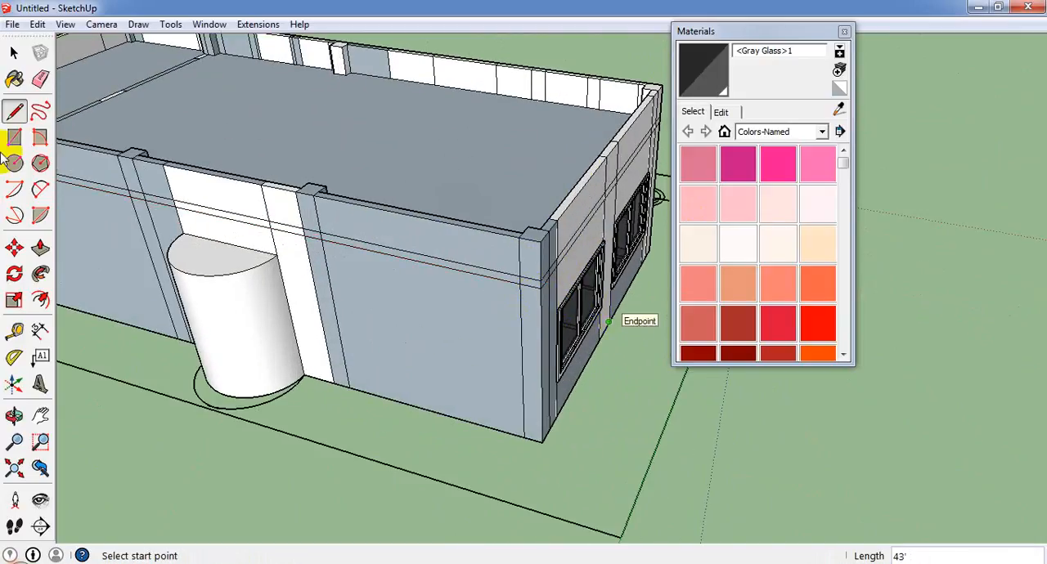
Pull the narrow band between the two lines outward on the rear wall section between the half-cylinder and the two-window wall.
{"action": "scroll", "coordinate": [7, 117], "scroll_direction": "up", "scroll_amount": 3}
{"action": "left_click", "coordinate": [45, 245]}
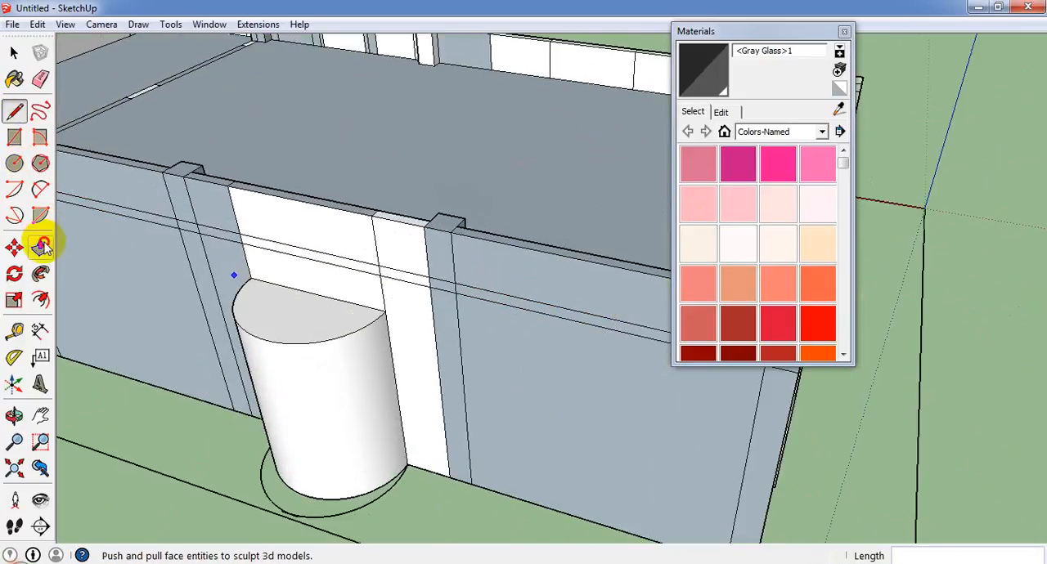
{"action": "left_click", "coordinate": [554, 318]}
{"action": "scroll", "coordinate": [489, 368], "scroll_direction": "down", "scroll_amount": 2}
{"action": "middle_click_drag", "start_coordinate": [482, 370], "coordinate": [251, 351]}
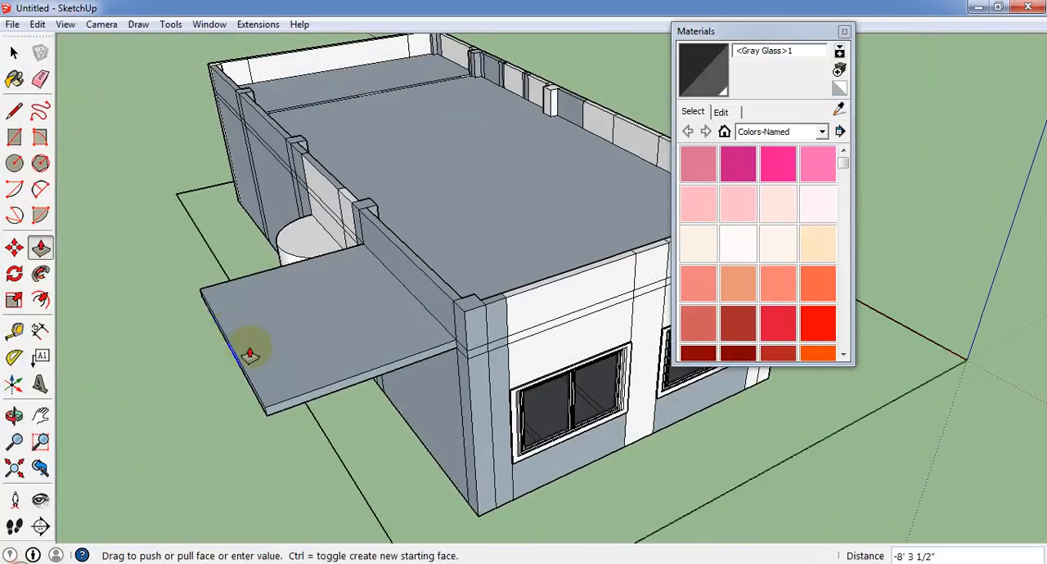
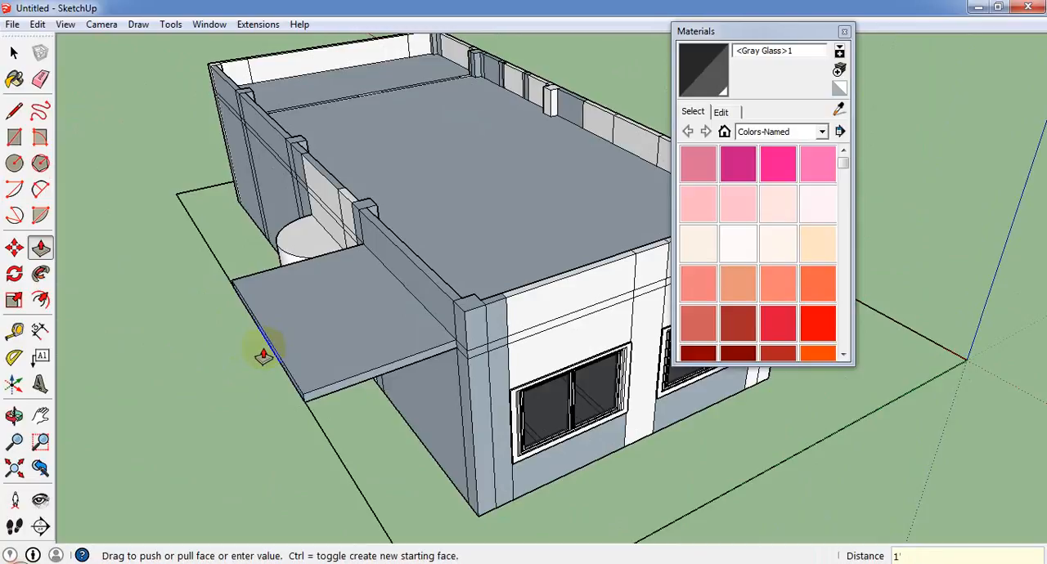
Project the rear wall band 1' outward and wrap it around the corner onto the narrow corner strips of the two-window wall.
{"action": "key", "text": "Return"}
{"action": "scroll", "coordinate": [355, 381], "scroll_direction": "up", "scroll_amount": 5}
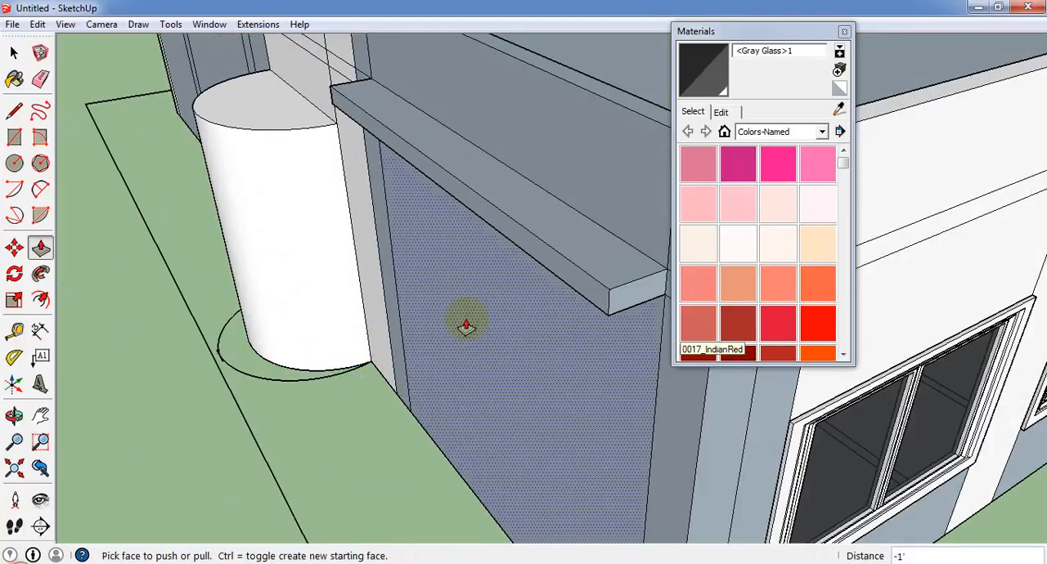
{"action": "scroll", "coordinate": [465, 320], "scroll_direction": "down", "scroll_amount": 4}
{"action": "scroll", "coordinate": [416, 339], "scroll_direction": "up", "scroll_amount": 4}
{"action": "left_click", "coordinate": [479, 306]}
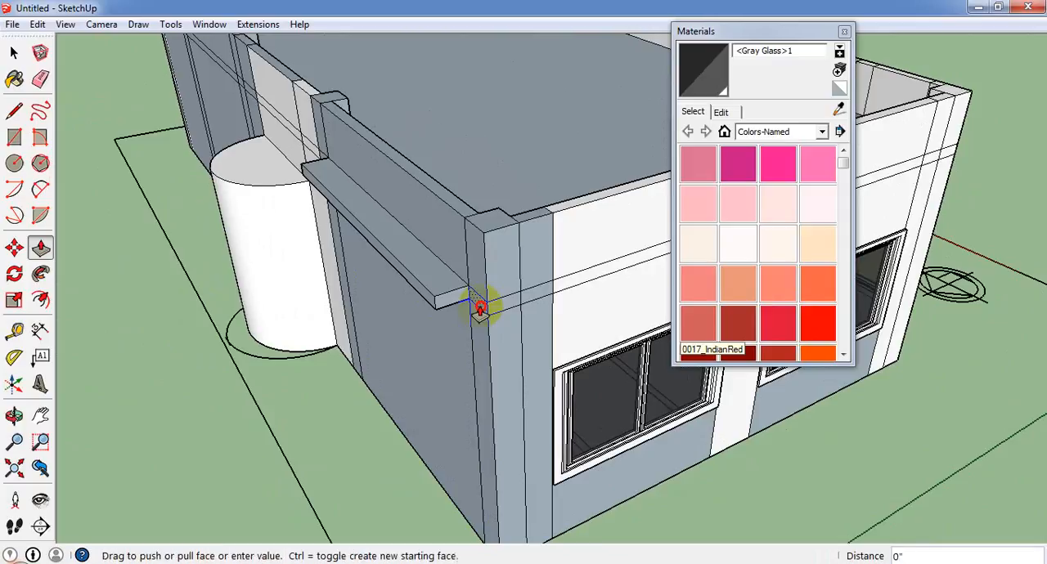
{"action": "left_click", "coordinate": [479, 303]}
{"action": "double_click", "coordinate": [512, 306]}
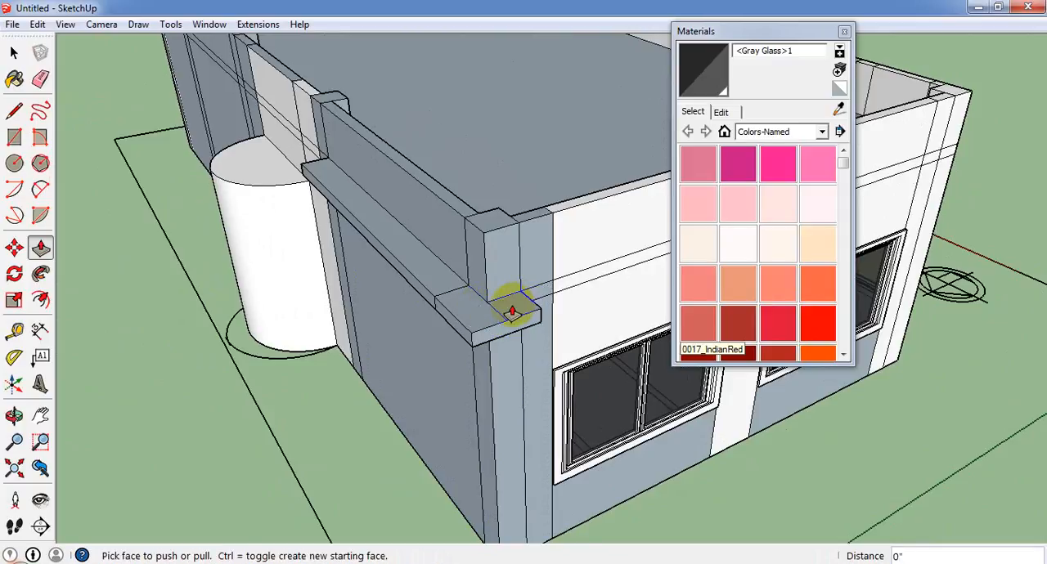
{"action": "double_click", "coordinate": [548, 294]}
Pull the band out flush with the corner piece above the first window and across the strip between the two windows.
{"action": "middle_click_drag", "start_coordinate": [565, 297], "coordinate": [299, 341]}
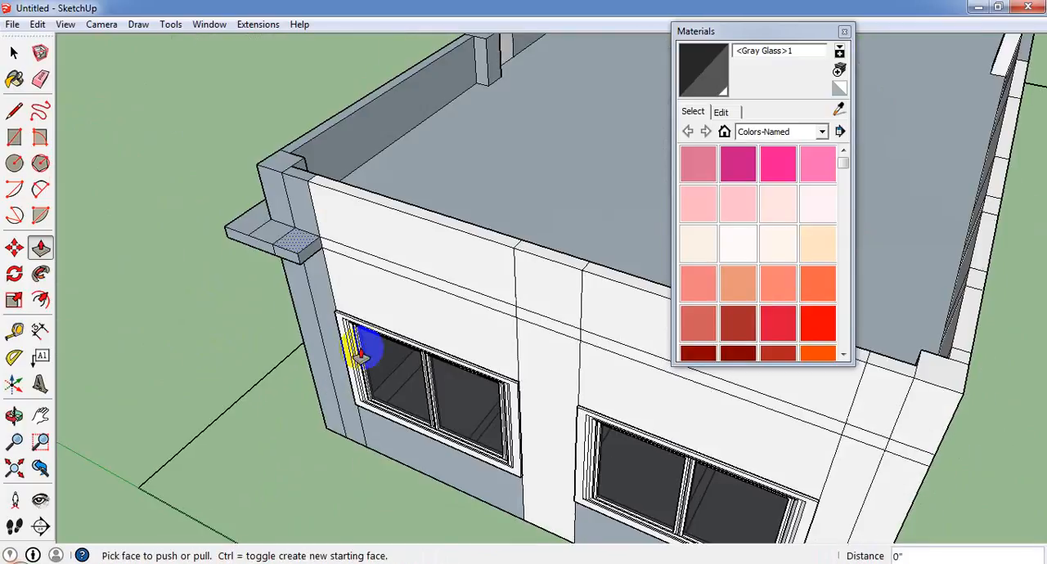
{"action": "double_click", "coordinate": [435, 287]}
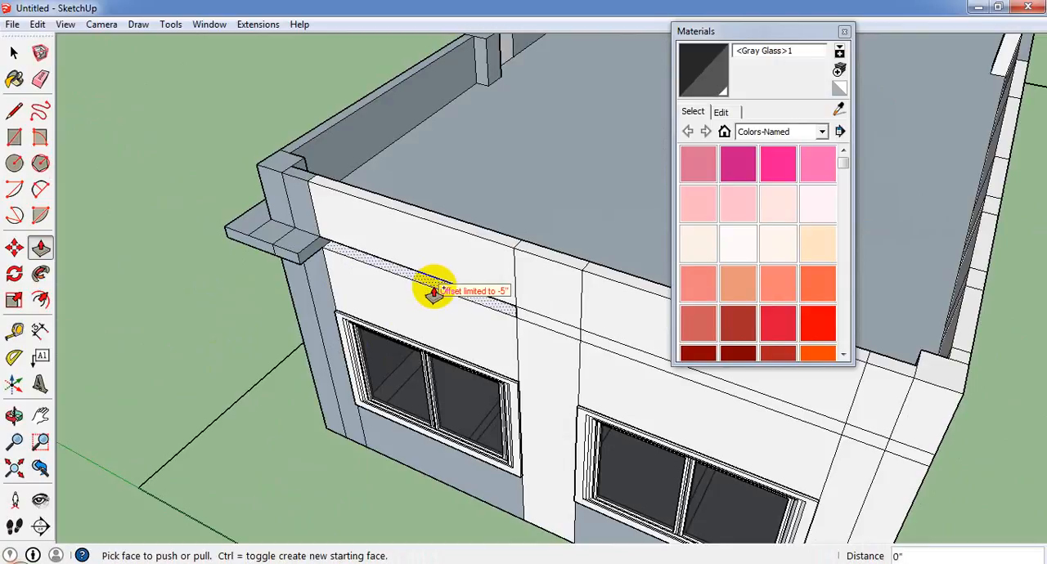
{"action": "left_click", "coordinate": [423, 281]}
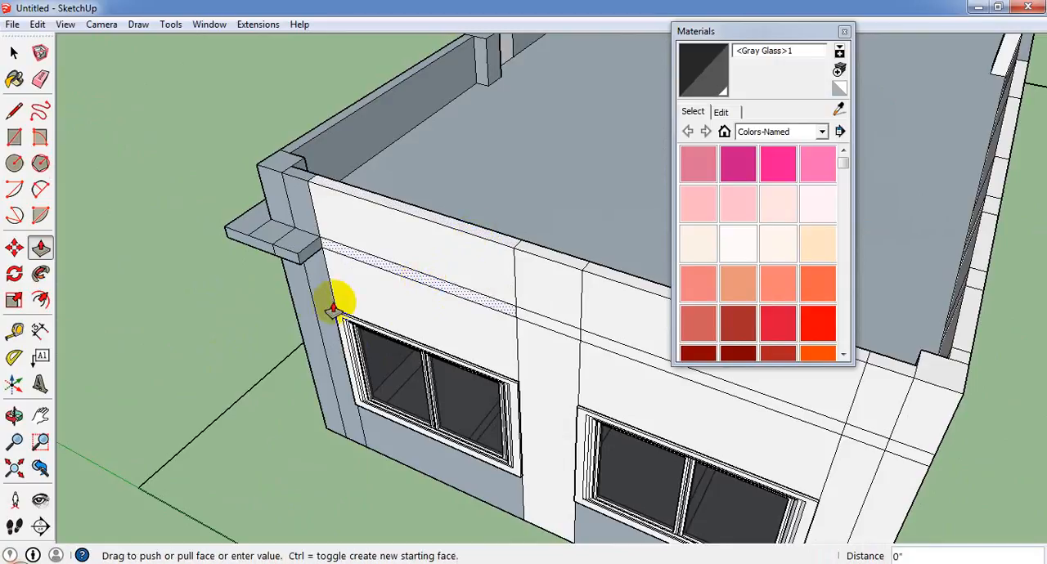
{"action": "left_click", "coordinate": [292, 261]}
{"action": "left_click", "coordinate": [517, 336]}
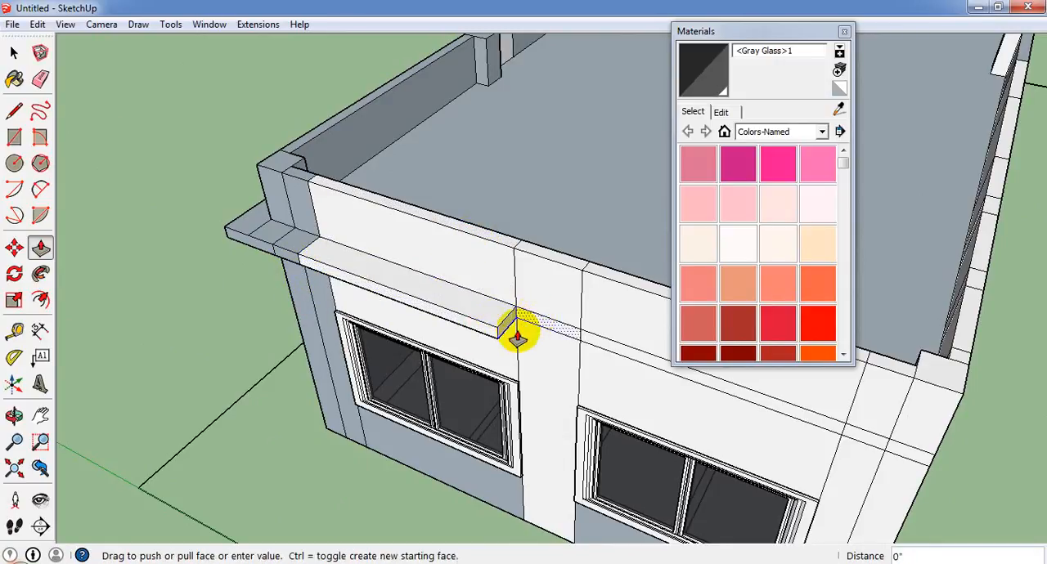
{"action": "left_click", "coordinate": [503, 340]}
Pull the band section above the second window out 1', flush with the finished sections.
{"action": "scroll", "coordinate": [324, 349], "scroll_direction": "down", "scroll_amount": 3}
{"action": "scroll", "coordinate": [559, 356], "scroll_direction": "up", "scroll_amount": 1}
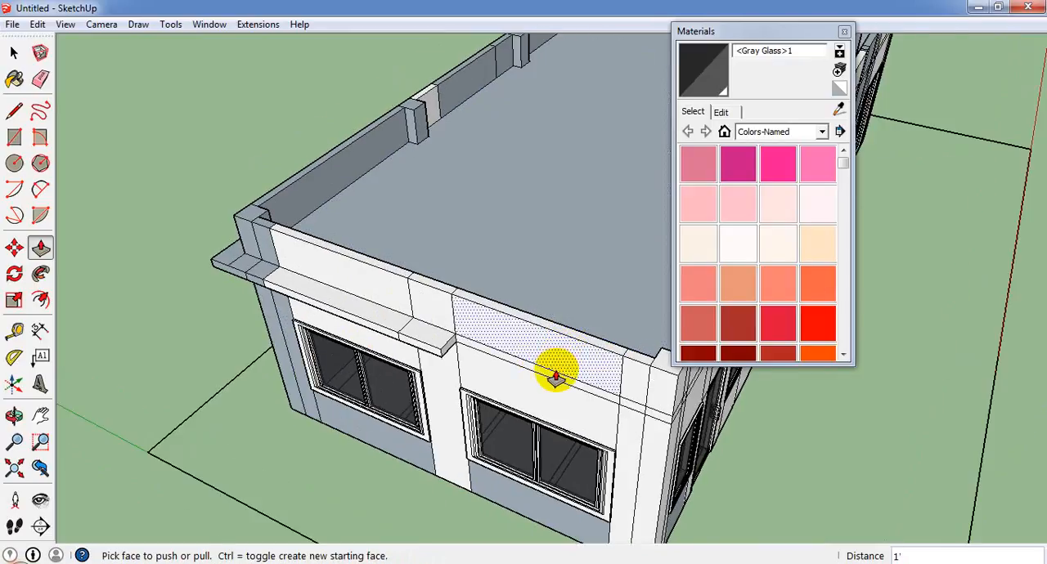
{"action": "scroll", "coordinate": [556, 370], "scroll_direction": "up", "scroll_amount": 2}
{"action": "left_click", "coordinate": [554, 381]}
{"action": "left_click", "coordinate": [409, 349]}
{"action": "scroll", "coordinate": [591, 429], "scroll_direction": "down", "scroll_amount": 1}
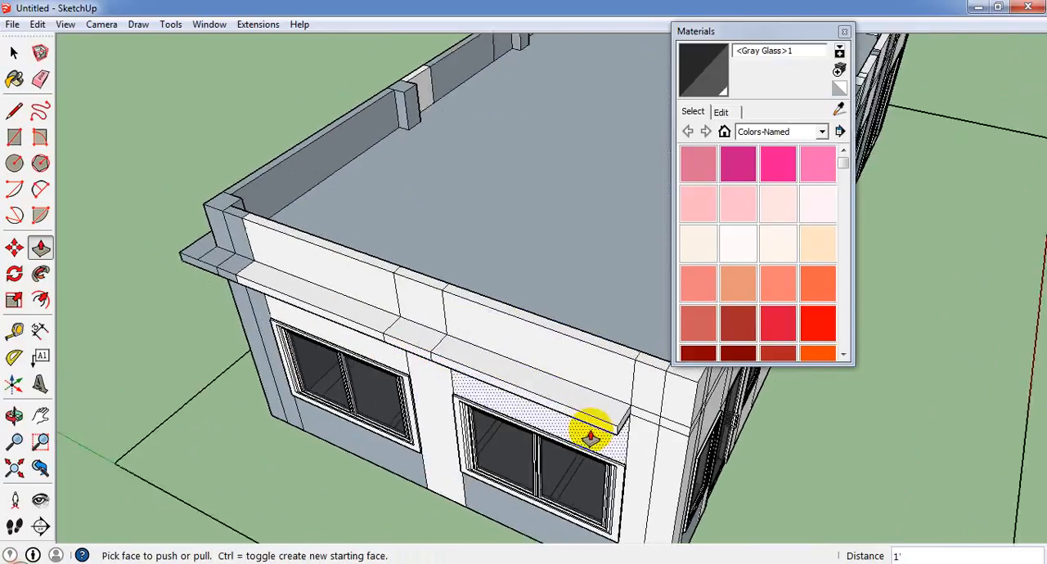
Pull the two remaining band strips at the end of the two-window wall out flush, up to the door facade's corner.
{"action": "middle_click_drag", "start_coordinate": [590, 438], "coordinate": [695, 356]}
{"action": "scroll", "coordinate": [455, 425], "scroll_direction": "up", "scroll_amount": 2}
{"action": "scroll", "coordinate": [553, 347], "scroll_direction": "up", "scroll_amount": 3}
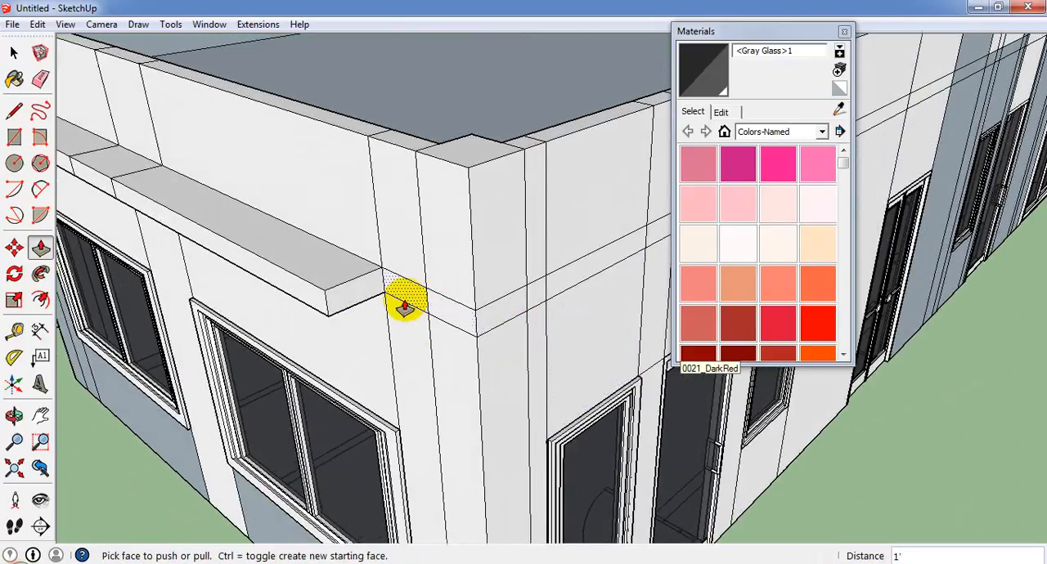
{"action": "left_click", "coordinate": [404, 307]}
{"action": "left_click", "coordinate": [328, 303]}
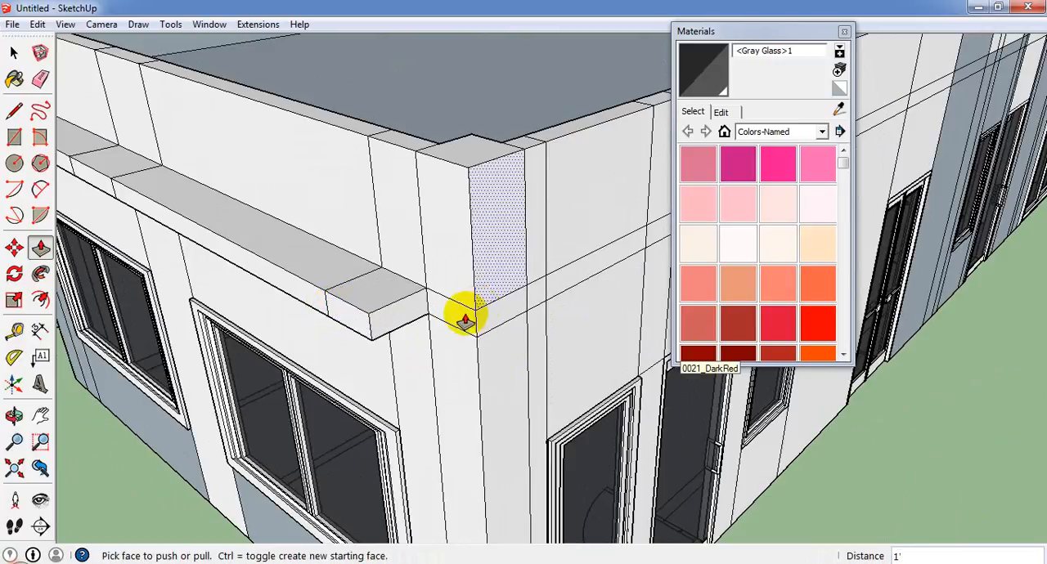
{"action": "left_click", "coordinate": [464, 320]}
{"action": "left_click", "coordinate": [369, 319]}
Extend the end face of the two-window wall's band 1' beyond the door facade's corner.
{"action": "middle_click_drag", "start_coordinate": [463, 318], "coordinate": [308, 304]}
{"action": "left_click", "coordinate": [308, 303]}
{"action": "left_click", "coordinate": [304, 360]}
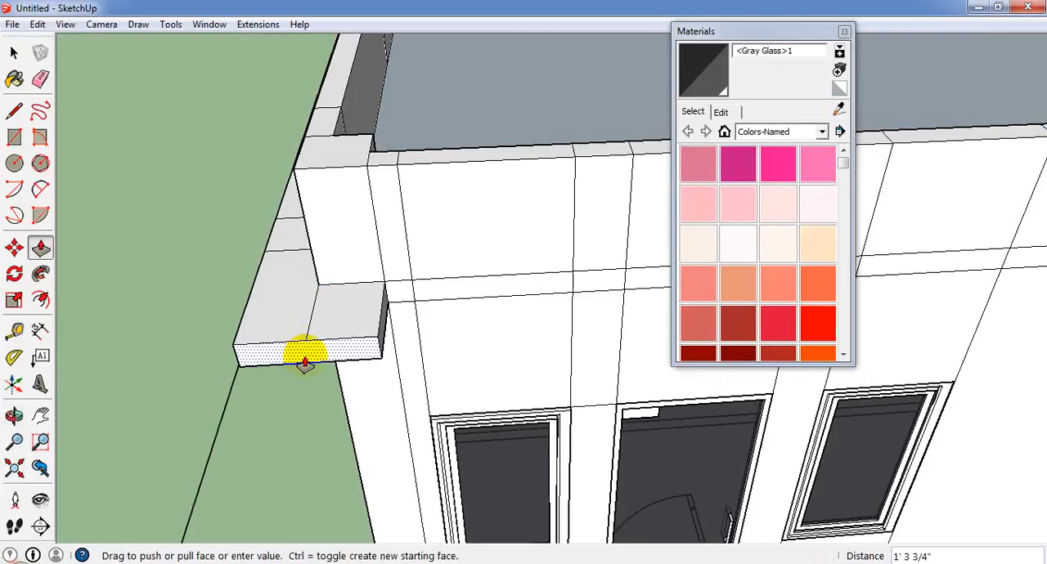
{"action": "type", "text": "1'"}
{"action": "key", "text": "Return"}
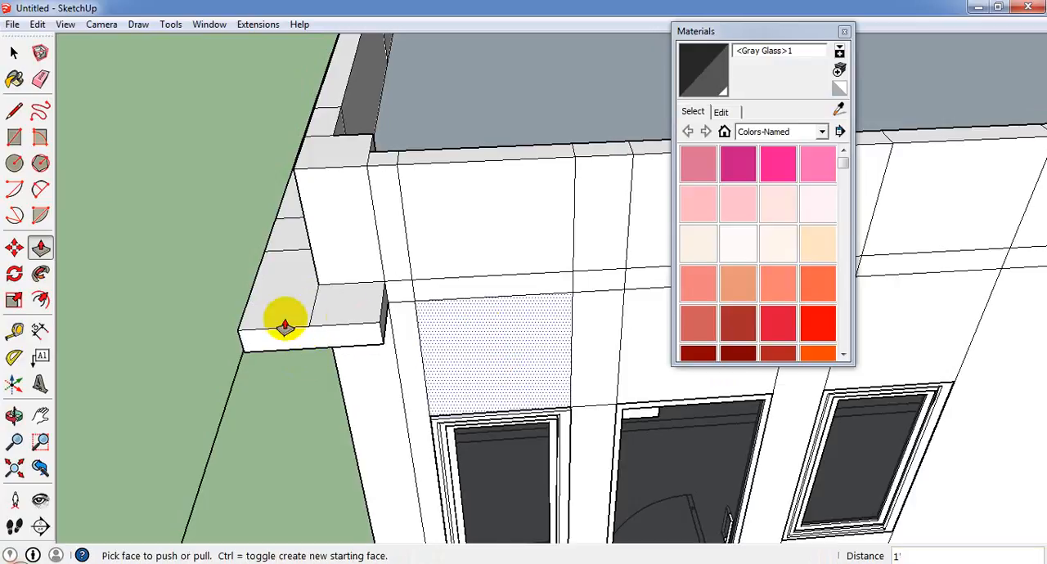
Pull the side face of the corner projection 42' along the door facade to the opposite corner.
{"action": "middle_click_drag", "start_coordinate": [285, 327], "coordinate": [225, 356]}
{"action": "left_click", "coordinate": [357, 309]}
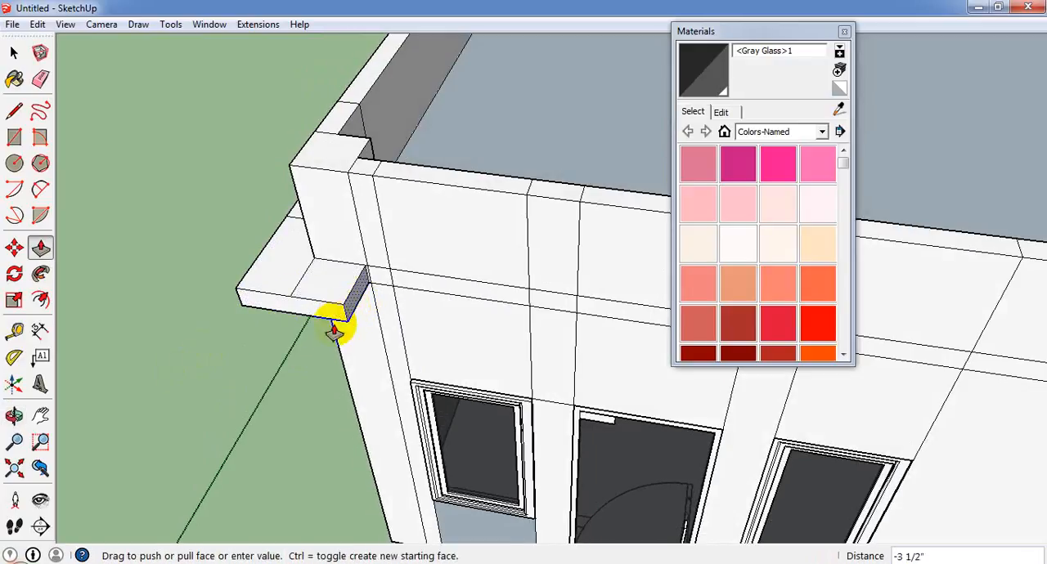
{"action": "scroll", "coordinate": [257, 367], "scroll_direction": "down", "scroll_amount": 8}
{"action": "scroll", "coordinate": [523, 421], "scroll_direction": "down", "scroll_amount": 3}
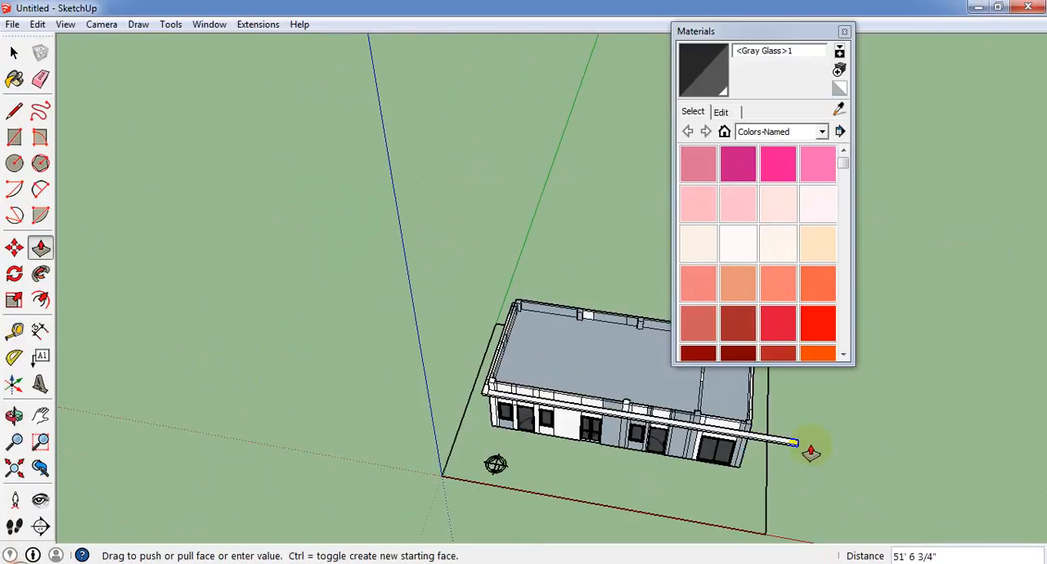
{"action": "middle_click_drag", "start_coordinate": [788, 451], "coordinate": [647, 477]}
{"action": "scroll", "coordinate": [644, 479], "scroll_direction": "up", "scroll_amount": 2}
{"action": "scroll", "coordinate": [677, 508], "scroll_direction": "up", "scroll_amount": 3}
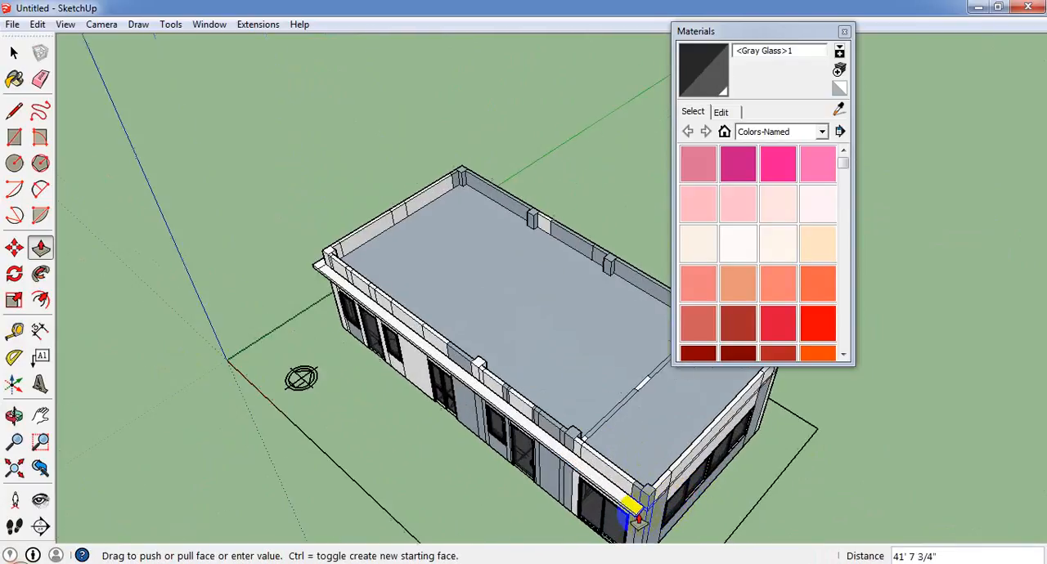
{"action": "left_click", "coordinate": [646, 507]}
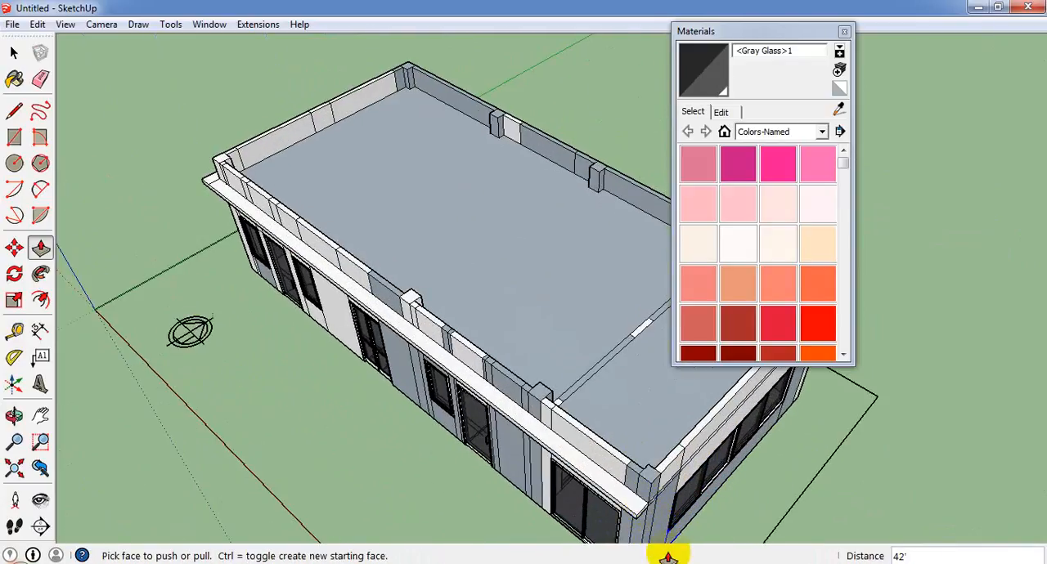
Extend the door facade band's end 1' beyond the corner of the four-pane window wall.
{"action": "middle_click_drag", "start_coordinate": [666, 555], "coordinate": [440, 480]}
{"action": "left_click", "coordinate": [442, 476]}
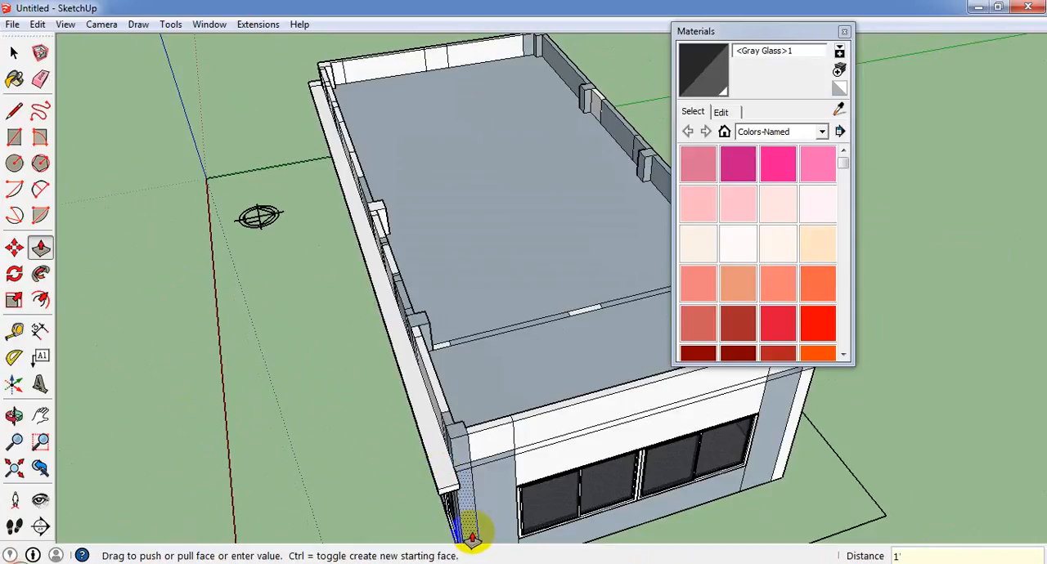
{"action": "key", "text": "Return"}
Pull the side face of the new corner projection across the four-pane window wall to the rear wall's corner.
{"action": "scroll", "coordinate": [467, 522], "scroll_direction": "up", "scroll_amount": 1}
{"action": "middle_click_drag", "start_coordinate": [438, 478], "coordinate": [349, 413]}
{"action": "scroll", "coordinate": [334, 402], "scroll_direction": "up", "scroll_amount": 1}
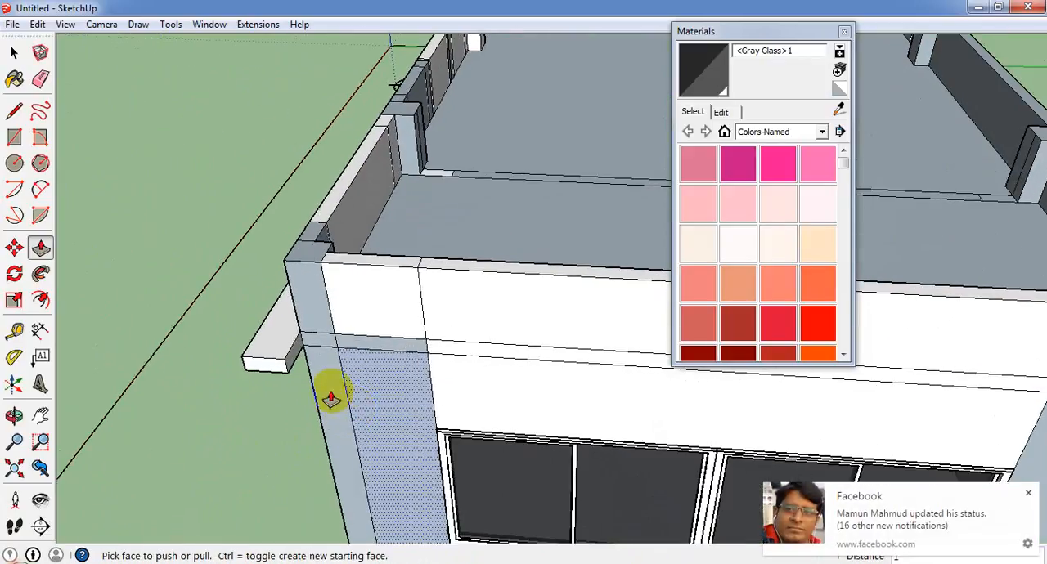
{"action": "left_click", "coordinate": [295, 361]}
{"action": "scroll", "coordinate": [257, 373], "scroll_direction": "down", "scroll_amount": 4}
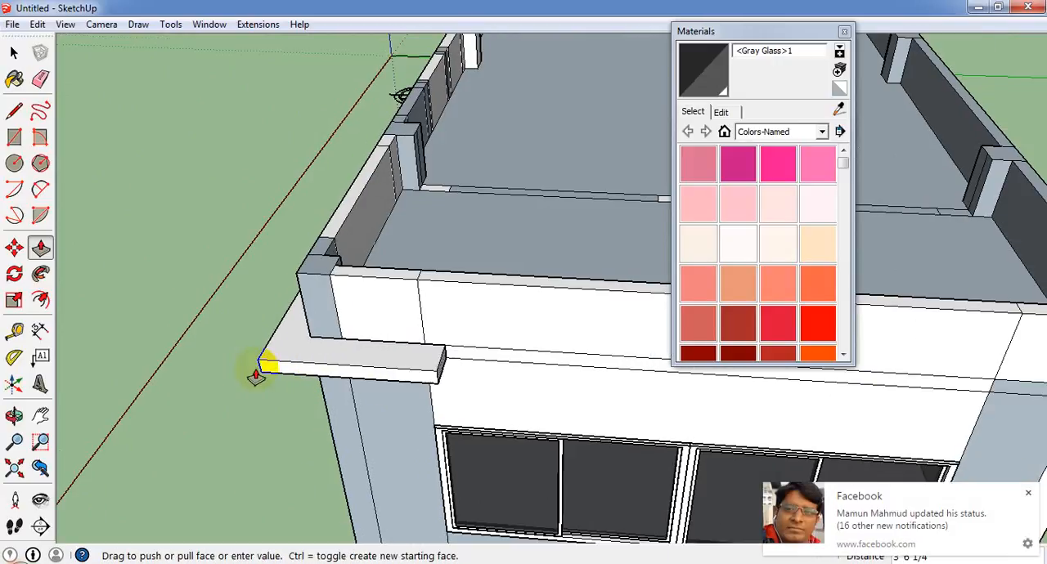
{"action": "middle_click_drag", "start_coordinate": [561, 413], "coordinate": [376, 370]}
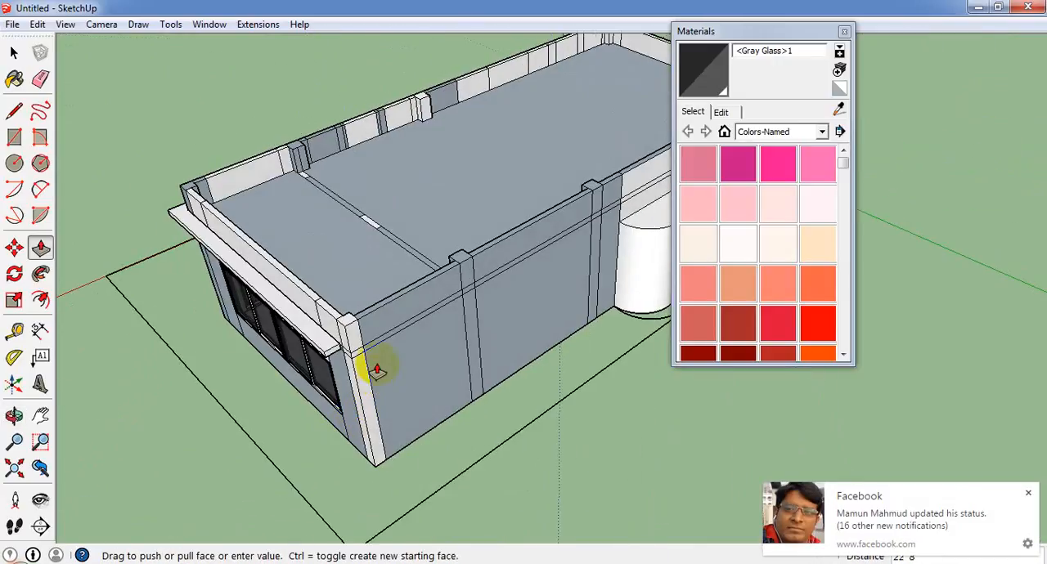
{"action": "left_click", "coordinate": [358, 366]}
Extend the four-pane wall band's end 1' beyond the rear wall's corner.
{"action": "scroll", "coordinate": [342, 357], "scroll_direction": "up", "scroll_amount": 1}
{"action": "left_click", "coordinate": [343, 362]}
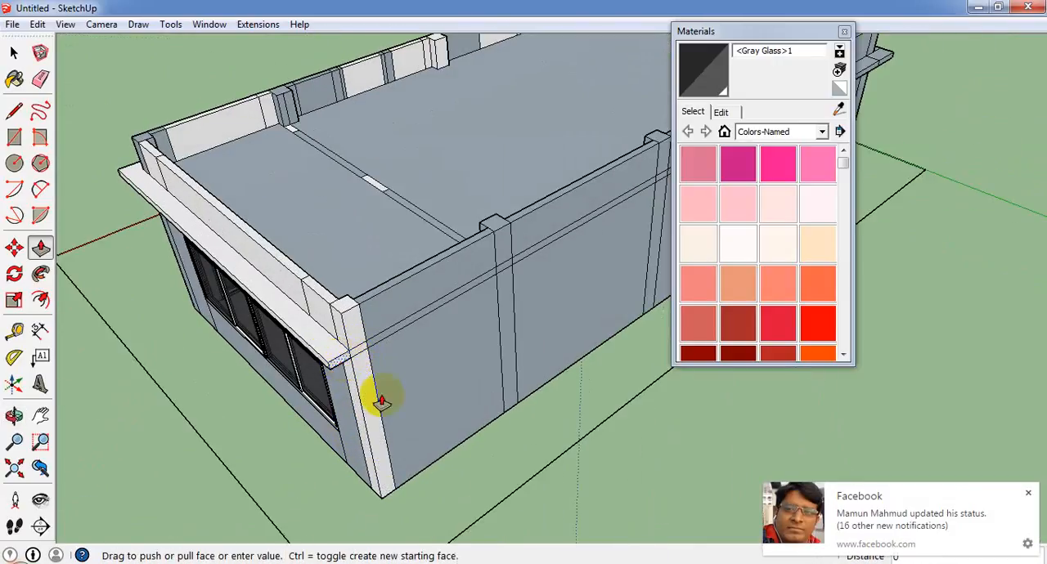
{"action": "key", "text": "Return"}
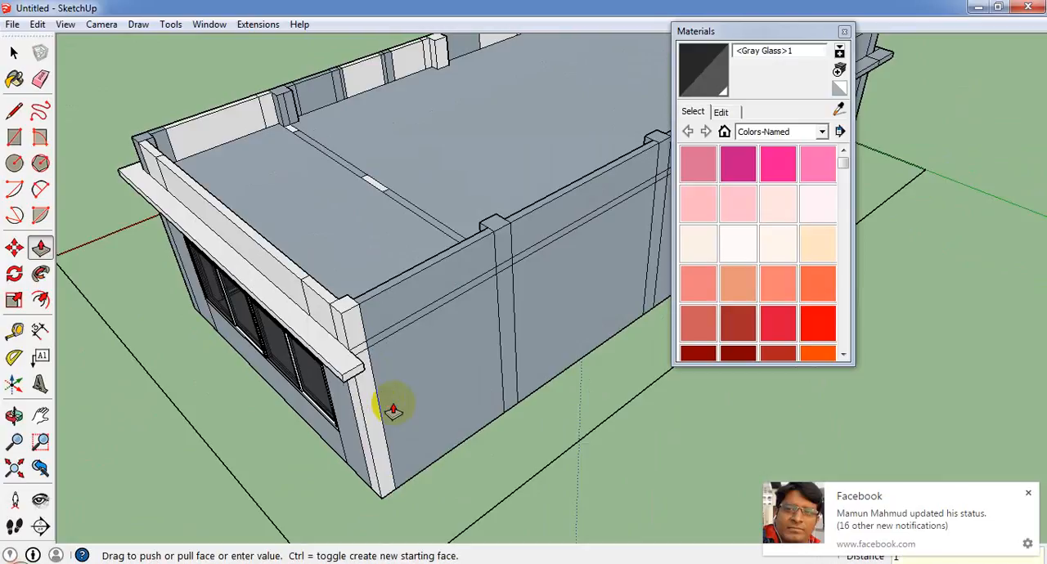
Pull the rear corner projection's side face 31' 6" along the rear wall, past the half-cylinder, to meet the existing band section.
{"action": "middle_click_drag", "start_coordinate": [609, 328], "coordinate": [180, 235]}
{"action": "scroll", "coordinate": [399, 325], "scroll_direction": "down", "scroll_amount": 1}
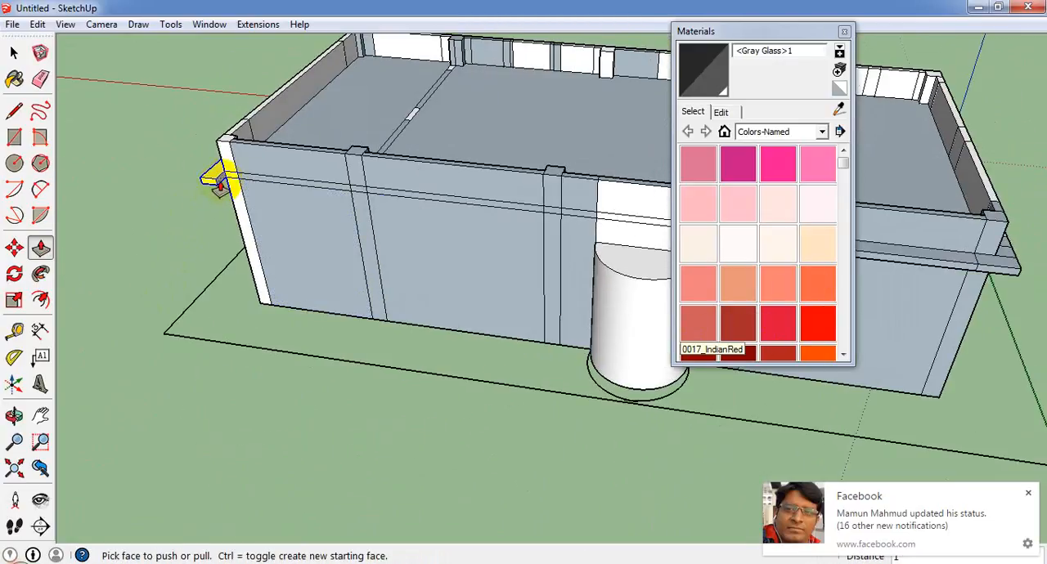
{"action": "scroll", "coordinate": [218, 182], "scroll_direction": "up", "scroll_amount": 4}
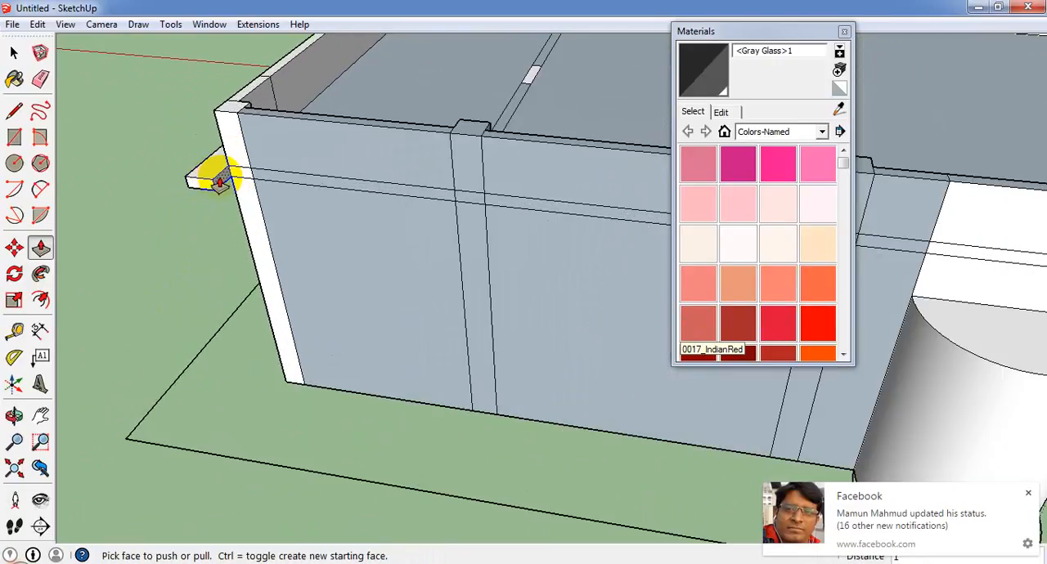
{"action": "left_click", "coordinate": [216, 180]}
{"action": "scroll", "coordinate": [365, 282], "scroll_direction": "down", "scroll_amount": 8}
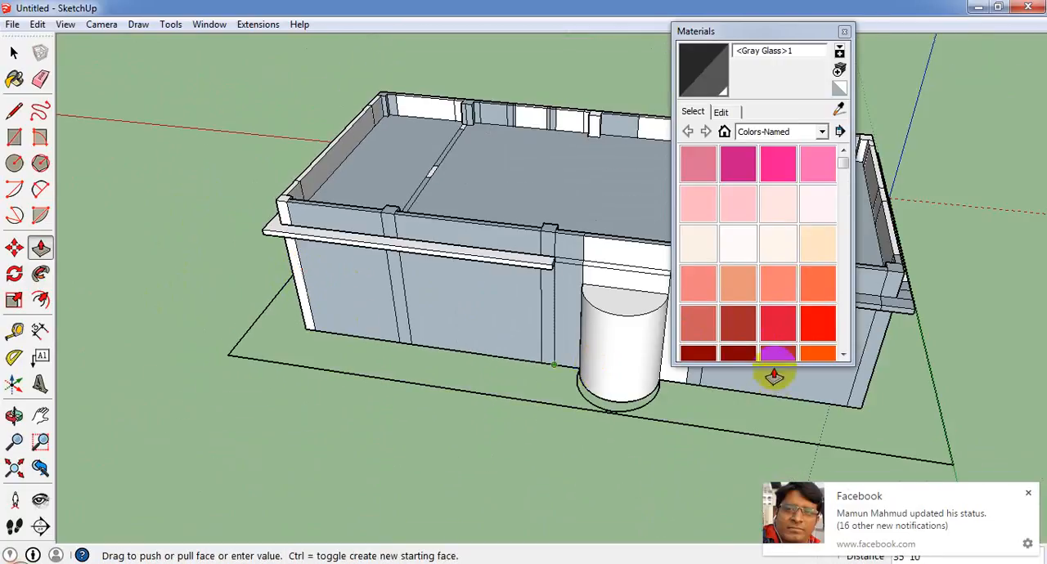
{"action": "scroll", "coordinate": [585, 309], "scroll_direction": "up", "scroll_amount": 2}
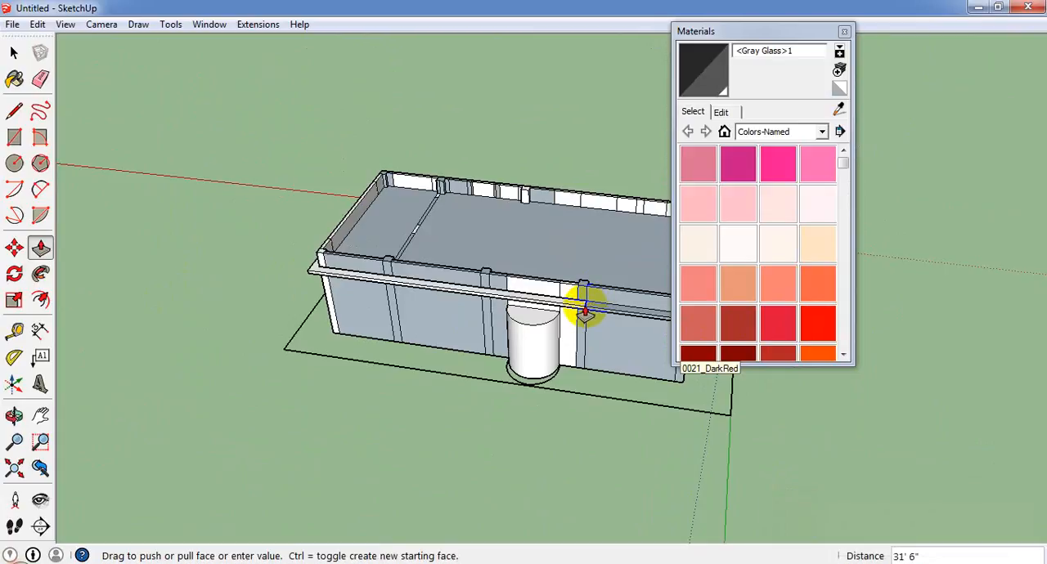
{"action": "scroll", "coordinate": [586, 311], "scroll_direction": "up", "scroll_amount": 3}
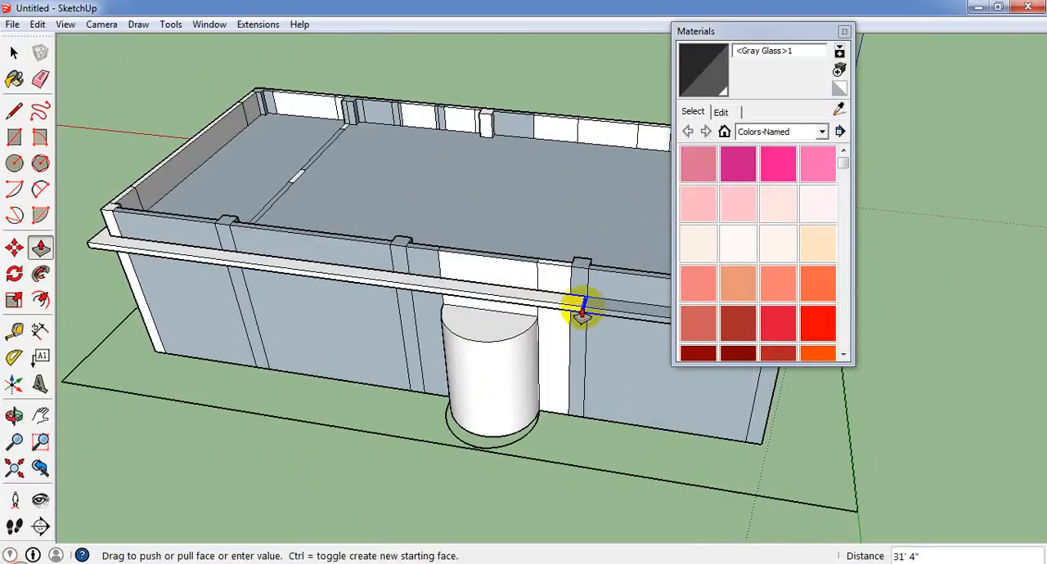
{"action": "scroll", "coordinate": [586, 320], "scroll_direction": "up", "scroll_amount": 3}
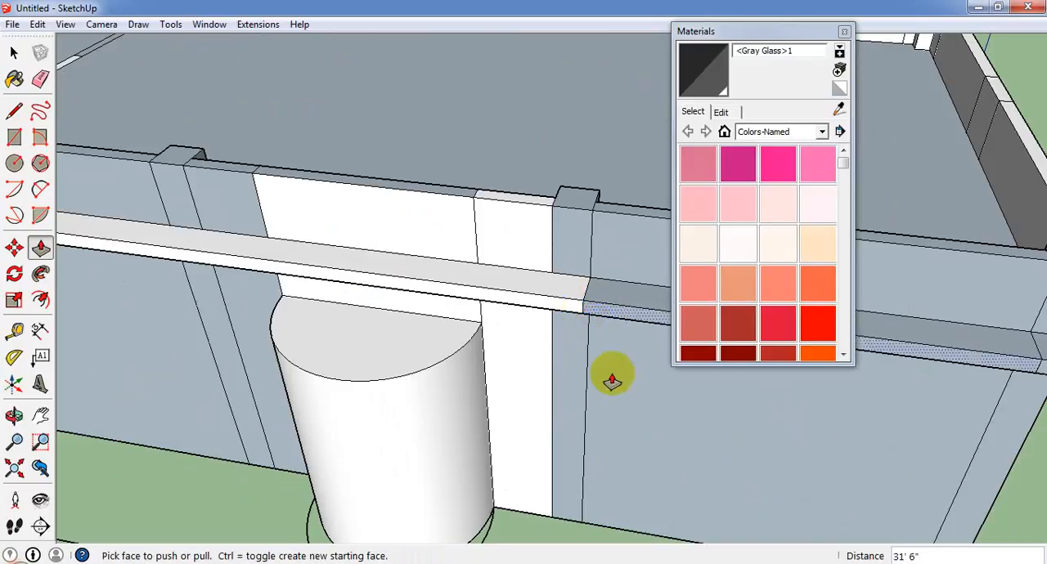
{"action": "scroll", "coordinate": [605, 385], "scroll_direction": "down", "scroll_amount": 8}
{"action": "middle_click_drag", "start_coordinate": [557, 442], "coordinate": [467, 429]}
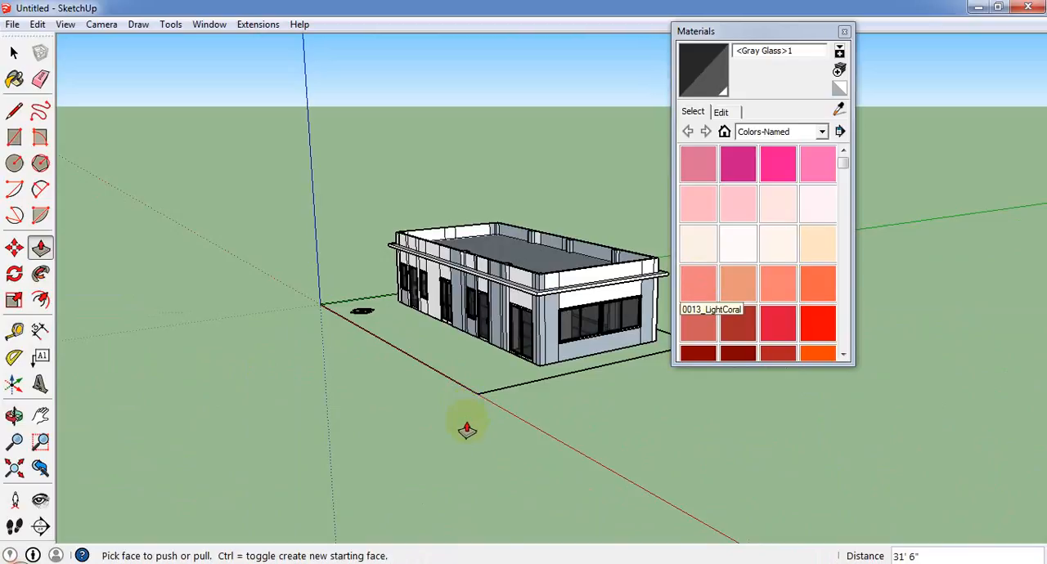